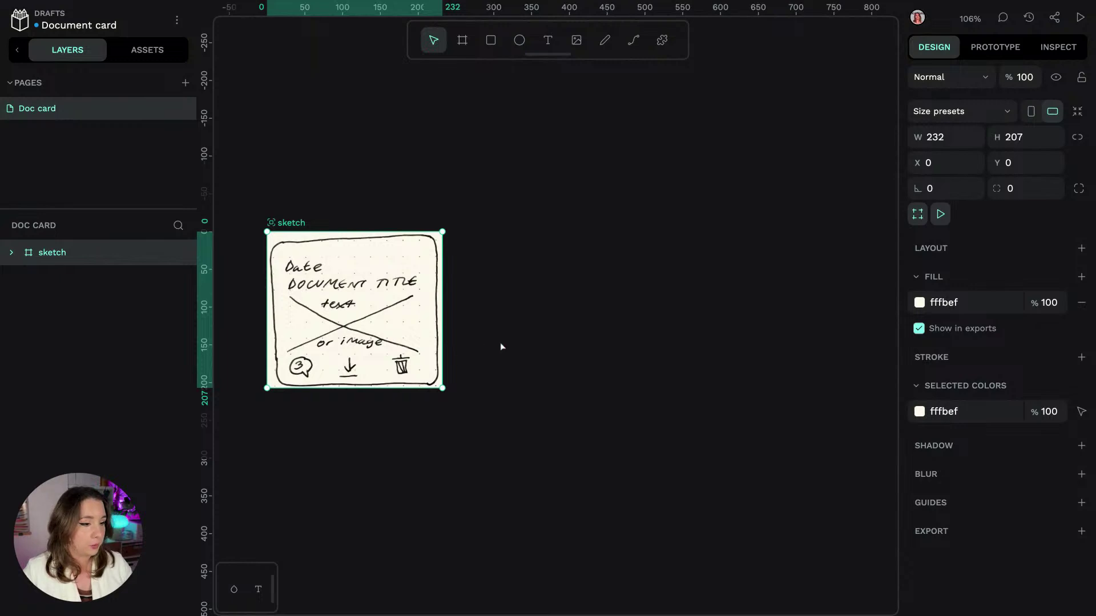
# Step: Draw a board about 348 × 285 beside the sketch and position it at about X 302, Y -39
pyautogui.click(462, 39)
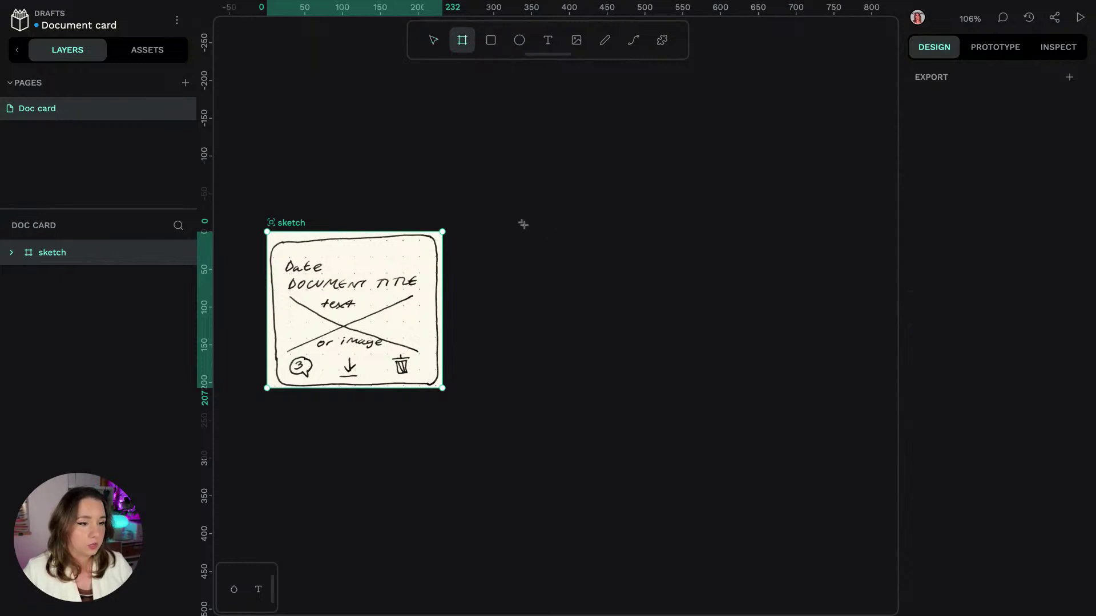
pyautogui.moveTo(516, 227)
pyautogui.mouseDown()
pyautogui.moveTo(588, 311)
pyautogui.moveTo(780, 440)
pyautogui.mouseUp()
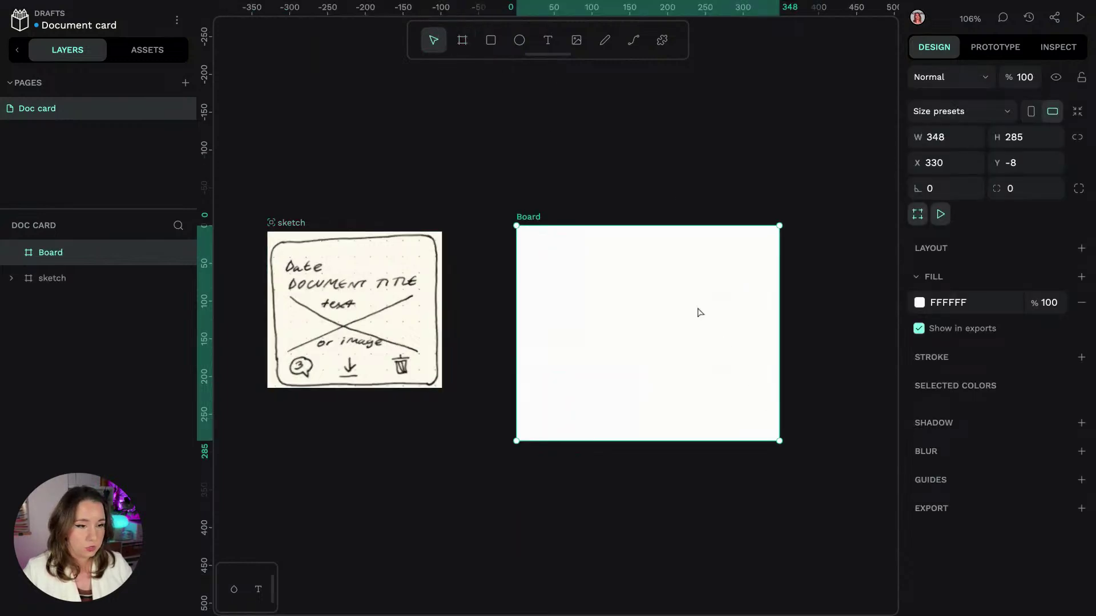
pyautogui.moveTo(529, 223); pyautogui.dragTo(507, 199)
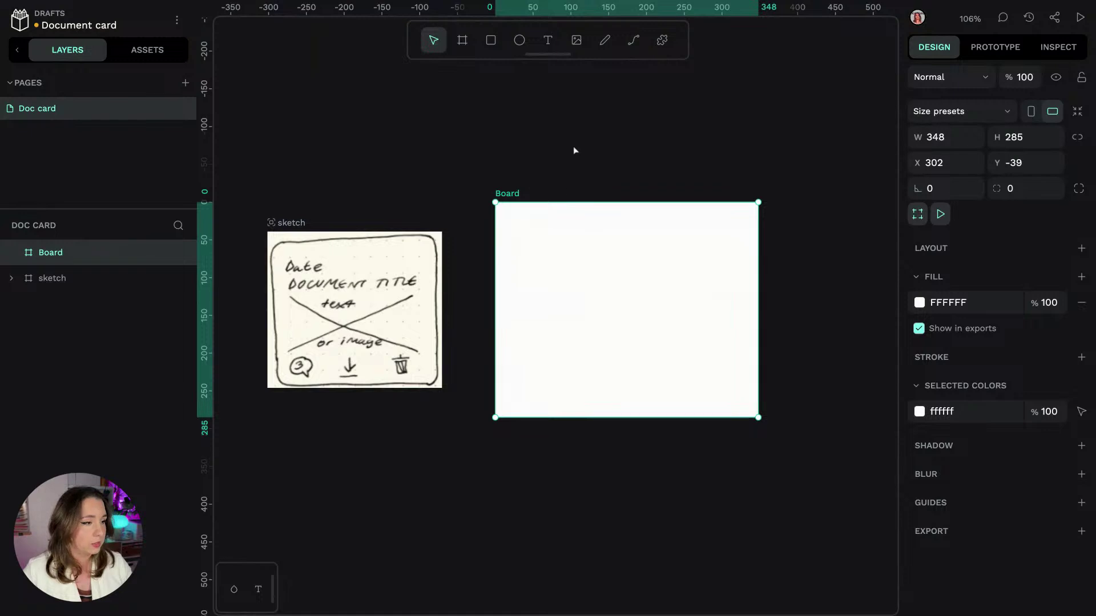
# Step: Place the Card (Light) component from the GNOME-Components library on the new board and enlarge it to about 321 × 253, roughly centred
pyautogui.click(148, 53)
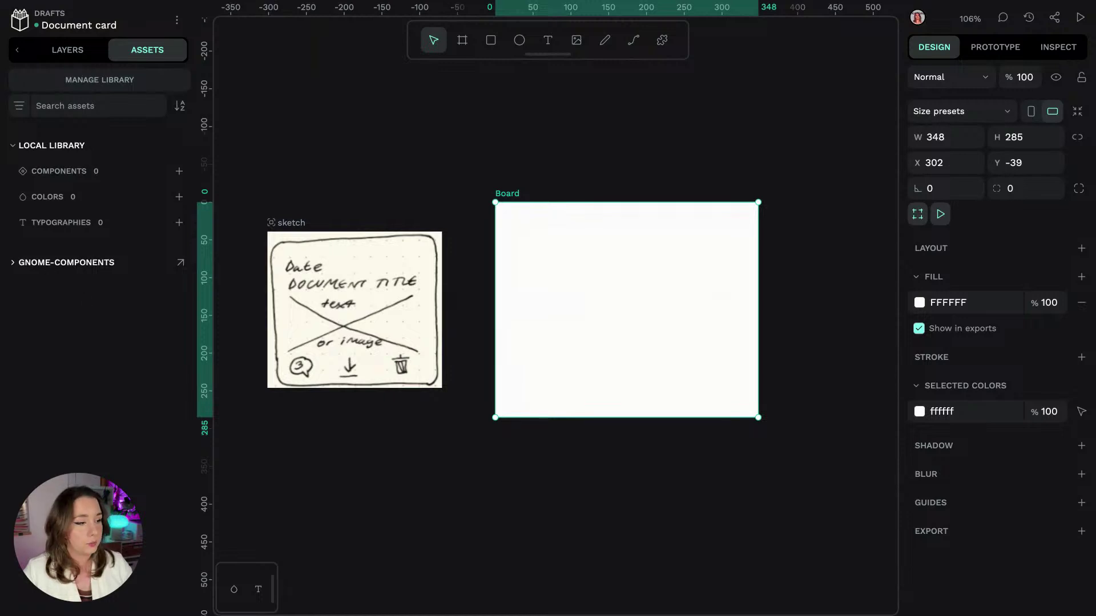
pyautogui.click(63, 262)
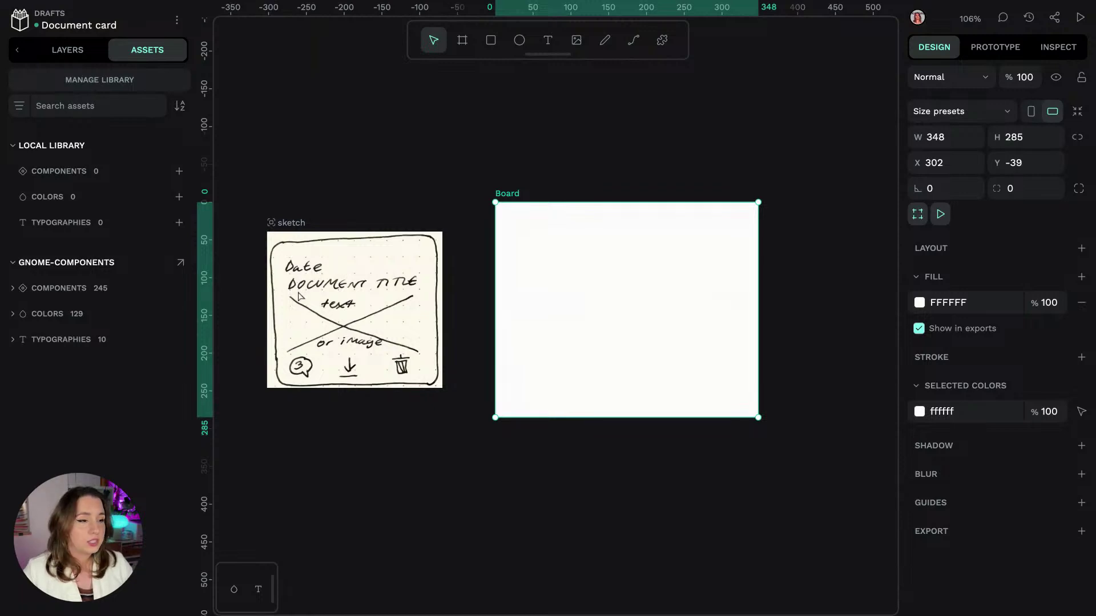
pyautogui.click(55, 292)
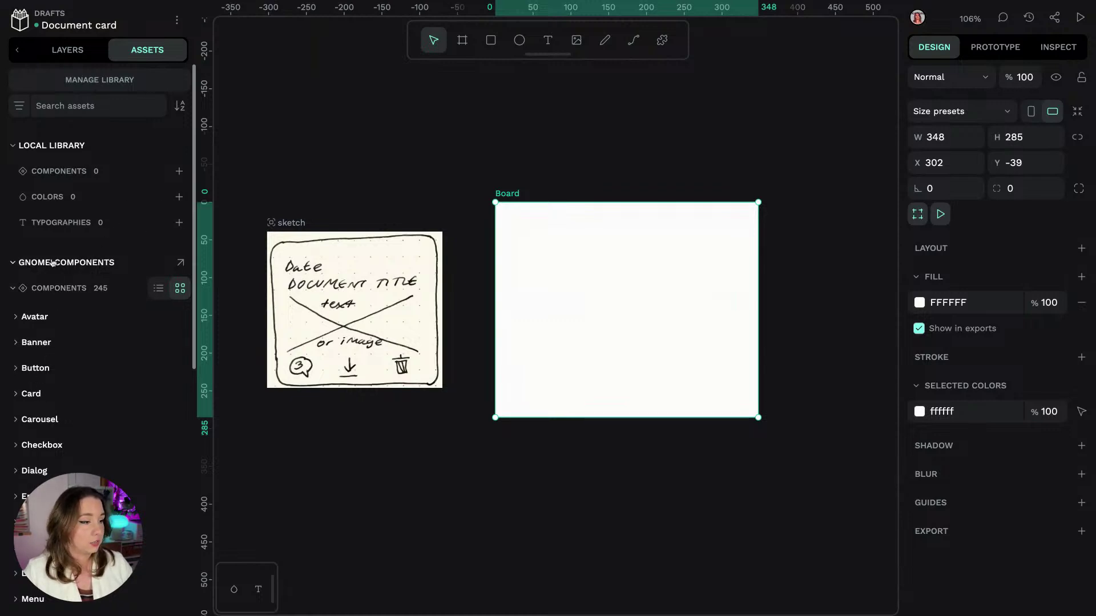
pyautogui.click(38, 394)
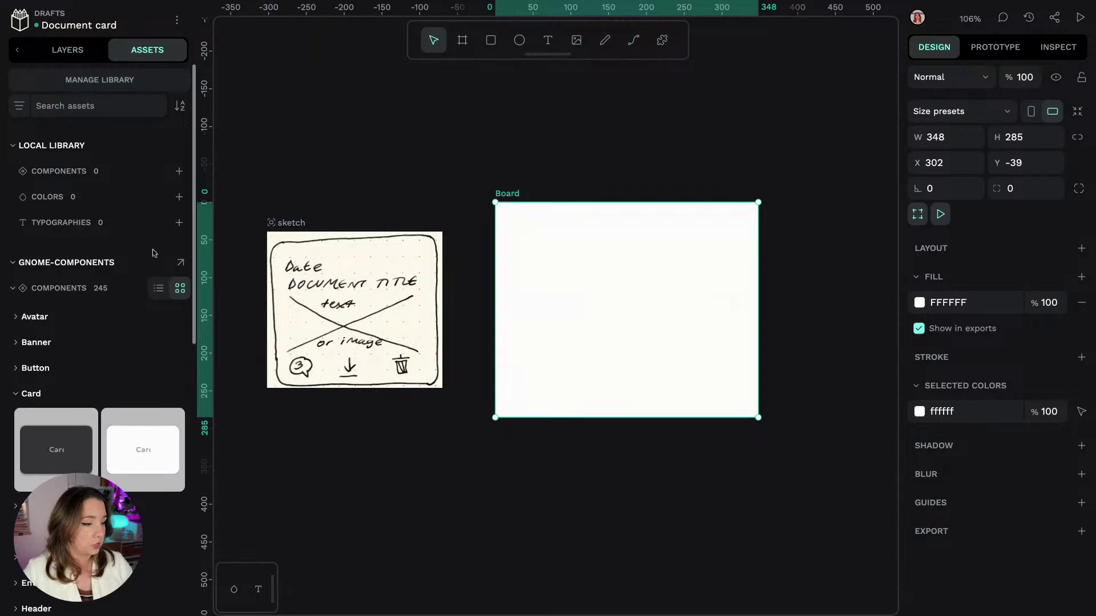
pyautogui.moveTo(197, 171); pyautogui.dragTo(197, 223)
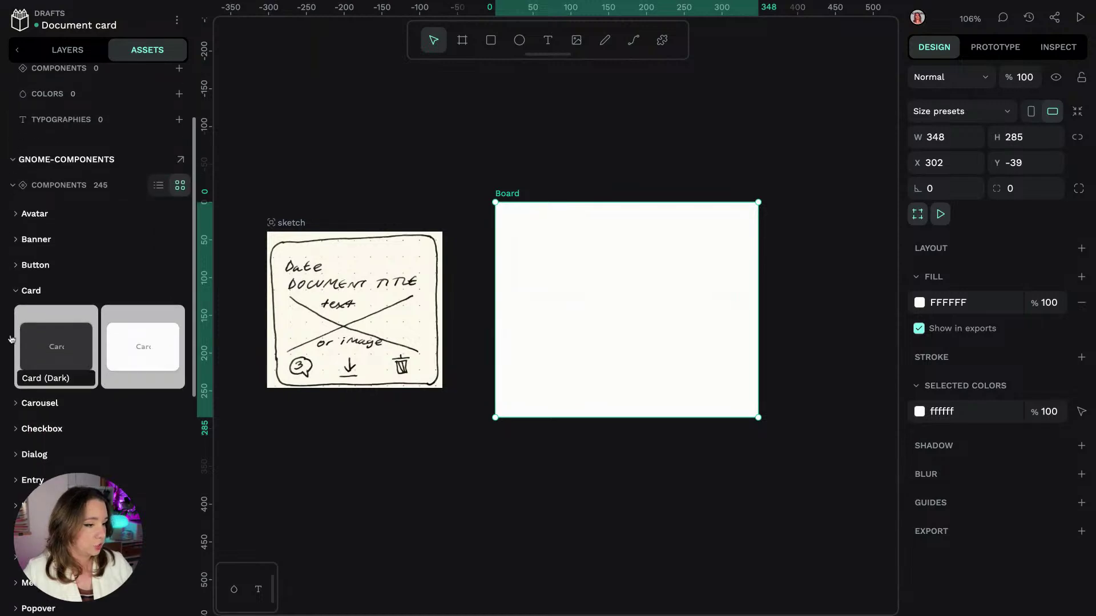
pyautogui.moveTo(142, 348); pyautogui.dragTo(566, 252)
pyautogui.moveTo(617, 290); pyautogui.dragTo(746, 406)
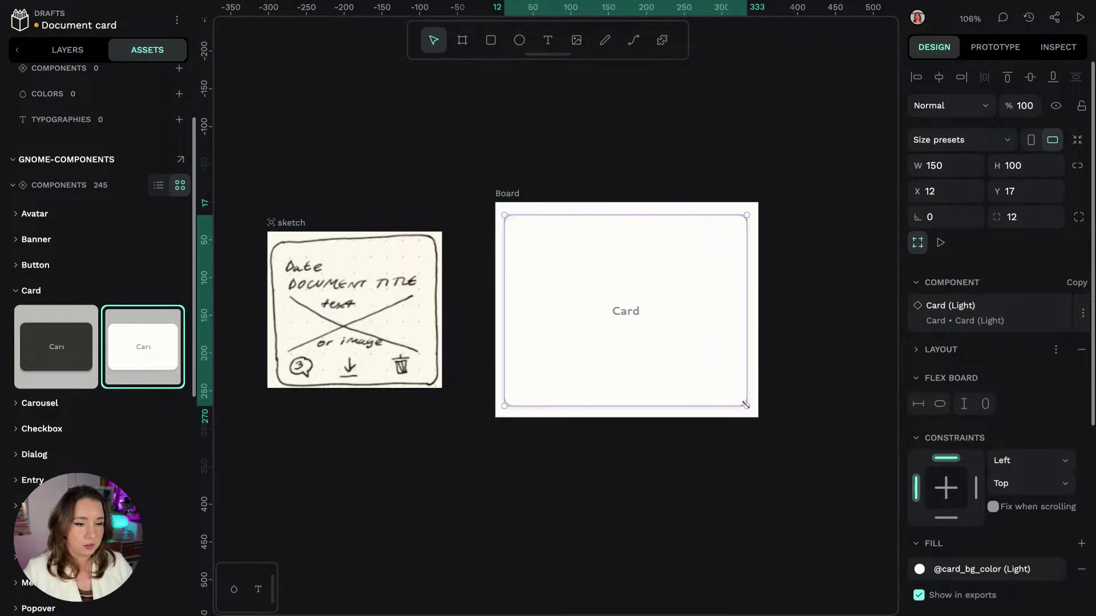
pyautogui.moveTo(659, 311); pyautogui.dragTo(660, 309)
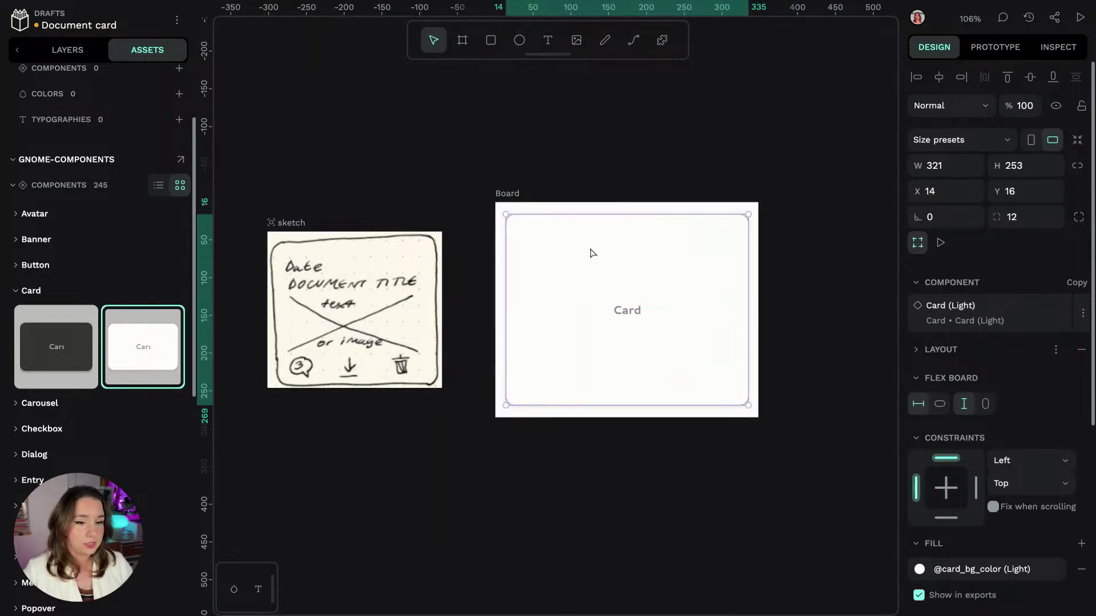
# Step: Change the text inside the card to "Date"
pyautogui.click(632, 314)
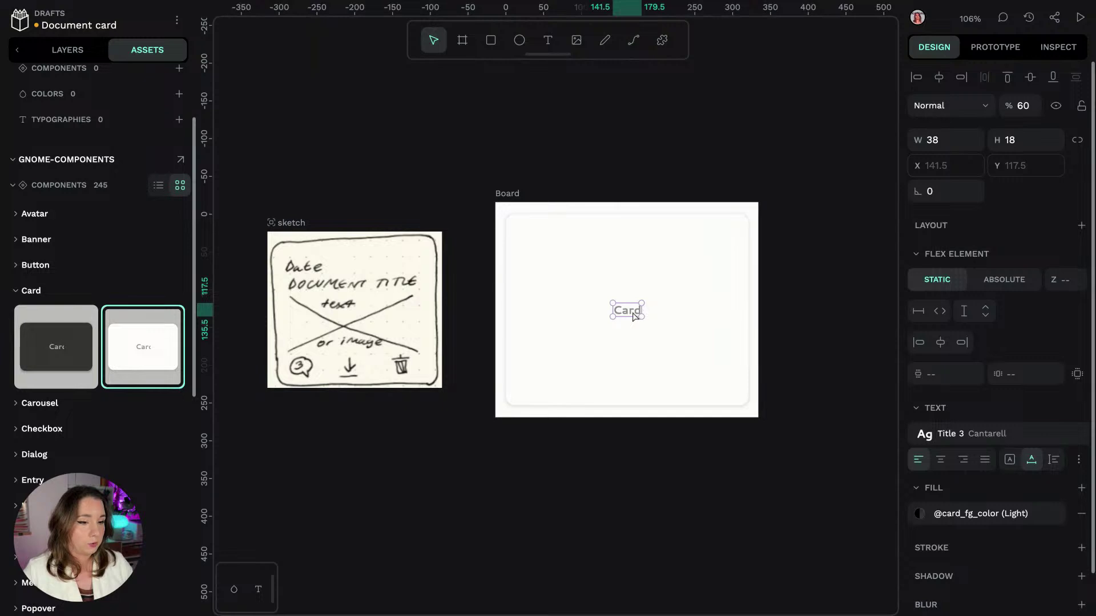
pyautogui.click(67, 50)
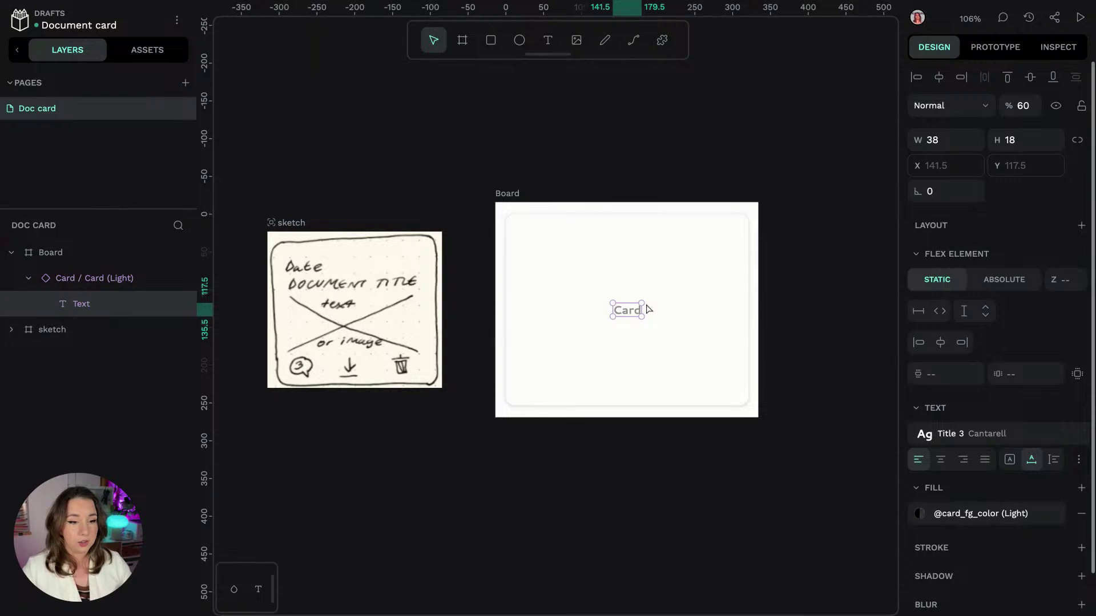
pyautogui.doubleClick(647, 309)
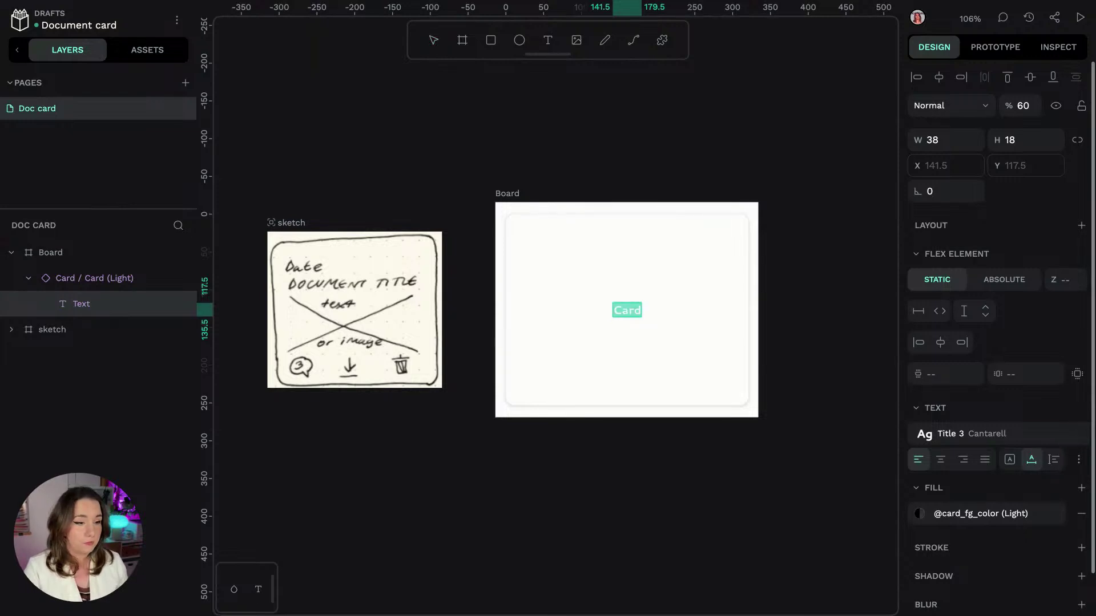
pyautogui.write('Date')
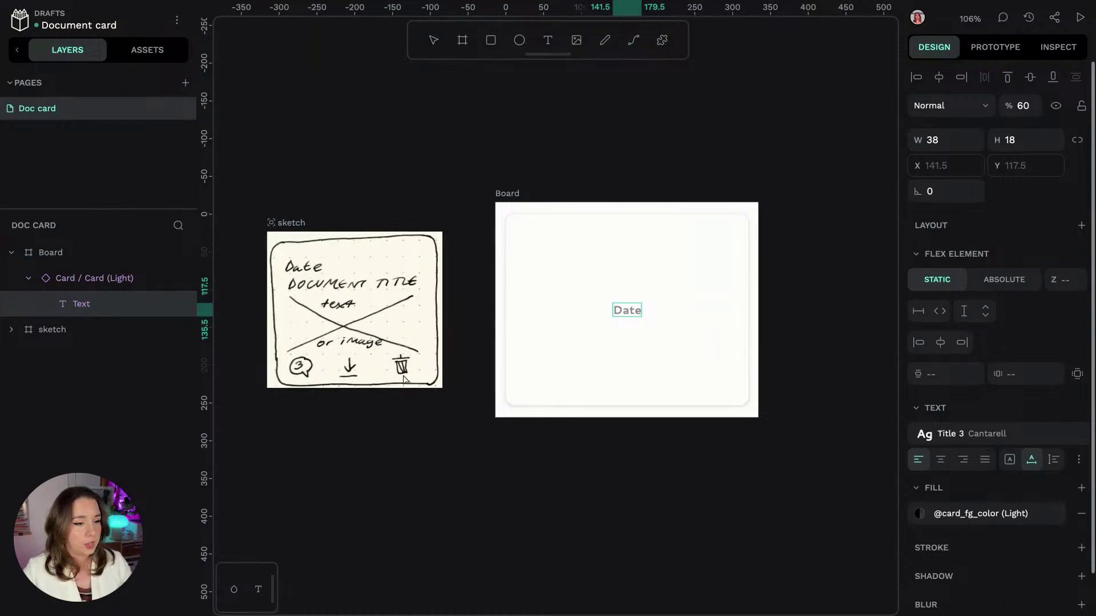
# Step: Switch the typography palette to the GNOME-Components library and try to apply the Body style to the Date text
pyautogui.click(259, 589)
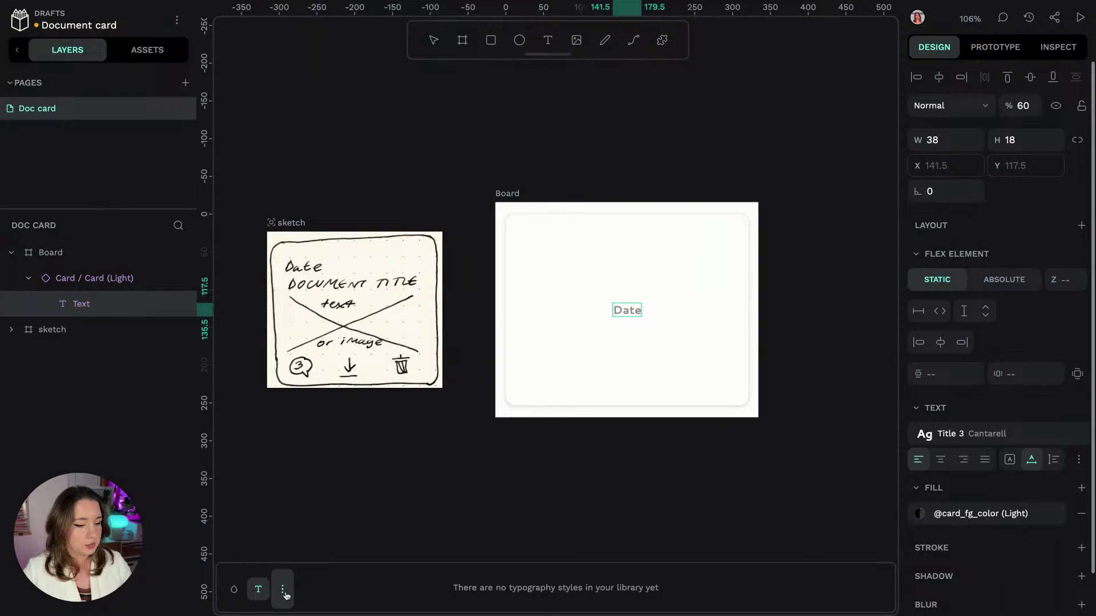
pyautogui.click(282, 595)
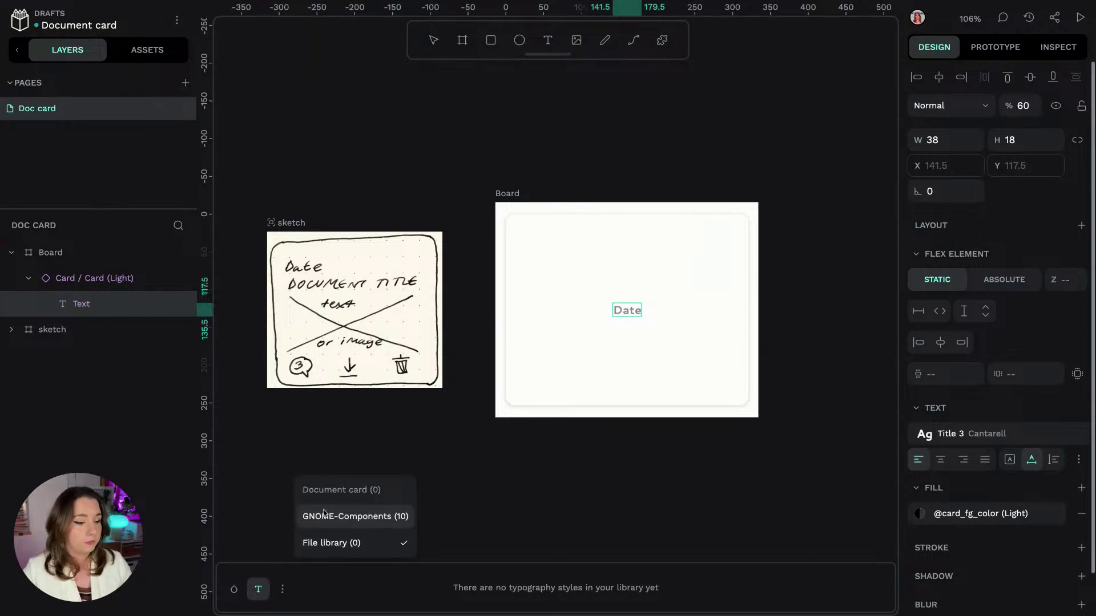
pyautogui.click(371, 521)
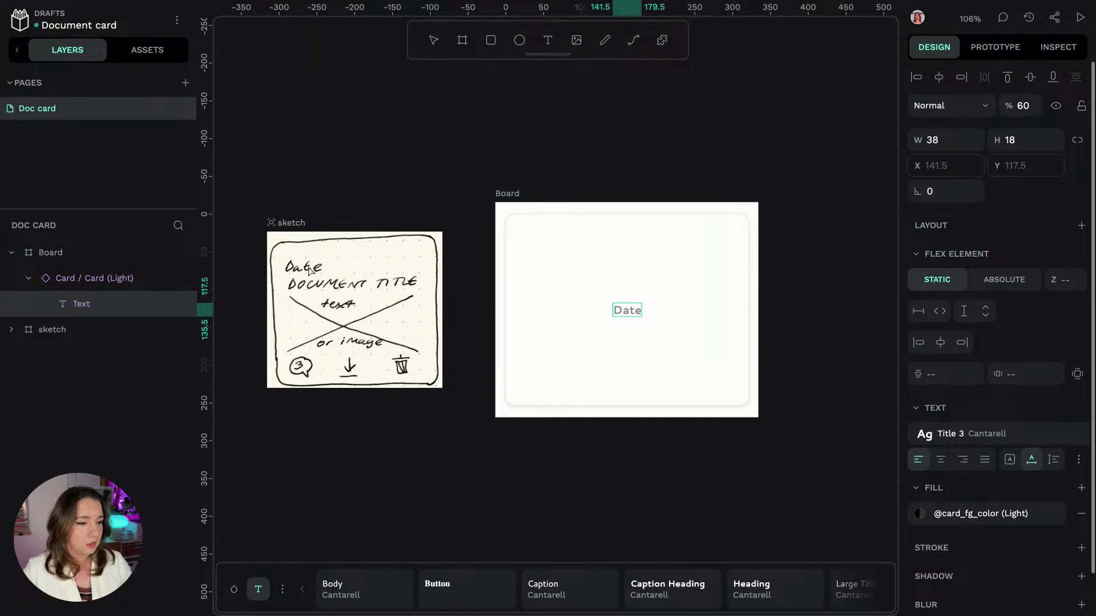
pyautogui.click(348, 586)
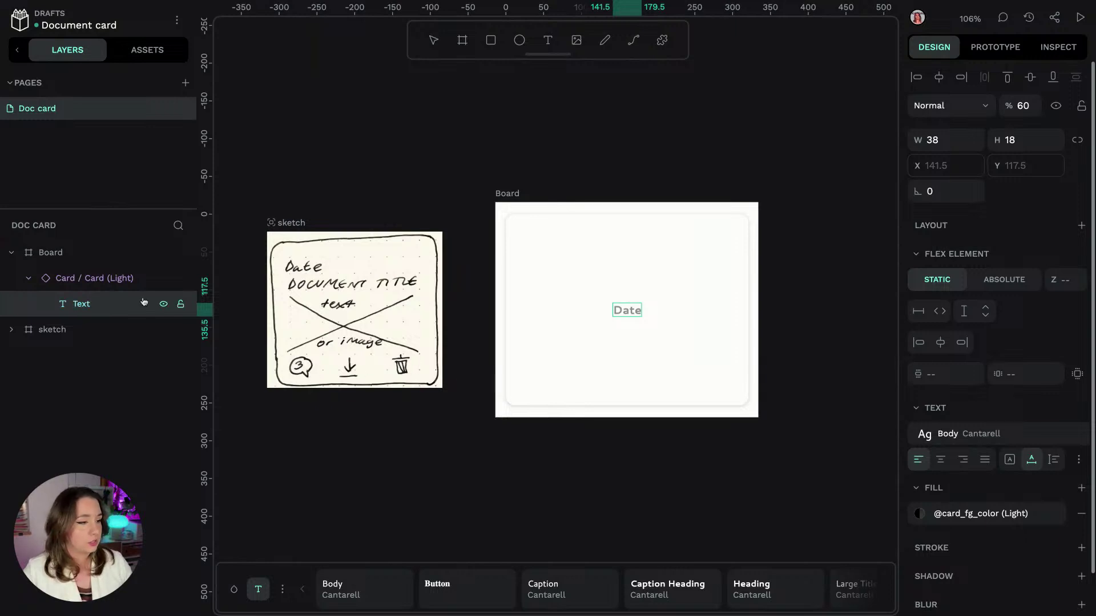
# Step: Detach the Card (Light) instance from its library component
pyautogui.click(124, 286)
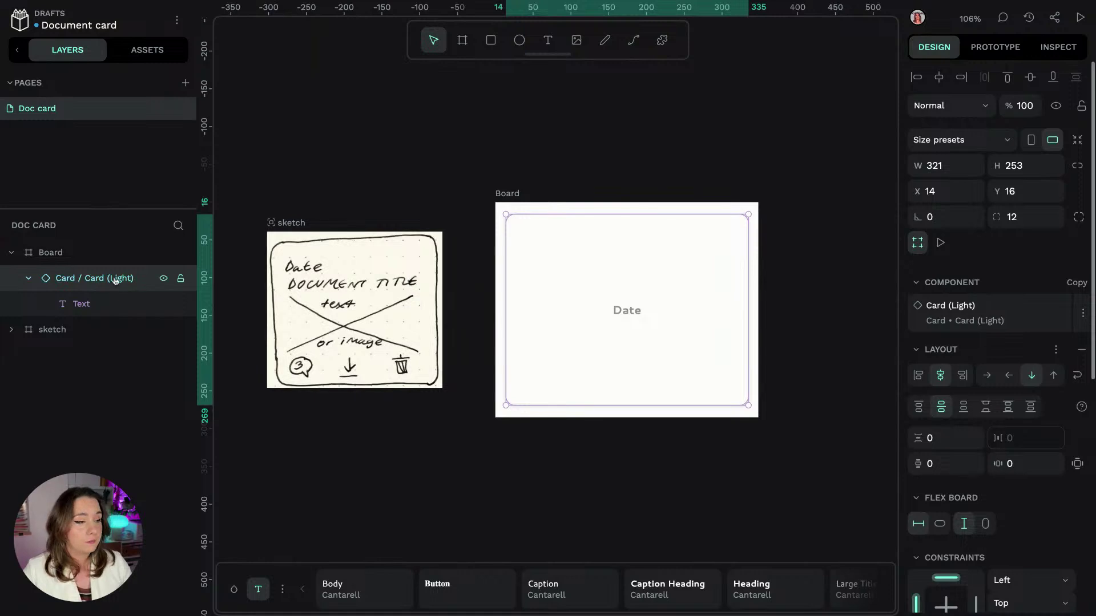
pyautogui.click(164, 306)
pyautogui.click(163, 306)
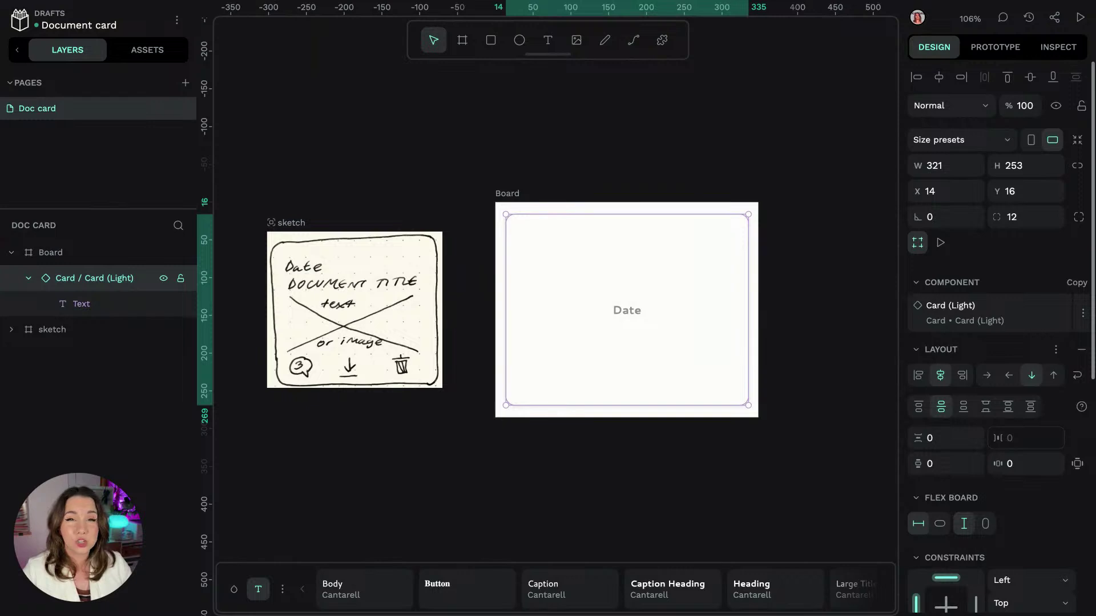
pyautogui.rightClick(128, 278)
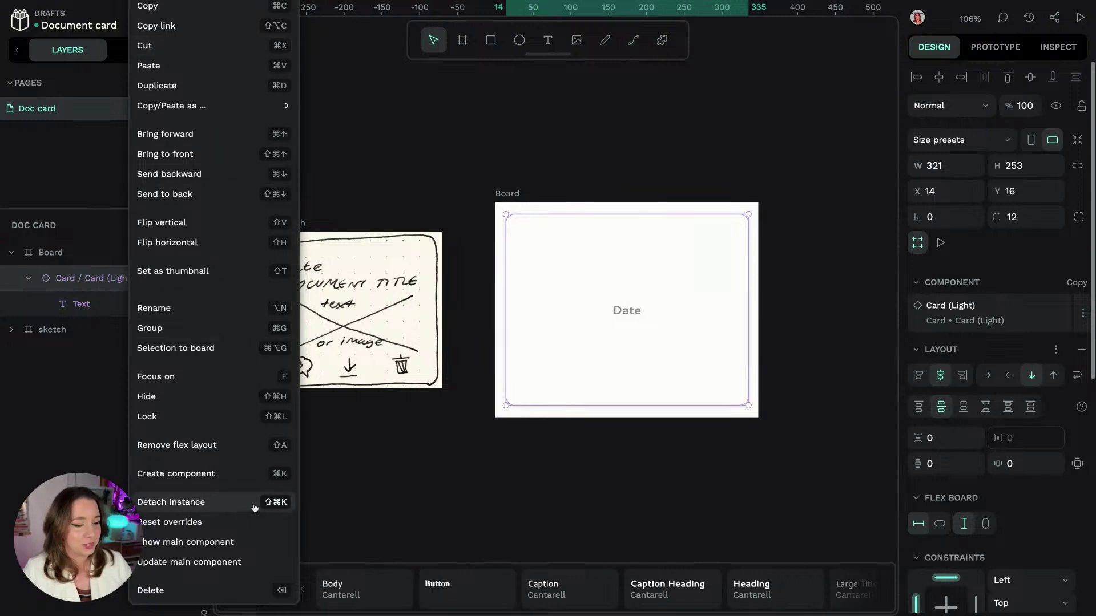
pyautogui.click(196, 510)
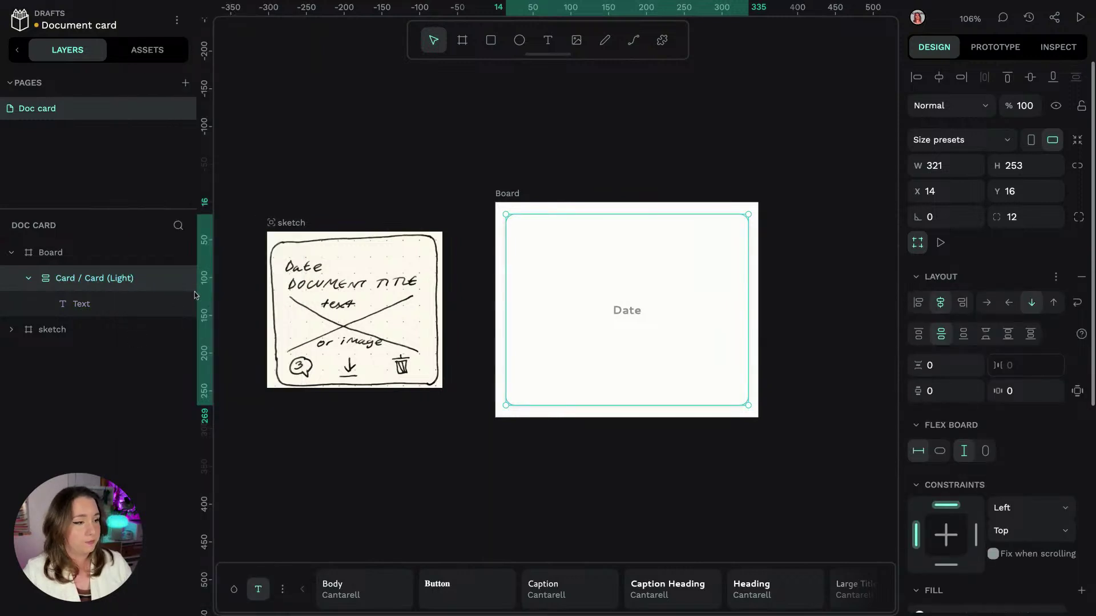
# Step: Duplicate the Date text inside the card and change the lower copy to "Document title"
pyautogui.click(87, 303)
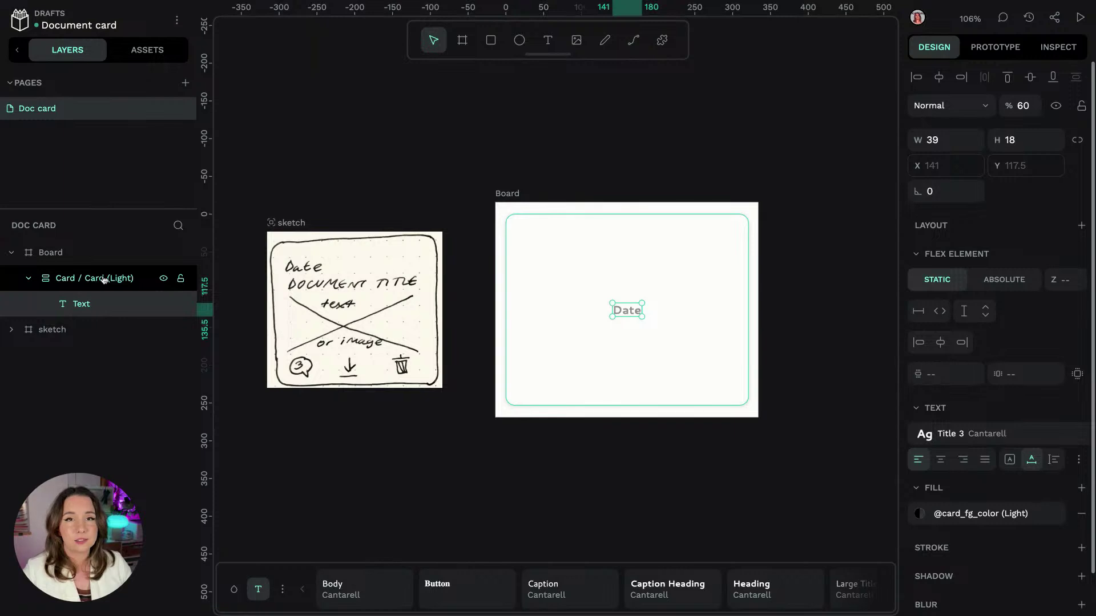
pyautogui.click(104, 280)
pyautogui.click(105, 303)
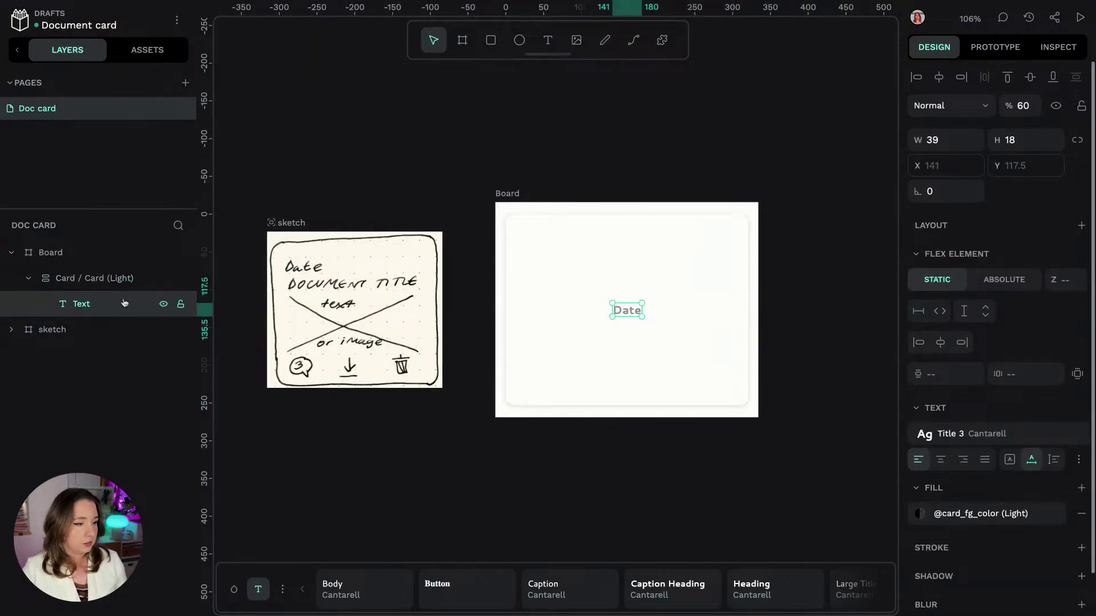
pyautogui.hotkey('ctrl', 'd')
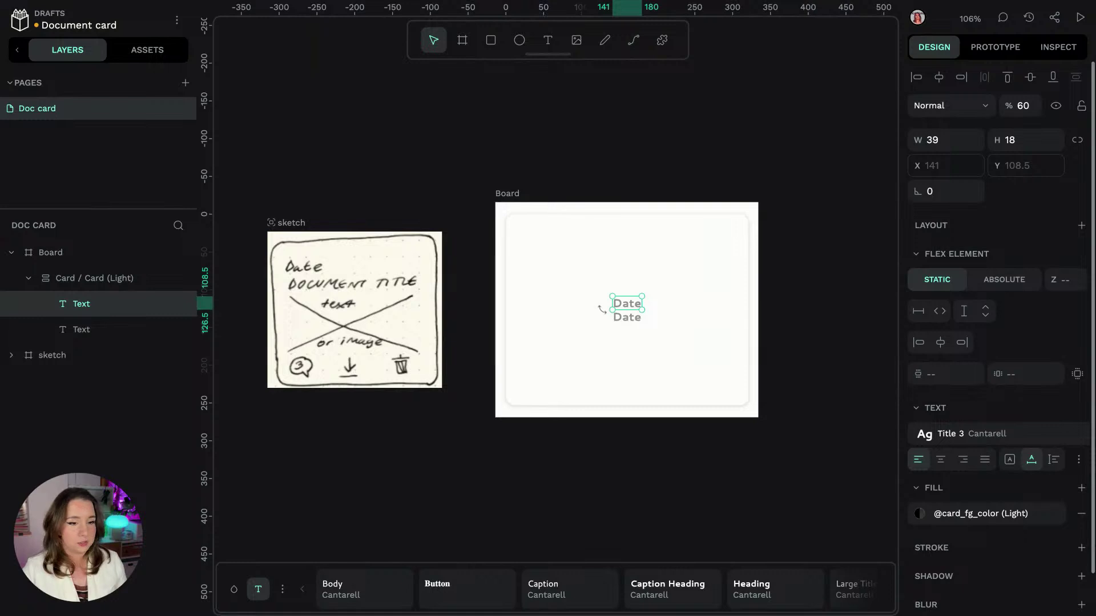
pyautogui.click(627, 320)
pyautogui.press('Return')
pyautogui.write('Docu')
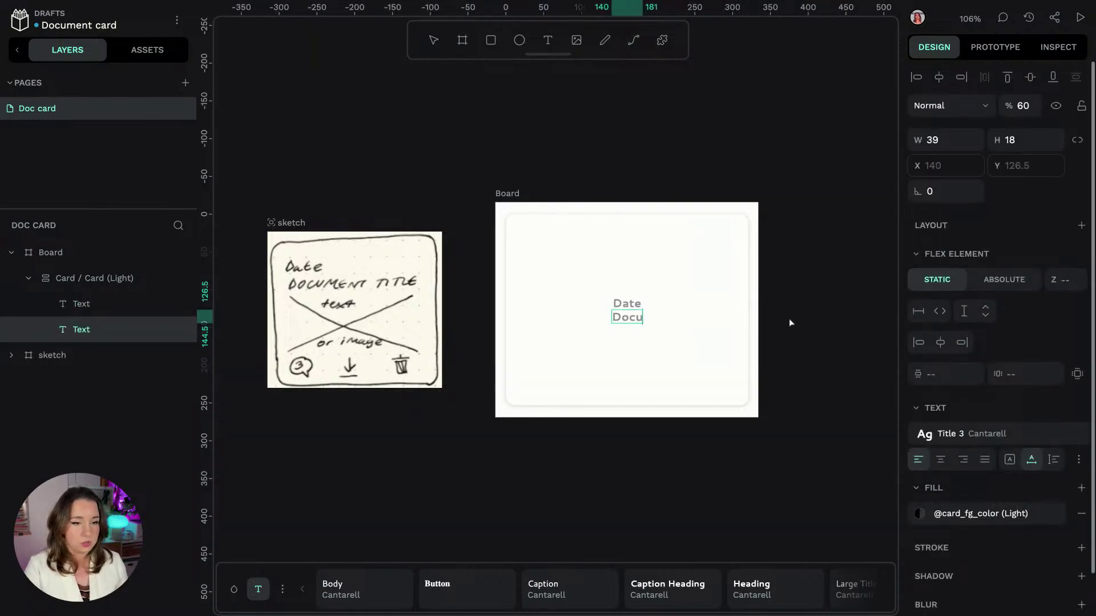
pyautogui.write('ment title')
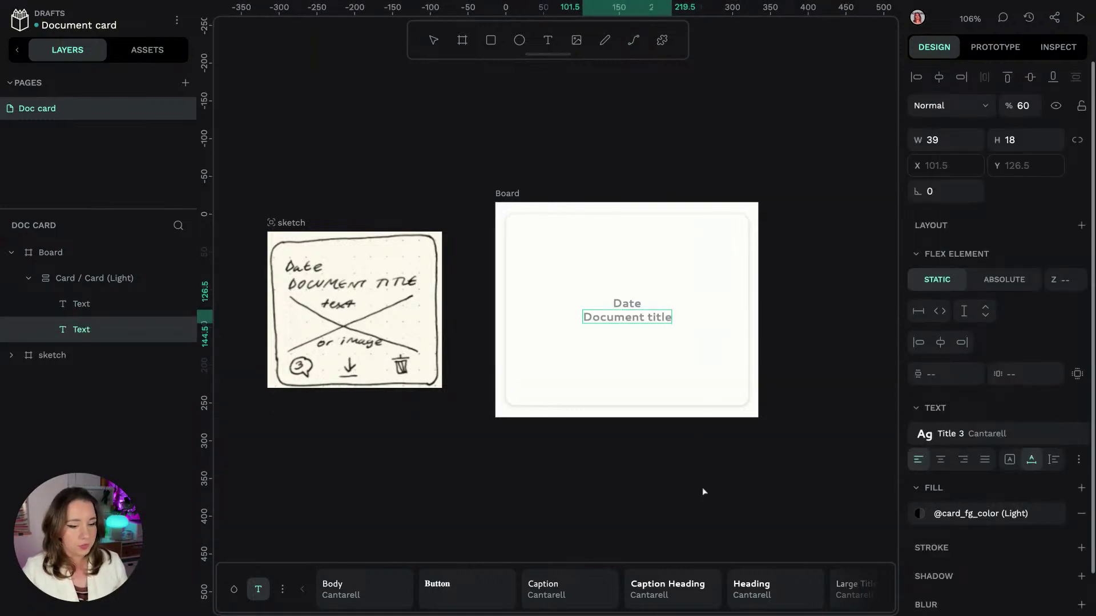
# Step: Try the Heading typography on the Document title text, and settle on Title 1
pyautogui.click(767, 596)
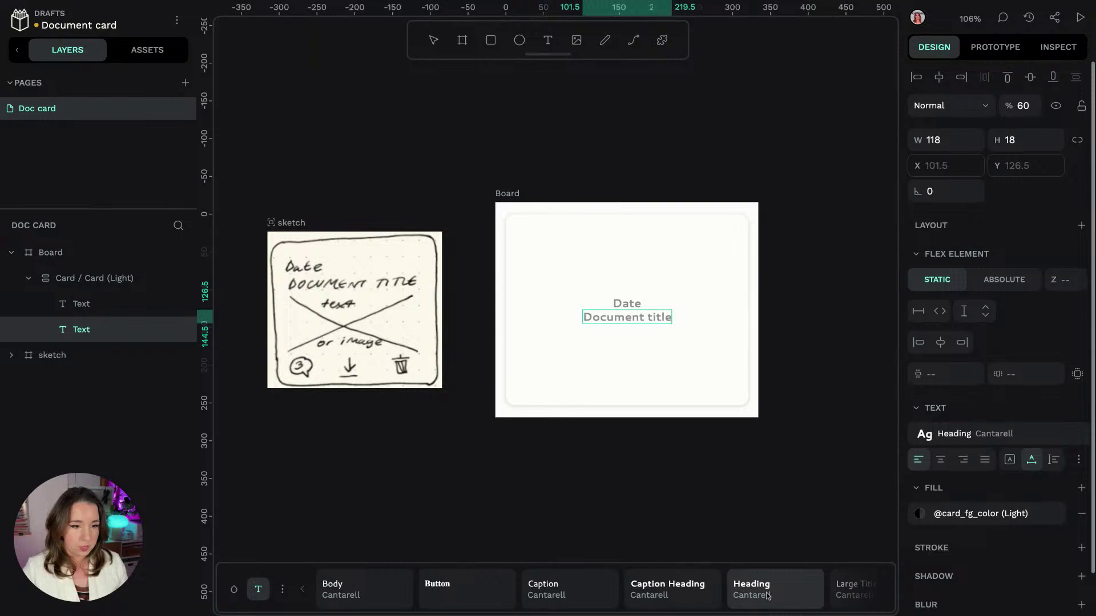
pyautogui.press('Escape')
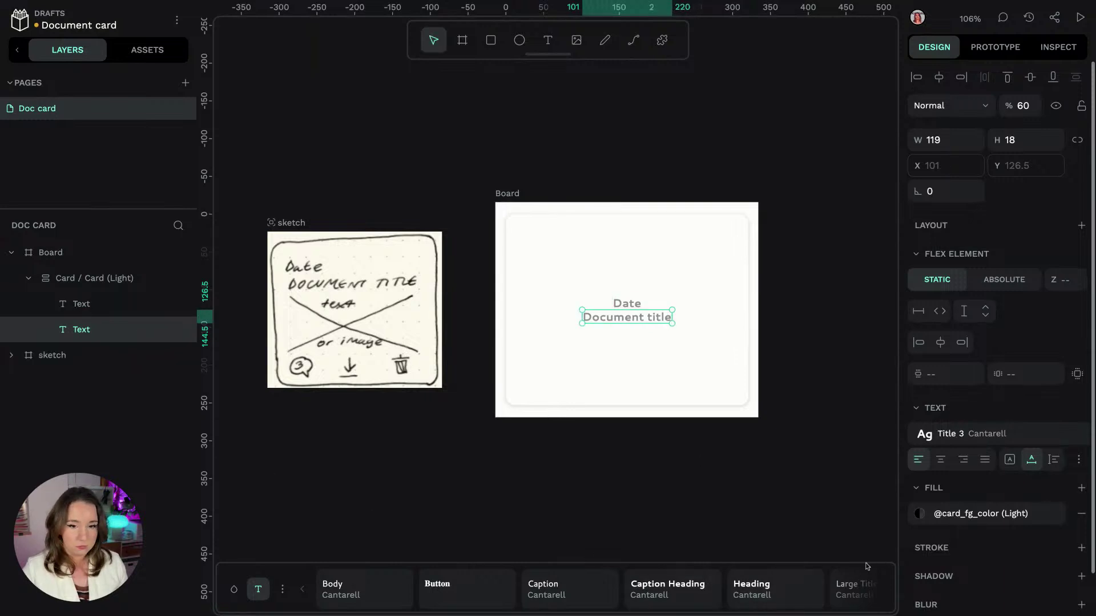
pyautogui.click(761, 598)
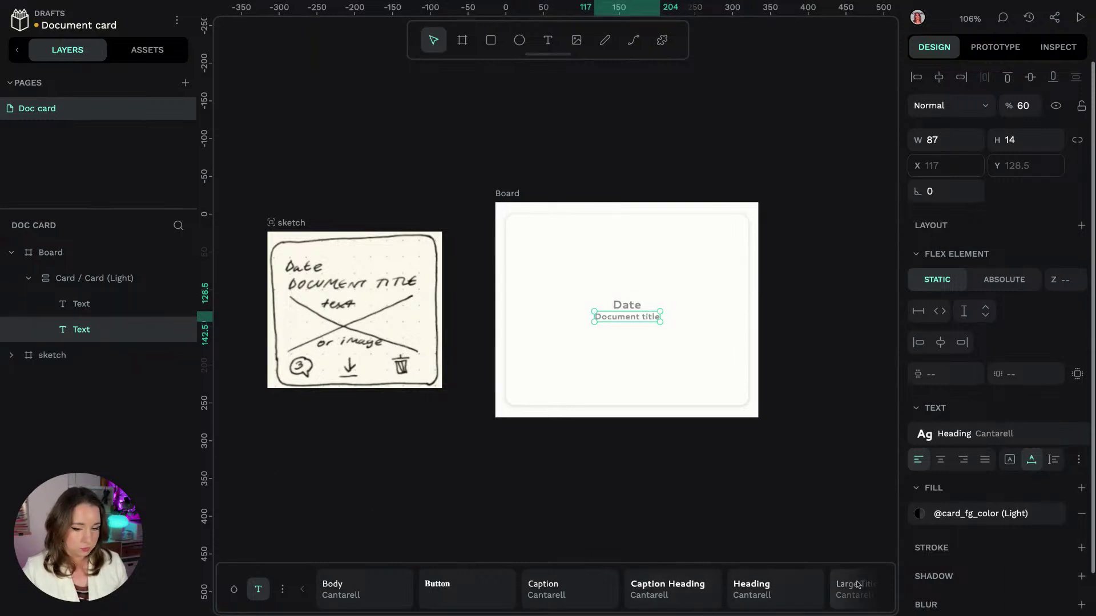
pyautogui.scroll(-5, 838, 585)
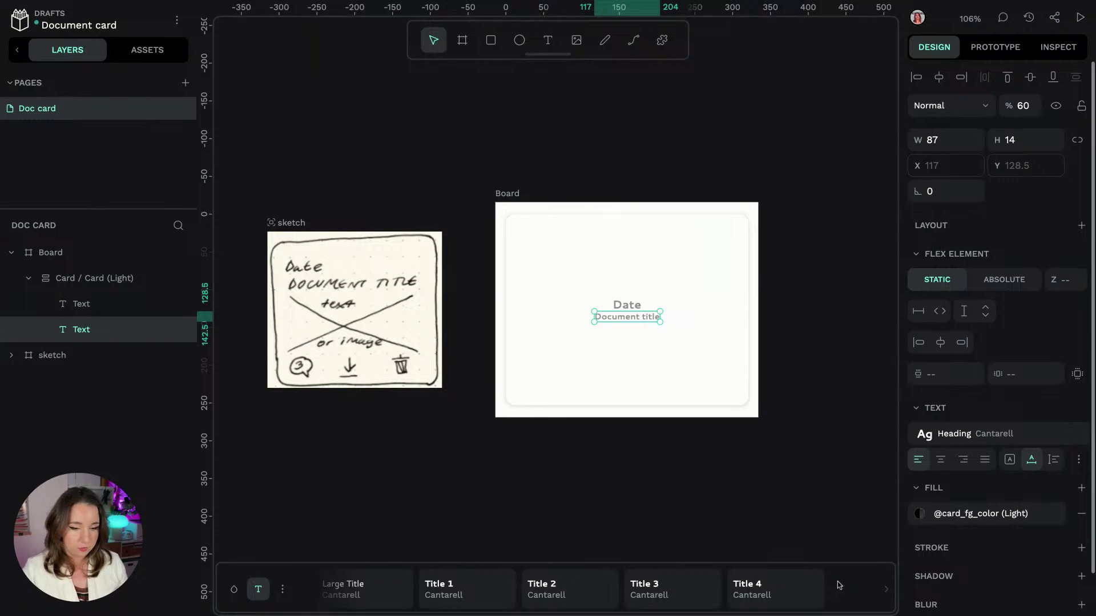
pyautogui.click(565, 593)
pyautogui.click(450, 591)
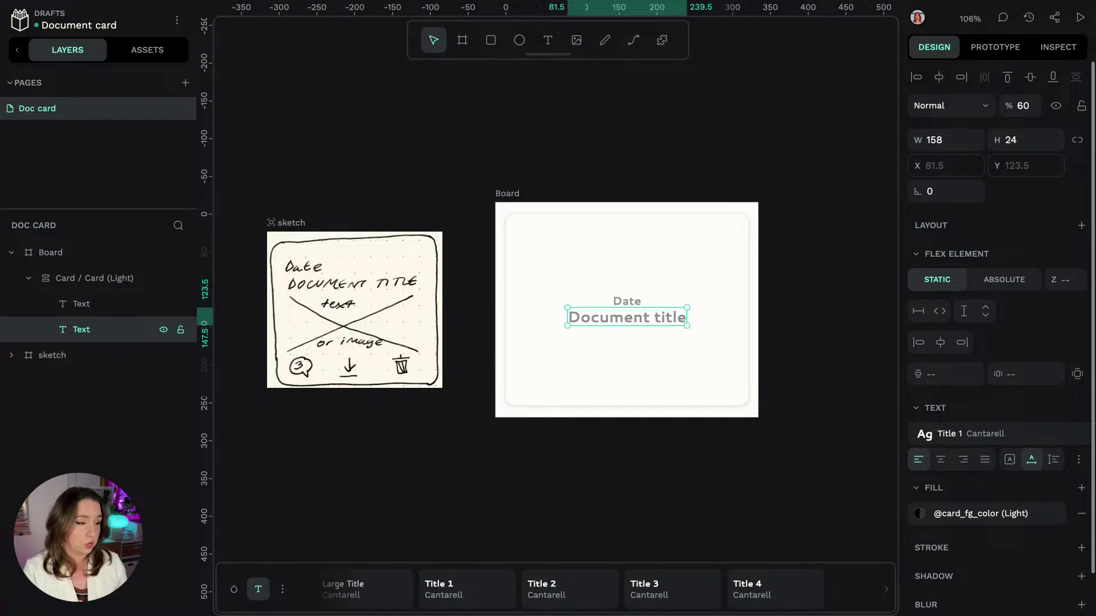
# Step: Duplicate the Document title text inside the card and change the lower copy to "This is the preview of my document text"
pyautogui.hotkey('ctrl', 'd')
pyautogui.click(125, 353)
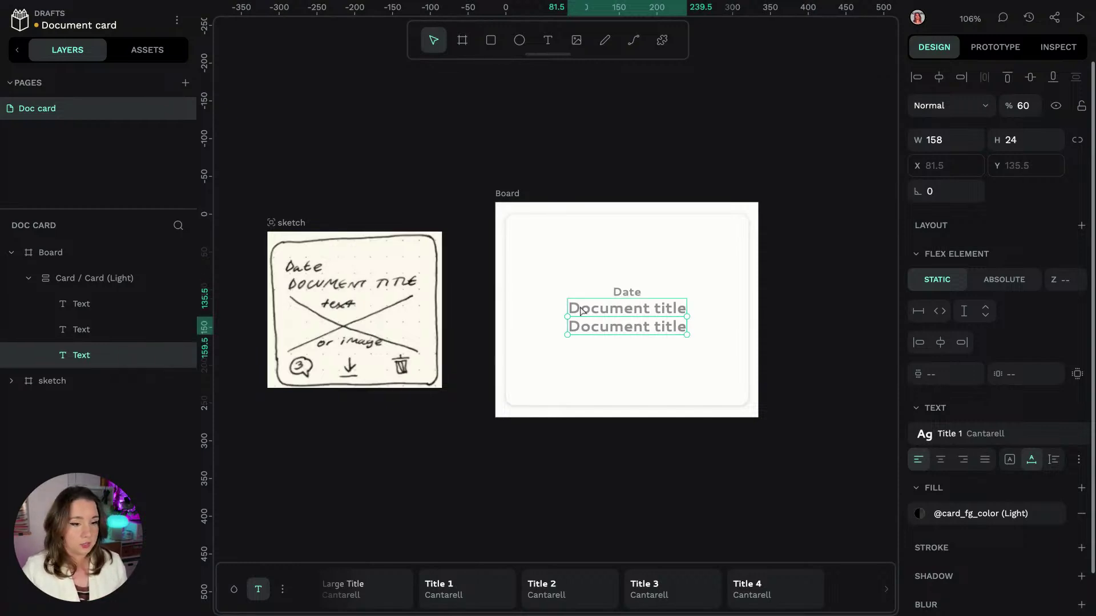
pyautogui.doubleClick(647, 328)
pyautogui.write('This is t')
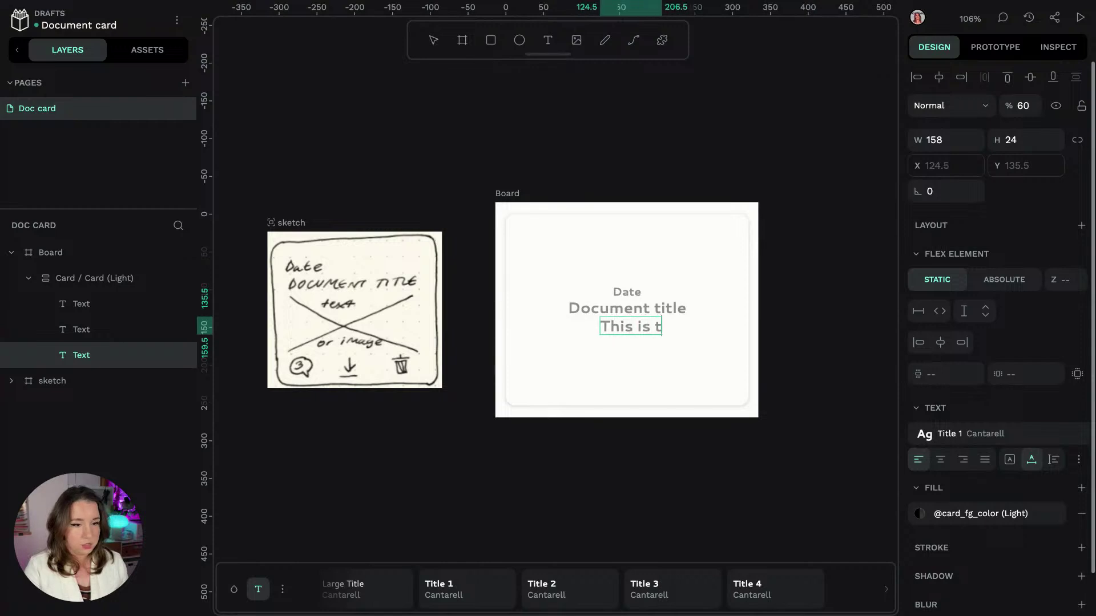
pyautogui.write('he preview of my doc')
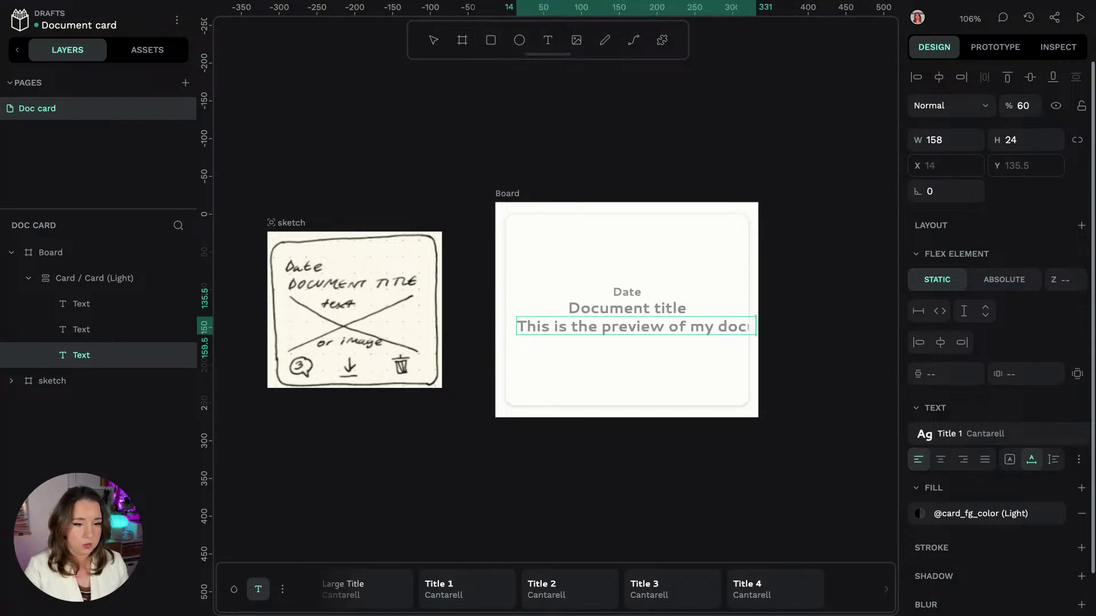
pyautogui.write('ument')
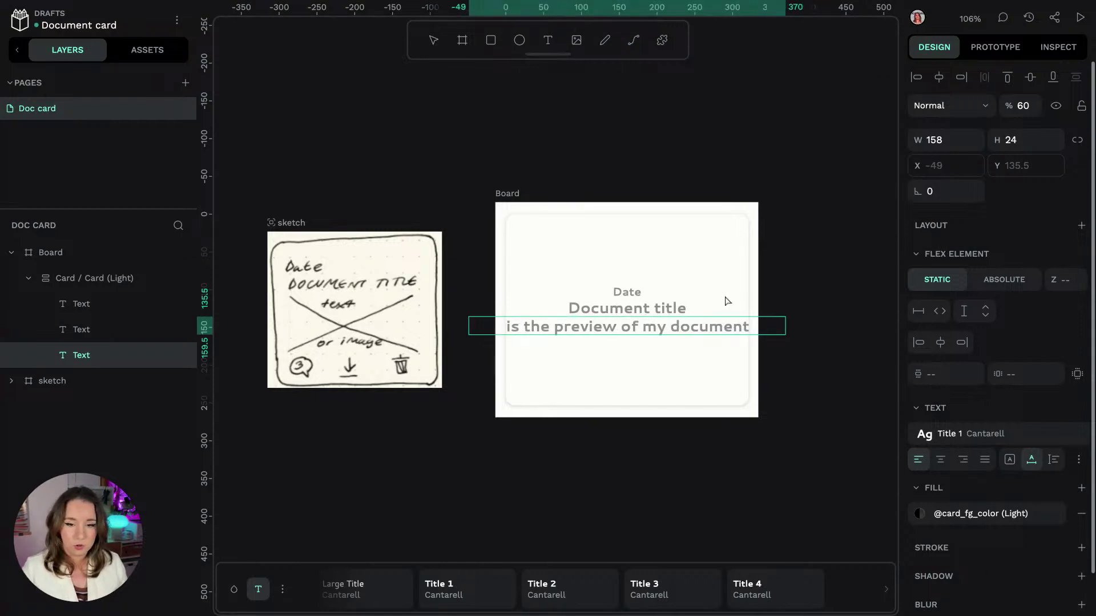
# Step: Set the preview text to auto height and apply the Body typography to it
pyautogui.click(1054, 462)
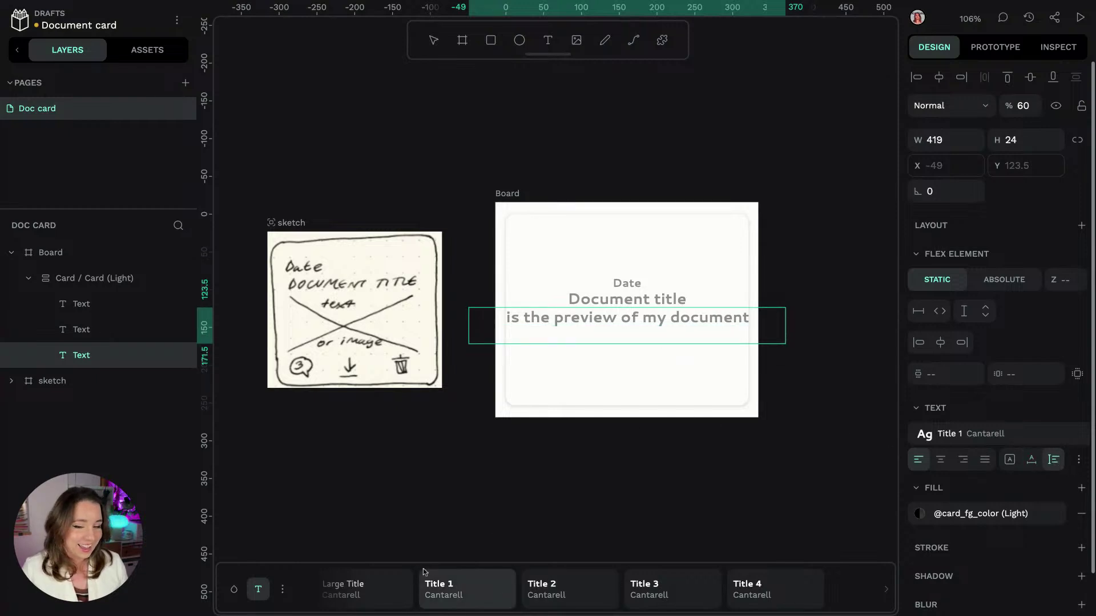
pyautogui.scroll(5, 456, 587)
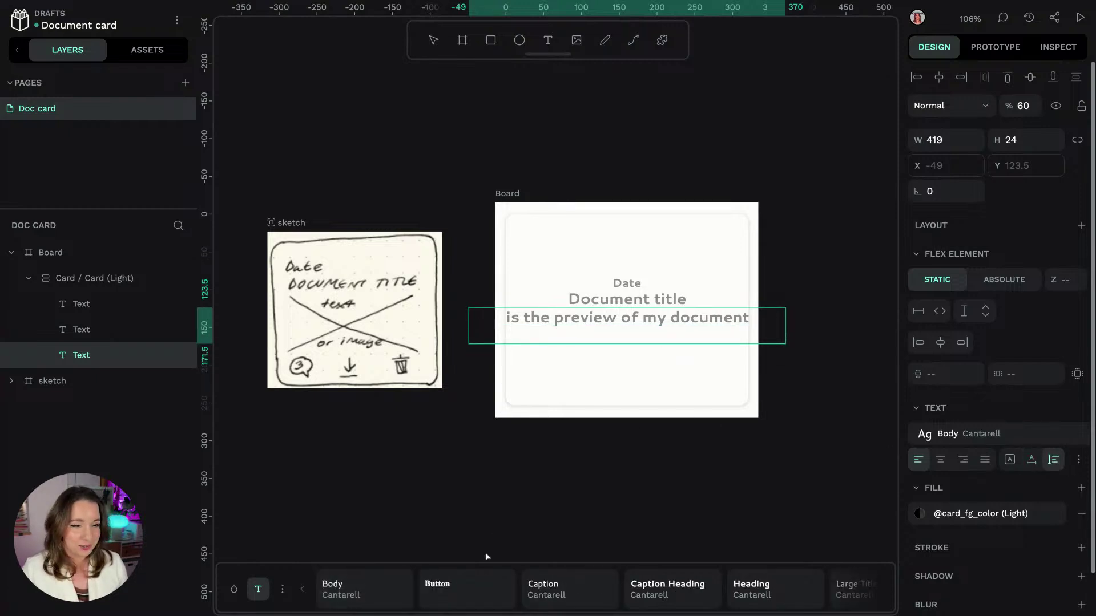
pyautogui.press('Escape')
pyautogui.click(103, 330)
pyautogui.click(103, 354)
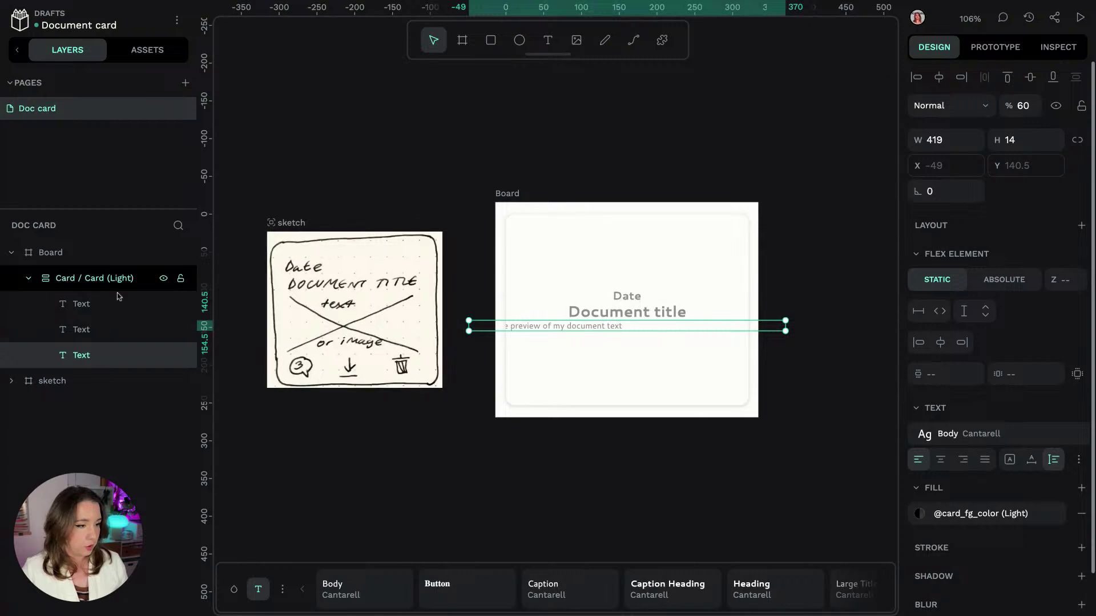
# Step: Try auto width on the preview text, and settle on filling the full width of the card
pyautogui.click(140, 278)
pyautogui.click(140, 354)
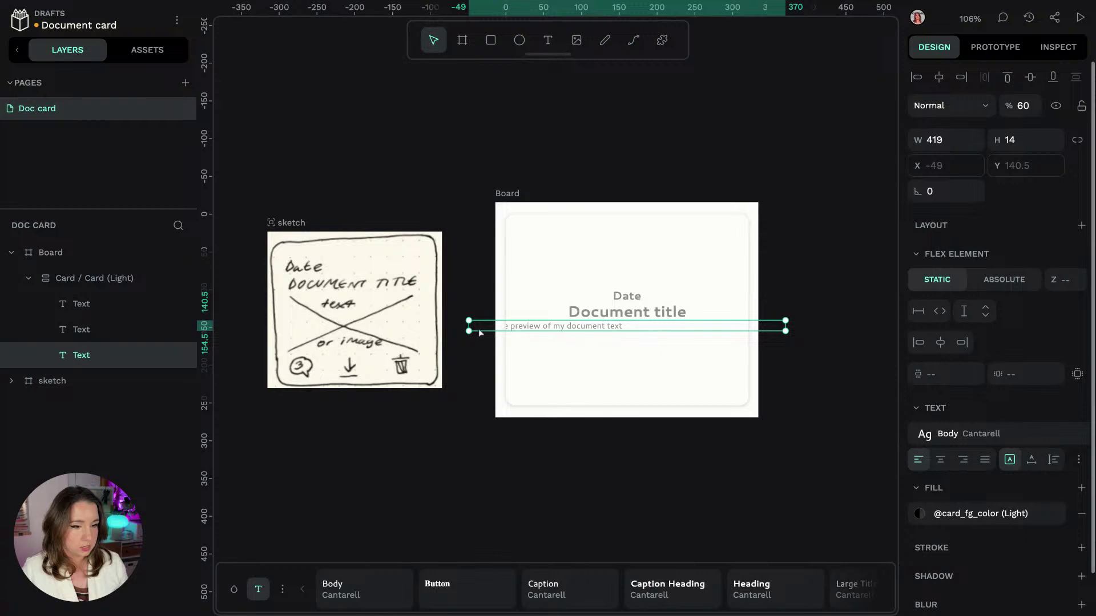
pyautogui.click(1031, 460)
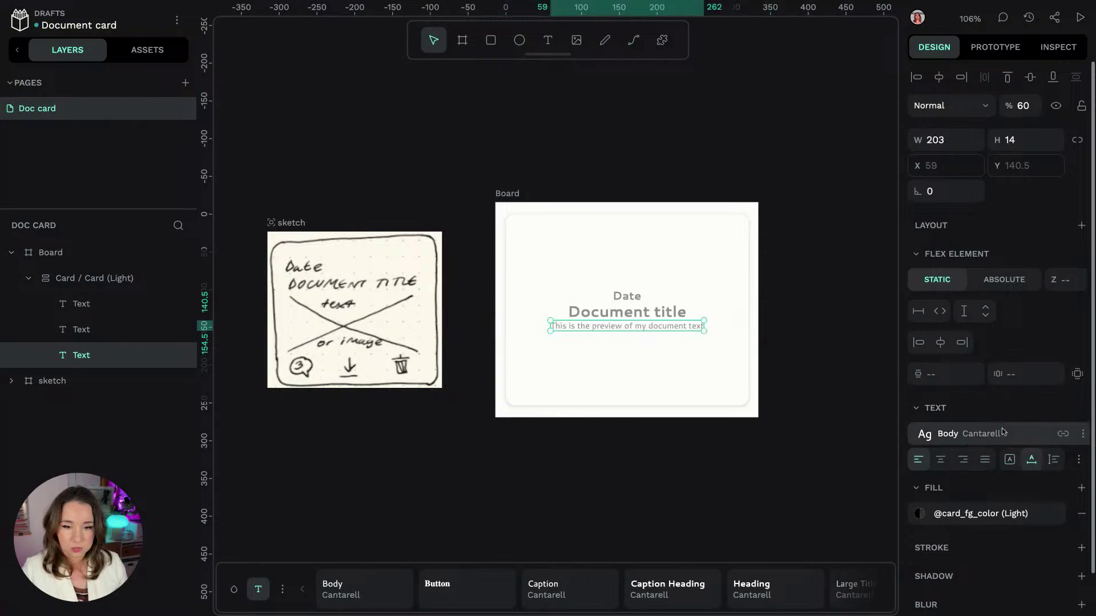
pyautogui.click(942, 311)
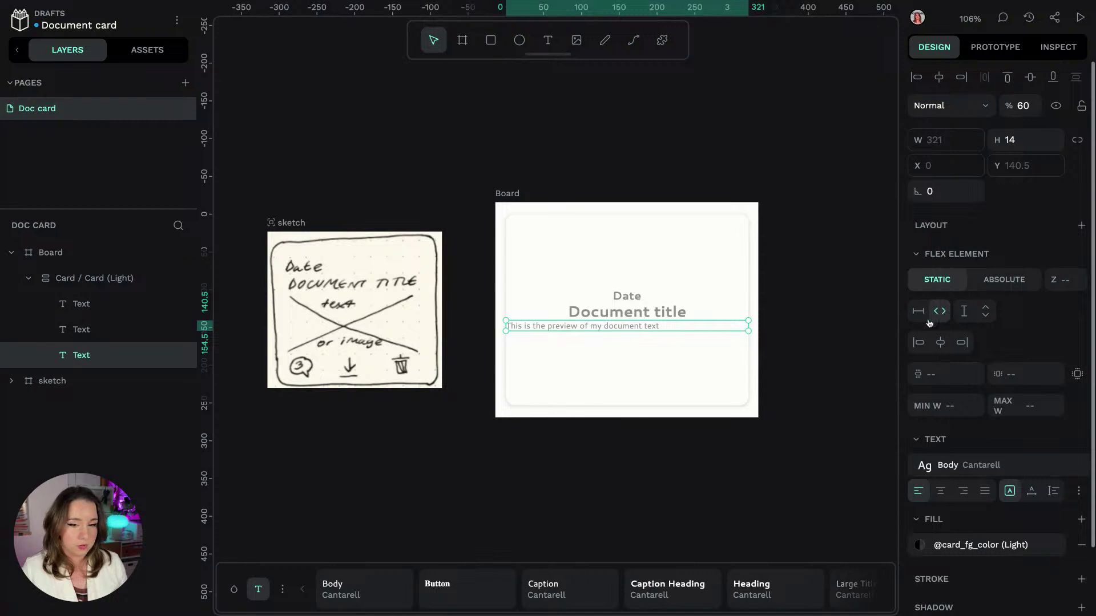
# Step: Align the card's layout contents to the left and set its vertical and horizontal padding to 15
pyautogui.click(62, 280)
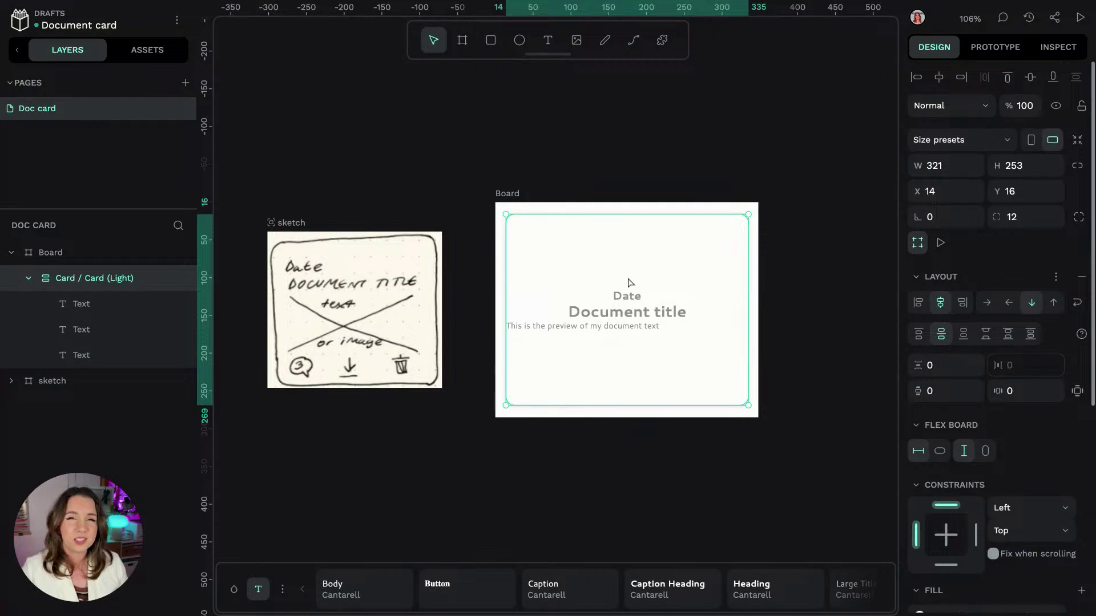
pyautogui.click(924, 305)
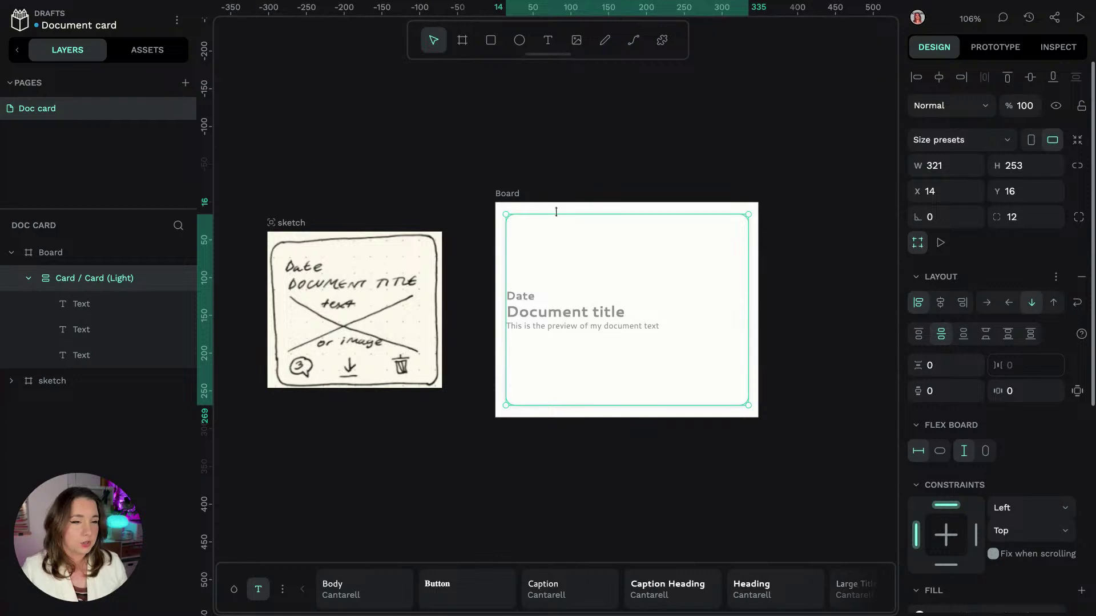
pyautogui.click(952, 392)
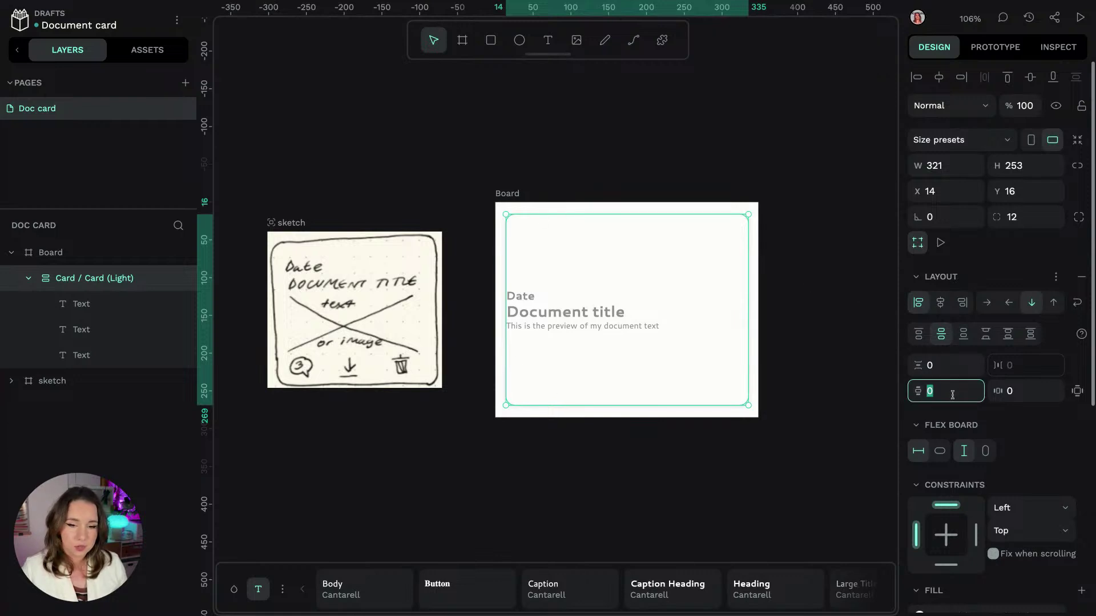
pyautogui.press('Return')
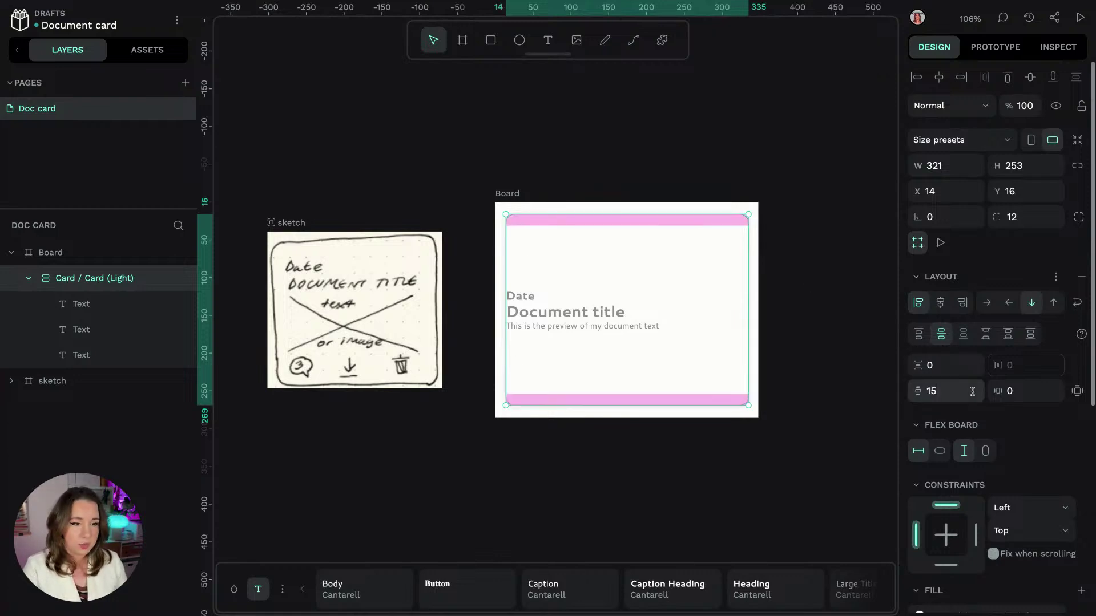
pyautogui.click(1031, 393)
pyautogui.write('1')
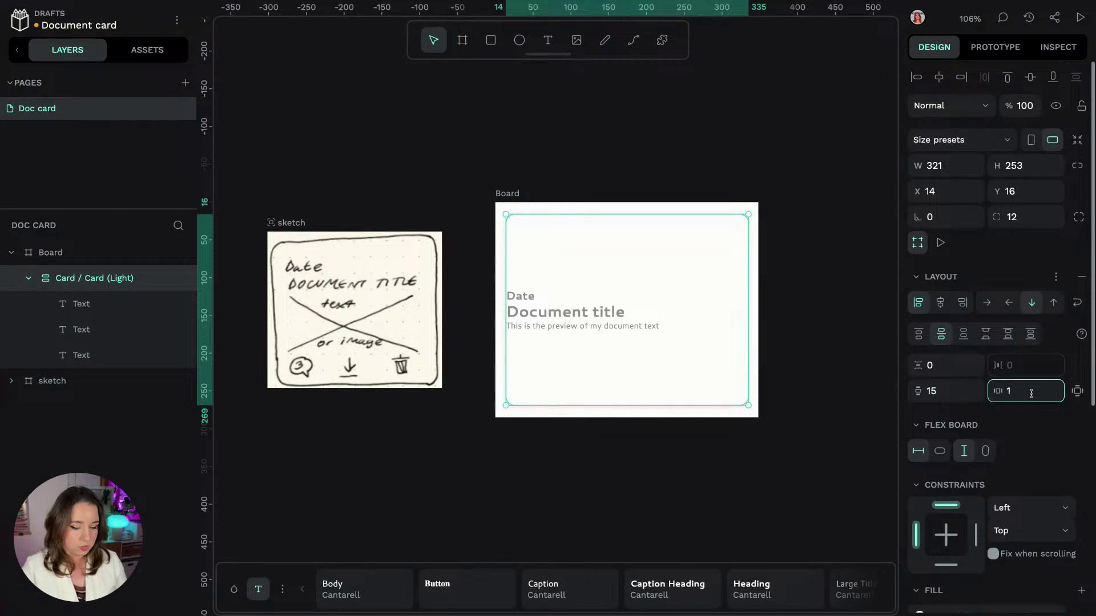
pyautogui.write('5')
pyautogui.press('Return')
# Step: Set the card layout's row gap to 5
pyautogui.click(962, 371)
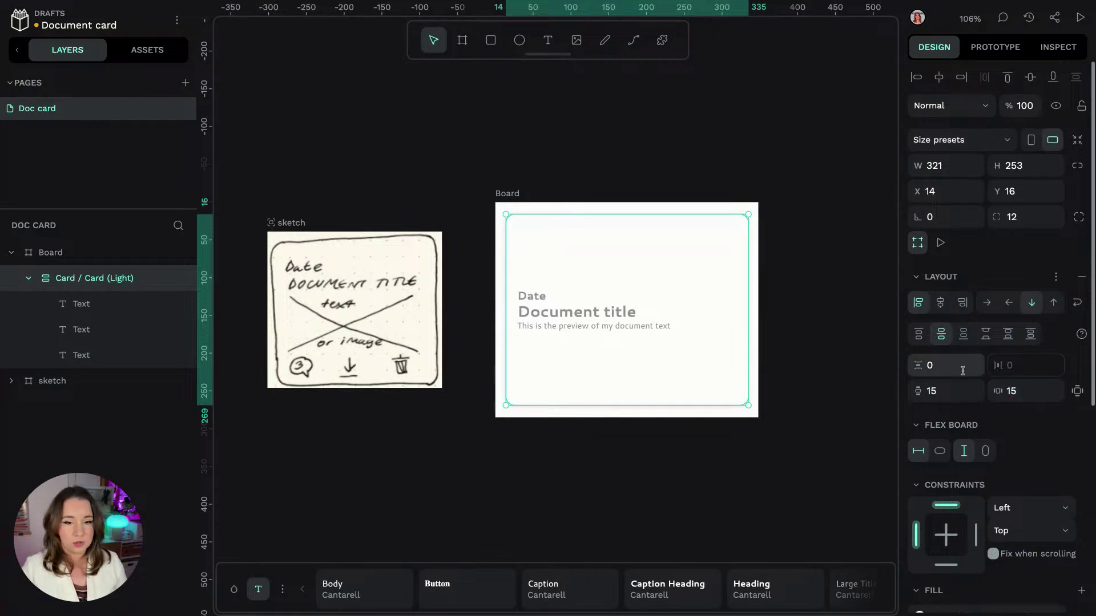
pyautogui.write('5')
pyautogui.press('Return')
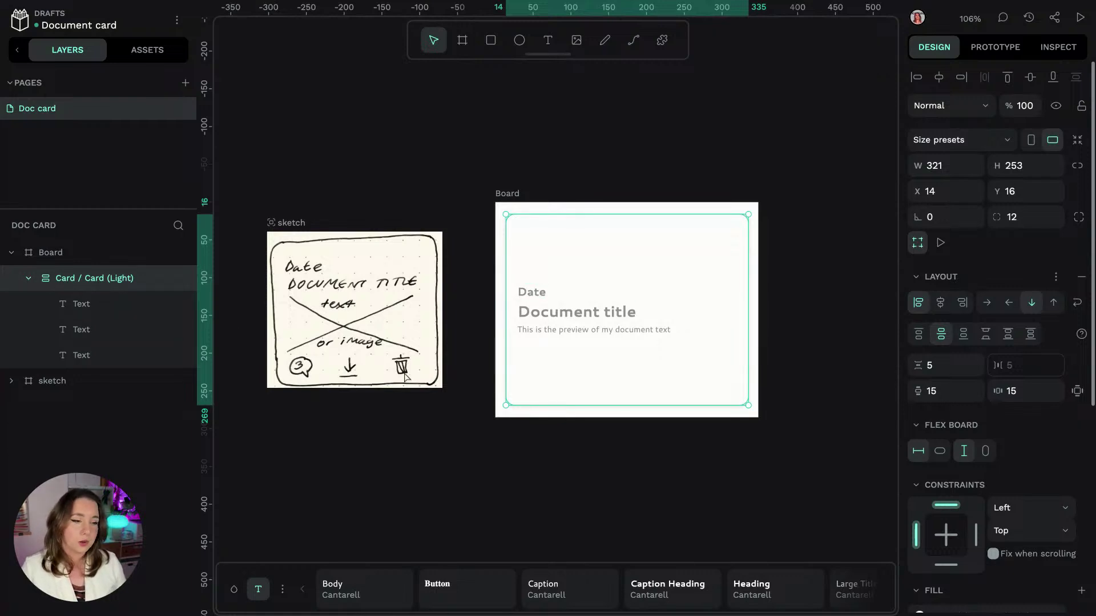
# Step: Search the library assets for "button" and expand the Button group of the GNOME-Components components
pyautogui.click(27, 281)
pyautogui.click(146, 50)
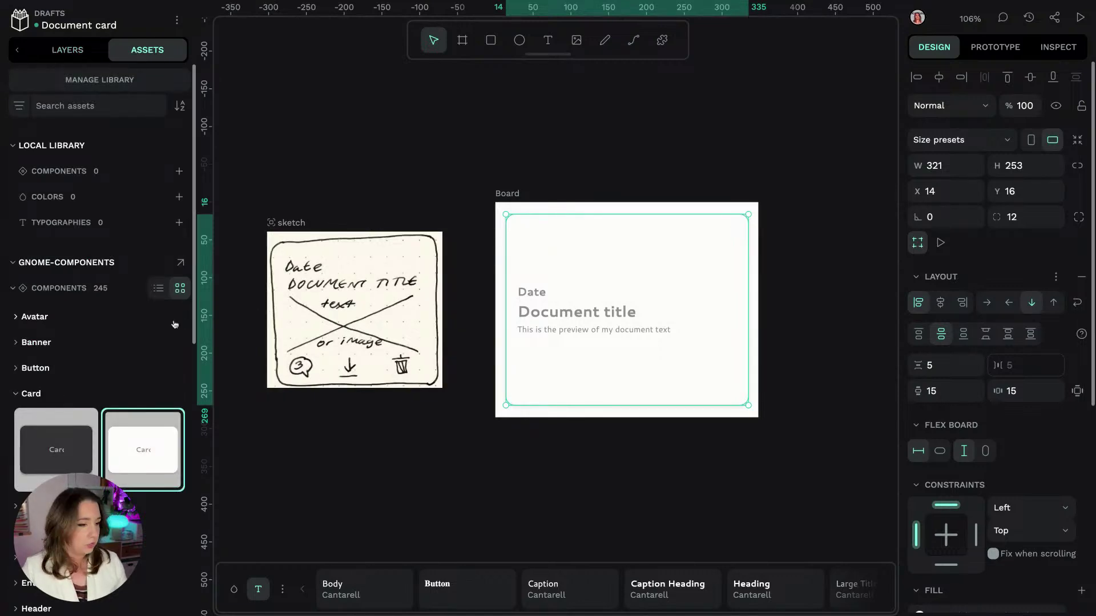
pyautogui.scroll(-1, 57, 366)
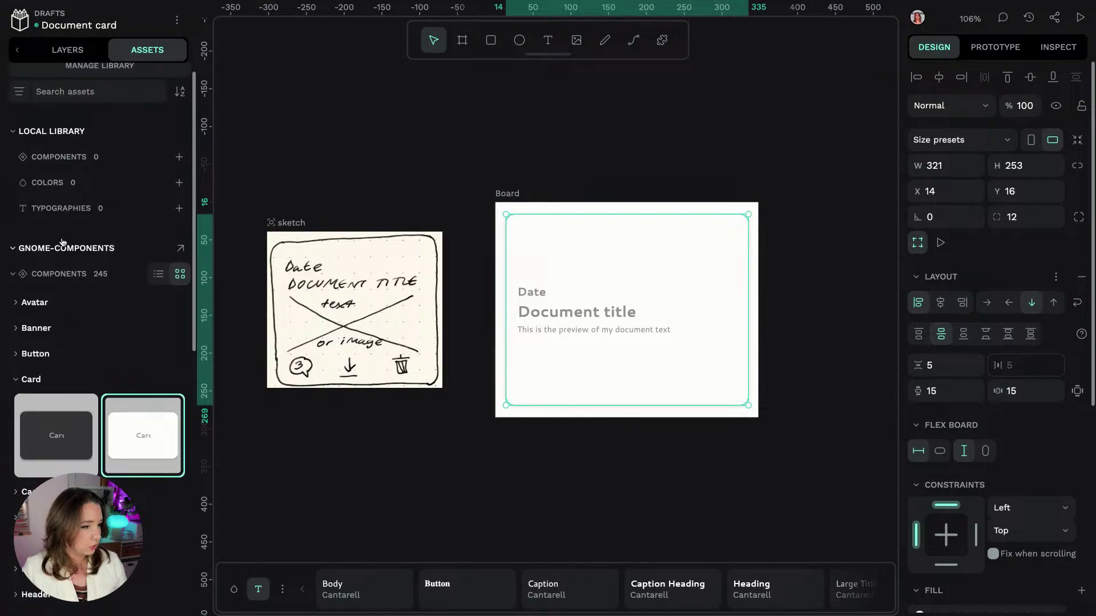
pyautogui.click(85, 91)
pyautogui.write('button')
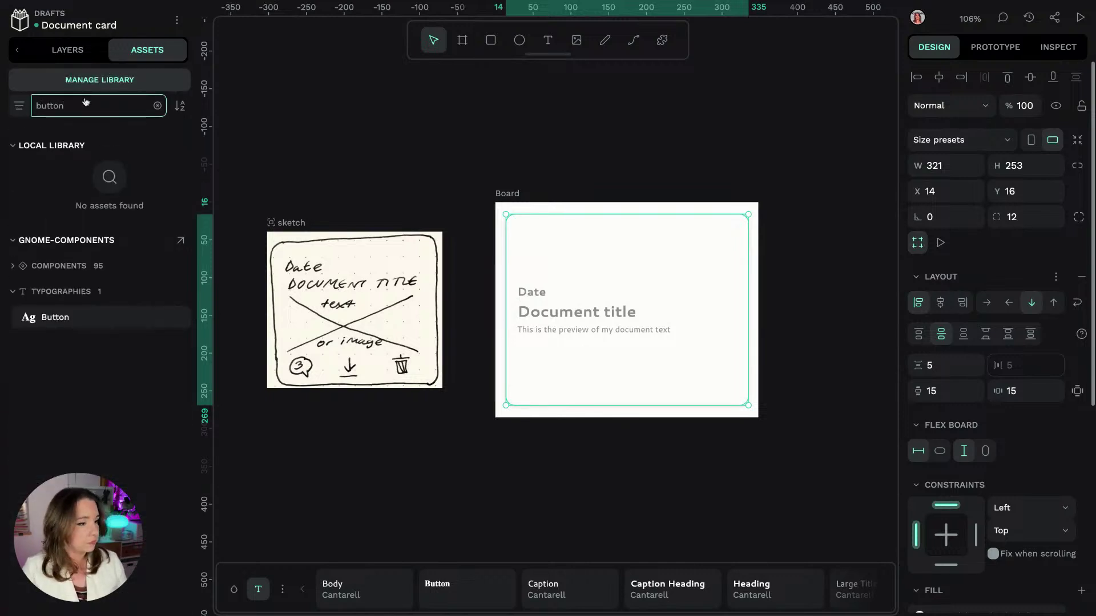
pyautogui.click(57, 266)
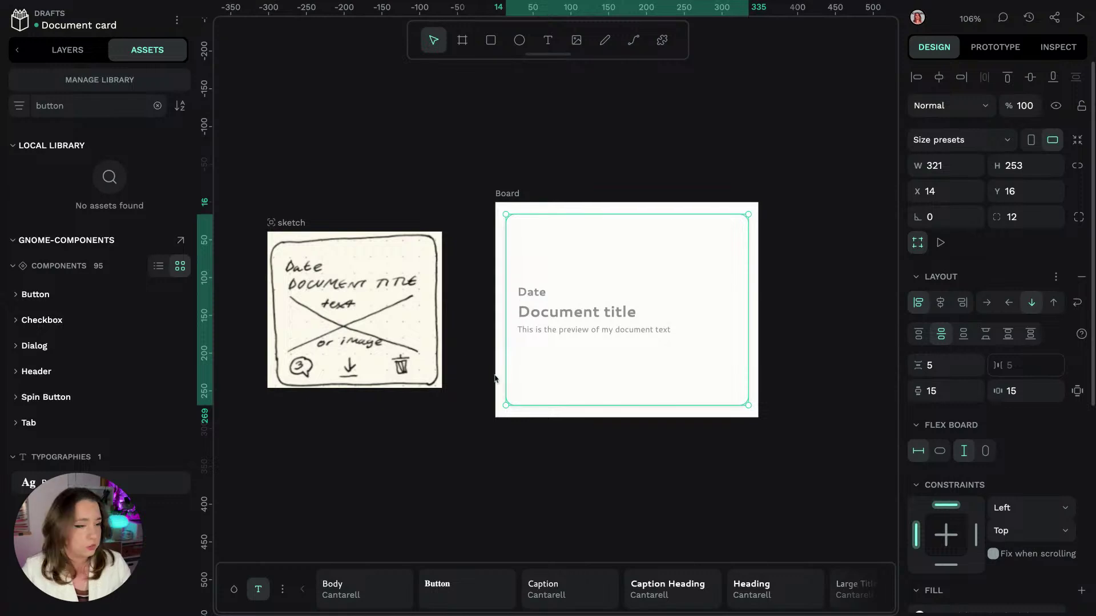
pyautogui.click(36, 295)
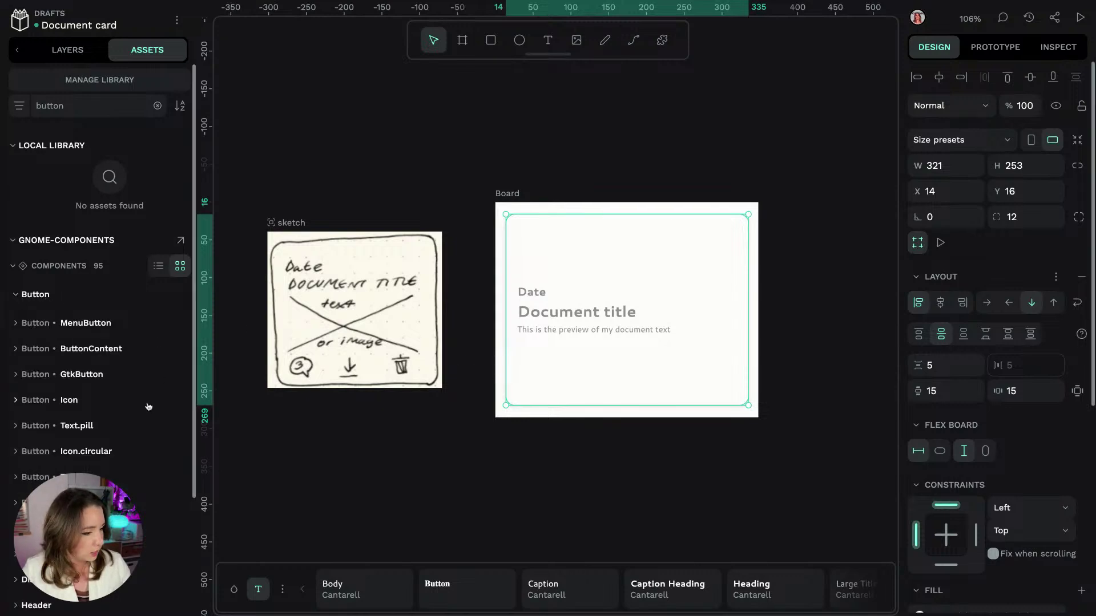
# Step: Add the Button.raised [icon] (Light) component from the Button Icon group to the card, below the preview text
pyautogui.scroll(-1, 143, 400)
pyautogui.click(41, 296)
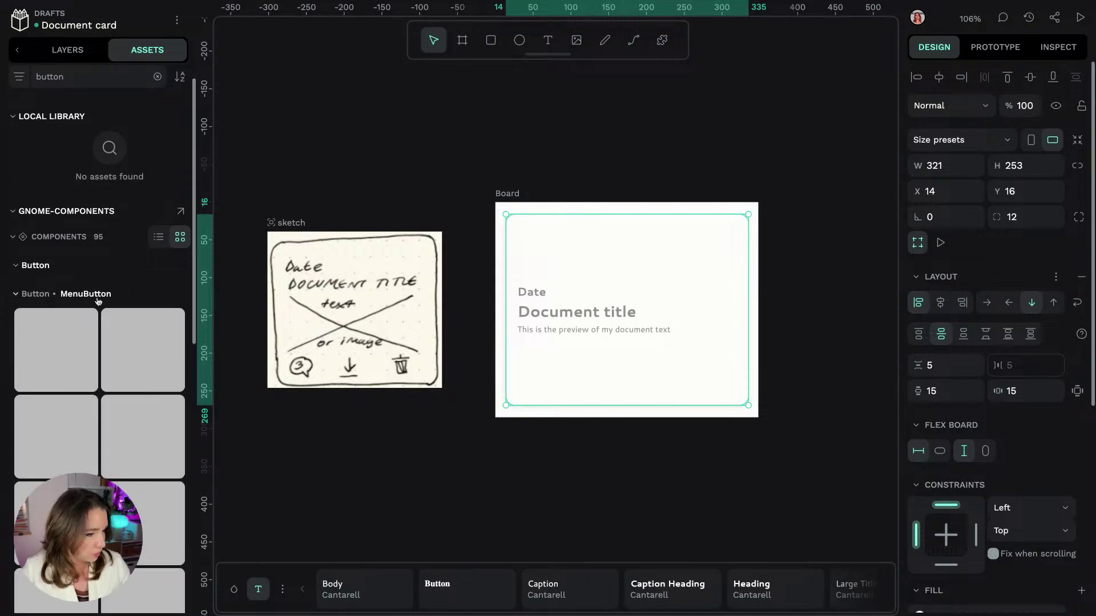
pyautogui.scroll(-2, 63, 268)
pyautogui.scroll(-2, 71, 249)
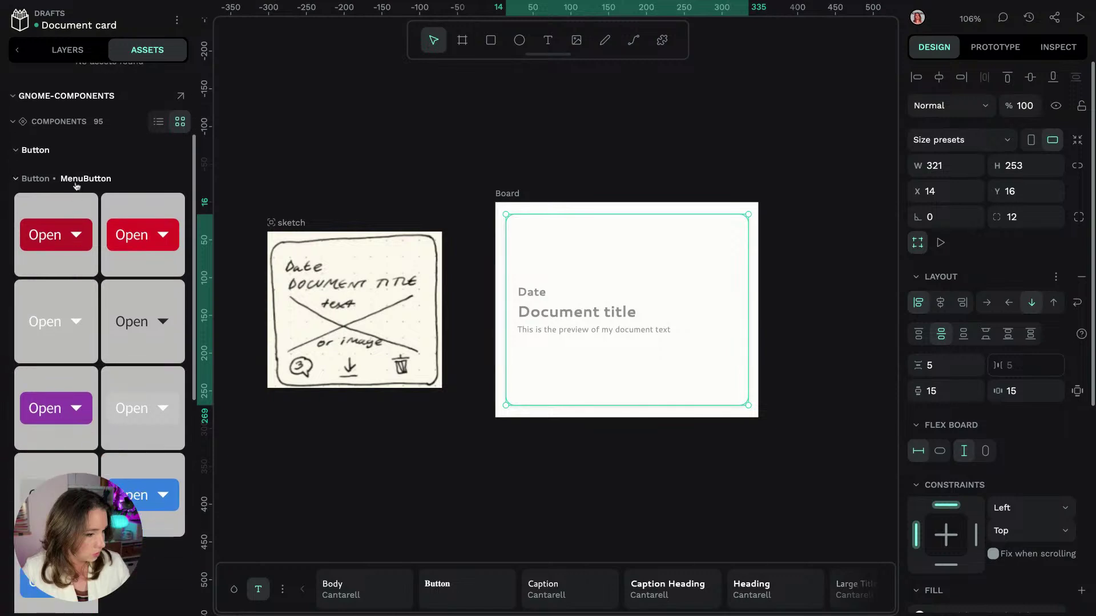
pyautogui.click(39, 179)
pyautogui.click(35, 262)
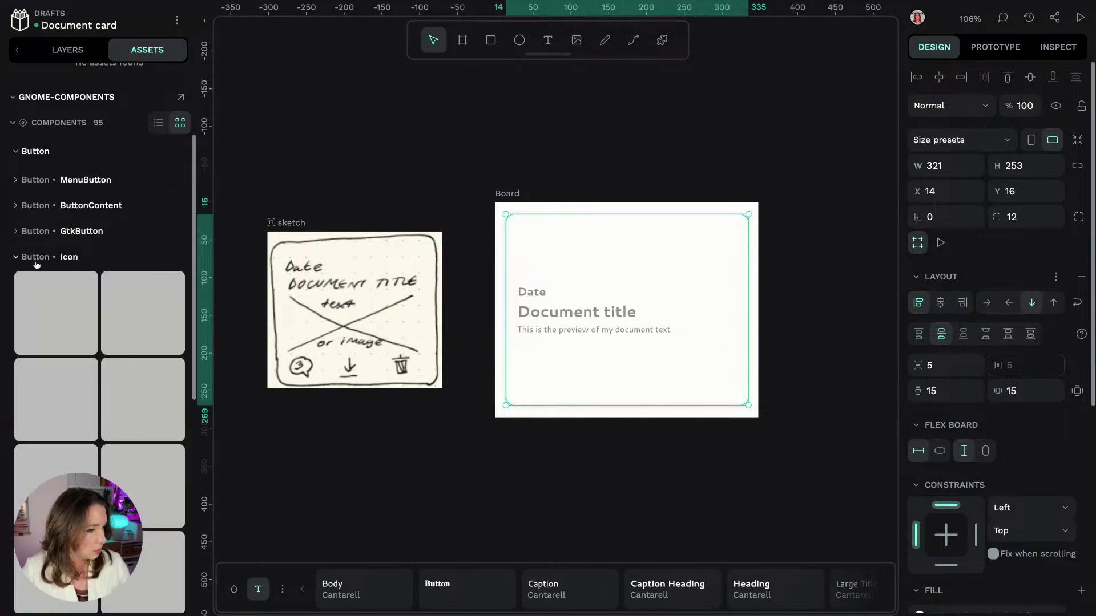
pyautogui.scroll(-5, 119, 370)
pyautogui.scroll(3, 119, 369)
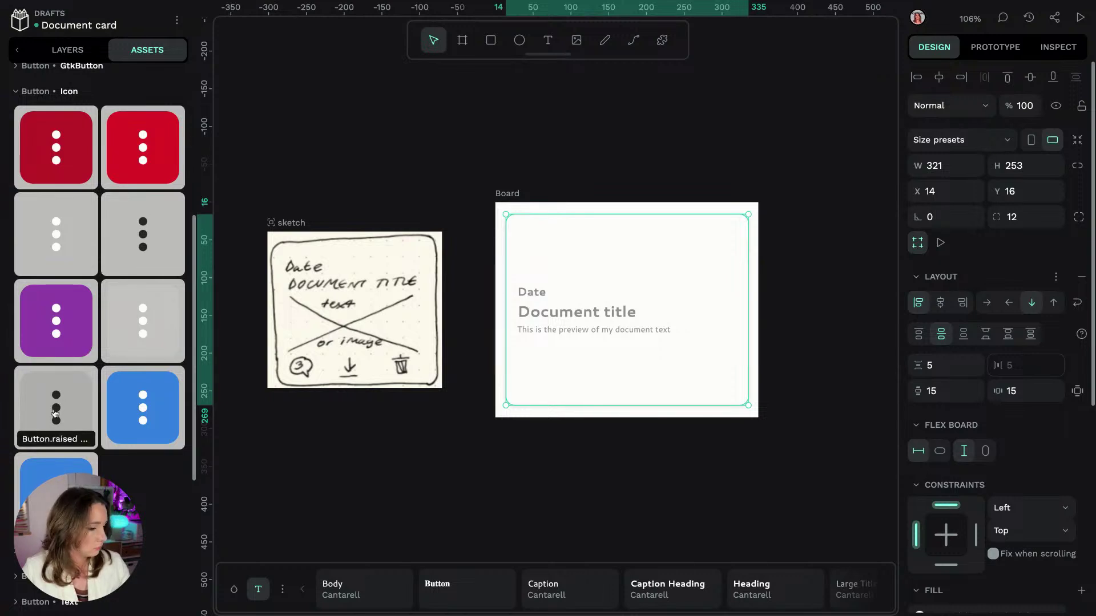
pyautogui.click(55, 409)
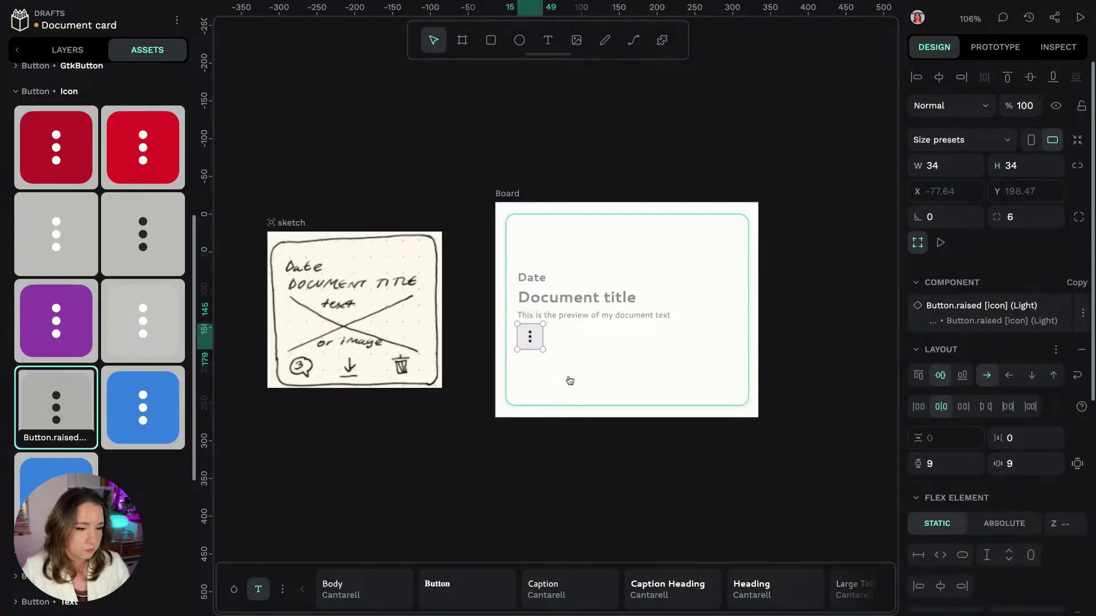
# Step: Swap the view-more-symbolic icon inside the card's button for the eye-open-negative-filled-symbolic icon
pyautogui.click(67, 50)
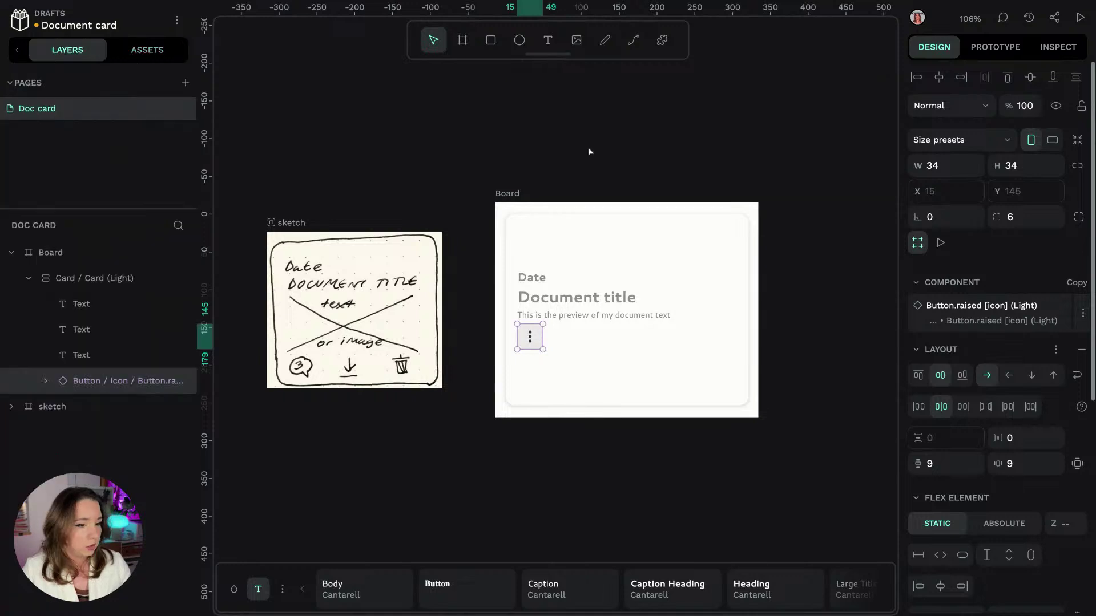
pyautogui.click(44, 380)
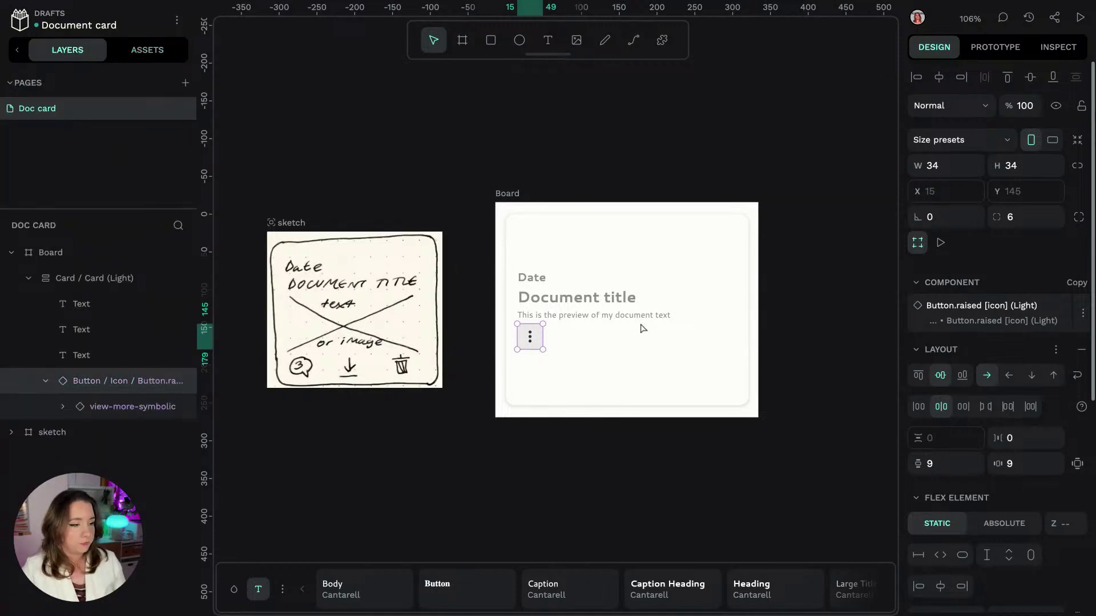
pyautogui.click(152, 409)
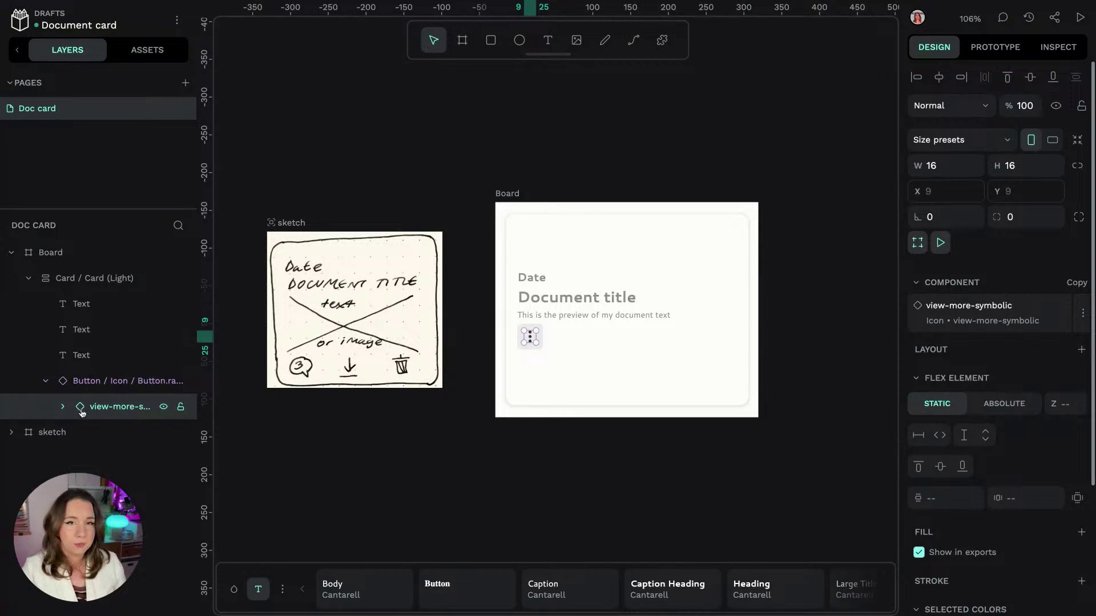
pyautogui.click(60, 408)
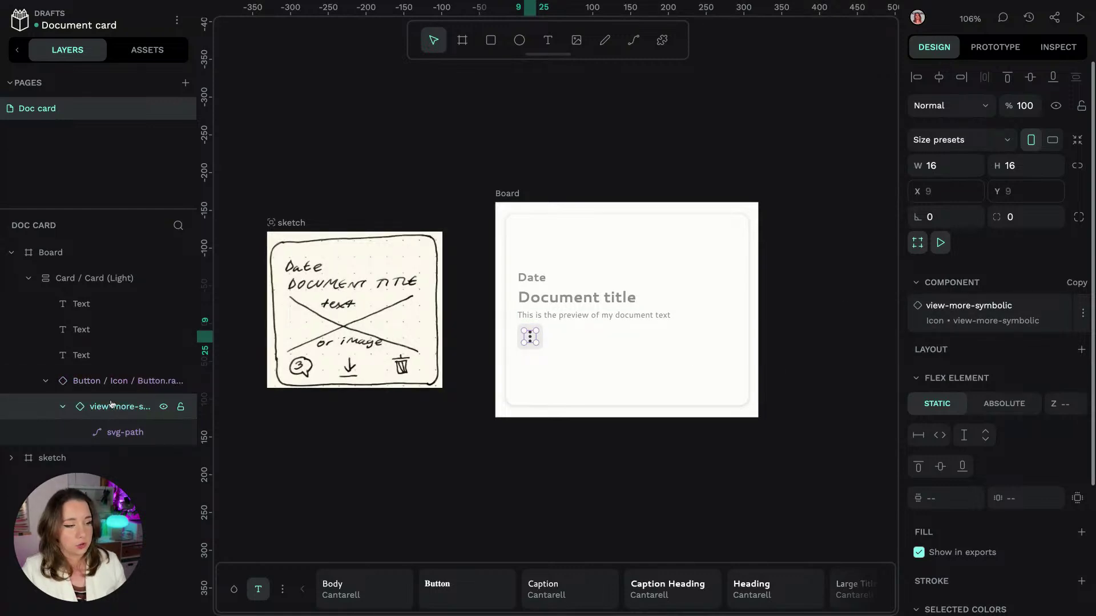
pyautogui.click(920, 309)
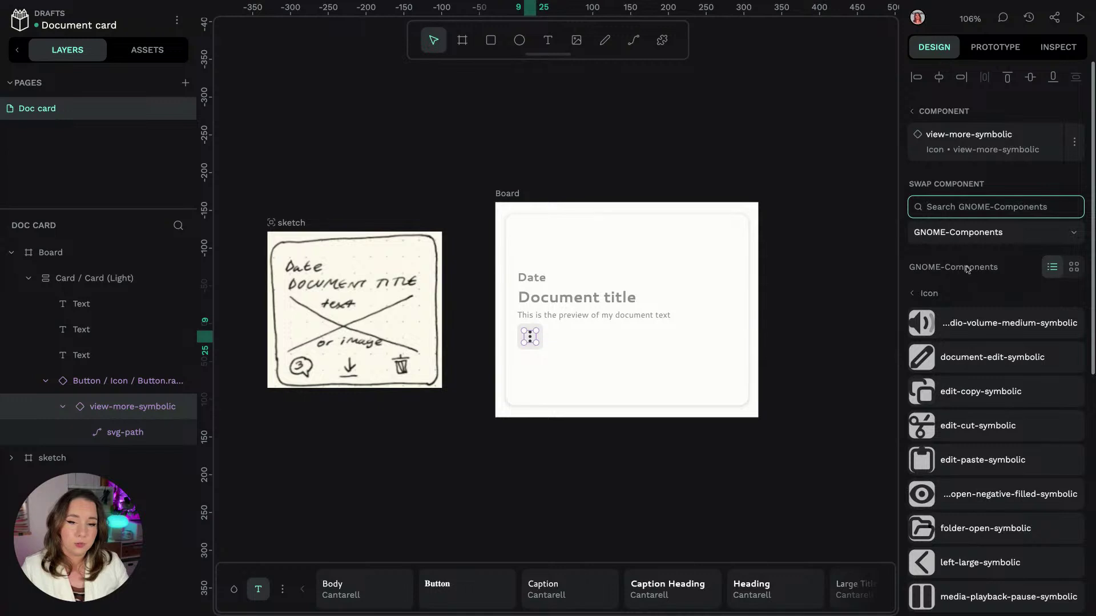
pyautogui.scroll(-1, 973, 311)
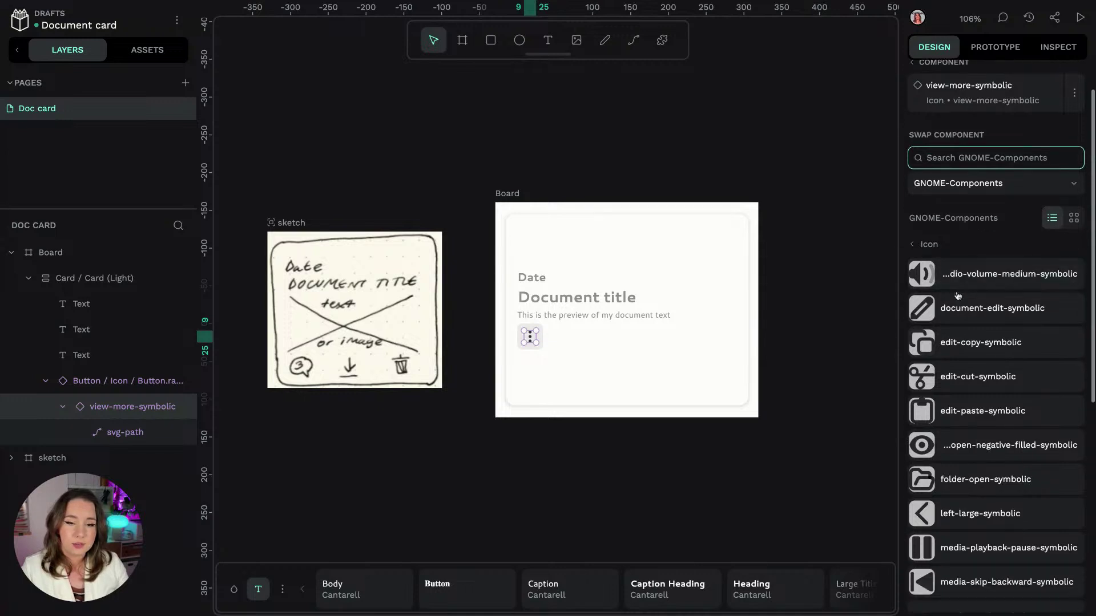
pyautogui.scroll(-3, 965, 251)
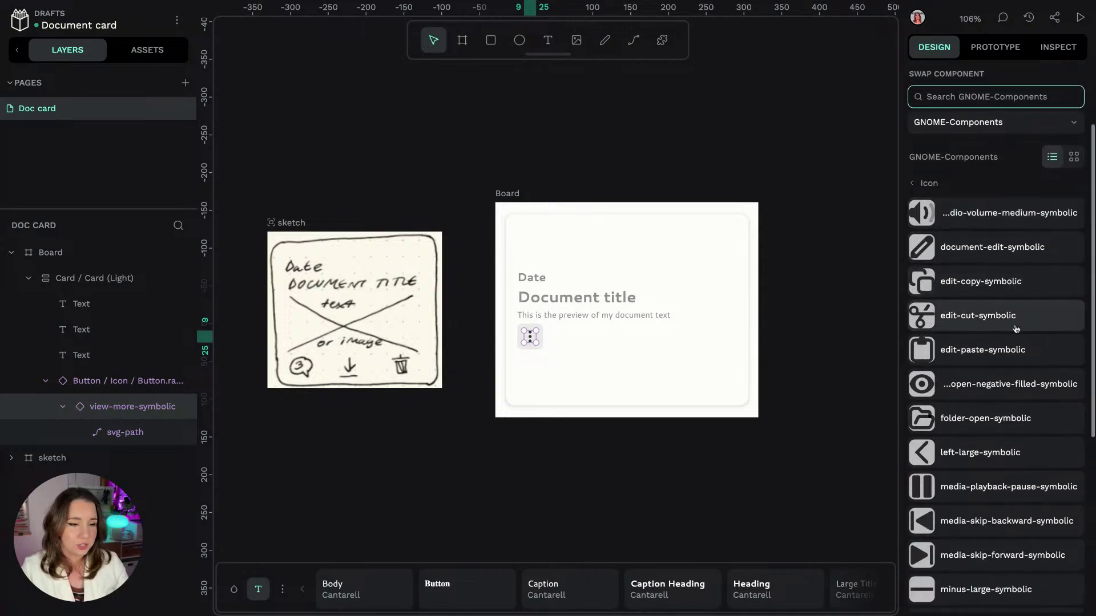
pyautogui.scroll(-5, 1017, 329)
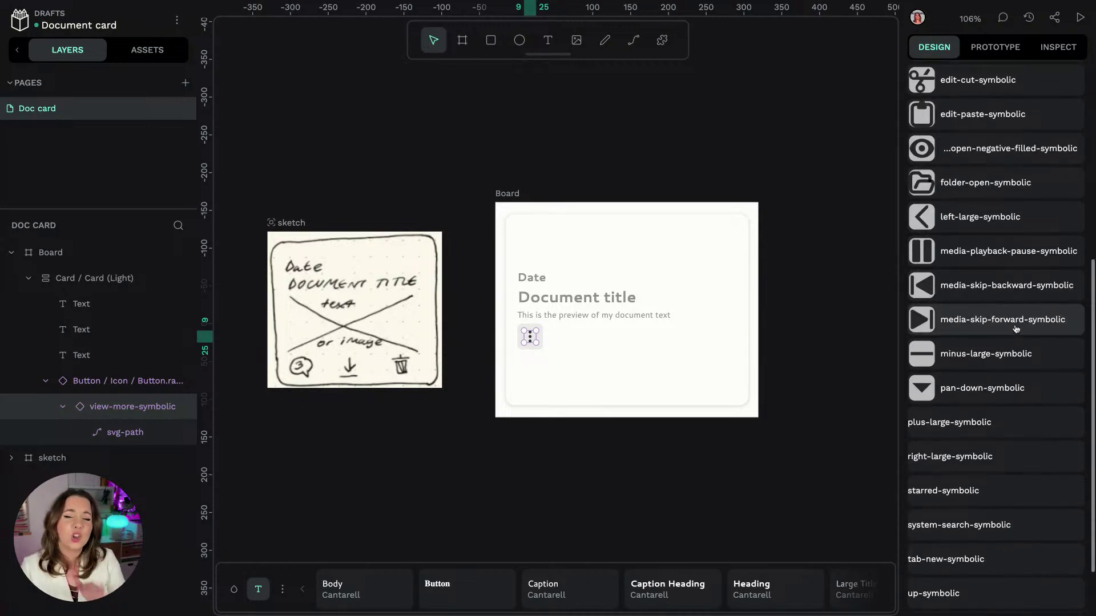
pyautogui.scroll(-2, 1015, 323)
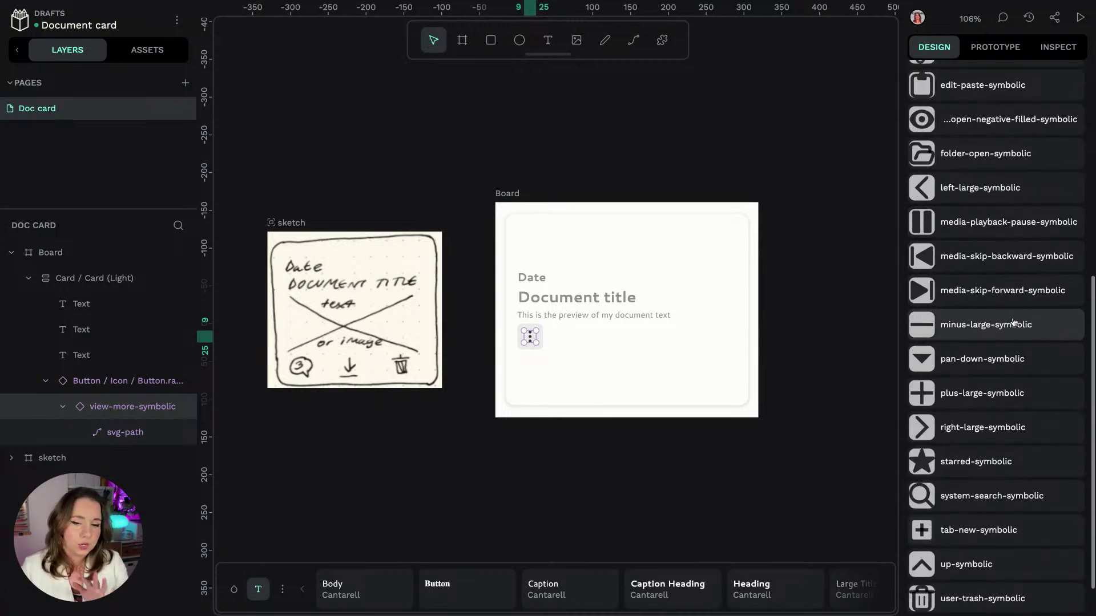
pyautogui.scroll(3, 1013, 321)
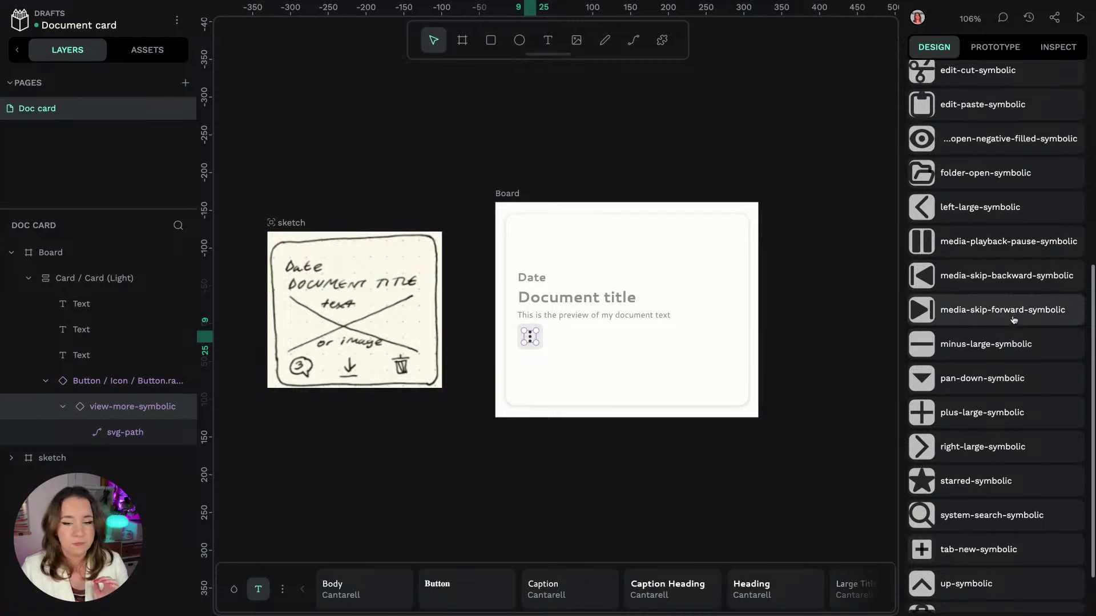
pyautogui.scroll(2, 1013, 320)
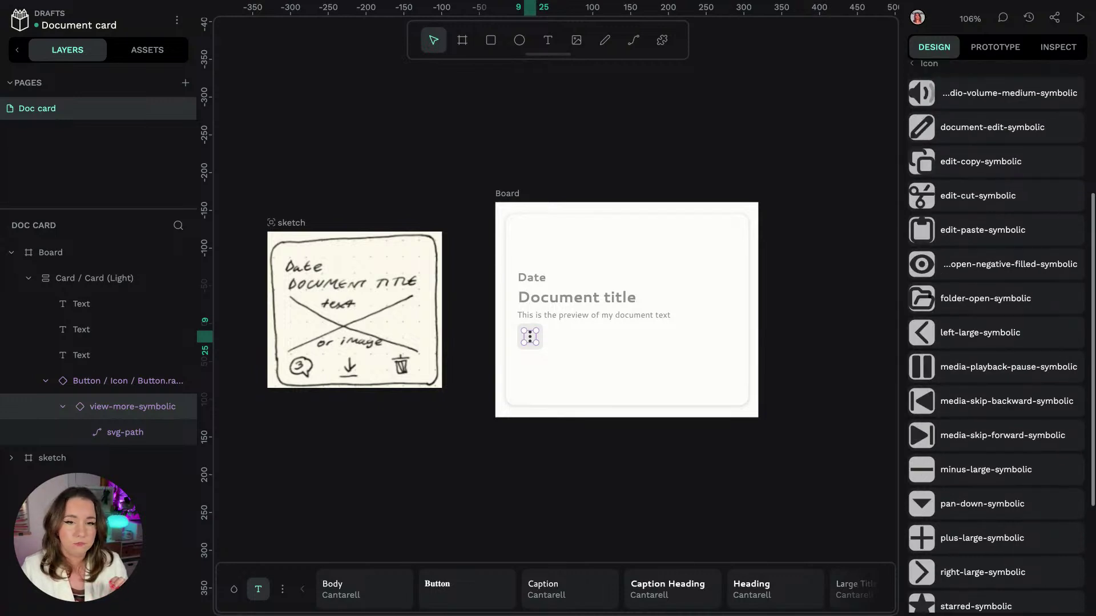
pyautogui.click(950, 268)
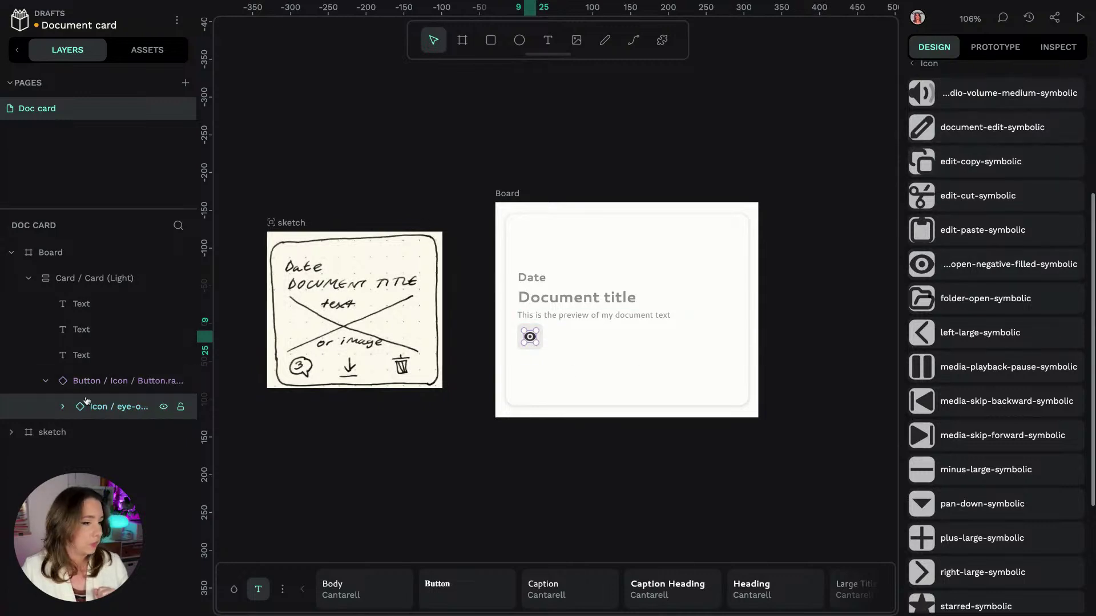
# Step: Duplicate the eye icon button and swap the lower button's icon for folder-open-symbolic
pyautogui.click(101, 381)
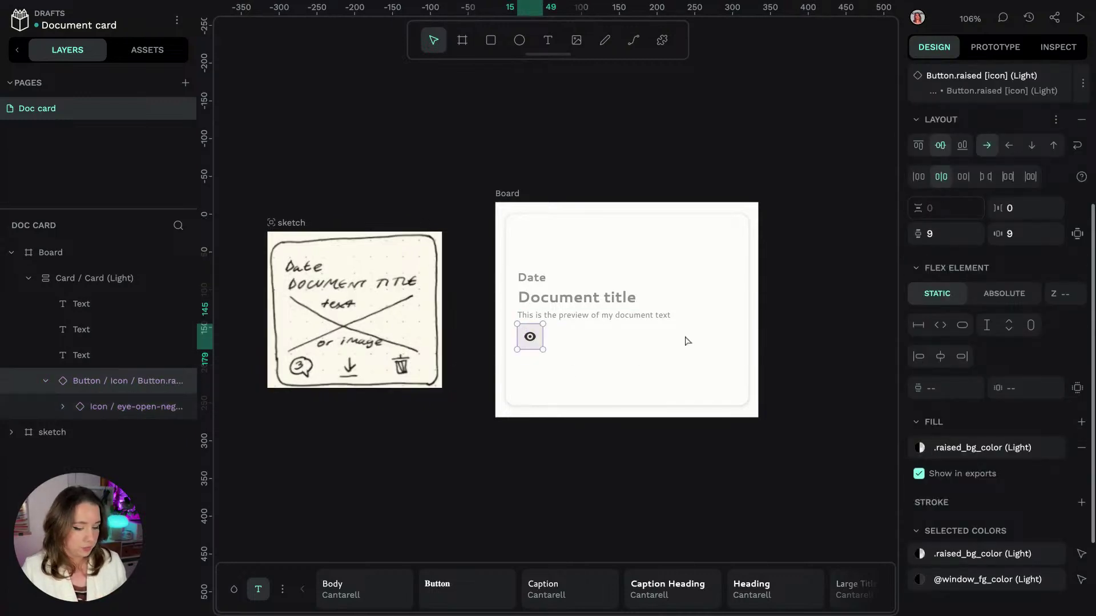
pyautogui.hotkey('ctrl', 'd')
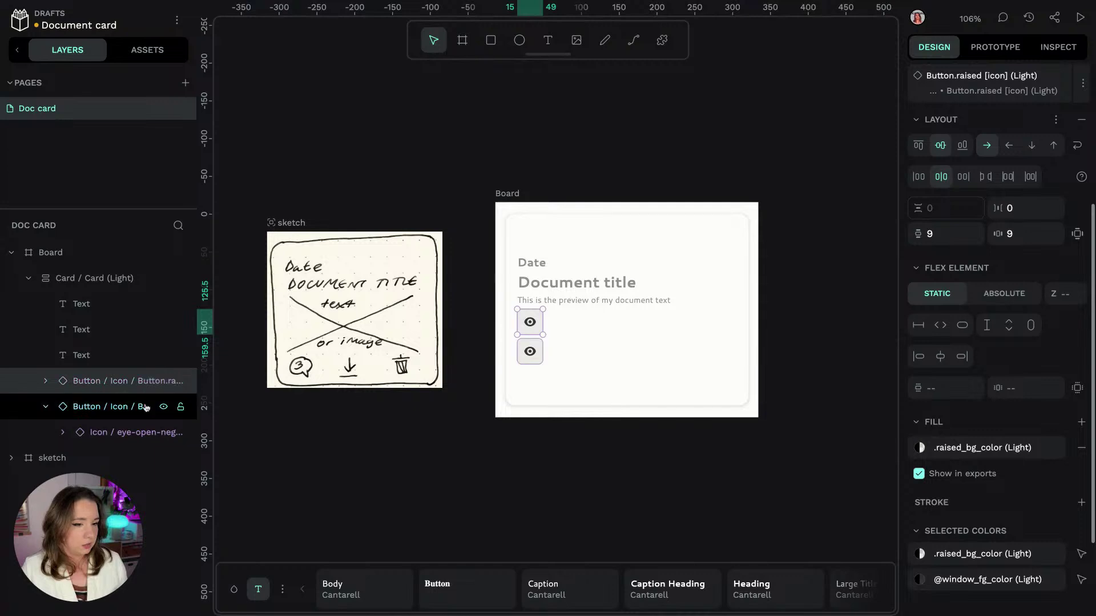
pyautogui.click(106, 406)
pyautogui.click(100, 432)
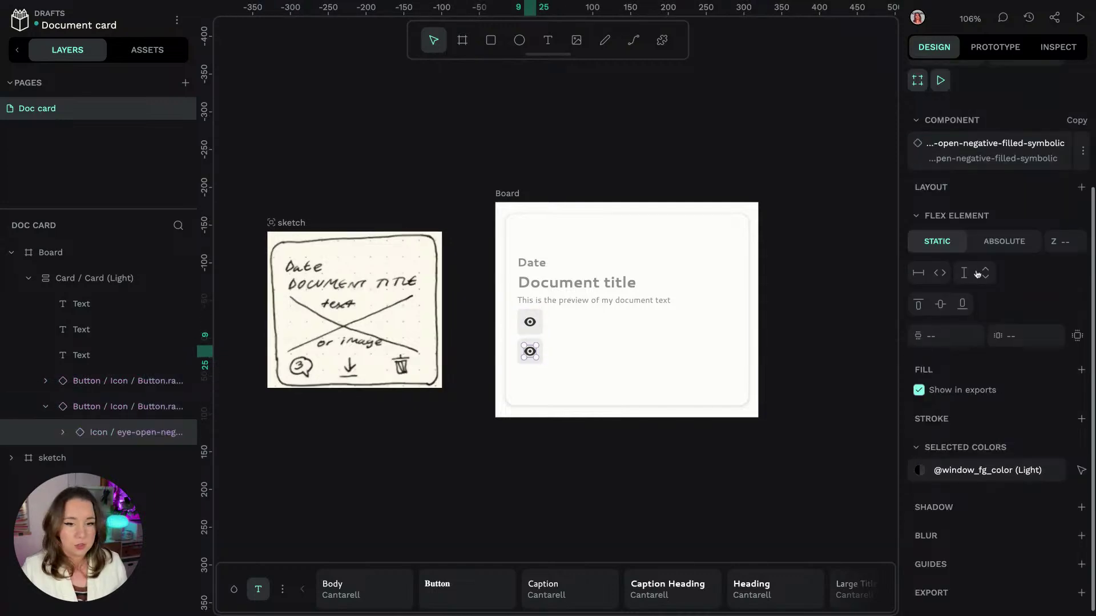
pyautogui.click(931, 148)
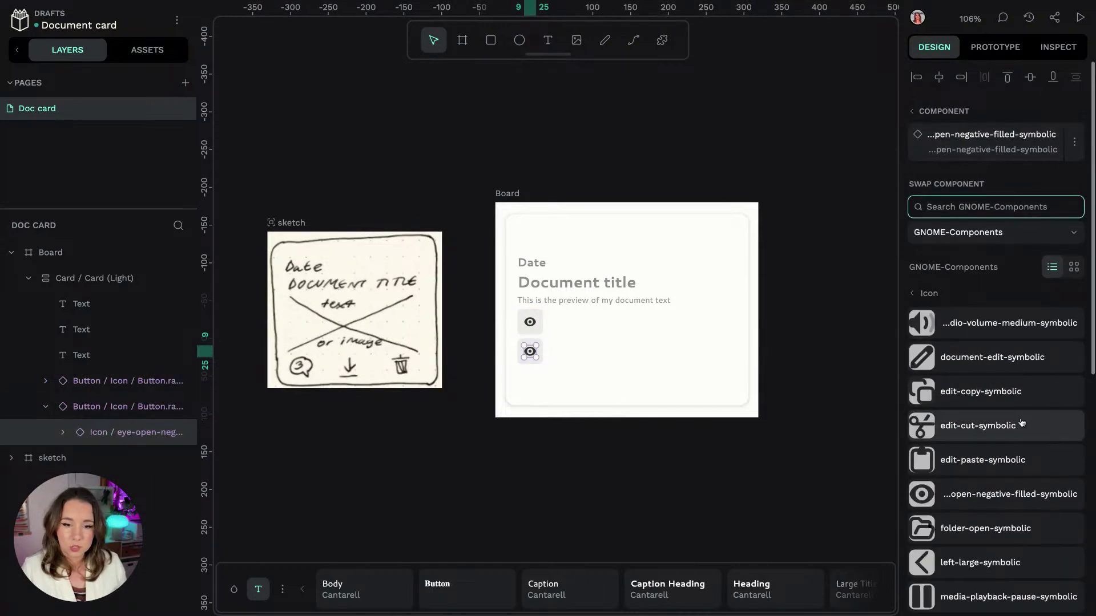
pyautogui.scroll(-2, 1016, 422)
pyautogui.scroll(-5, 1021, 422)
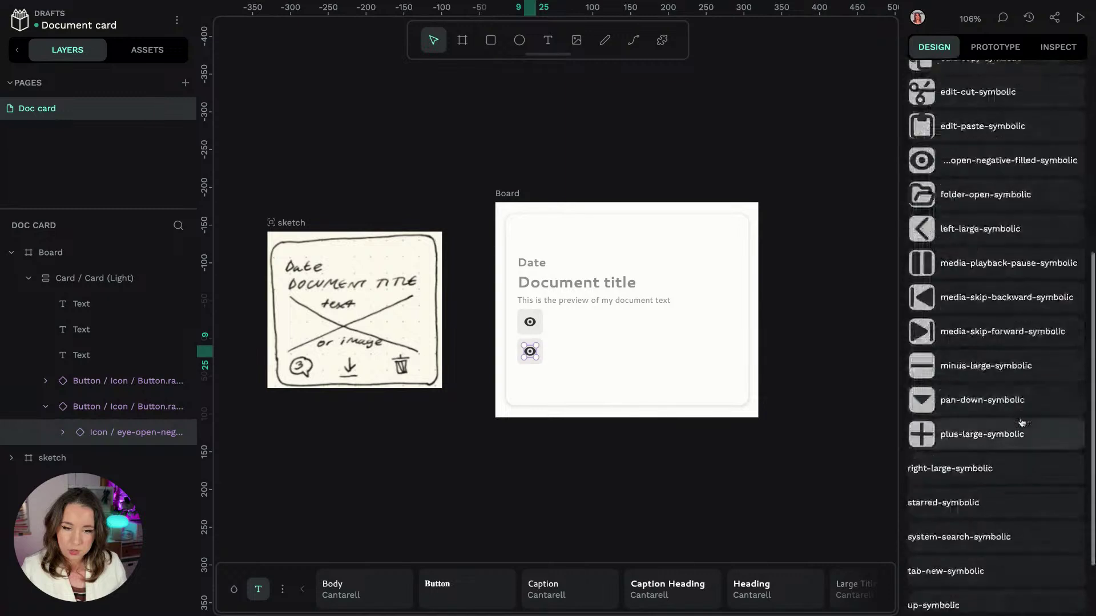
pyautogui.scroll(-1, 988, 390)
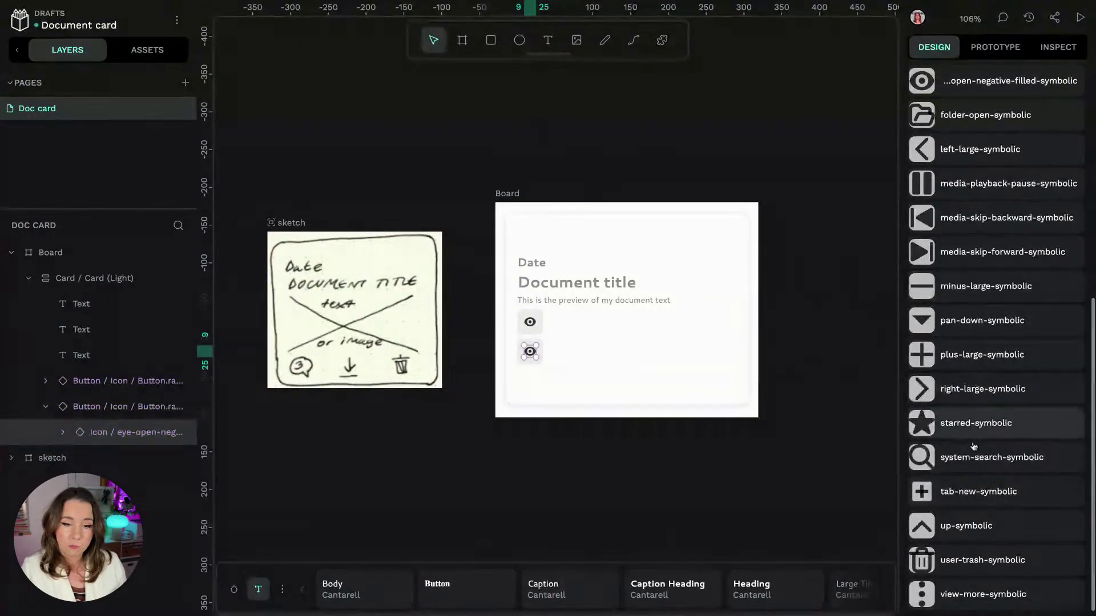
pyautogui.scroll(1, 958, 467)
pyautogui.scroll(2, 959, 467)
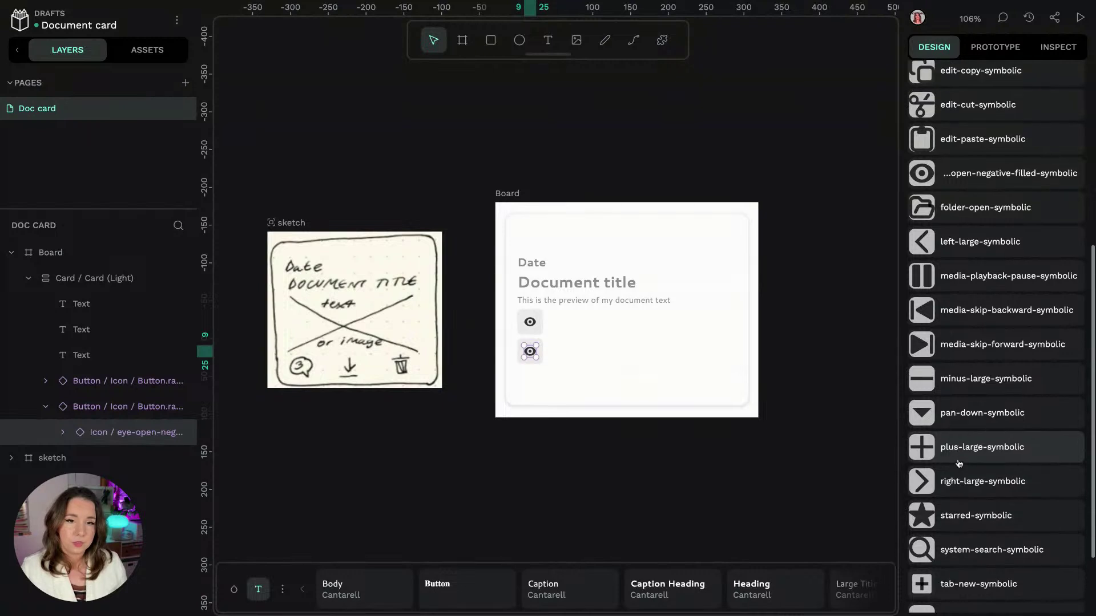
pyautogui.click(915, 246)
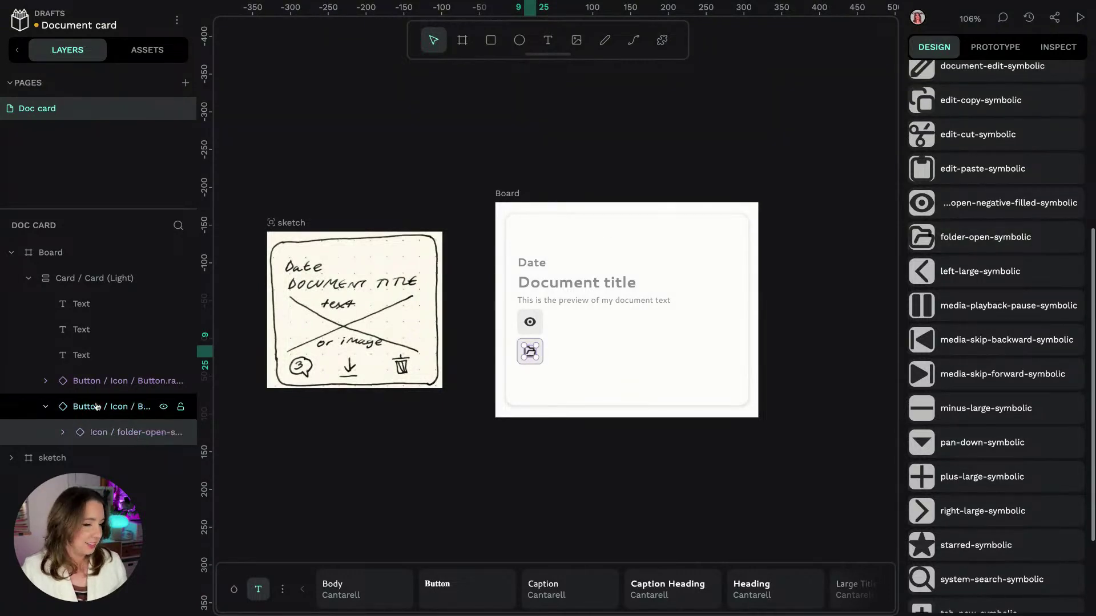
# Step: Duplicate the folder icon button and swap the lowest button's icon for user-trash-symbolic
pyautogui.click(529, 351)
pyautogui.hotkey('ctrl', 'd')
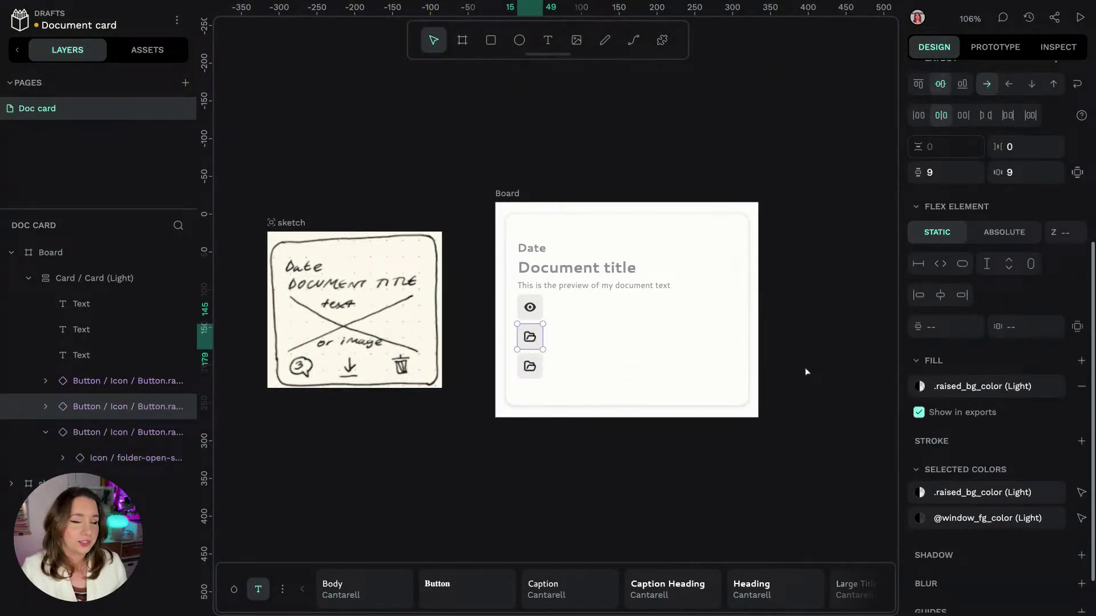
pyautogui.click(114, 458)
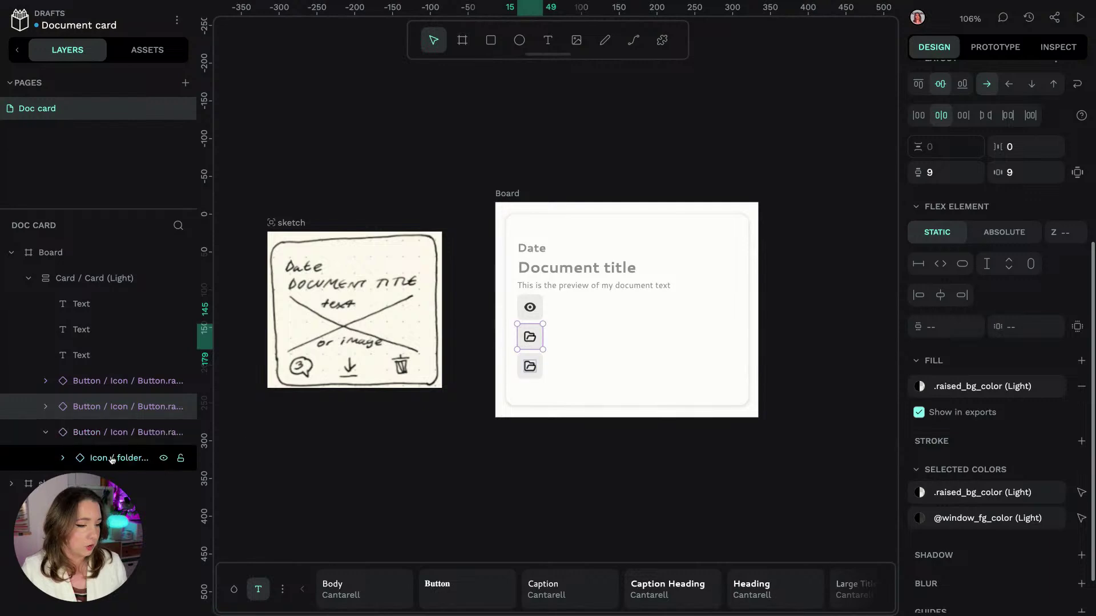
pyautogui.scroll(1, 939, 197)
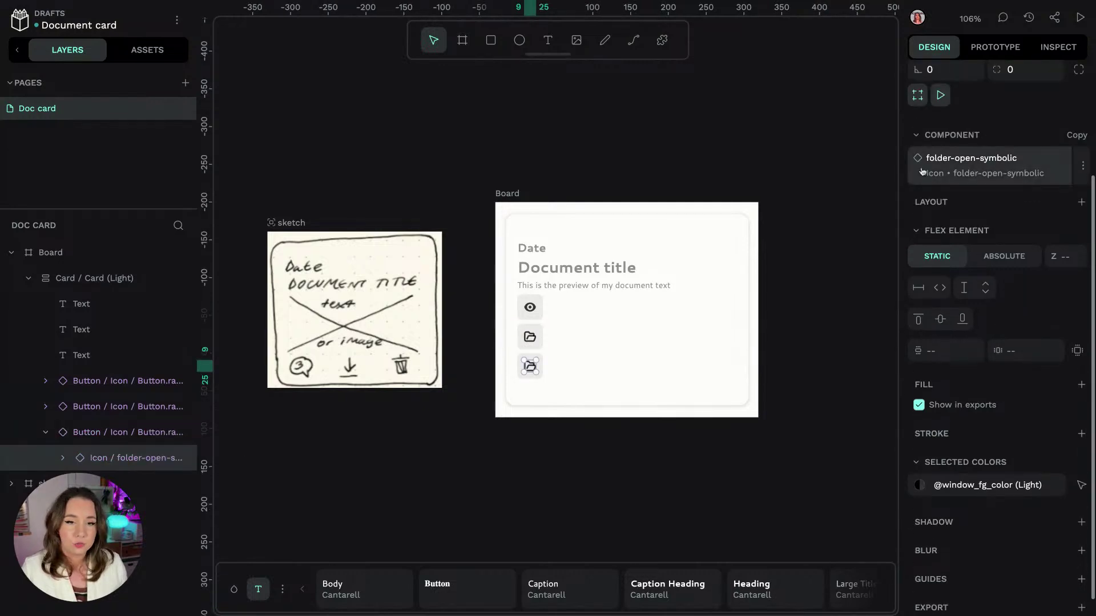
pyautogui.click(920, 165)
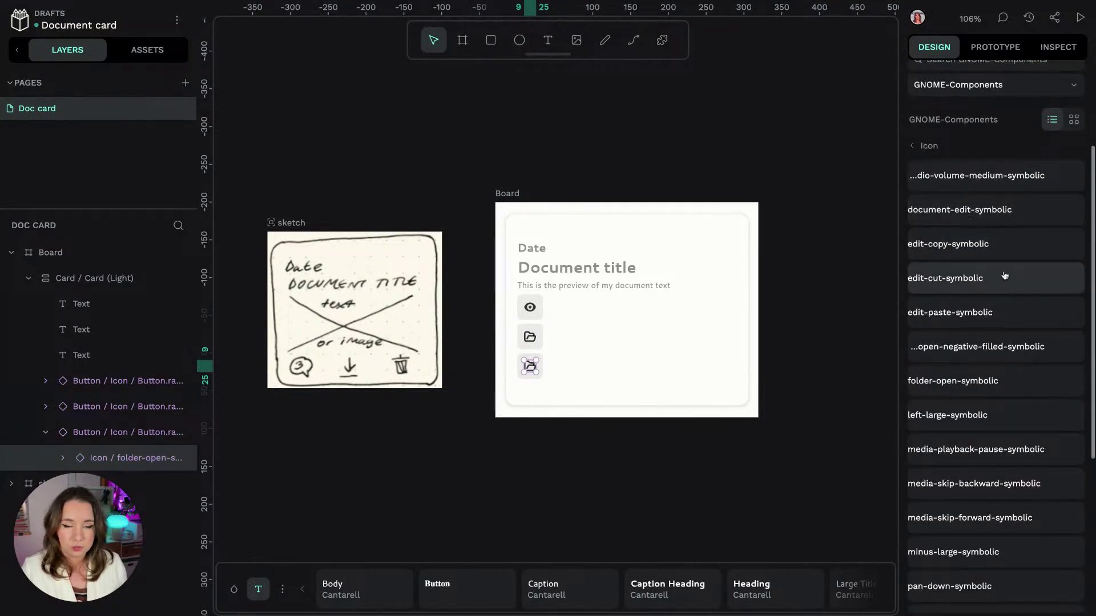
pyautogui.scroll(-3, 1022, 285)
pyautogui.scroll(-2, 1028, 334)
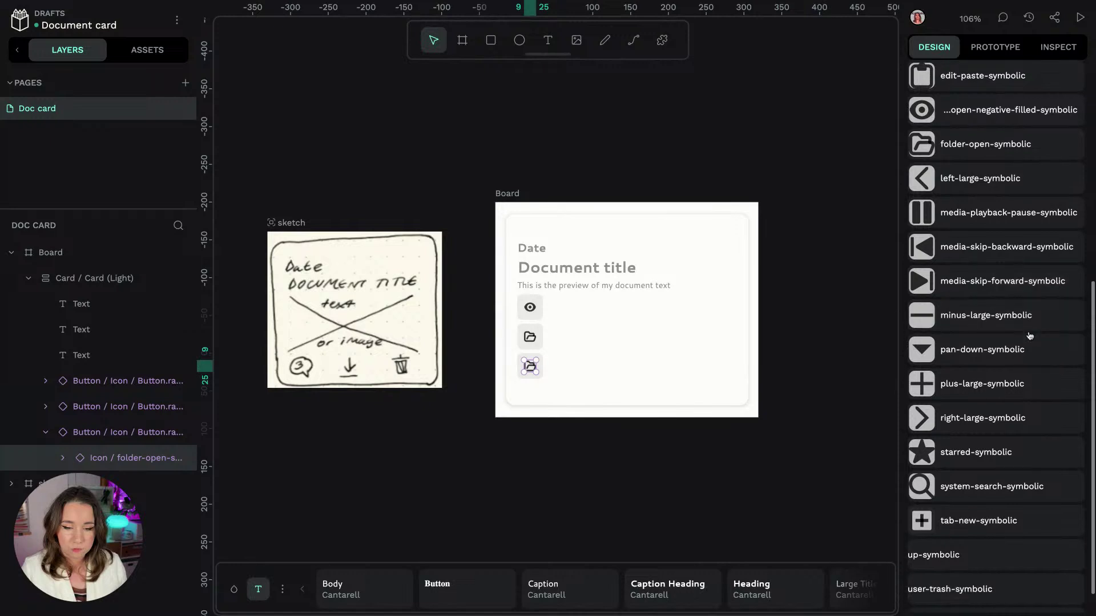
pyautogui.click(989, 567)
# Step: Wrap the eye, folder and trash icon buttons together in a new flex layout board inside the card
pyautogui.click(125, 380)
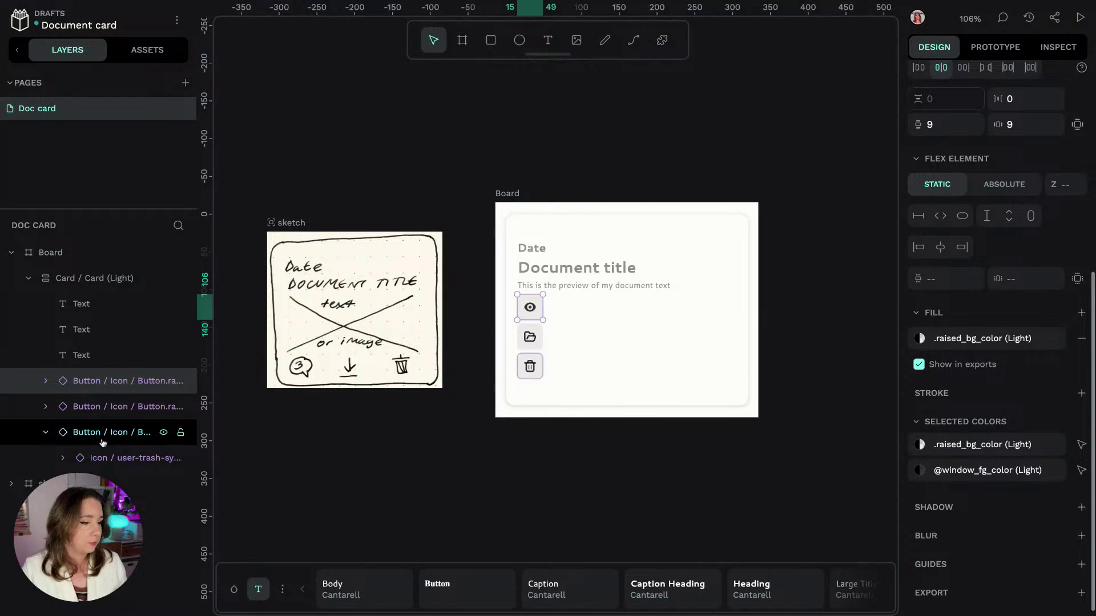
pyautogui.click(101, 439)
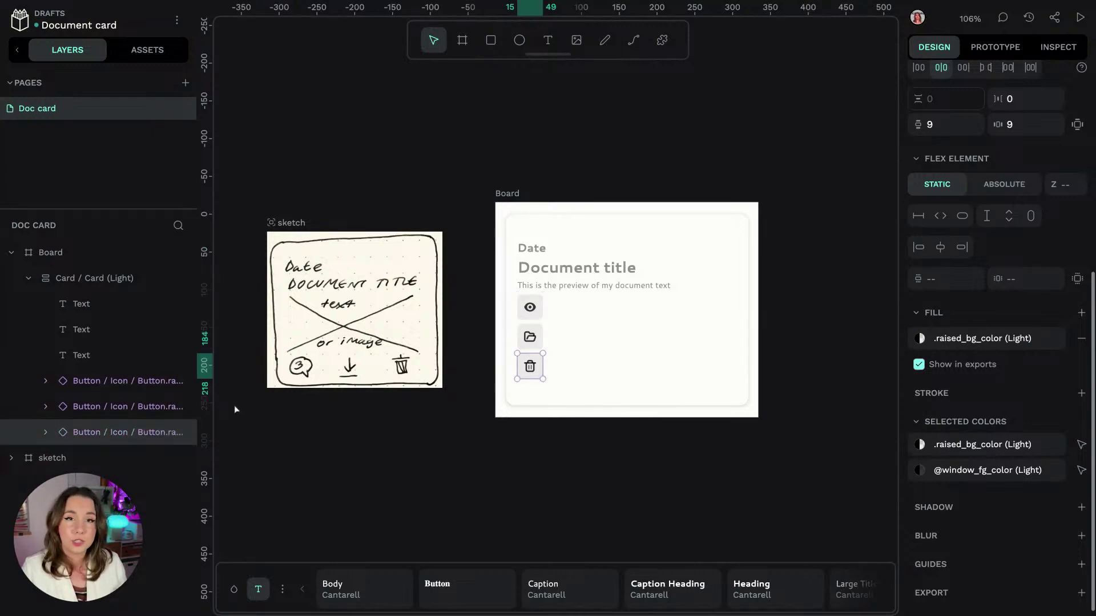
pyautogui.keyDown('shift'); pyautogui.click(86, 381); pyautogui.keyUp('shift')
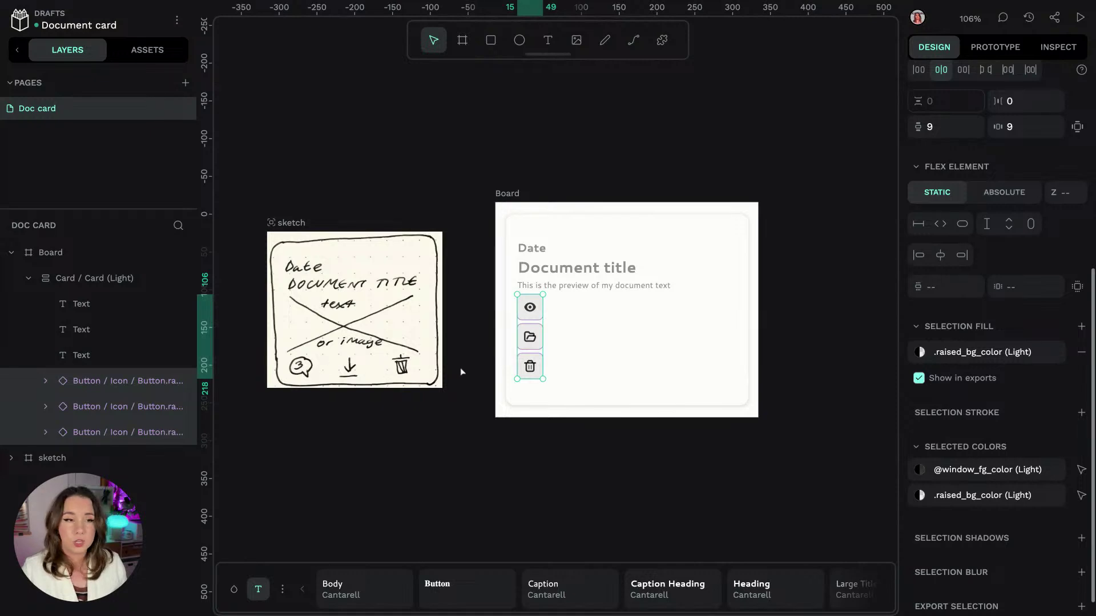
pyautogui.rightClick(117, 383)
pyautogui.click(169, 450)
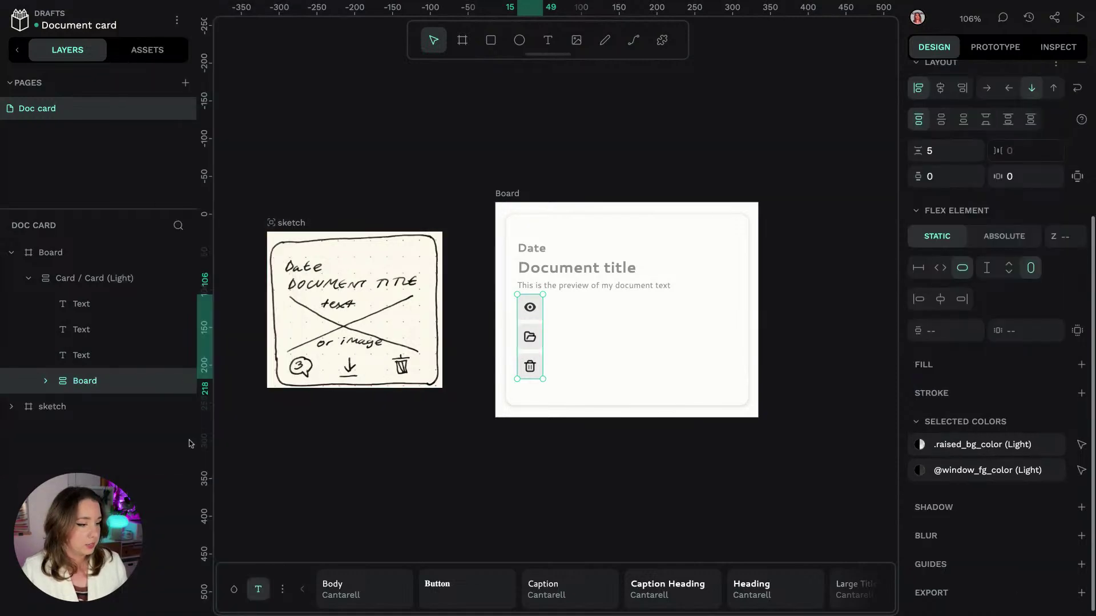
# Step: Make the buttons' board fill the card's available width and set its layout direction to row
pyautogui.scroll(2, 1021, 267)
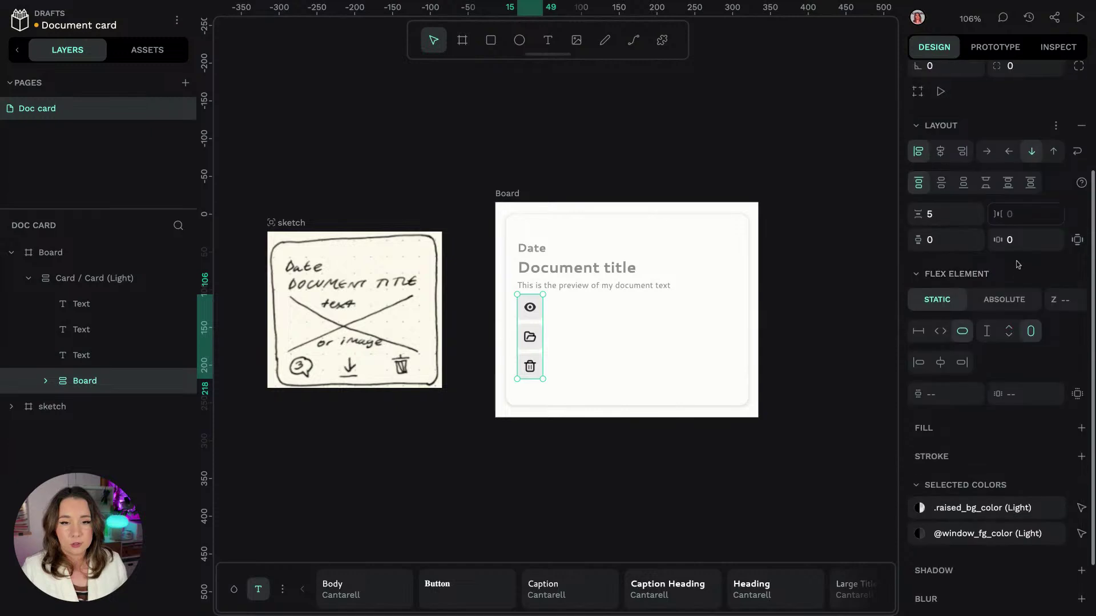
pyautogui.click(939, 340)
pyautogui.scroll(2, 991, 230)
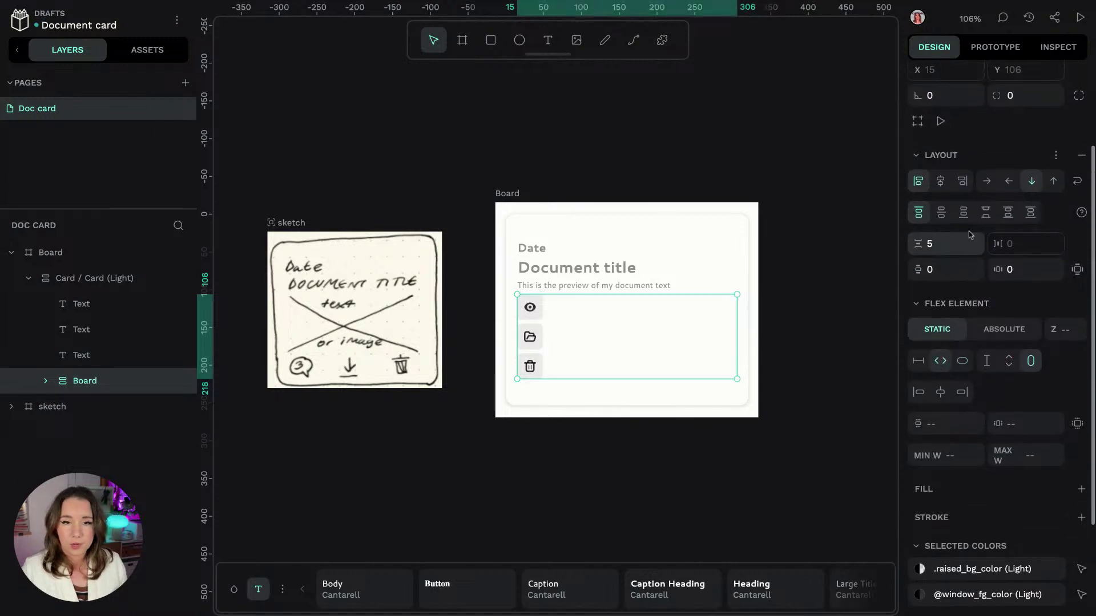
pyautogui.click(990, 228)
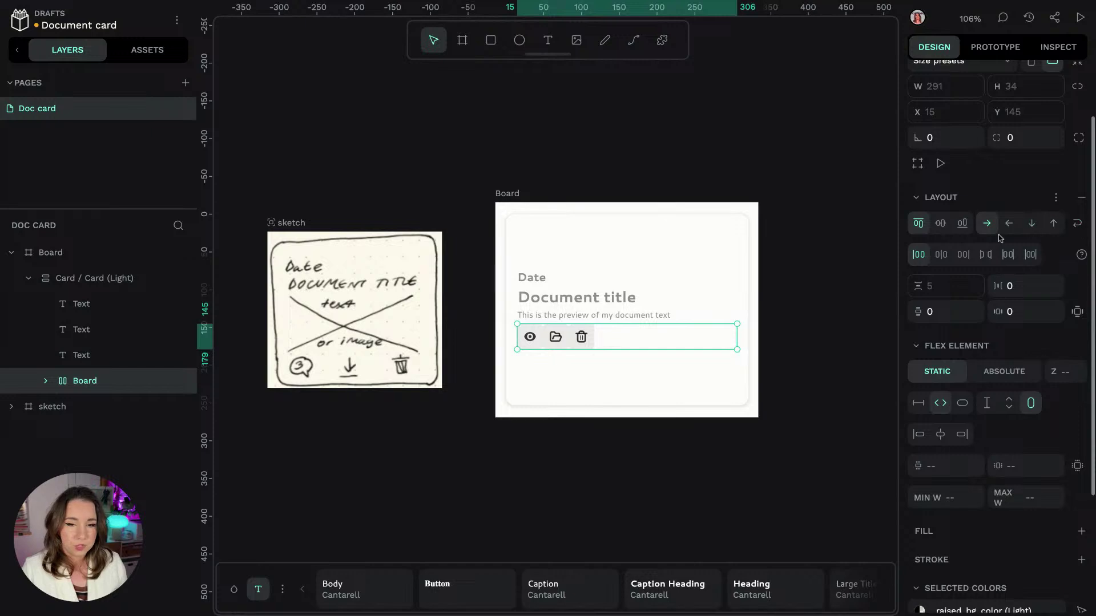
# Step: Center the buttons vertically in their row and distribute them horizontally with space between
pyautogui.click(945, 227)
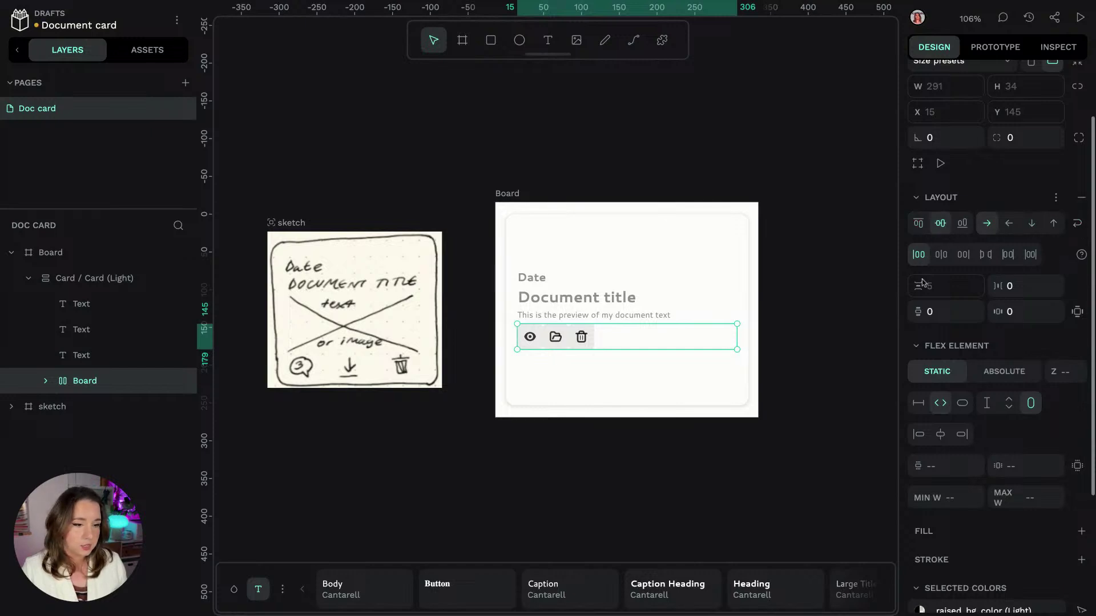
pyautogui.click(941, 256)
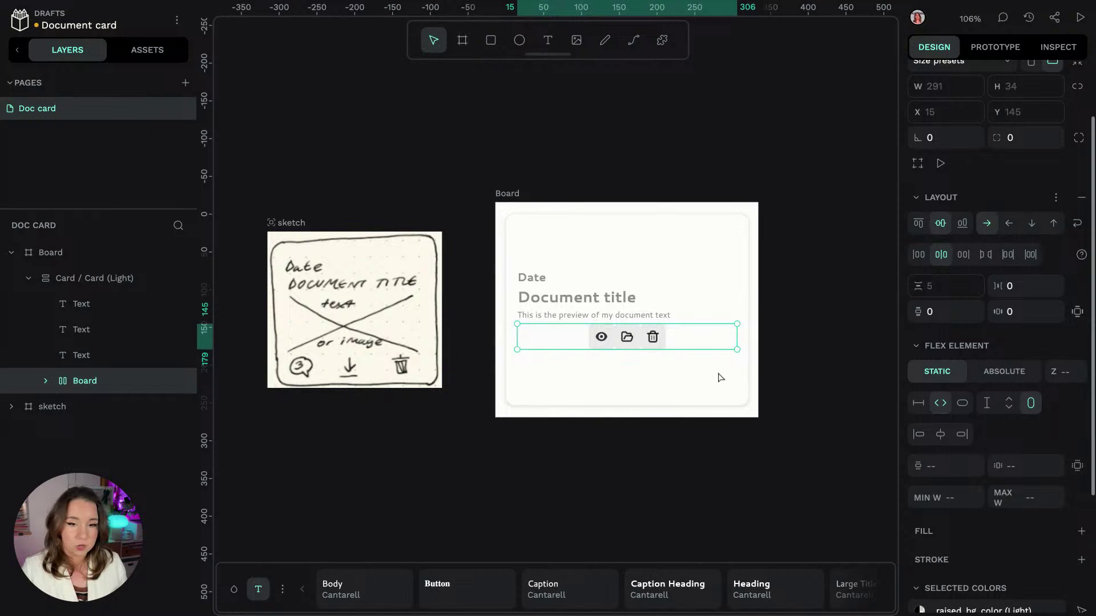
pyautogui.click(983, 261)
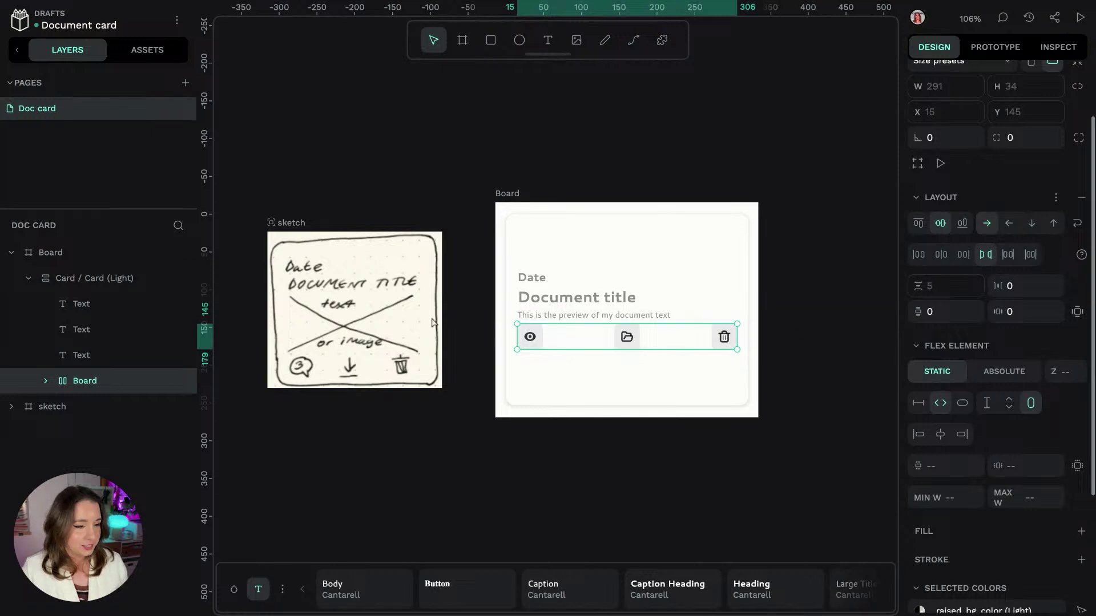
# Step: Resize the outer board to about 278 by 246 and shrink the card inside it to about 246 by 210
pyautogui.click(587, 203)
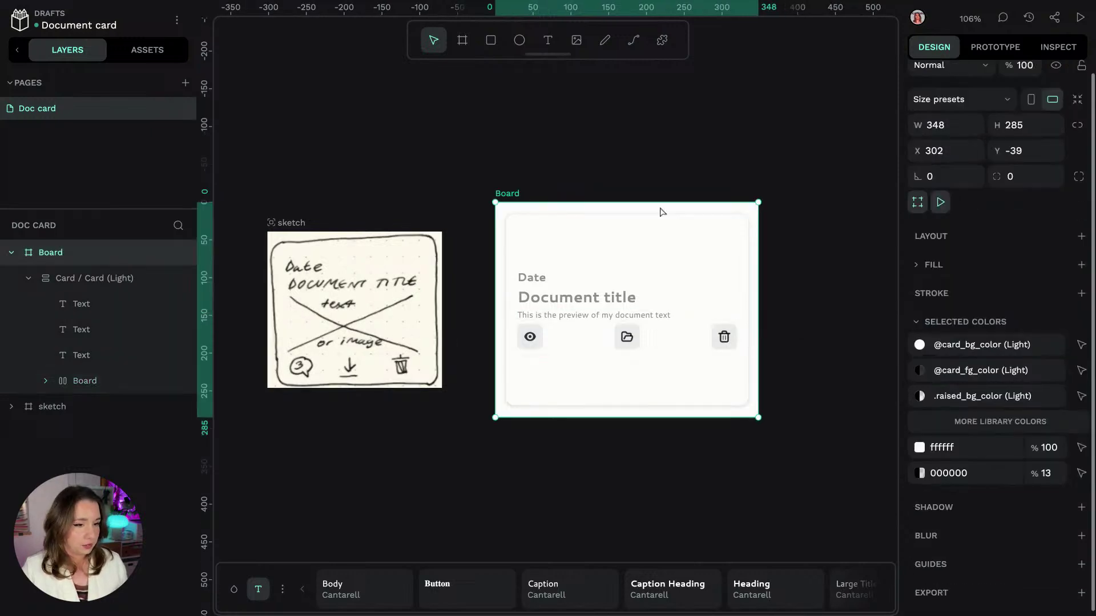
pyautogui.moveTo(759, 202); pyautogui.dragTo(705, 232)
pyautogui.click(103, 280)
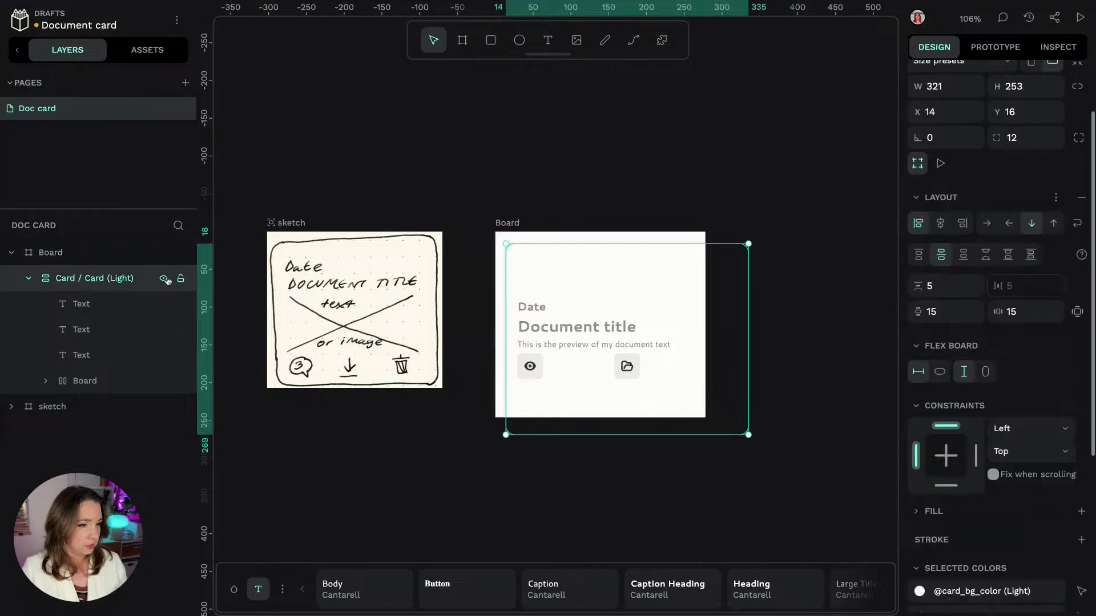
pyautogui.click(748, 432)
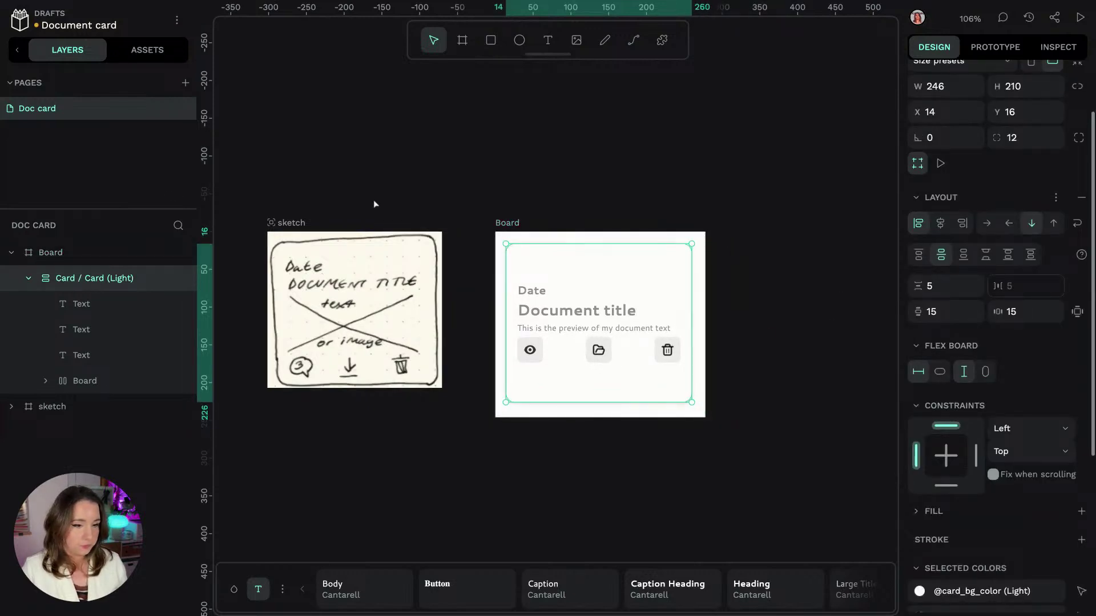
# Step: Distribute the card's contents vertically with space between
pyautogui.click(571, 350)
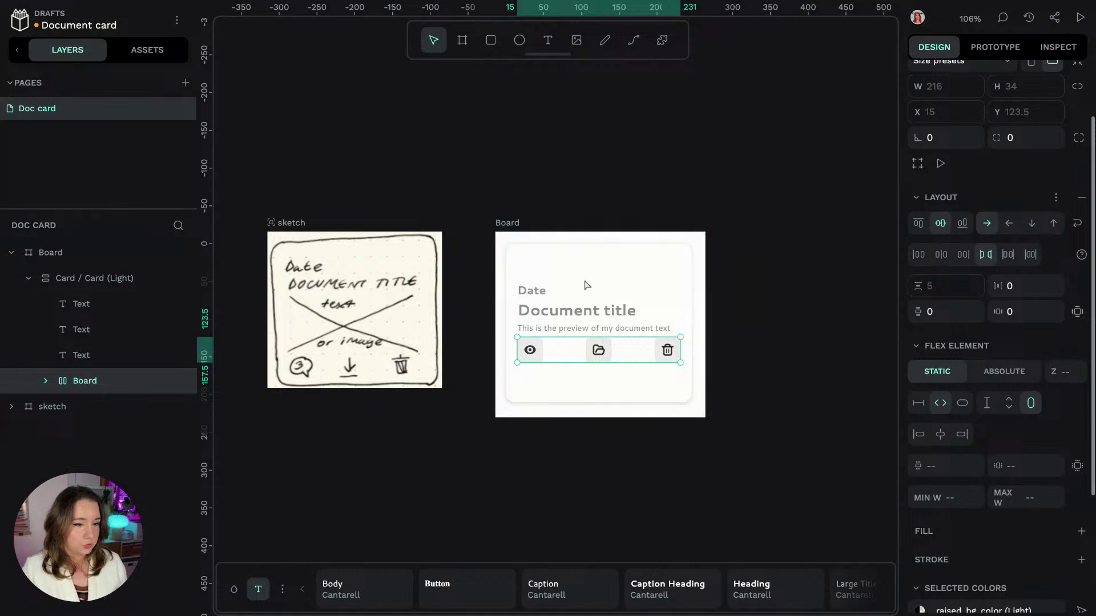
pyautogui.click(95, 277)
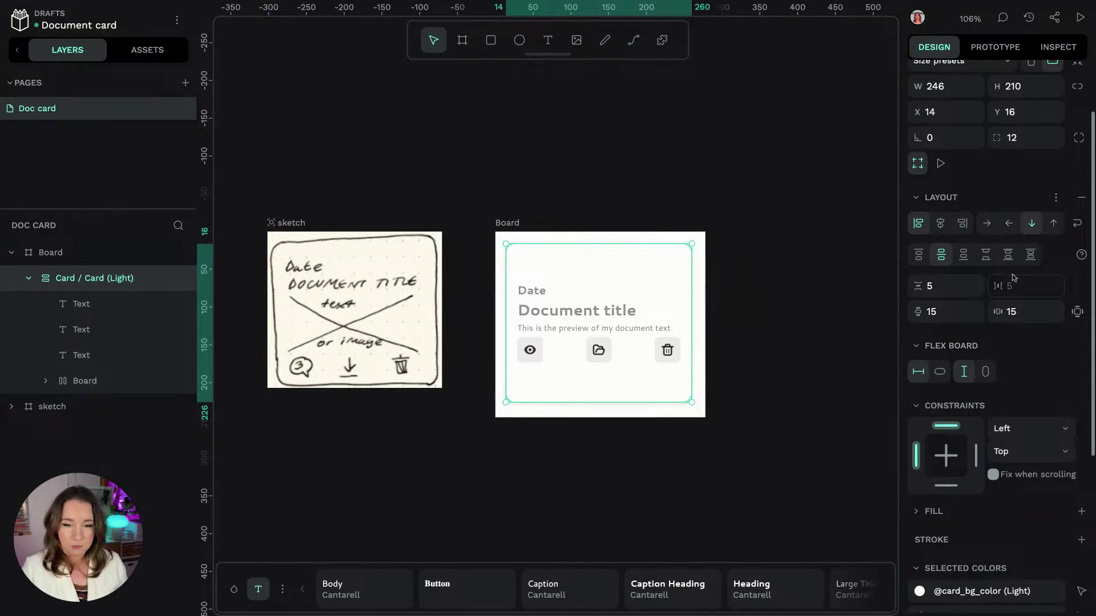
pyautogui.click(985, 254)
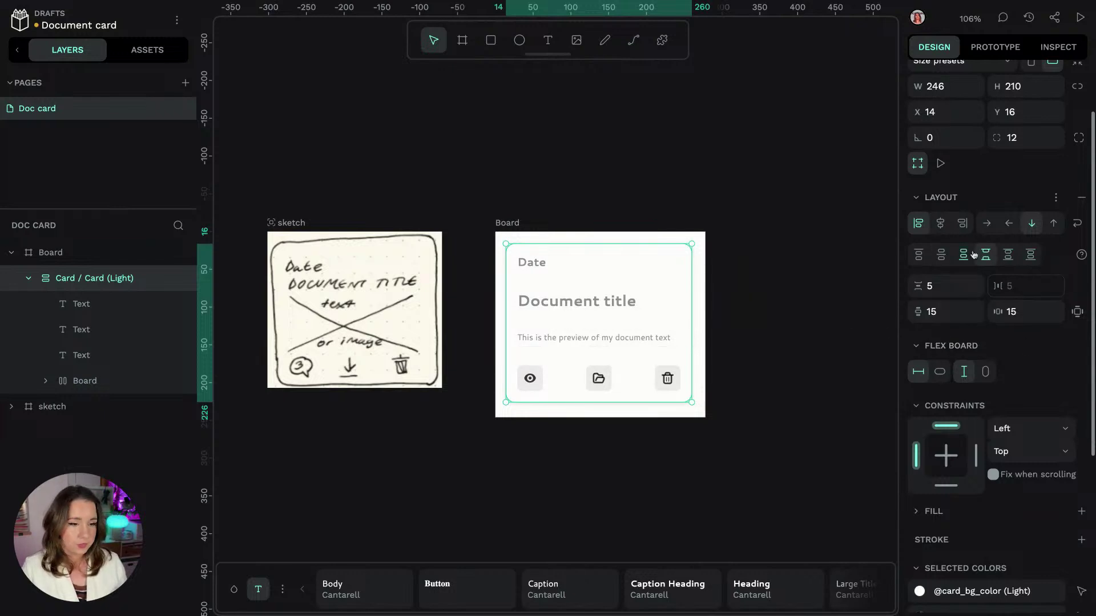
# Step: Wrap the date, title and preview texts together in a flex layout board inside the card and name it "text"
pyautogui.click(83, 308)
pyautogui.keyDown('shift'); pyautogui.click(86, 355); pyautogui.keyUp('shift')
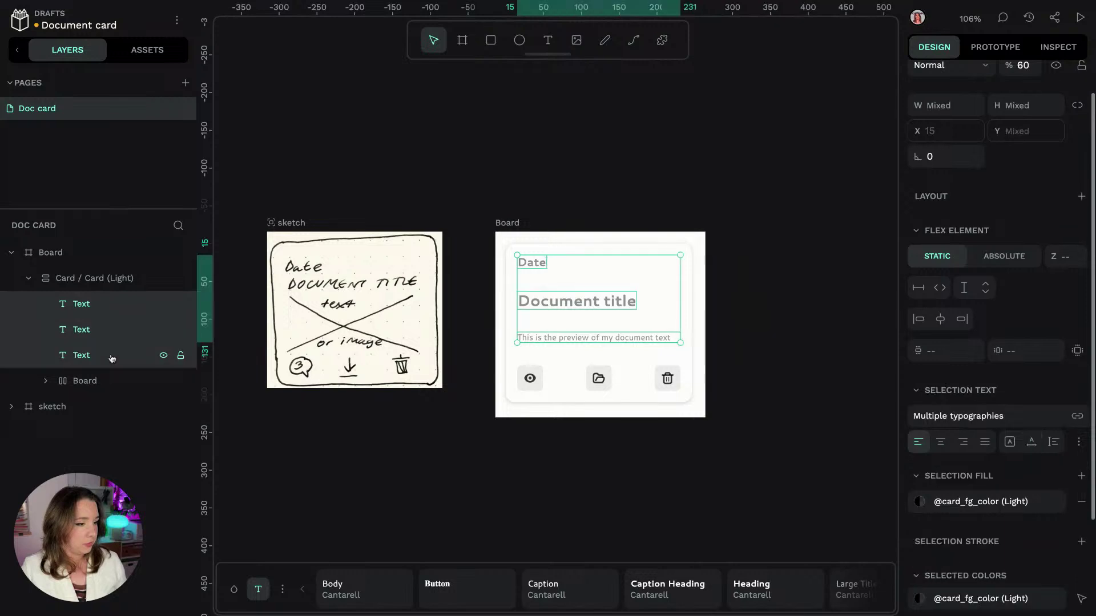
pyautogui.rightClick(112, 355)
pyautogui.click(168, 494)
pyautogui.doubleClick(100, 304)
pyautogui.write('text')
pyautogui.press('Return')
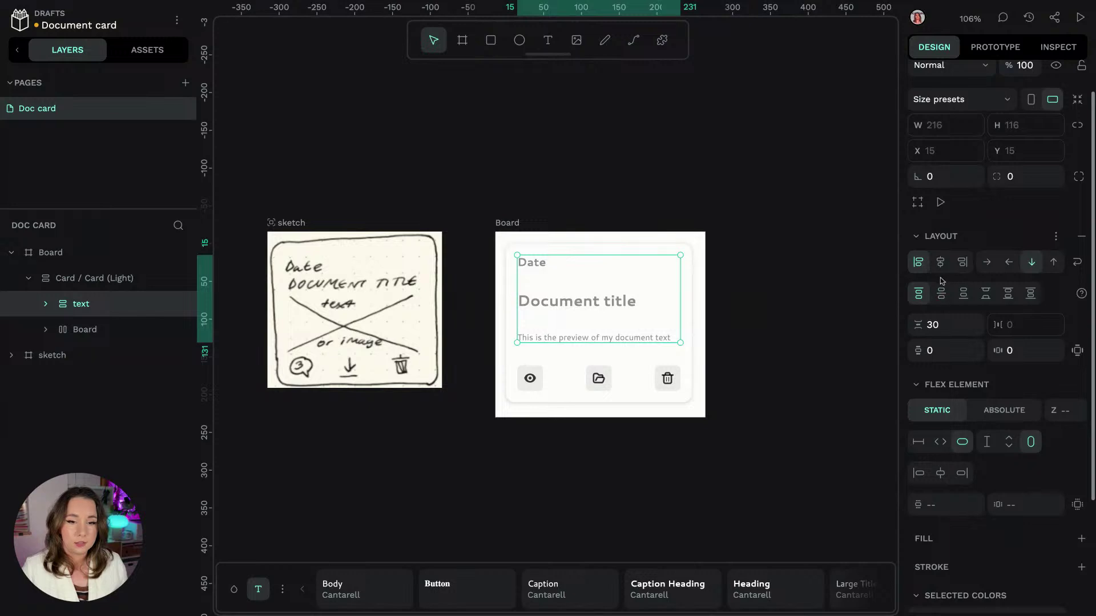
# Step: Set the row gap of the text board to 5
pyautogui.click(950, 317)
pyautogui.write('5')
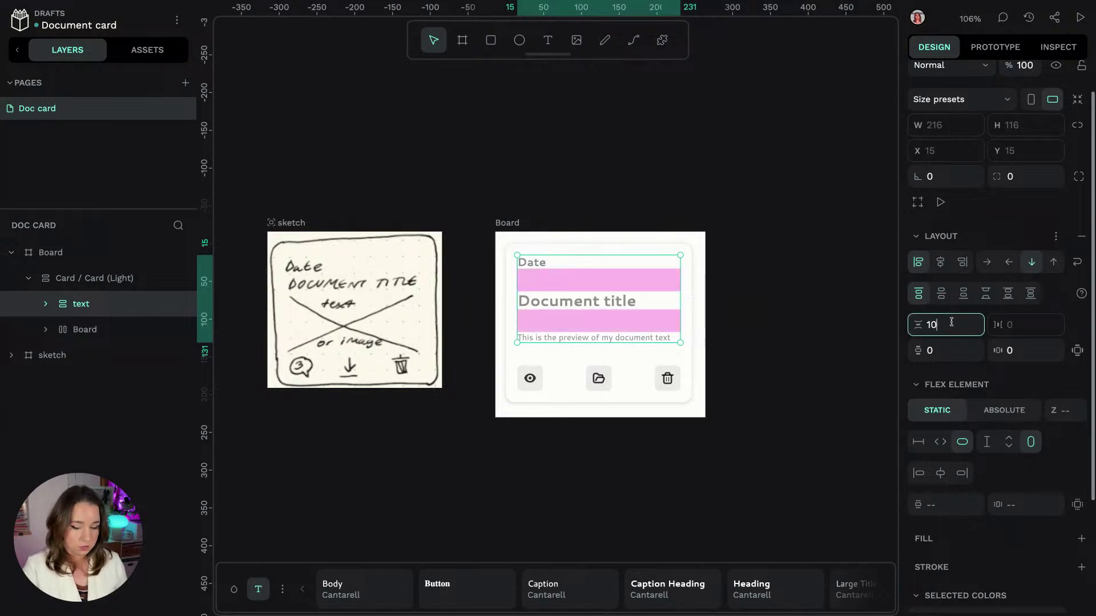
pyautogui.press('Return')
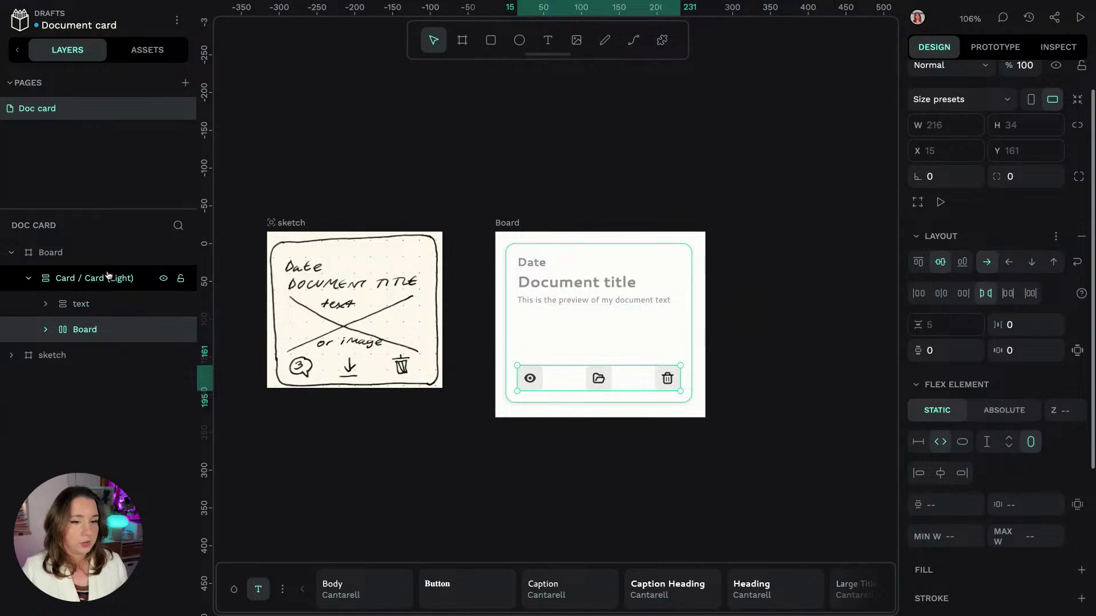
pyautogui.click(126, 278)
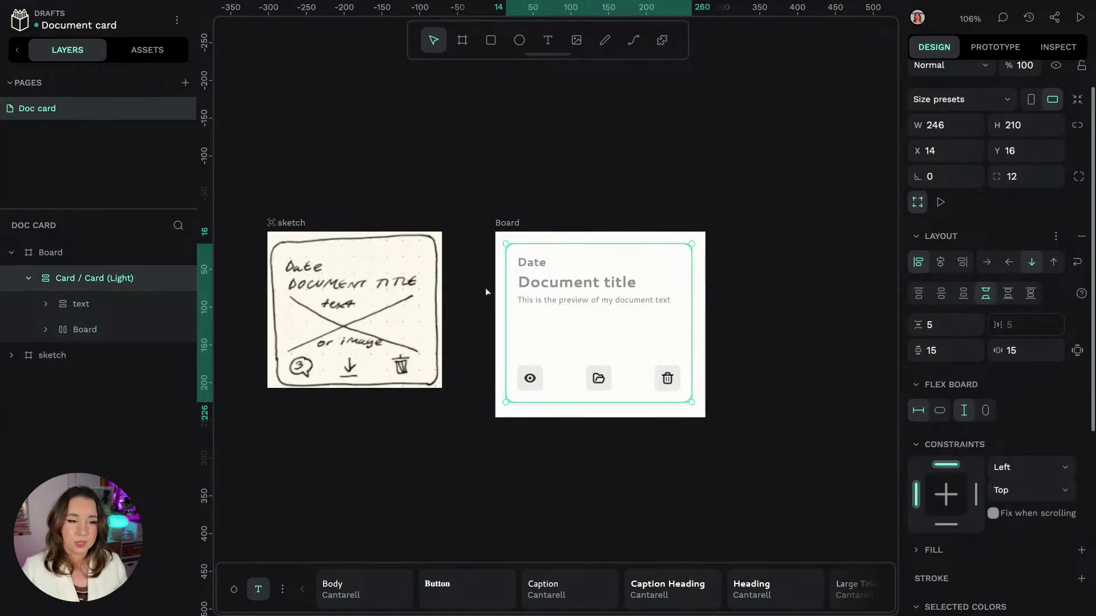
pyautogui.click(74, 305)
pyautogui.click(86, 329)
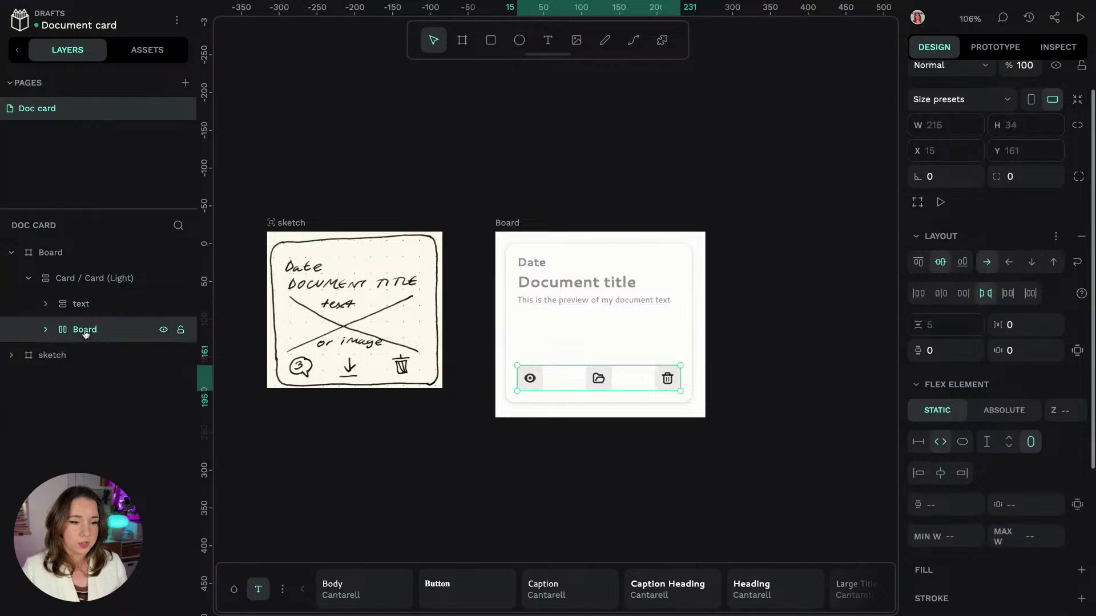
pyautogui.click(521, 234)
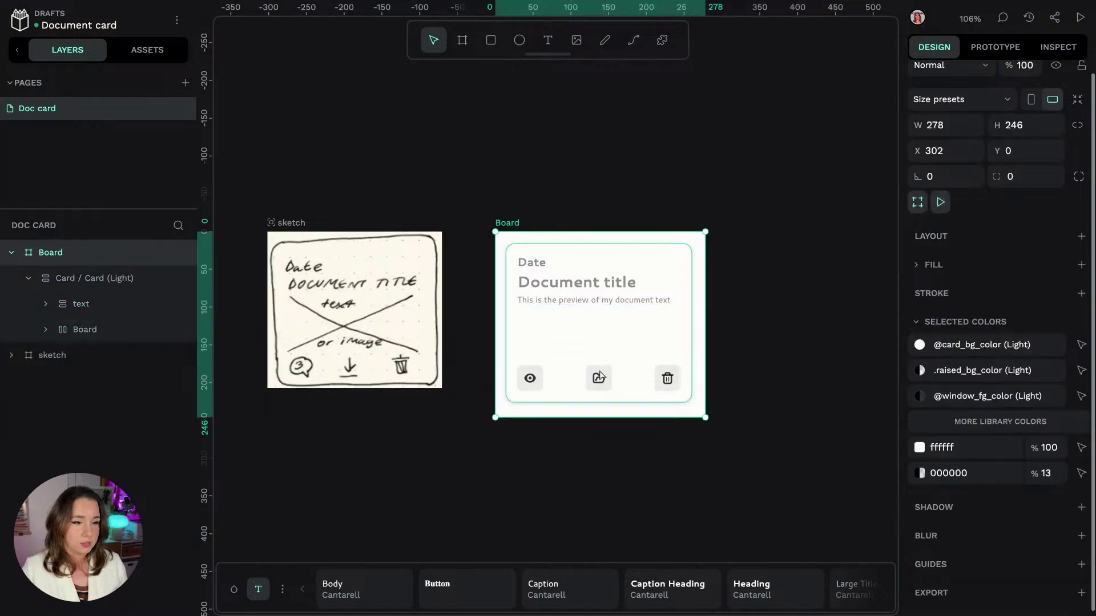
# Step: Reduce the card's height to about 159 and move the card to about X 16, Y 43 within the outer board
pyautogui.click(600, 406)
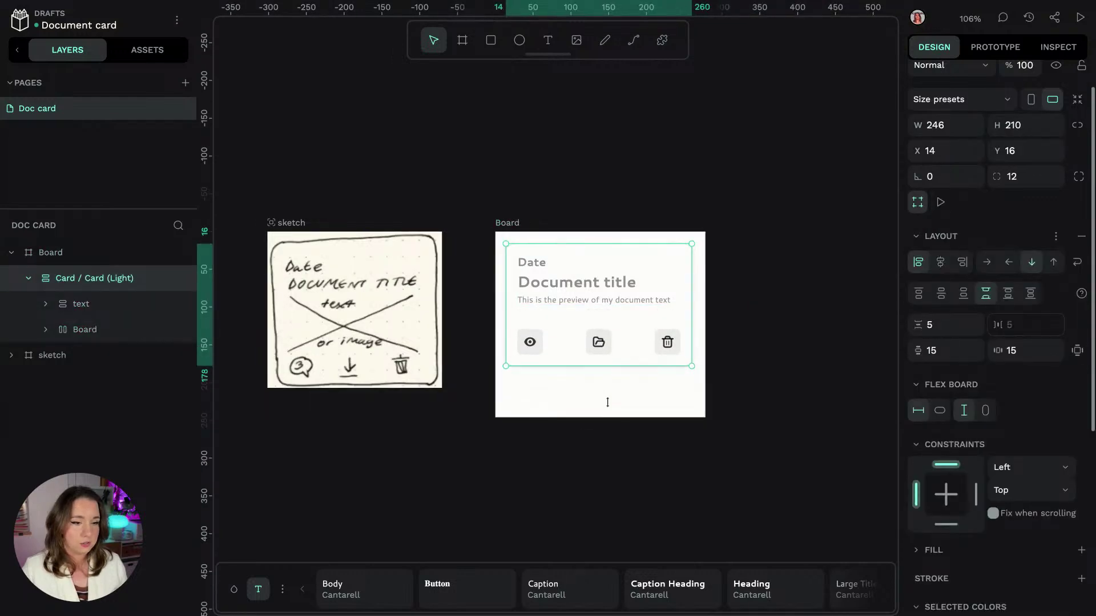
pyautogui.moveTo(607, 403); pyautogui.dragTo(607, 344)
pyautogui.click(732, 277)
pyautogui.moveTo(631, 247); pyautogui.dragTo(606, 260)
pyautogui.click(614, 154)
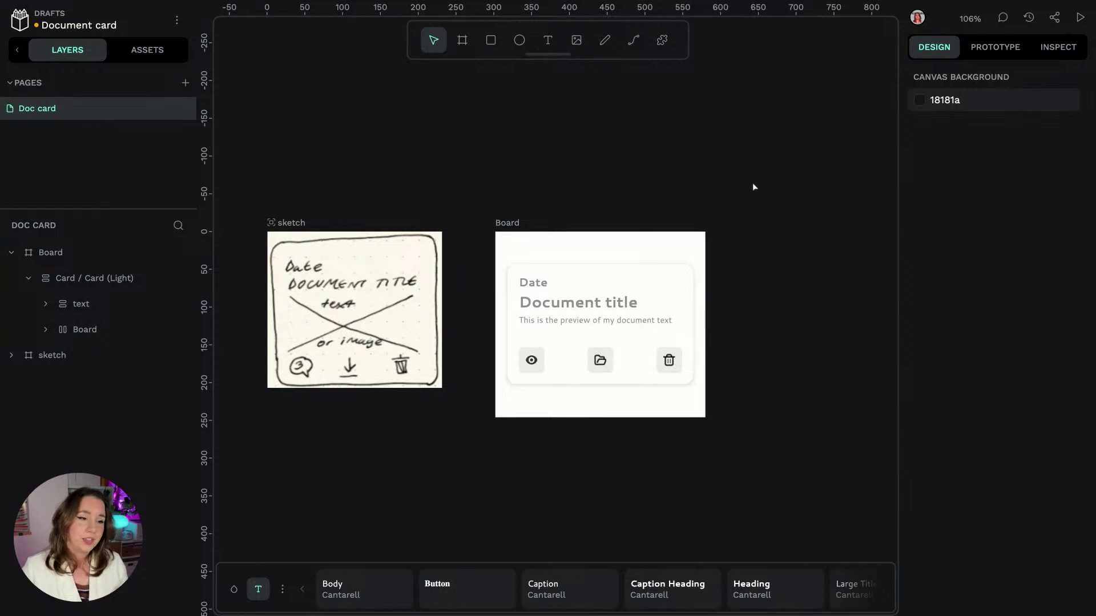
# Step: Rename the outer board as "card"
pyautogui.doubleClick(117, 253)
pyautogui.write('card')
pyautogui.press('Return')
pyautogui.click(454, 198)
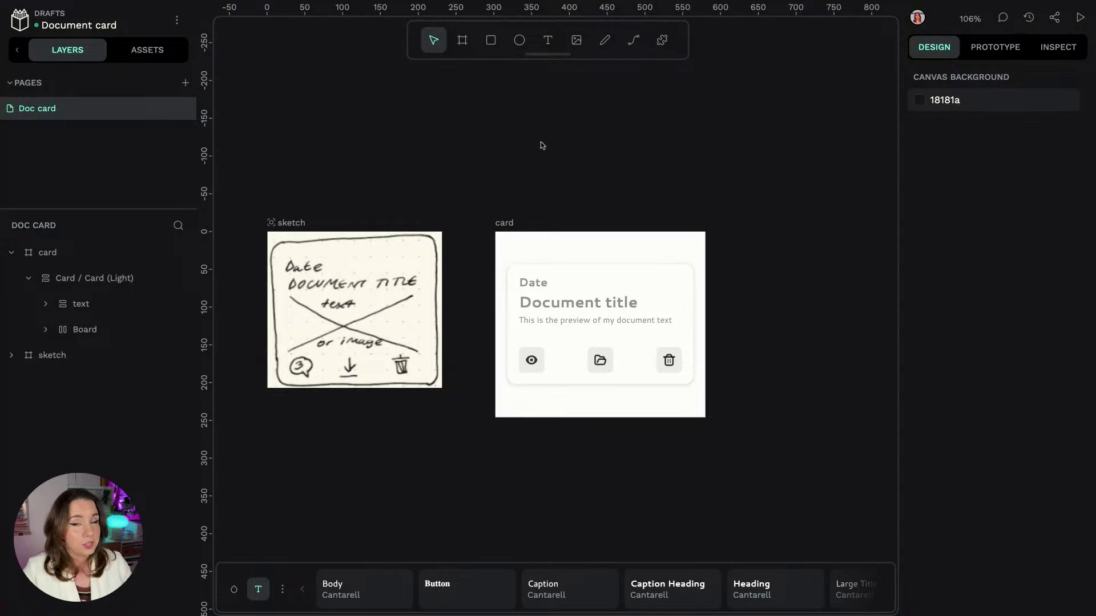
# Step: Inspect the inner card and review its size, position, fill, shadow and layout properties
pyautogui.click(511, 223)
pyautogui.click(631, 274)
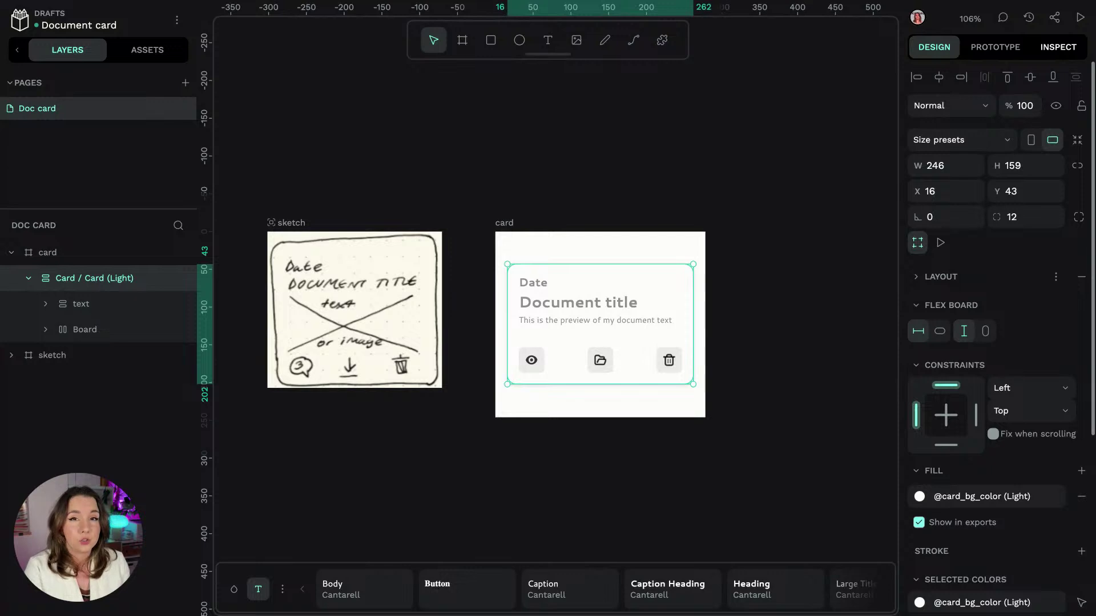
pyautogui.click(1058, 47)
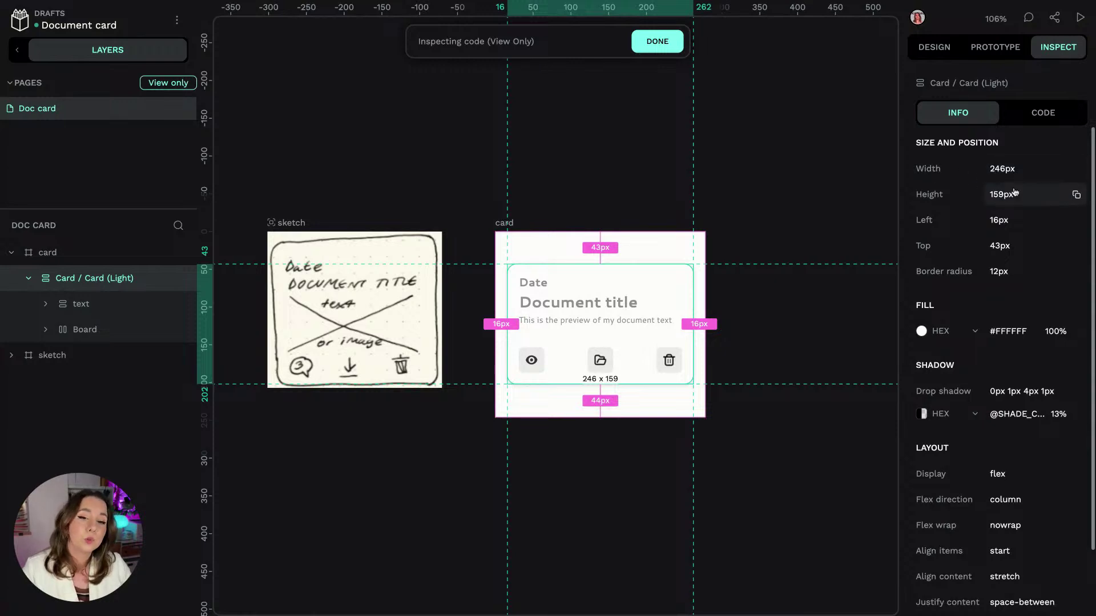
pyautogui.scroll(-1, 992, 320)
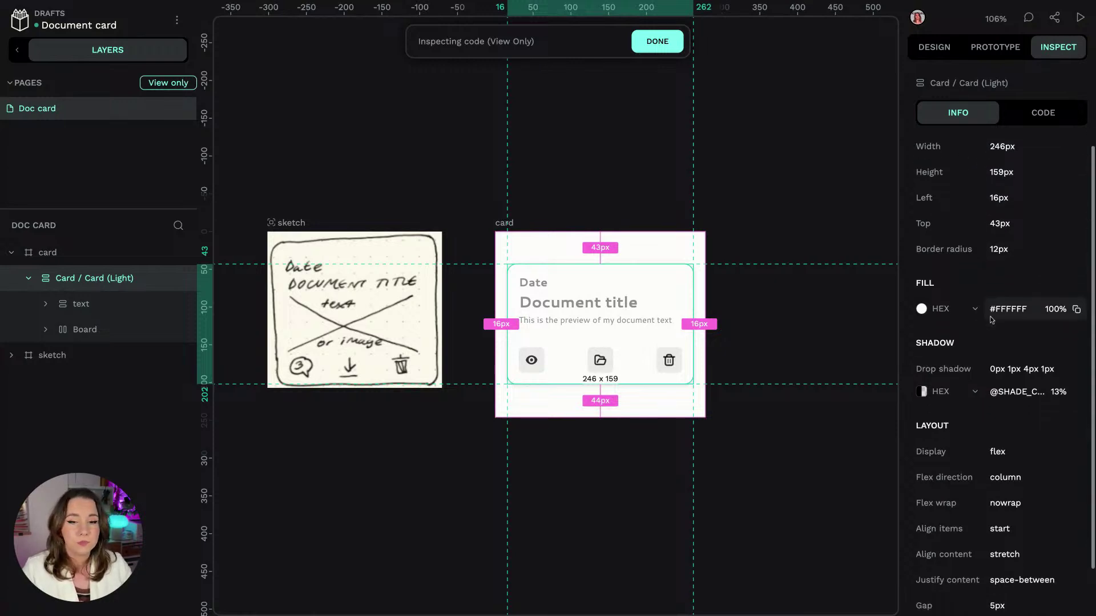
pyautogui.scroll(-2, 1007, 317)
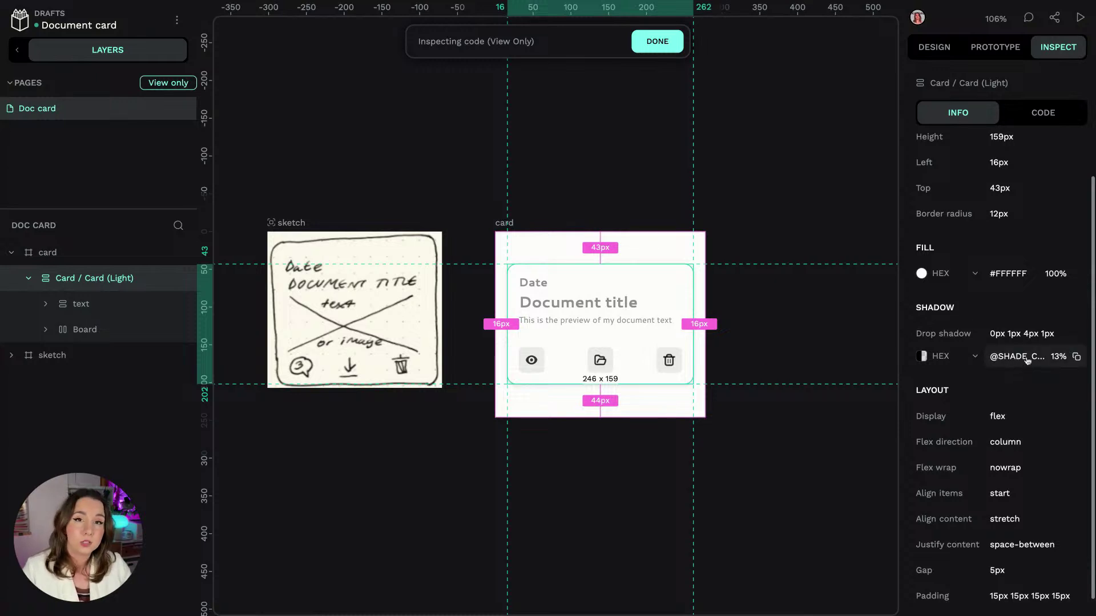
pyautogui.scroll(-1, 1035, 360)
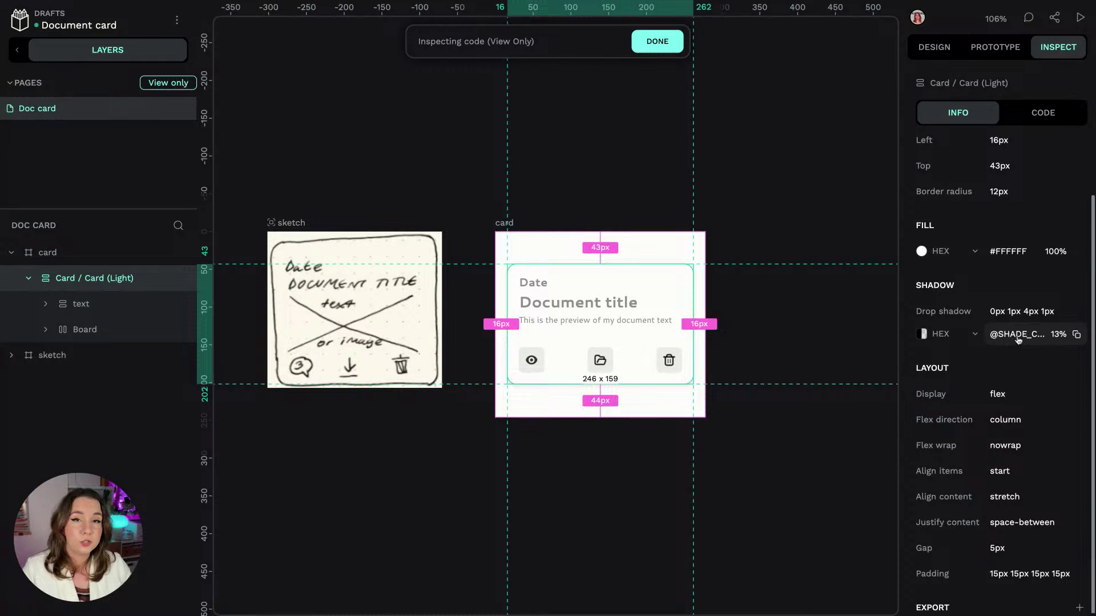
pyautogui.scroll(-1, 1036, 342)
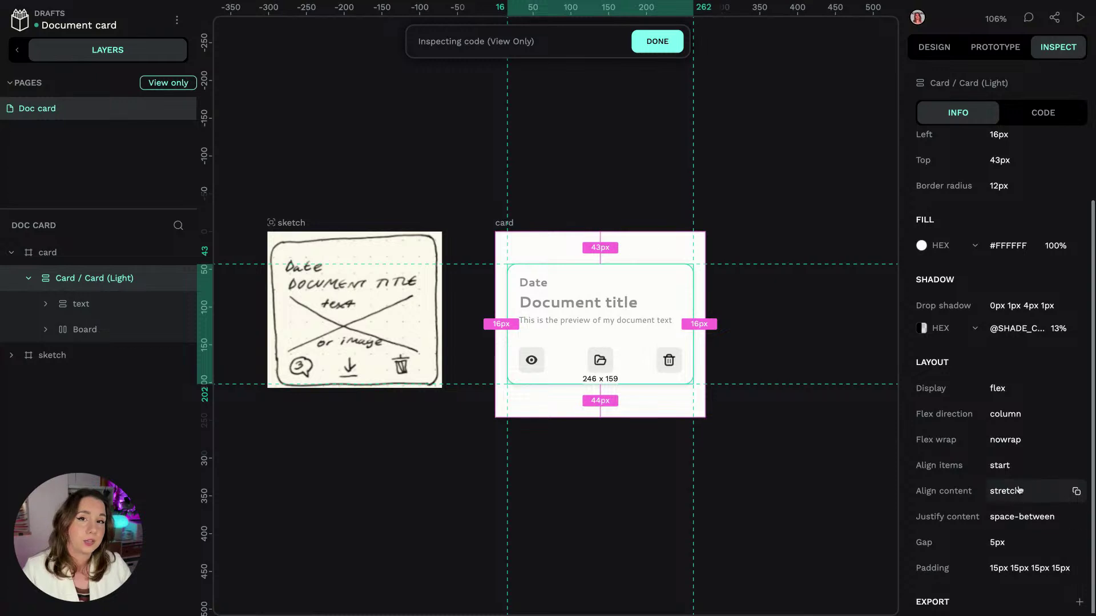
# Step: Examine the Document title text's typography properties and its generated CSS, widening the inspection area to read the code
pyautogui.click(607, 310)
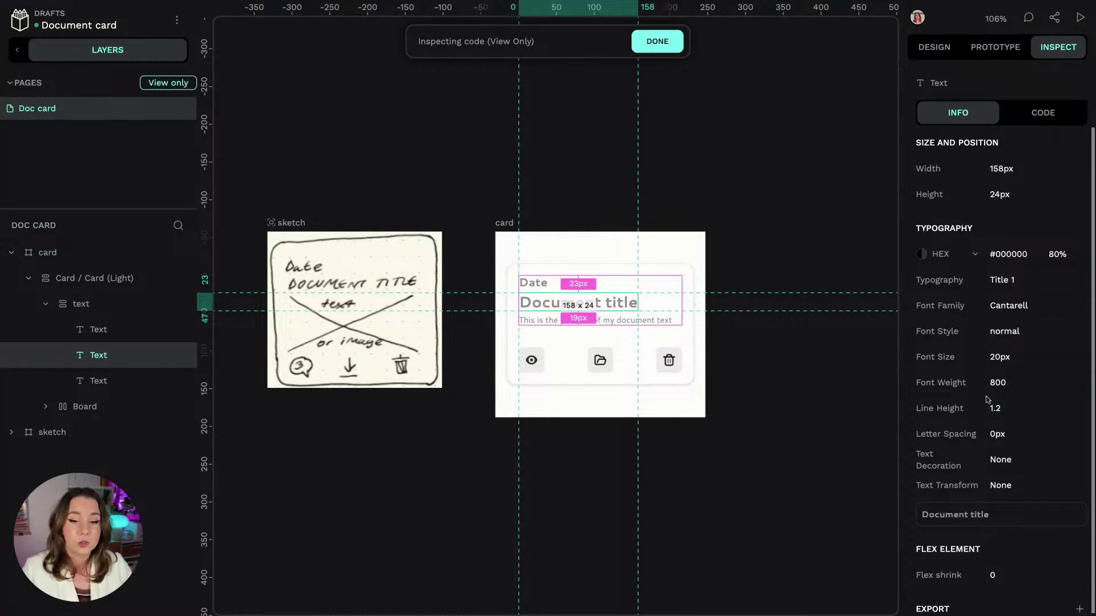
pyautogui.scroll(-1, 1018, 400)
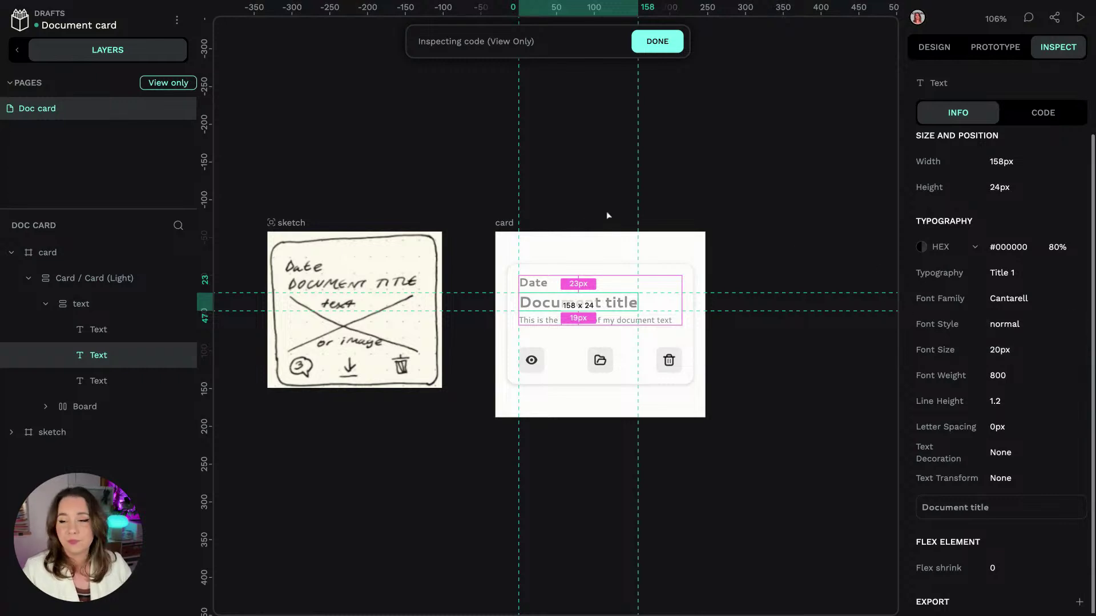
pyautogui.click(1042, 121)
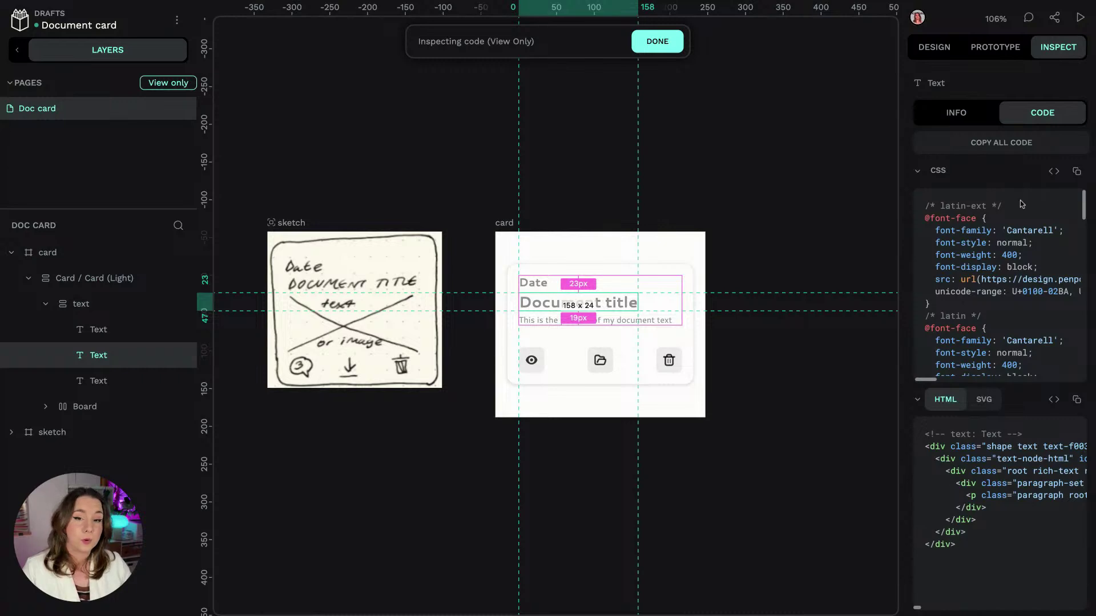
pyautogui.moveTo(902, 205); pyautogui.dragTo(742, 206)
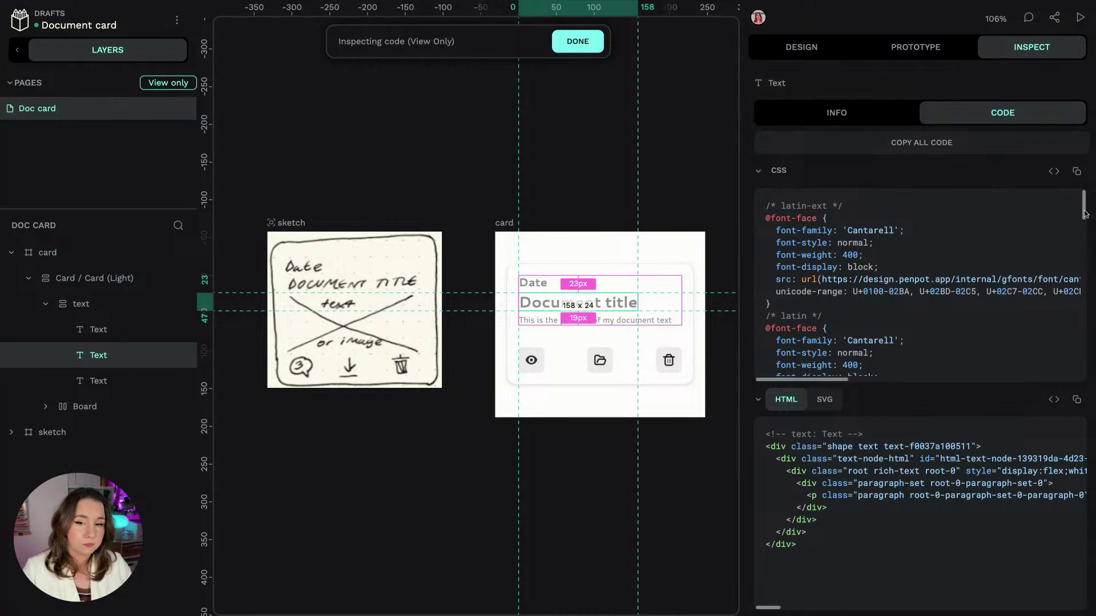
pyautogui.scroll(-4, 1086, 213)
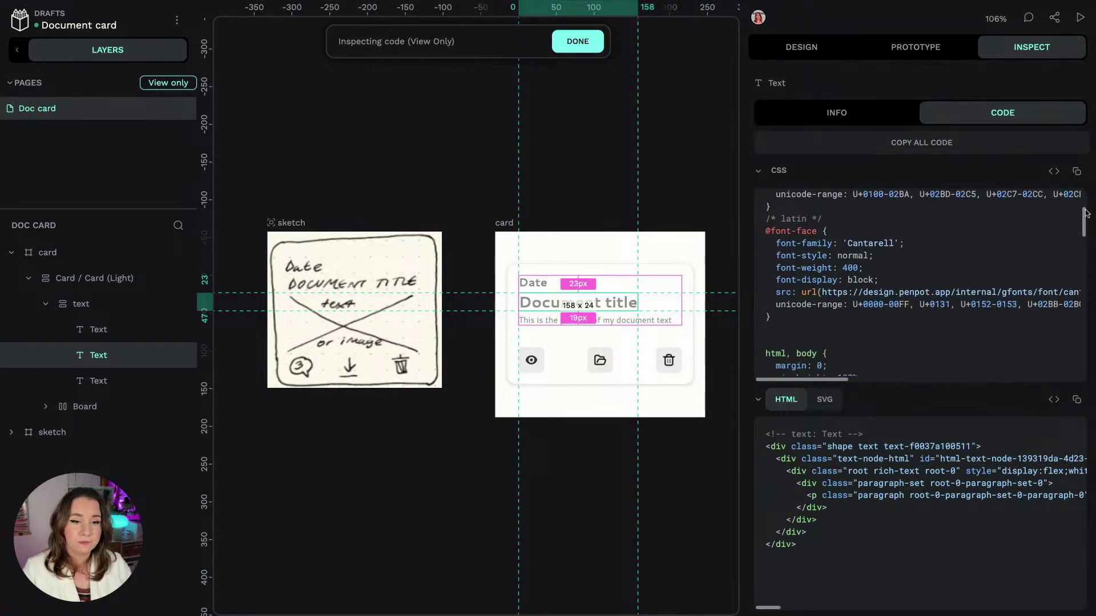
pyautogui.scroll(-6, 919, 282)
pyautogui.scroll(5, 919, 282)
pyautogui.scroll(-9, 919, 283)
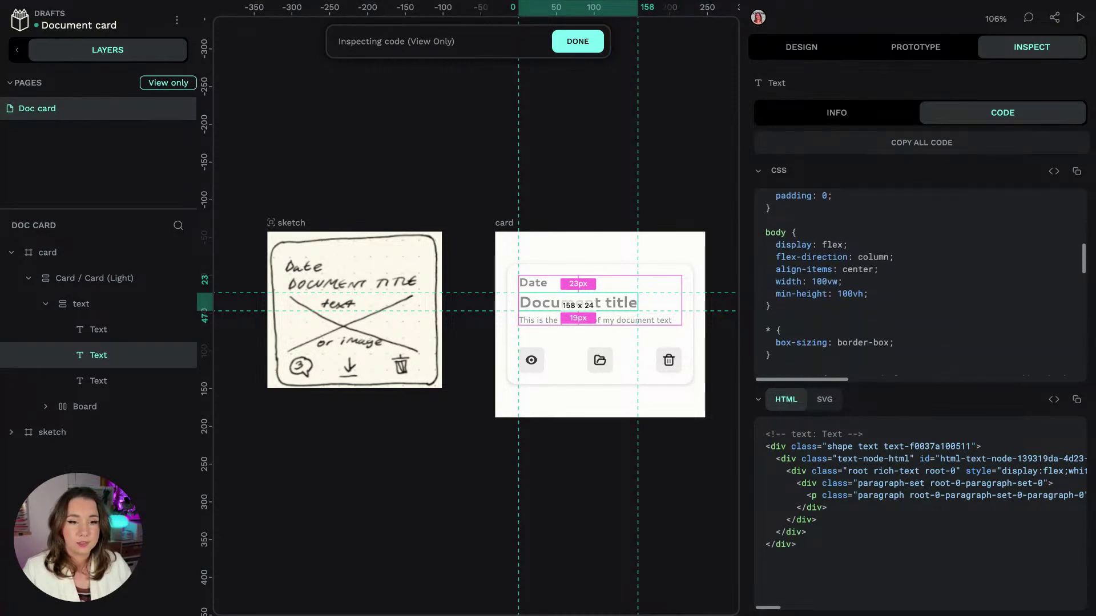
pyautogui.scroll(-8, 919, 283)
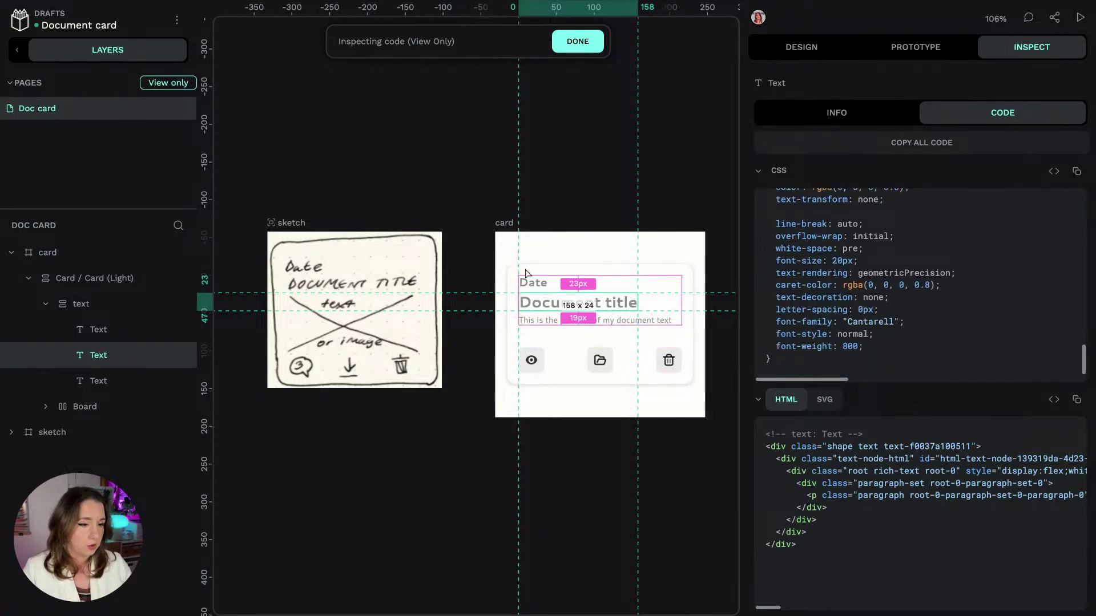
# Step: Examine the generated CSS and HTML code of the whole inner card
pyautogui.press('Escape')
pyautogui.click(673, 269)
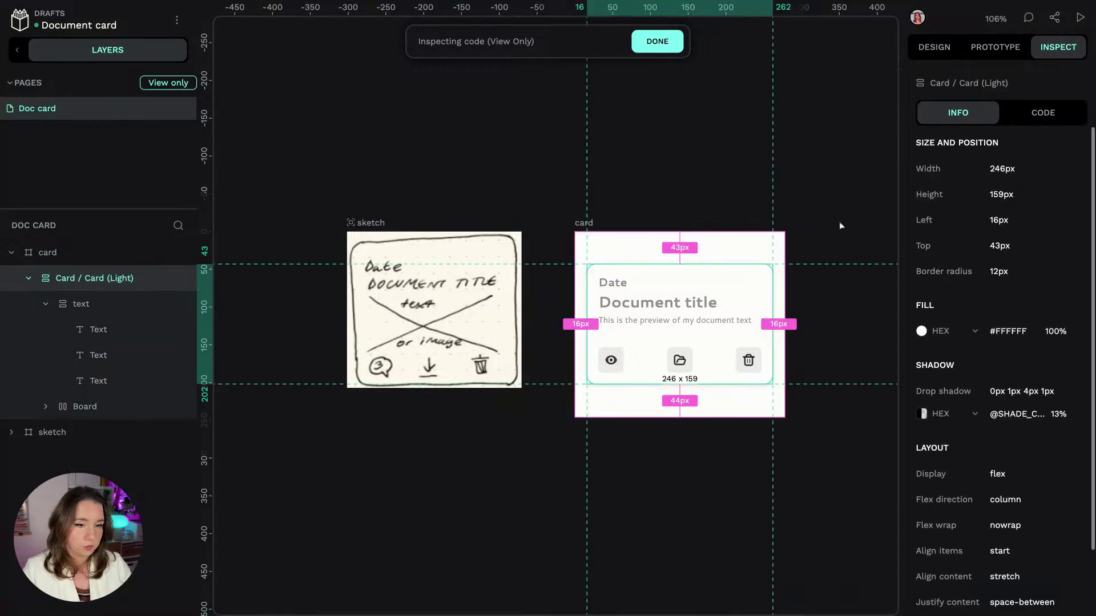
pyautogui.click(1037, 110)
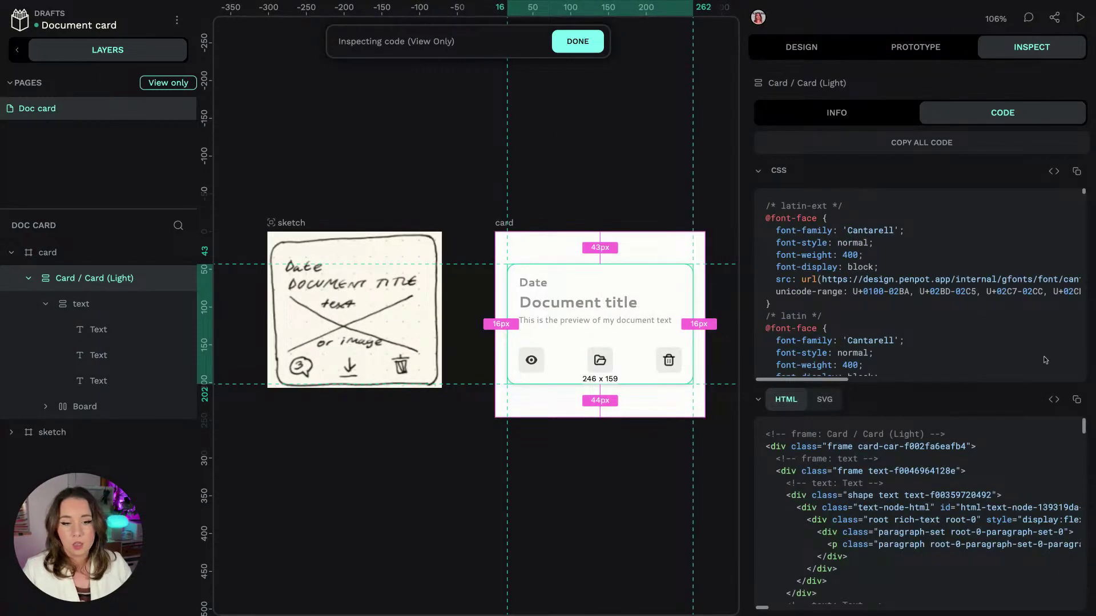
pyautogui.scroll(-10, 1087, 197)
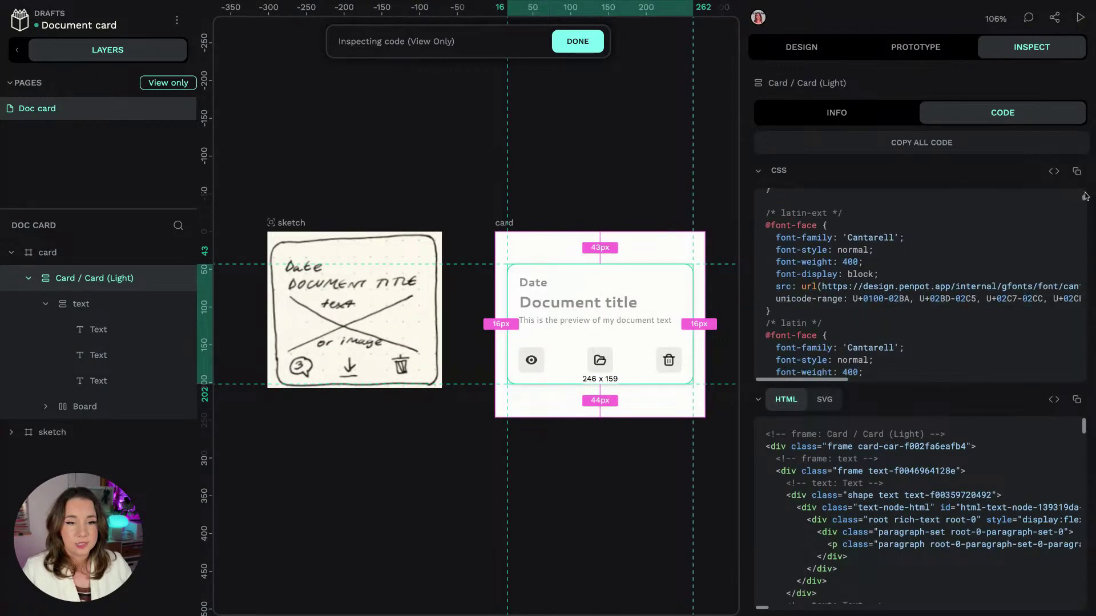
pyautogui.scroll(-8, 1086, 195)
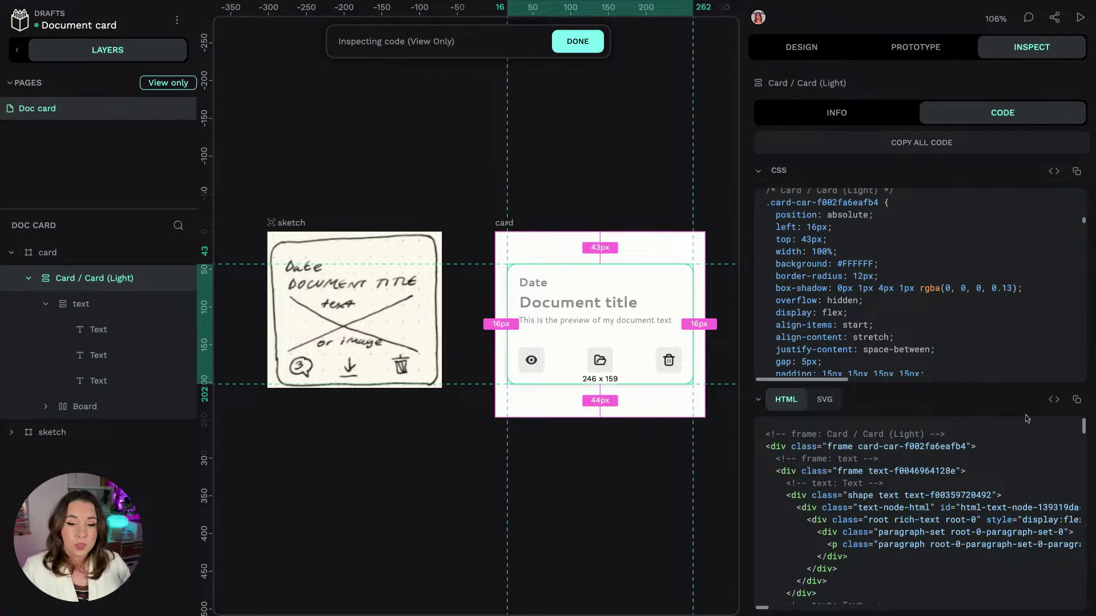
pyautogui.moveTo(1084, 426); pyautogui.dragTo(1084, 440)
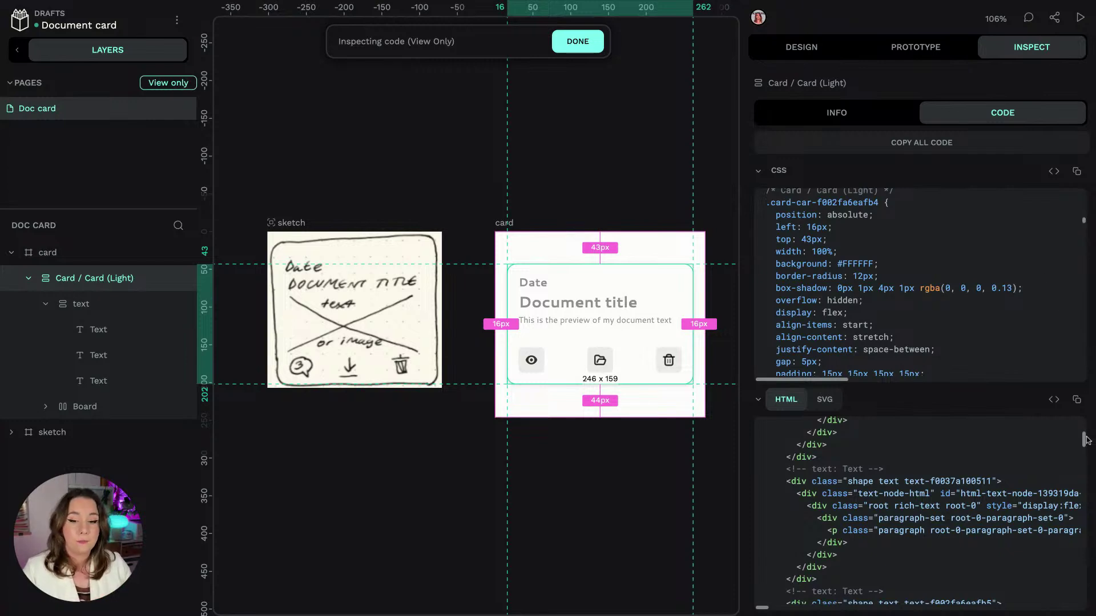
pyautogui.scroll(-2, 1073, 439)
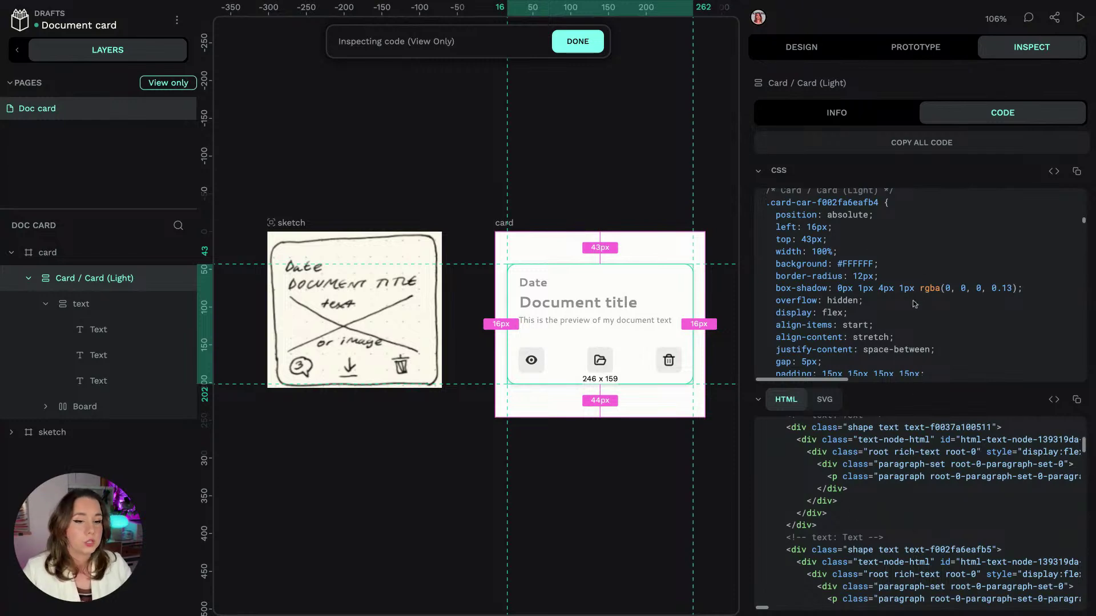
# Step: Inspect the trash icon in the card's third button and examine its size, layout and generated CSS and HTML code
pyautogui.keyDown('ctrl'); pyautogui.click(672, 362); pyautogui.keyUp('ctrl')
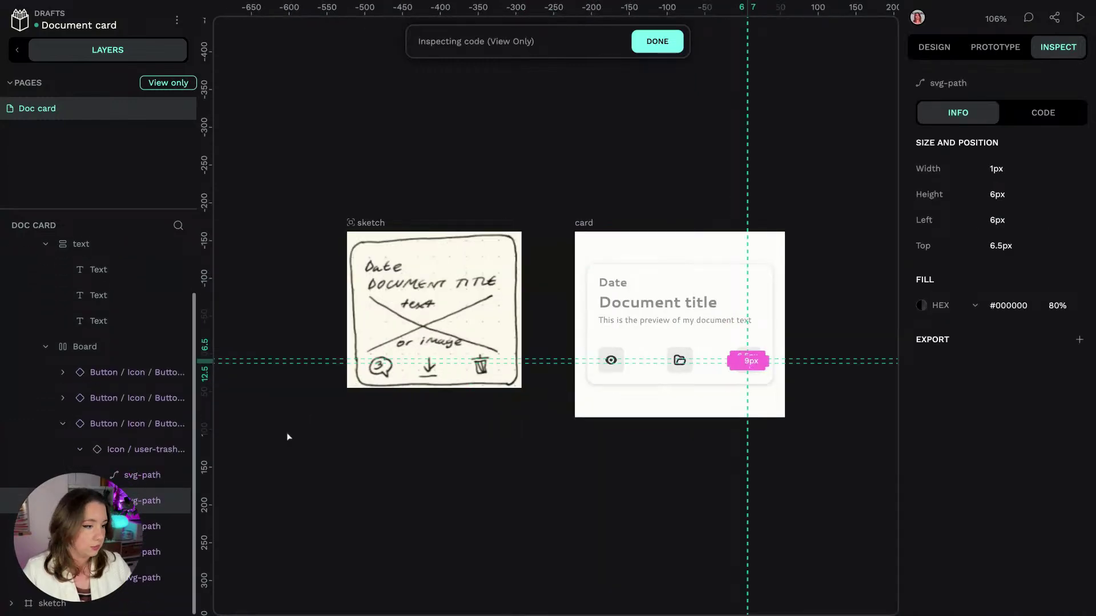
pyautogui.click(131, 450)
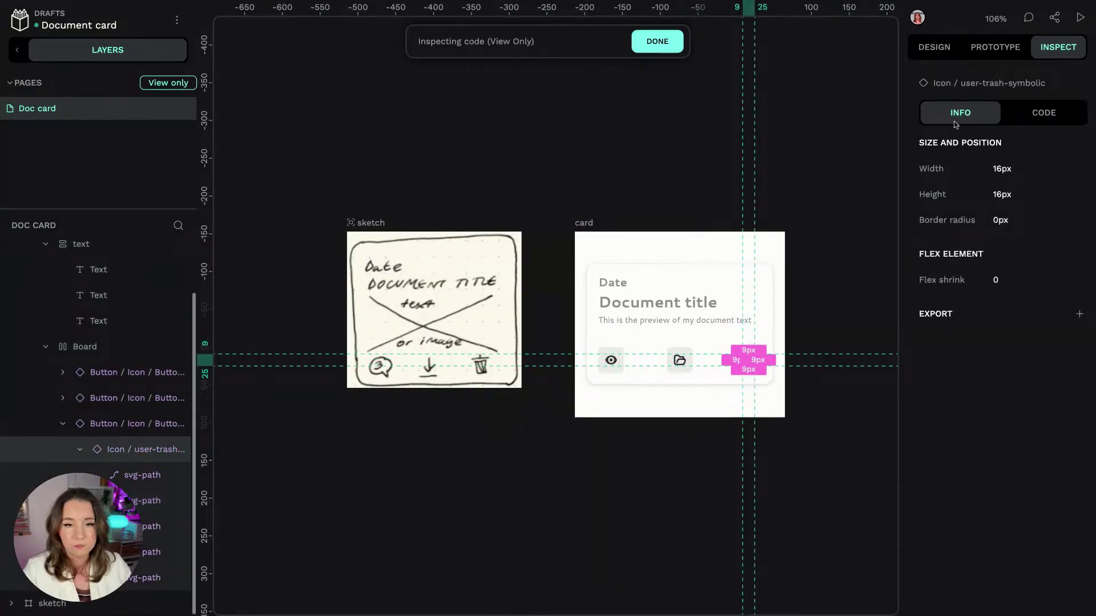
pyautogui.scroll(10, 804, 331)
pyautogui.scroll(2, 778, 282)
pyautogui.click(1044, 113)
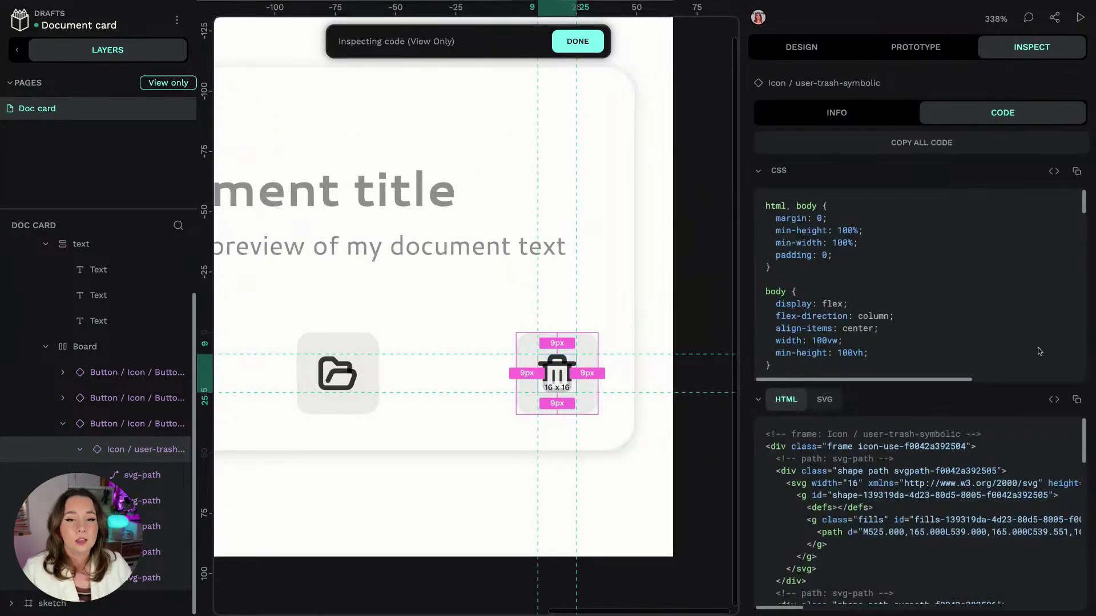
pyautogui.scroll(-2, 930, 434)
# Step: Examine the SVG markup generated for the trash icon, and leave code inspection
pyautogui.click(834, 404)
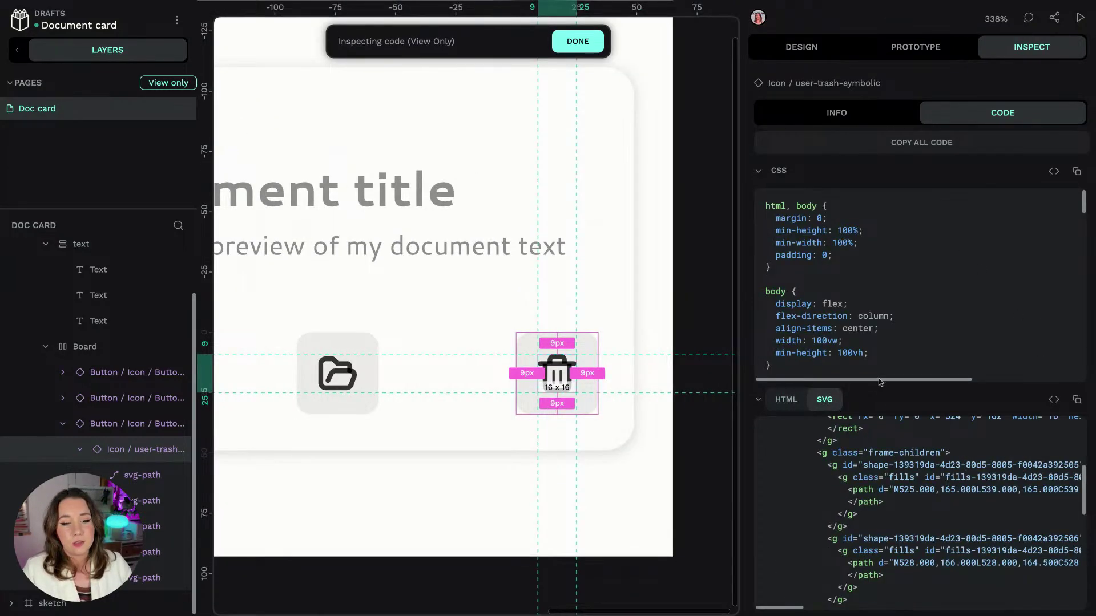
pyautogui.scroll(3, 1045, 484)
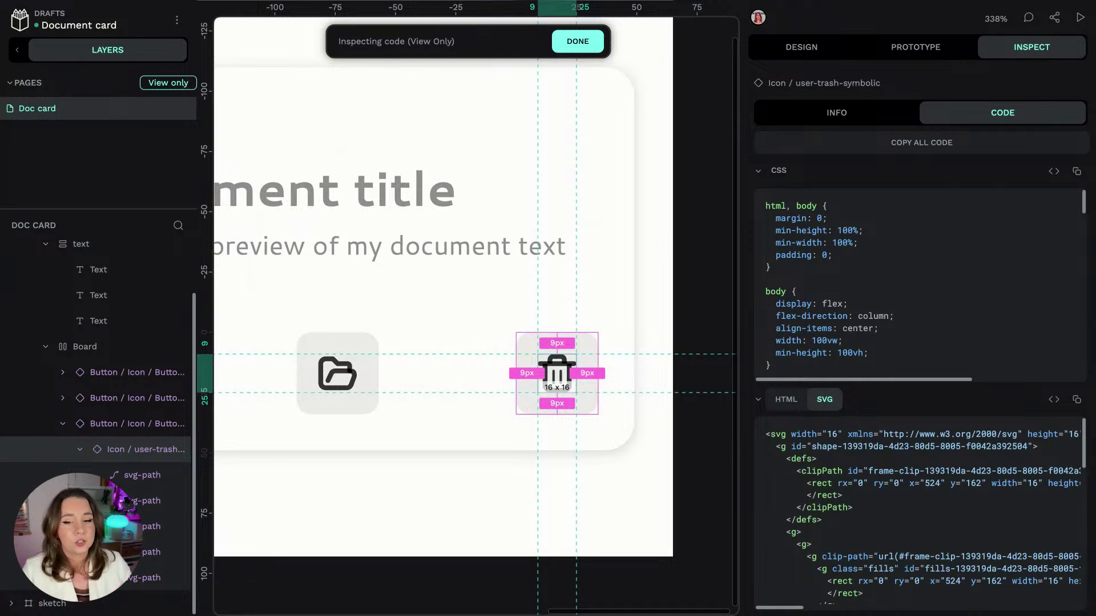
pyautogui.scroll(-15, 921, 511)
pyautogui.scroll(10, 922, 511)
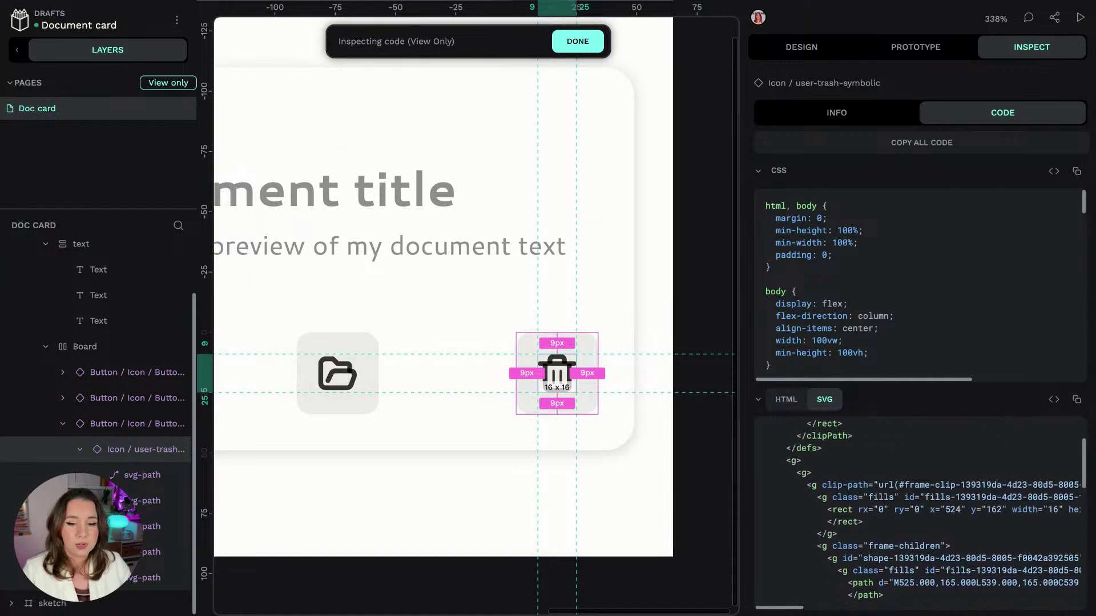
pyautogui.scroll(3, 922, 511)
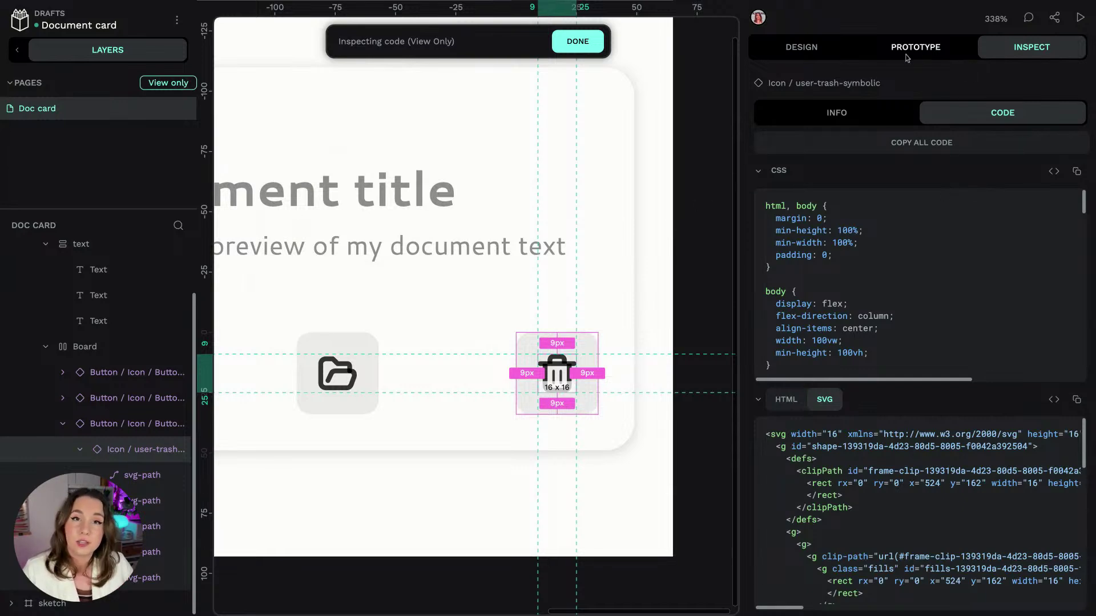
pyautogui.click(583, 49)
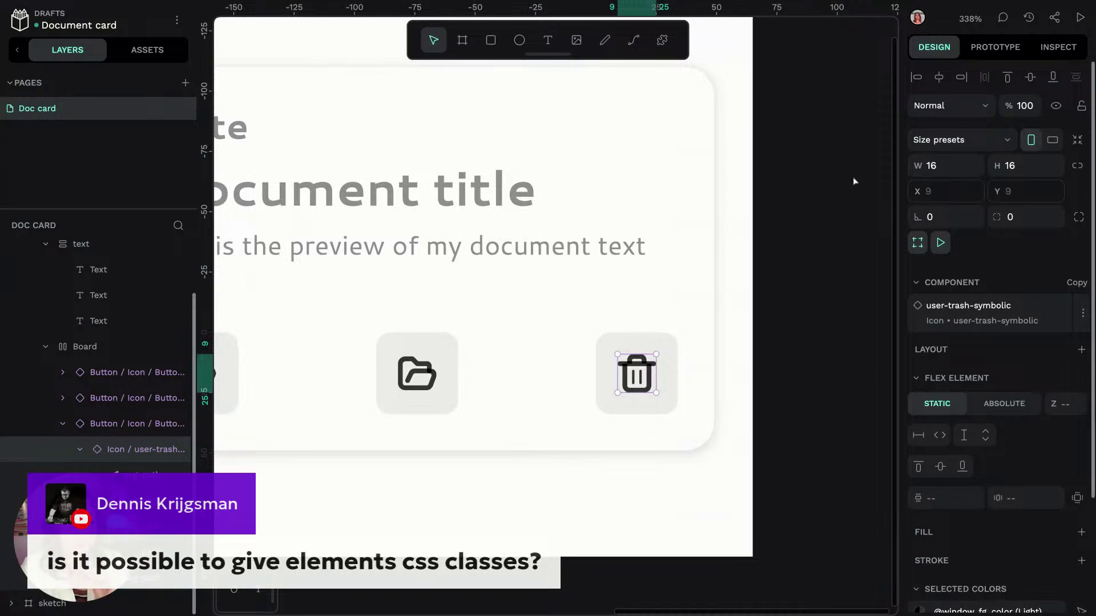
# Step: Reopen the trash icon's generated code to check the class names in its HTML, and return to design mode
pyautogui.click(1058, 47)
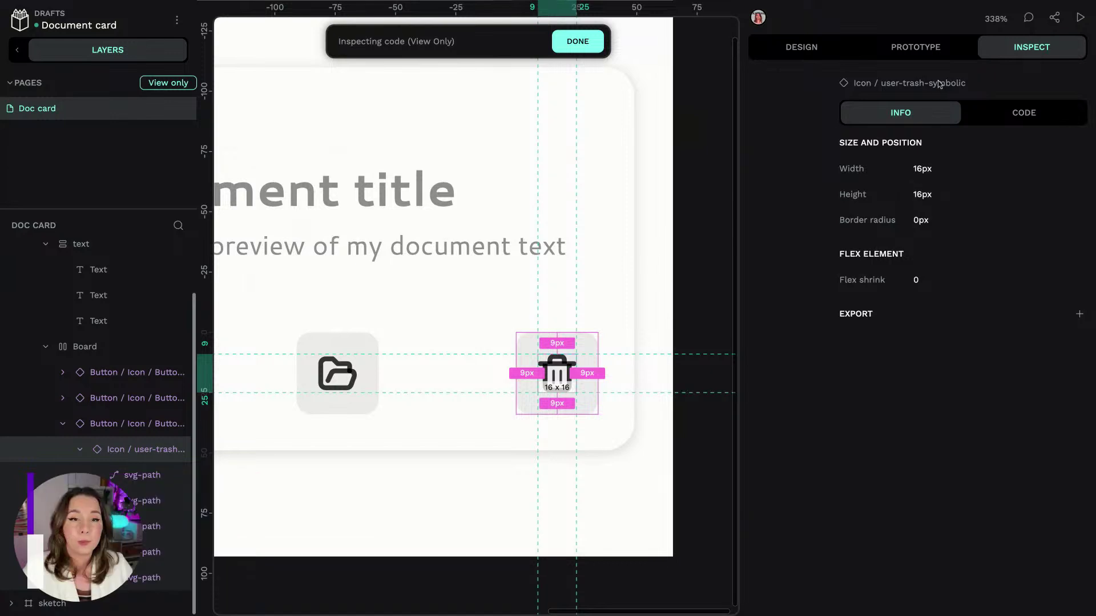
pyautogui.click(1025, 119)
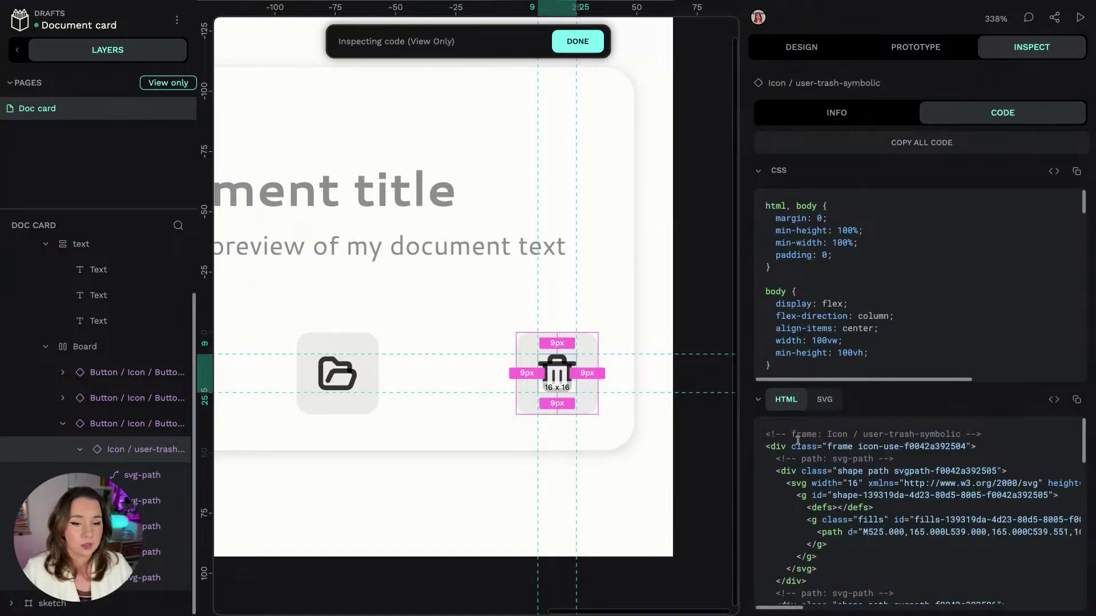
pyautogui.click(578, 41)
# Step: Inspect the HTML of the board holding the three buttons, highlight the "button-i-" class prefix, and leave code inspection
pyautogui.scroll(-5, 711, 267)
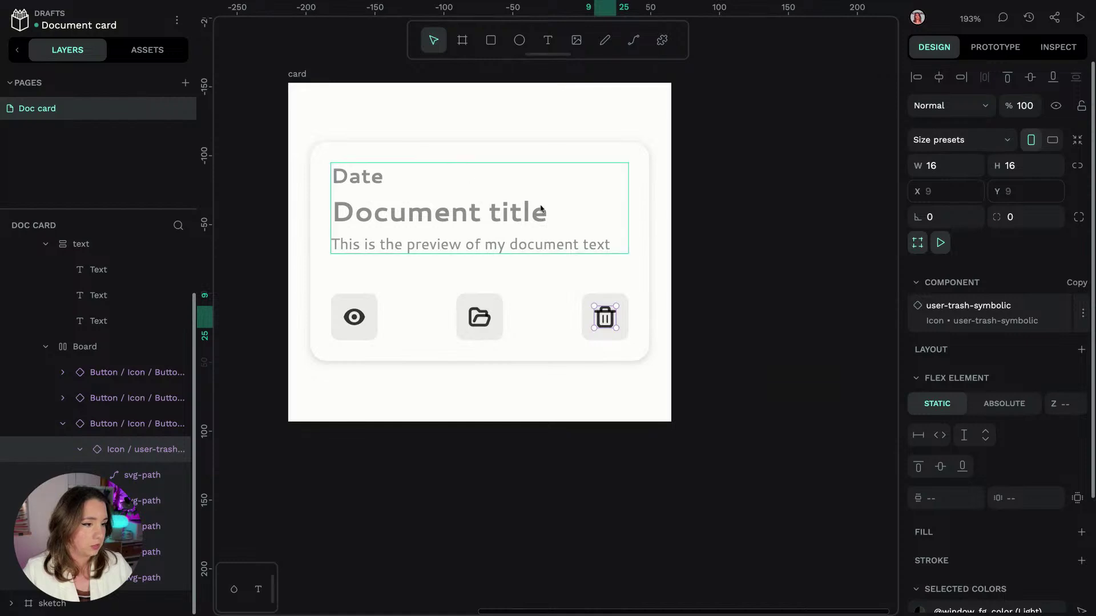
pyautogui.click(95, 347)
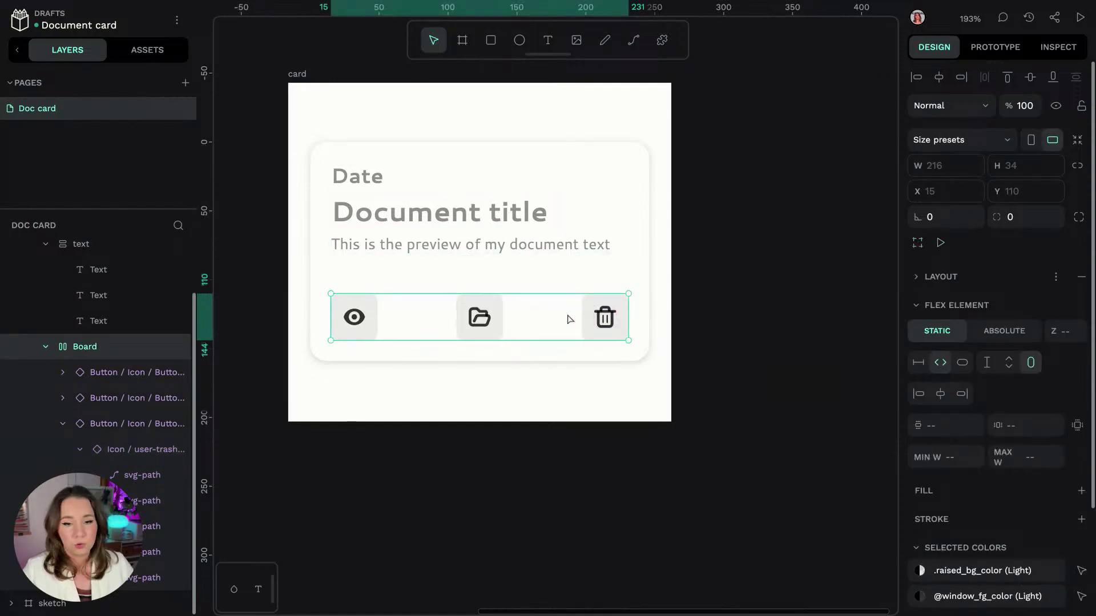
pyautogui.click(1050, 49)
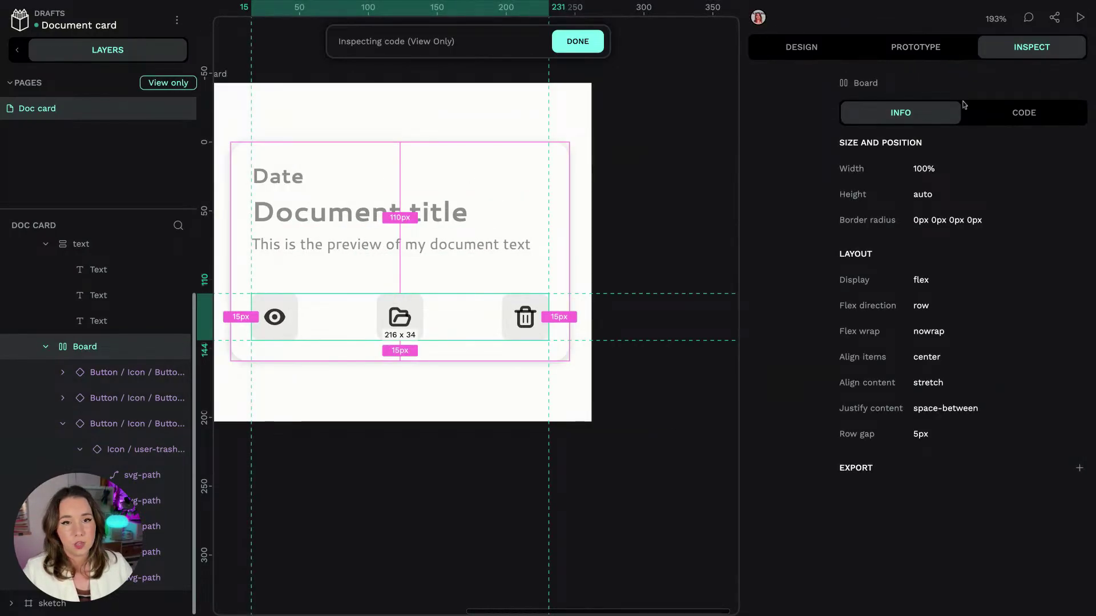
pyautogui.click(1023, 113)
pyautogui.scroll(-2, 900, 449)
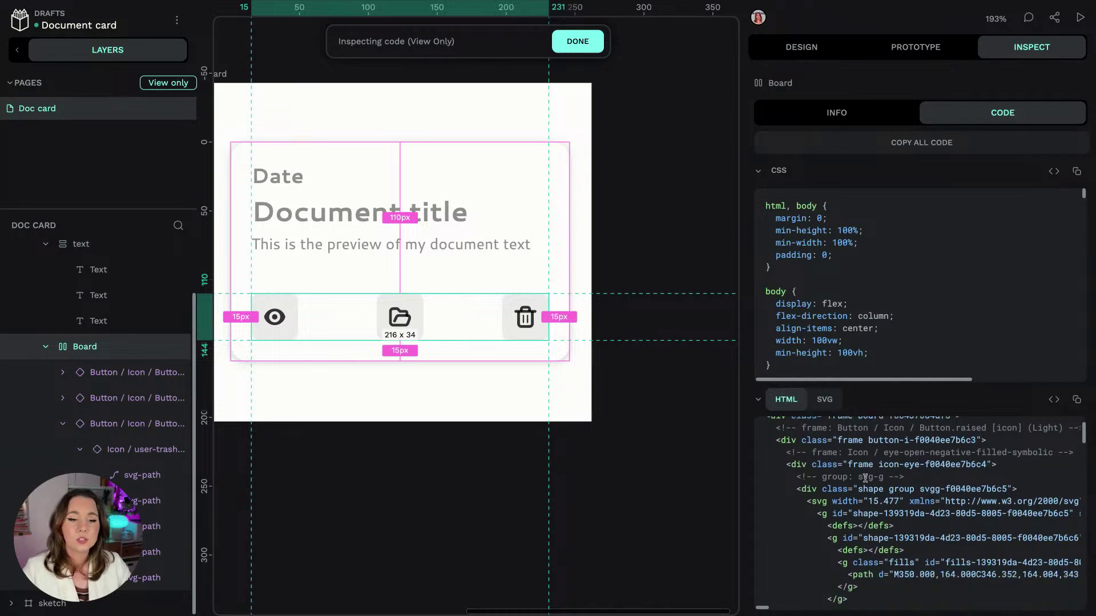
pyautogui.scroll(1, 901, 457)
pyautogui.scroll(1, 900, 458)
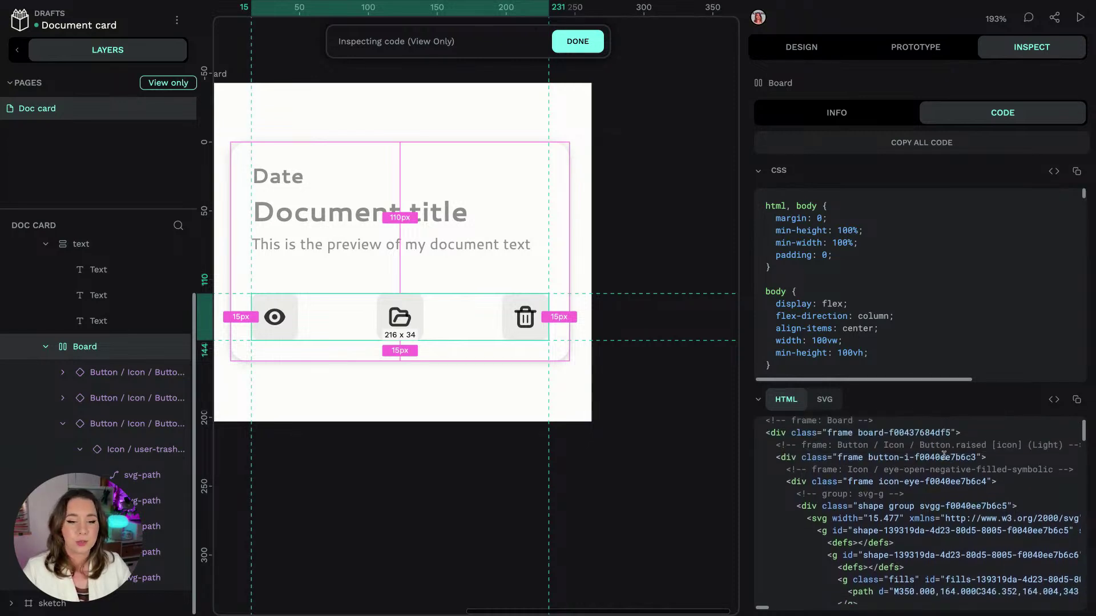
pyautogui.moveTo(868, 457); pyautogui.dragTo(915, 457)
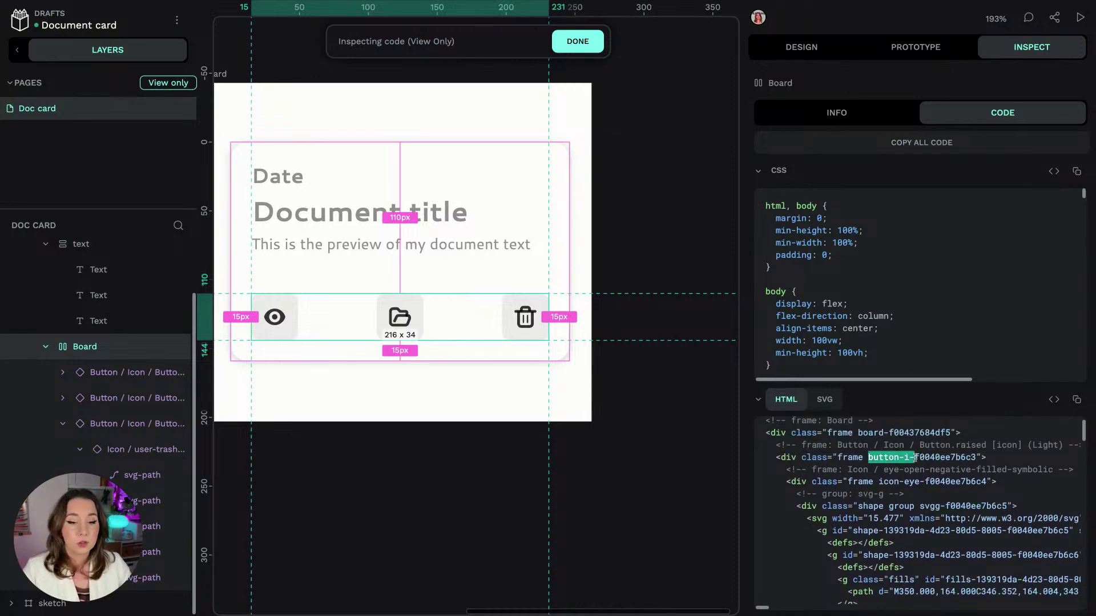
pyautogui.scroll(-1, 915, 457)
pyautogui.click(721, 391)
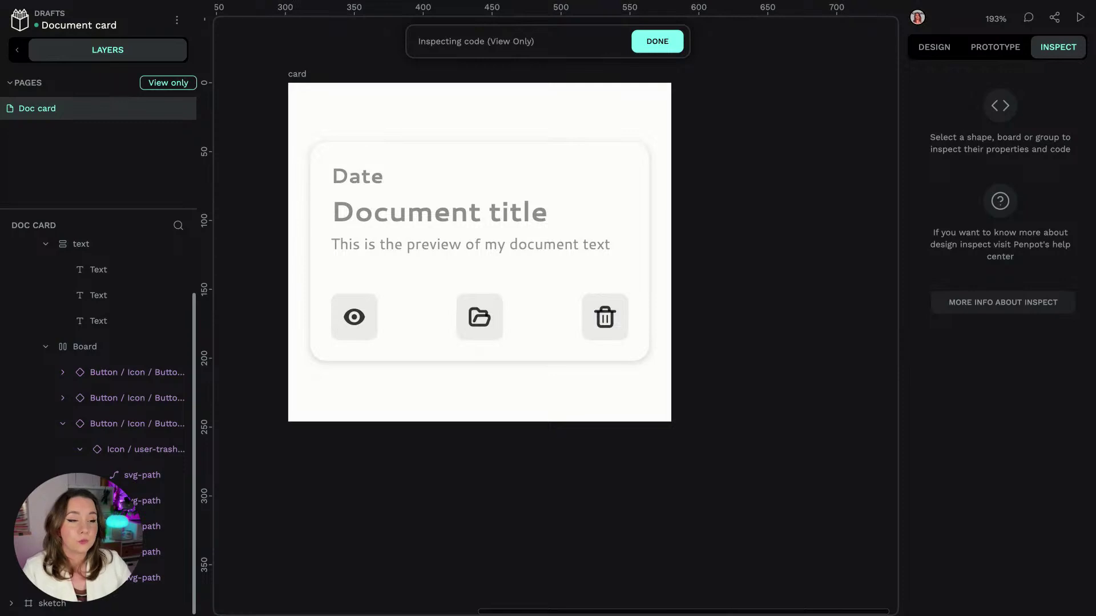
pyautogui.click(658, 41)
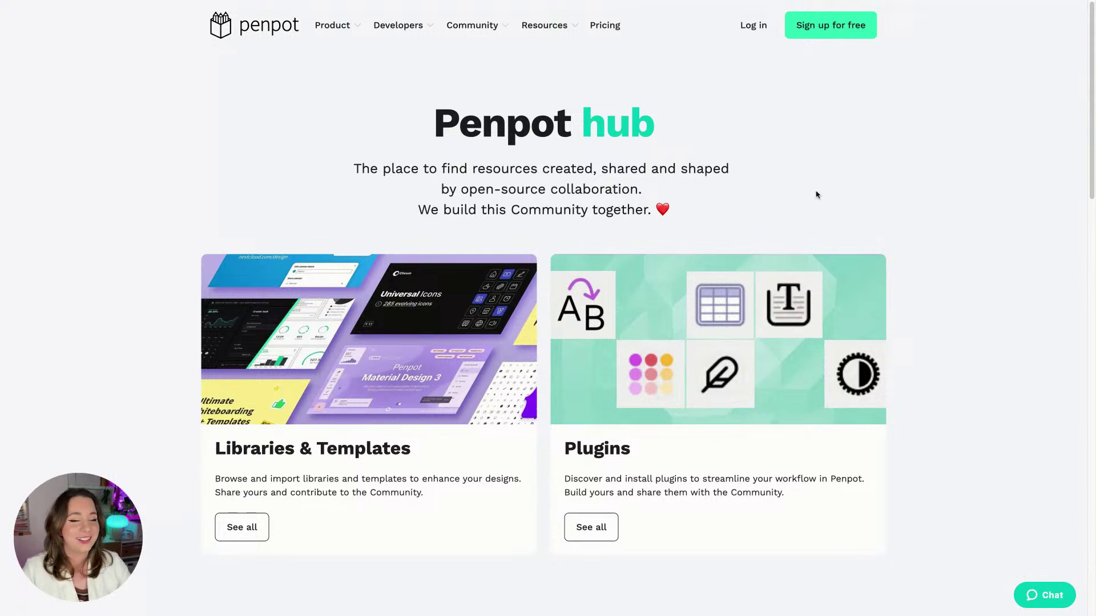
# Step: Switch to the Penpot hub website and browse the full Libraries & templates collection
pyautogui.scroll(-2, 810, 191)
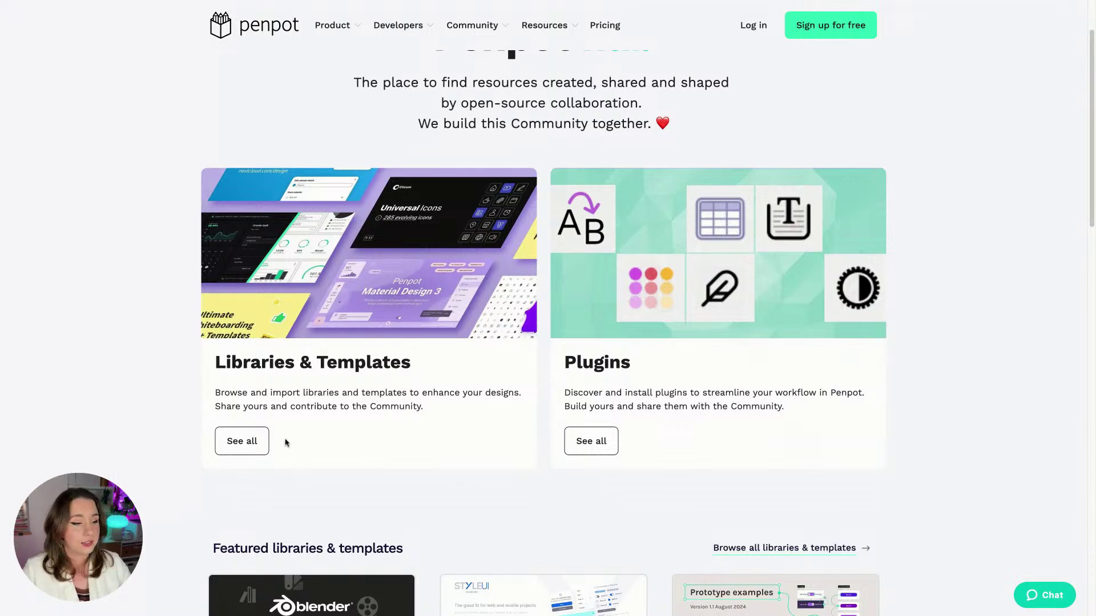
pyautogui.click(246, 442)
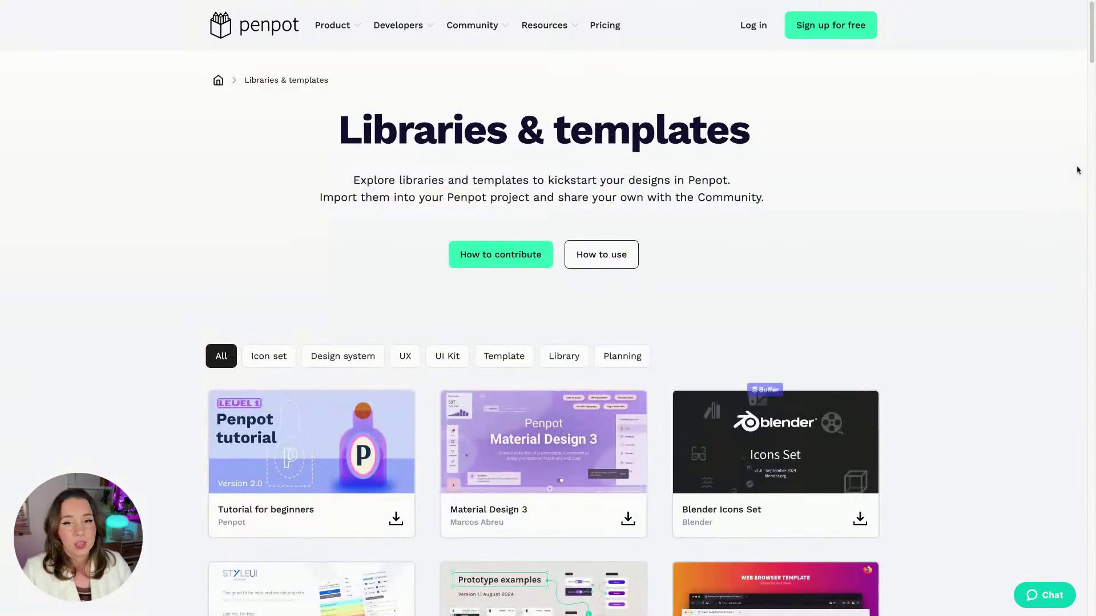
pyautogui.scroll(-2, 1092, 41)
pyautogui.scroll(-3, 1092, 41)
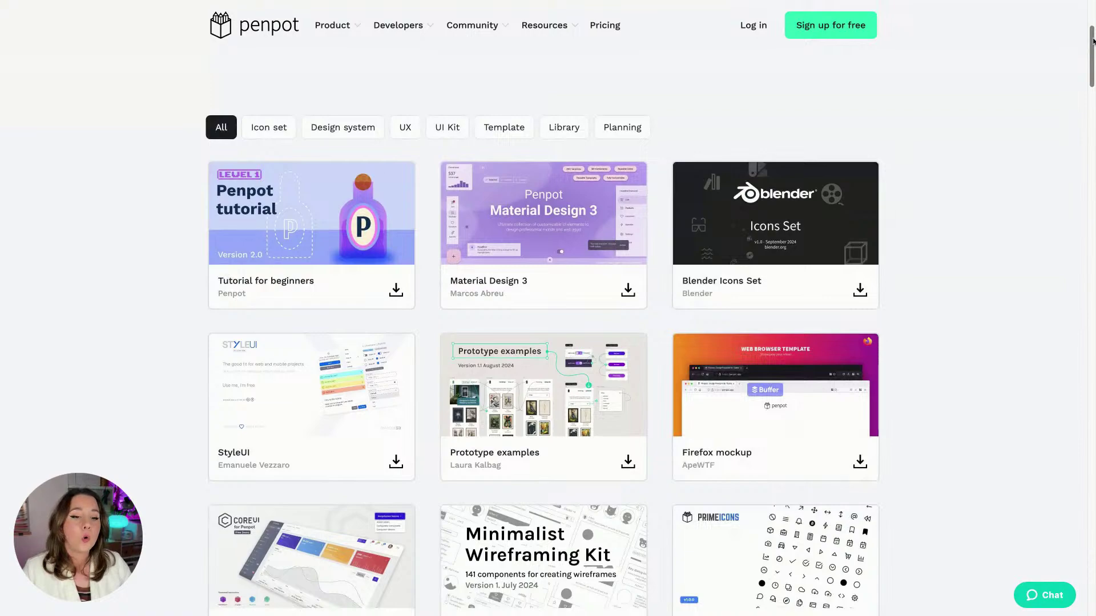
pyautogui.scroll(-4, 1092, 41)
pyautogui.scroll(-7, 1092, 41)
pyautogui.scroll(15, 1093, 41)
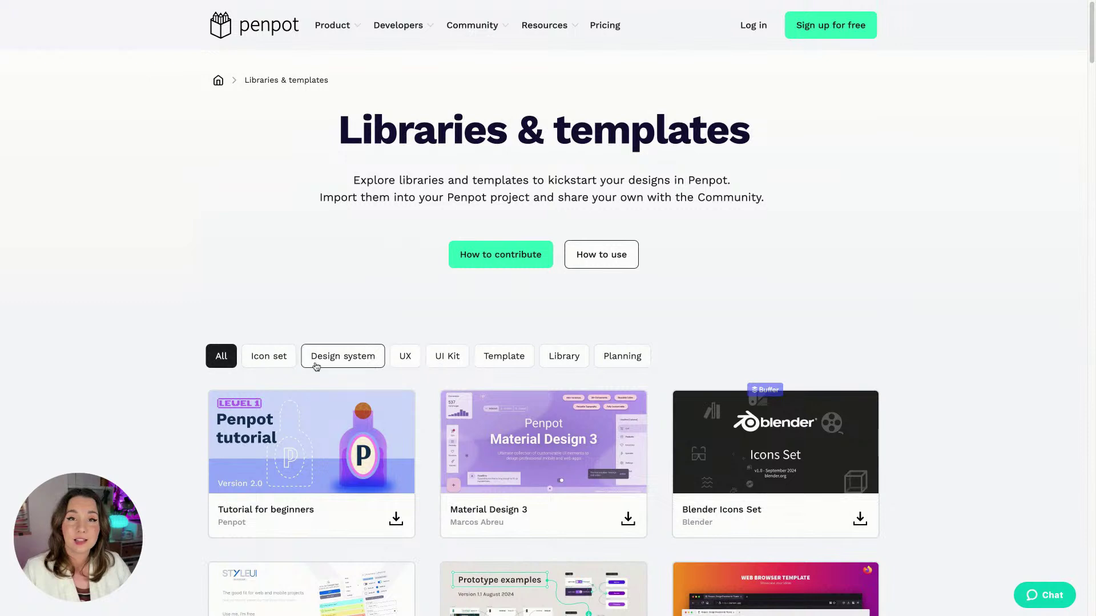
# Step: Filter the libraries and templates by UI Kit and look through the available kits
pyautogui.click(443, 357)
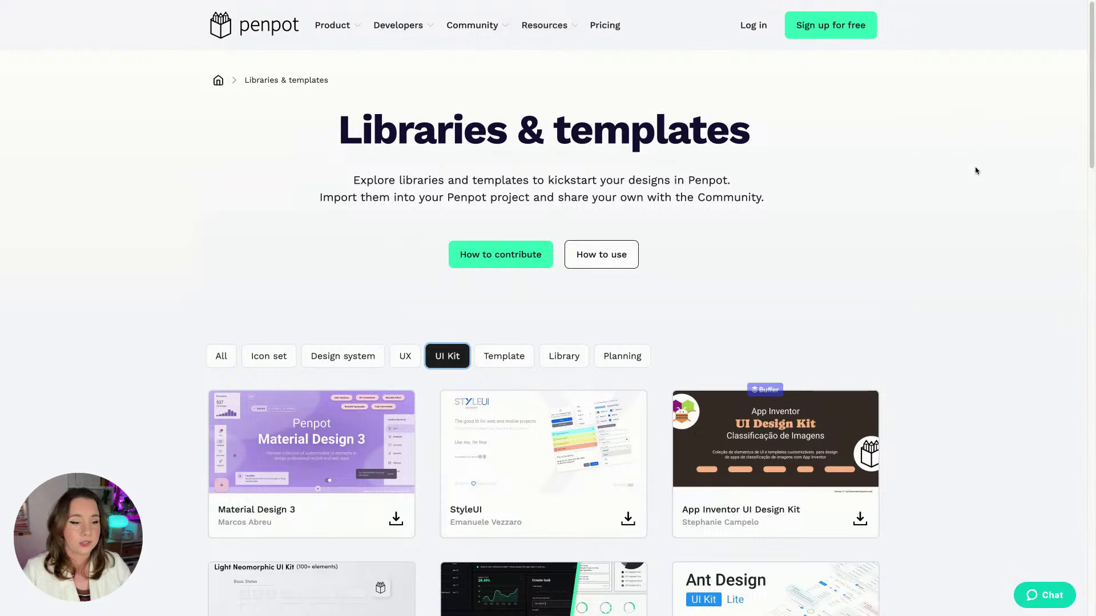
pyautogui.scroll(-5, 1091, 61)
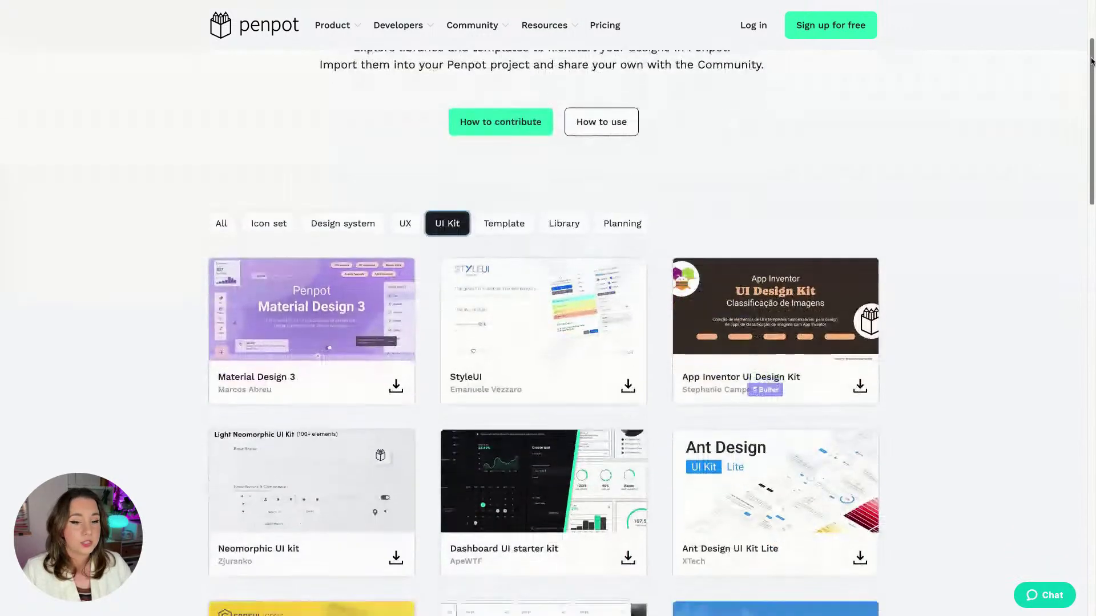
pyautogui.scroll(-3, 1091, 61)
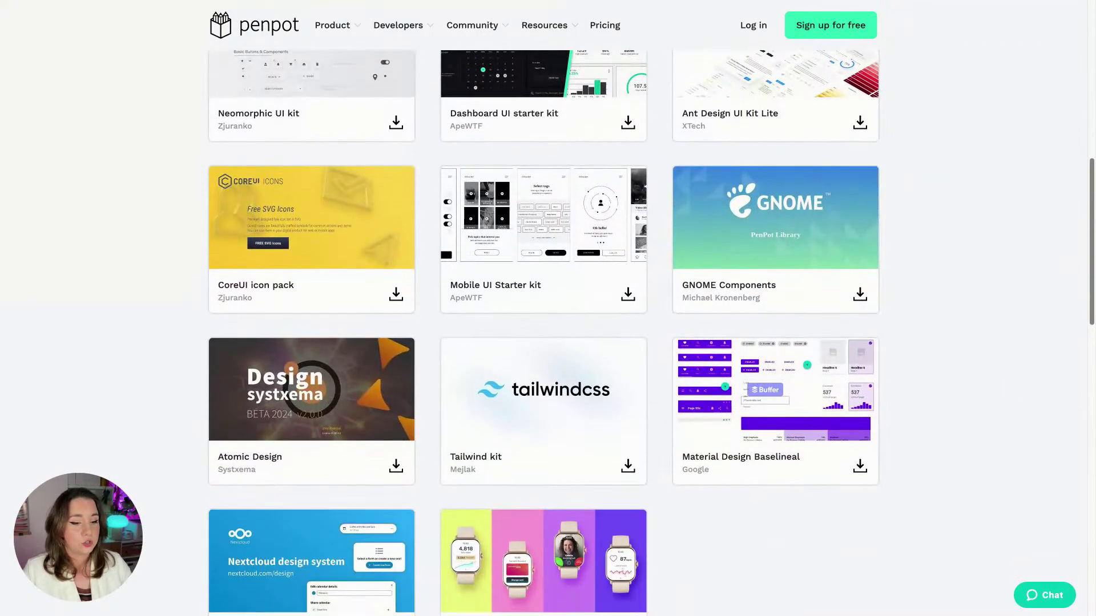
pyautogui.scroll(8, 651, 333)
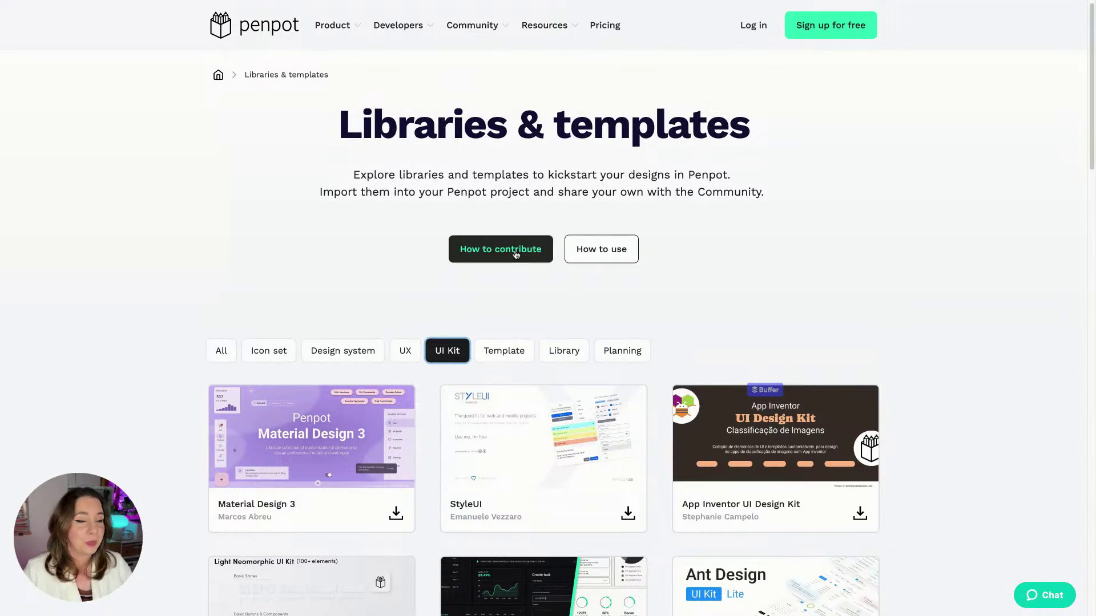
pyautogui.click(118, 346)
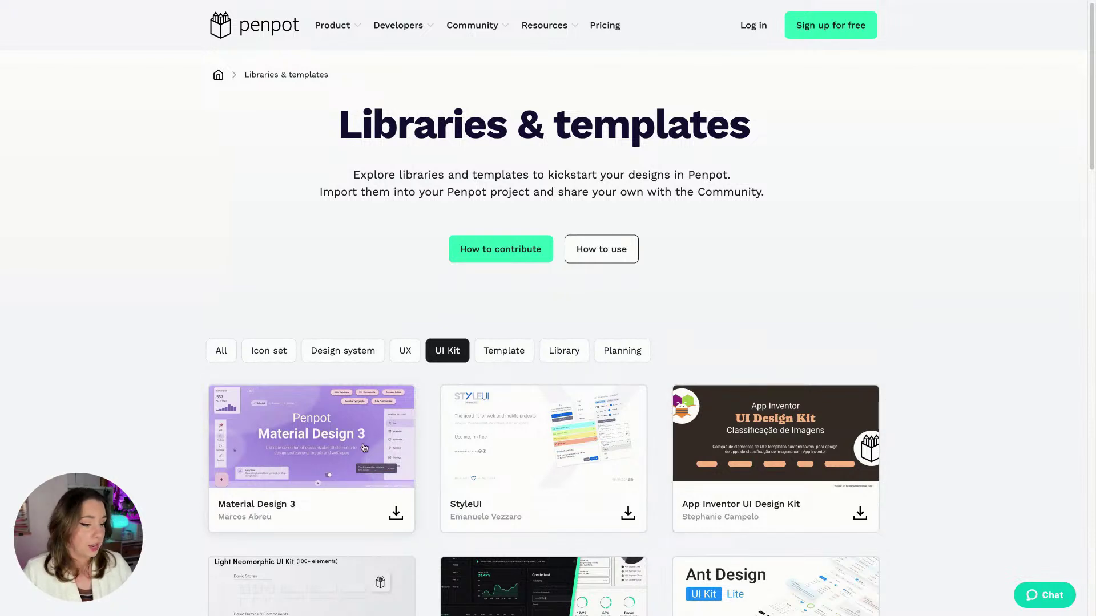
# Step: Try to import the Material Design 3 kit from its hub page into Penpot, and close the import dialog
pyautogui.click(317, 450)
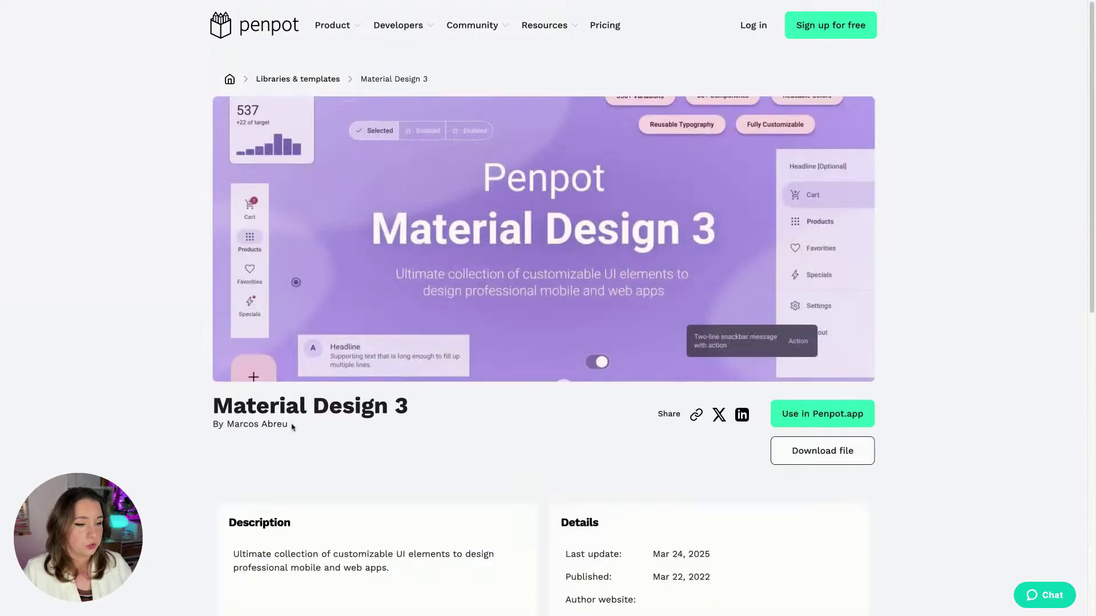
pyautogui.scroll(-1, 887, 282)
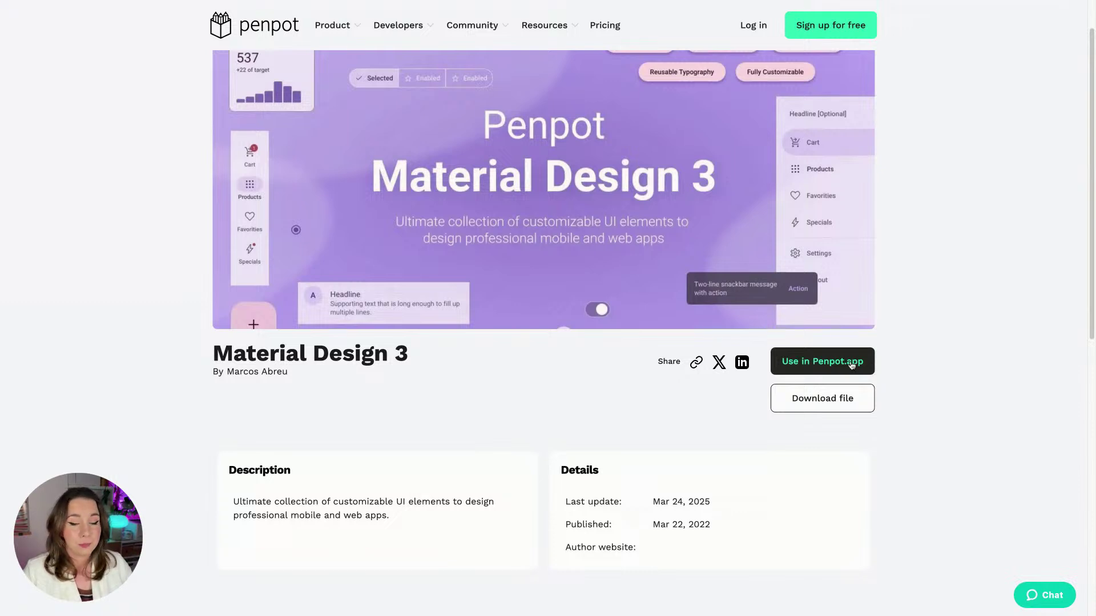
pyautogui.click(820, 365)
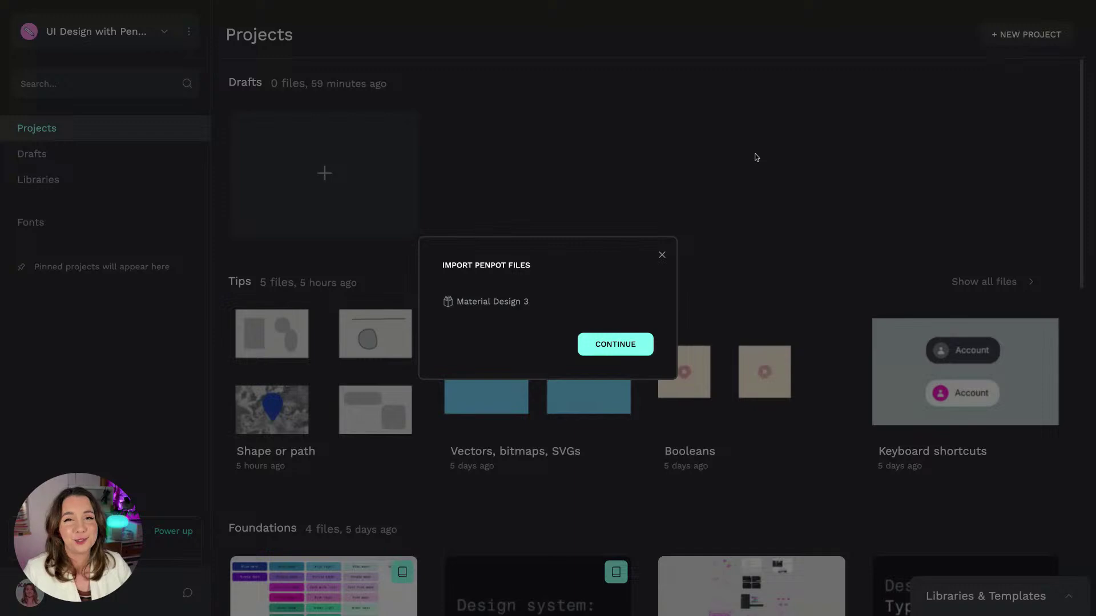
pyautogui.click(615, 348)
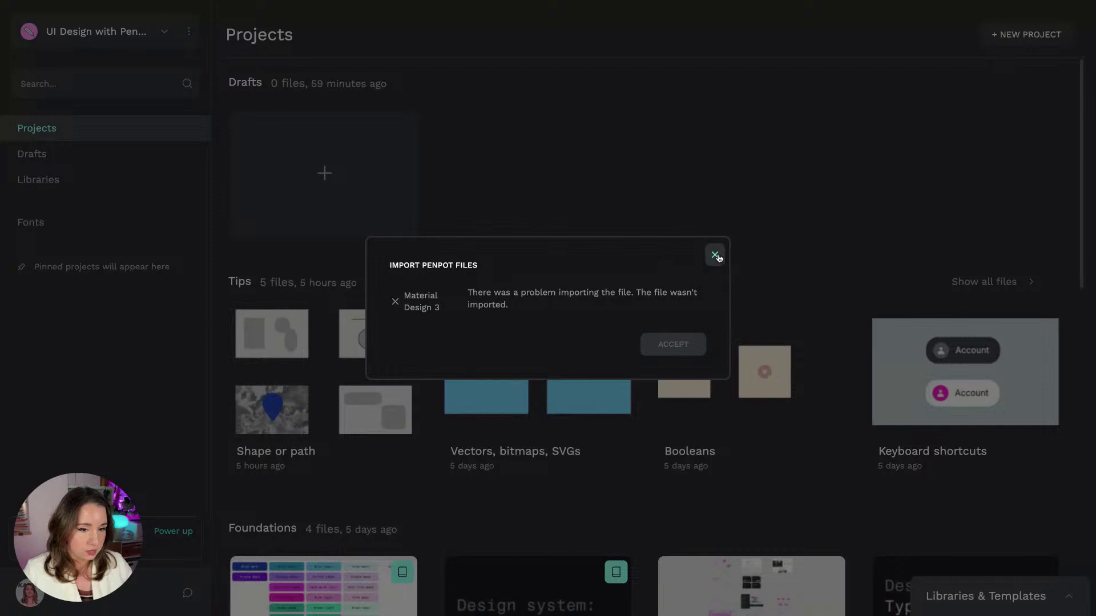
pyautogui.click(715, 255)
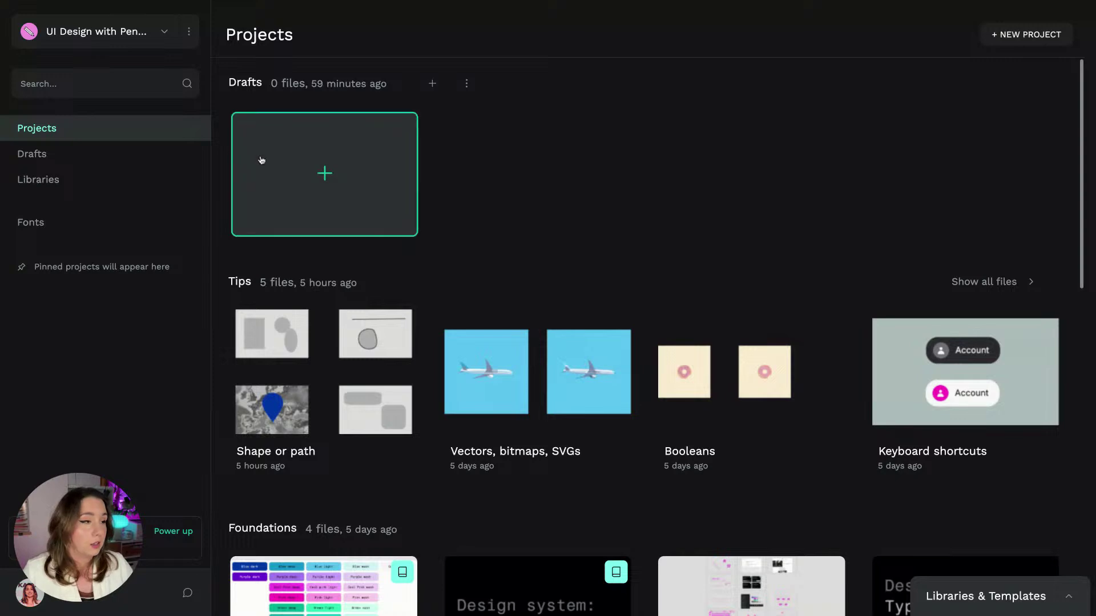
# Step: Switch to the Hands-on UI Kits team and add its Material Design 3 file as a shared library
pyautogui.click(159, 35)
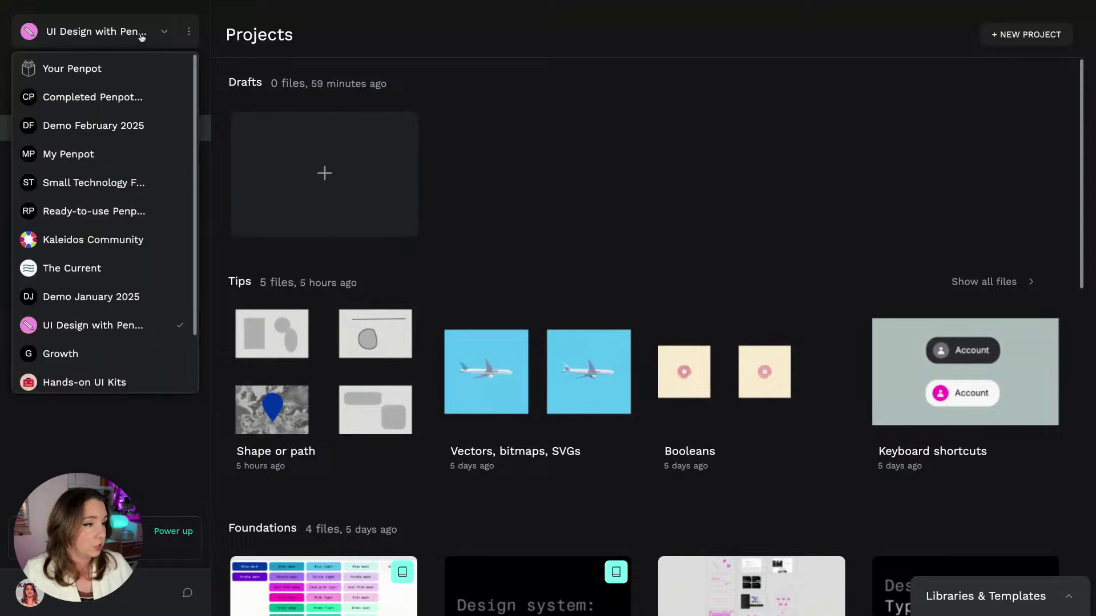
pyautogui.click(92, 392)
pyautogui.scroll(-3, 982, 228)
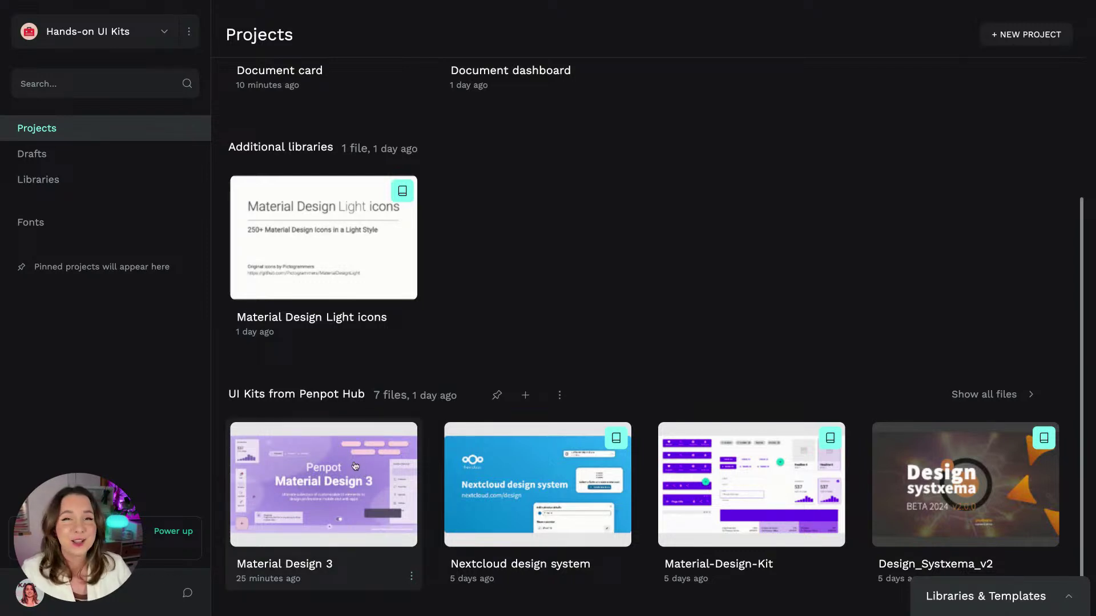
pyautogui.click(412, 577)
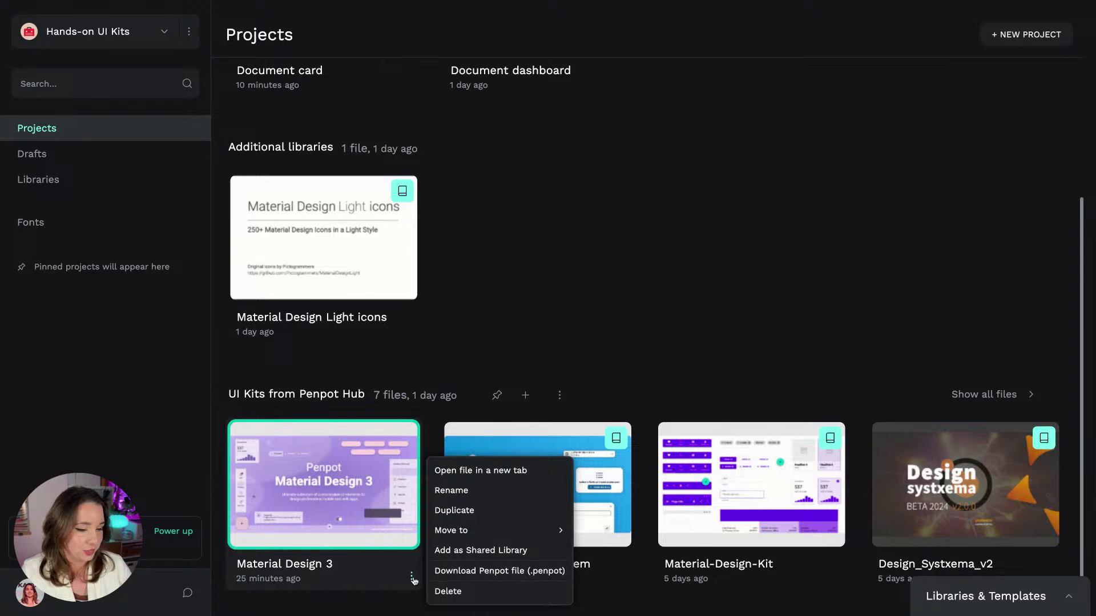
pyautogui.click(469, 551)
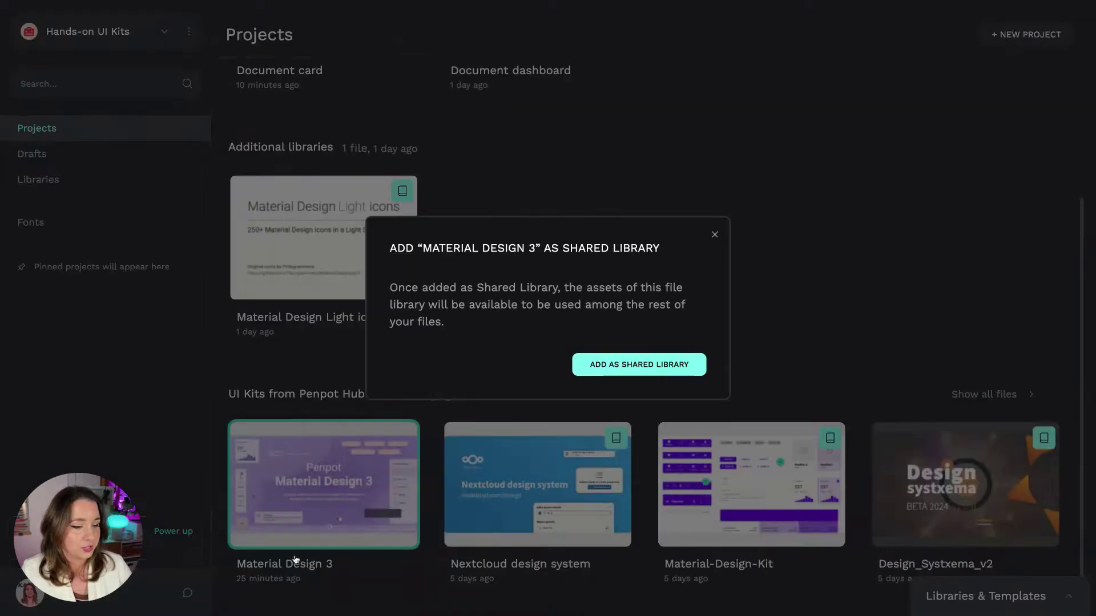
pyautogui.click(645, 366)
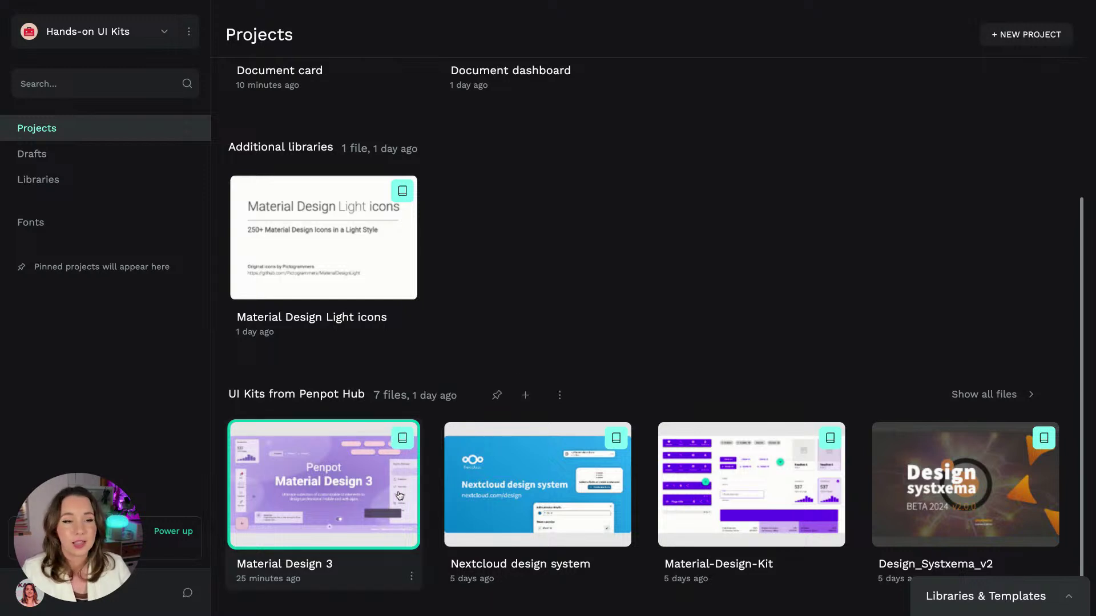
# Step: Open the Document dashboard file from the drafts and look over its wireframe
pyautogui.scroll(2, 679, 257)
pyautogui.scroll(2, 894, 260)
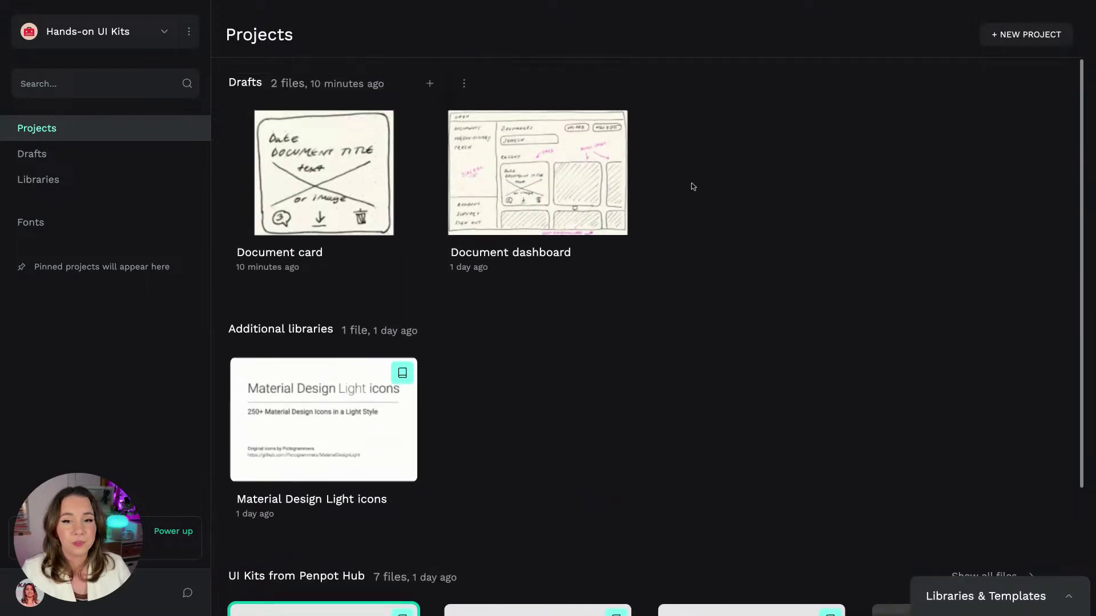
pyautogui.doubleClick(536, 171)
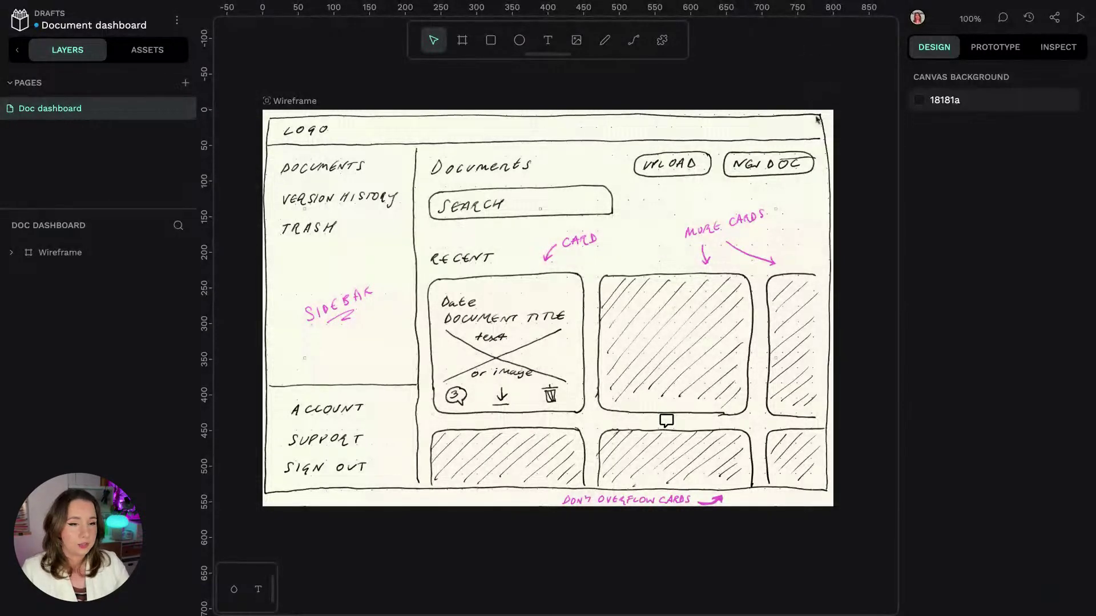
pyautogui.hscroll(2, 783, 81)
pyautogui.hscroll(2, 783, 85)
pyautogui.keyDown('ctrl'); pyautogui.scroll(-3, 783, 218); pyautogui.keyUp('ctrl')
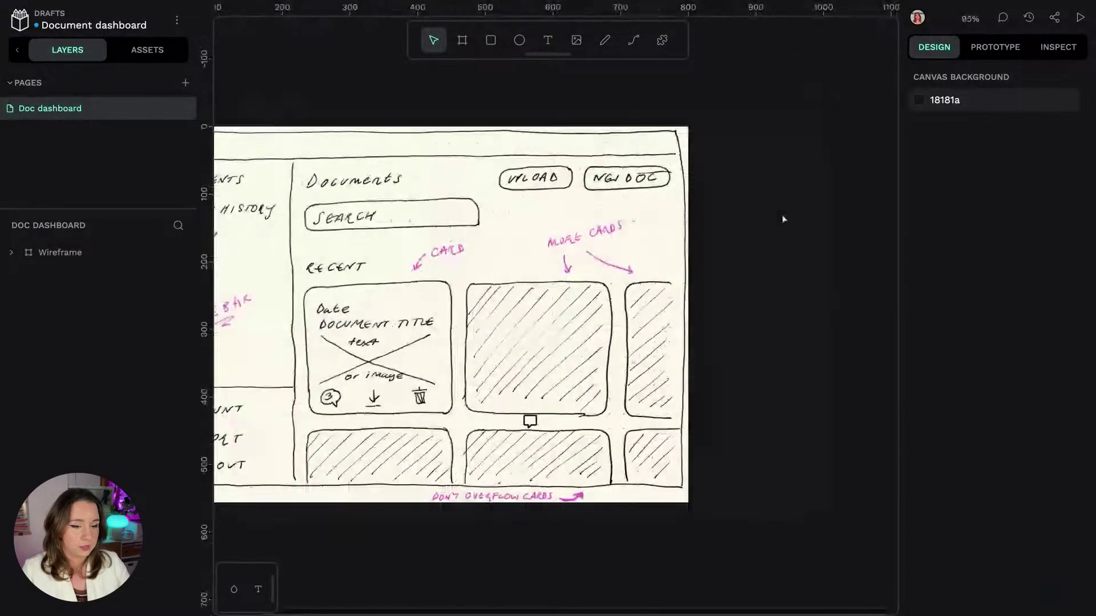
pyautogui.hscroll(3, 798, 208)
pyautogui.hscroll(3, 798, 208)
pyautogui.hscroll(-4, 798, 207)
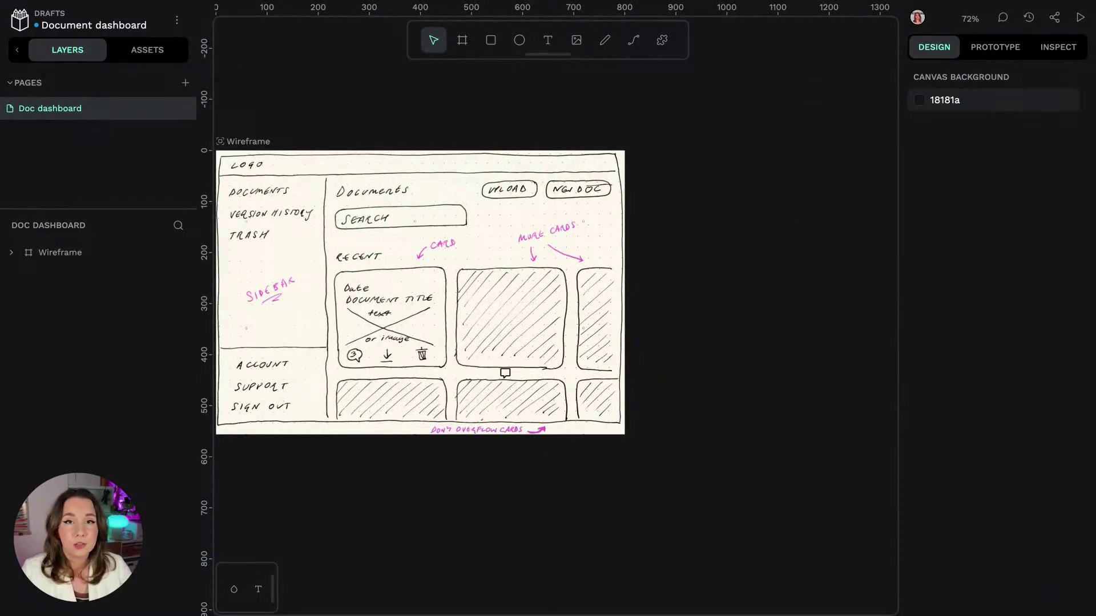
# Step: Review the shared libraries available to the Document dashboard file, and check which team its projects belong to
pyautogui.click(149, 53)
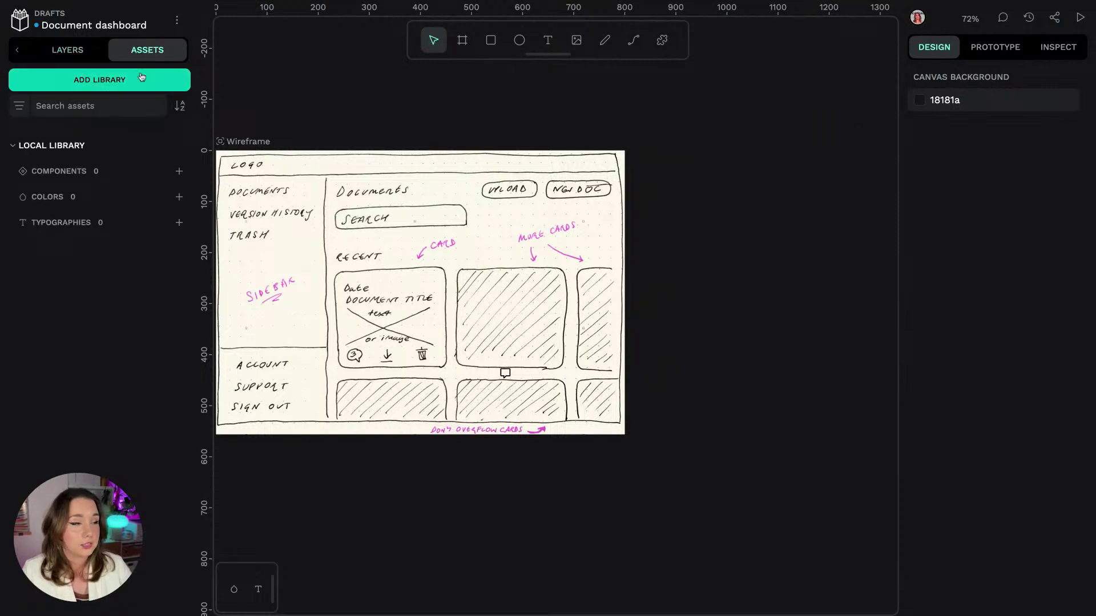
pyautogui.click(155, 85)
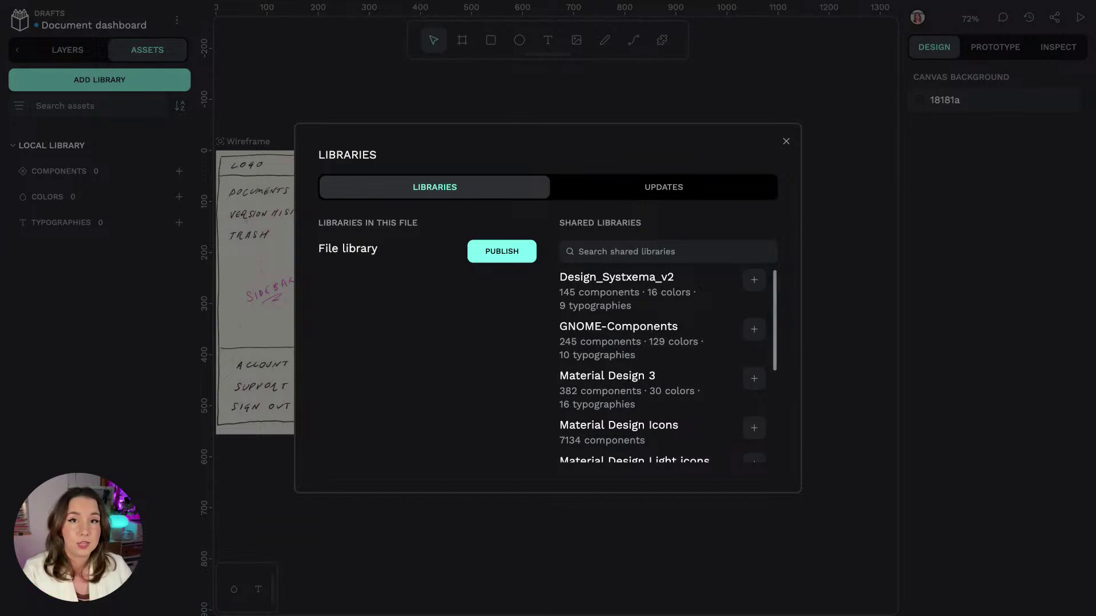
pyautogui.click(786, 141)
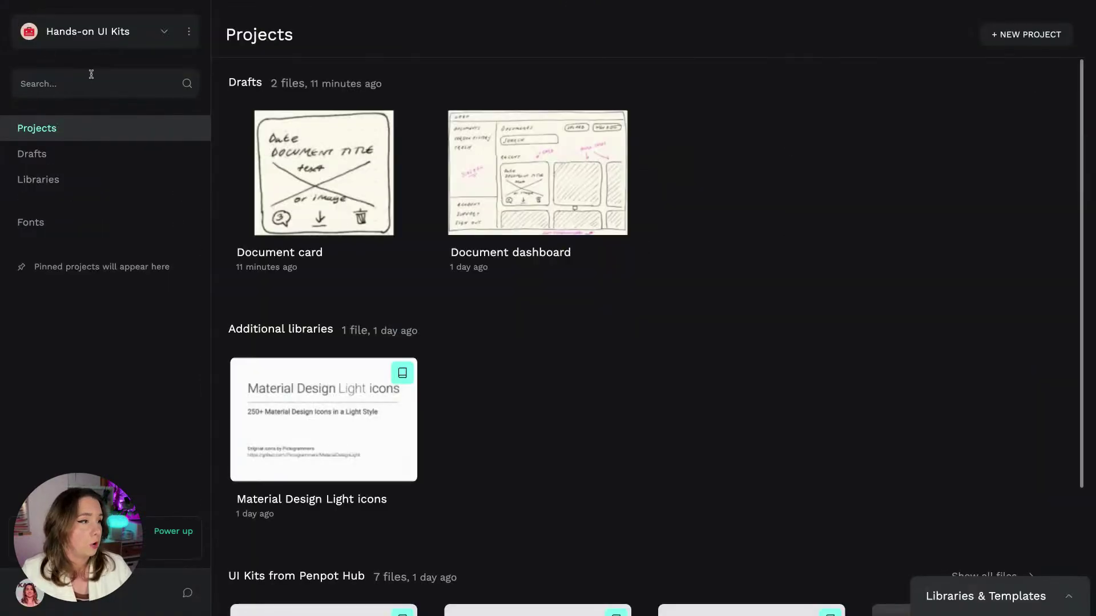
pyautogui.click(92, 31)
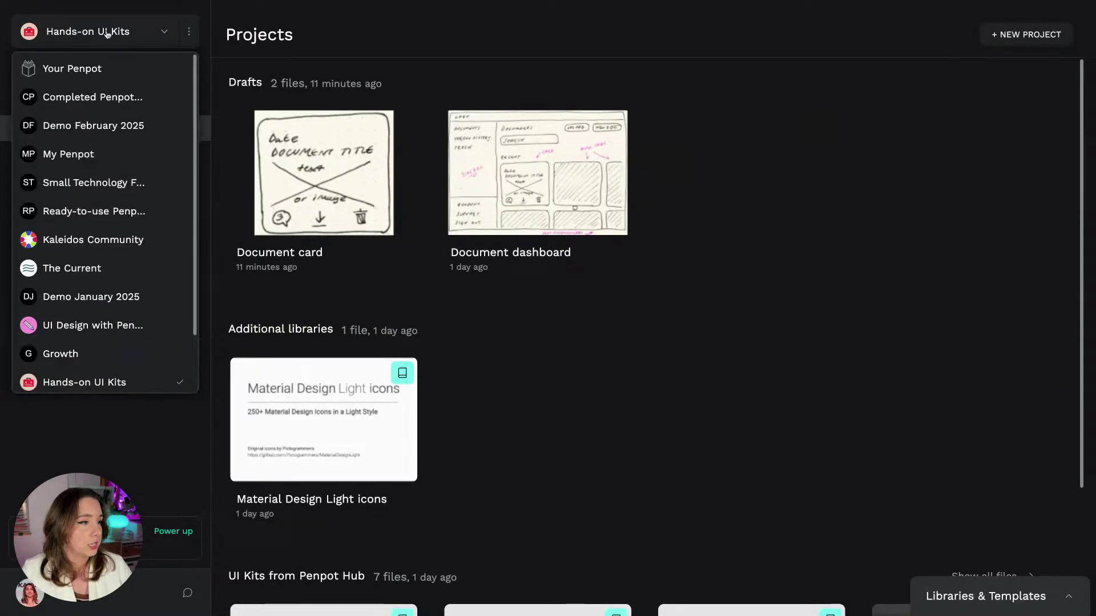
pyautogui.click(596, 389)
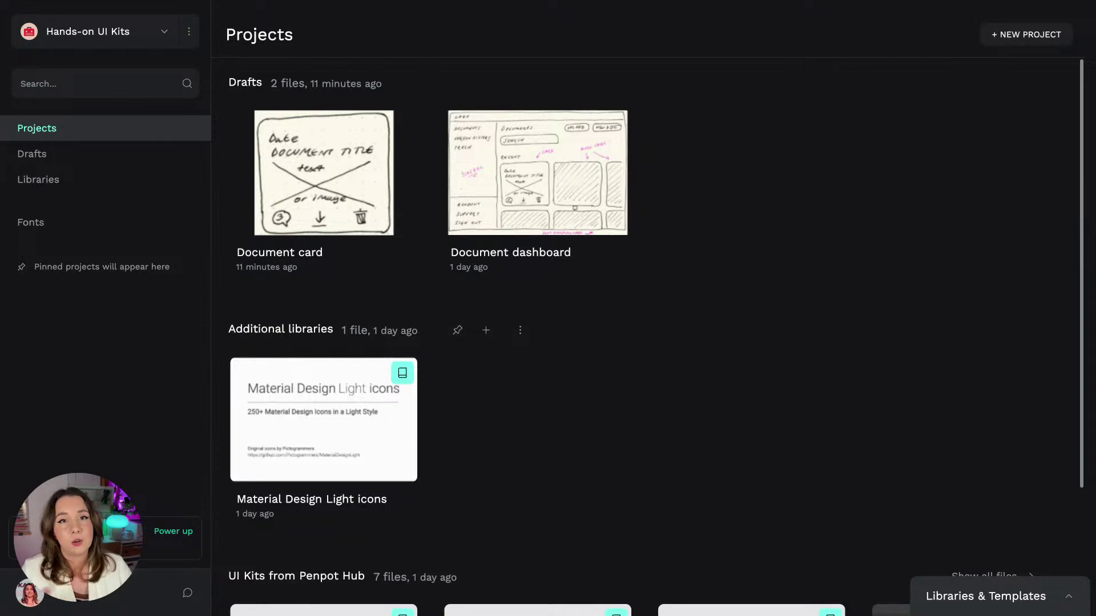
# Step: Reopen the Document dashboard file and connect the Material Design 3 shared library to it
pyautogui.doubleClick(587, 180)
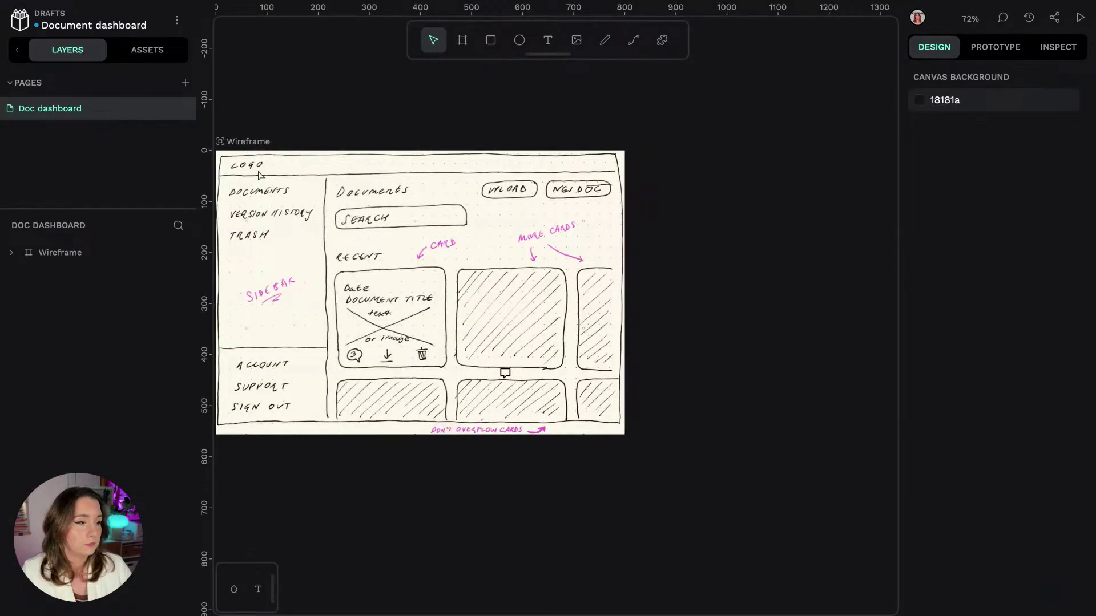
pyautogui.click(147, 51)
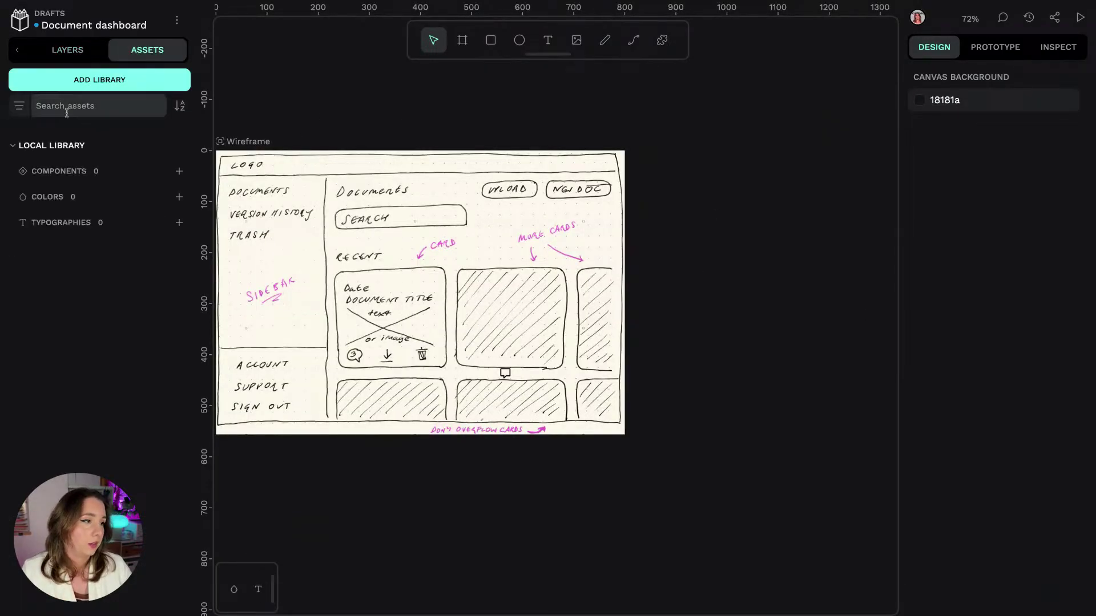
pyautogui.click(126, 85)
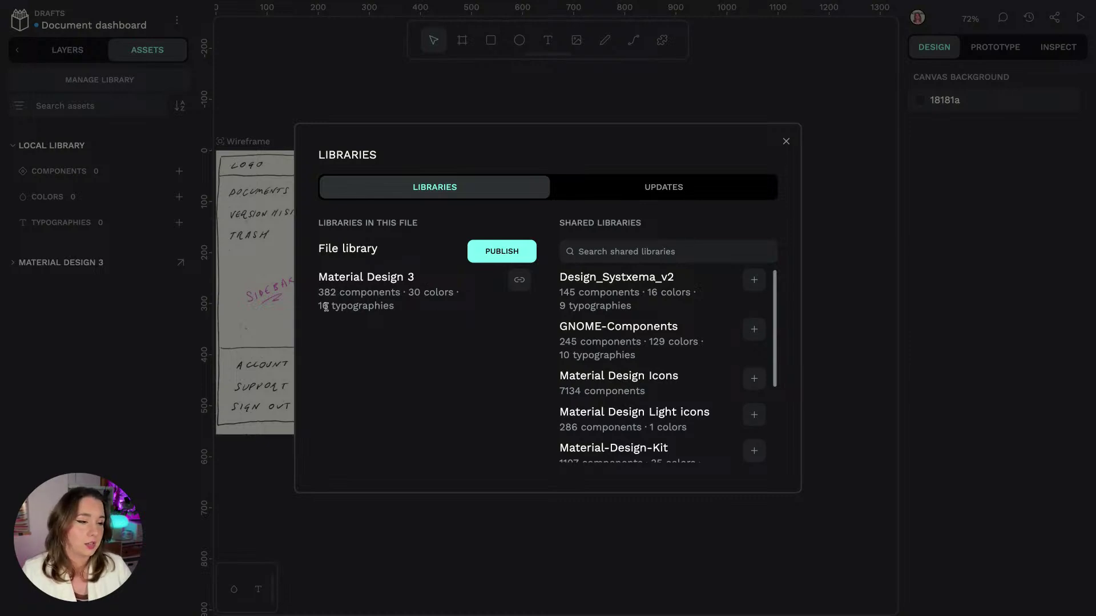
pyautogui.click(786, 141)
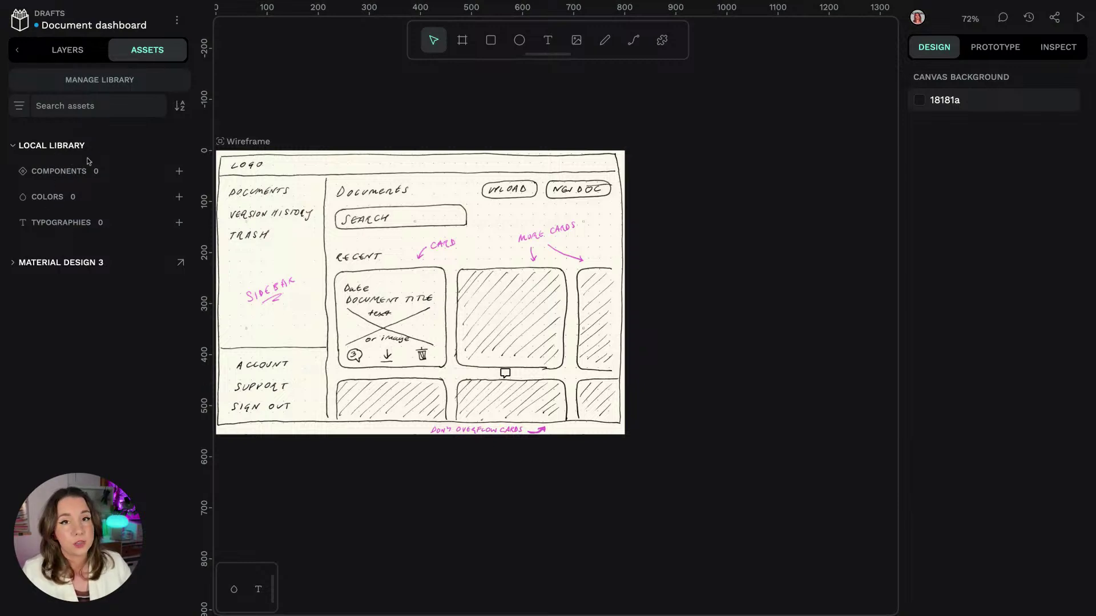
# Step: Examine the components, colors and typographies in the Material Design 3 library, and collapse their lists
pyautogui.click(66, 263)
pyautogui.click(64, 288)
pyautogui.click(62, 288)
pyautogui.click(48, 314)
pyautogui.click(51, 315)
pyautogui.click(57, 339)
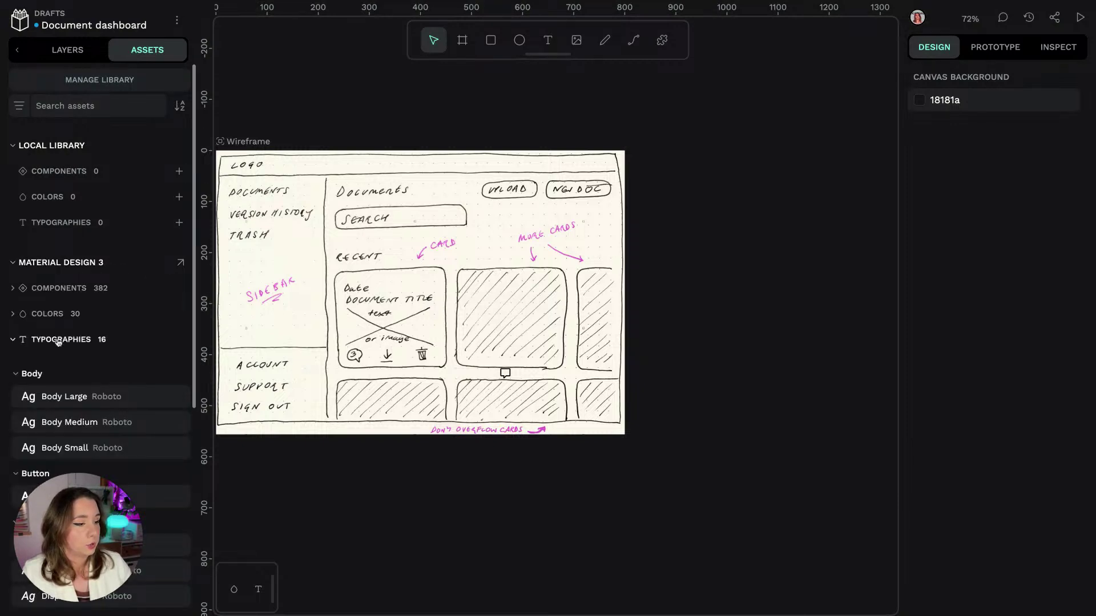
pyautogui.click(57, 340)
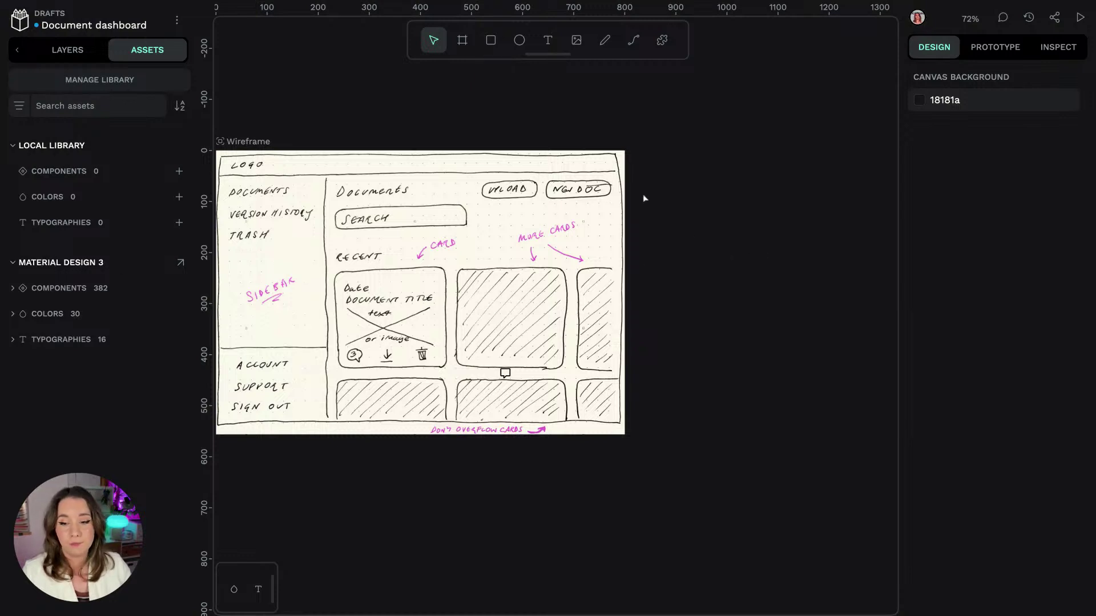
# Step: Draw a board of about 752 x 700 in the empty canvas area beside the wireframe
pyautogui.scroll(-3, 745, 179)
pyautogui.hscroll(-5, 746, 178)
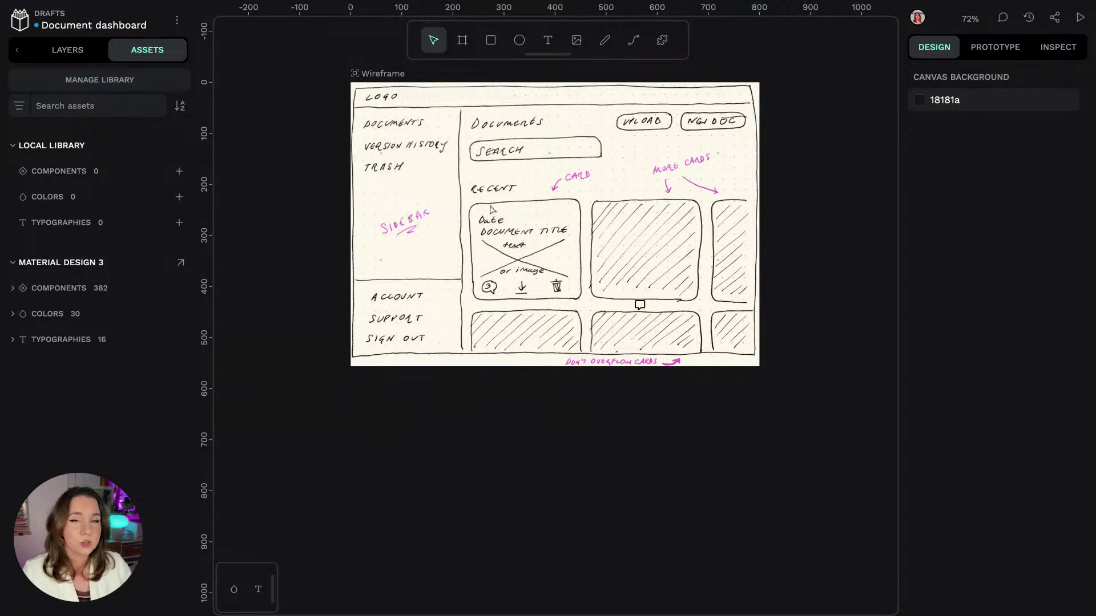
pyautogui.hscroll(10, 845, 128)
pyautogui.scroll(1, 845, 128)
pyautogui.press('b')
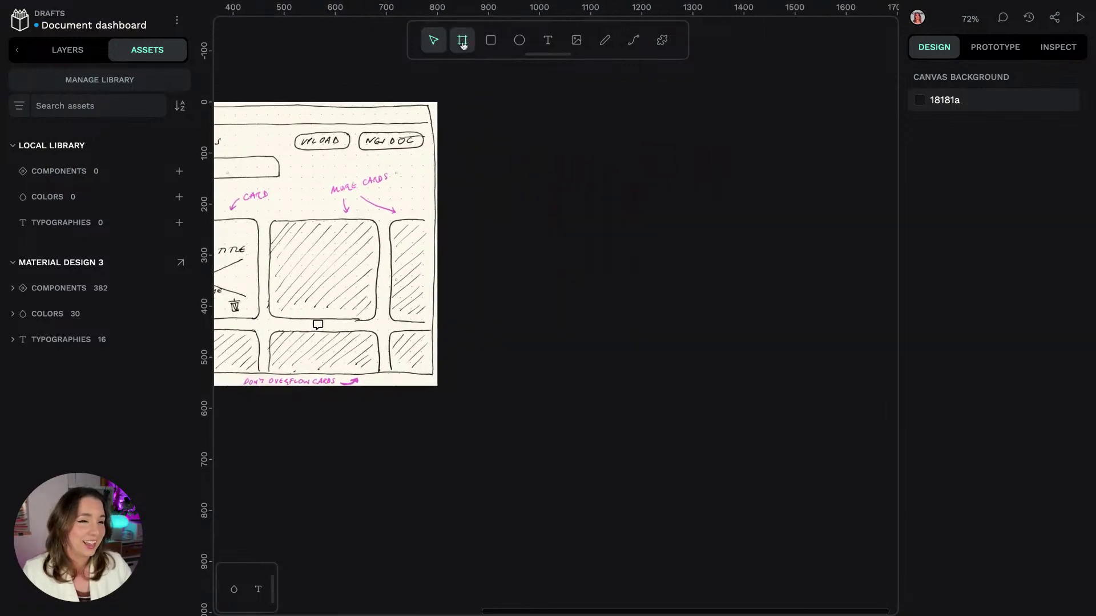
pyautogui.moveTo(447, 106)
pyautogui.mouseDown()
pyautogui.moveTo(727, 408)
pyautogui.moveTo(832, 464)
pyautogui.mouseUp()
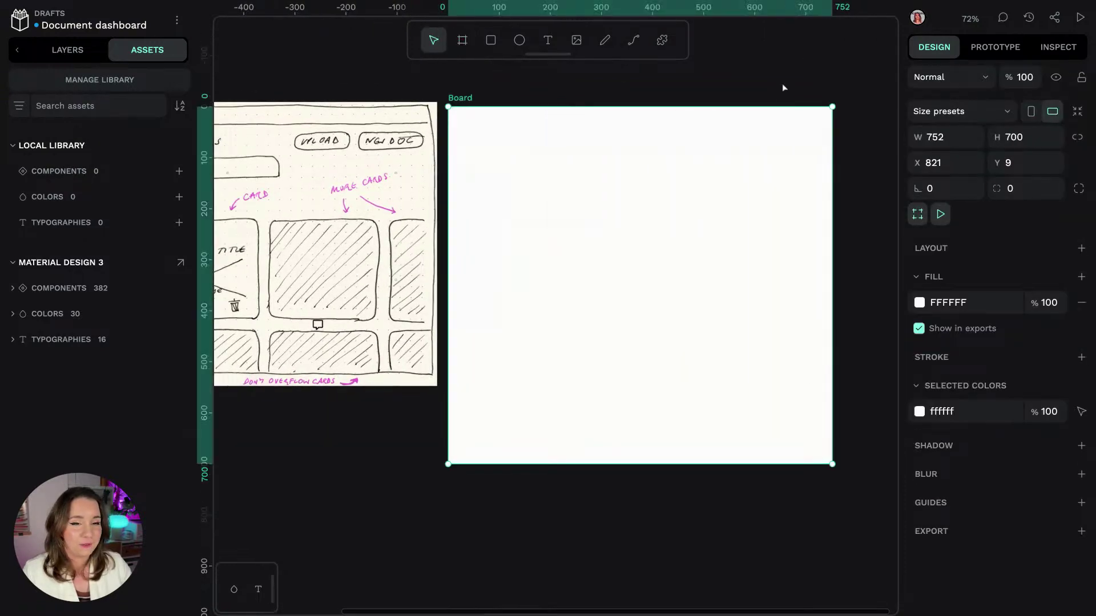
pyautogui.hscroll(5, 799, 46)
pyautogui.hscroll(-5, 303, 45)
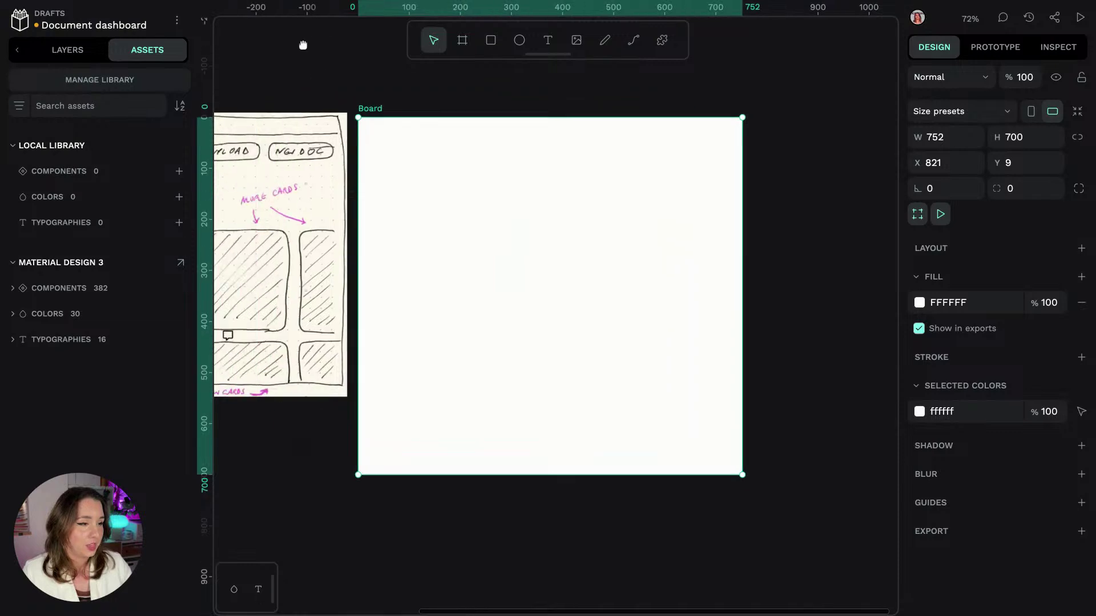
pyautogui.hscroll(3, 303, 45)
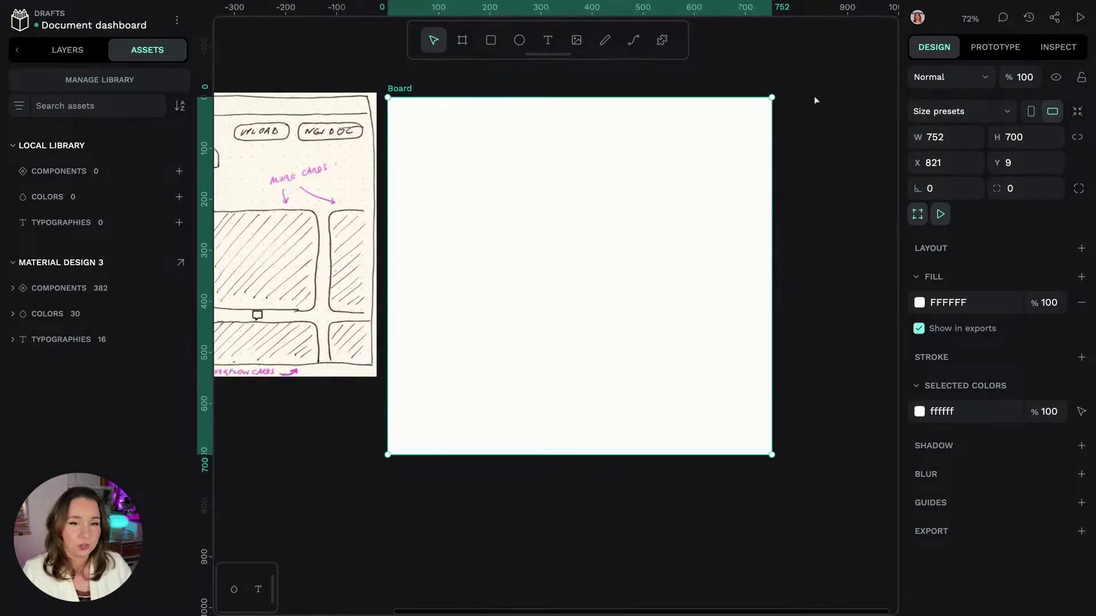
# Step: Resize the new board with the Web 1280 size preset (1280 x 800)
pyautogui.click(954, 83)
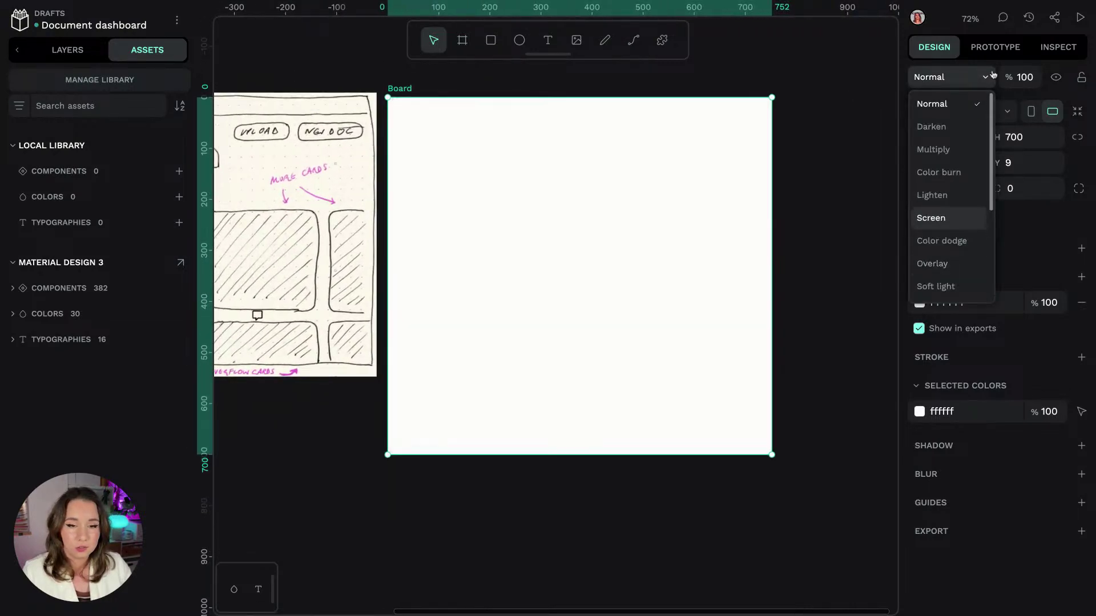
pyautogui.click(1000, 124)
pyautogui.click(1000, 112)
pyautogui.scroll(-6, 1001, 274)
pyautogui.scroll(-4, 1000, 280)
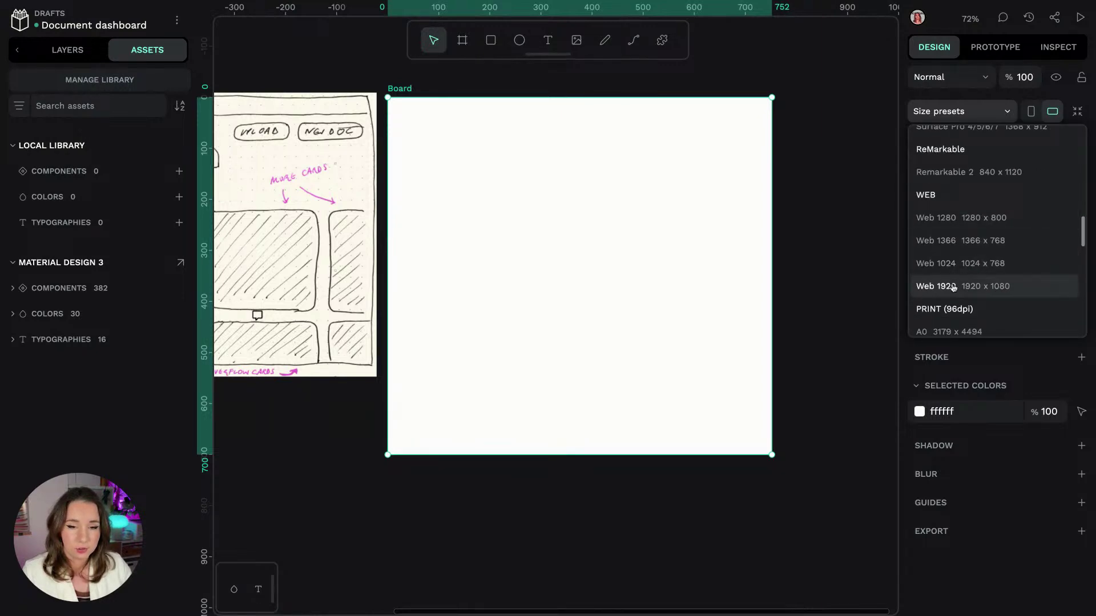
pyautogui.click(966, 217)
pyautogui.click(816, 91)
pyautogui.scroll(3, 789, 73)
pyautogui.hscroll(2, 790, 74)
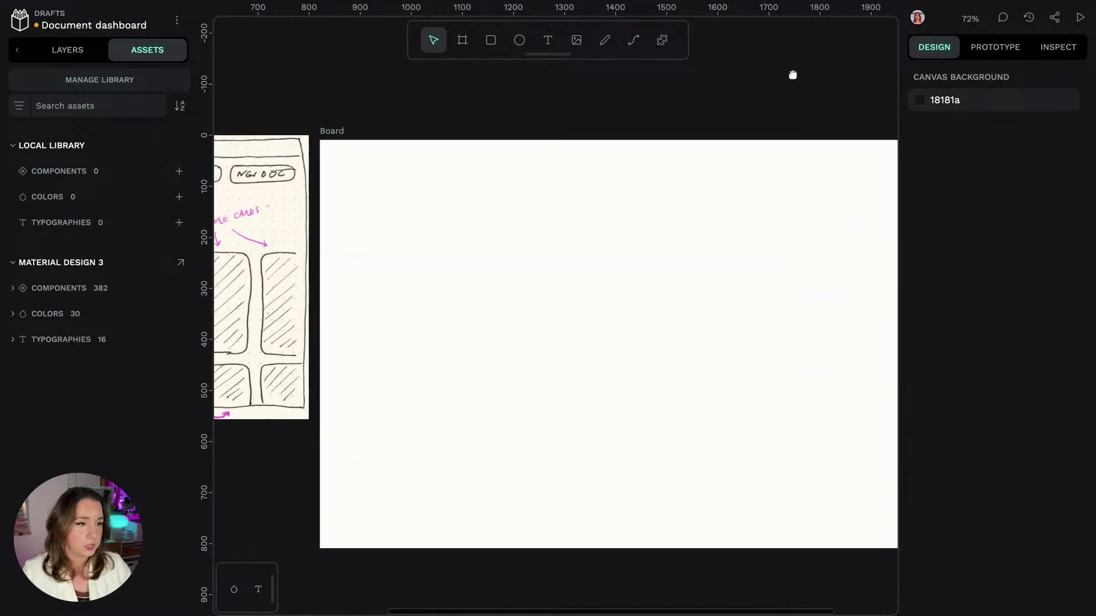
# Step: Rename the new board as Dashboard
pyautogui.click(363, 178)
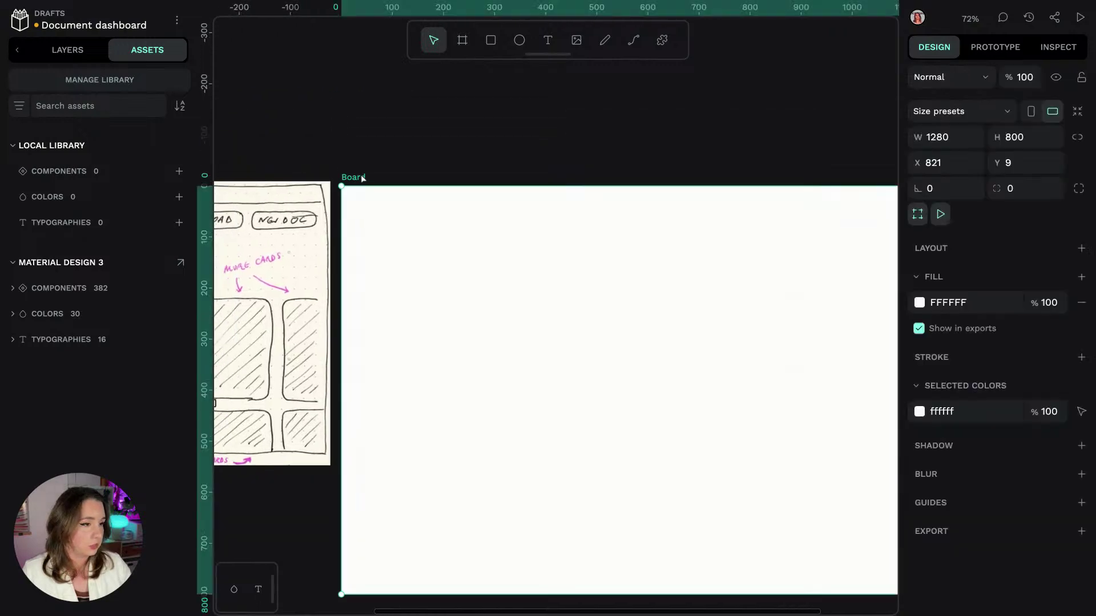
pyautogui.click(67, 48)
pyautogui.doubleClick(63, 256)
pyautogui.write('Dashboard')
pyautogui.press('Return')
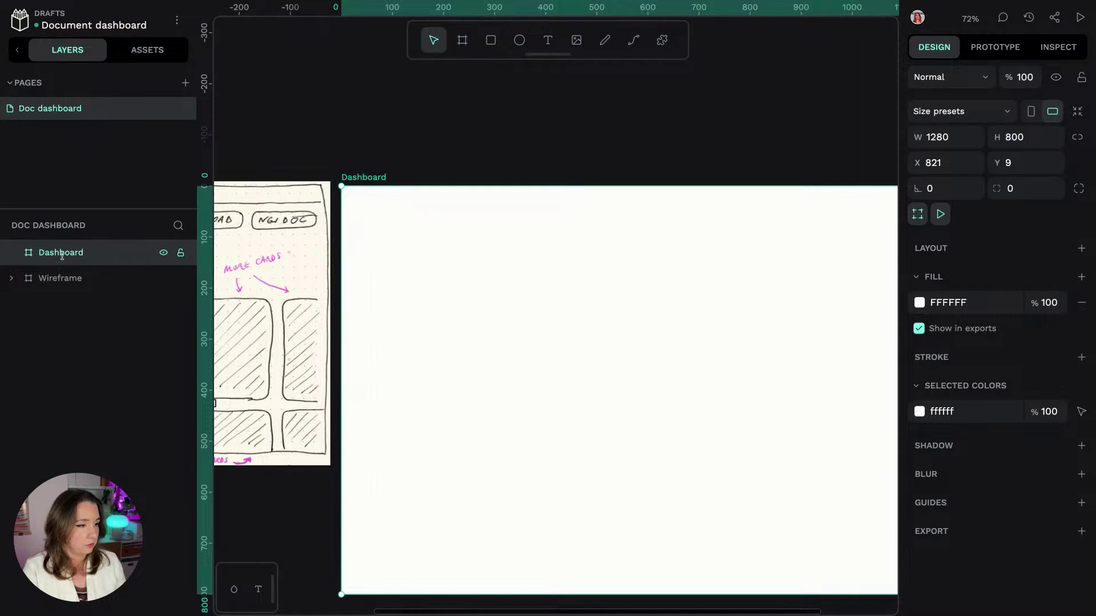
# Step: Shift the Dashboard board slightly up and closer to the wireframe, to about X 817, Y -28
pyautogui.click(467, 131)
pyautogui.moveTo(373, 200); pyautogui.dragTo(371, 181)
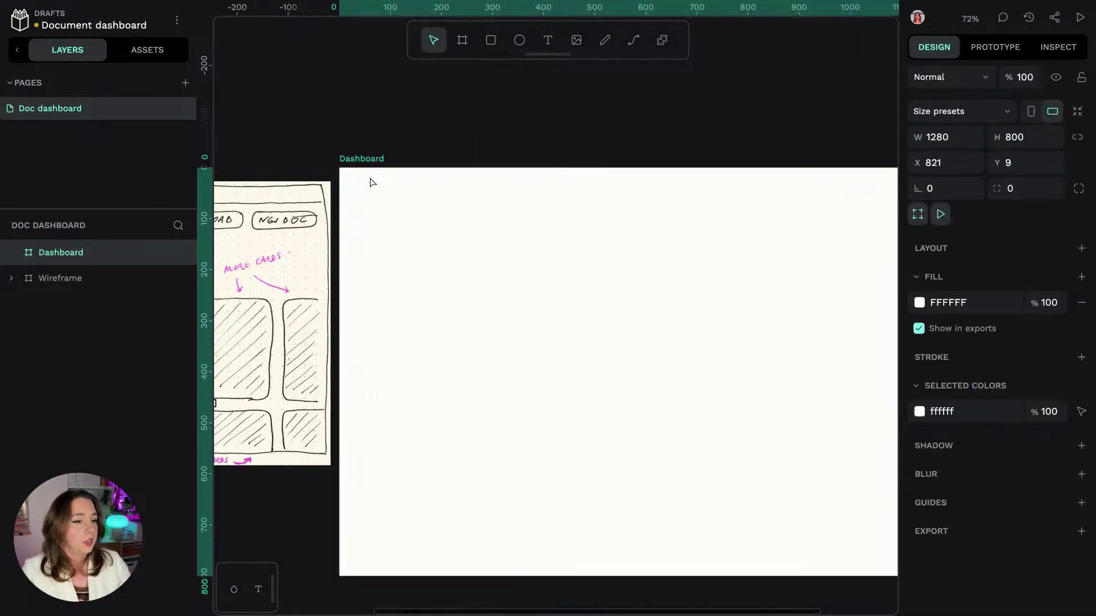
pyautogui.hscroll(5, 539, 108)
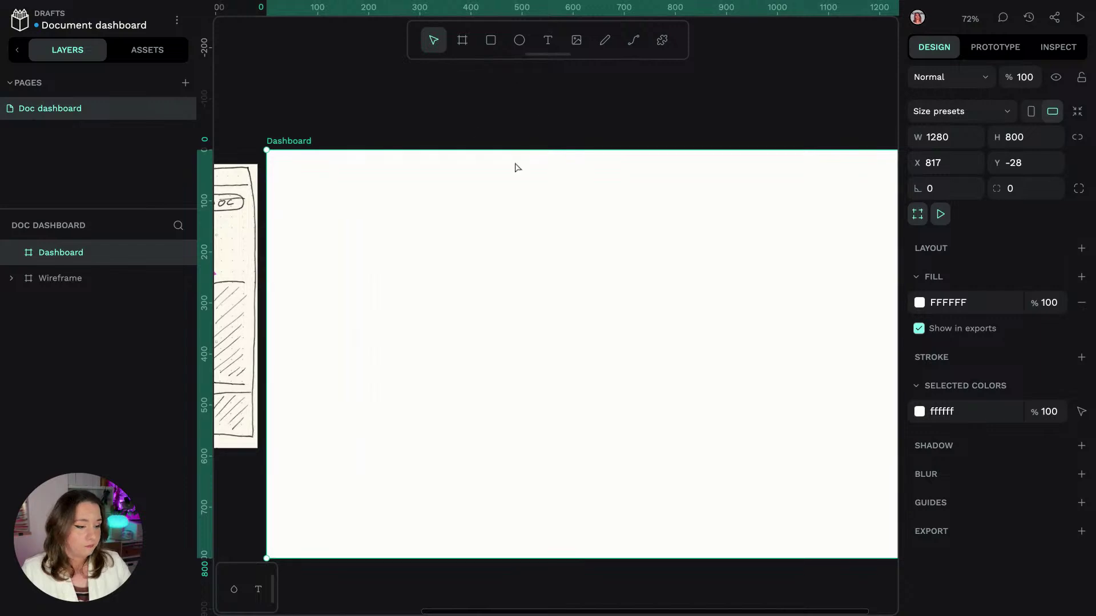
# Step: Fill the Dashboard board with the Background color of the Material Design 3 library, and deselect it
pyautogui.click(234, 589)
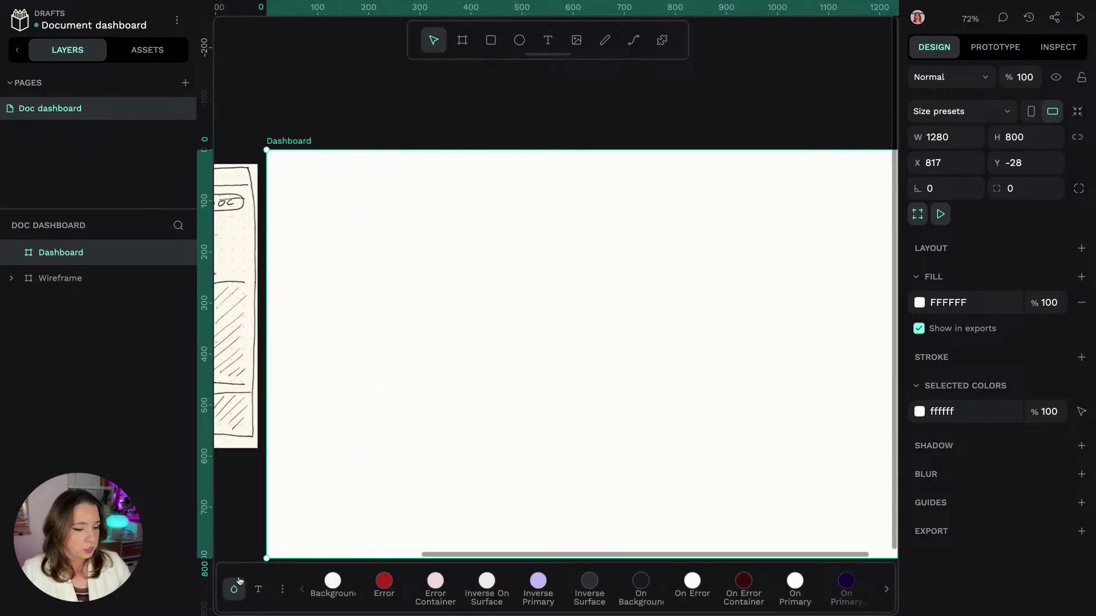
pyautogui.click(332, 581)
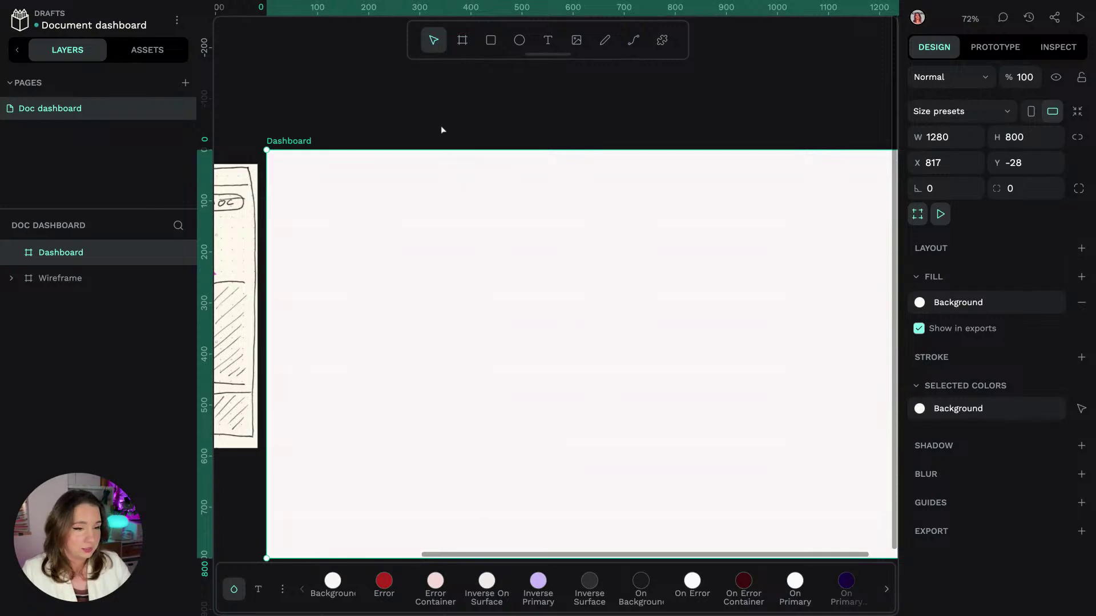
pyautogui.click(538, 129)
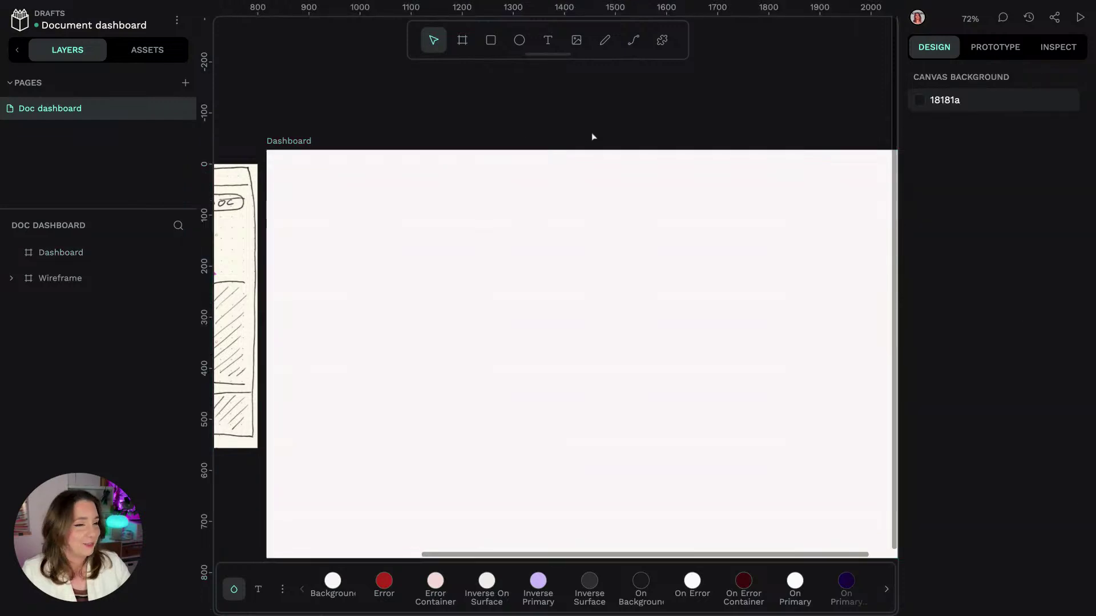
# Step: Add a flex layout to the Dashboard board and set its direction to column
pyautogui.hscroll(-5, 650, 119)
pyautogui.hscroll(-6, 378, 114)
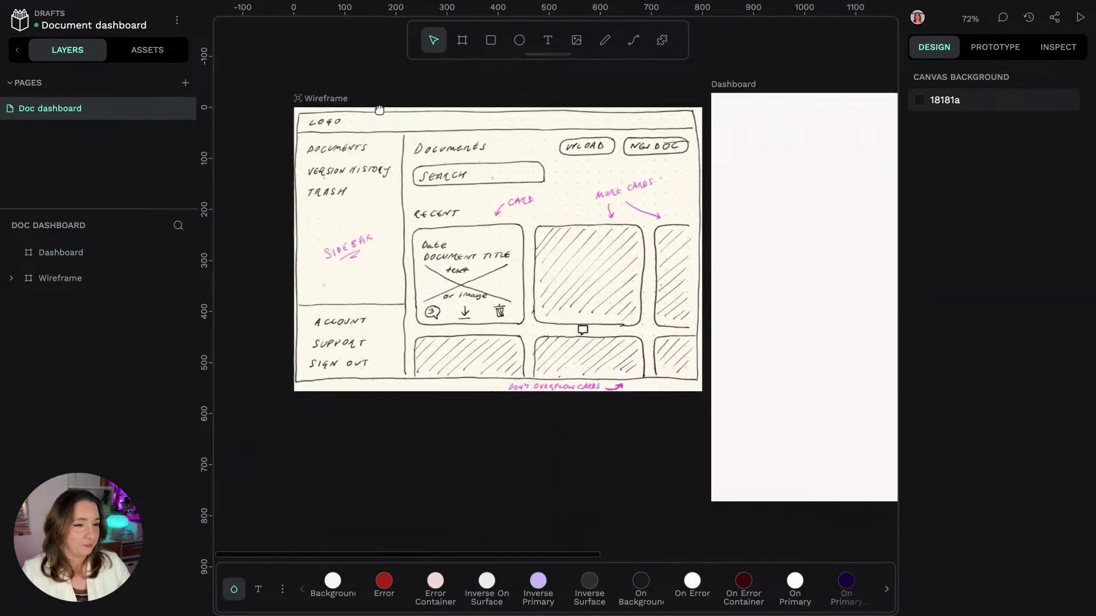
pyautogui.moveTo(380, 110); pyautogui.dragTo(378, 110)
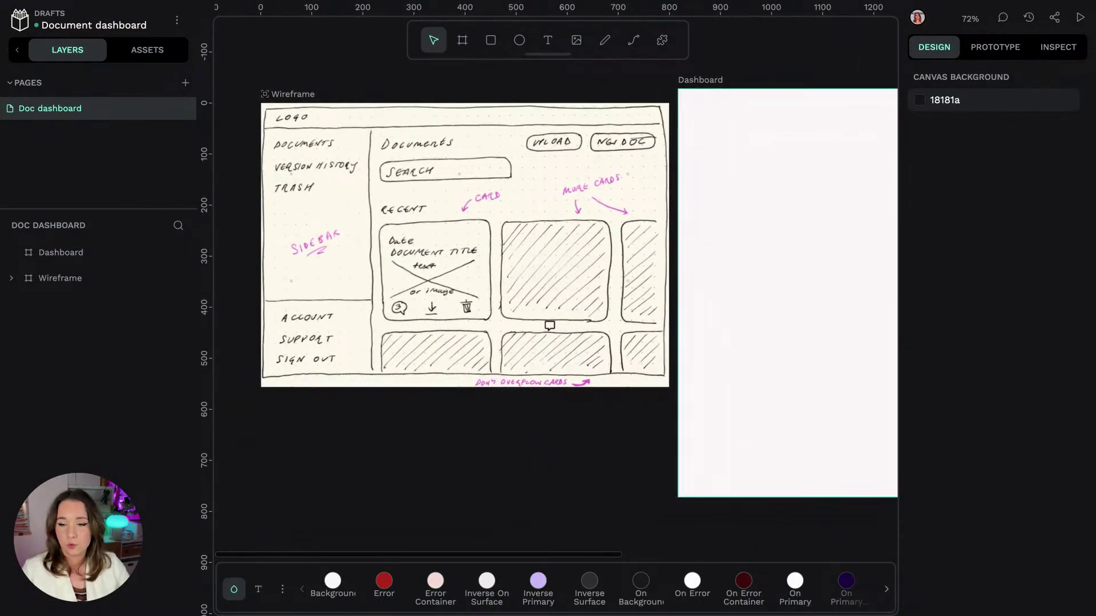
pyautogui.hscroll(10, 809, 46)
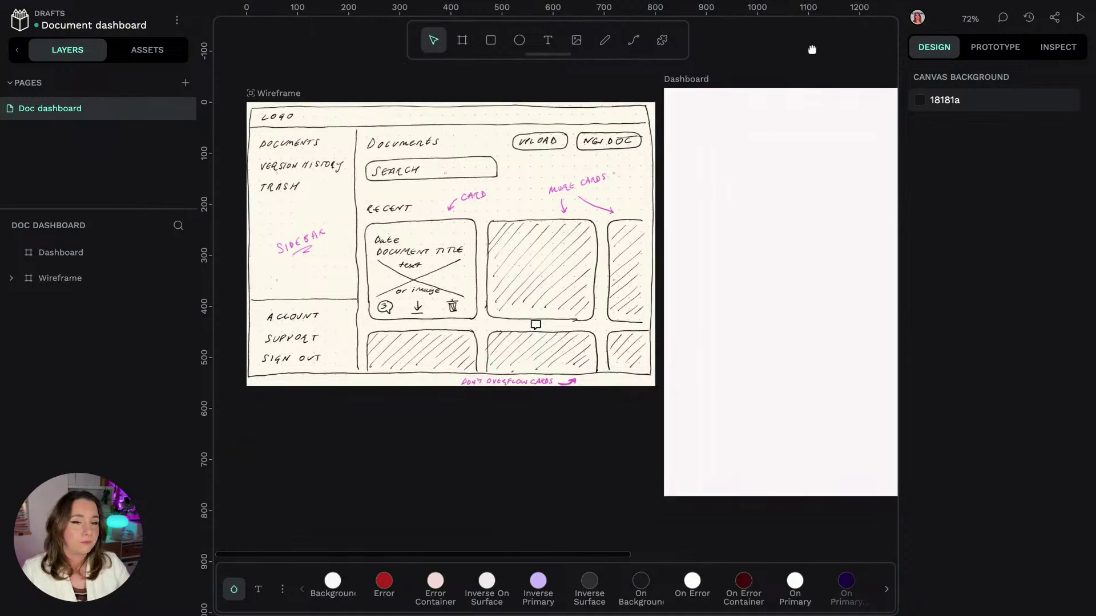
pyautogui.click(300, 107)
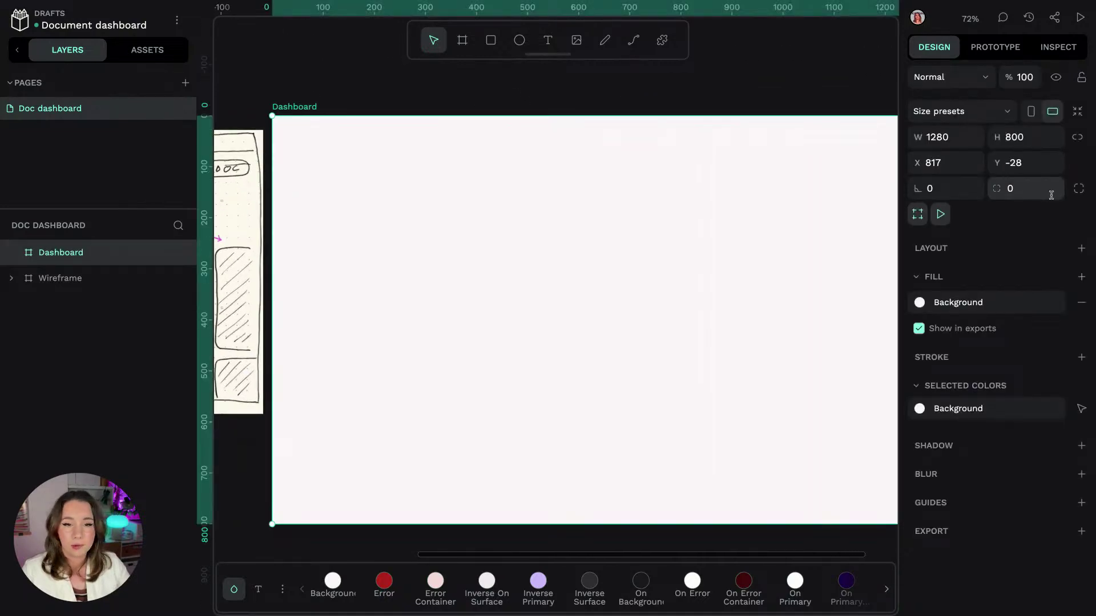
pyautogui.click(1081, 248)
pyautogui.click(1060, 275)
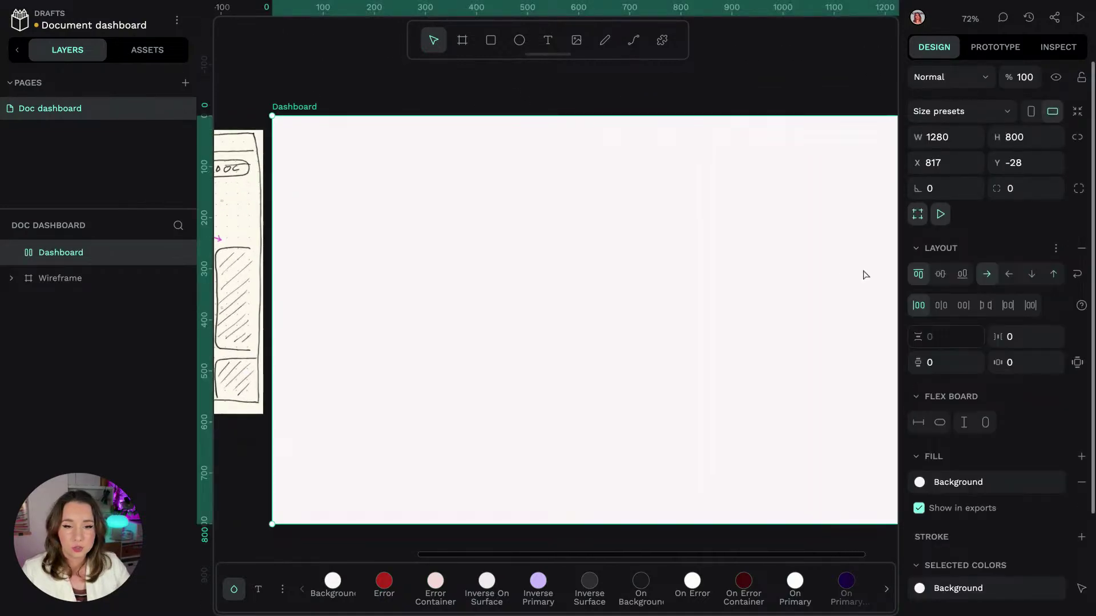
pyautogui.click(1032, 274)
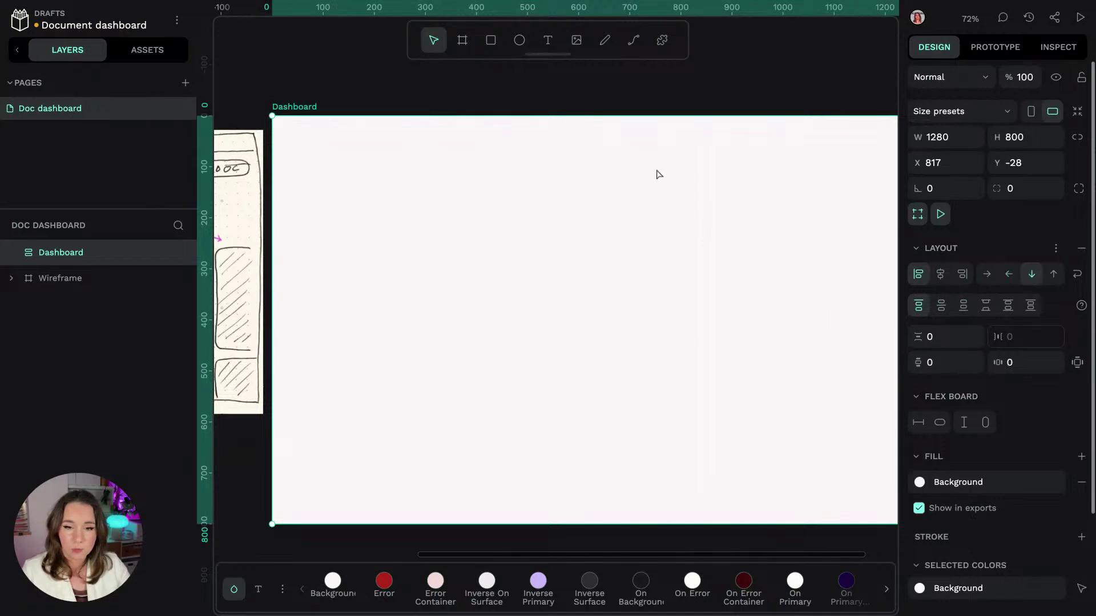
pyautogui.click(311, 80)
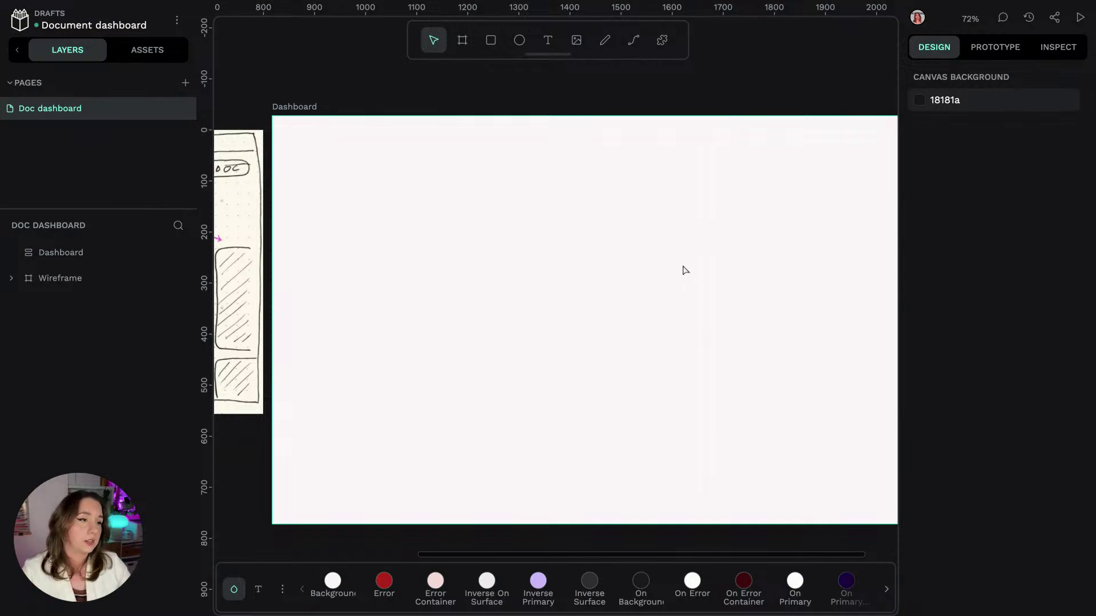
# Step: Compare the wireframe with the Material Design 3 component categories, and search the assets for "navigation"
pyautogui.hscroll(-3, 258, 52)
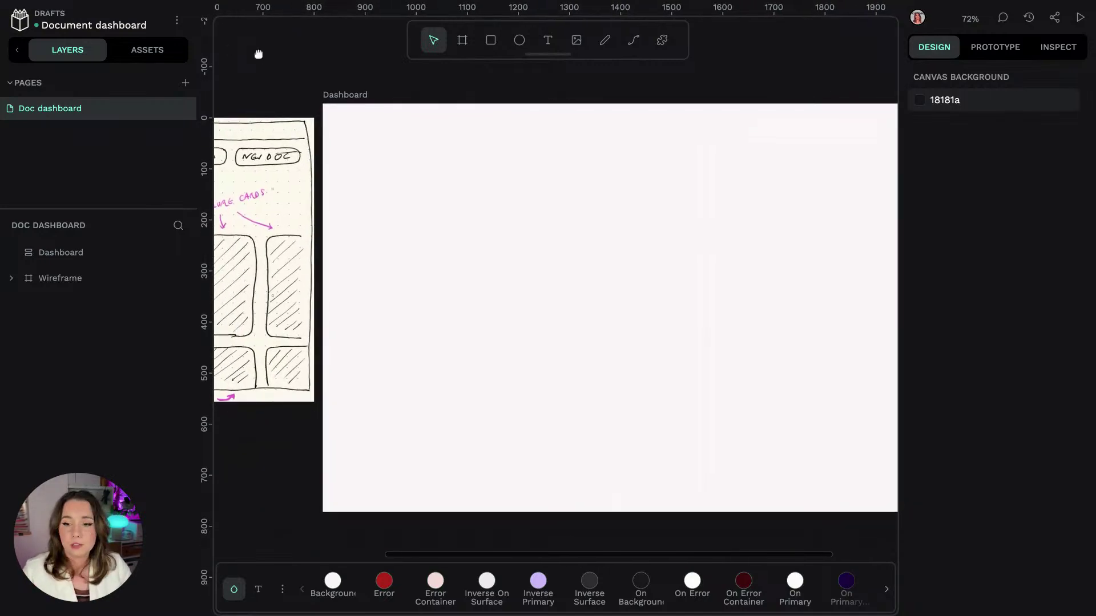
pyautogui.hscroll(-3, 258, 52)
pyautogui.moveTo(227, 342)
pyautogui.mouseDown()
pyautogui.moveTo(269, 357)
pyautogui.moveTo(411, 368)
pyautogui.mouseUp()
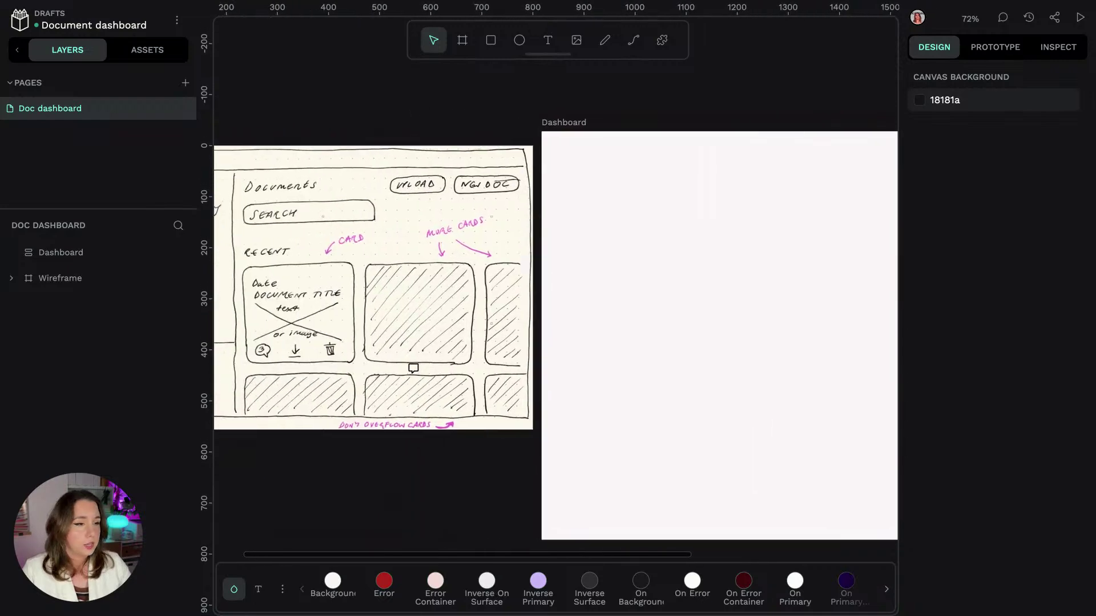
pyautogui.hscroll(-5, 411, 188)
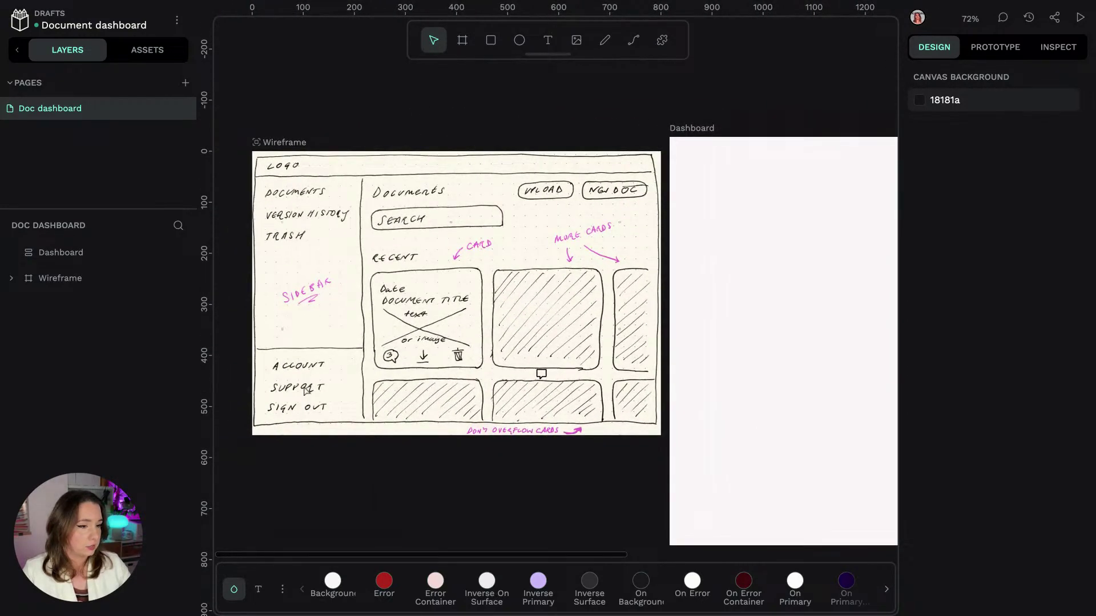
pyautogui.click(147, 51)
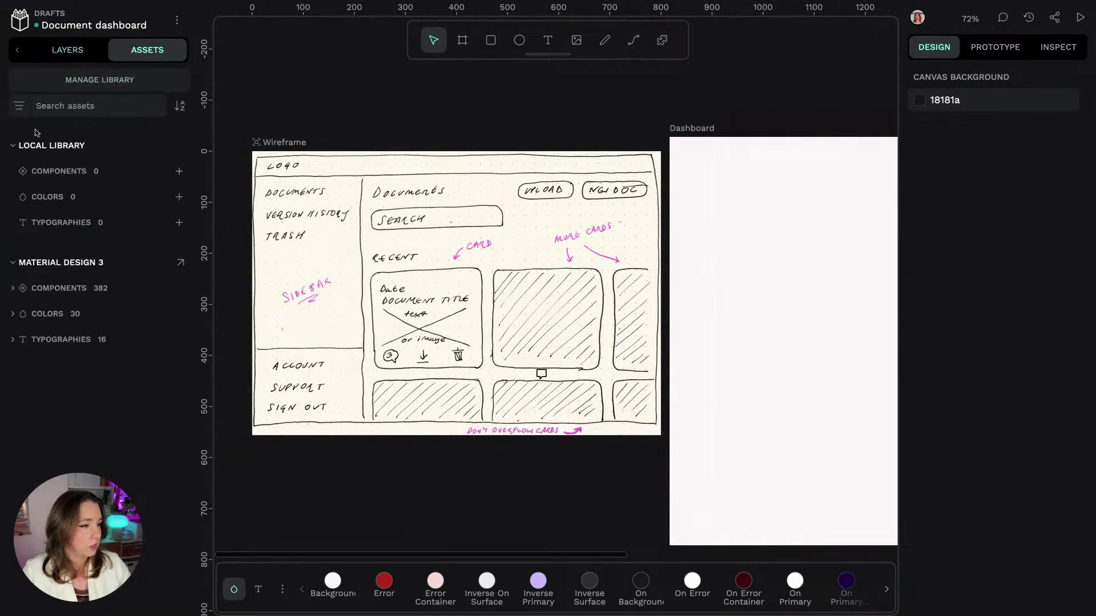
pyautogui.click(59, 289)
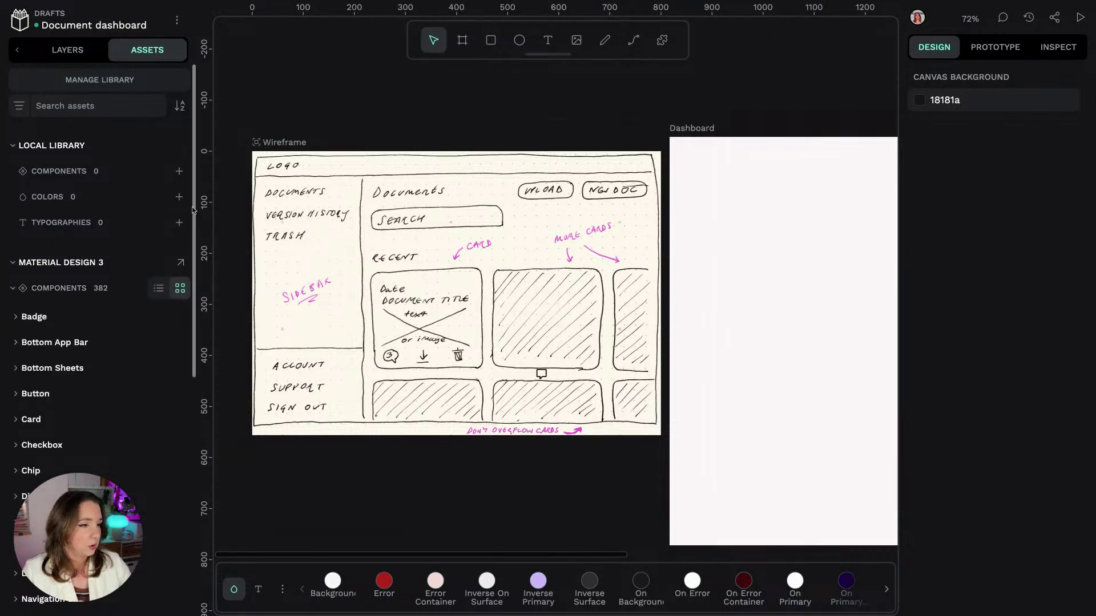
pyautogui.scroll(-5, 191, 240)
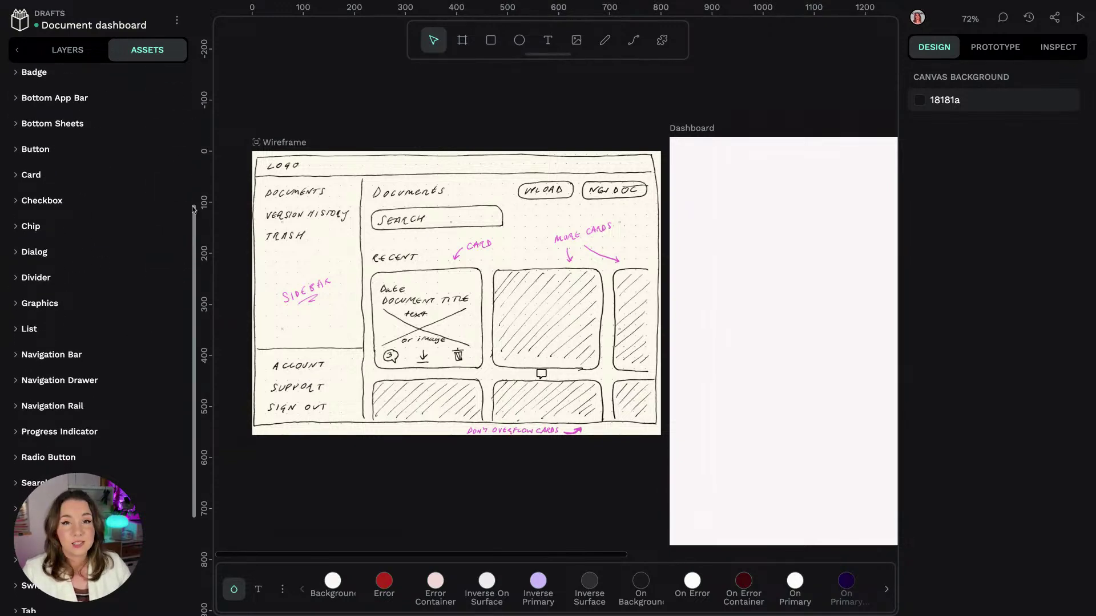
pyautogui.scroll(3, 193, 209)
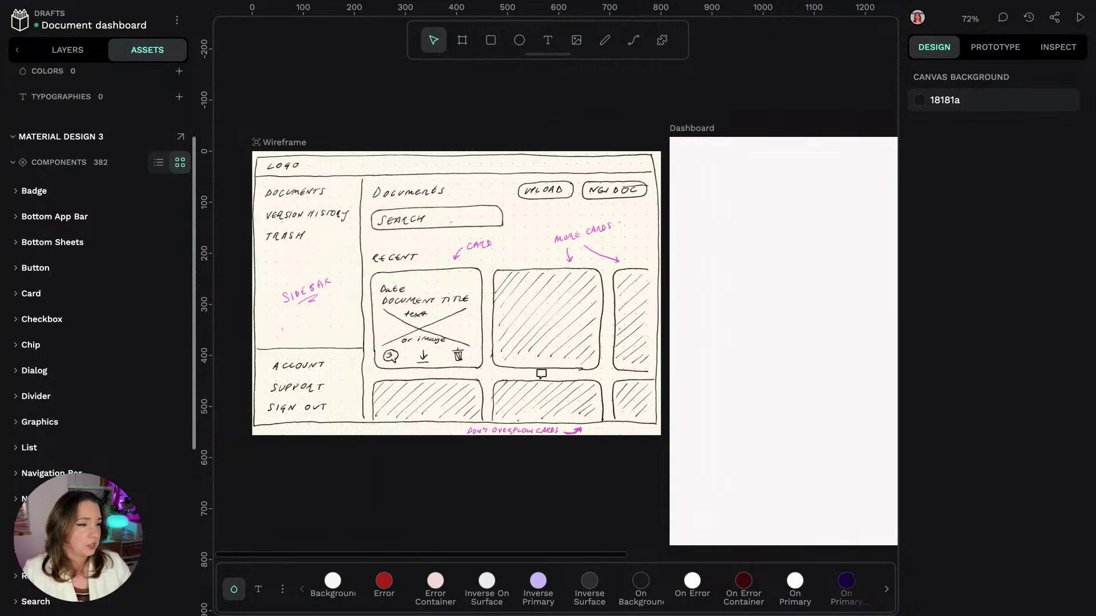
pyautogui.scroll(3, 193, 209)
pyautogui.click(98, 100)
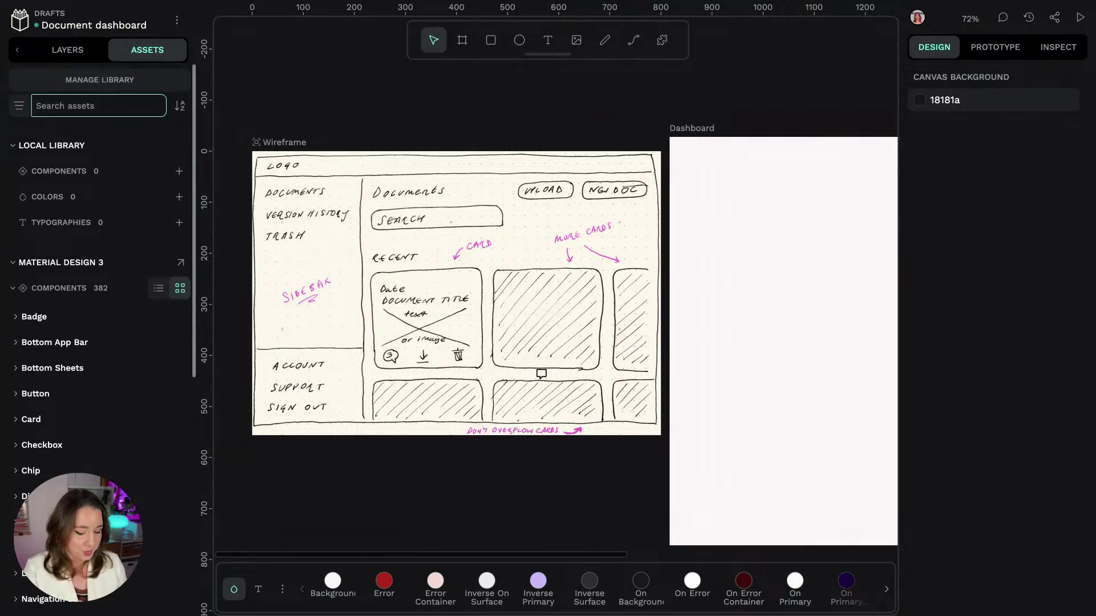
pyautogui.write('navigation')
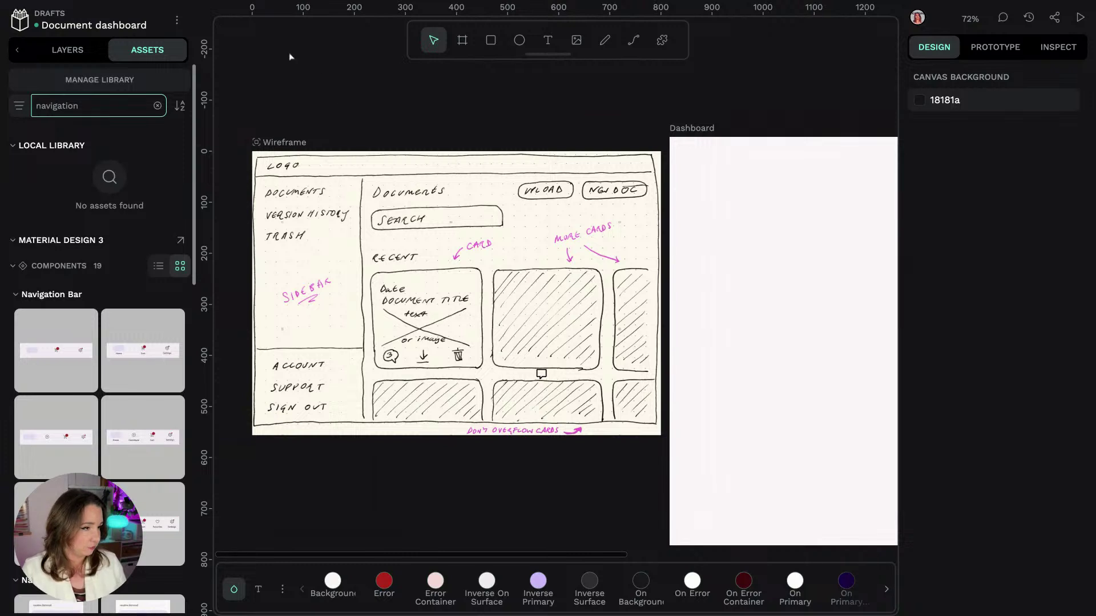
# Step: Place the Standard Navigation Drawer component on the Dashboard board and deselect it
pyautogui.scroll(-5, 197, 96)
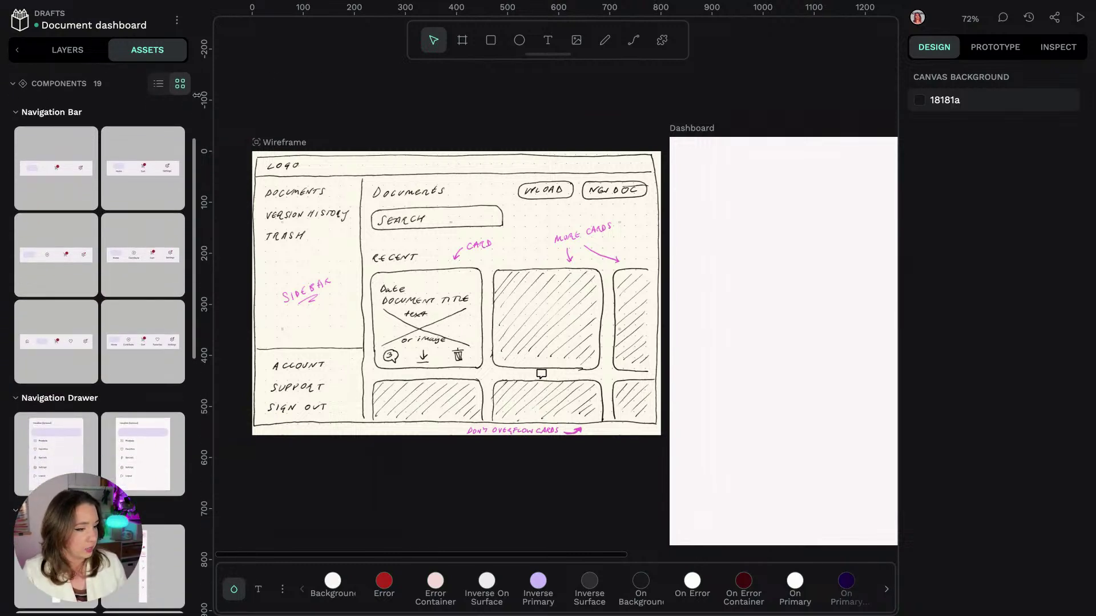
pyautogui.scroll(-1, 197, 96)
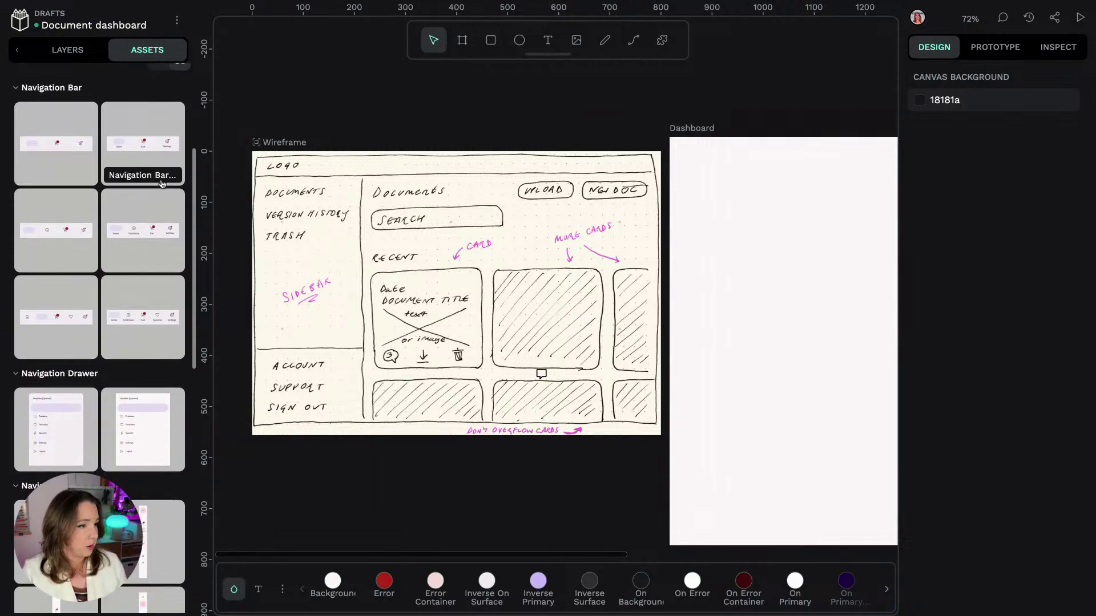
pyautogui.scroll(-4, 194, 261)
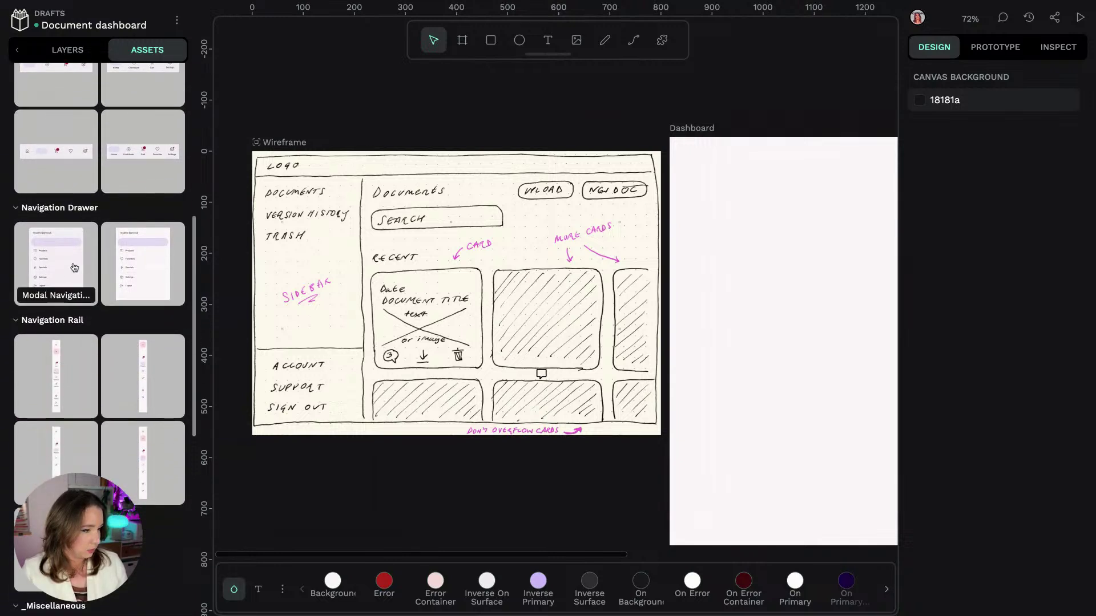
pyautogui.click(148, 268)
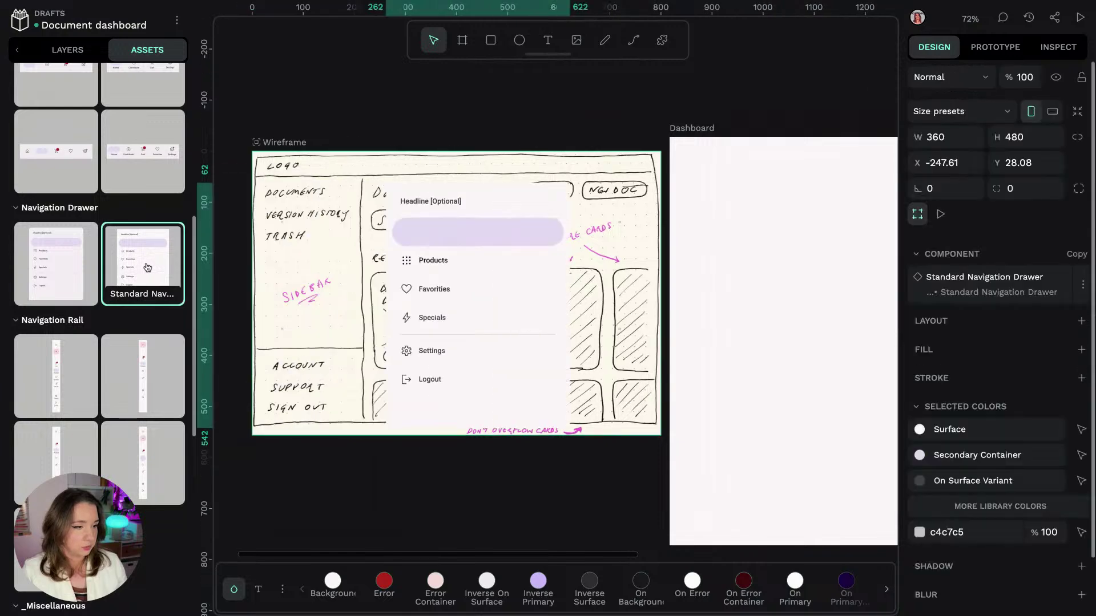
pyautogui.moveTo(147, 267); pyautogui.dragTo(765, 269)
pyautogui.click(842, 69)
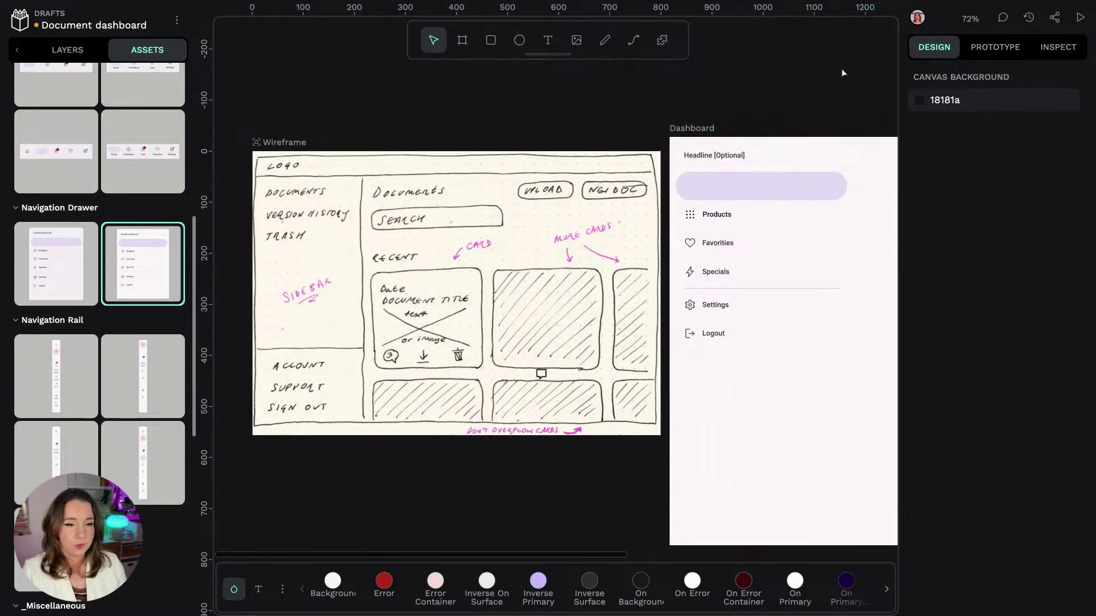
# Step: Hide the optional headline layer of the navigation drawer on the Dashboard board, and collapse that layer
pyautogui.hscroll(5, 841, 73)
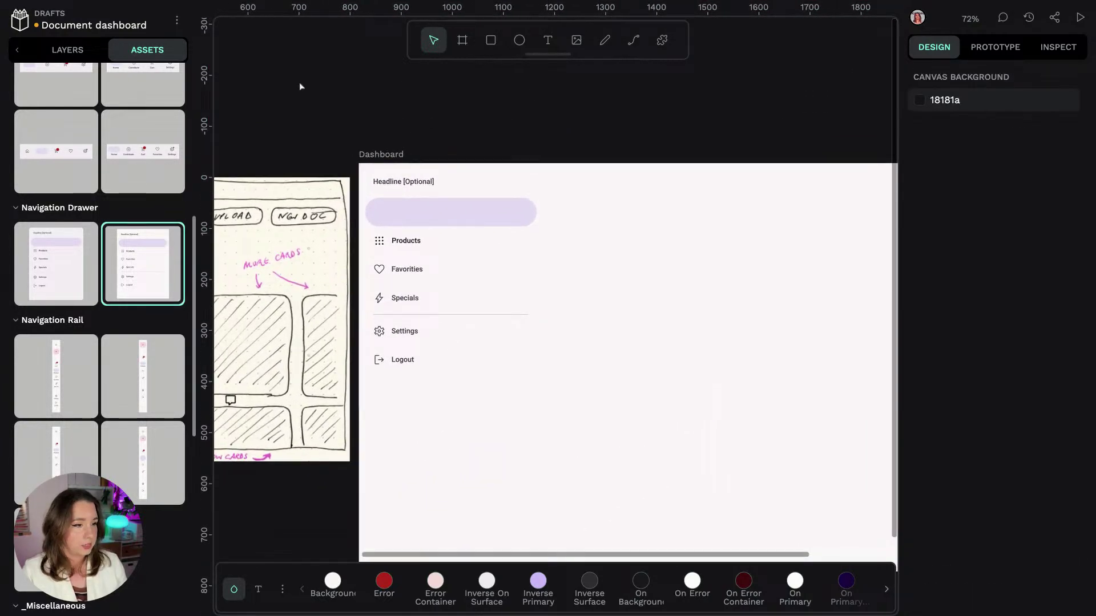
pyautogui.hscroll(-5, 260, 75)
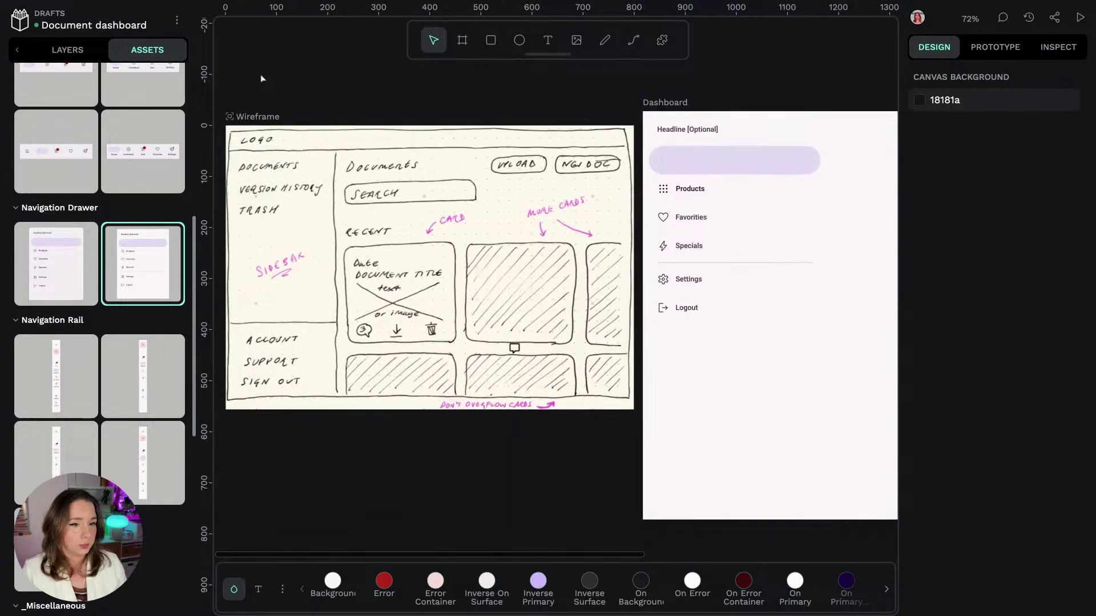
pyautogui.hscroll(-1, 261, 74)
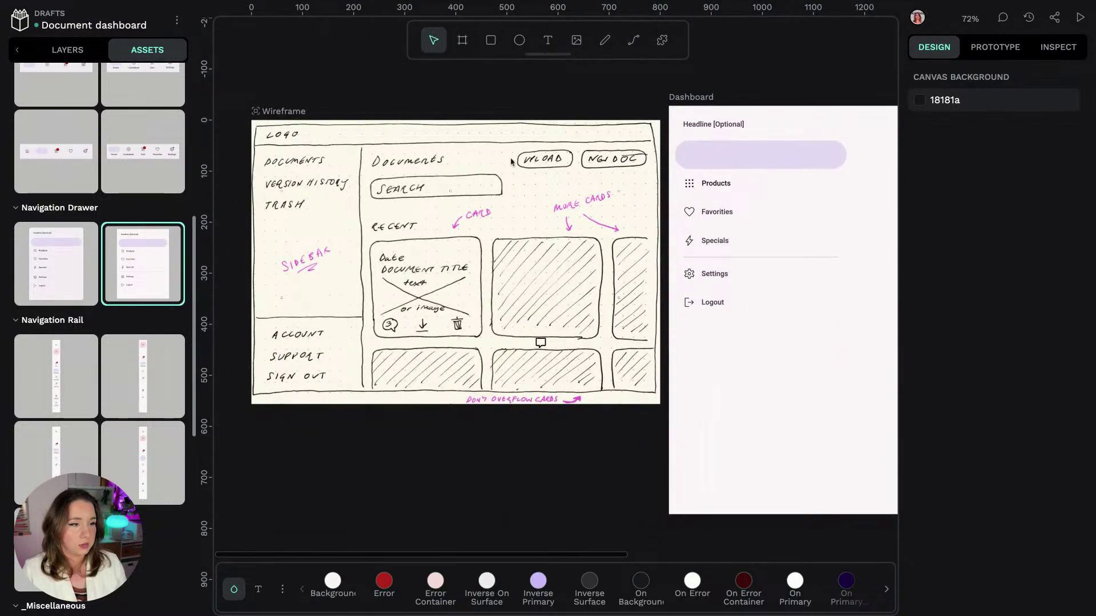
pyautogui.click(724, 125)
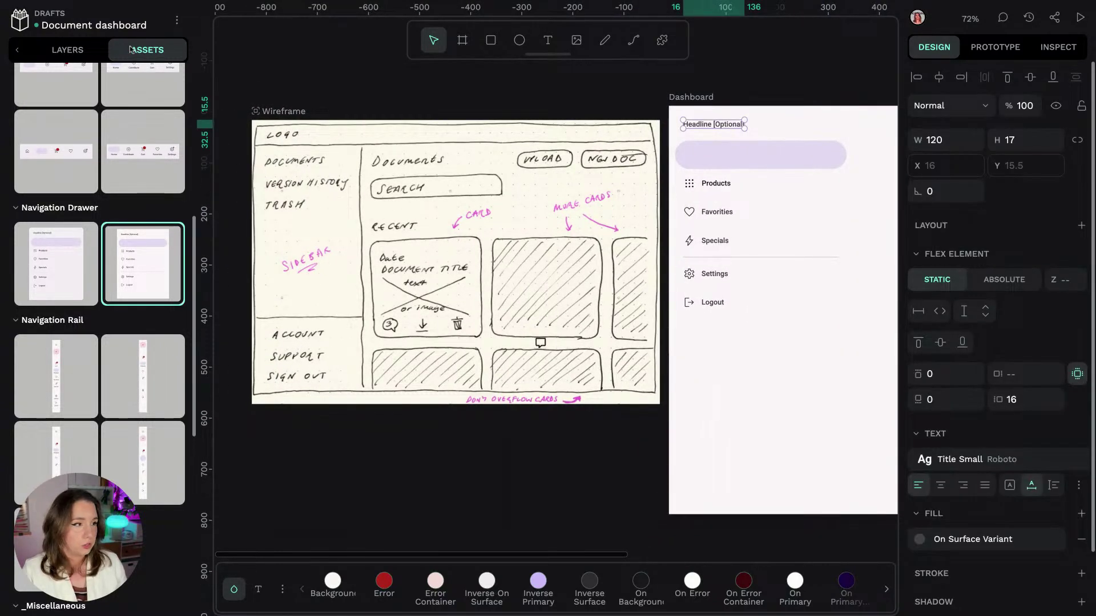
pyautogui.click(68, 50)
pyautogui.click(115, 285)
pyautogui.click(136, 331)
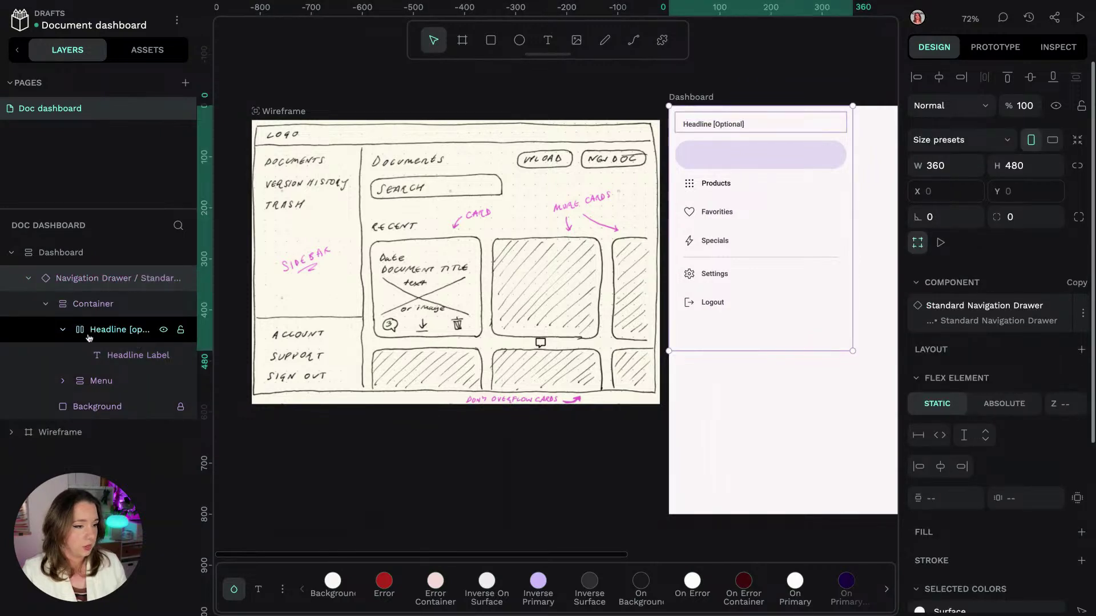
pyautogui.click(163, 331)
pyautogui.click(90, 307)
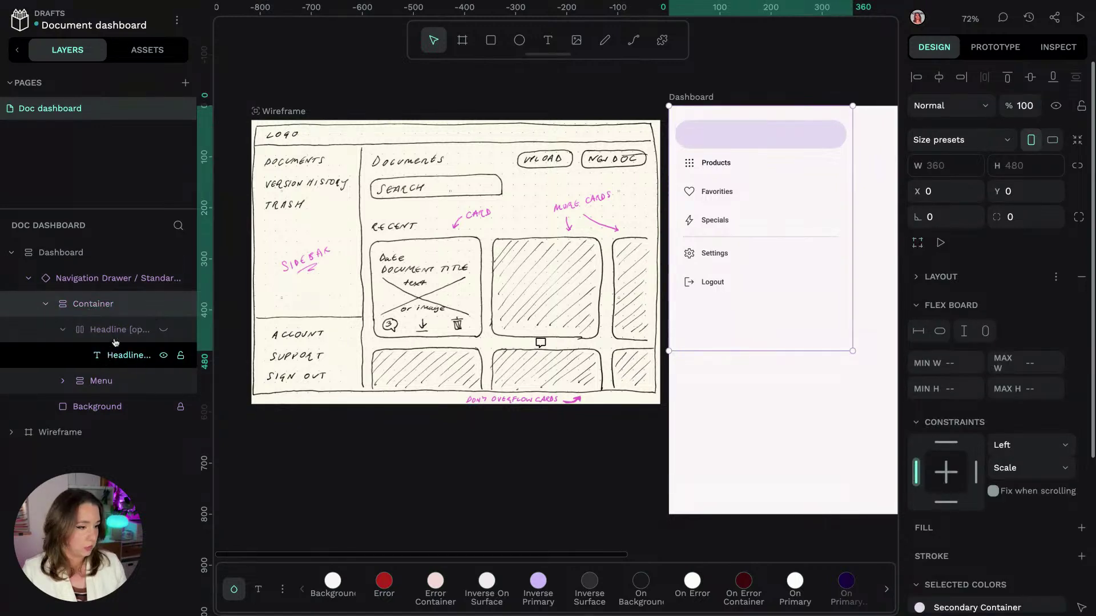
pyautogui.click(63, 330)
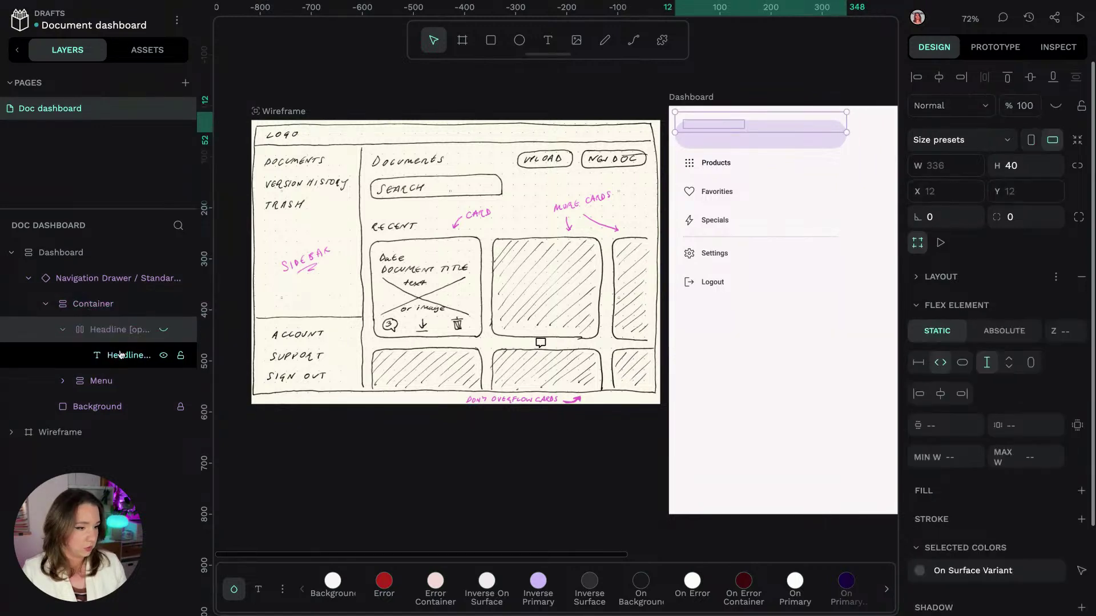
pyautogui.click(63, 331)
# Step: Expand the navigation drawer's Menu layer and hide its first menu item, the highlighted entry above Products
pyautogui.click(103, 380)
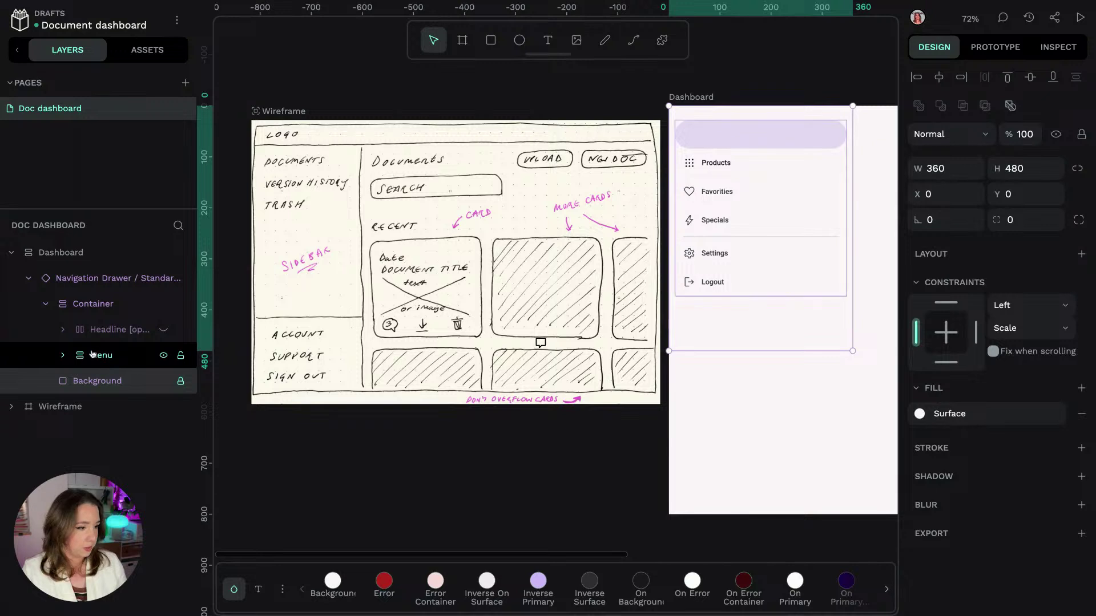
pyautogui.click(91, 355)
pyautogui.click(63, 355)
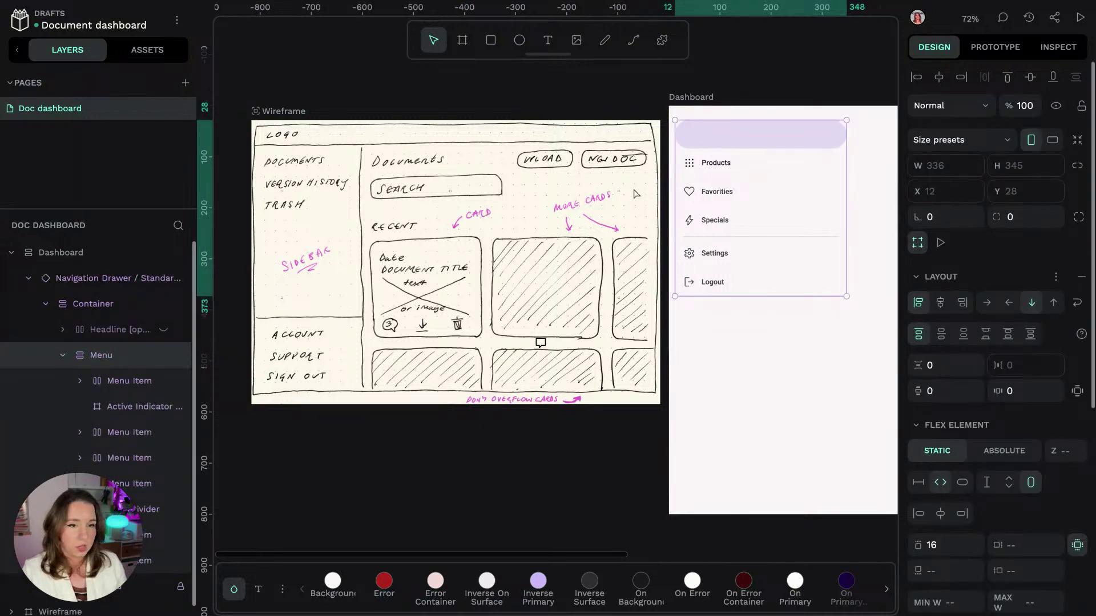
pyautogui.click(63, 355)
pyautogui.click(63, 355)
pyautogui.click(116, 382)
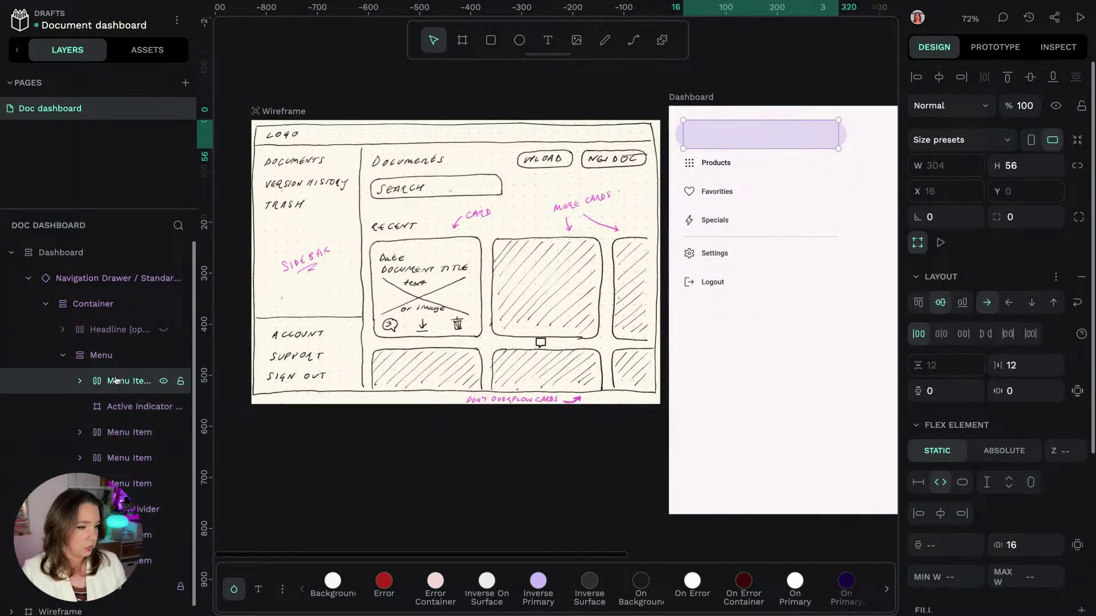
pyautogui.click(165, 381)
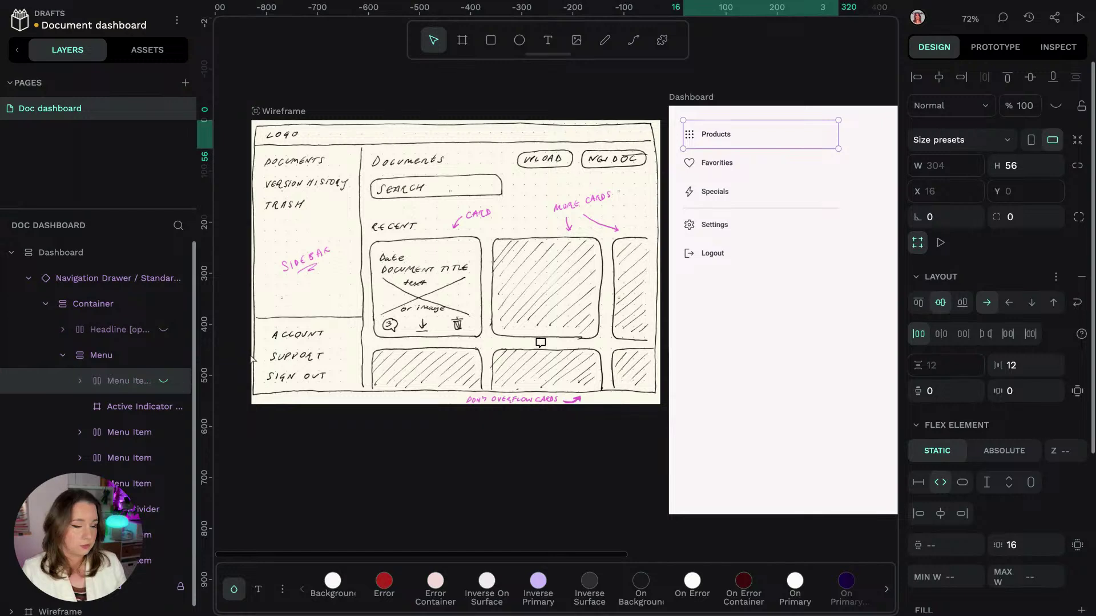
# Step: Replace the drawer labels Products and Favorities with Documents and Version History
pyautogui.click(721, 137)
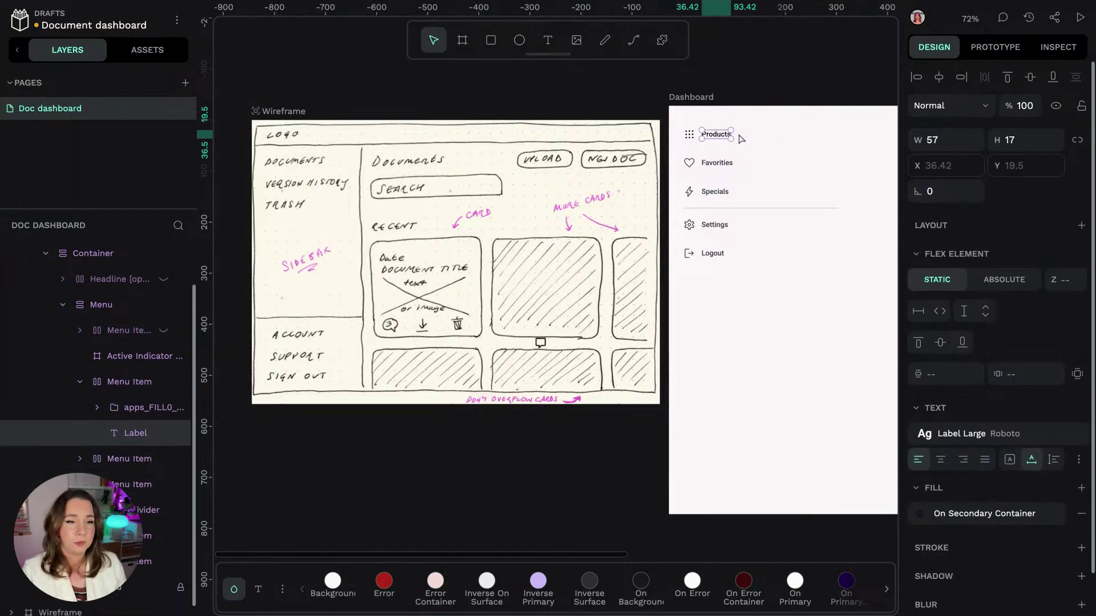
pyautogui.press('Return')
pyautogui.write('Documents')
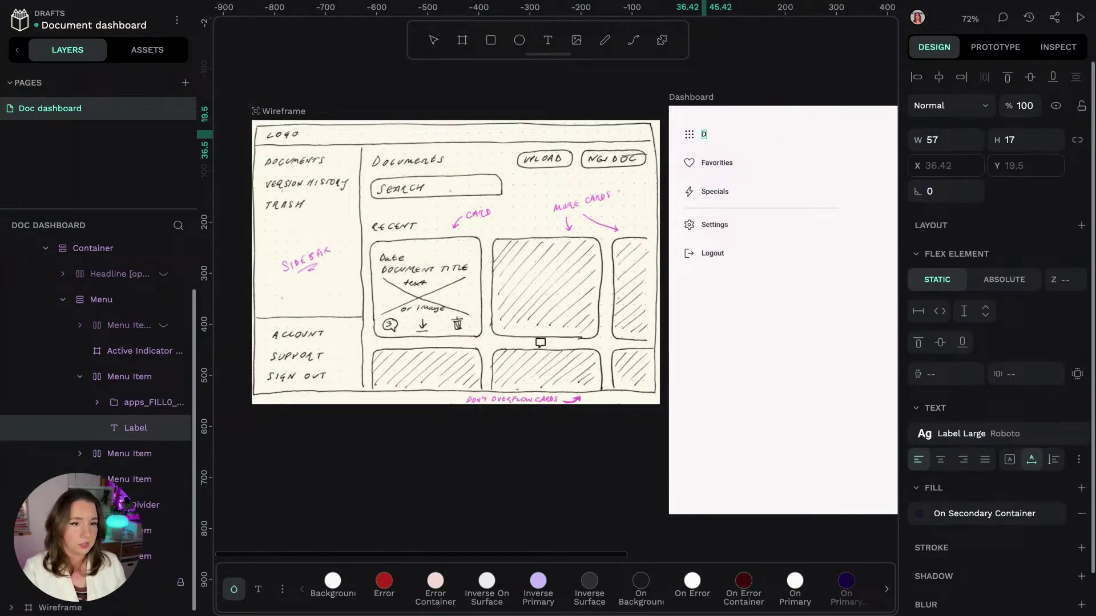
pyautogui.click(730, 166)
pyautogui.press('Return')
pyautogui.write('Version History')
# Step: Replace the drawer label Specials with Trash
pyautogui.click(716, 193)
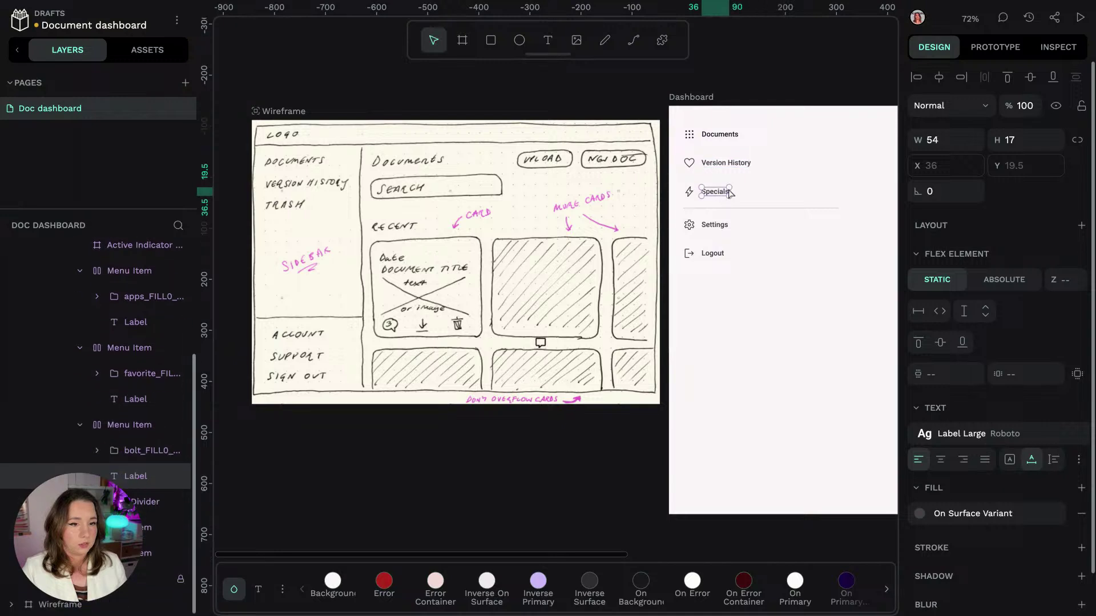
pyautogui.press('Return')
pyautogui.write('Trash')
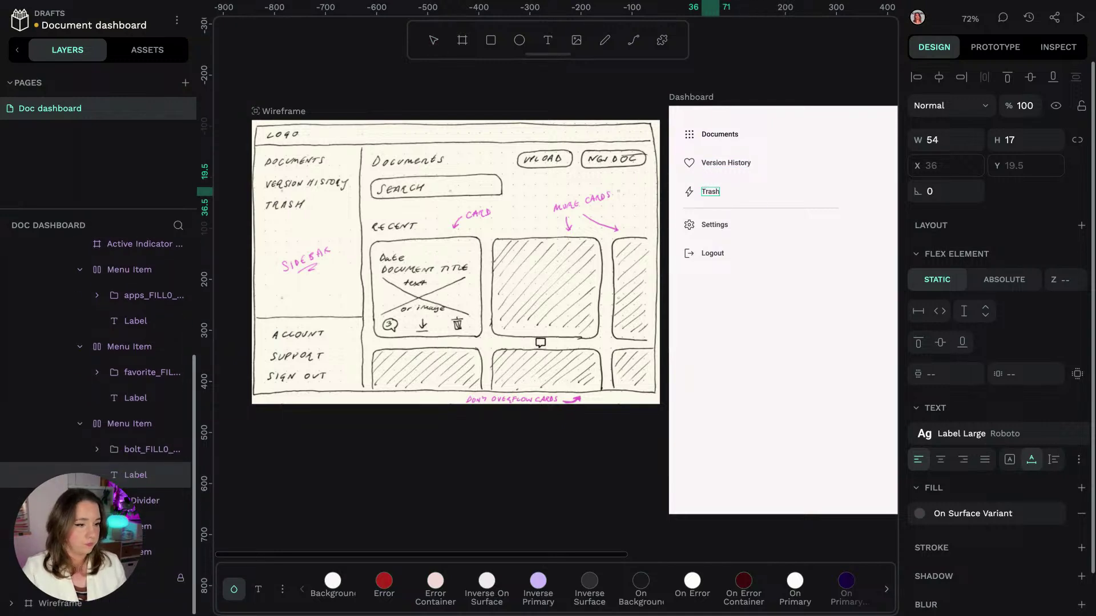
pyautogui.click(721, 228)
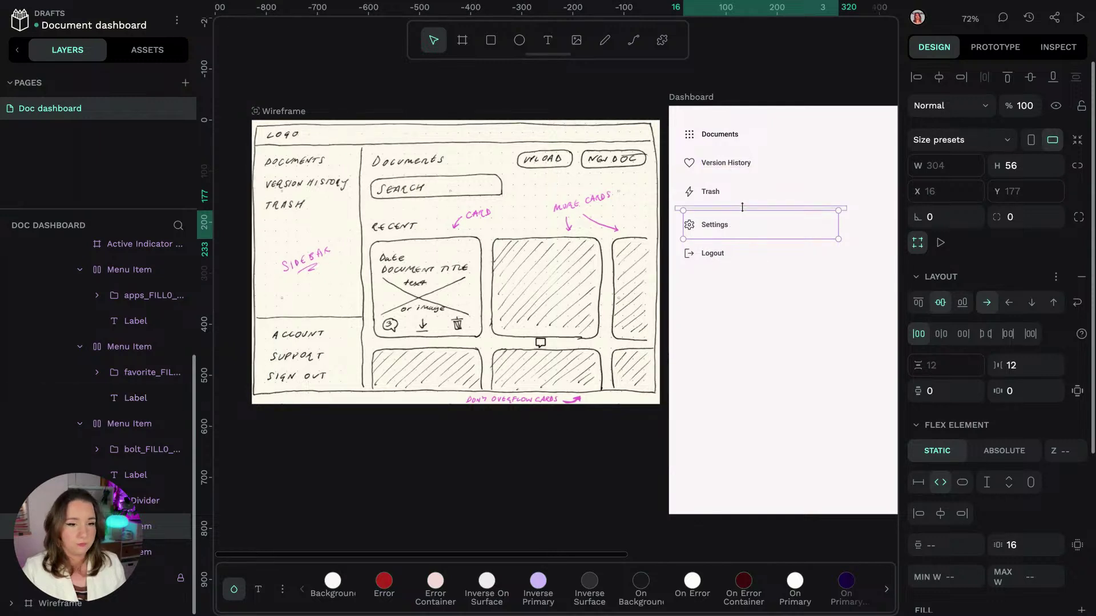
# Step: Detach the navigation drawer on the Dashboard board from its Standard Navigation Drawer component
pyautogui.scroll(5, 117, 343)
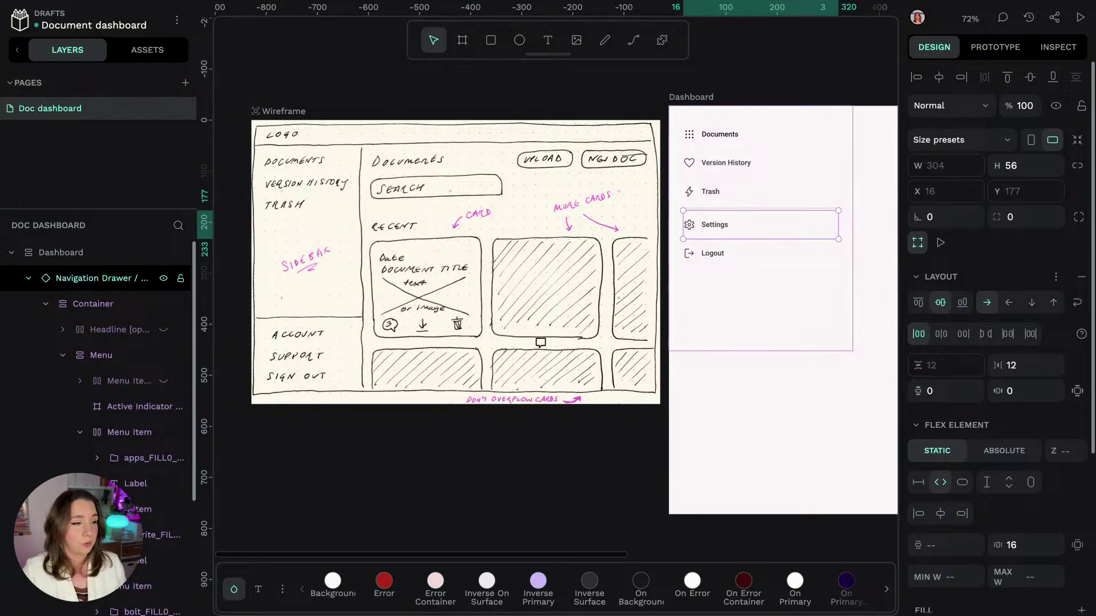
pyautogui.click(103, 278)
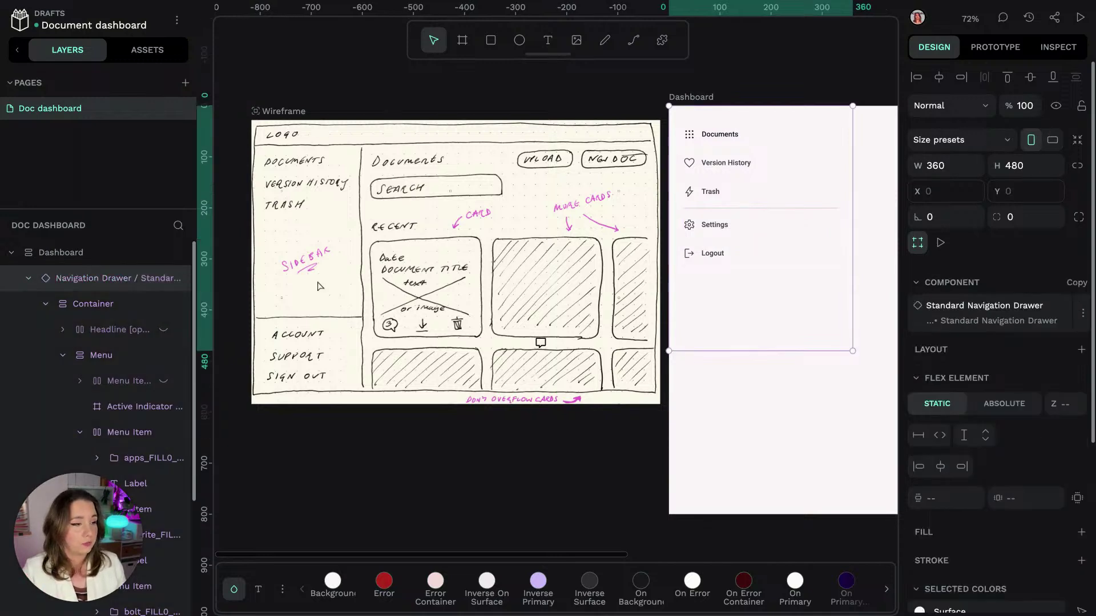
pyautogui.rightClick(104, 281)
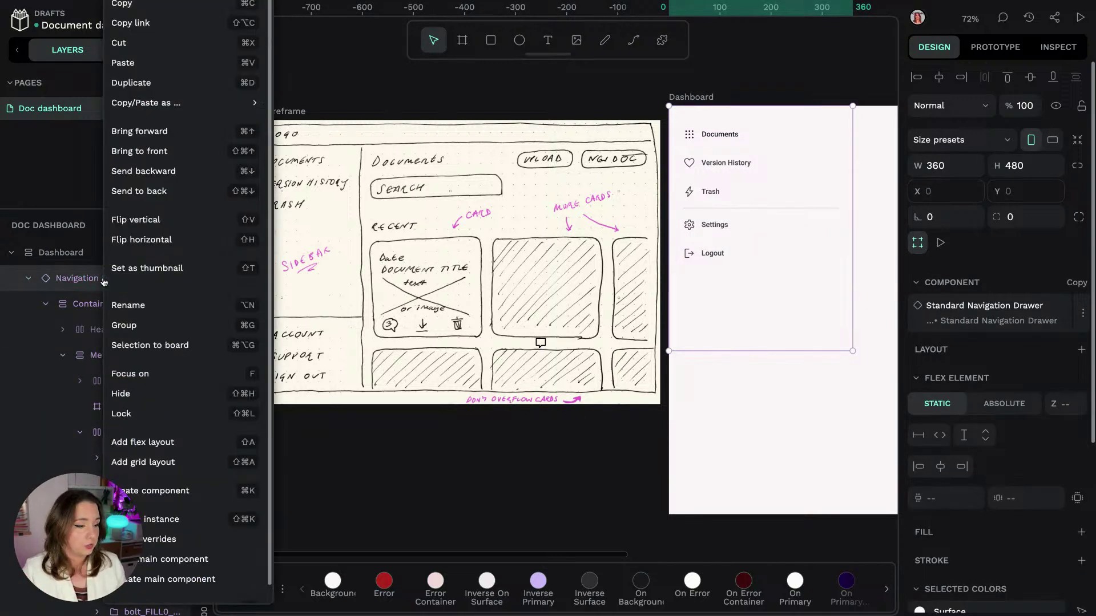
pyautogui.click(149, 517)
# Step: Duplicate the Settings menu item below the divider and change the upper copy's label to Account
pyautogui.click(714, 225)
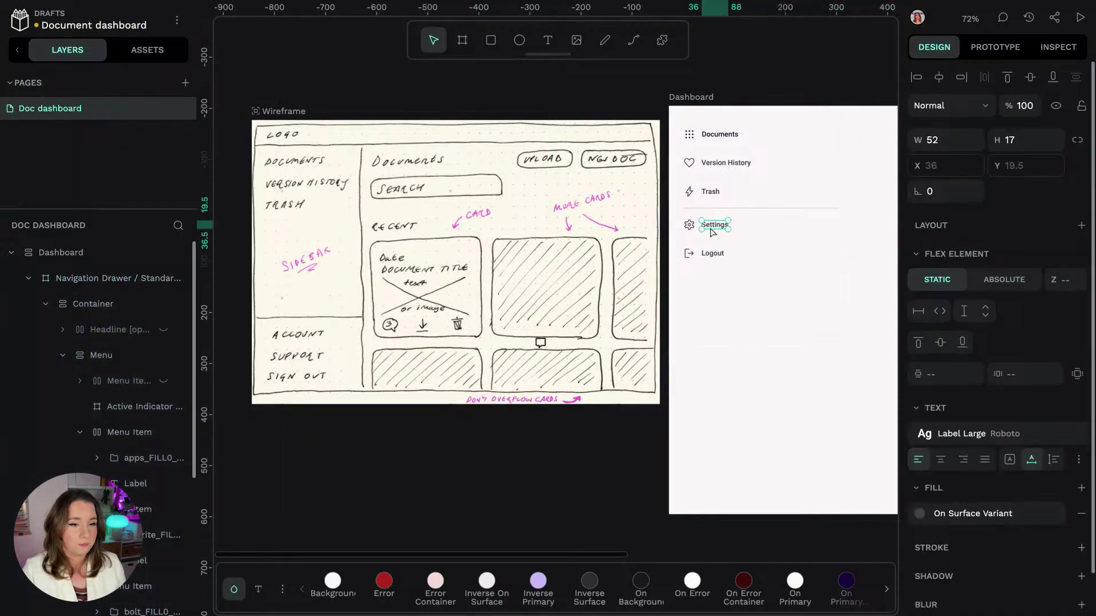
pyautogui.click(144, 480)
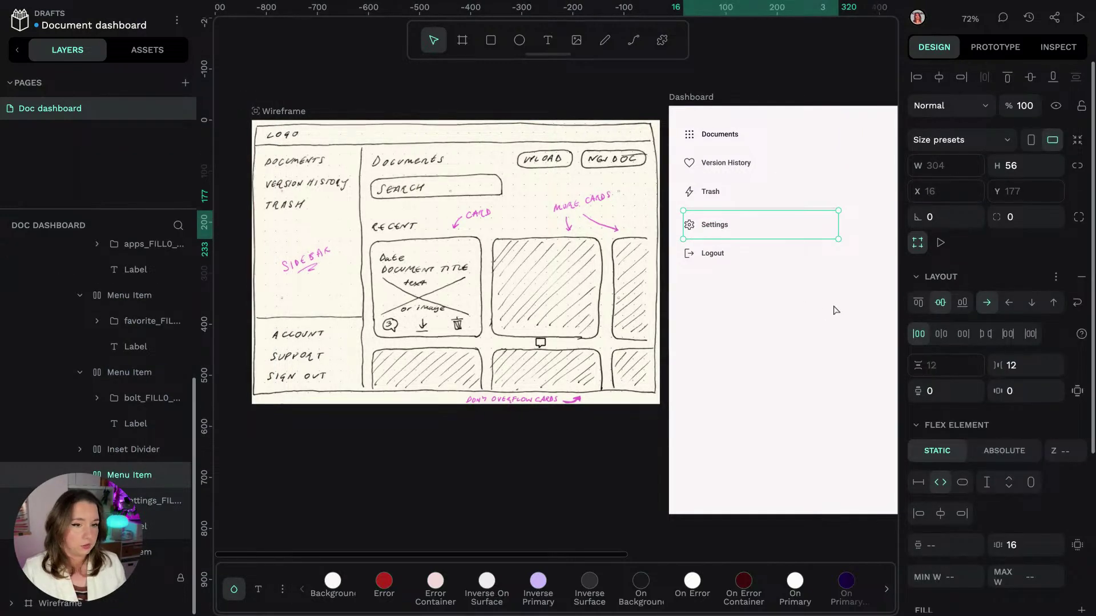
pyautogui.hotkey('ctrl', 'd')
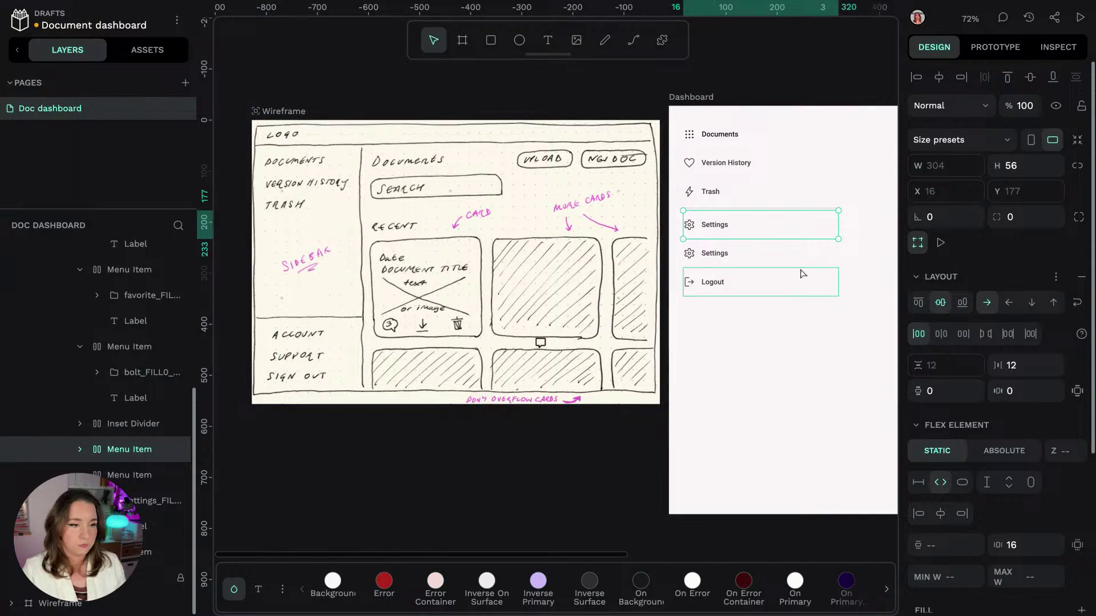
pyautogui.click(715, 227)
pyautogui.doubleClick(715, 227)
pyautogui.write('A')
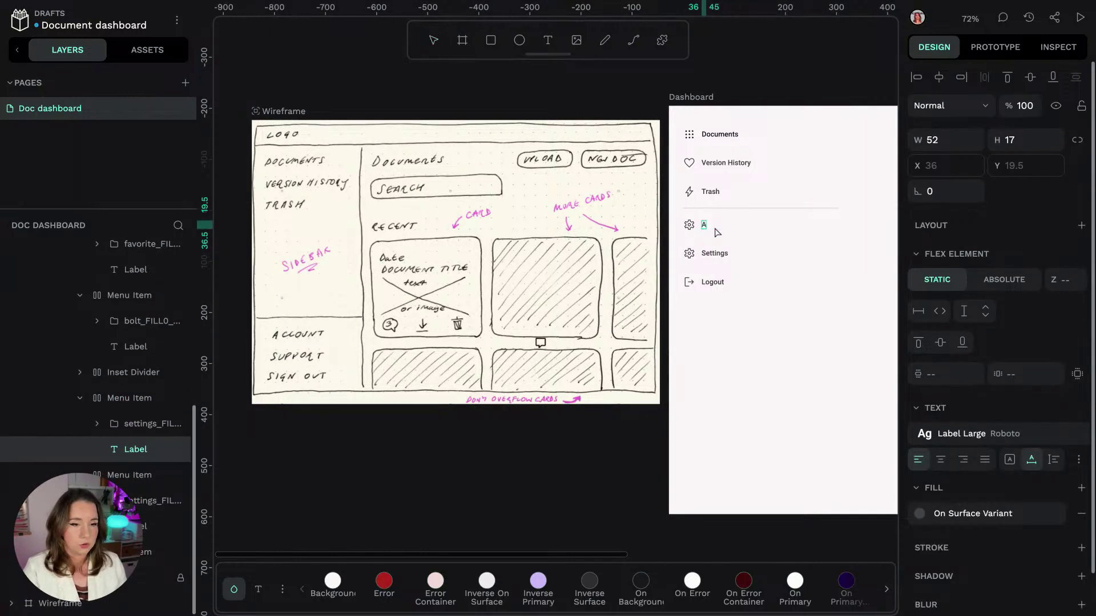
pyautogui.write('ccount')
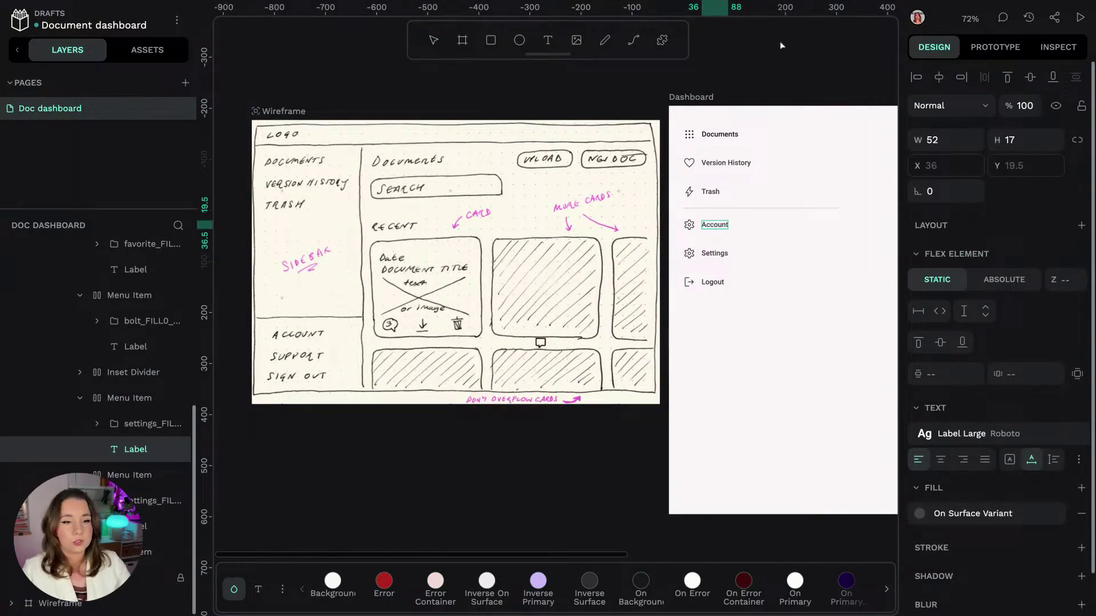
pyautogui.press('Escape')
pyautogui.click(823, 64)
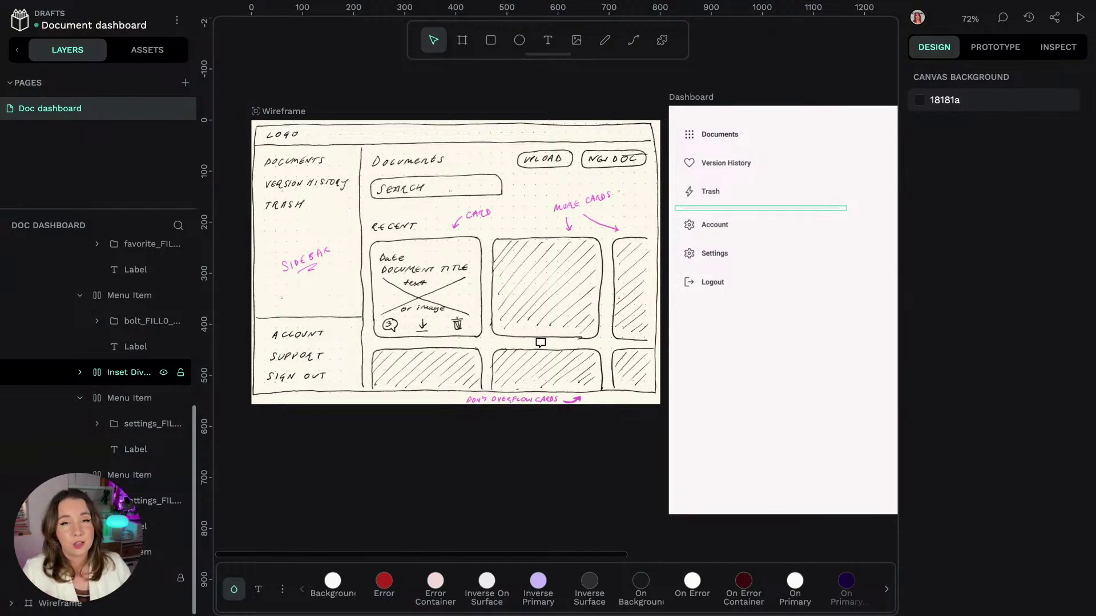
# Step: Wrap the hidden menu item, the active indicator and the Documents, Version History and Trash items together in a flex layout
pyautogui.scroll(5, 69, 399)
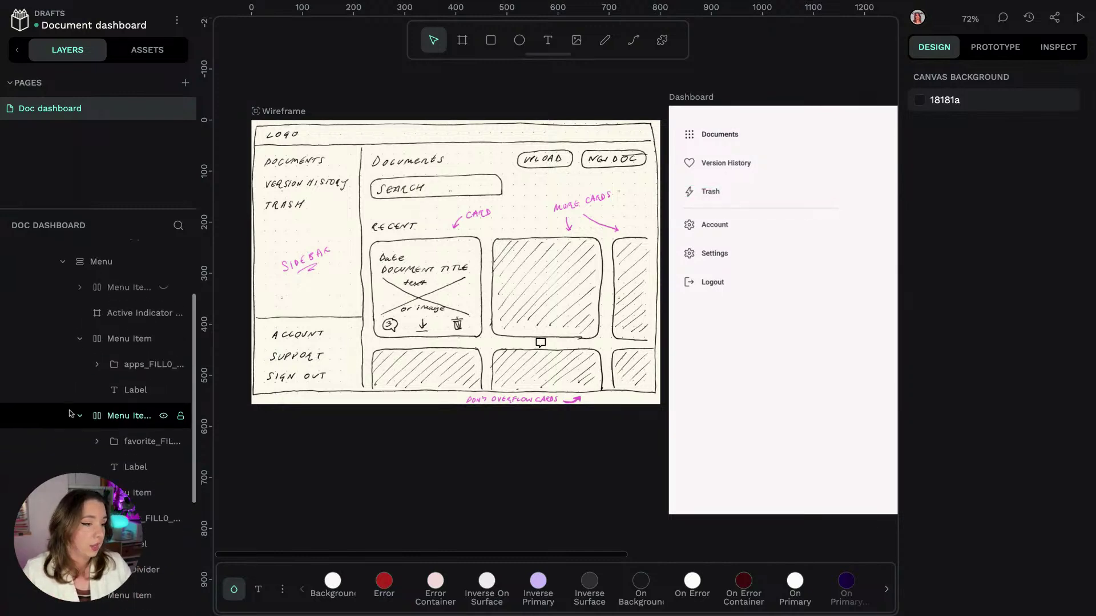
pyautogui.scroll(1, 74, 400)
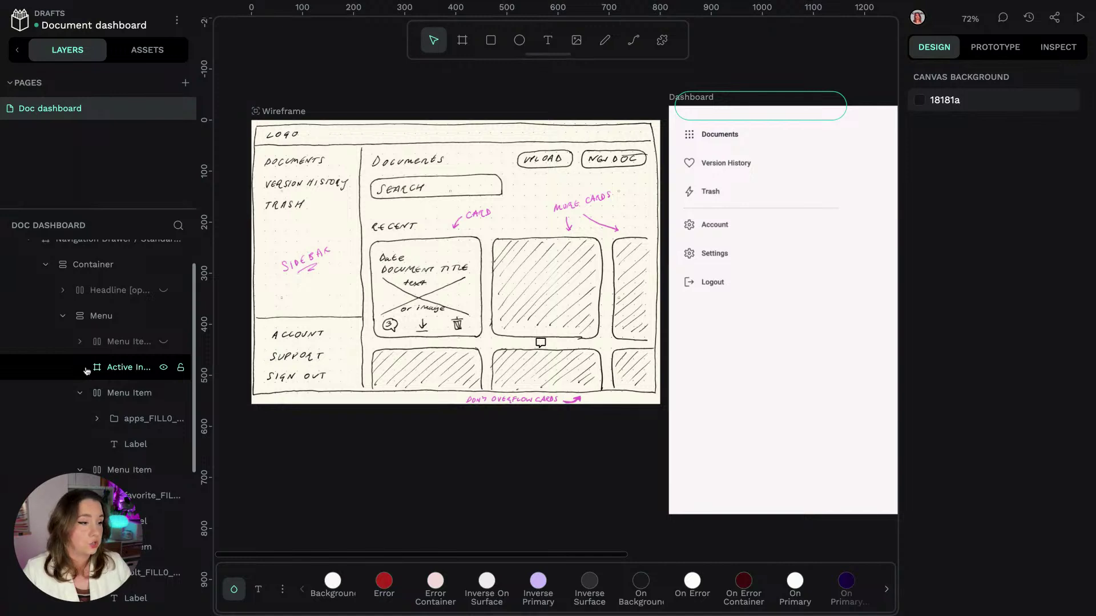
pyautogui.click(80, 393)
pyautogui.click(80, 420)
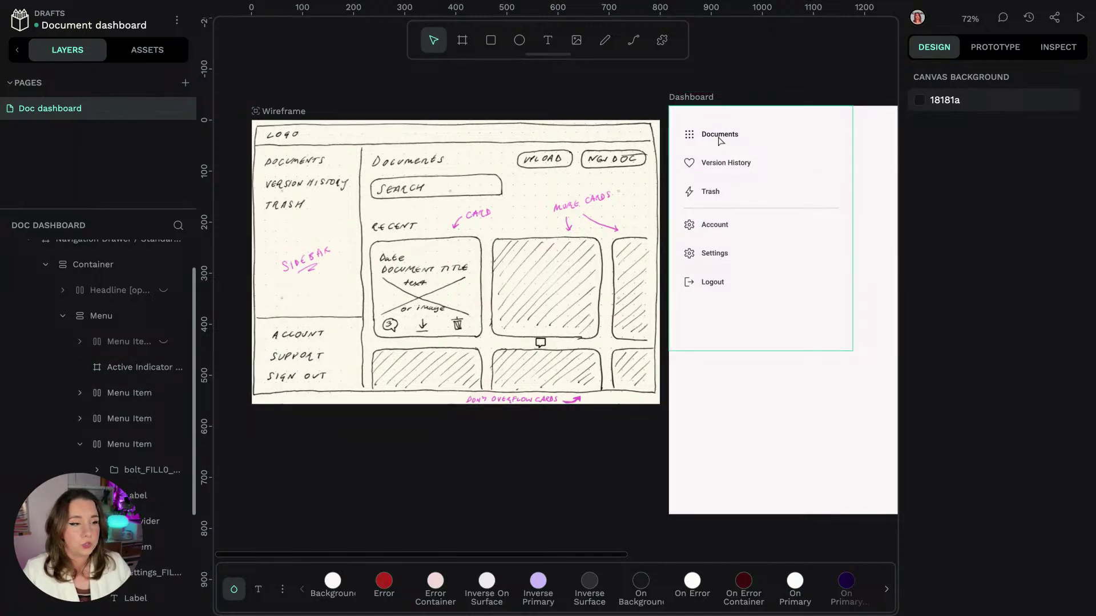
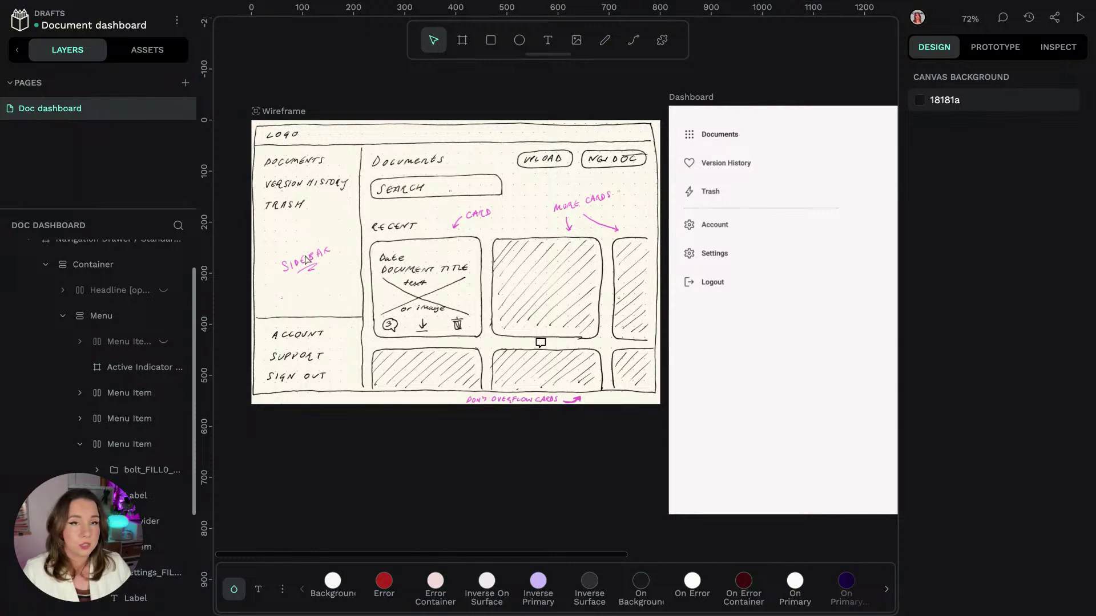
pyautogui.click(128, 341)
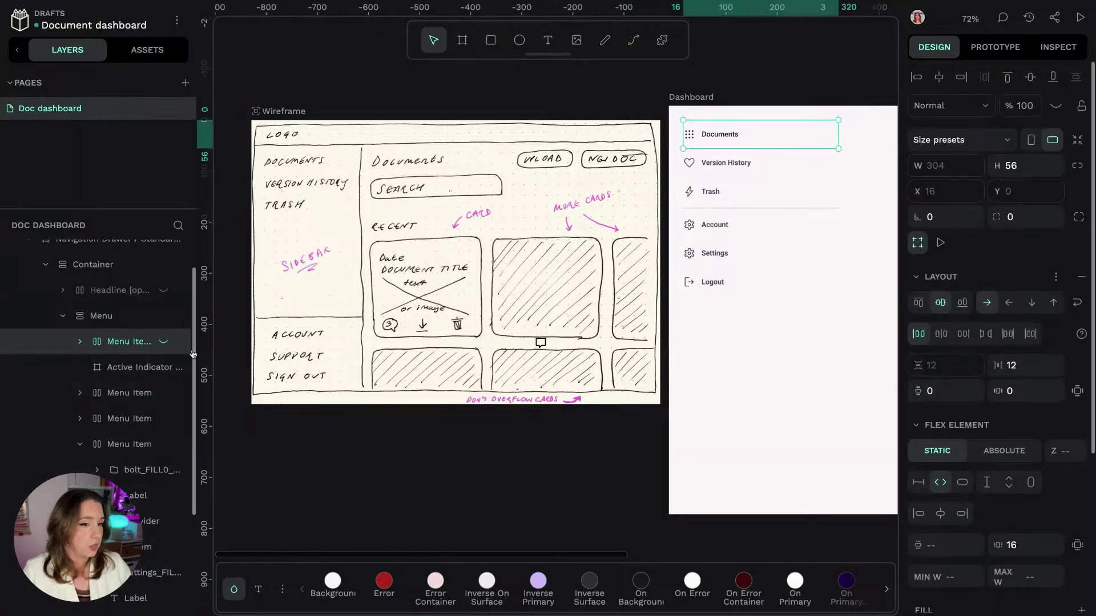
pyautogui.keyDown('shift'); pyautogui.click(128, 393); pyautogui.keyUp('shift')
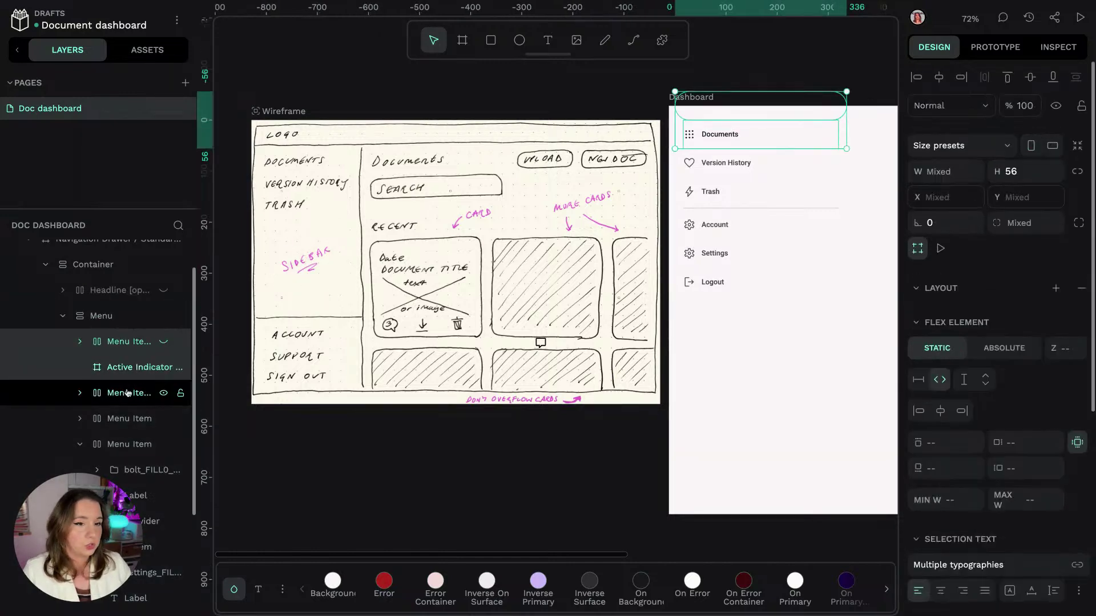
pyautogui.keyDown('shift'); pyautogui.click(126, 444); pyautogui.keyUp('shift')
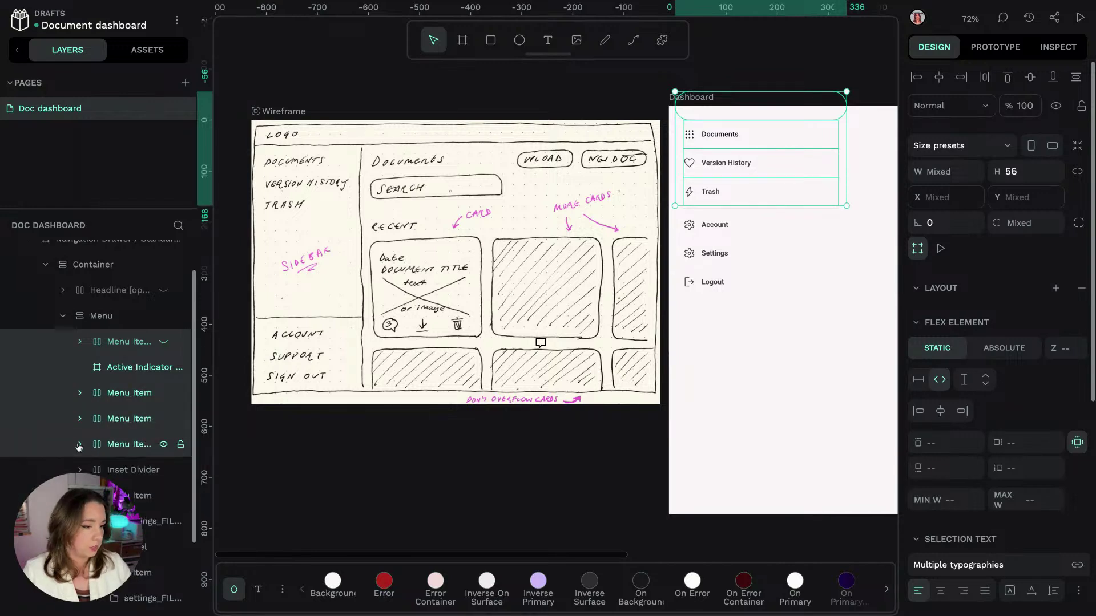
pyautogui.rightClick(109, 420)
pyautogui.click(148, 487)
pyautogui.scroll(1, 137, 399)
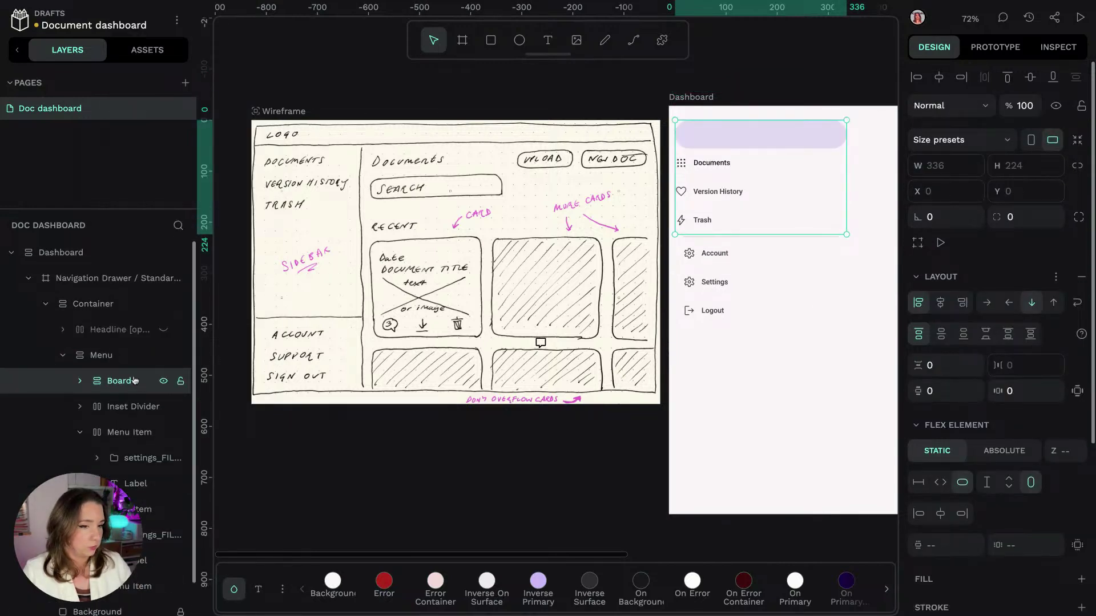
# Step: Rename the new flex board in the Menu layer to "top"
pyautogui.doubleClick(119, 380)
pyautogui.write('top')
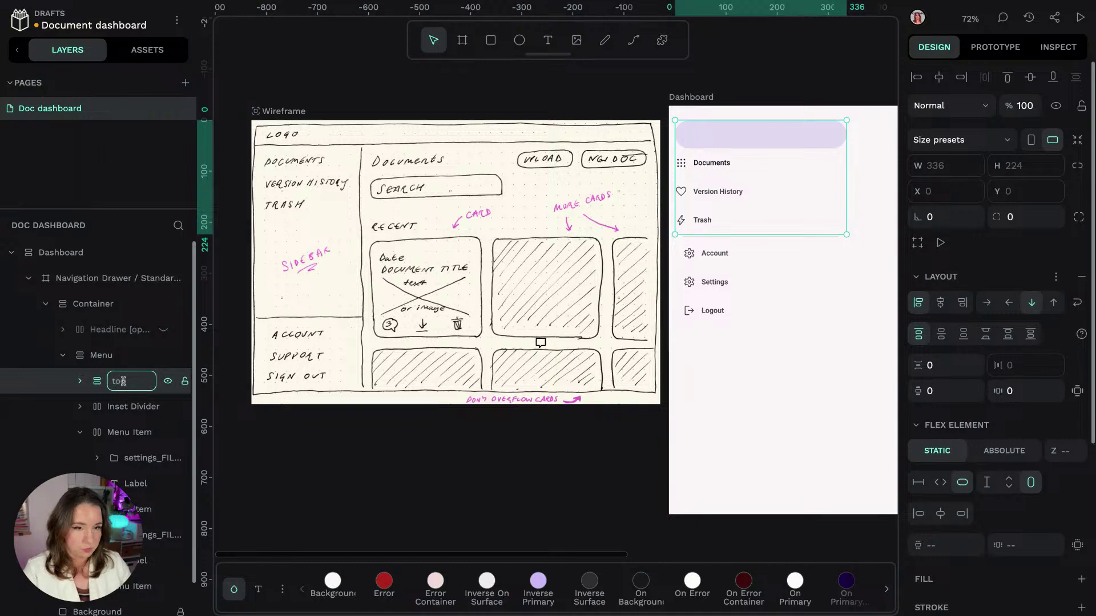
pyautogui.press('Return')
# Step: Hide the Active Indicator layer inside the top board, and collapse that board
pyautogui.click(104, 409)
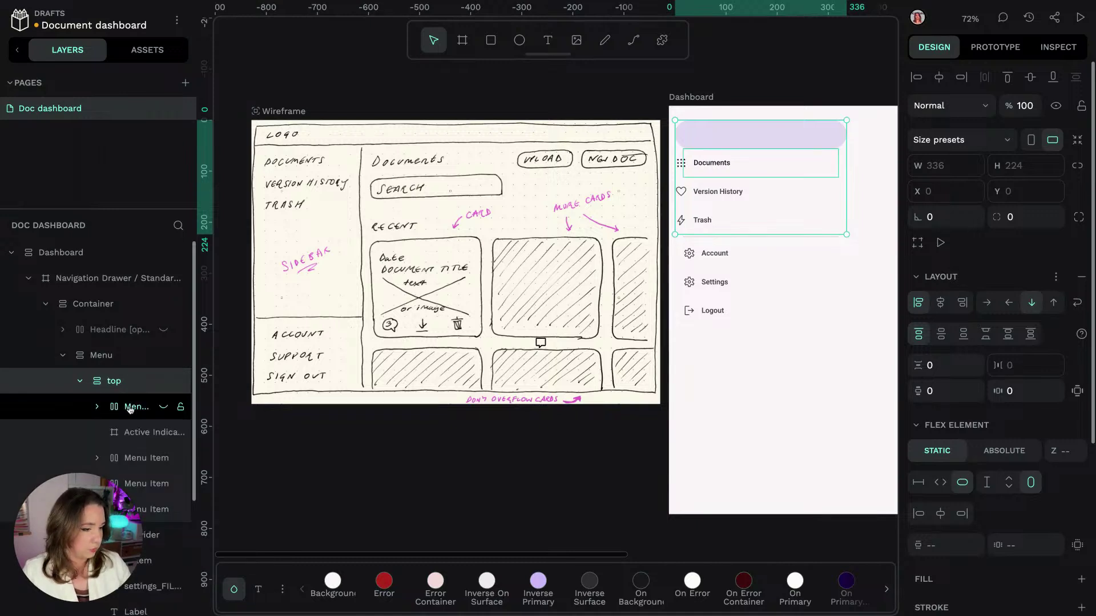
pyautogui.click(103, 407)
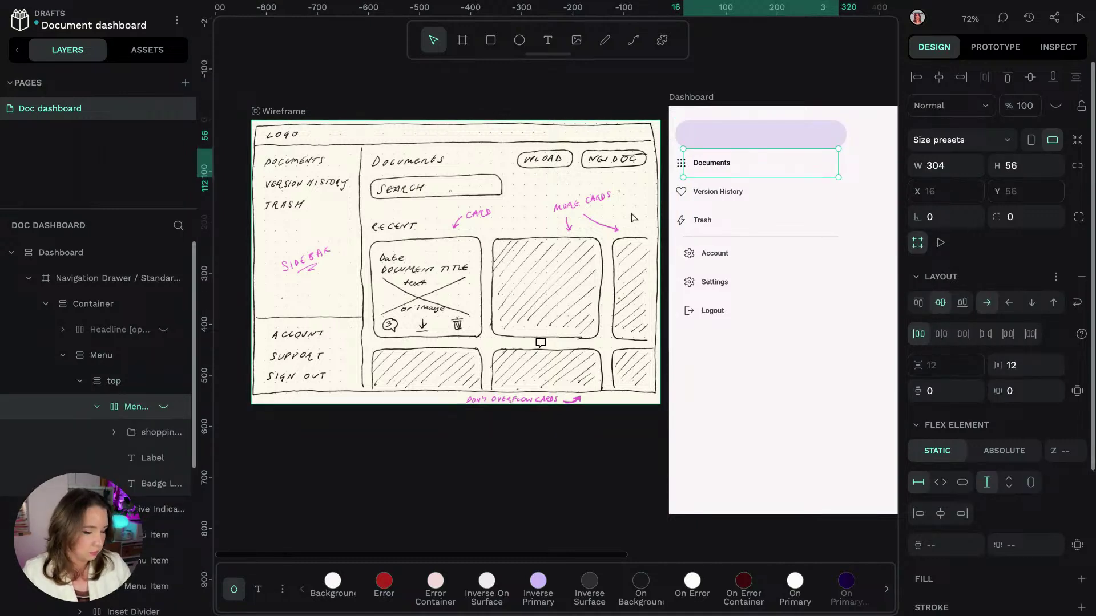
pyautogui.click(741, 139)
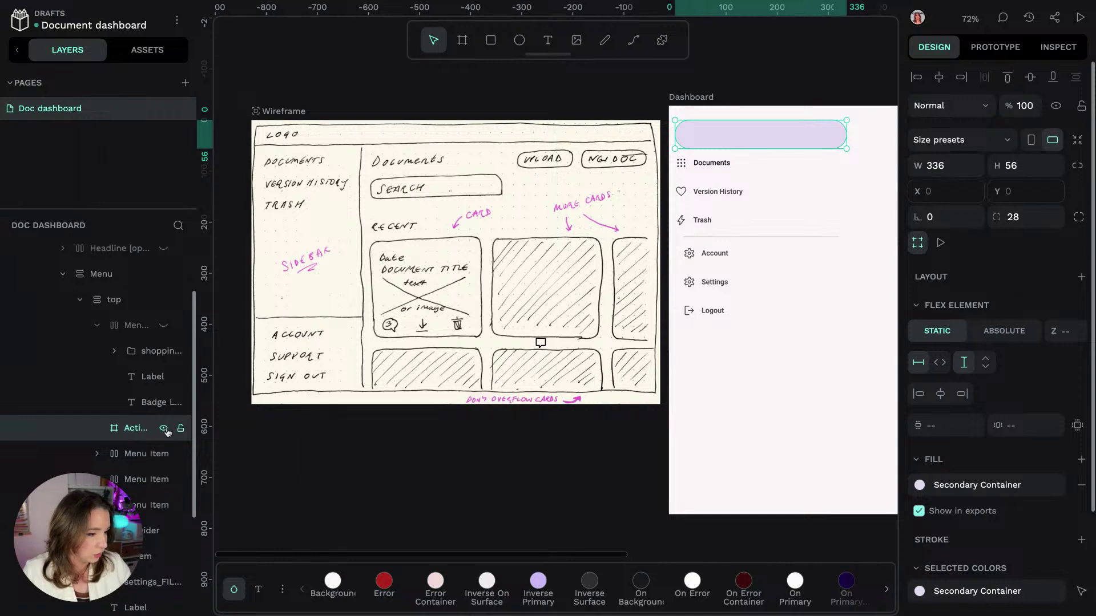
pyautogui.click(164, 428)
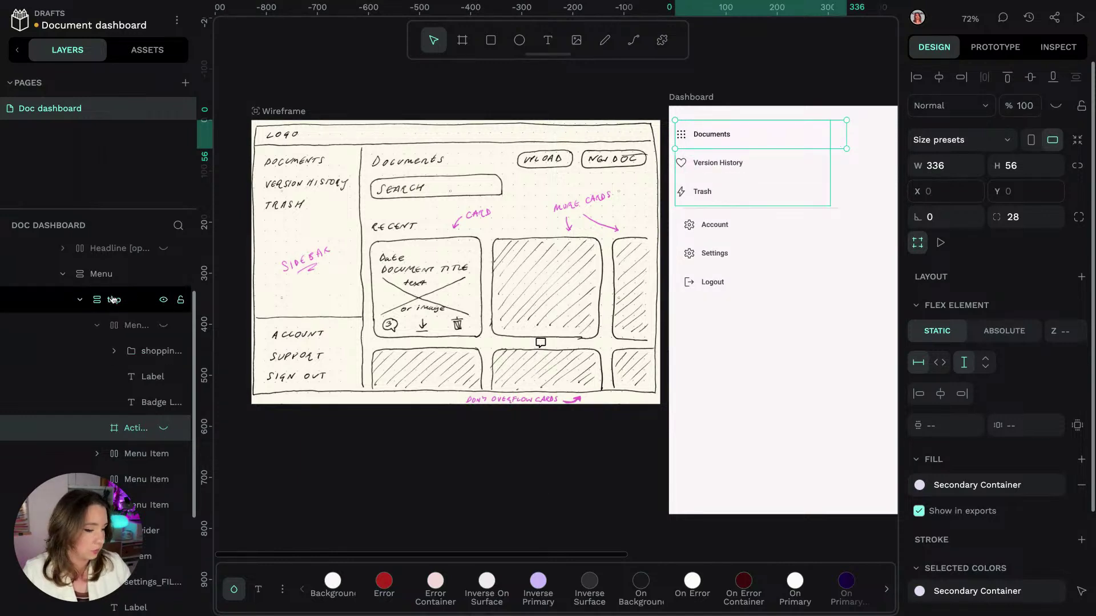
pyautogui.click(80, 300)
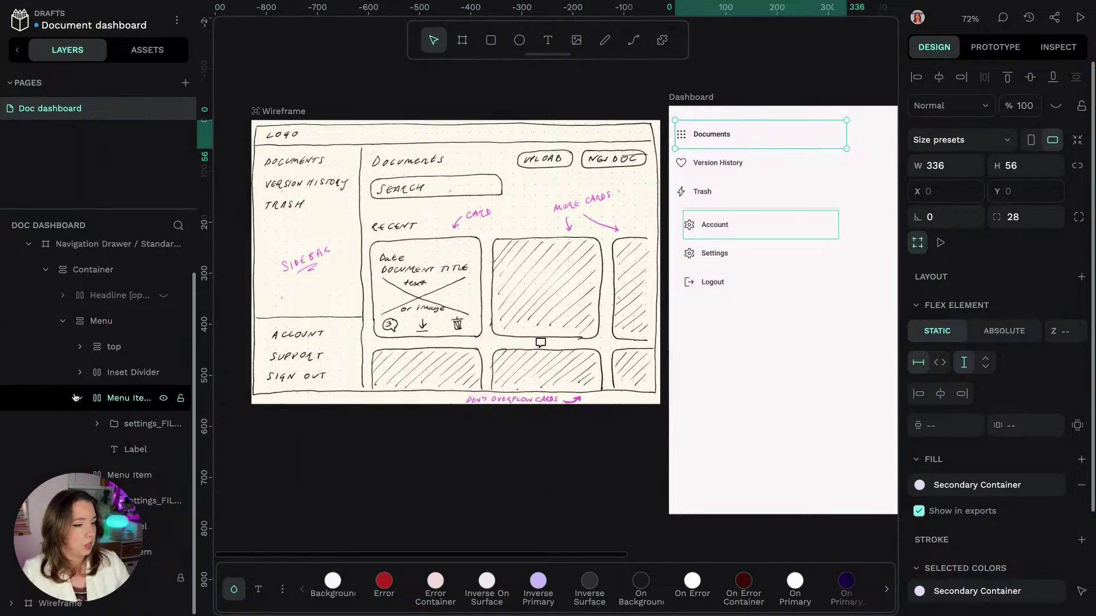
# Step: Wrap the Inset Divider and the Account, Settings and Logout menu items together in a flex layout
pyautogui.click(80, 398)
pyautogui.click(86, 406)
pyautogui.click(80, 458)
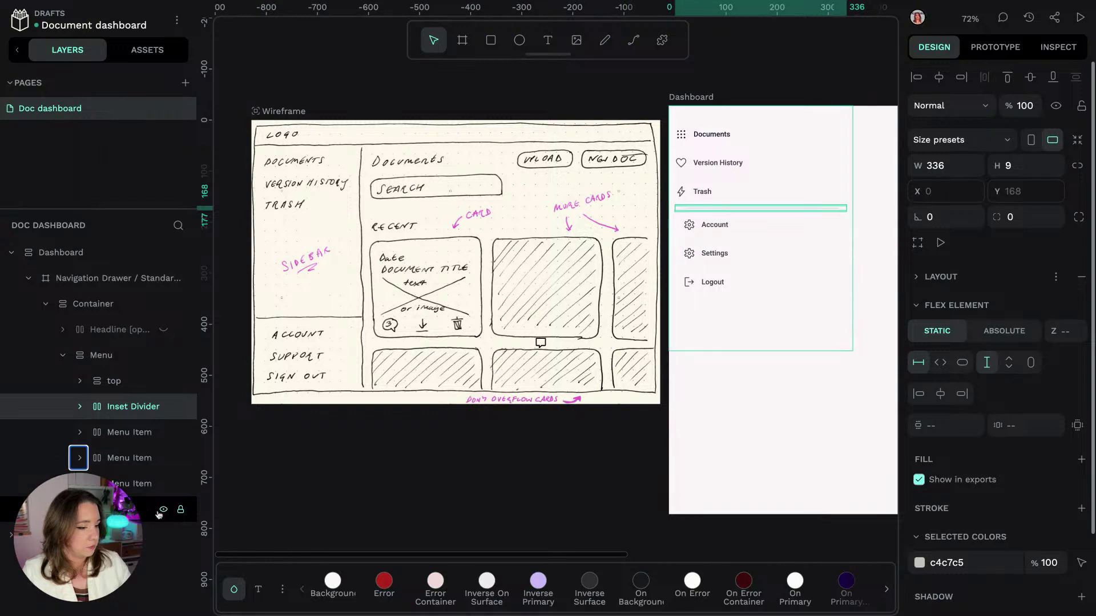
pyautogui.keyDown('shift'); pyautogui.click(132, 483); pyautogui.keyUp('shift')
pyautogui.rightClick(142, 483)
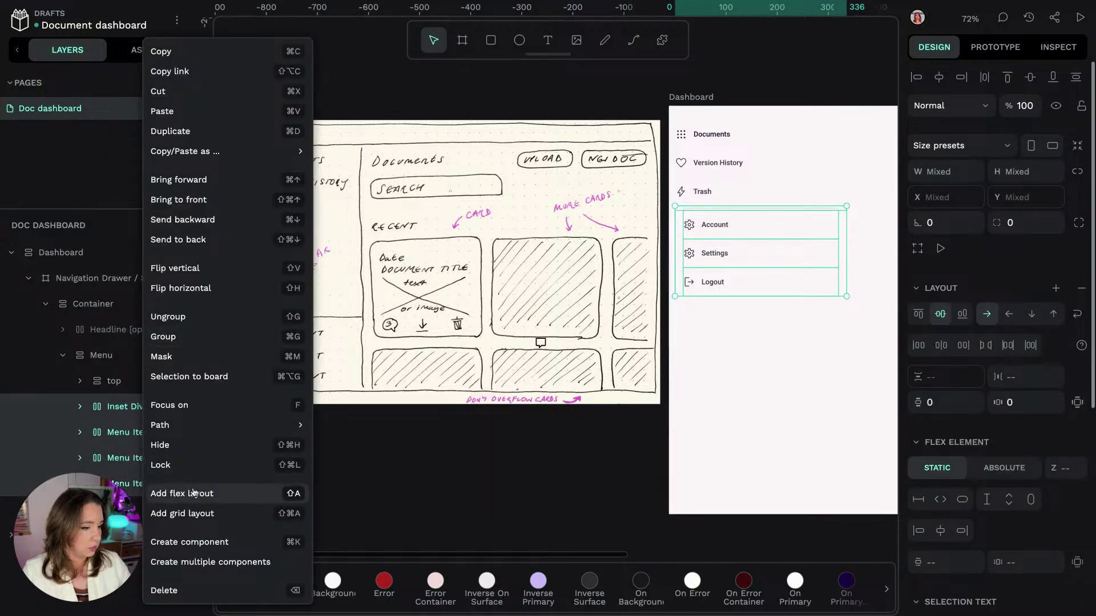
pyautogui.click(207, 493)
# Step: Rename the flex board holding the divider and lower menu items to "bottom"
pyautogui.doubleClick(121, 407)
pyautogui.write('bottom')
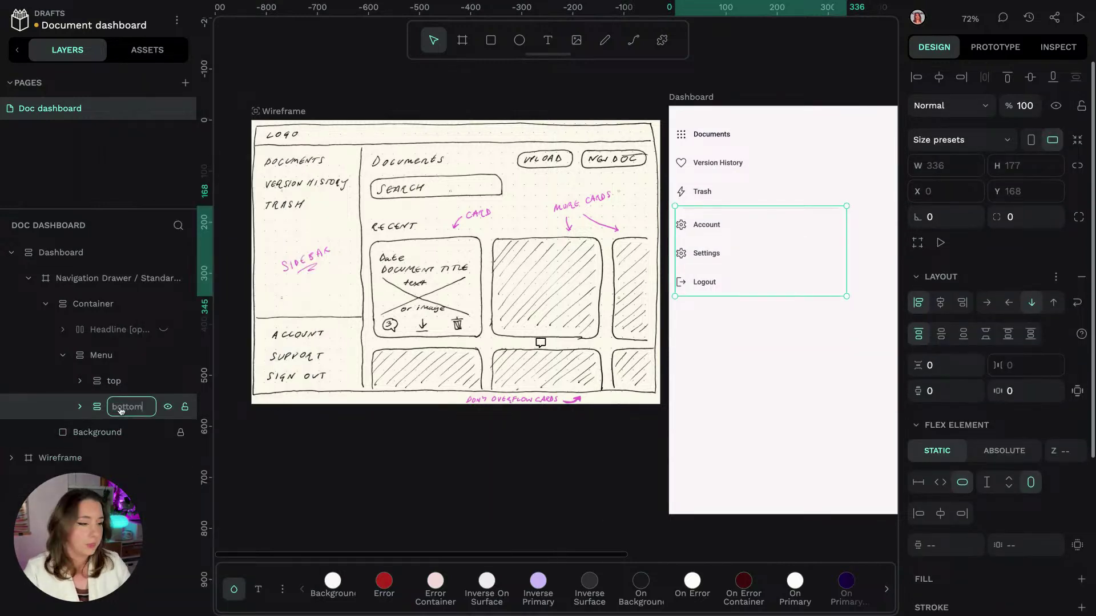
pyautogui.press('Return')
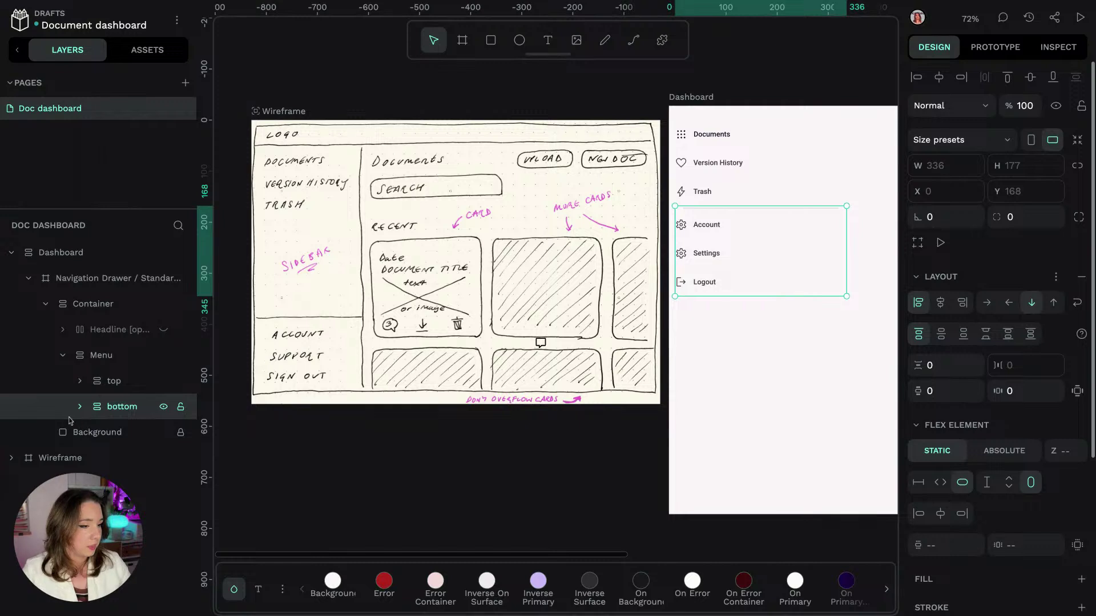
# Step: Distribute the Menu layer's top and bottom boards with space between, and make the Menu fill its container's full height
pyautogui.click(99, 381)
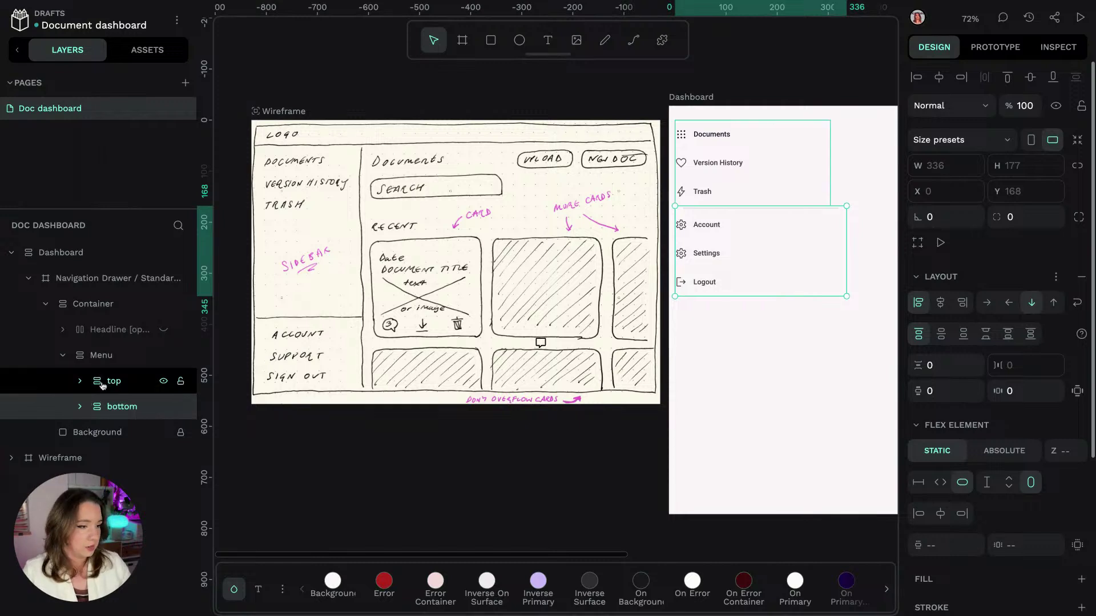
pyautogui.click(108, 356)
pyautogui.click(143, 388)
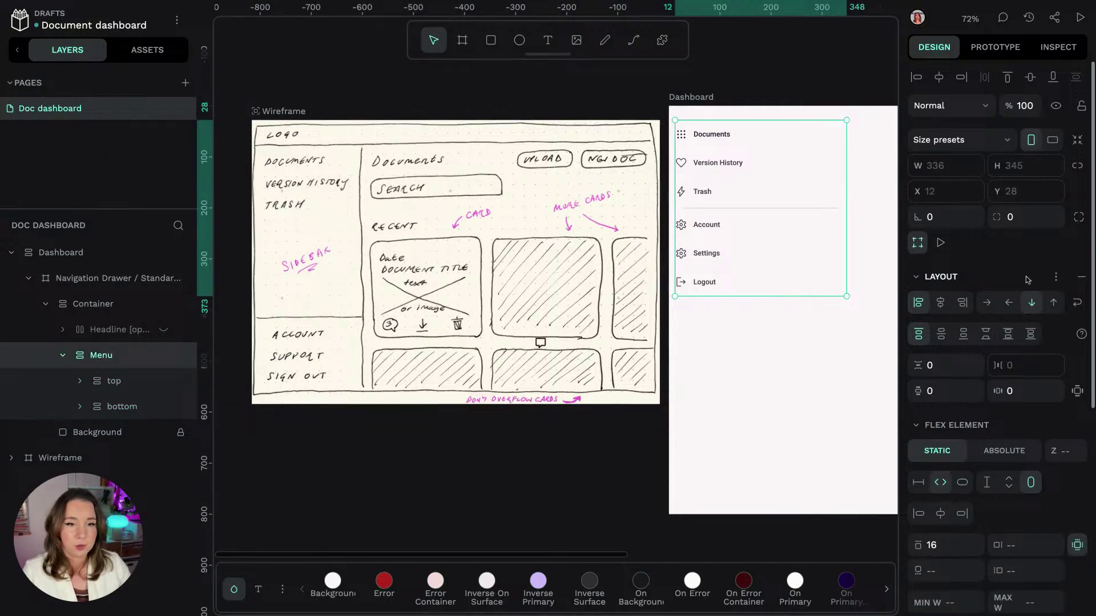
pyautogui.click(985, 334)
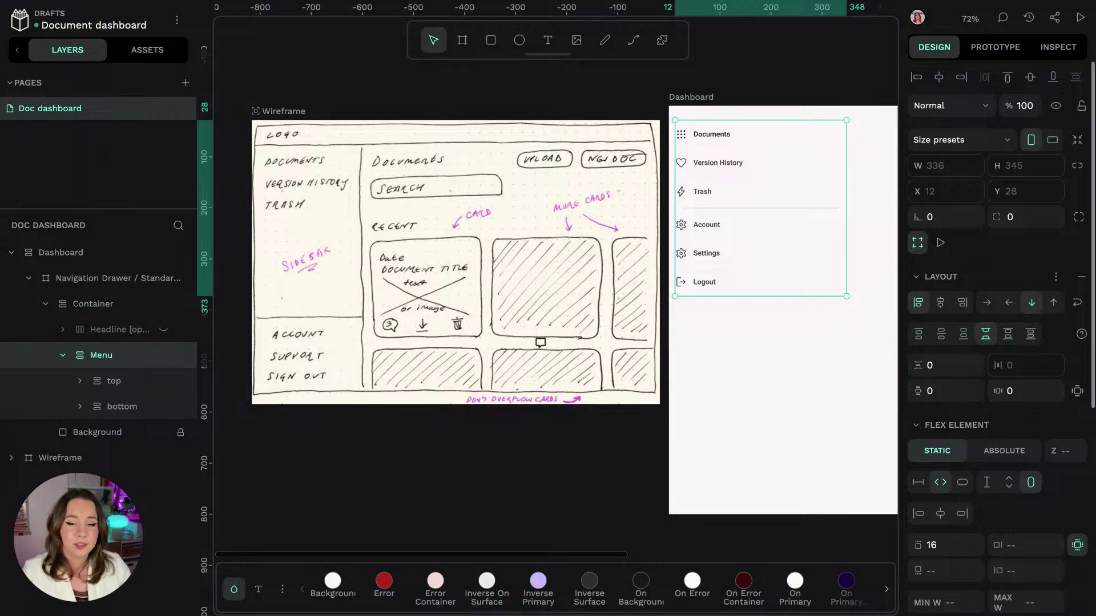
pyautogui.click(1009, 484)
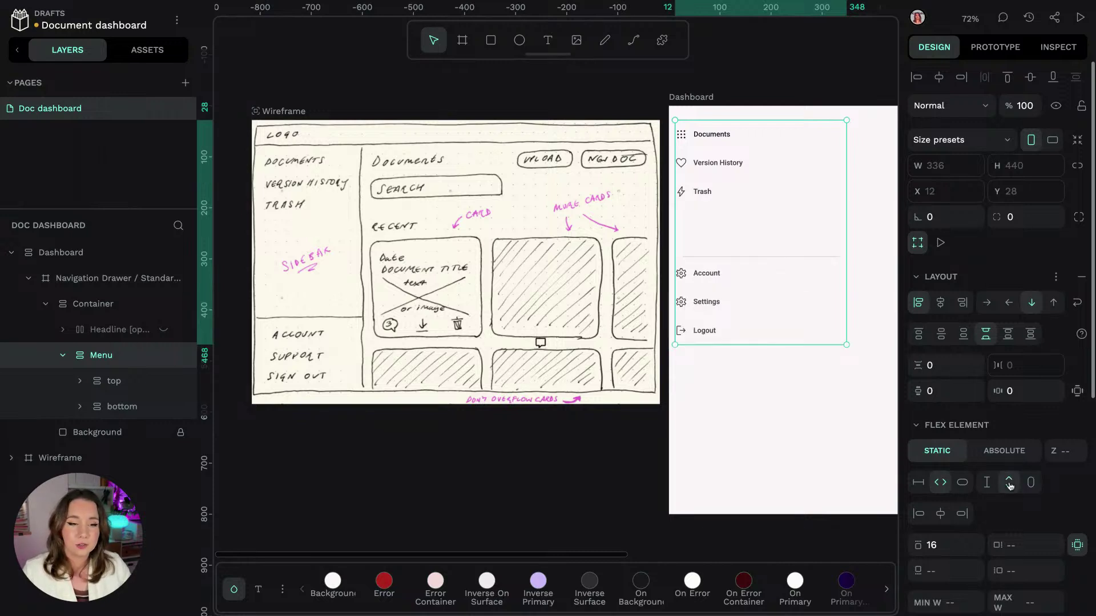
pyautogui.click(788, 76)
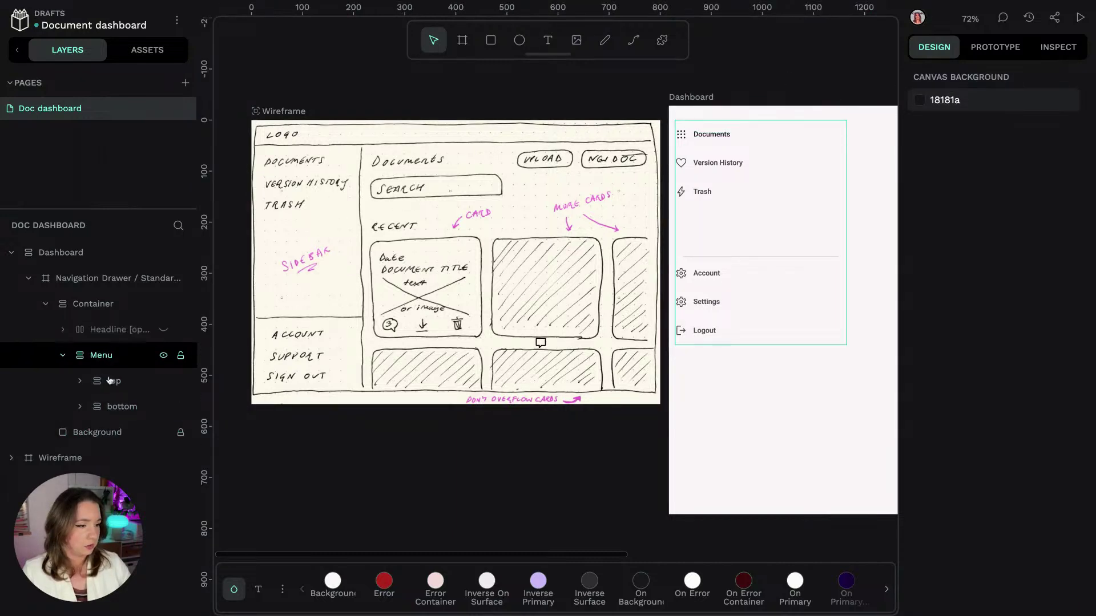
# Step: Make the bottom board's Inset Divider fill the available width and fit its height to its content
pyautogui.click(109, 407)
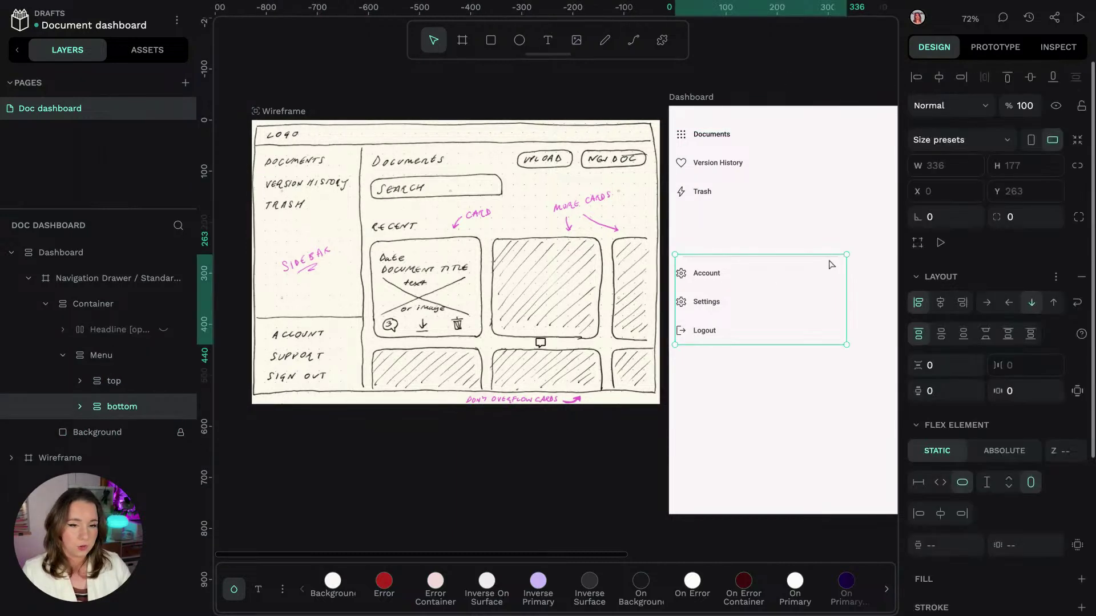
pyautogui.click(79, 407)
pyautogui.click(91, 434)
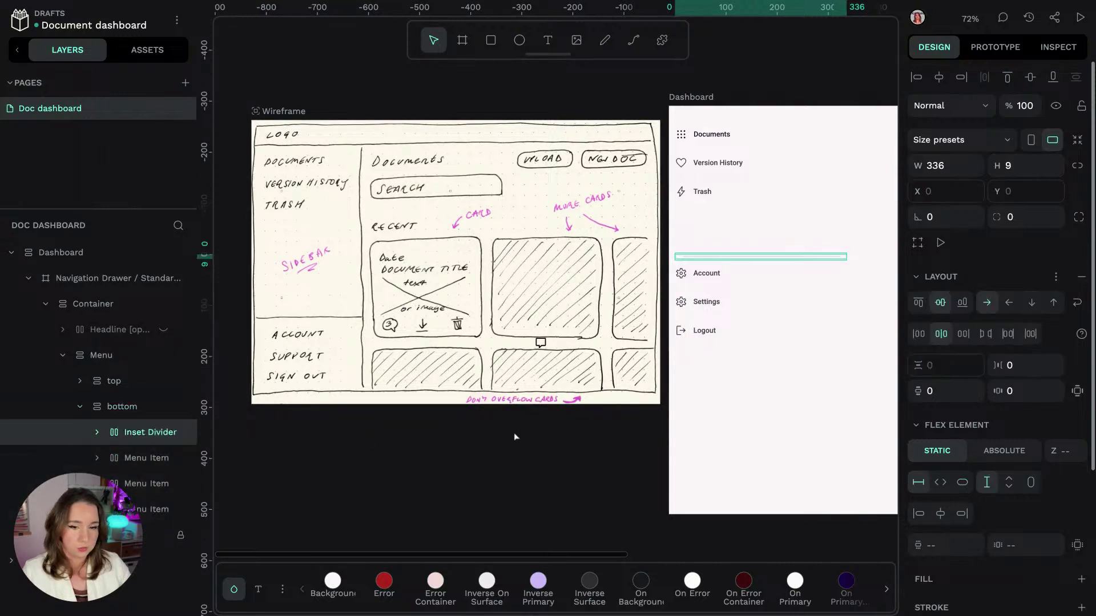
pyautogui.click(940, 483)
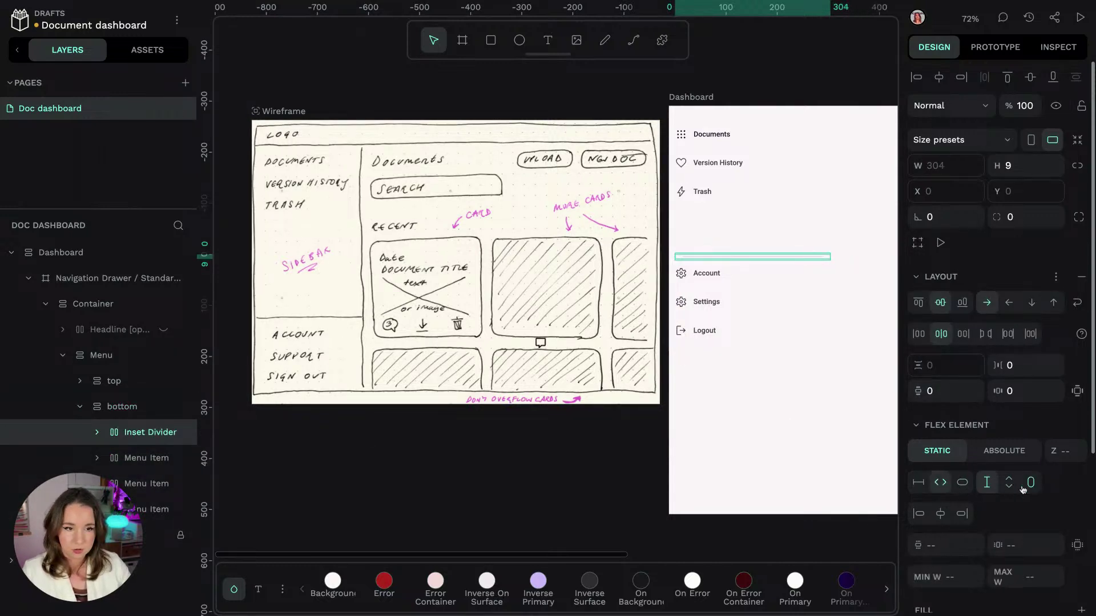
pyautogui.click(1030, 483)
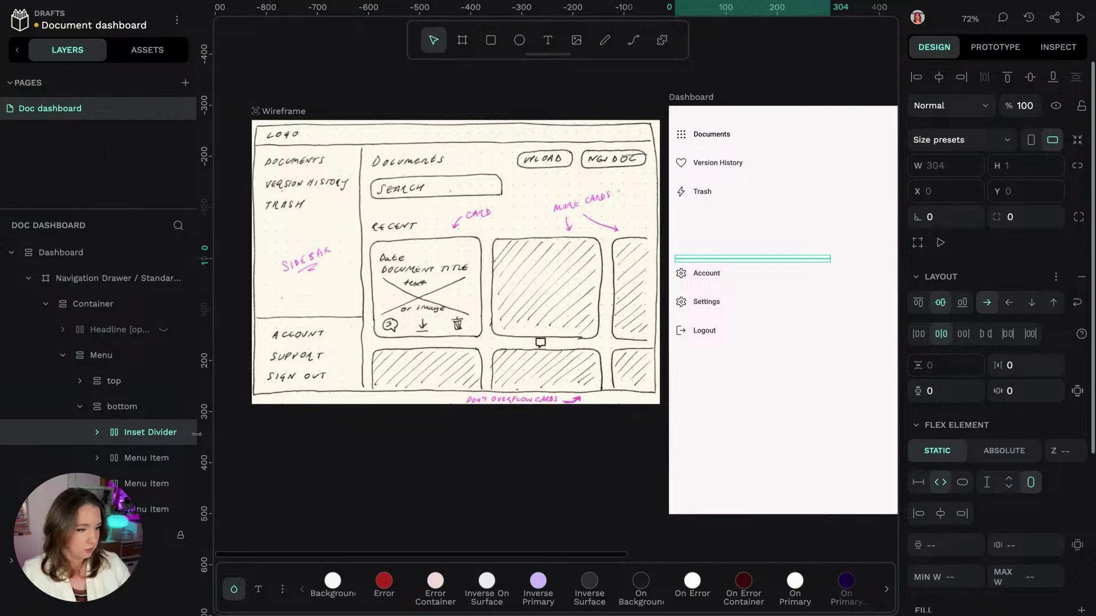
# Step: Set the Line layer inside the Inset Divider to fit its content height
pyautogui.click(97, 432)
pyautogui.click(149, 458)
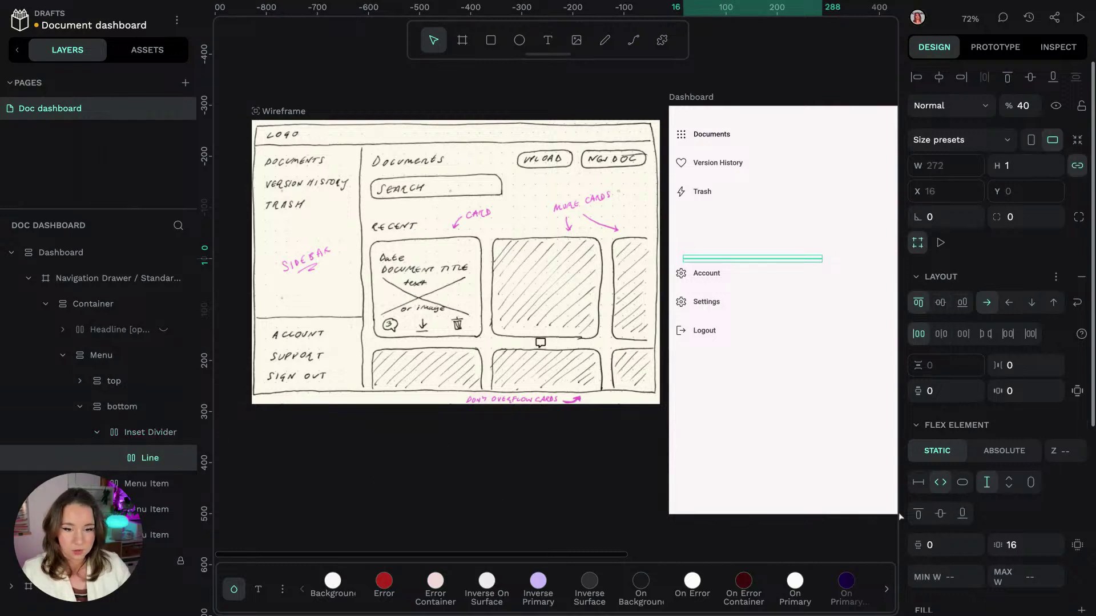
pyautogui.click(1030, 483)
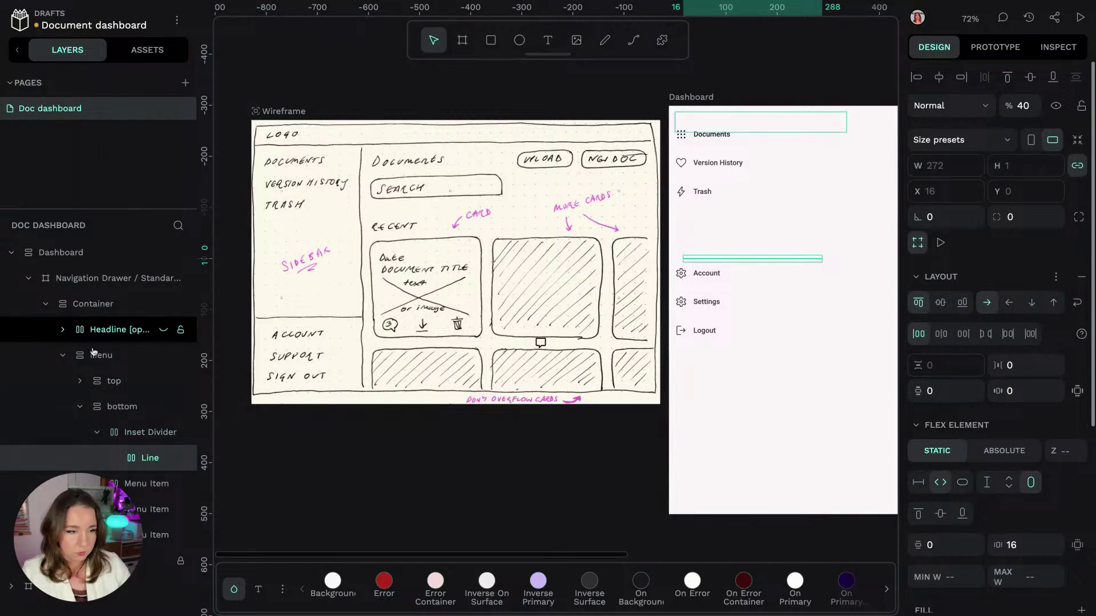
# Step: Remove the horizontal margin from the Line layer inside the Inset Divider
pyautogui.click(114, 434)
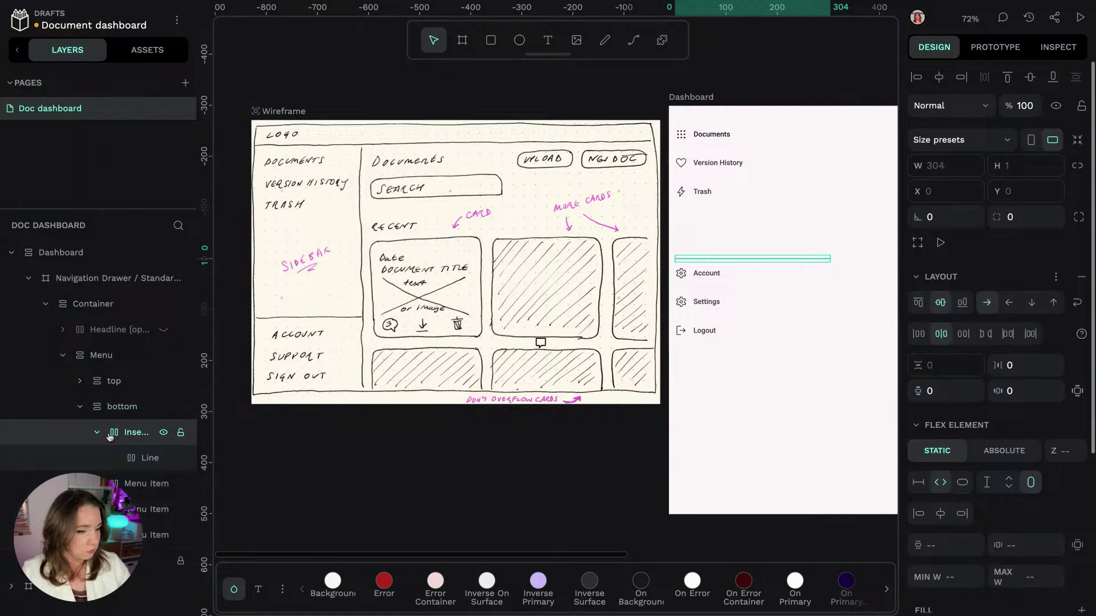
pyautogui.click(130, 458)
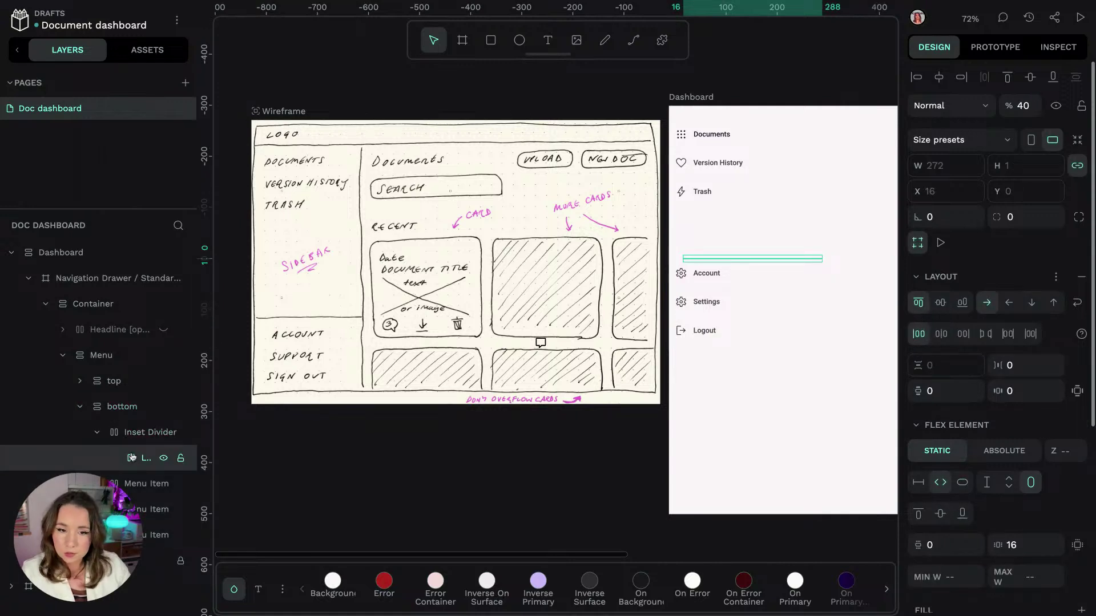
pyautogui.click(131, 438)
pyautogui.click(551, 424)
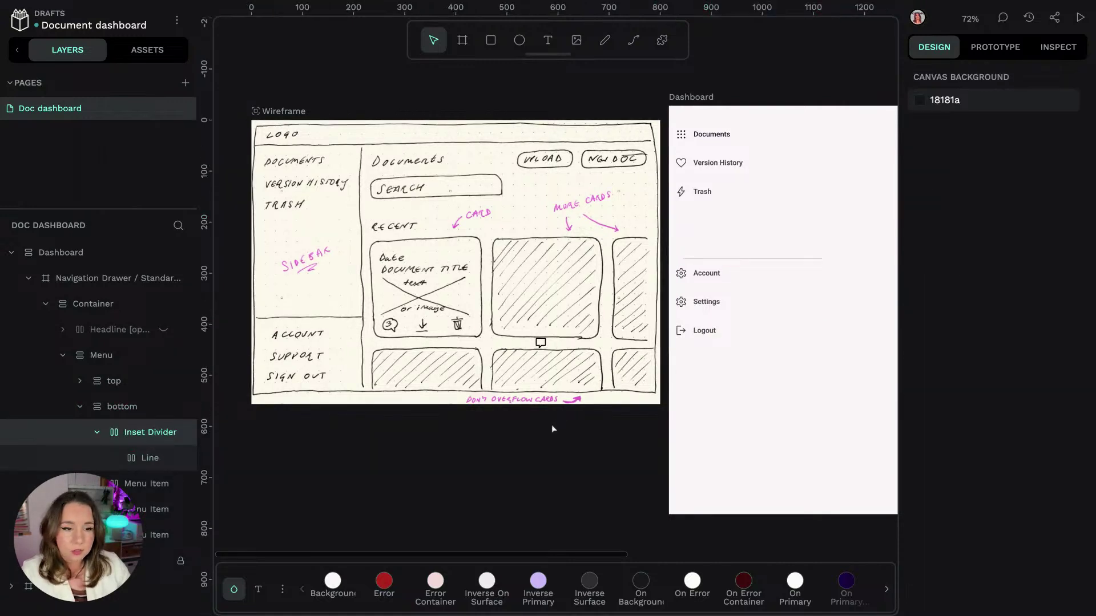
pyautogui.click(149, 432)
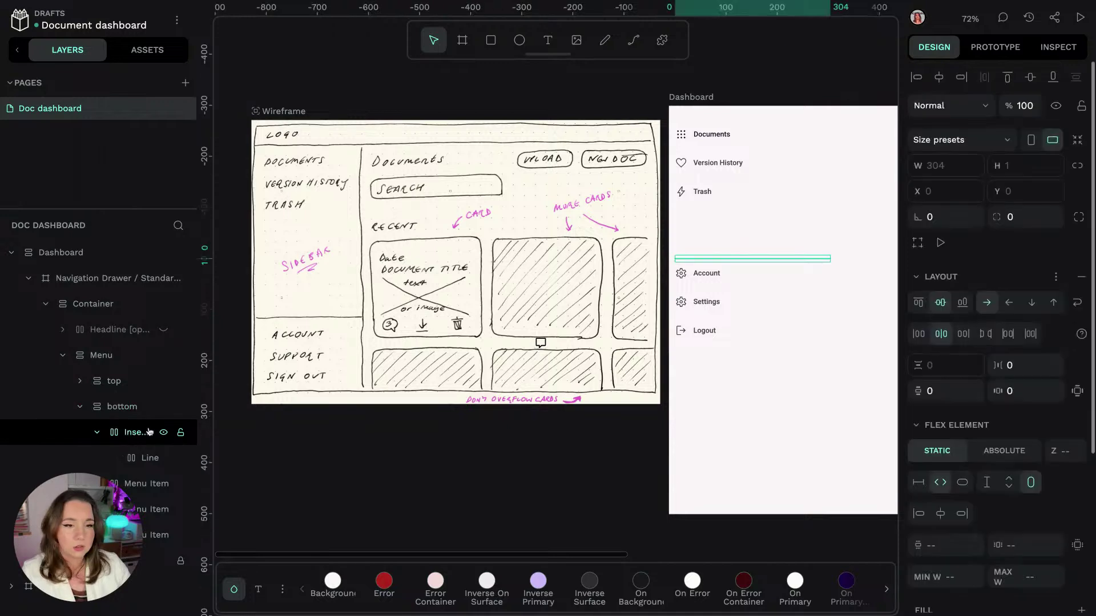
pyautogui.click(146, 457)
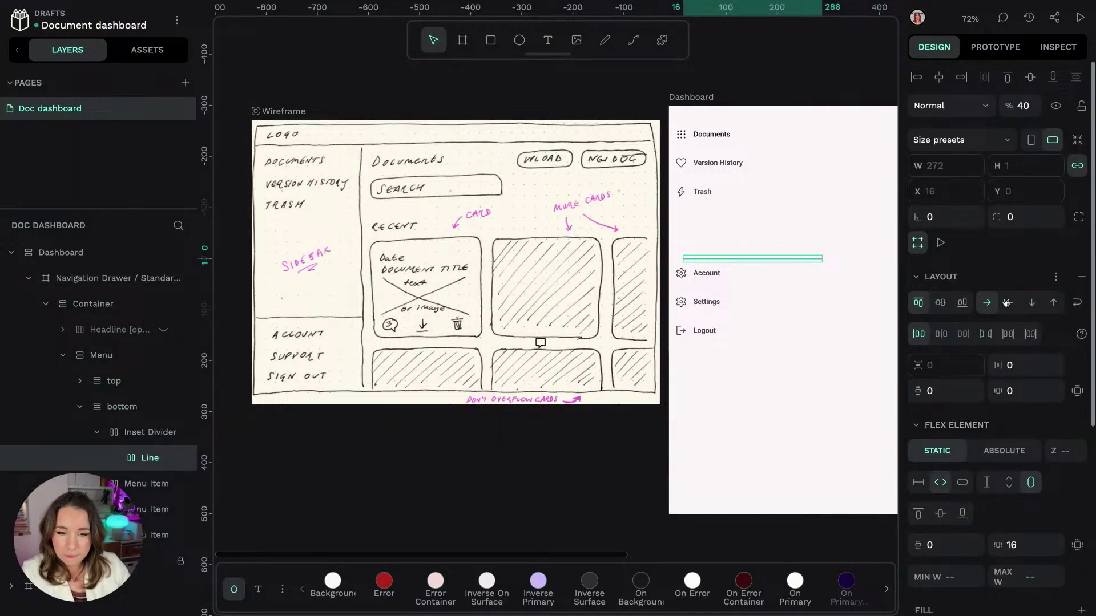
pyautogui.scroll(-3, 985, 250)
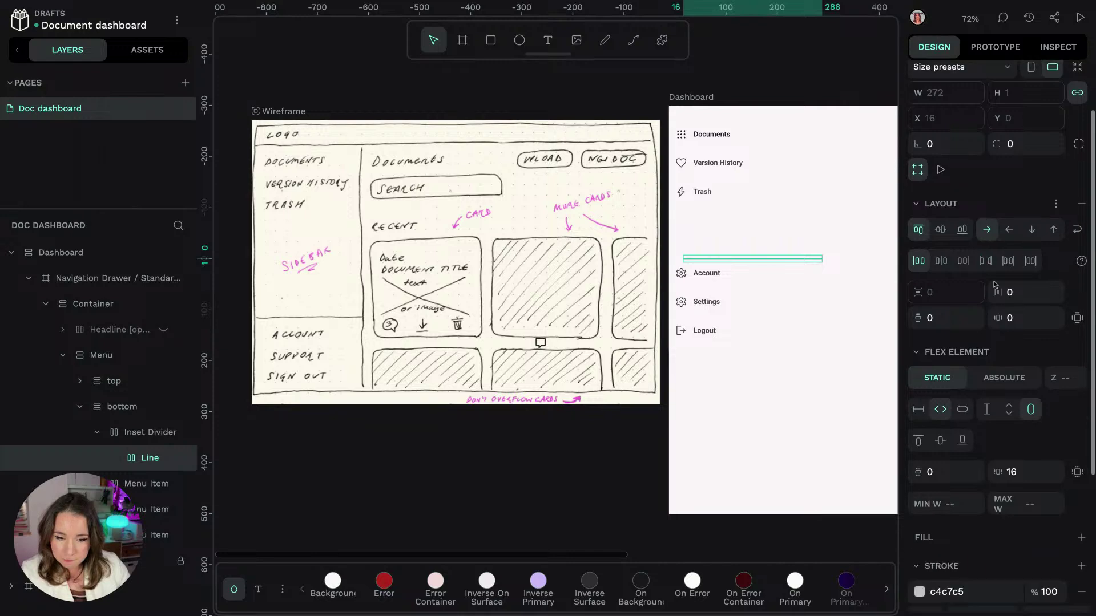
pyautogui.click(1034, 457)
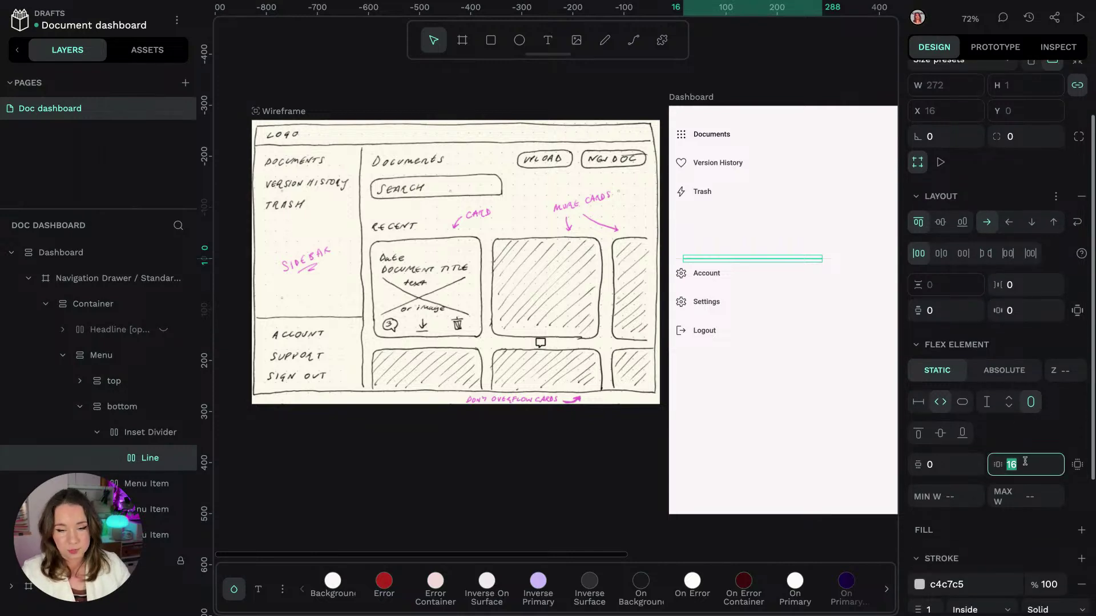
pyautogui.click(516, 485)
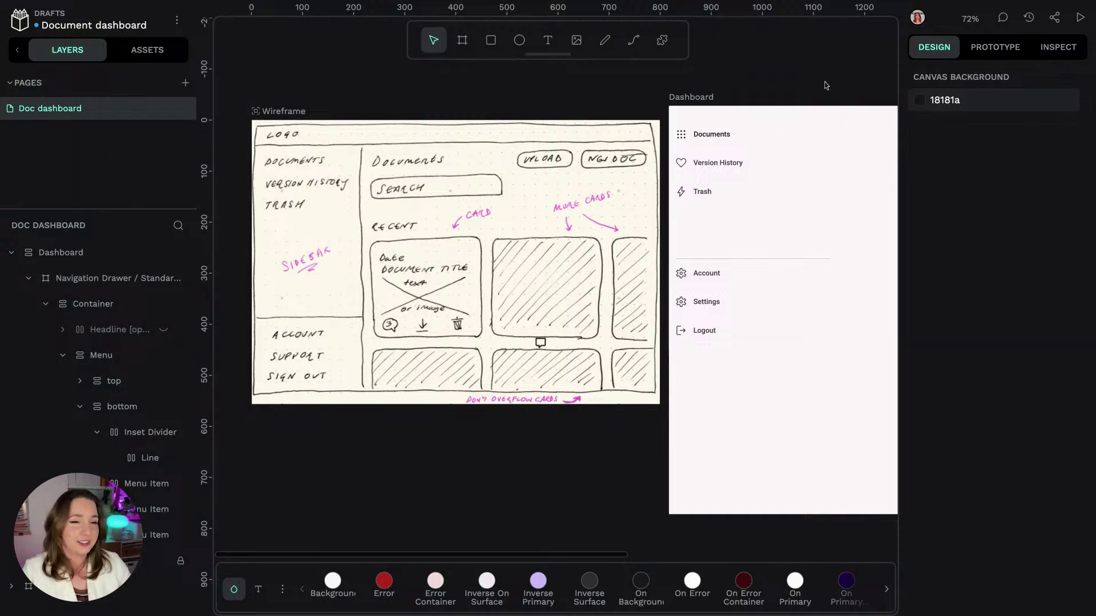
# Step: Add a text layer reading "WireeSafe" to the Dashboard board
pyautogui.scroll(2, 825, 84)
pyautogui.hscroll(2, 825, 83)
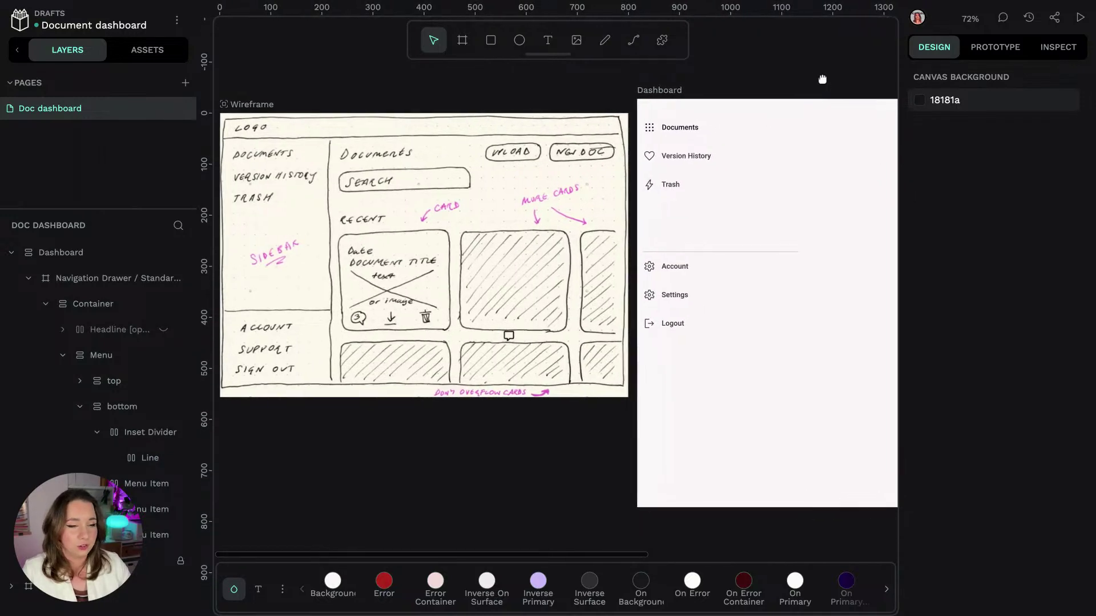
pyautogui.scroll(-2, 822, 79)
pyautogui.hscroll(-2, 822, 78)
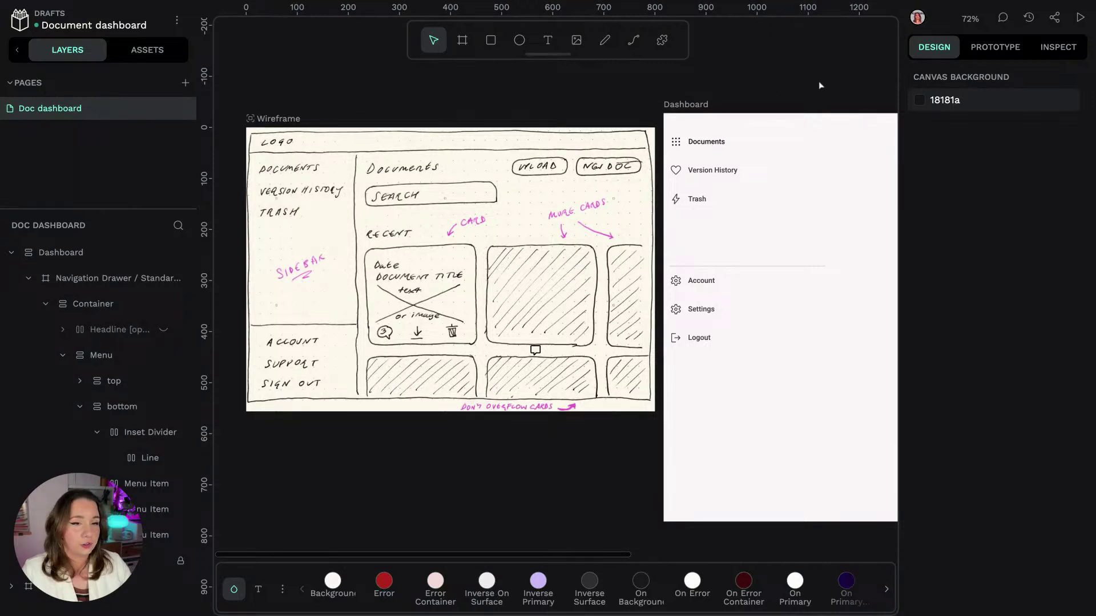
pyautogui.hscroll(3, 819, 84)
pyautogui.scroll(1, 819, 84)
pyautogui.hscroll(1, 817, 78)
pyautogui.scroll(1, 816, 78)
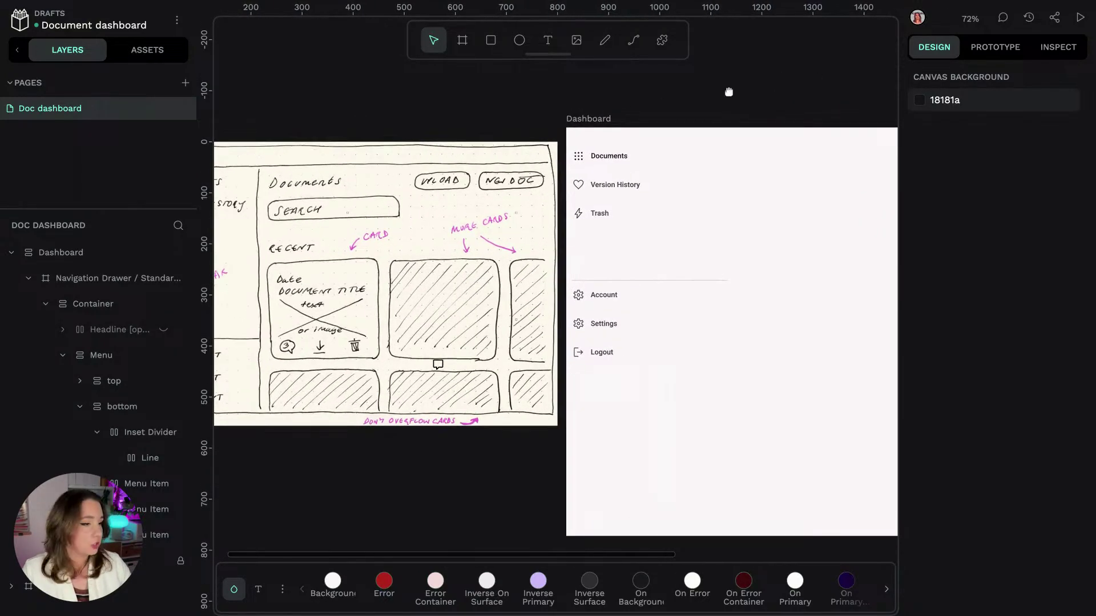
pyautogui.click(547, 40)
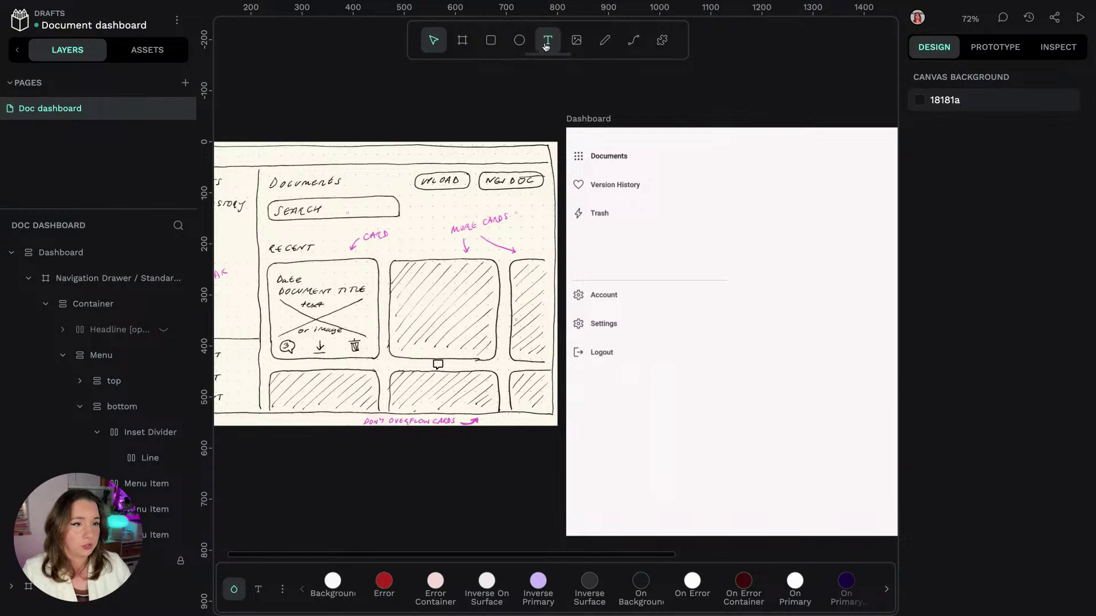
pyautogui.click(751, 172)
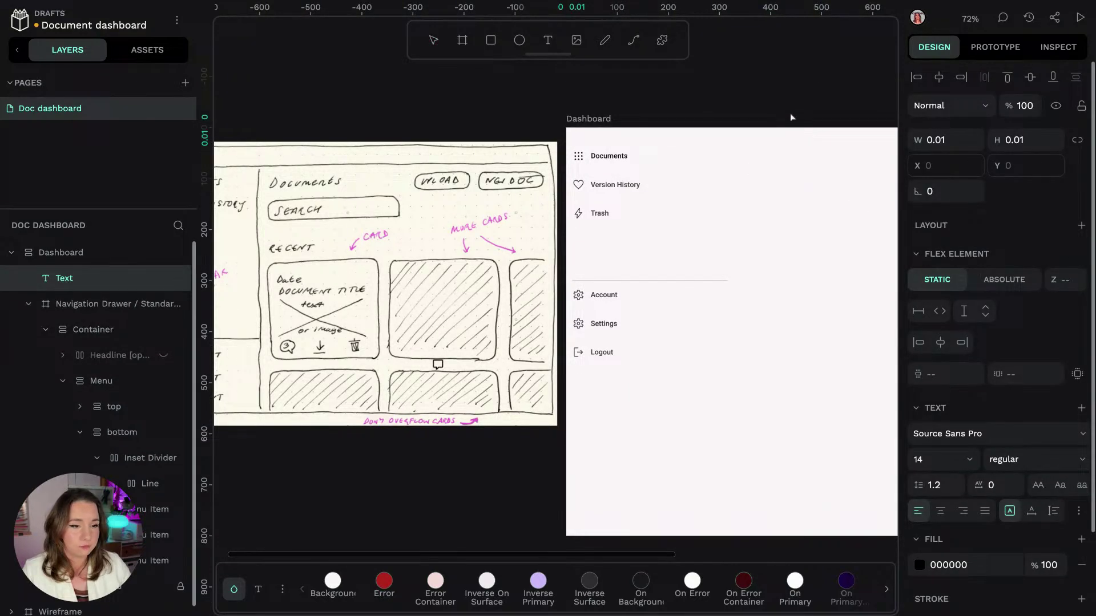
pyautogui.press('Escape')
pyautogui.hscroll(5, 716, 80)
pyautogui.scroll(3, 717, 80)
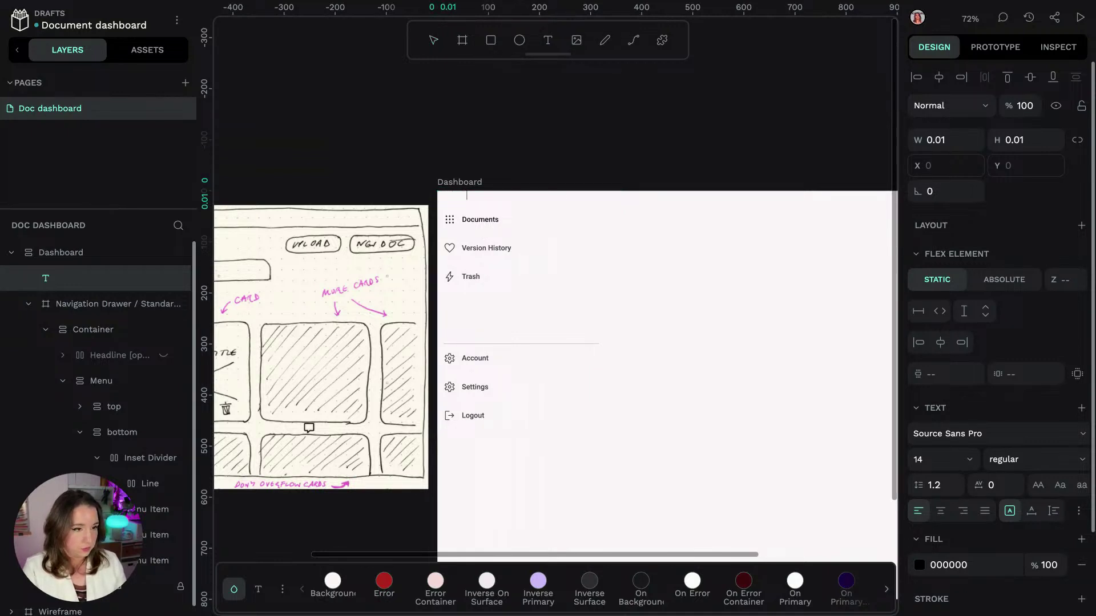
# Step: Apply the On Background library color to all of the new logo text
pyautogui.hotkey('ctrl', 'a')
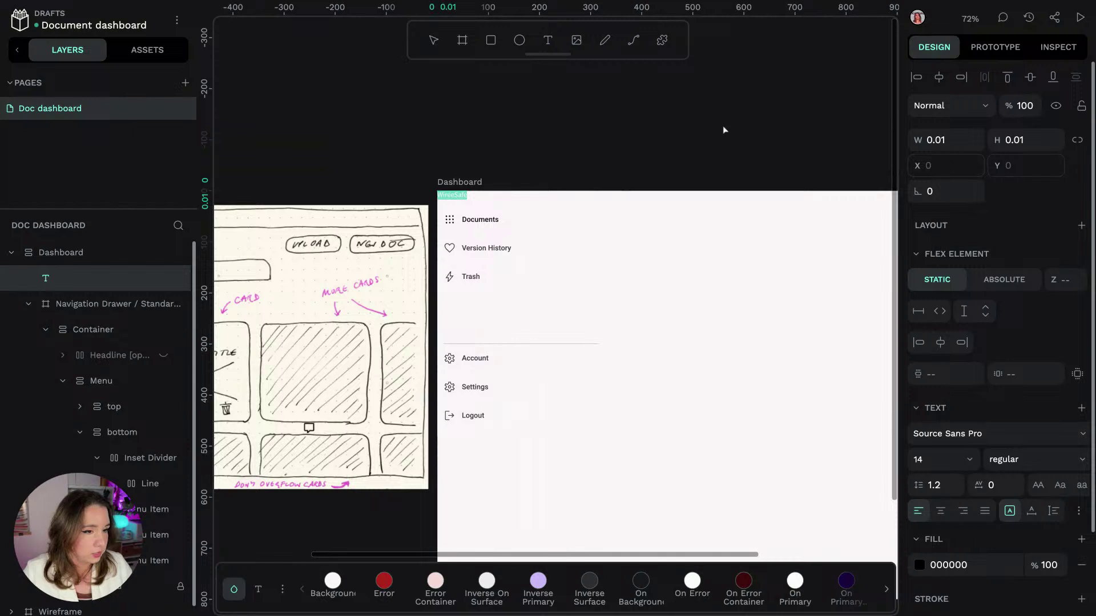
pyautogui.press('BackSpace')
pyautogui.hotkey('ctrl', 'z')
pyautogui.hscroll(1, 674, 585)
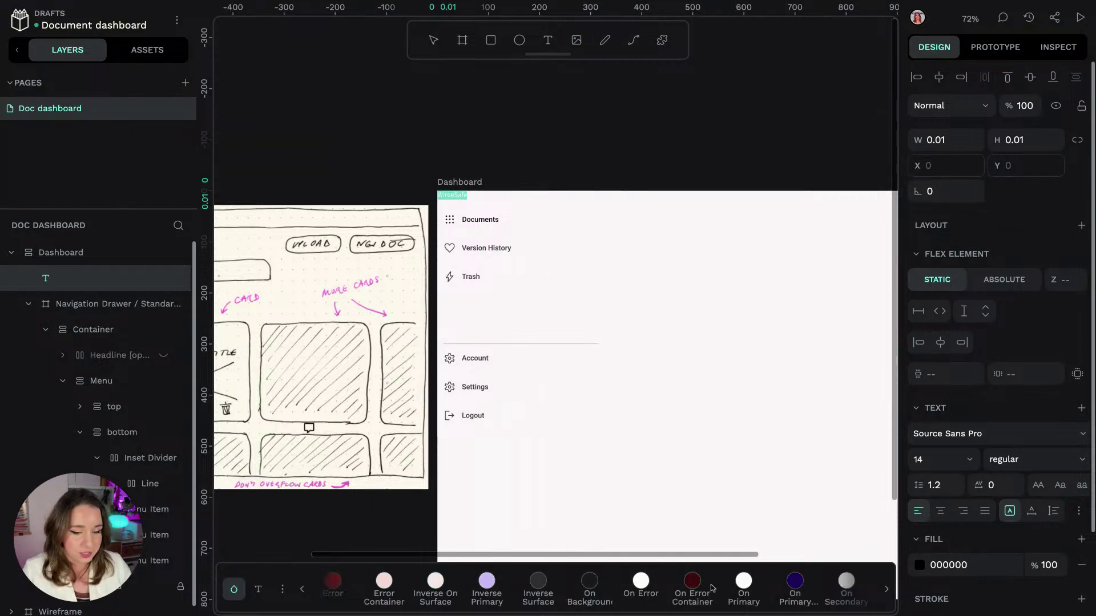
pyautogui.click(589, 585)
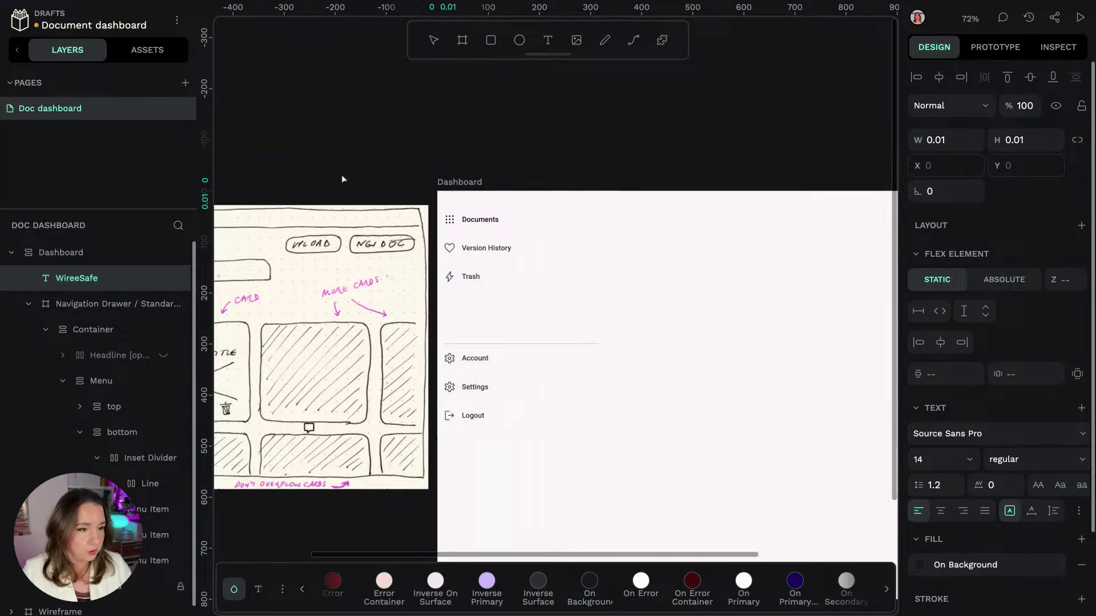
# Step: Set the WireeSafe text layer to auto width
pyautogui.click(143, 303)
pyautogui.click(143, 278)
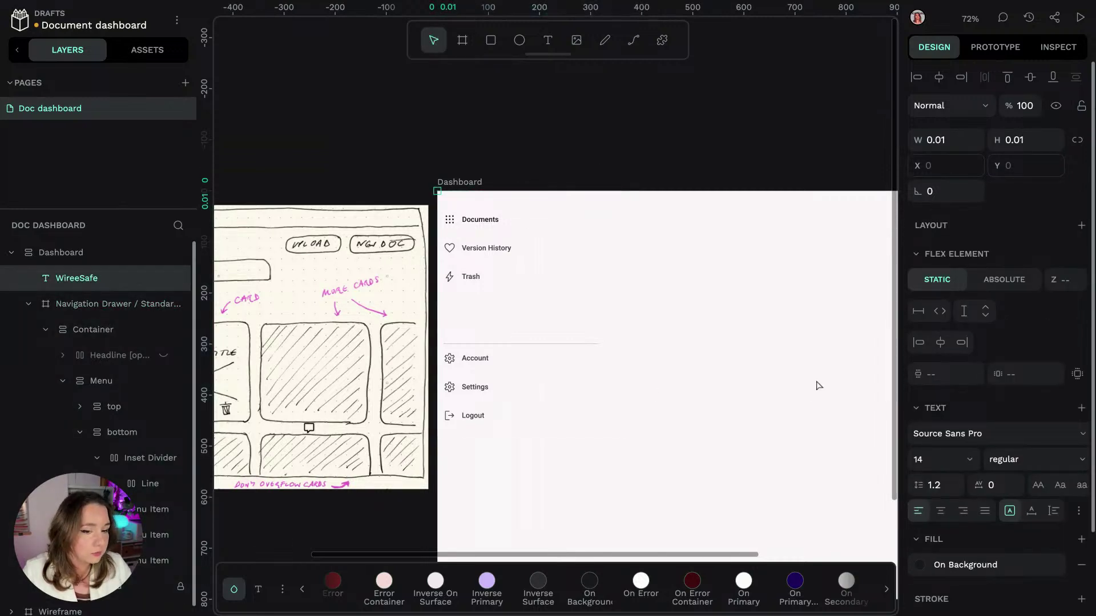
pyautogui.click(1031, 511)
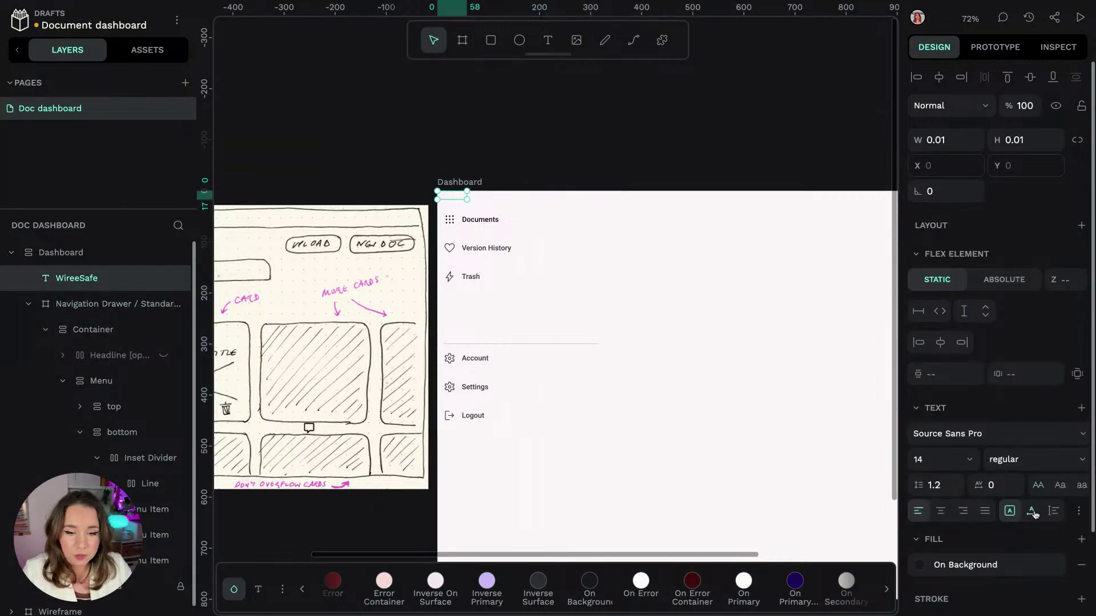
# Step: Correct the logo text's spelling to "WriteSafe"
pyautogui.doubleClick(449, 198)
pyautogui.click(448, 198)
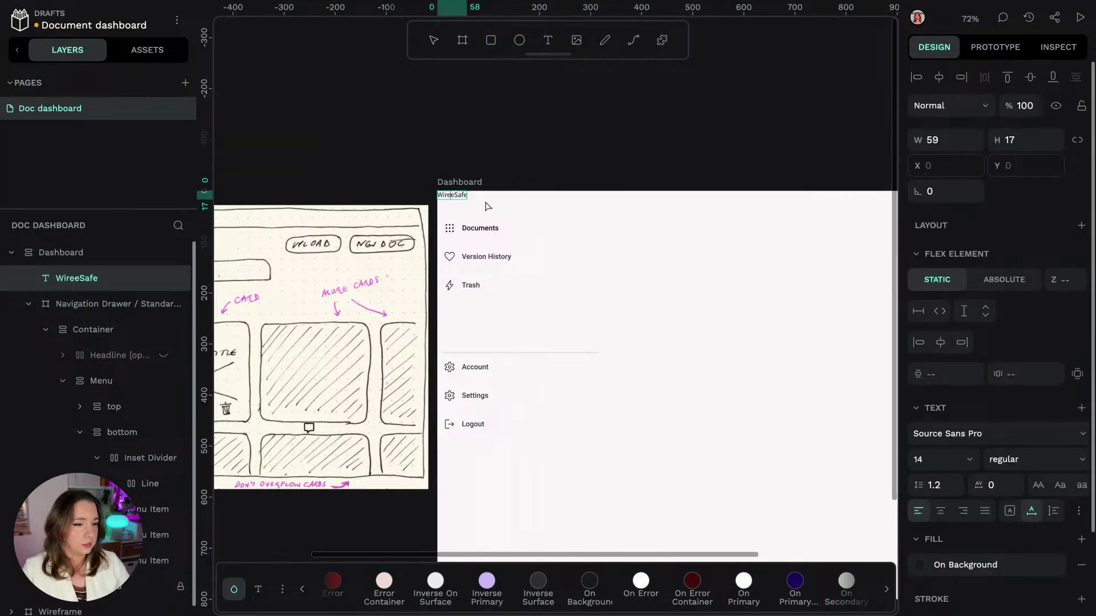
pyautogui.press('BackSpace')
pyautogui.press('BackSpace')
pyautogui.press('BackSpace')
pyautogui.write('rit')
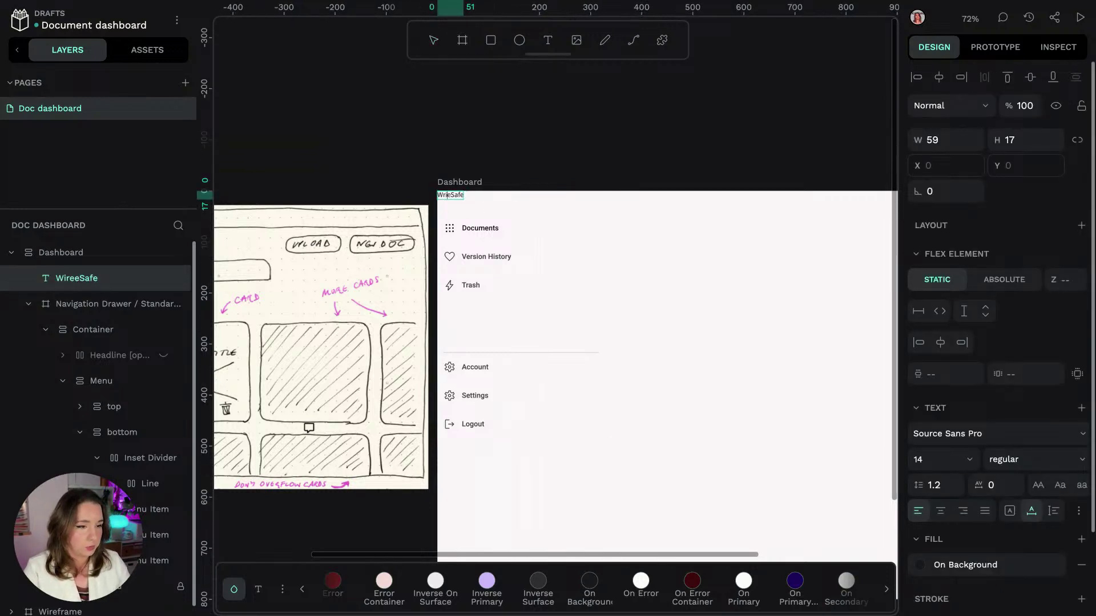
pyautogui.press('Escape')
pyautogui.hscroll(-5, 346, 128)
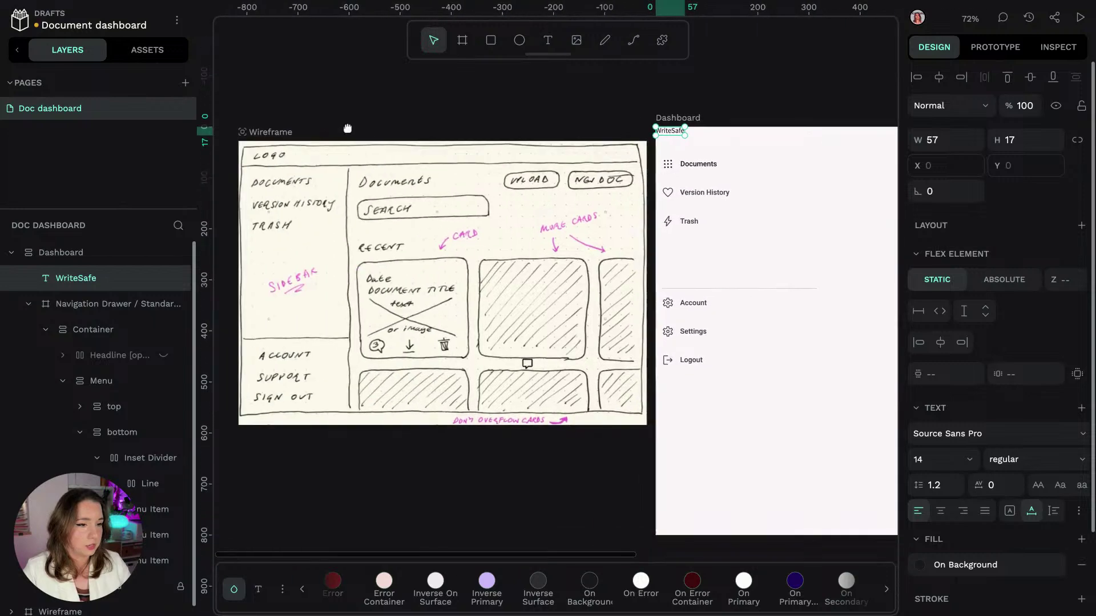
pyautogui.hscroll(3, 348, 128)
pyautogui.hscroll(-5, 348, 128)
pyautogui.hscroll(3, 348, 128)
pyautogui.hscroll(-2, 683, 97)
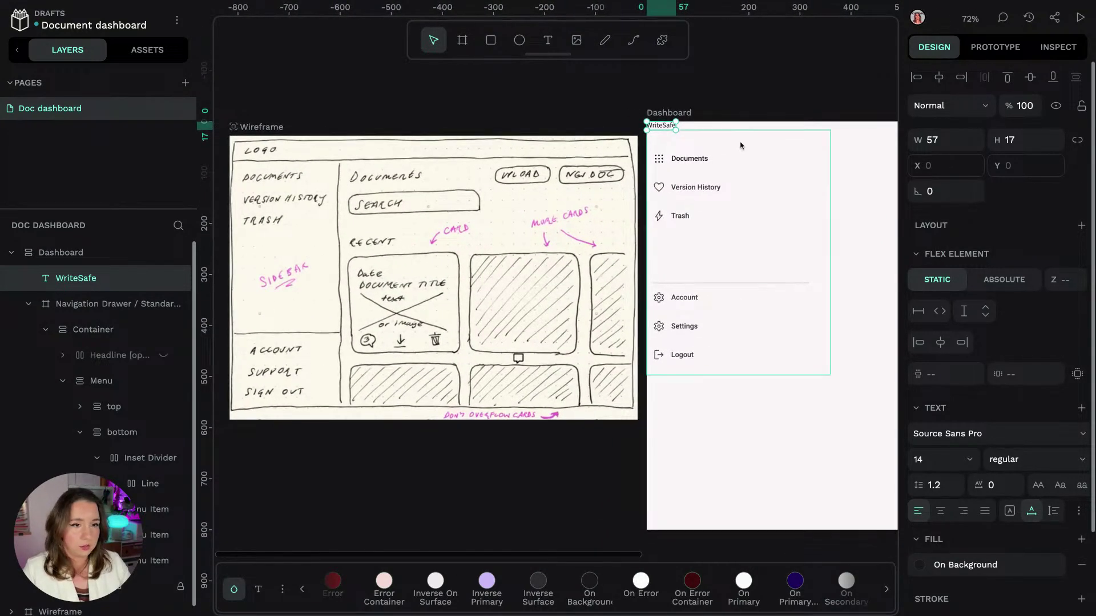
pyautogui.scroll(2, 783, 87)
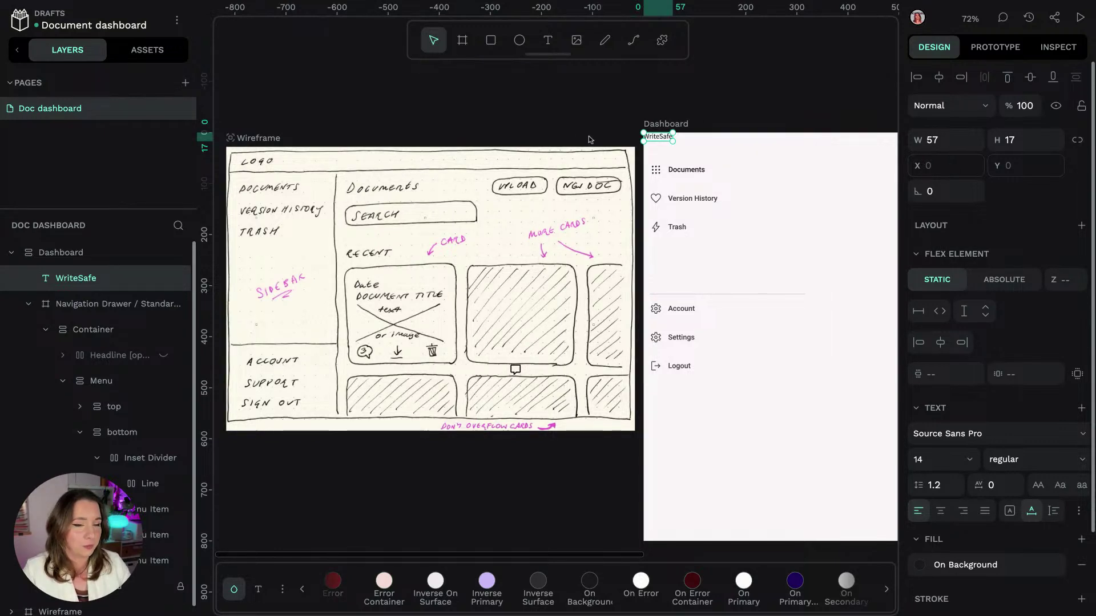
# Step: Show the Material Design 3 library's typography styles in the palette, keeping the WriteSafe text selected
pyautogui.click(258, 589)
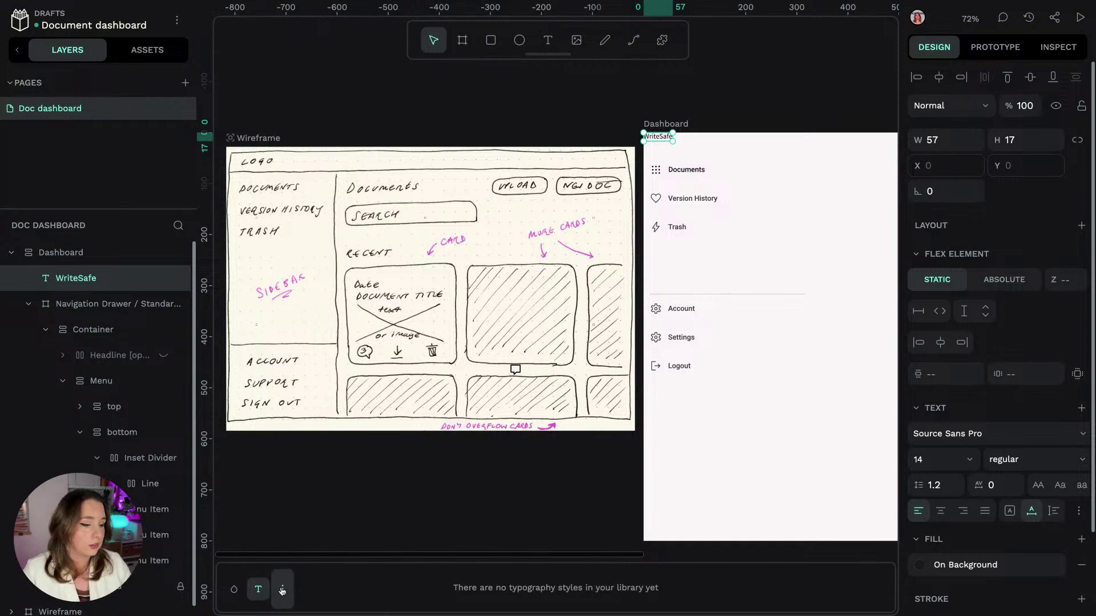
pyautogui.click(141, 49)
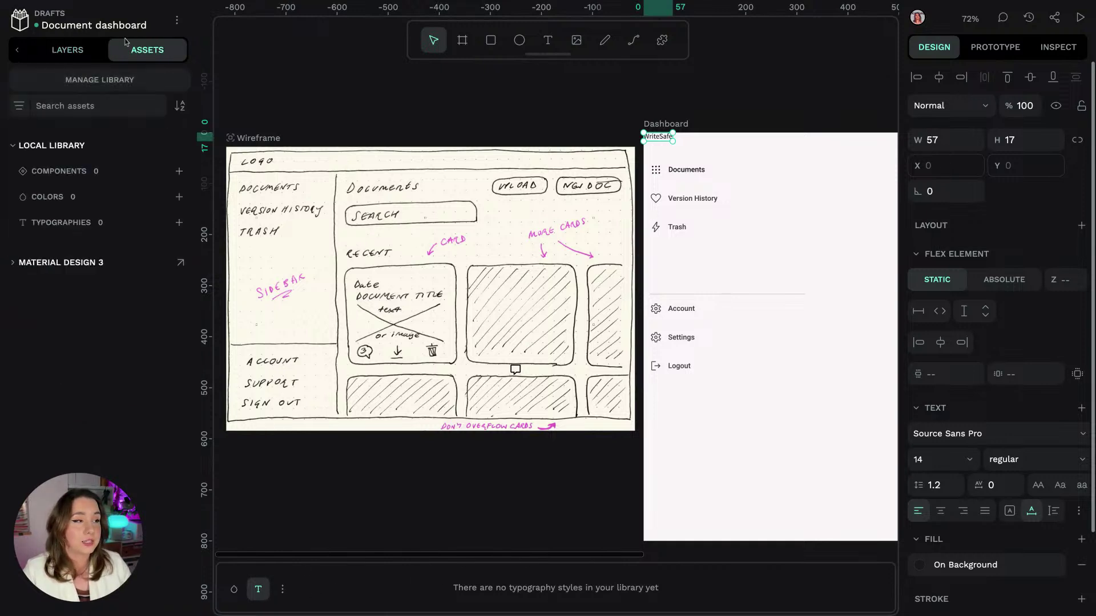
pyautogui.click(67, 49)
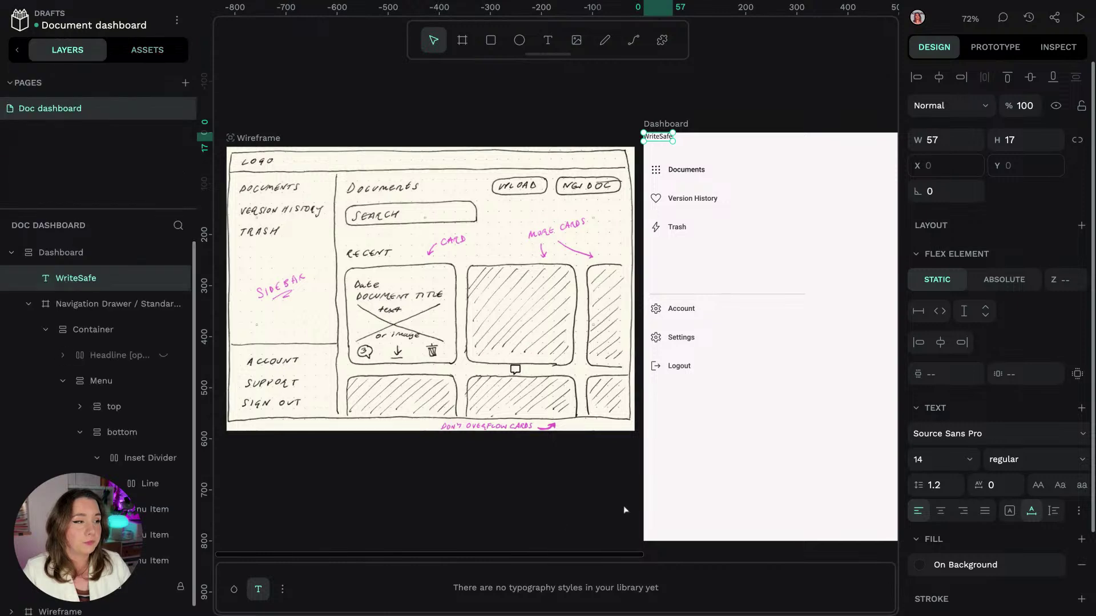
pyautogui.click(283, 590)
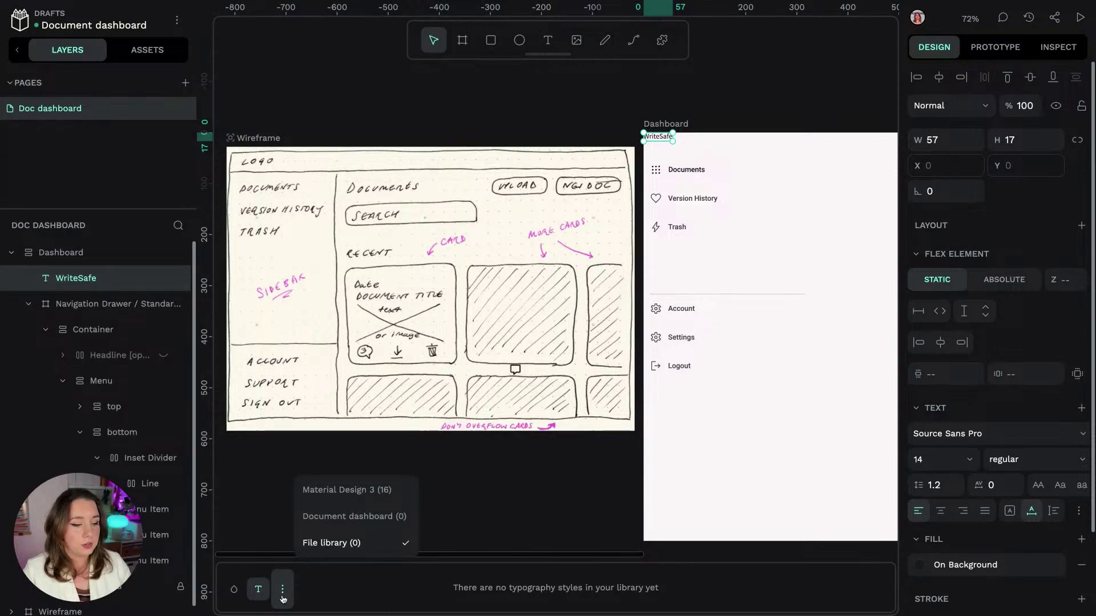
pyautogui.click(370, 492)
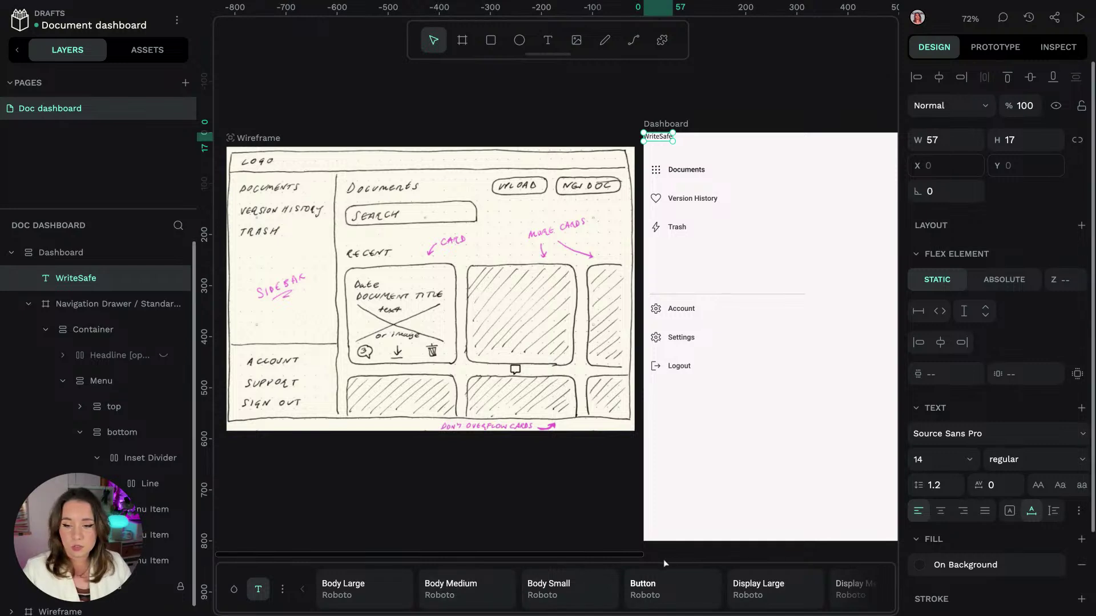
# Step: Try typography styles on the WriteSafe logo text and apply the Material Design 3 library's Title Medium style
pyautogui.hscroll(5, 606, 588)
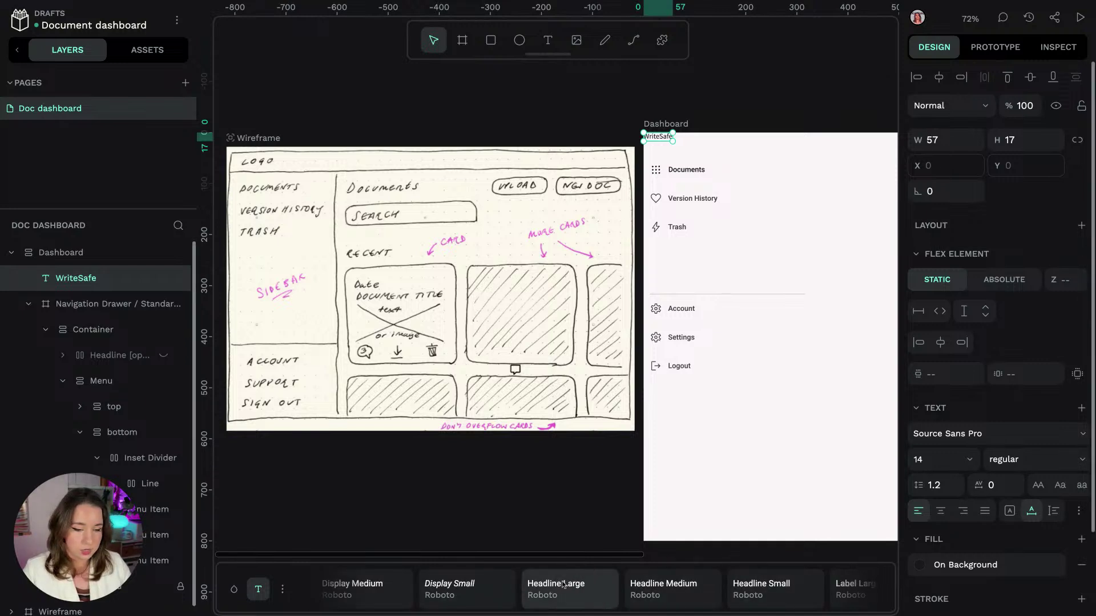
pyautogui.click(775, 587)
pyautogui.hscroll(4, 782, 589)
pyautogui.hscroll(-1, 793, 588)
pyautogui.hscroll(2, 805, 588)
pyautogui.hscroll(1, 809, 588)
pyautogui.click(808, 588)
pyautogui.click(666, 590)
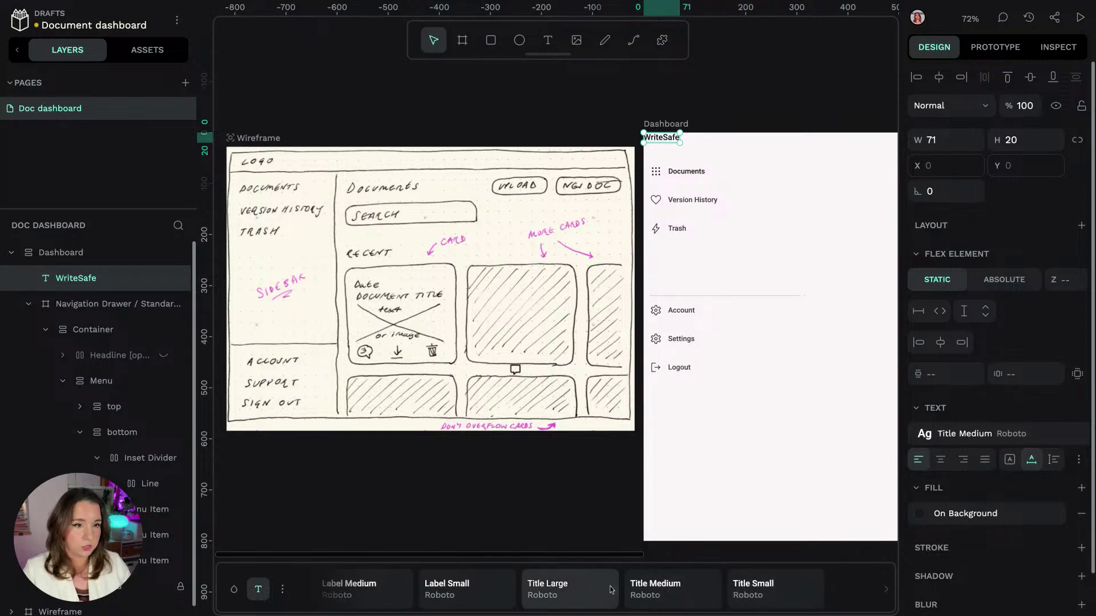
pyautogui.click(520, 588)
pyautogui.click(644, 587)
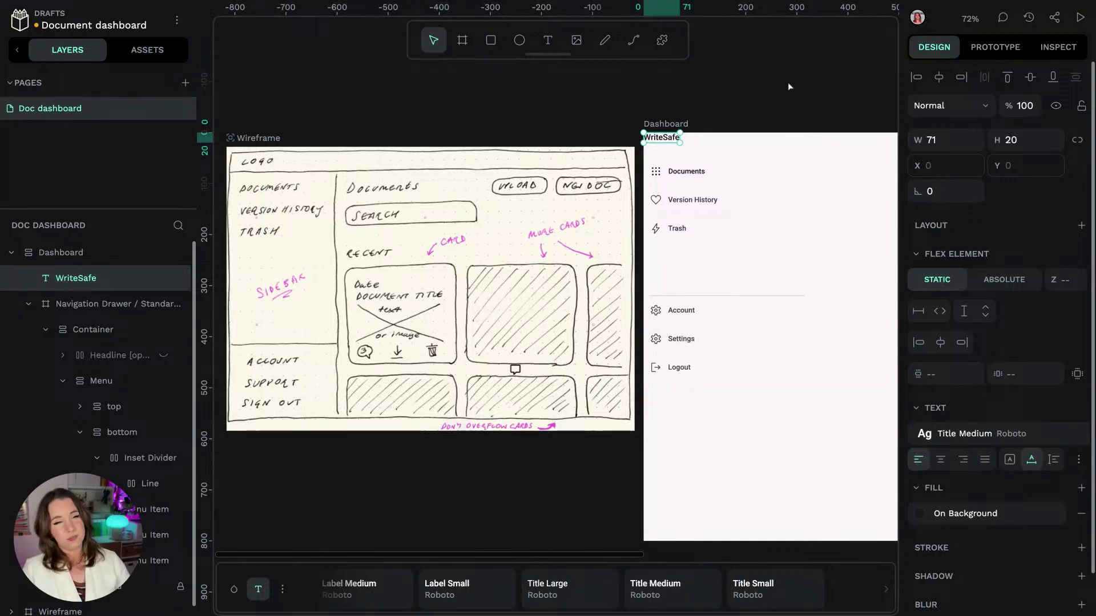
# Step: Reload the document from the error page and return to the Dashboard board
pyautogui.scroll(2, 788, 86)
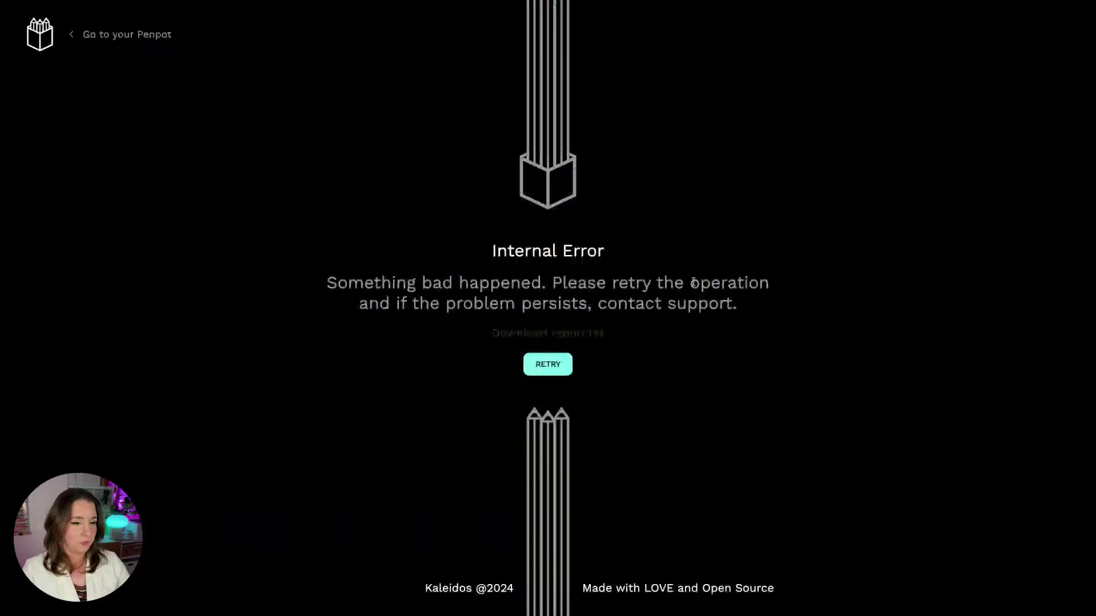
pyautogui.click(548, 365)
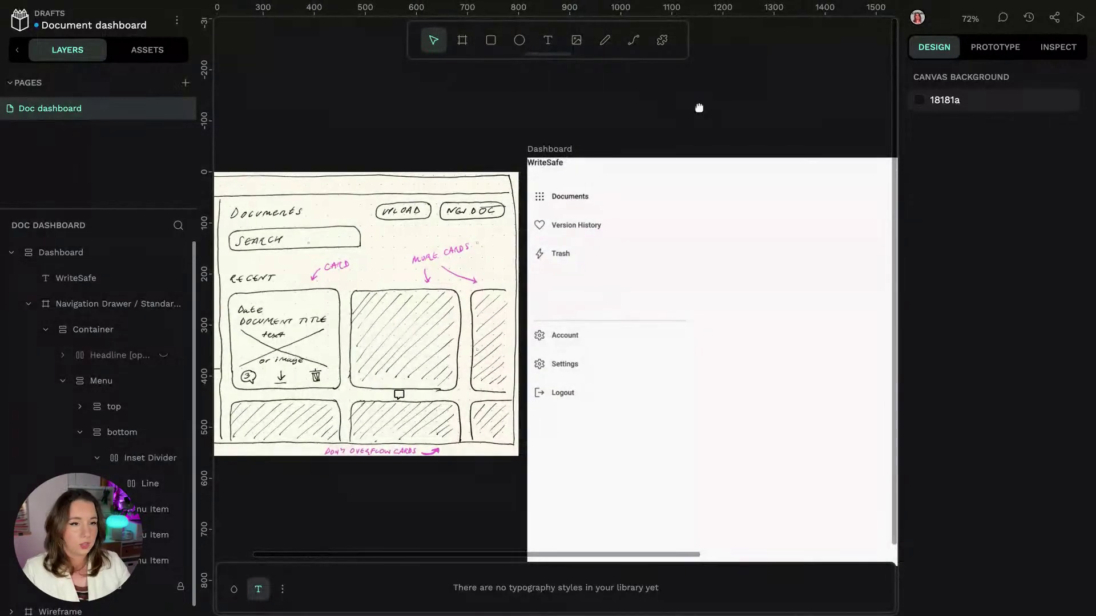
pyautogui.moveTo(698, 108); pyautogui.dragTo(573, 72)
pyautogui.click(446, 118)
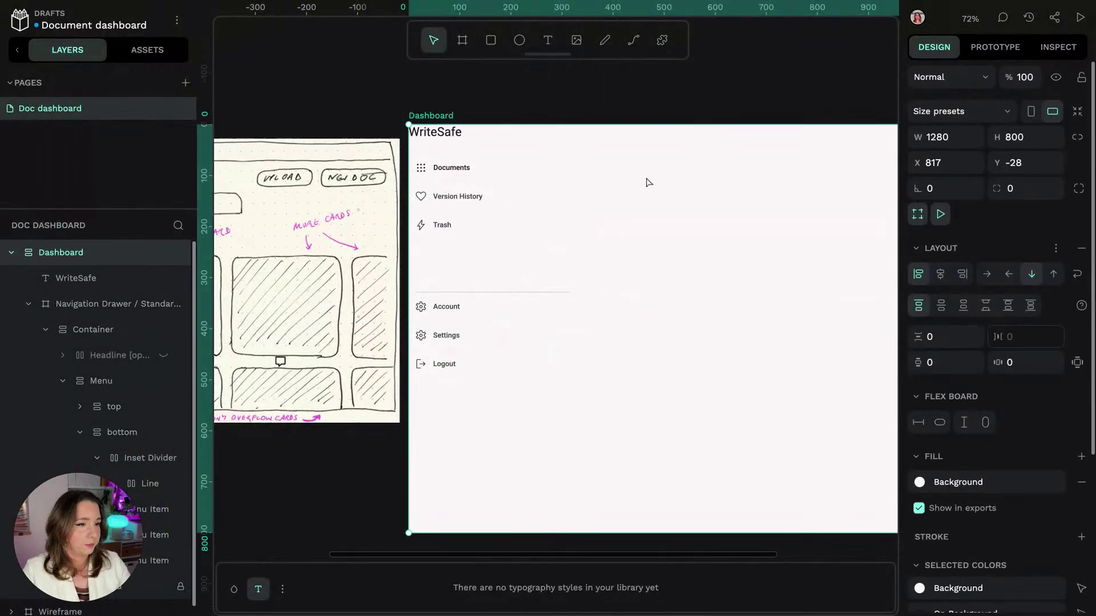
pyautogui.click(434, 130)
pyautogui.press('Escape')
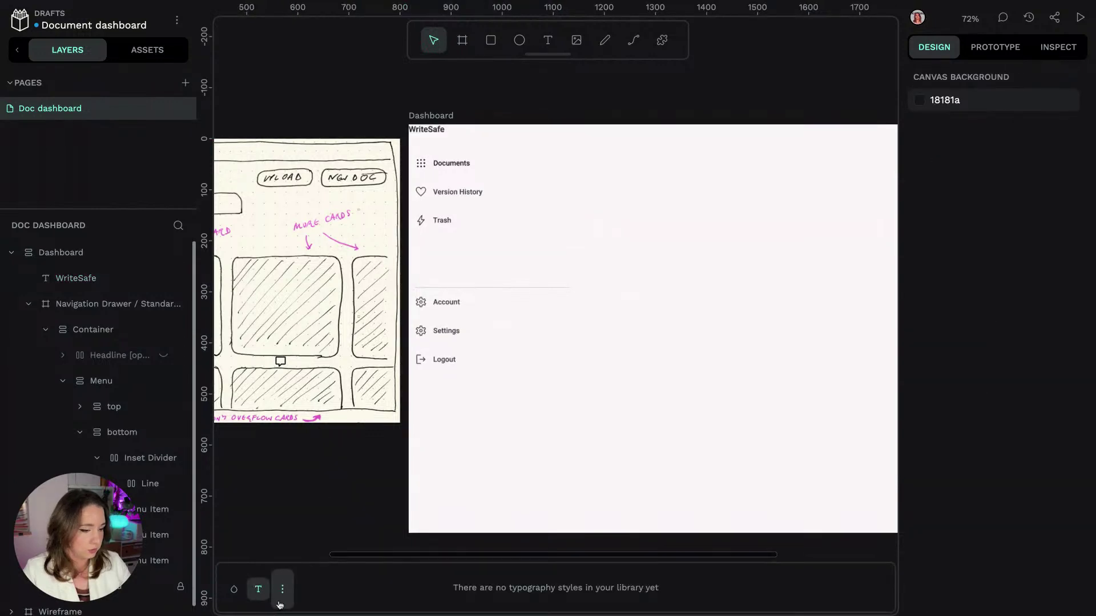
# Step: Show the Material Design 3 typography styles in the palette again and apply Title Medium to the WriteSafe text
pyautogui.click(435, 134)
pyautogui.click(282, 589)
pyautogui.click(315, 490)
pyautogui.hscroll(10, 703, 577)
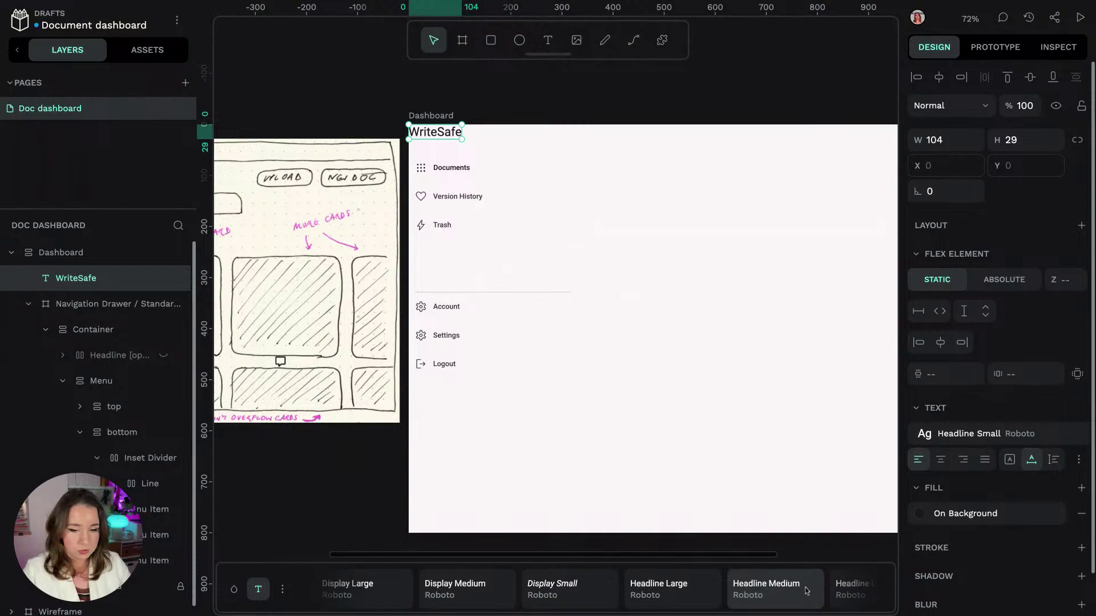
pyautogui.click(674, 586)
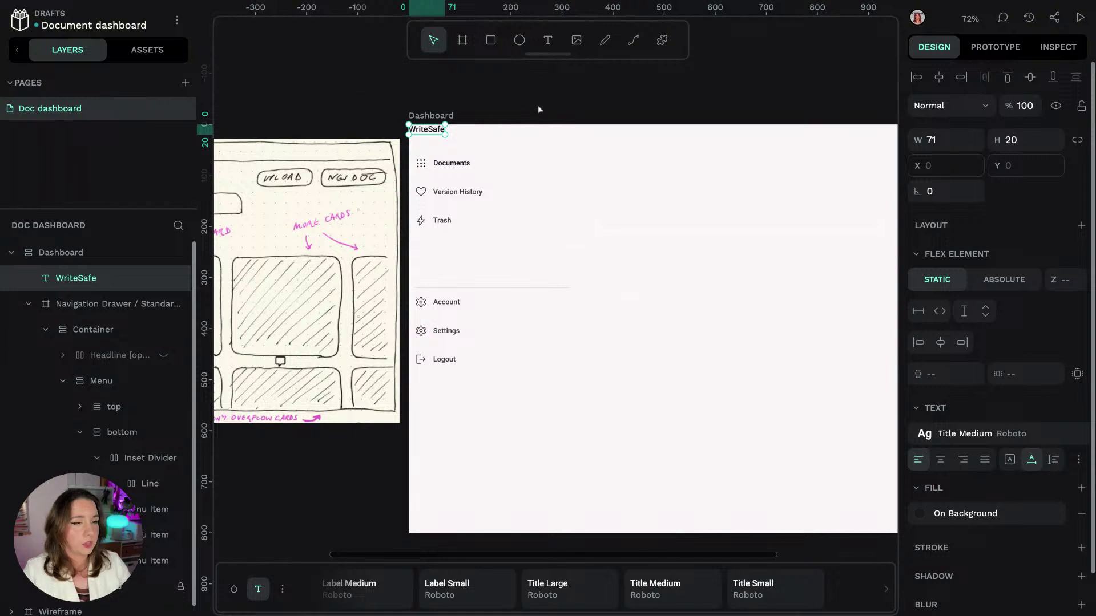
pyautogui.click(371, 89)
# Step: Wrap the WriteSafe text in a flex layout board and rename that board "header"
pyautogui.hscroll(-5, 335, 81)
pyautogui.hscroll(1, 336, 82)
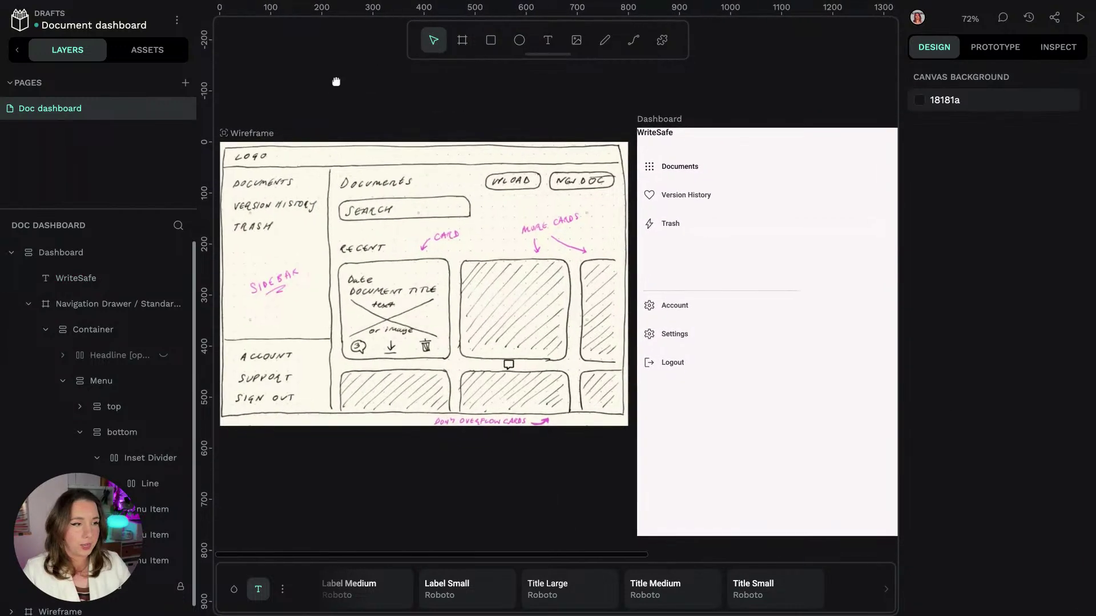
pyautogui.click(672, 133)
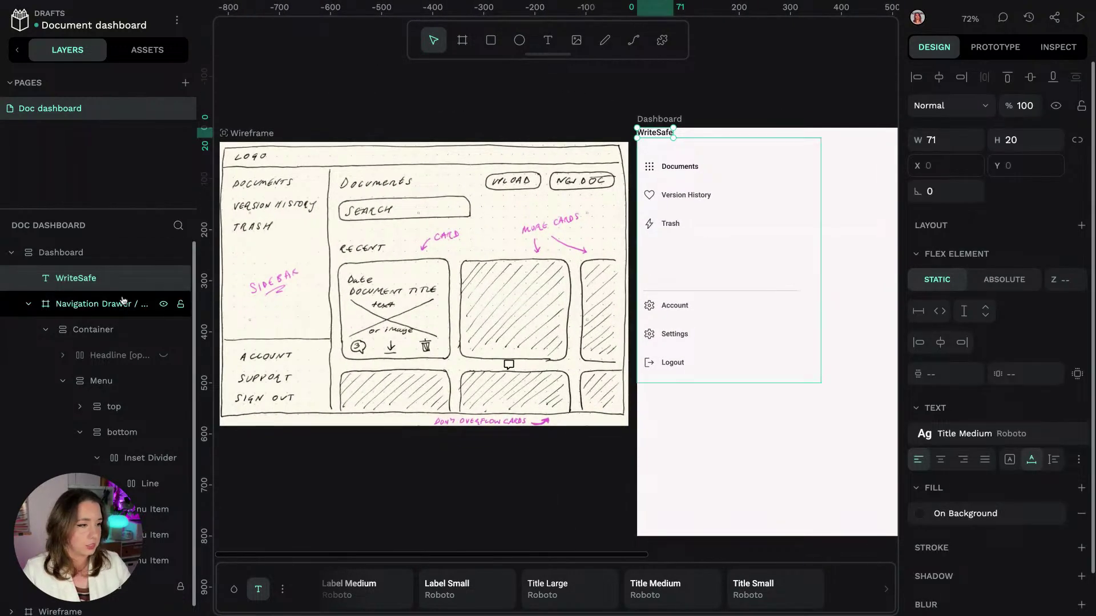
pyautogui.rightClick(134, 277)
pyautogui.click(171, 513)
pyautogui.doubleClick(66, 279)
pyautogui.write('header')
pyautogui.press('Return')
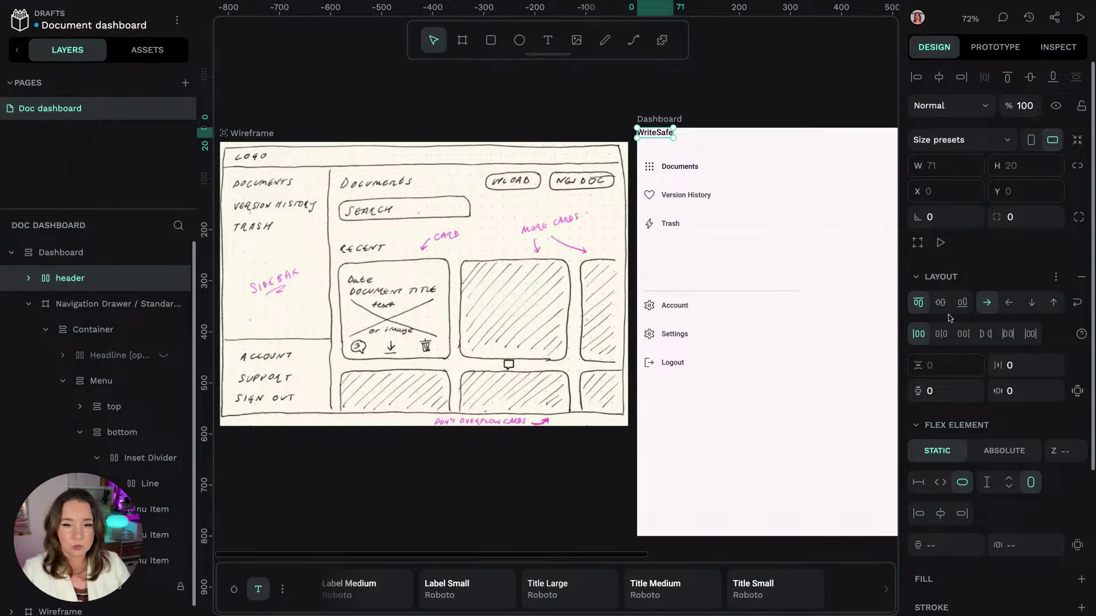
# Step: Make the header fill the Dashboard's full width and set its column gap, vertical padding and horizontal padding to 12
pyautogui.click(940, 483)
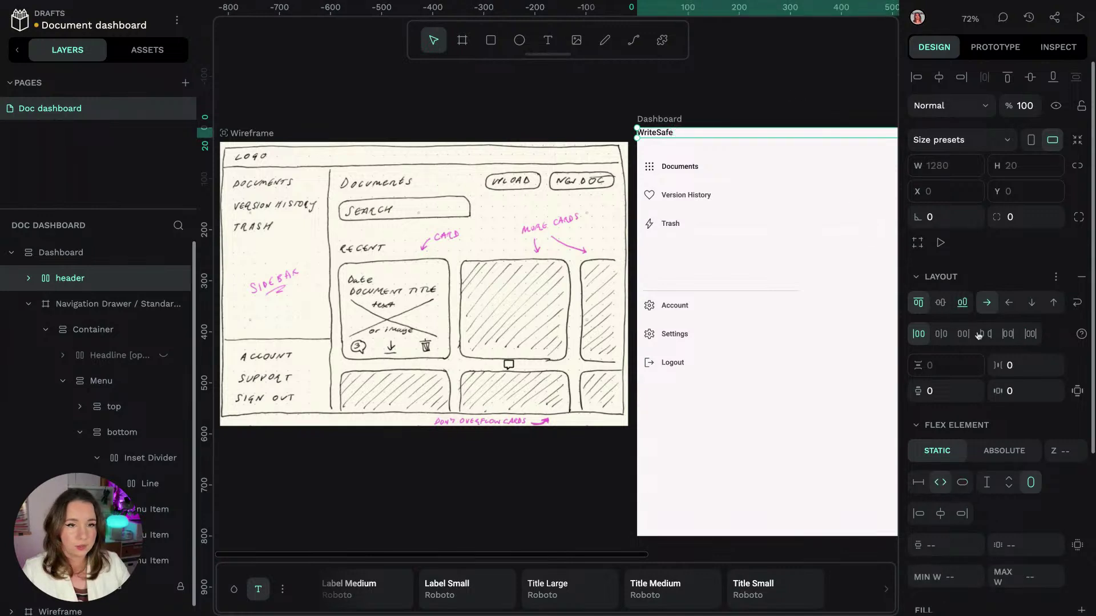
pyautogui.click(1026, 365)
pyautogui.write('12')
pyautogui.press('Return')
pyautogui.click(952, 390)
pyautogui.write('1')
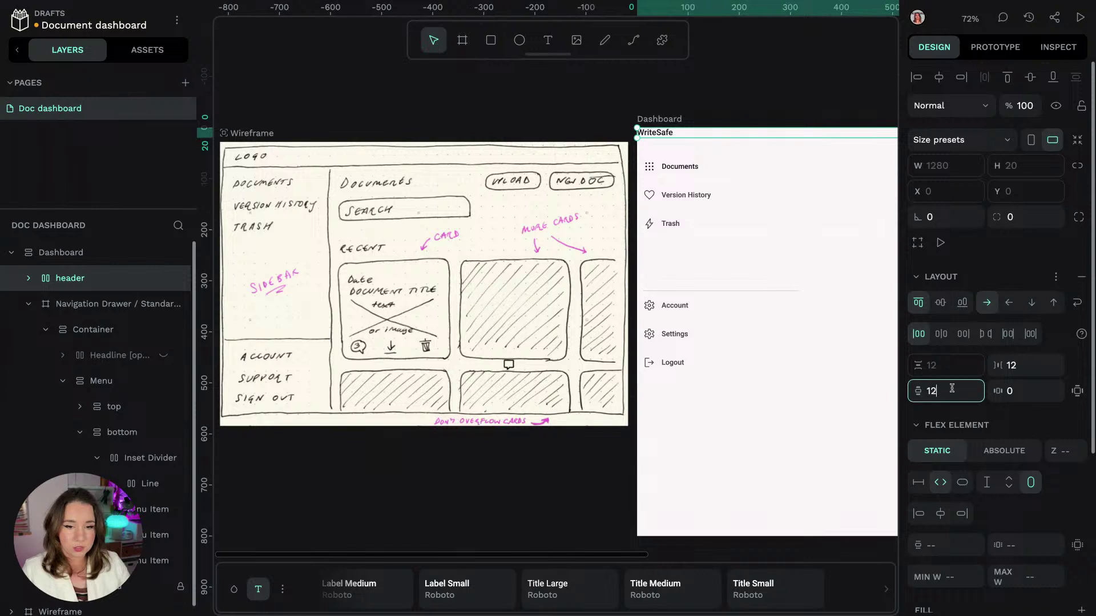
pyautogui.write('2')
pyautogui.press('Return')
pyautogui.click(1019, 391)
pyautogui.write('12')
pyautogui.press('Return')
pyautogui.click(851, 75)
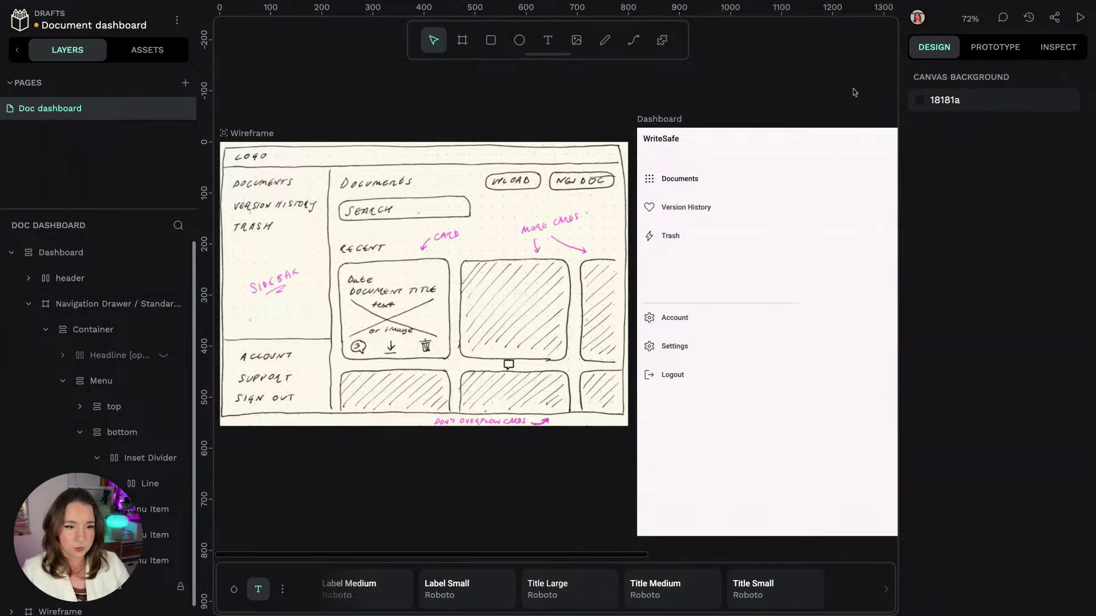
# Step: Align the WriteSafe logo with the sidebar menu icons by setting the header's horizontal padding to 15
pyautogui.hscroll(5, 834, 80)
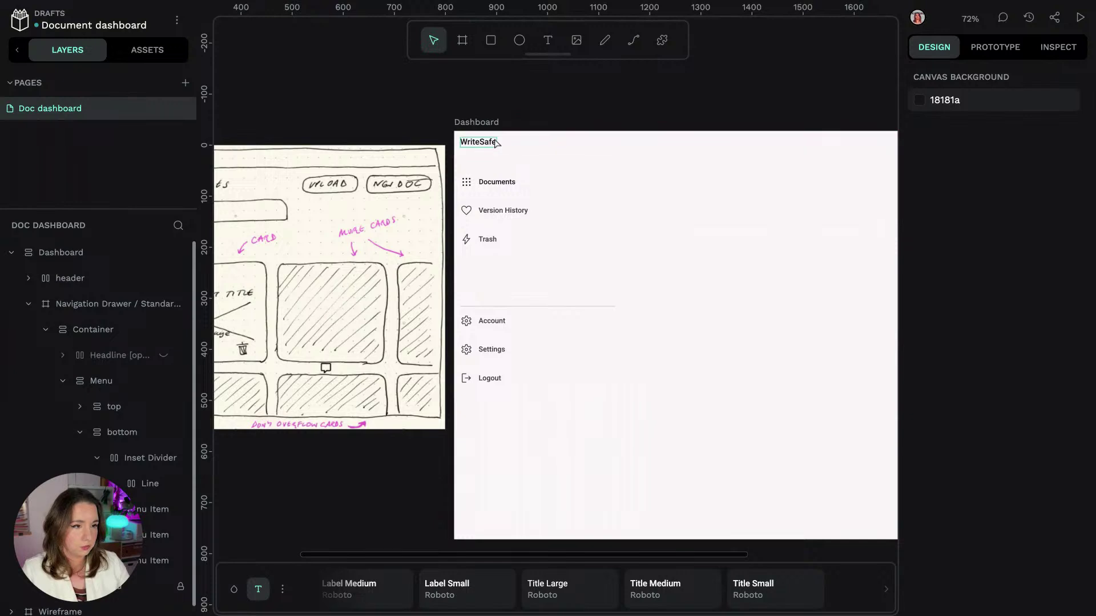
pyautogui.click(468, 186)
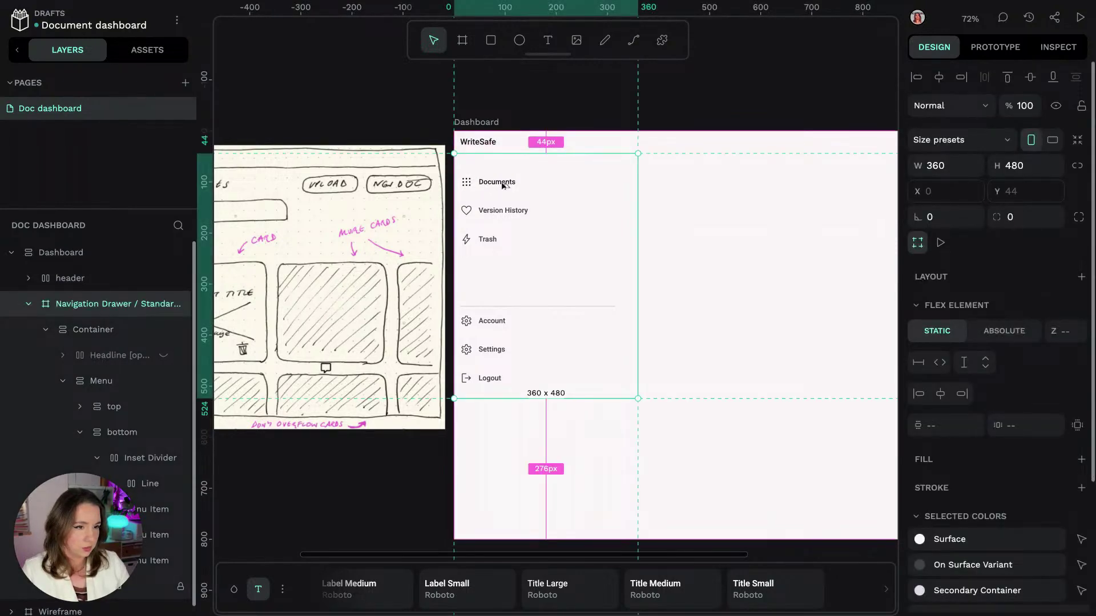
pyautogui.doubleClick(502, 184)
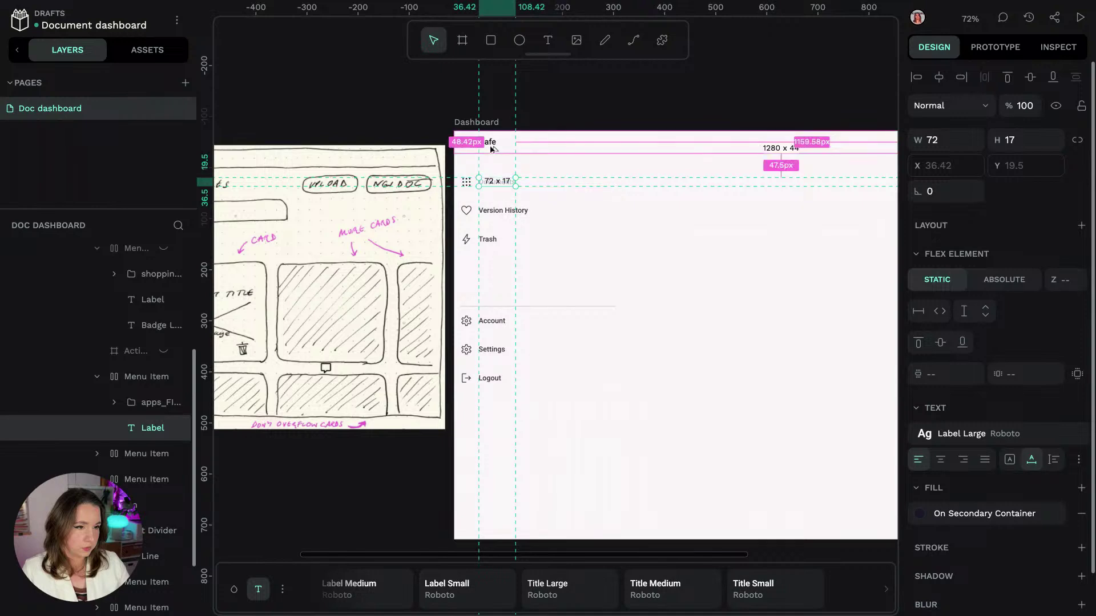
pyautogui.click(469, 182)
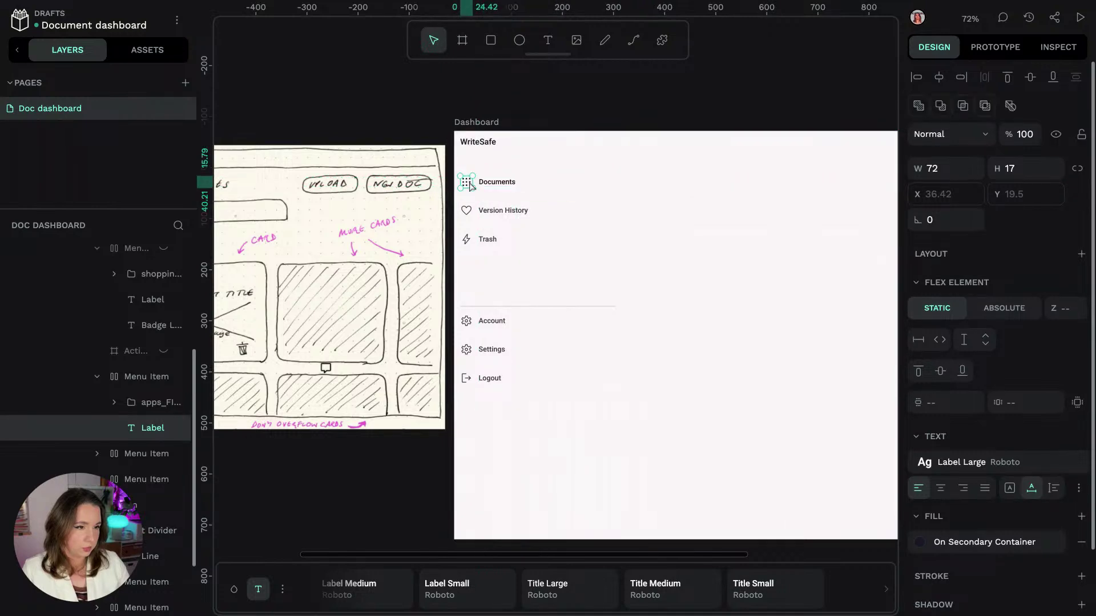
pyautogui.click(477, 142)
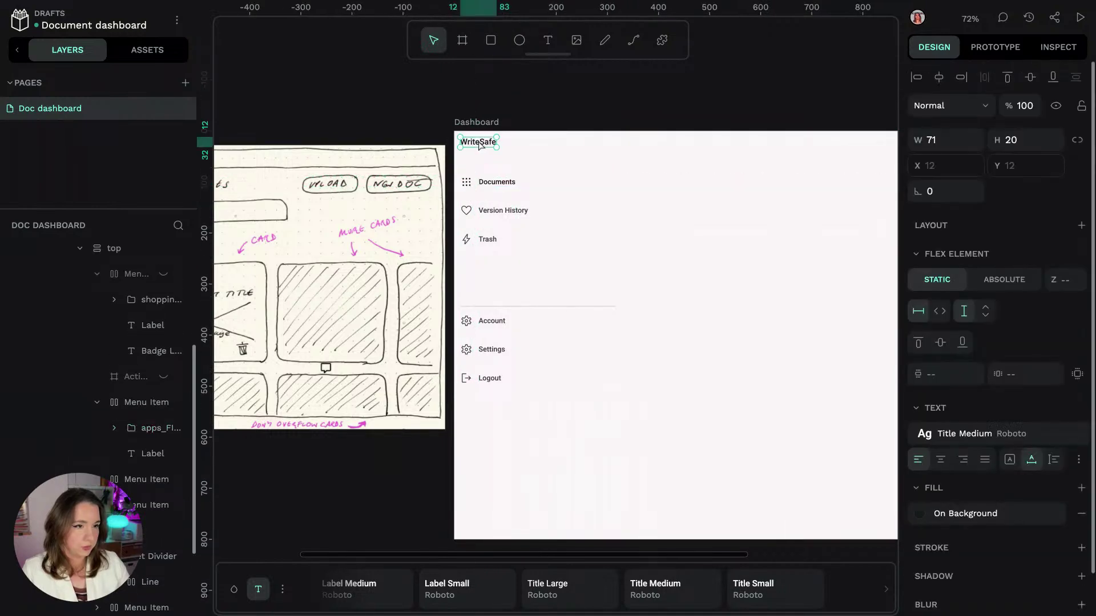
pyautogui.click(69, 278)
pyautogui.click(1025, 366)
pyautogui.press('Tab')
pyautogui.press('Tab')
pyautogui.write('15')
pyautogui.press('Return')
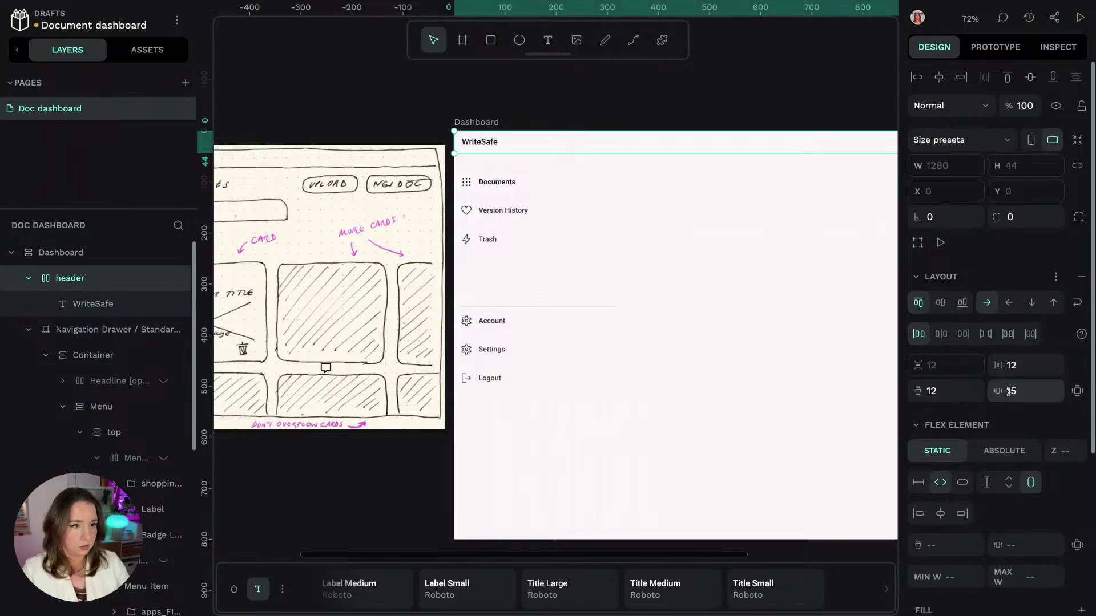
# Step: Set the header's vertical padding and column gap to 15
pyautogui.click(947, 391)
pyautogui.write('15')
pyautogui.press('Return')
pyautogui.click(1036, 365)
pyautogui.write('15')
pyautogui.press('Return')
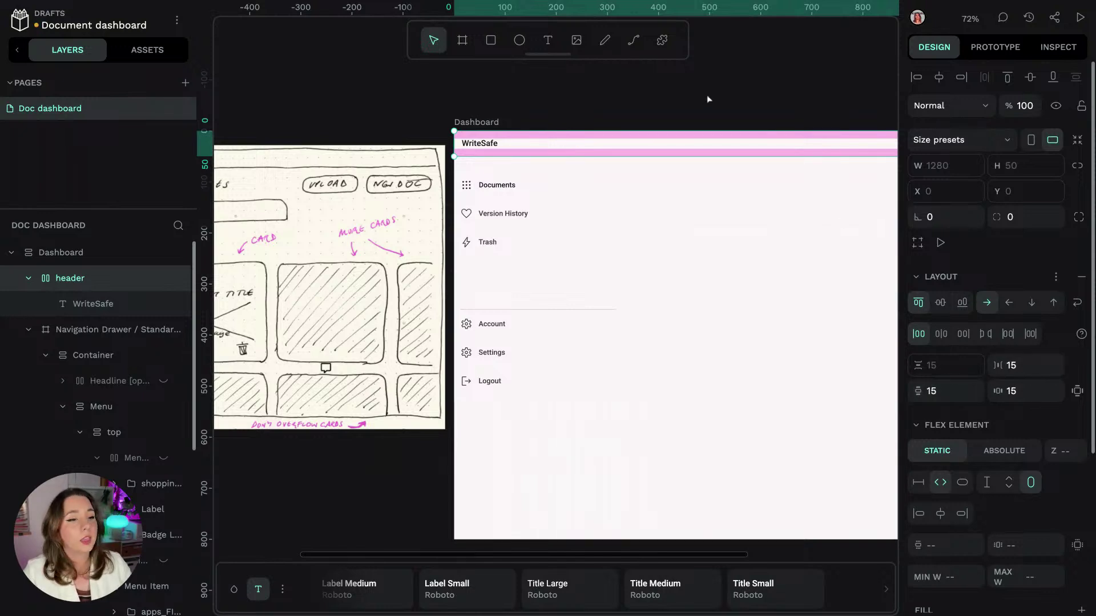
# Step: Find the Material Design 3 divider component and place a Full Width Divider in the dashboard's header
pyautogui.click(706, 94)
pyautogui.moveTo(819, 98); pyautogui.dragTo(761, 84)
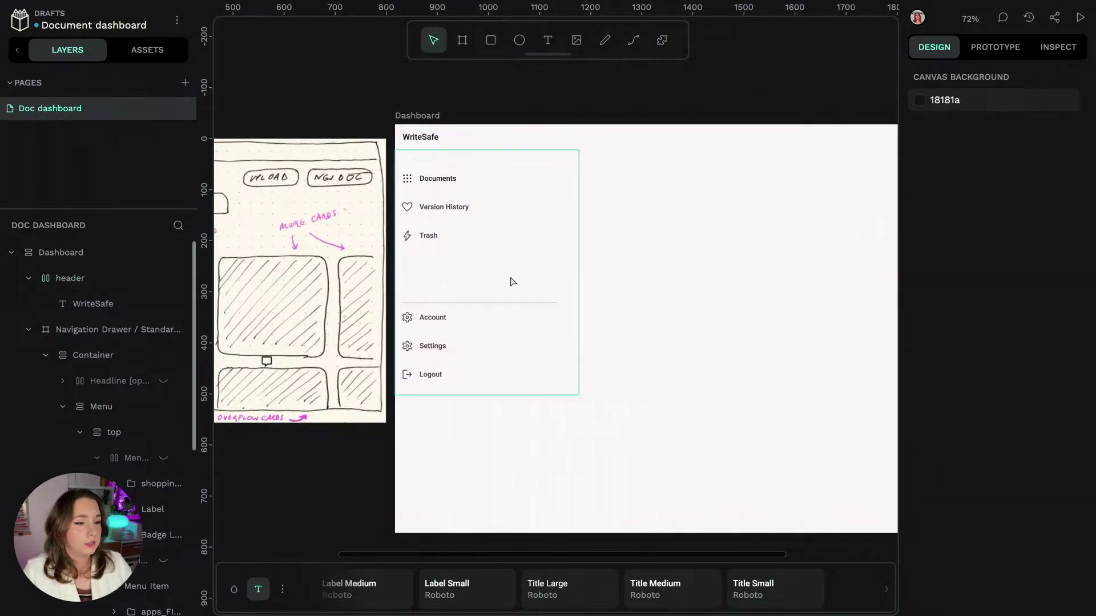
pyautogui.moveTo(321, 90); pyautogui.dragTo(710, 98)
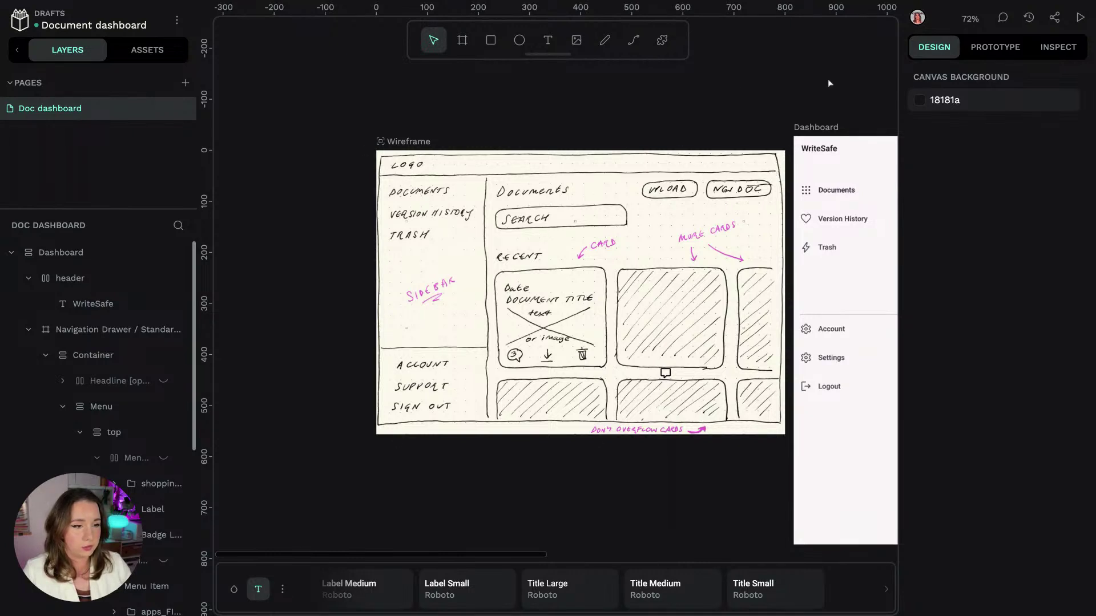
pyautogui.hscroll(6, 853, 104)
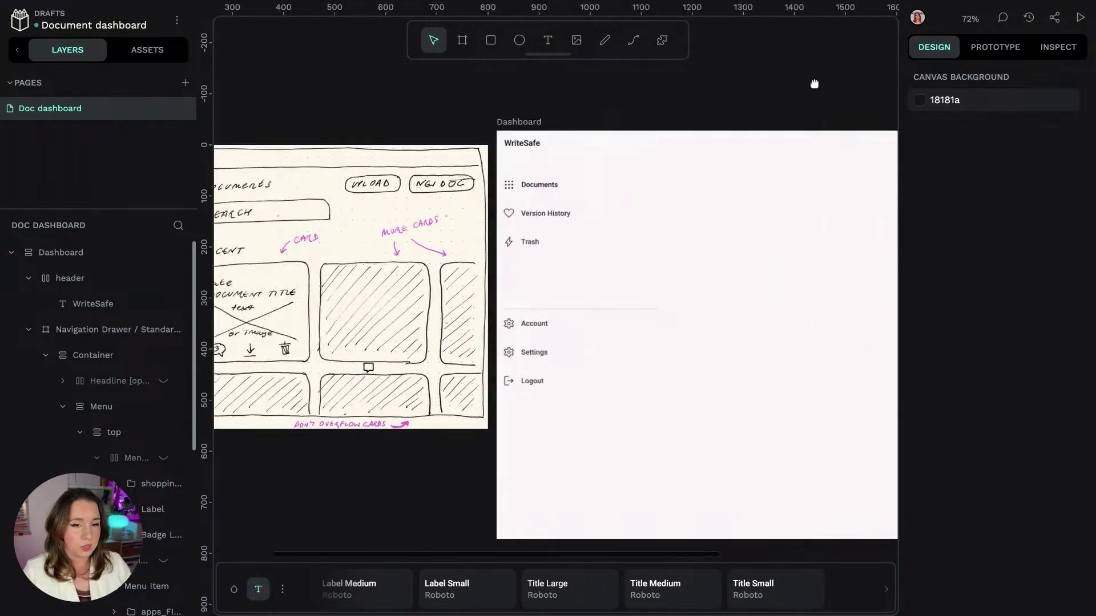
pyautogui.click(147, 49)
pyautogui.click(90, 105)
pyautogui.write('divider')
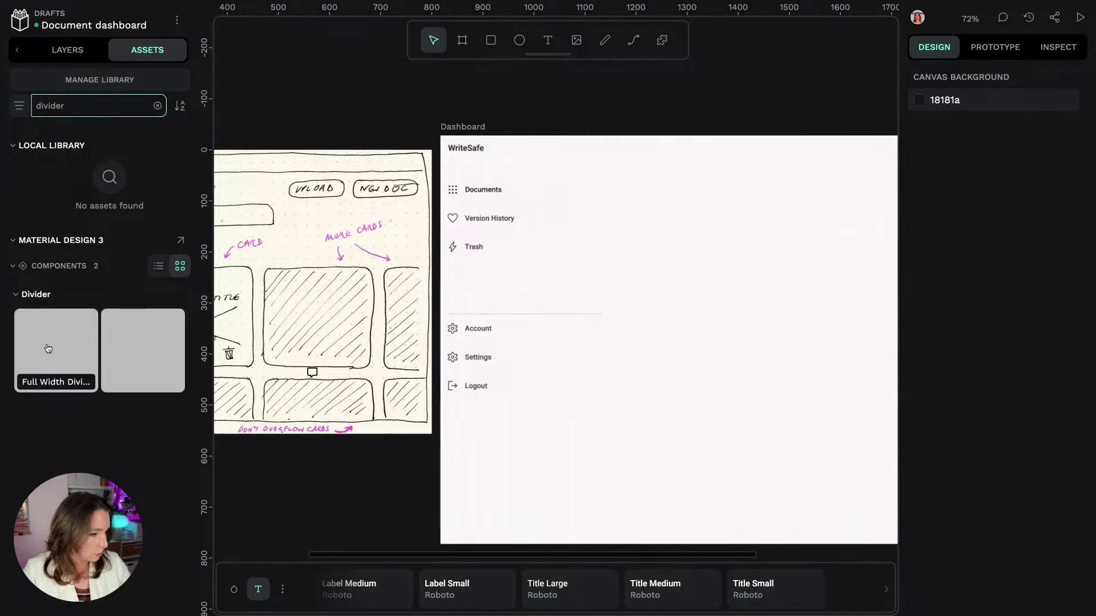
pyautogui.click(47, 348)
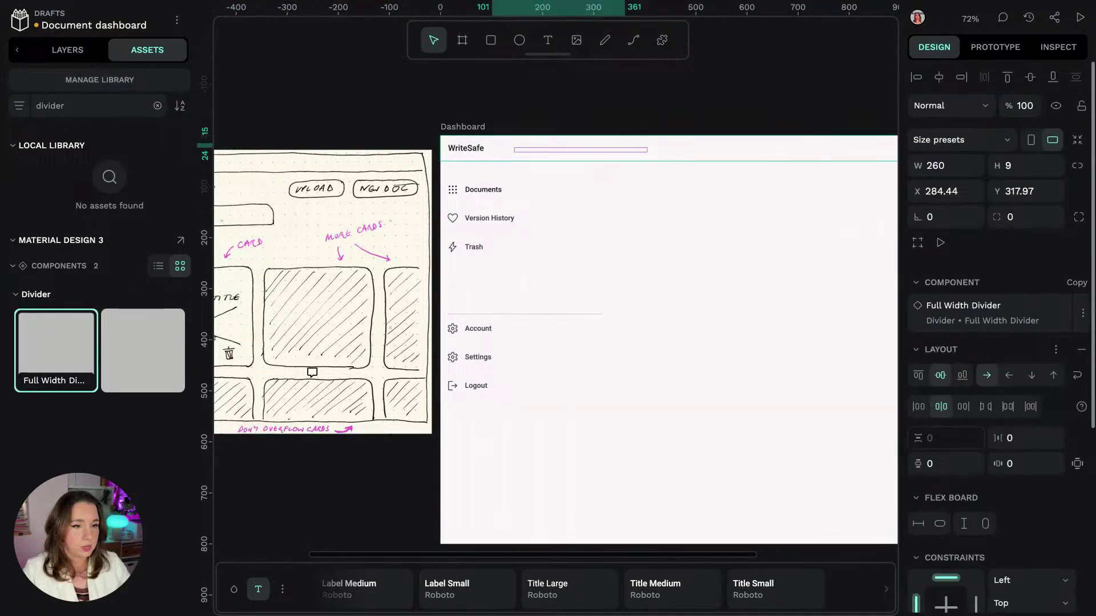
# Step: Change the header's layout direction to a top-to-bottom column and set its horizontal and vertical padding to 0
pyautogui.click(67, 49)
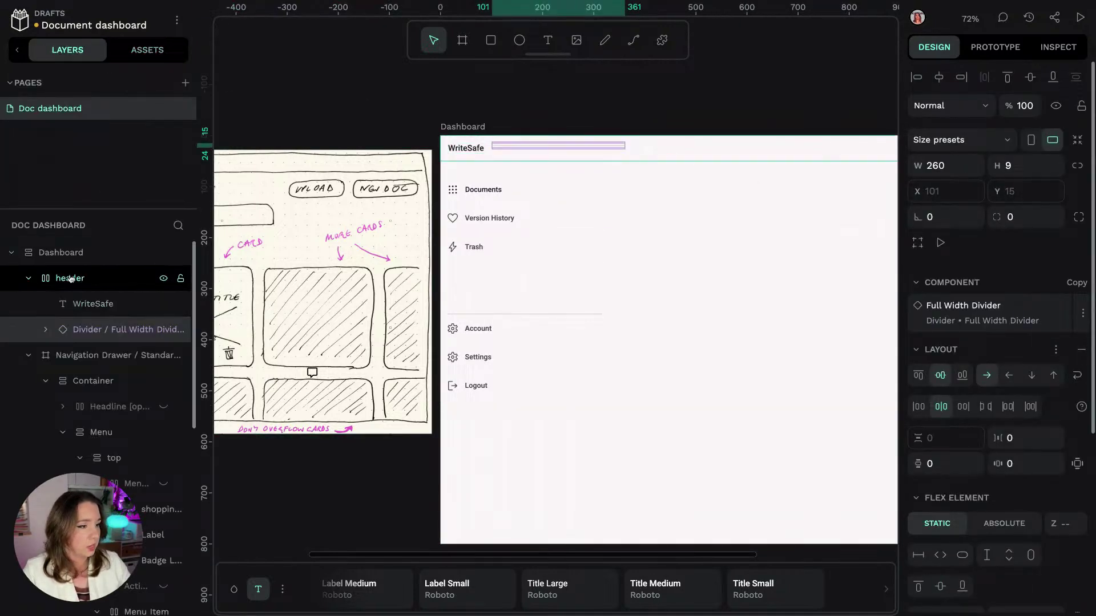
pyautogui.click(70, 278)
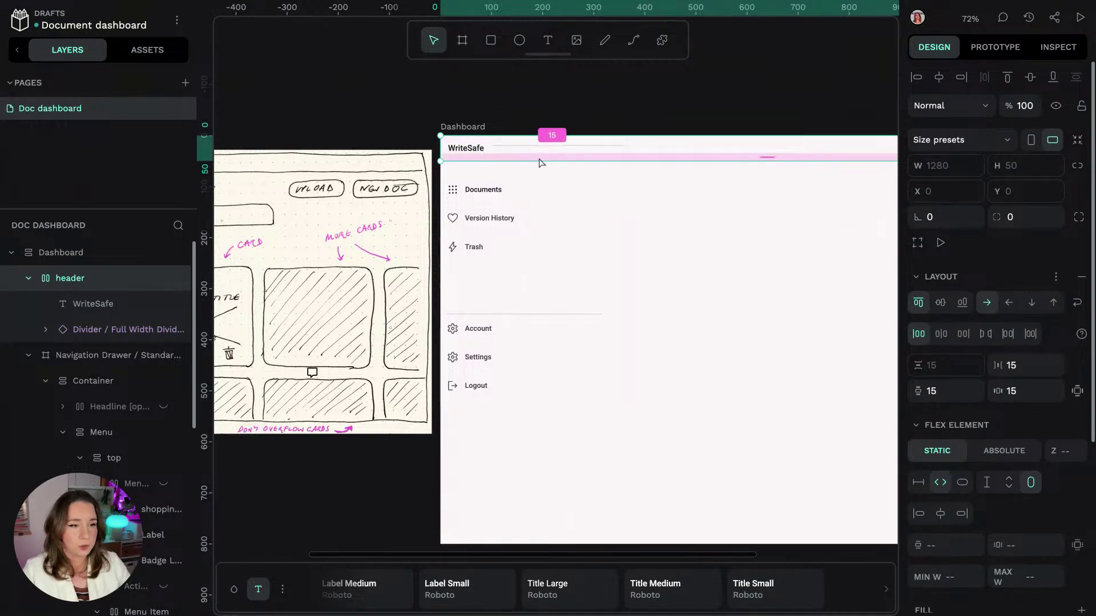
pyautogui.click(1031, 303)
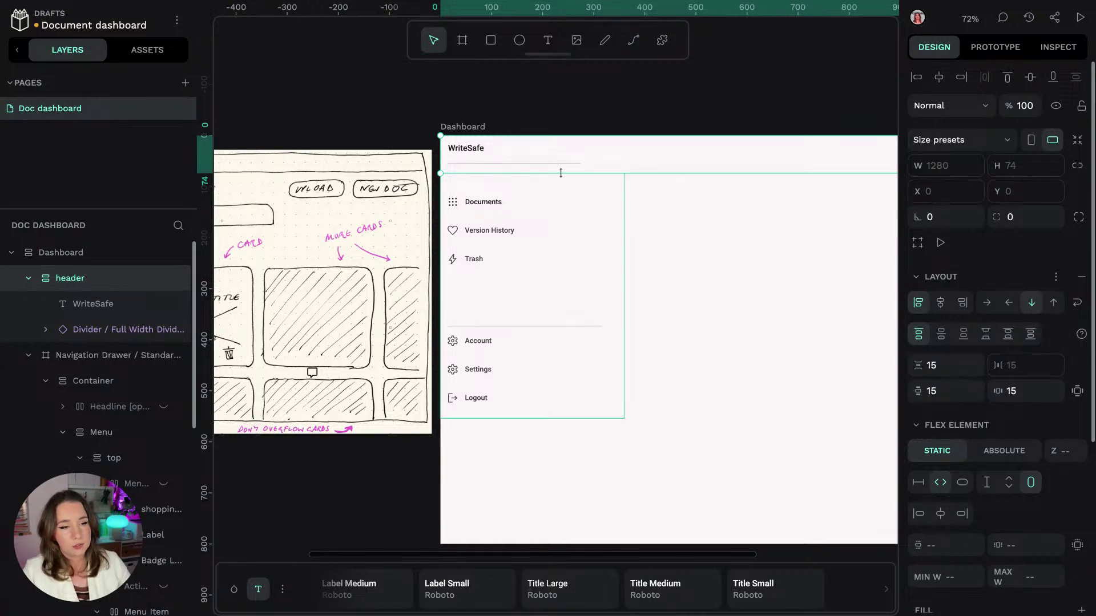
pyautogui.click(1021, 392)
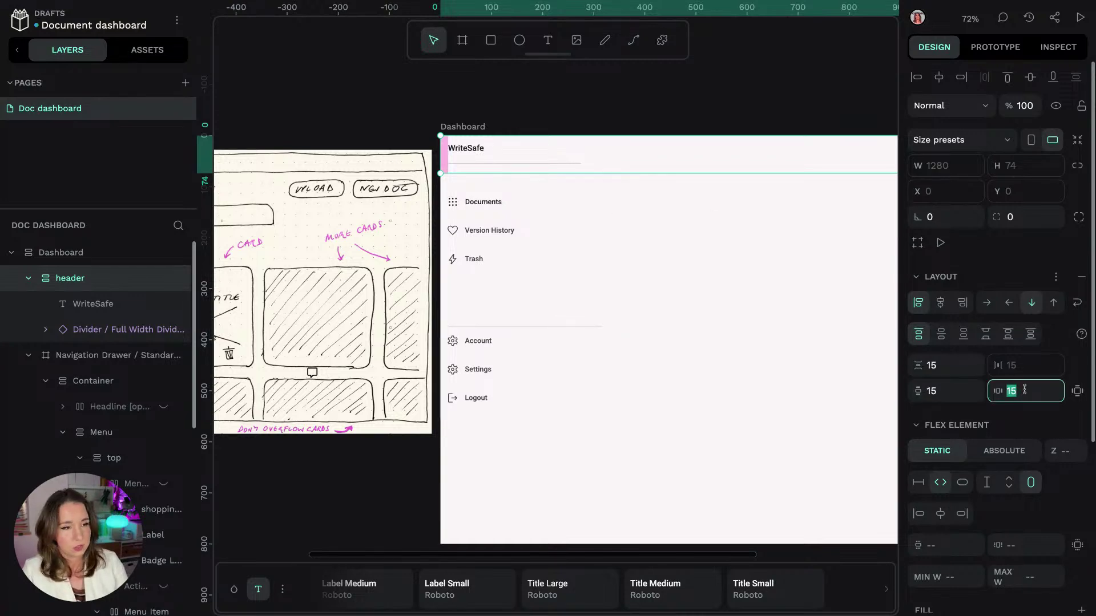
pyautogui.write('0')
pyautogui.press('Return')
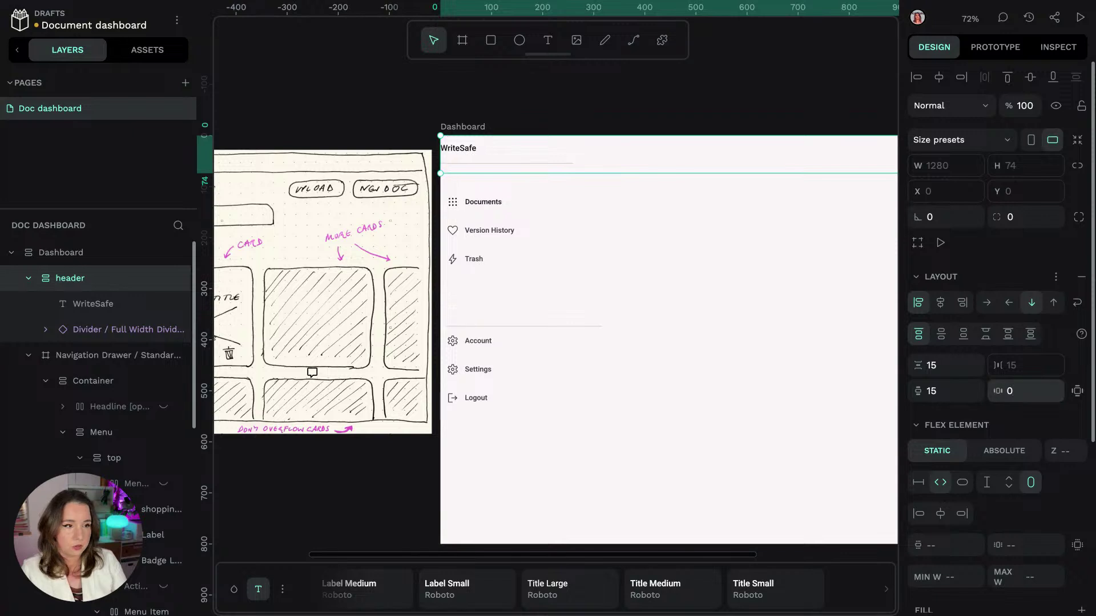
pyautogui.click(948, 391)
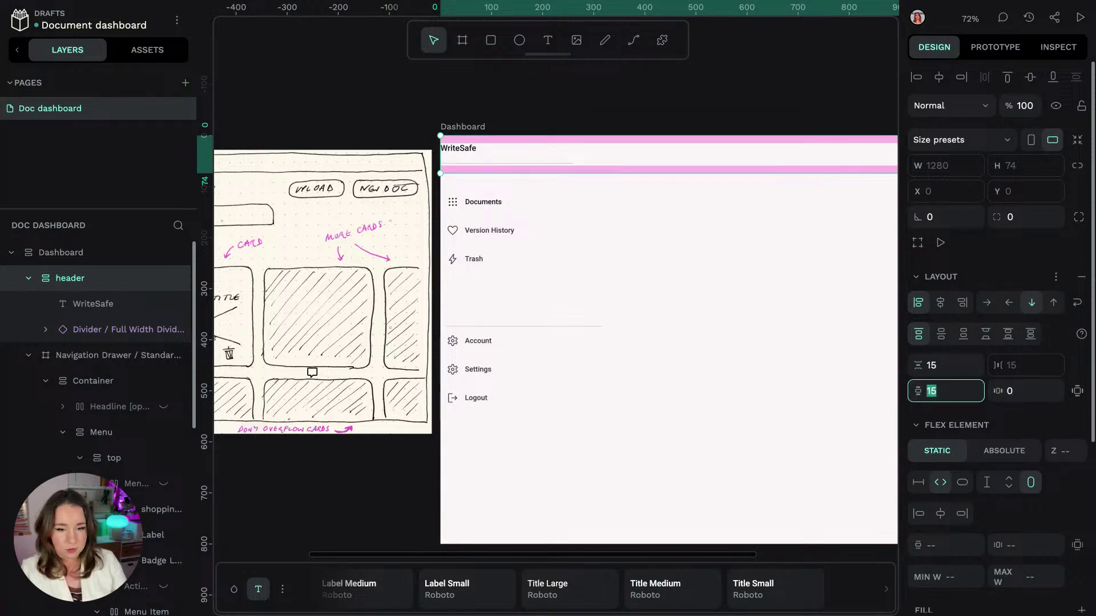
pyautogui.write('0')
pyautogui.press('Return')
# Step: Make the header's divider fill the full available width and keep a fixed height
pyautogui.click(172, 329)
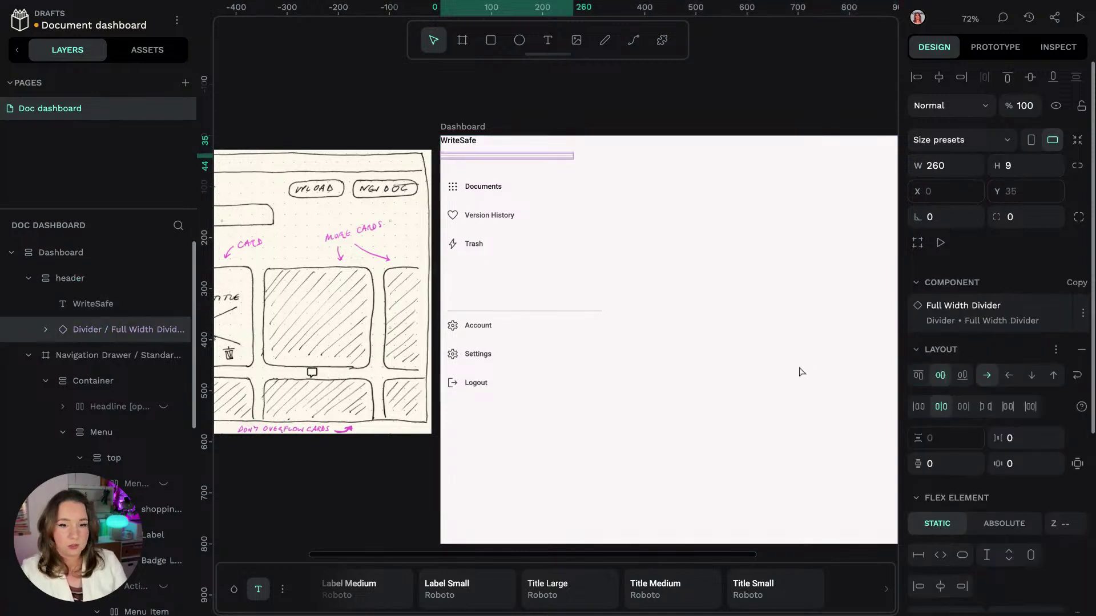
pyautogui.click(941, 556)
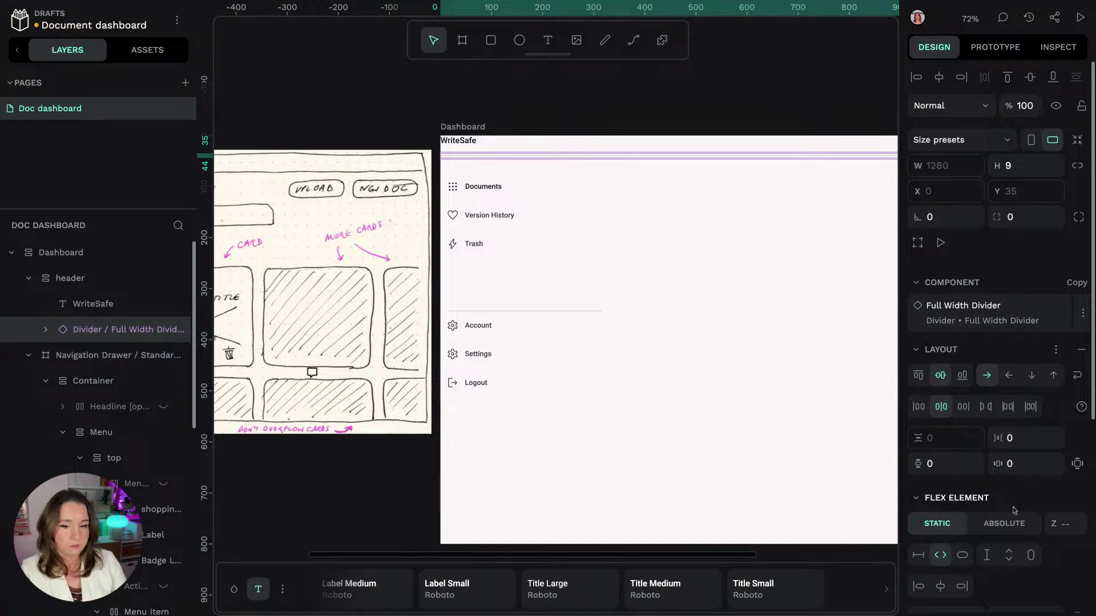
pyautogui.click(992, 562)
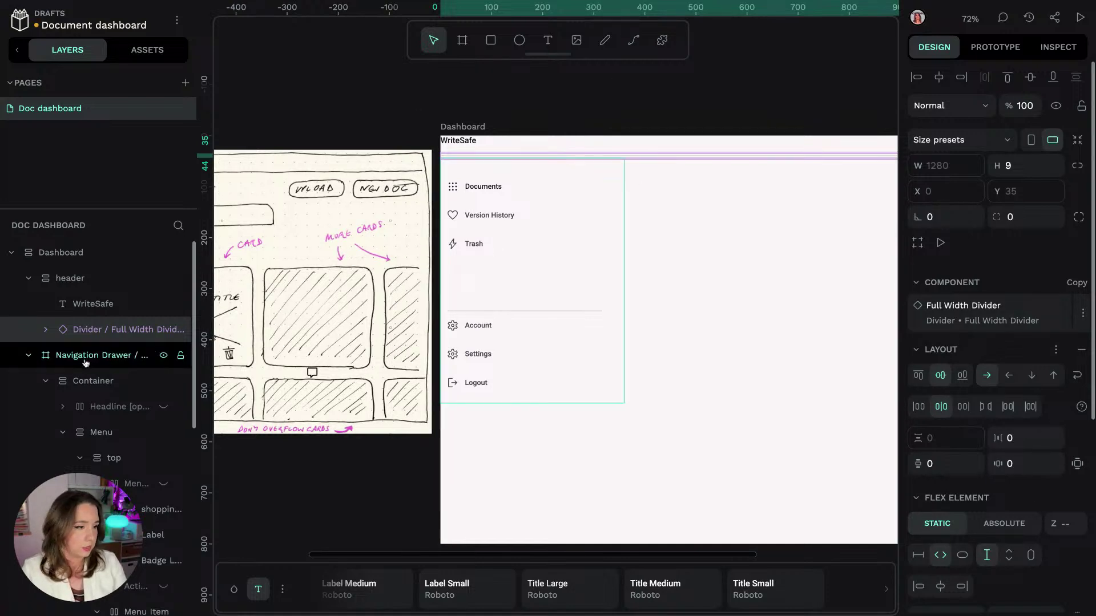
# Step: Set the WriteSafe header text's vertical and horizontal margins to 15
pyautogui.click(106, 304)
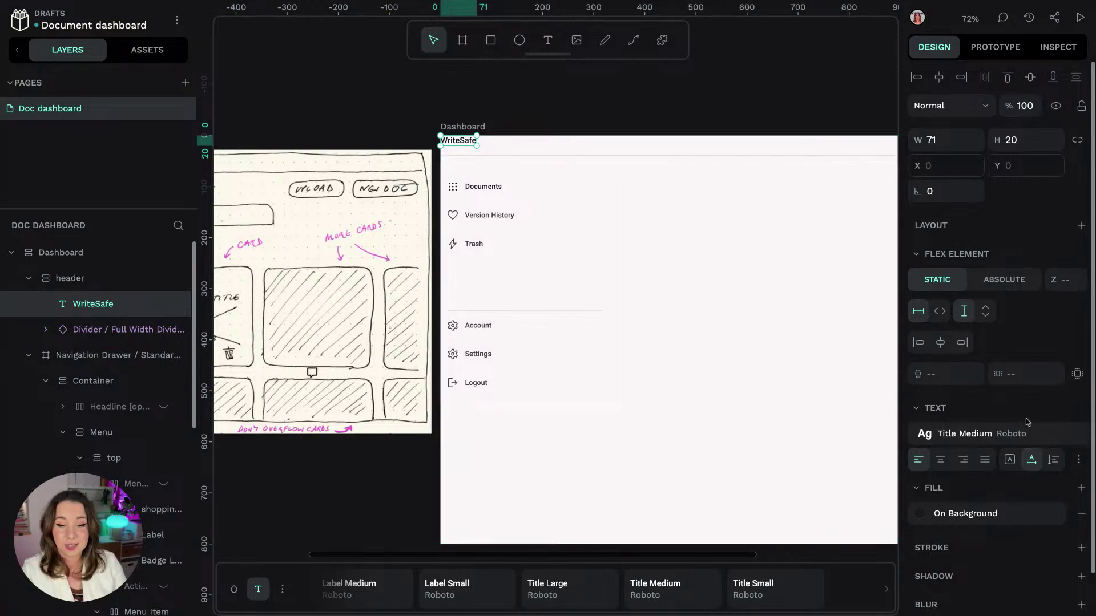
pyautogui.click(954, 376)
pyautogui.write('15')
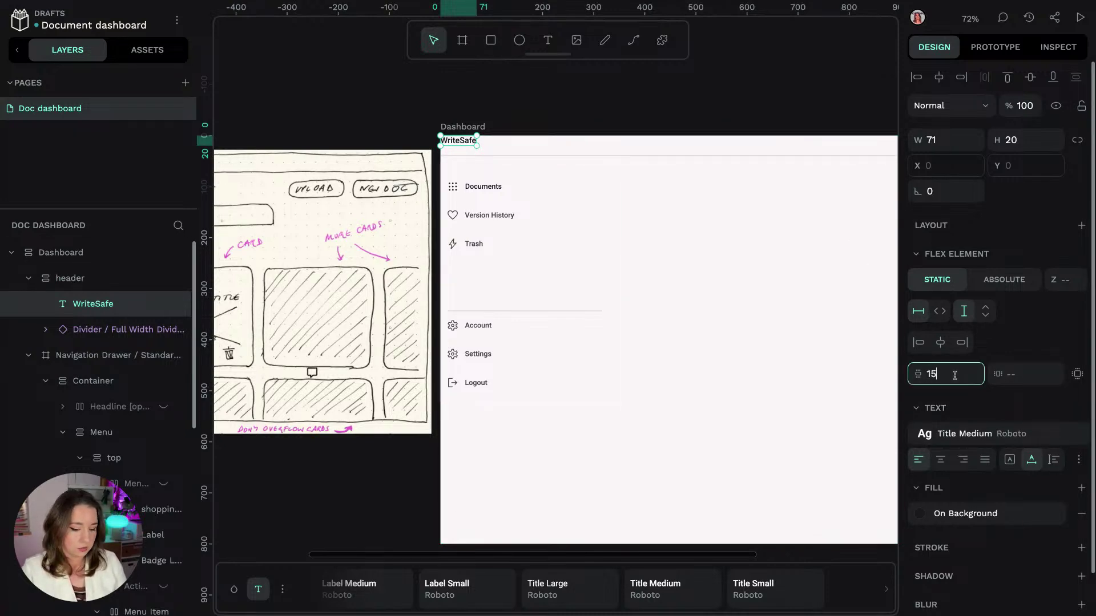
pyautogui.click(1028, 371)
pyautogui.write('15')
pyautogui.press('Return')
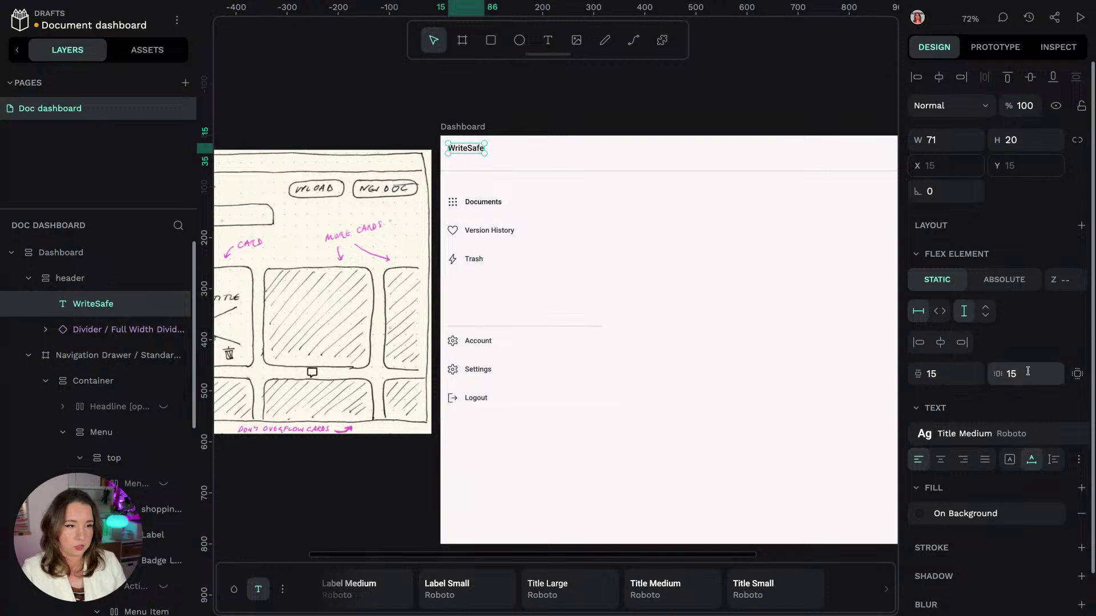
# Step: Switch the WriteSafe text to individual side margins and set its bottom margin to 0
pyautogui.click(1077, 374)
pyautogui.click(966, 395)
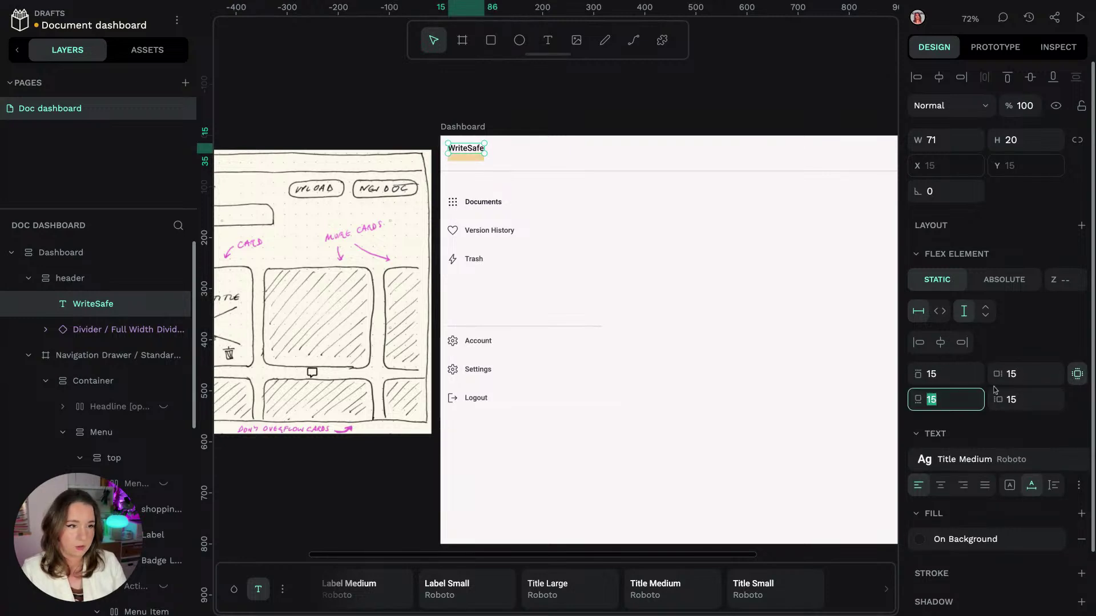
pyautogui.press('Return')
pyautogui.click(802, 81)
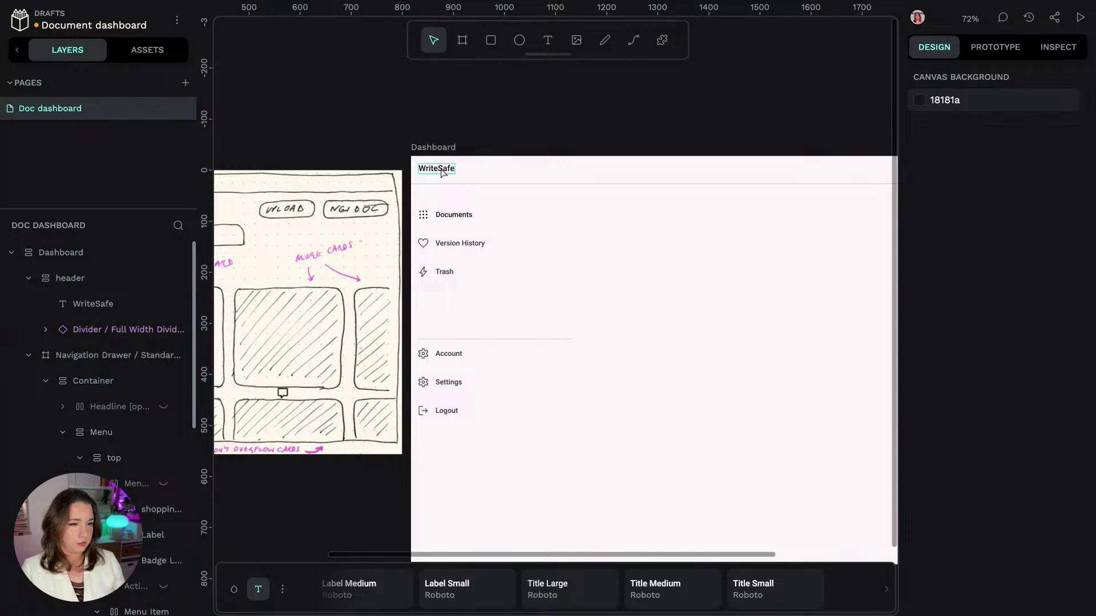
# Step: Set the top margin of the WriteSafe header text to 19
pyautogui.click(442, 169)
pyautogui.press('Escape')
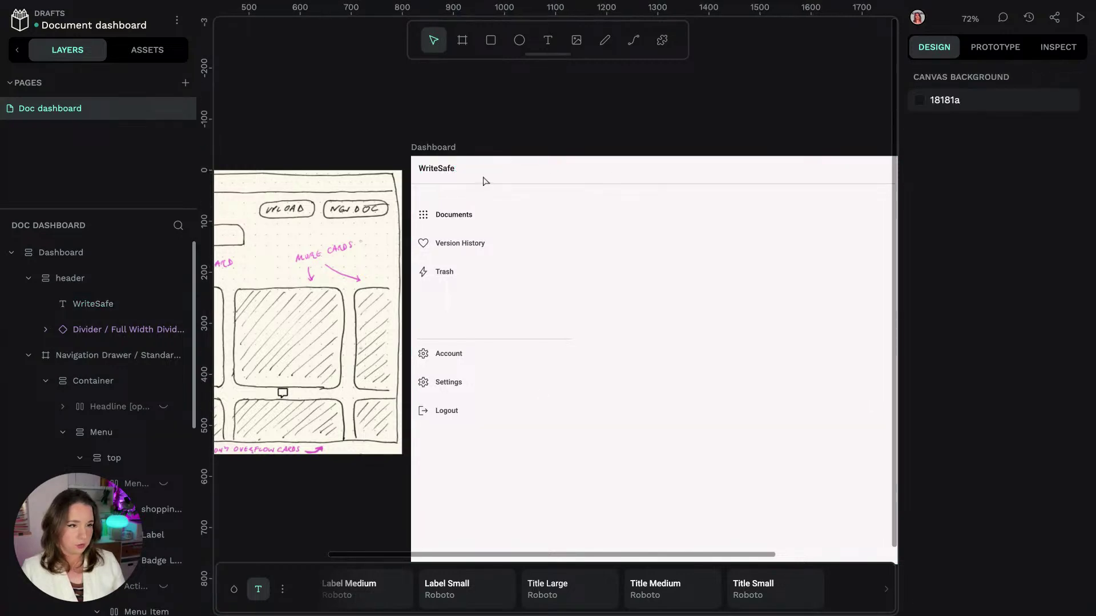
pyautogui.click(436, 172)
pyautogui.click(436, 170)
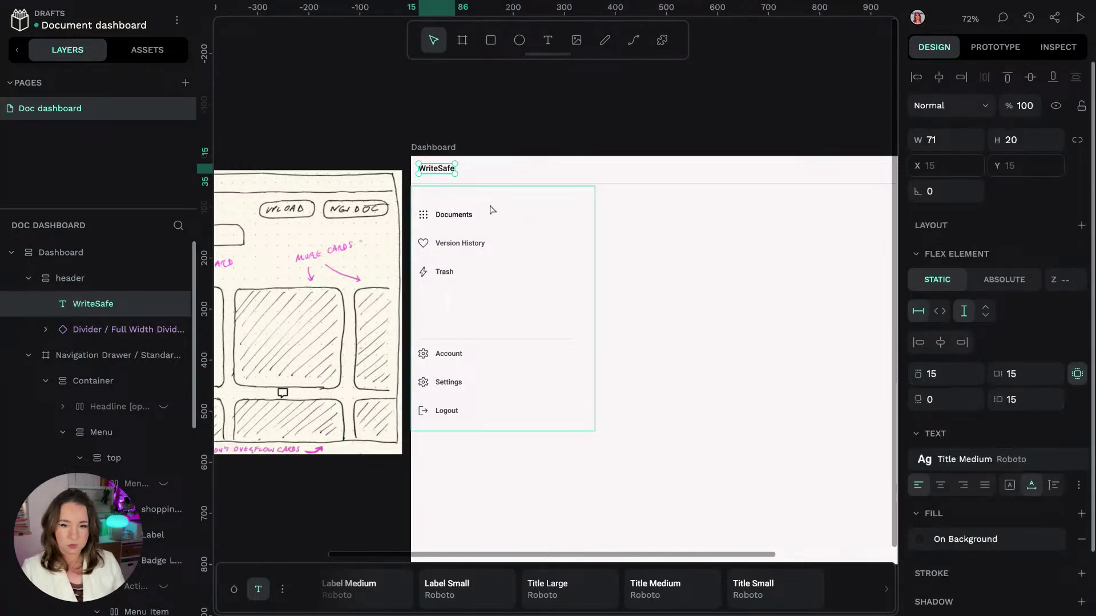
pyautogui.click(121, 330)
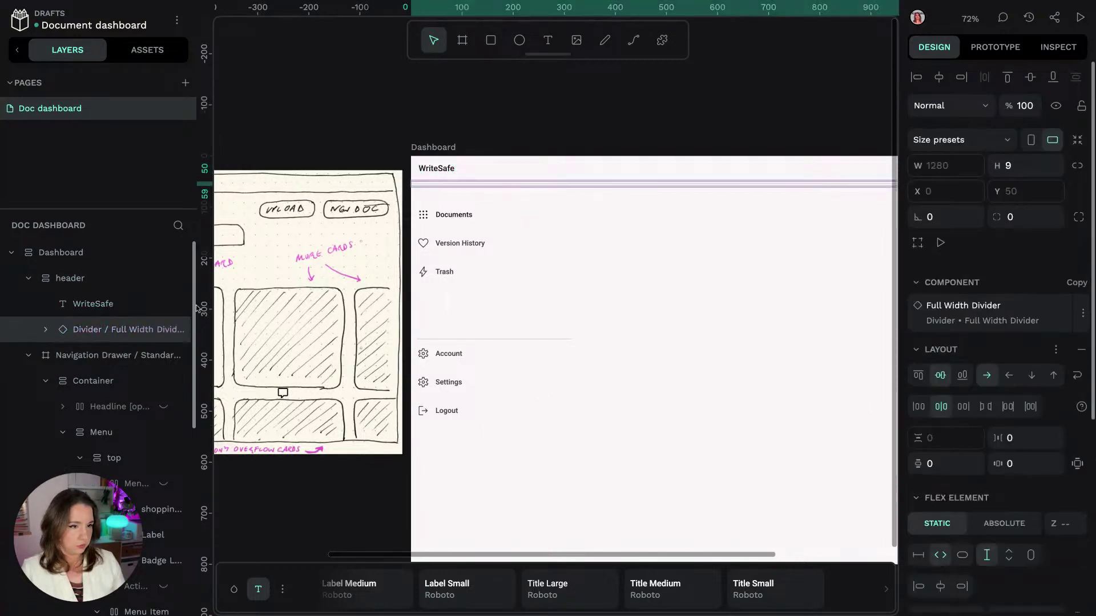
pyautogui.click(79, 307)
pyautogui.click(941, 373)
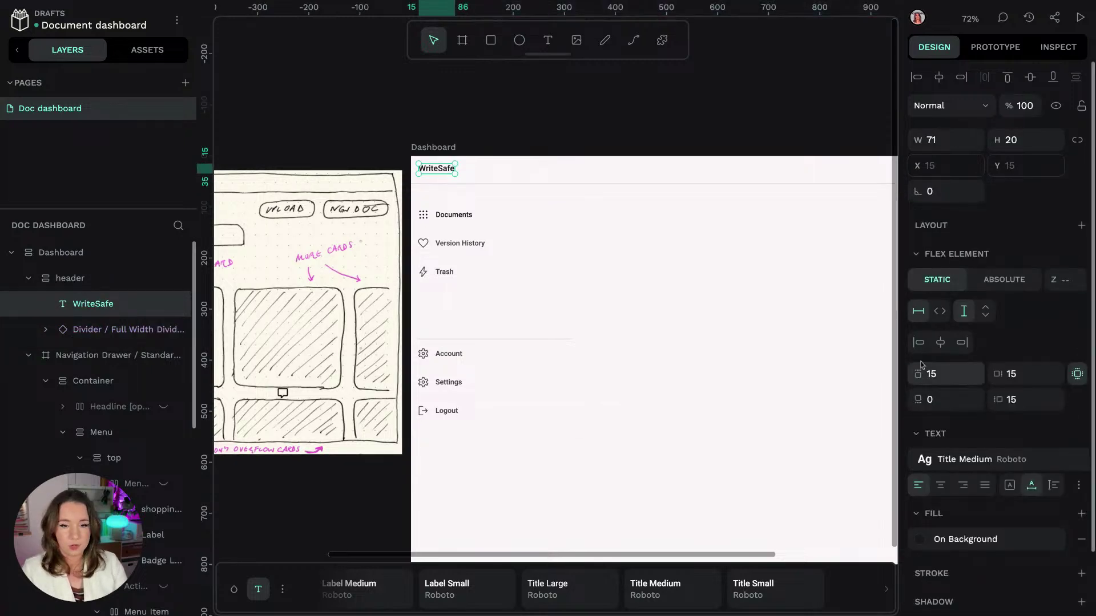
pyautogui.write('20')
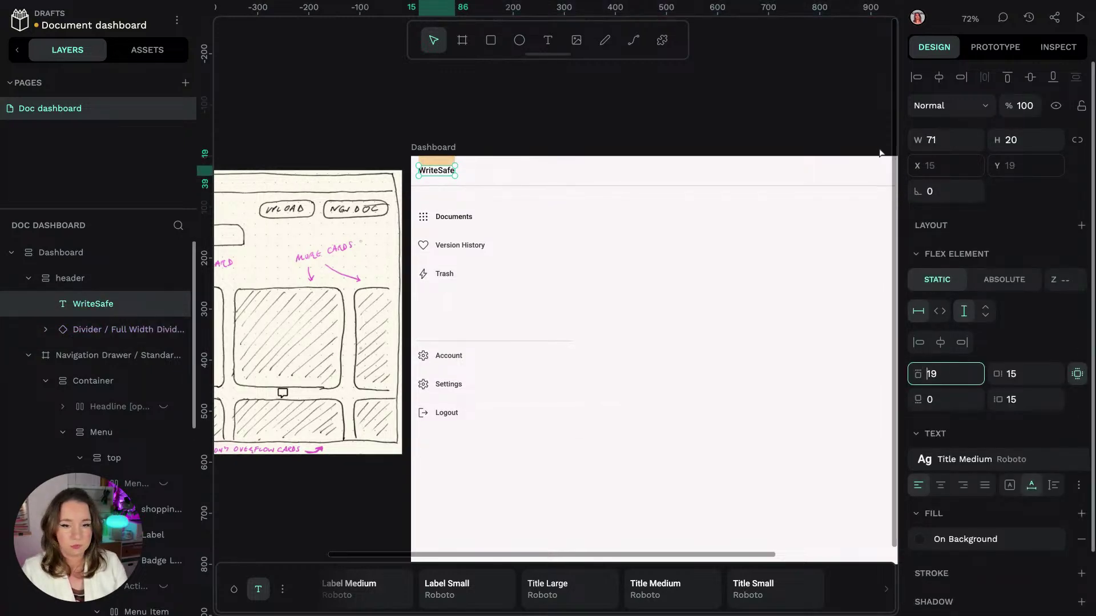
pyautogui.click(761, 99)
# Step: Add a text layer reading "Documents" to the Dashboard board, following the wireframe's page heading
pyautogui.hscroll(5, 829, 95)
pyautogui.scroll(-3, 828, 94)
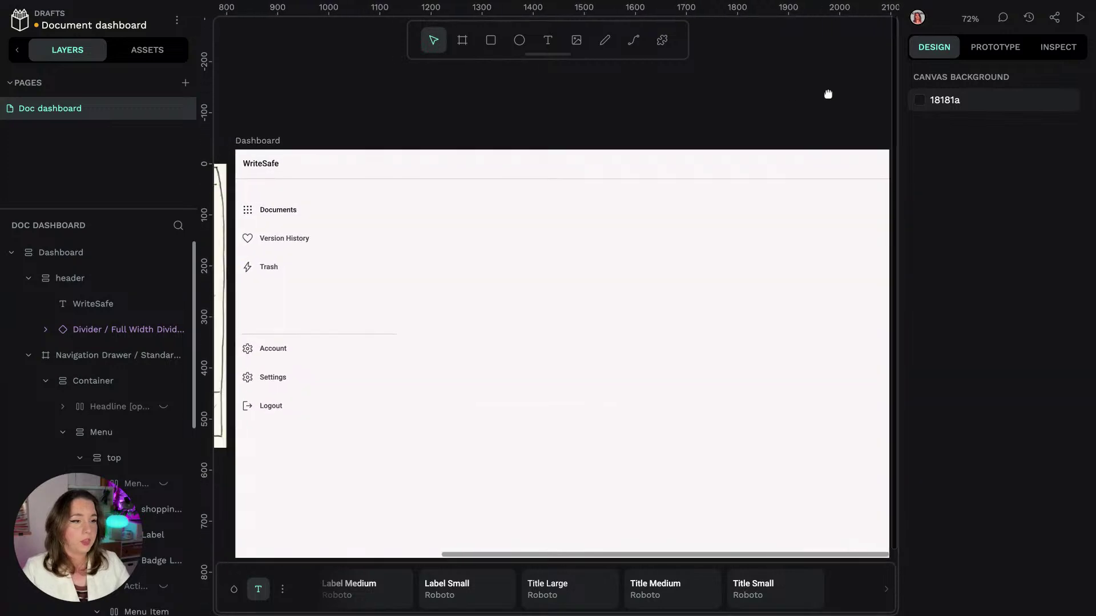
pyautogui.hscroll(-5, 828, 95)
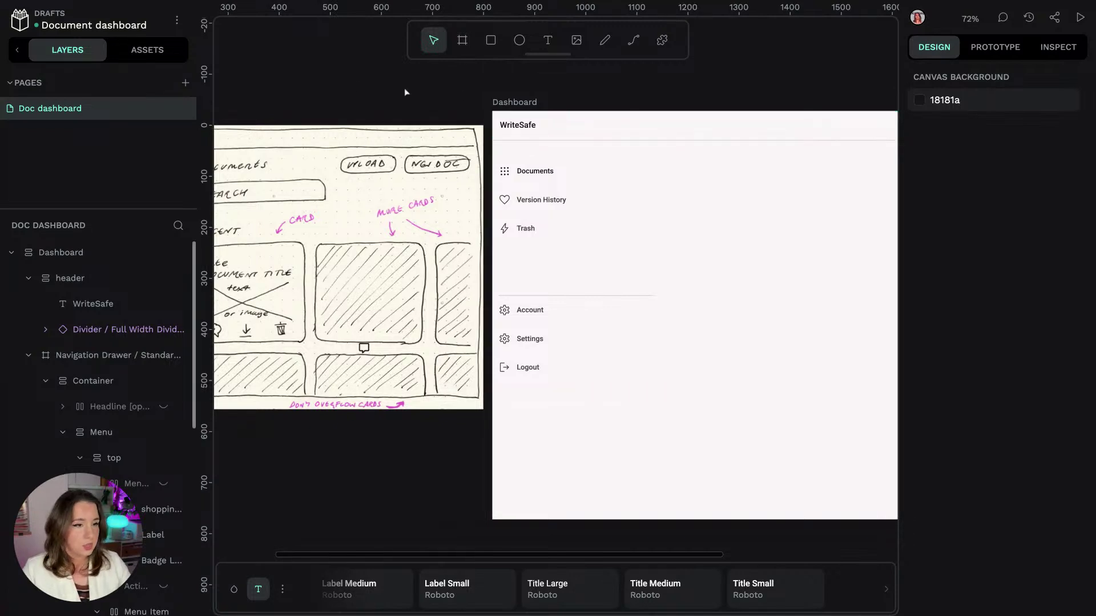
pyautogui.hscroll(-5, 311, 85)
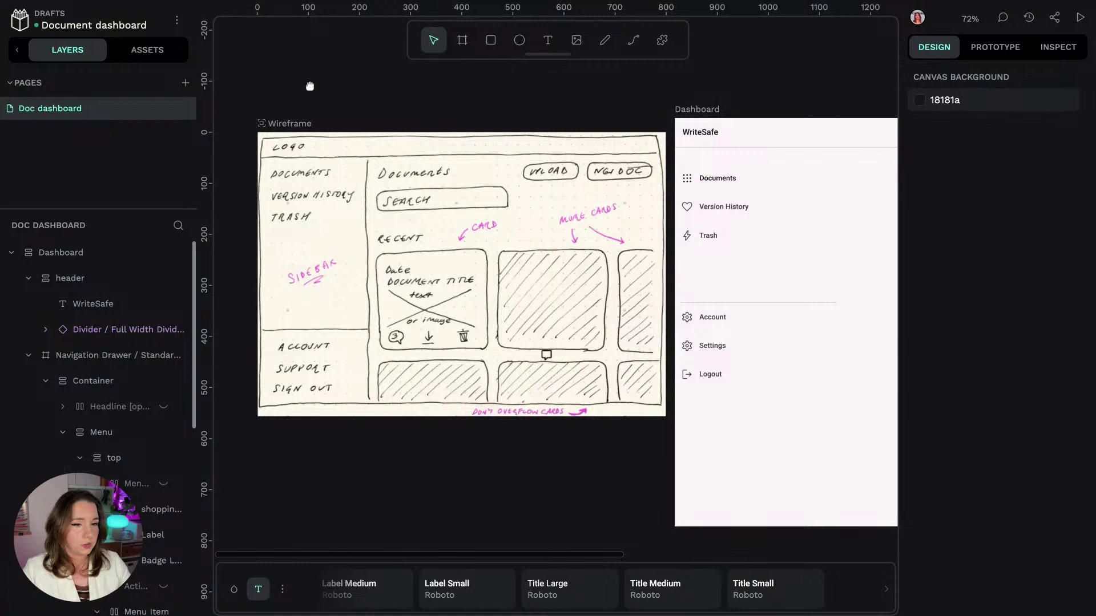
pyautogui.hscroll(1, 310, 86)
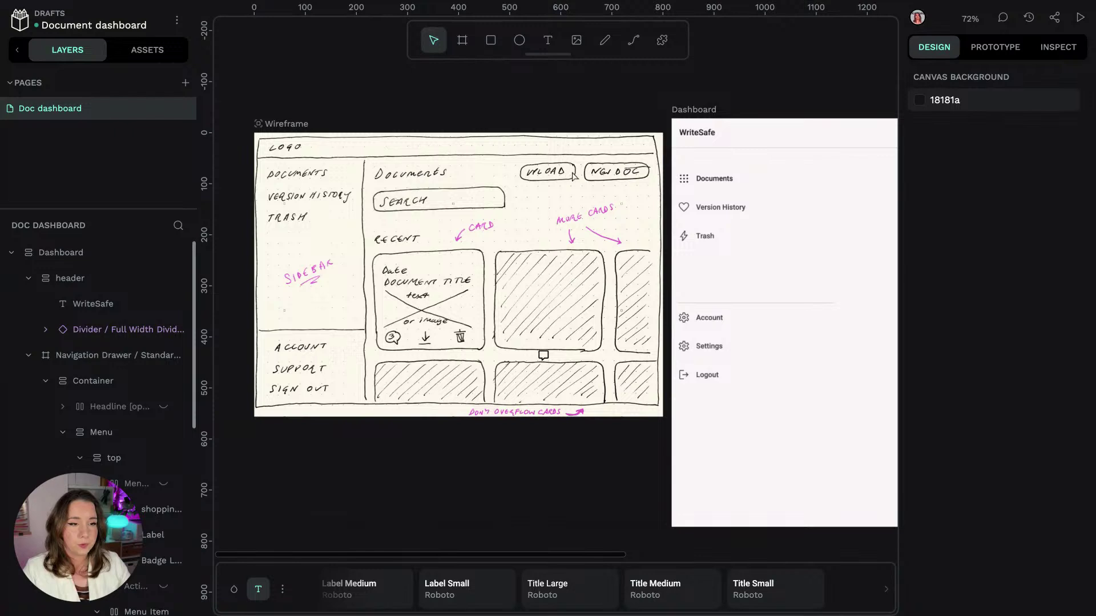
pyautogui.hscroll(5, 802, 74)
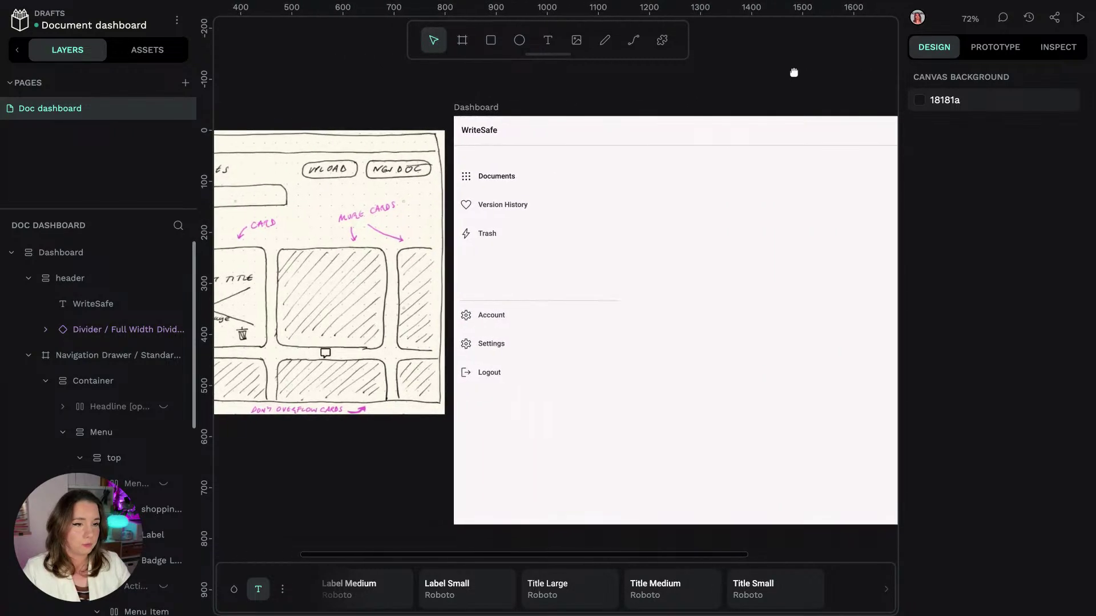
pyautogui.press('t')
pyautogui.click(694, 201)
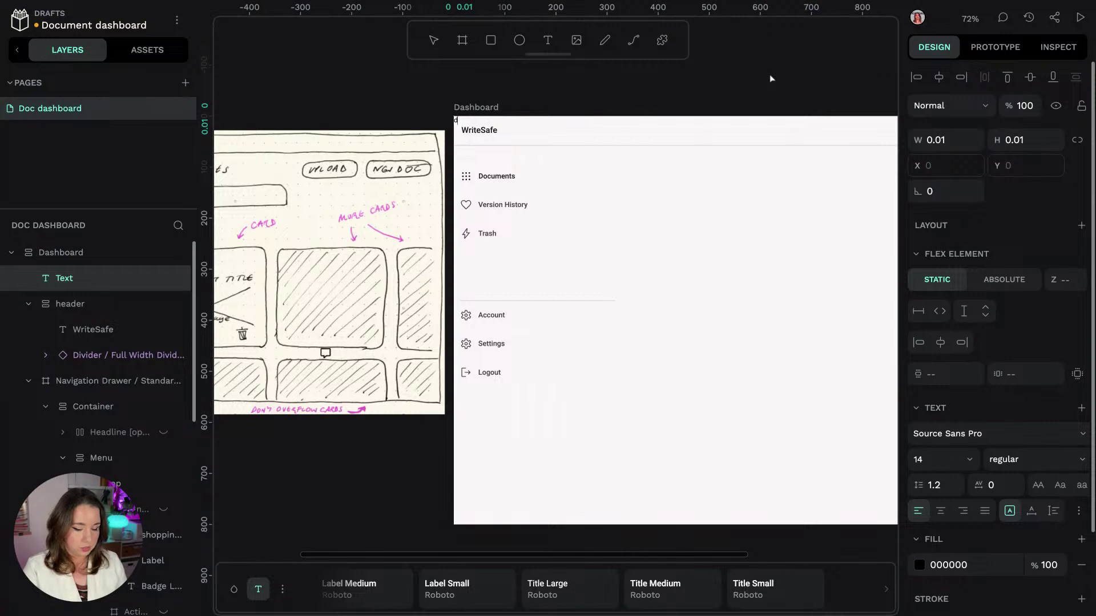
# Step: Apply the Headline Large typography to the new Documents heading and finish editing its text
pyautogui.hotkey('ctrl', 'a')
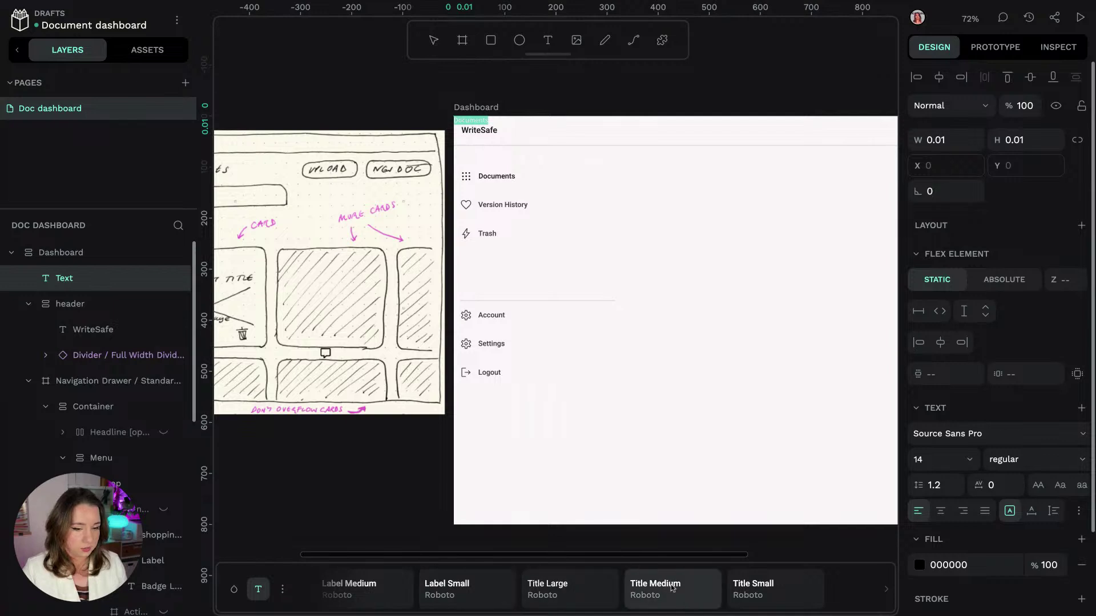
pyautogui.click(573, 594)
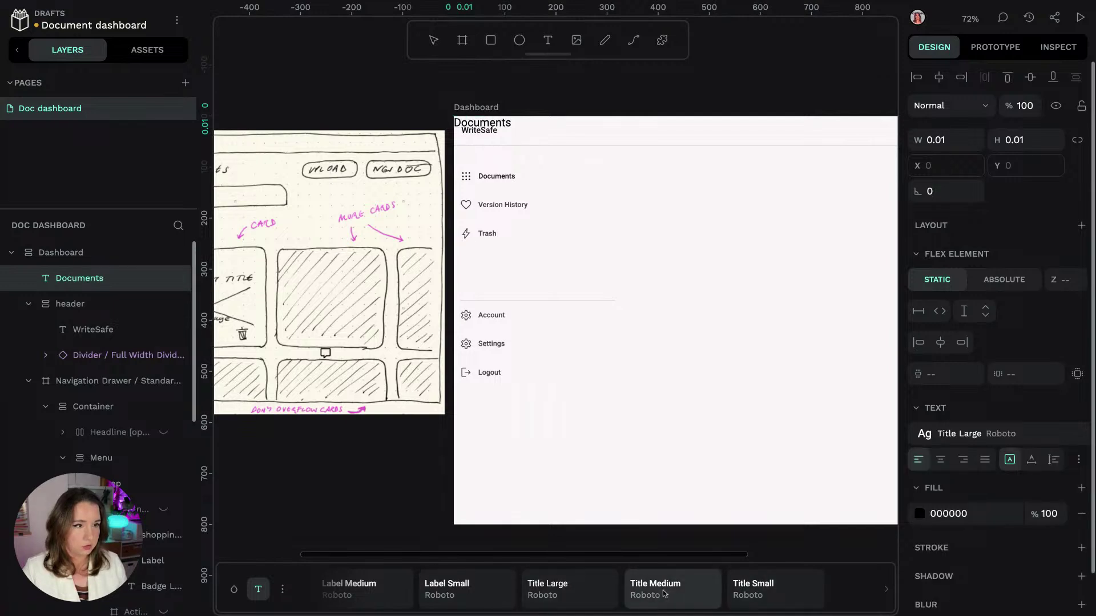
pyautogui.hscroll(-3, 571, 594)
pyautogui.click(478, 593)
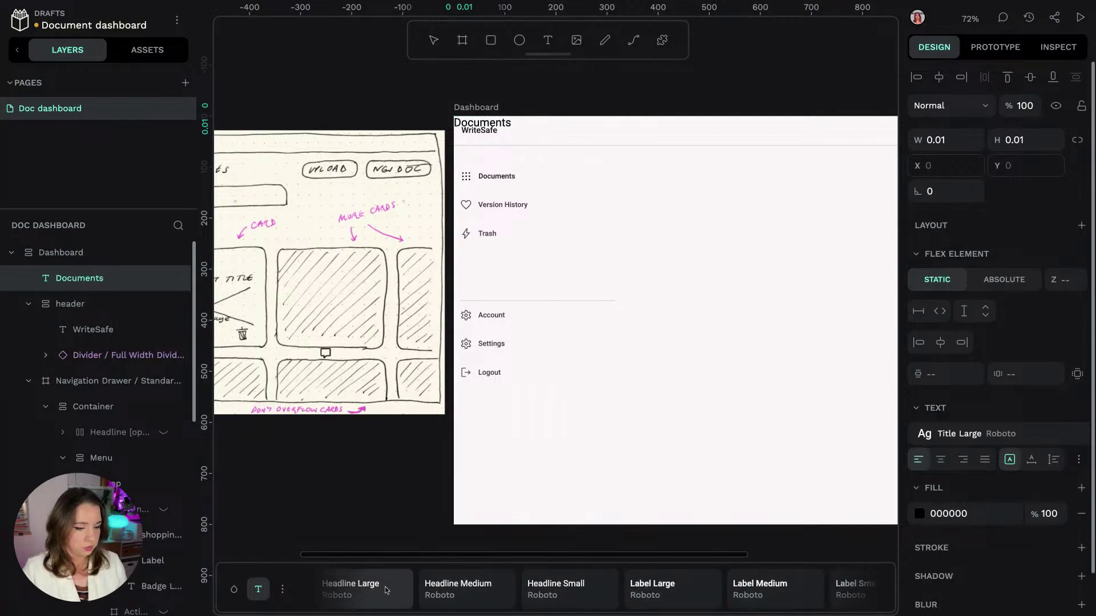
pyautogui.click(388, 591)
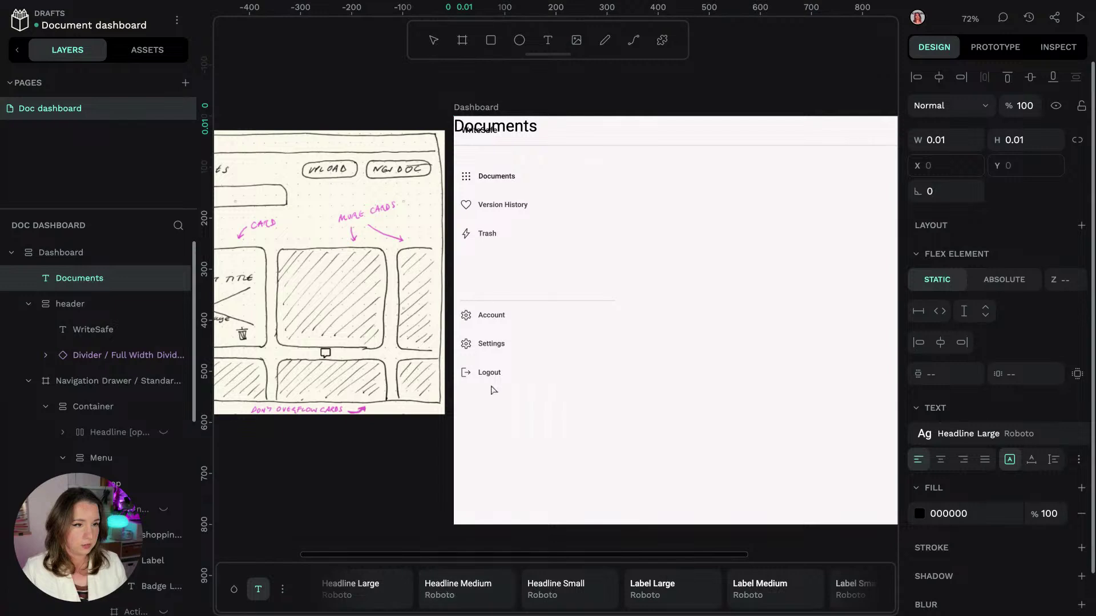
pyautogui.press('Escape')
pyautogui.hscroll(-3, 325, 89)
pyautogui.hscroll(3, 324, 89)
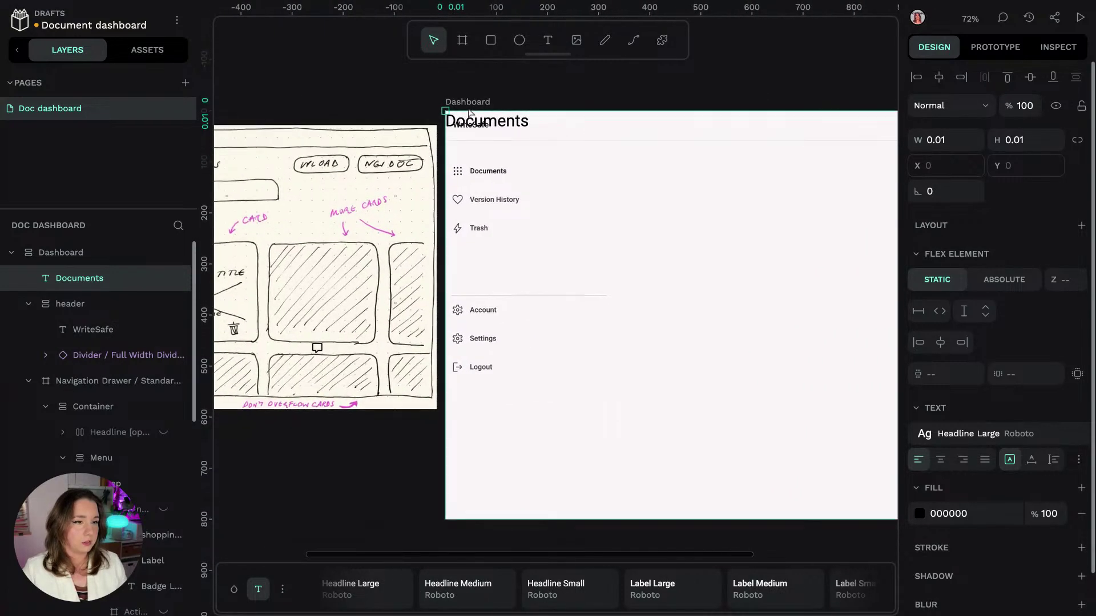
# Step: Collapse the header and Navigation Drawer layers inside the Dashboard board
pyautogui.click(91, 311)
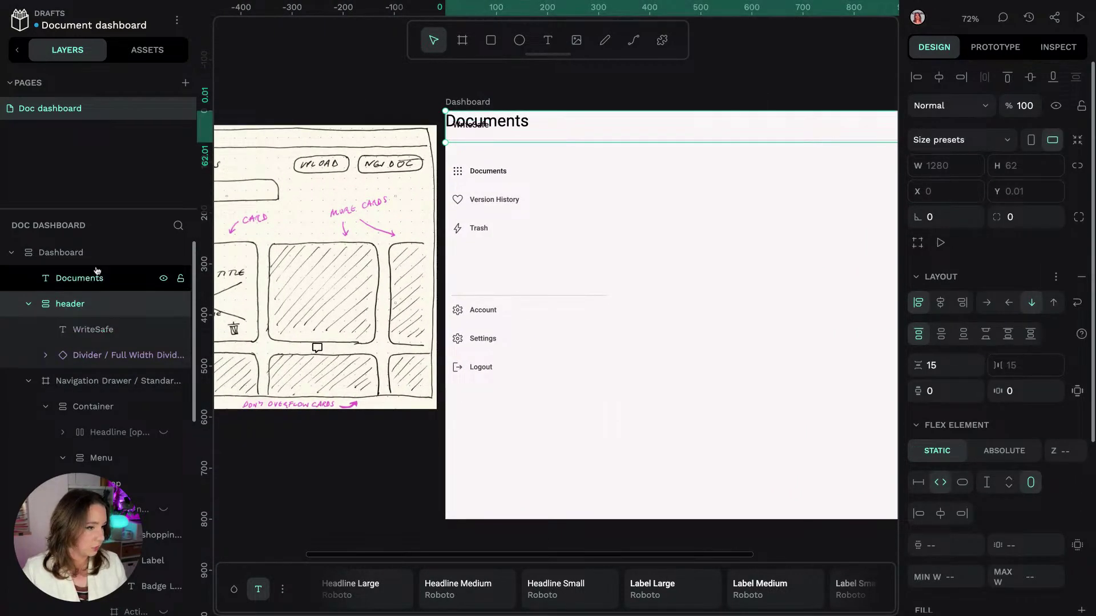
pyautogui.click(63, 278)
pyautogui.click(28, 305)
pyautogui.click(27, 330)
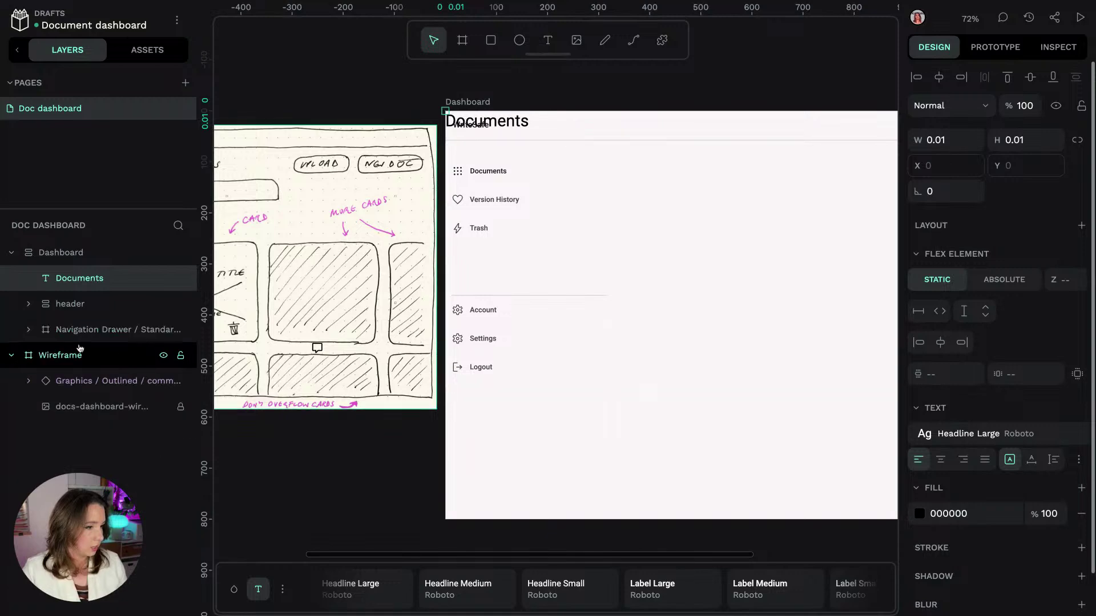
pyautogui.click(81, 329)
pyautogui.rightClick(91, 330)
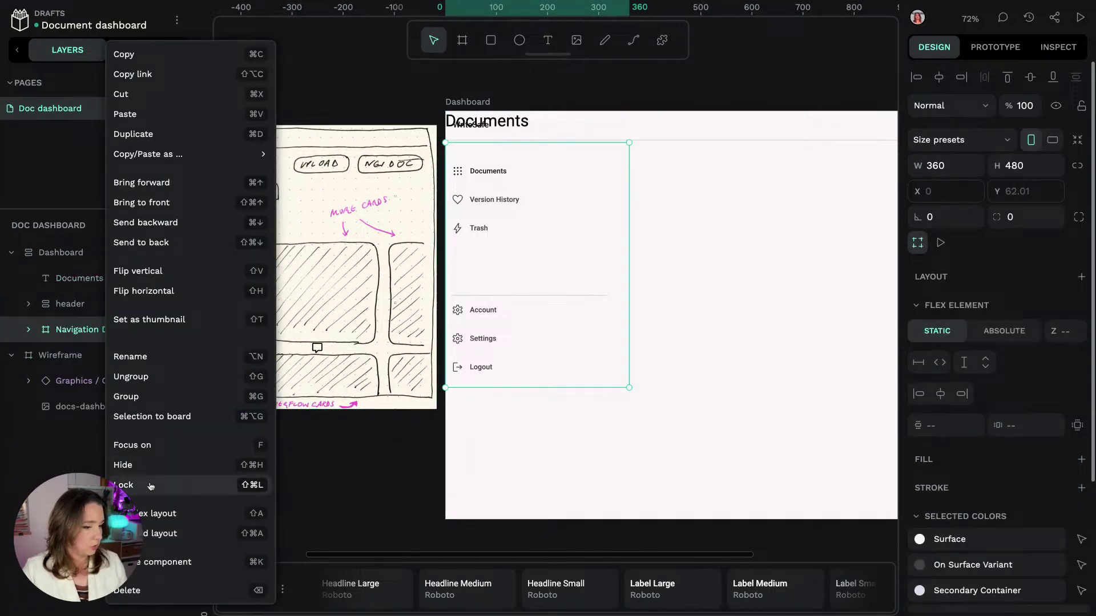
pyautogui.moveTo(137, 152)
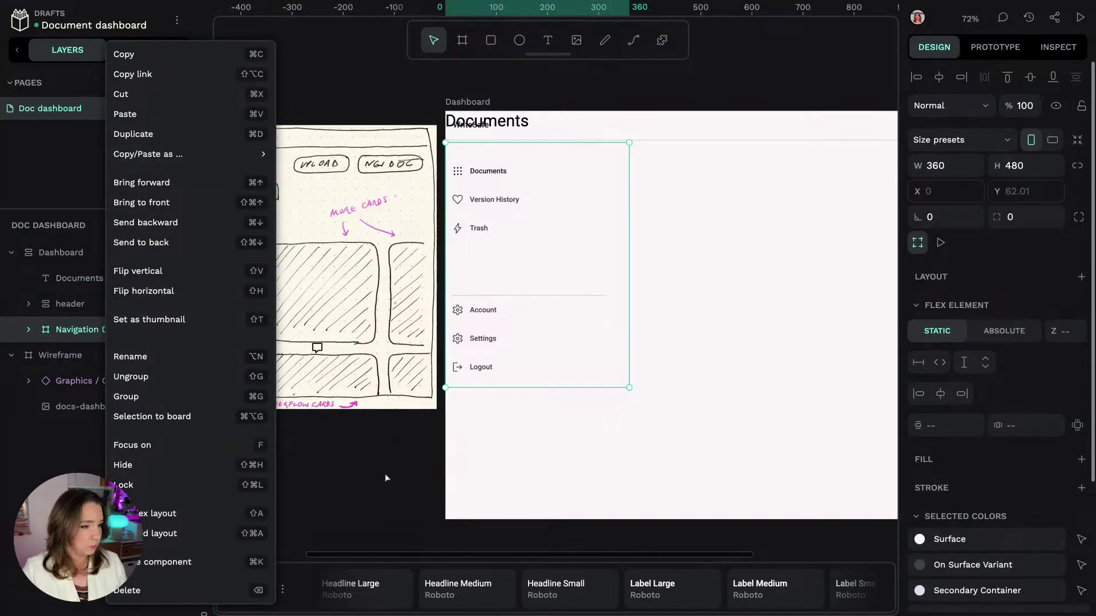
pyautogui.click(320, 460)
pyautogui.hscroll(-5, 320, 460)
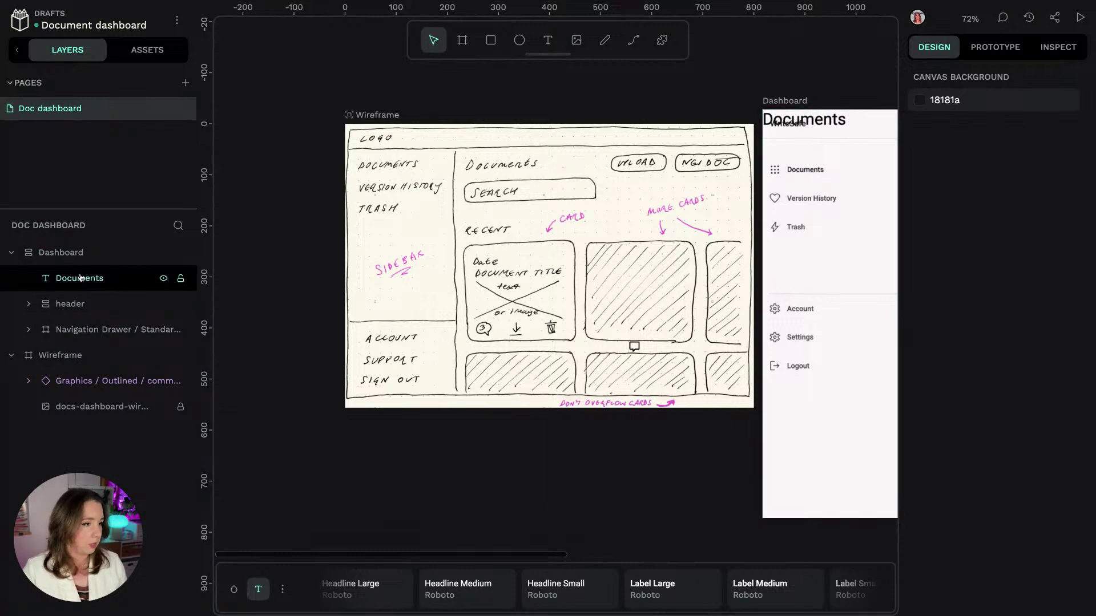
# Step: Group the Navigation Drawer layer on its own and name the group "main"
pyautogui.click(72, 329)
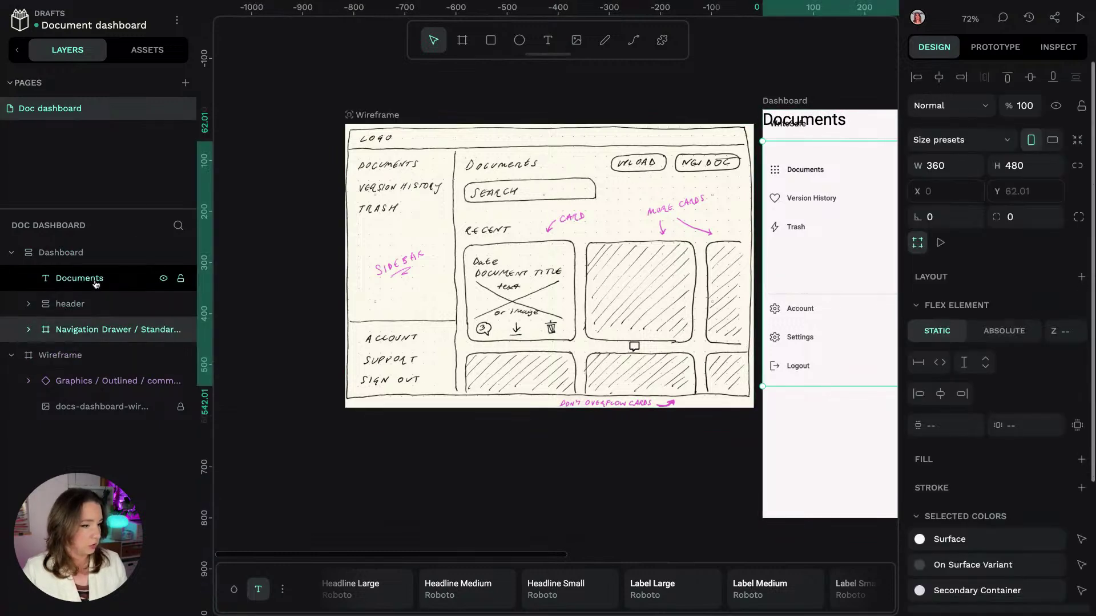
pyautogui.rightClick(99, 330)
pyautogui.click(122, 396)
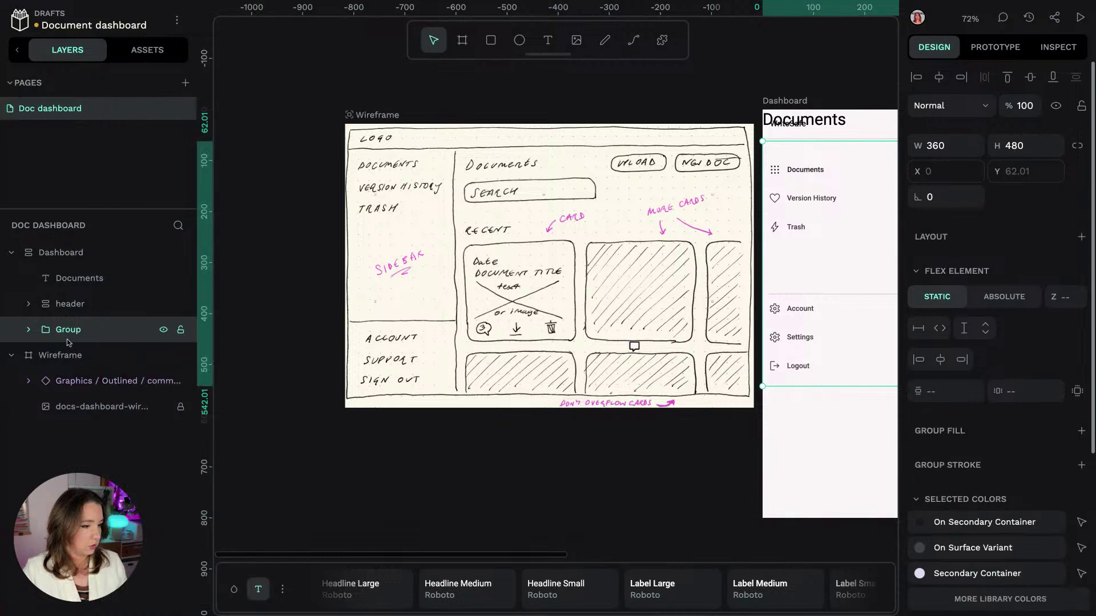
pyautogui.doubleClick(71, 334)
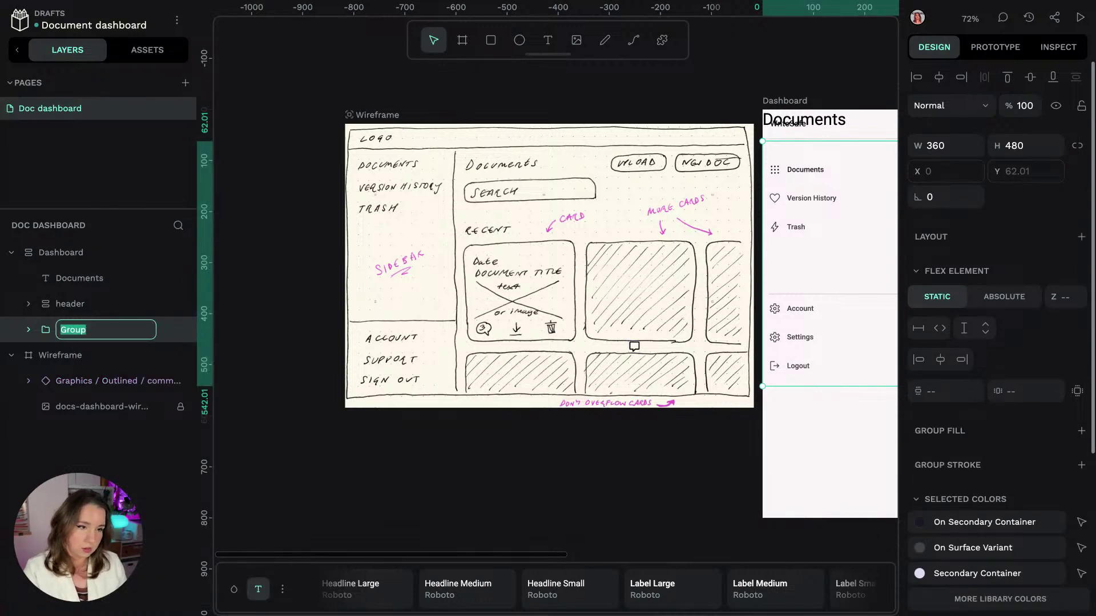
pyautogui.write('main')
pyautogui.press('Return')
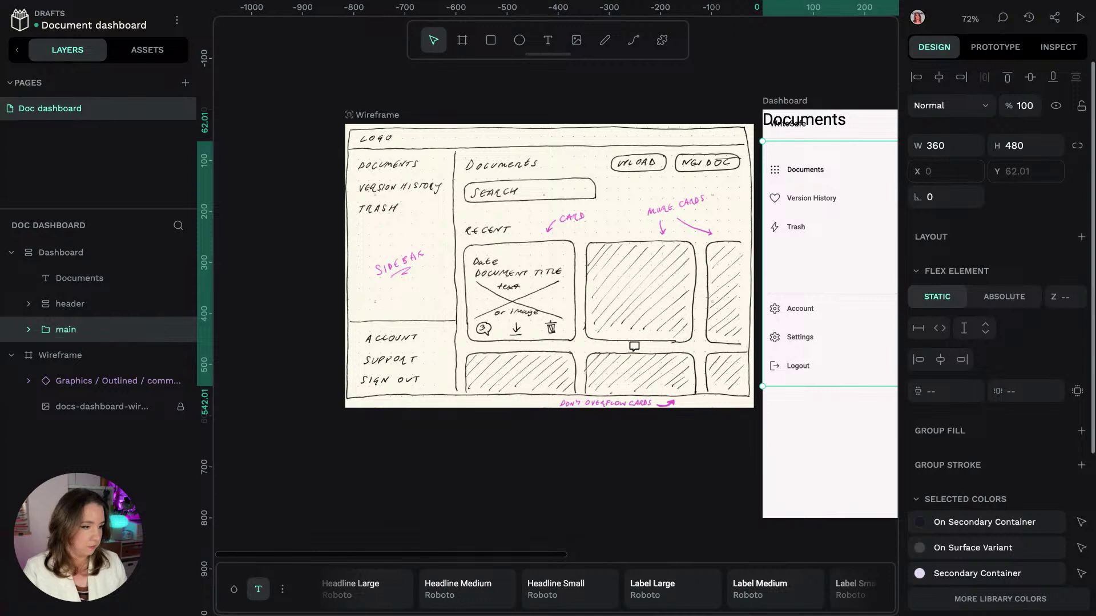
# Step: Add a flex layout to main and make it fill the full width and height of the remaining Dashboard space
pyautogui.click(28, 330)
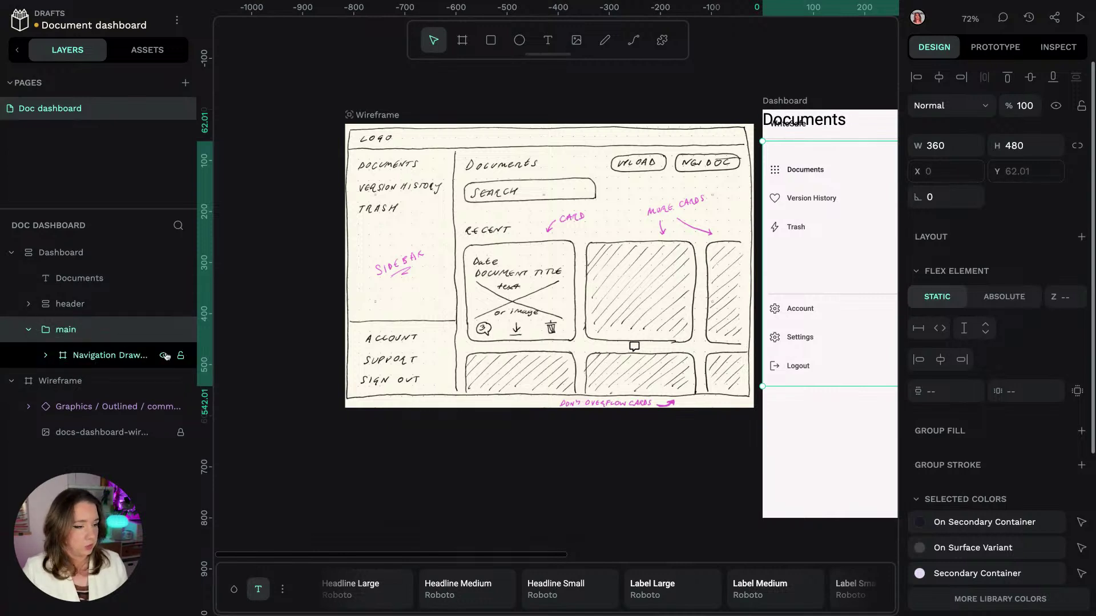
pyautogui.click(1082, 237)
pyautogui.click(1071, 264)
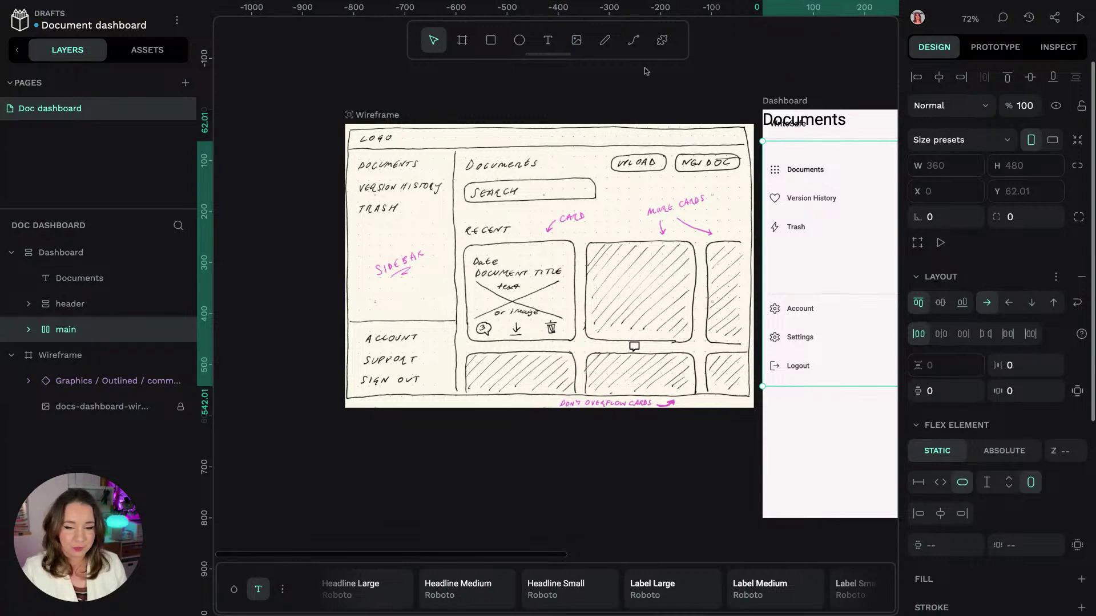
pyautogui.click(939, 482)
pyautogui.click(1009, 482)
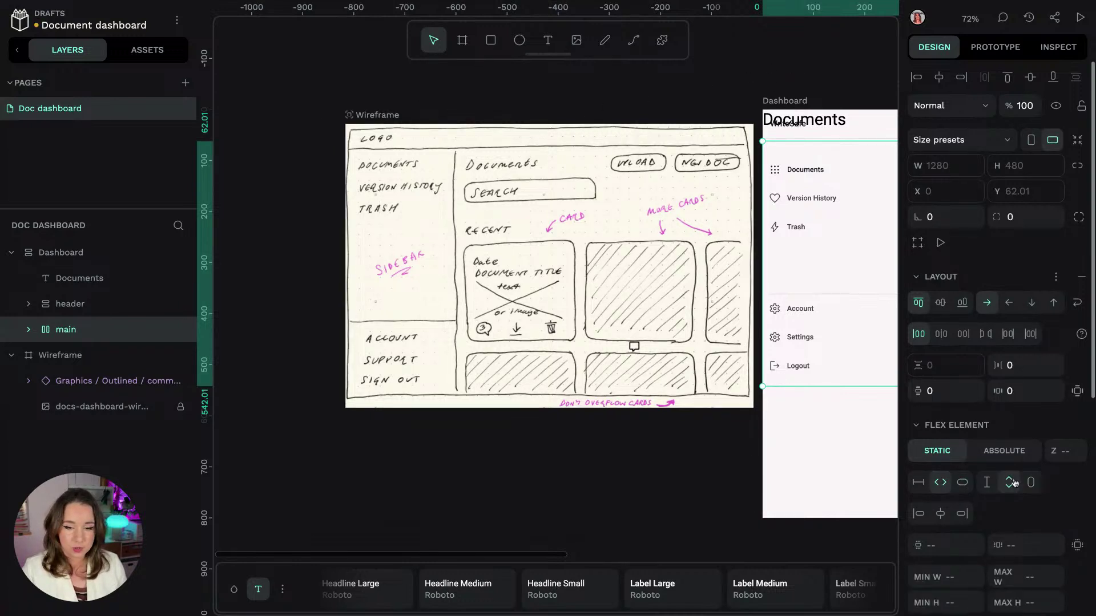
# Step: Give the Navigation Drawer inside main a column-direction flex layout and make it fill the full available height
pyautogui.click(27, 329)
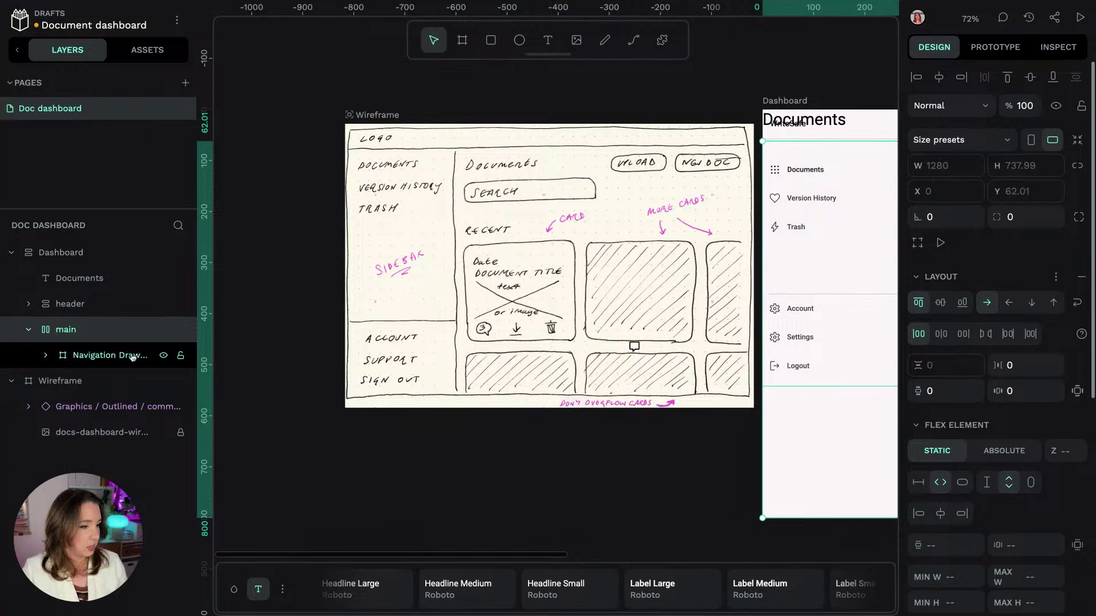
pyautogui.click(84, 355)
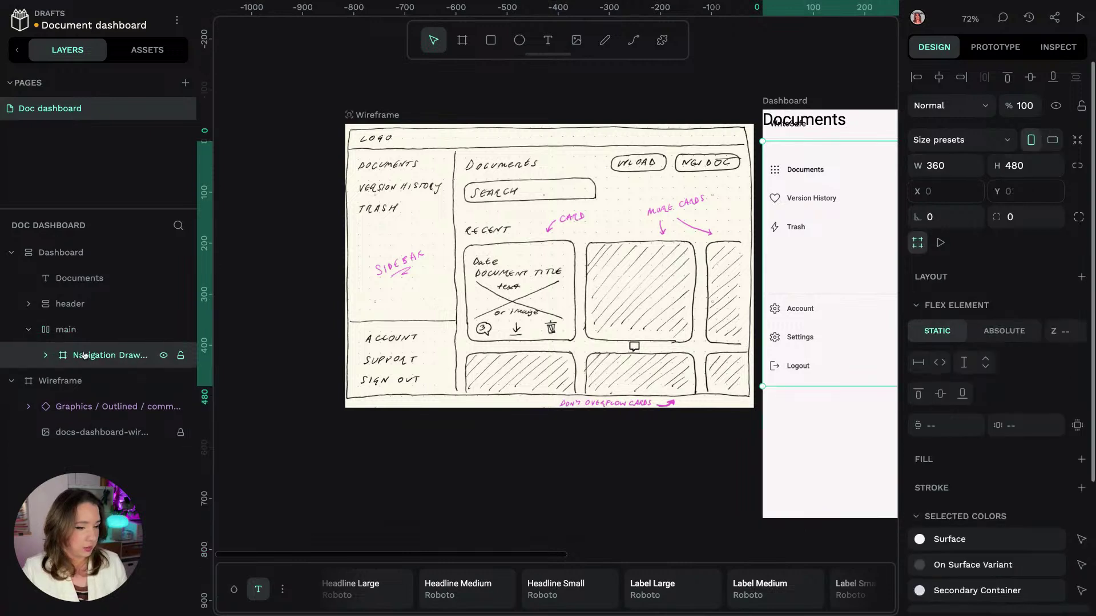
pyautogui.click(603, 93)
pyautogui.hscroll(10, 713, 86)
pyautogui.click(85, 355)
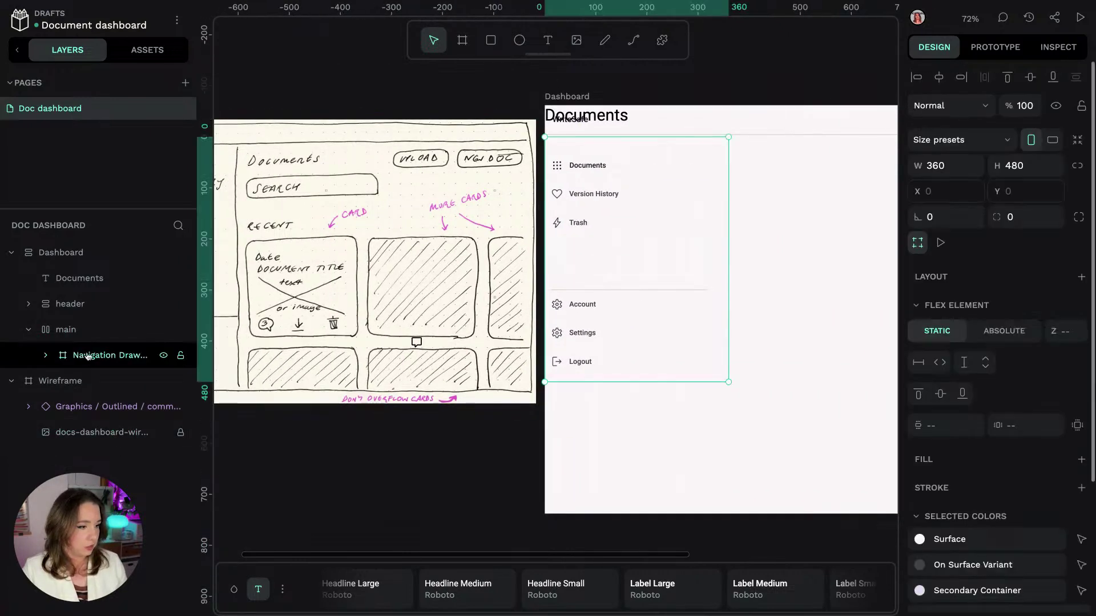
pyautogui.click(1080, 280)
pyautogui.click(1061, 303)
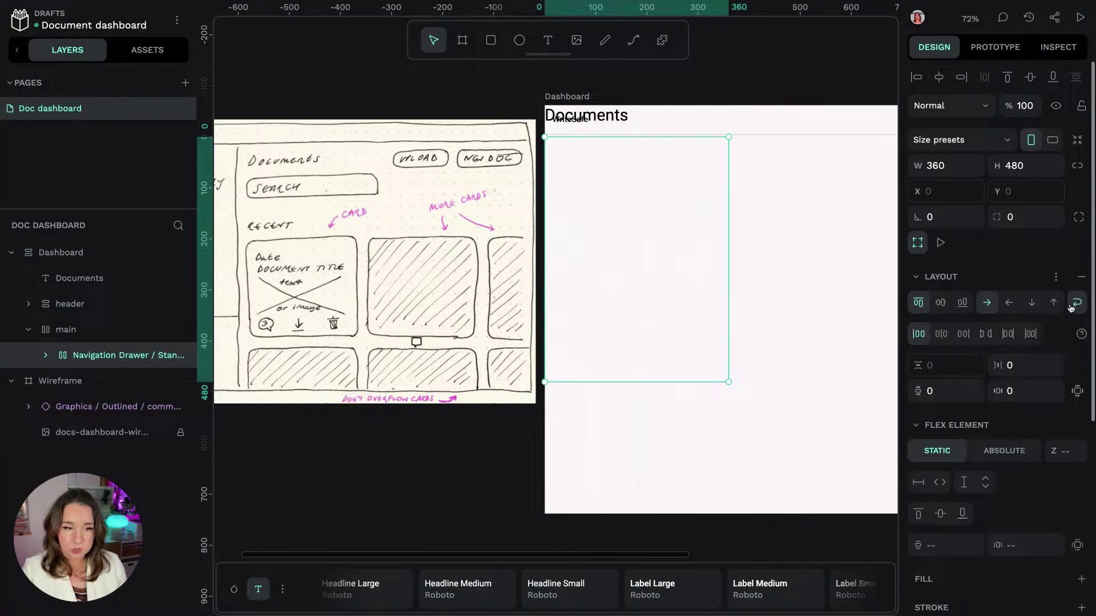
pyautogui.click(1031, 303)
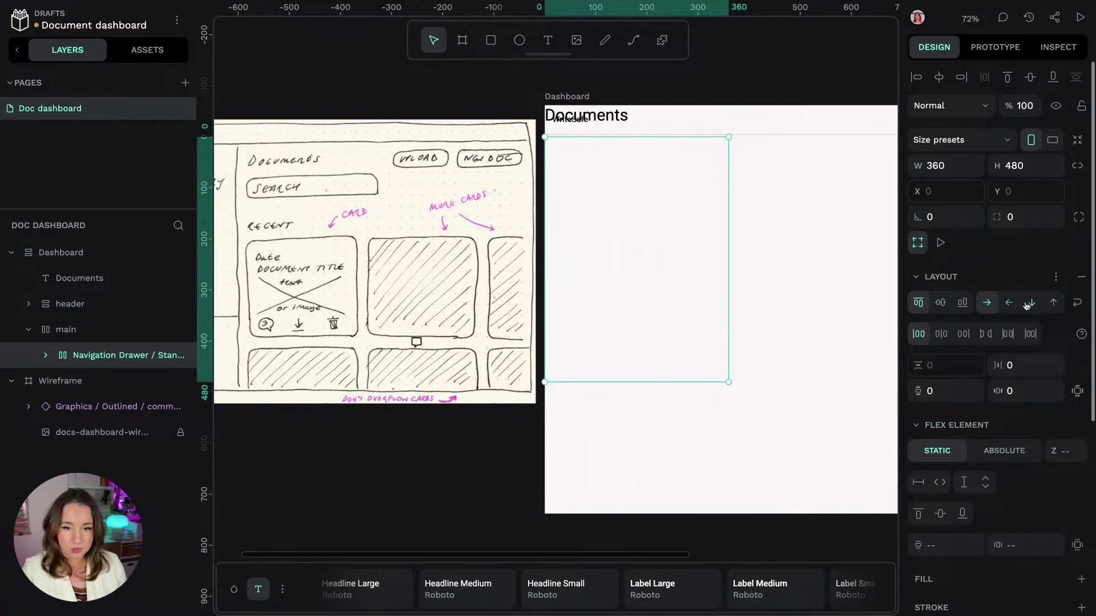
pyautogui.click(986, 483)
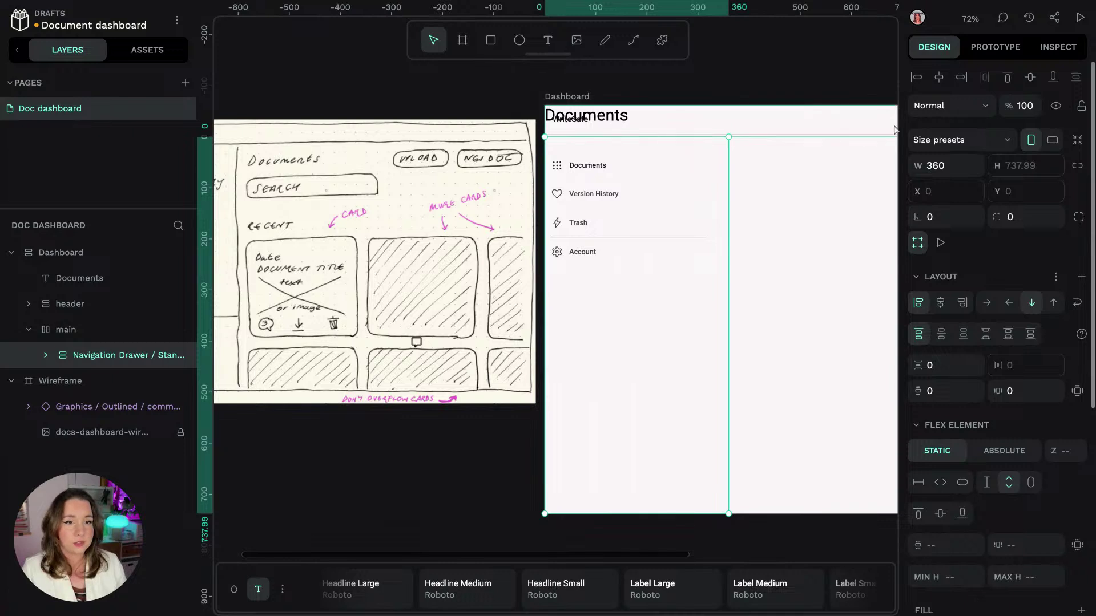
pyautogui.click(741, 66)
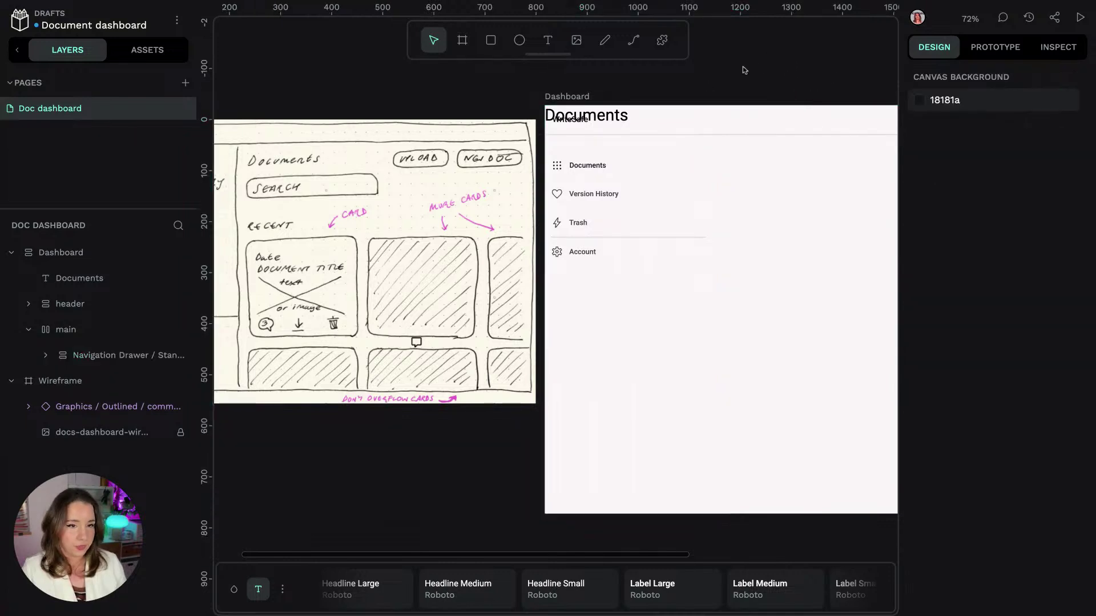
# Step: Move the Documents heading text layer into main, placing it after the Navigation Drawer
pyautogui.hscroll(5, 741, 66)
pyautogui.click(41, 386)
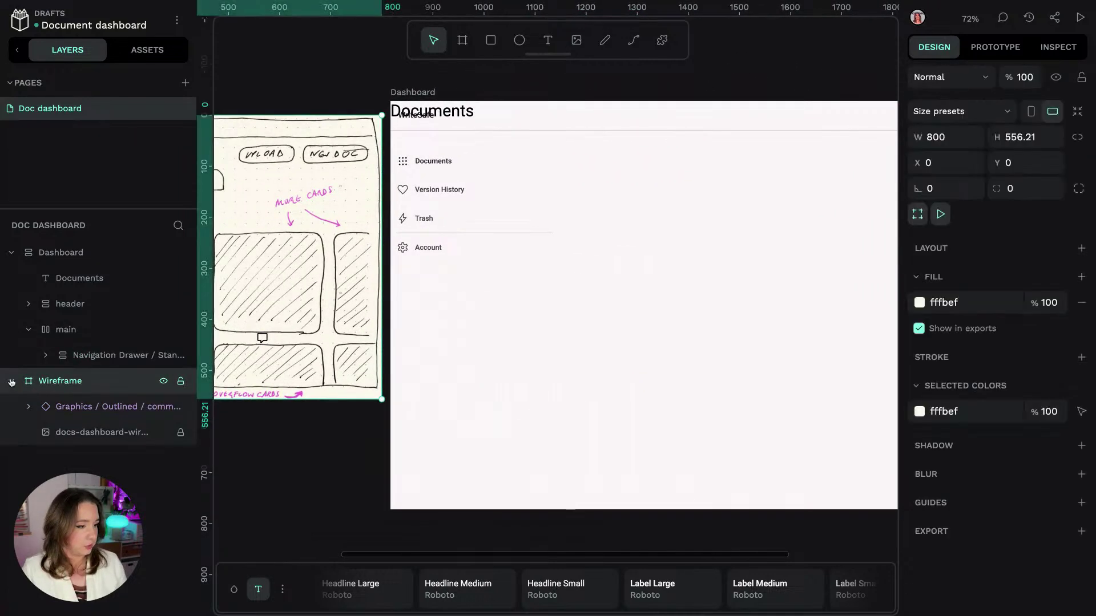
pyautogui.click(65, 330)
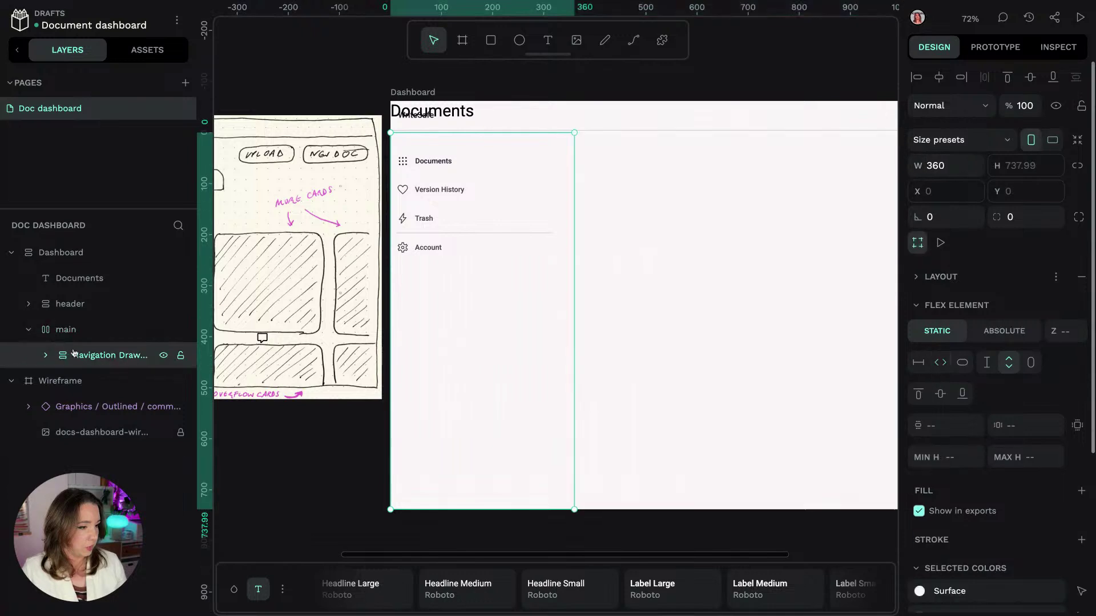
pyautogui.moveTo(80, 278); pyautogui.dragTo(125, 366)
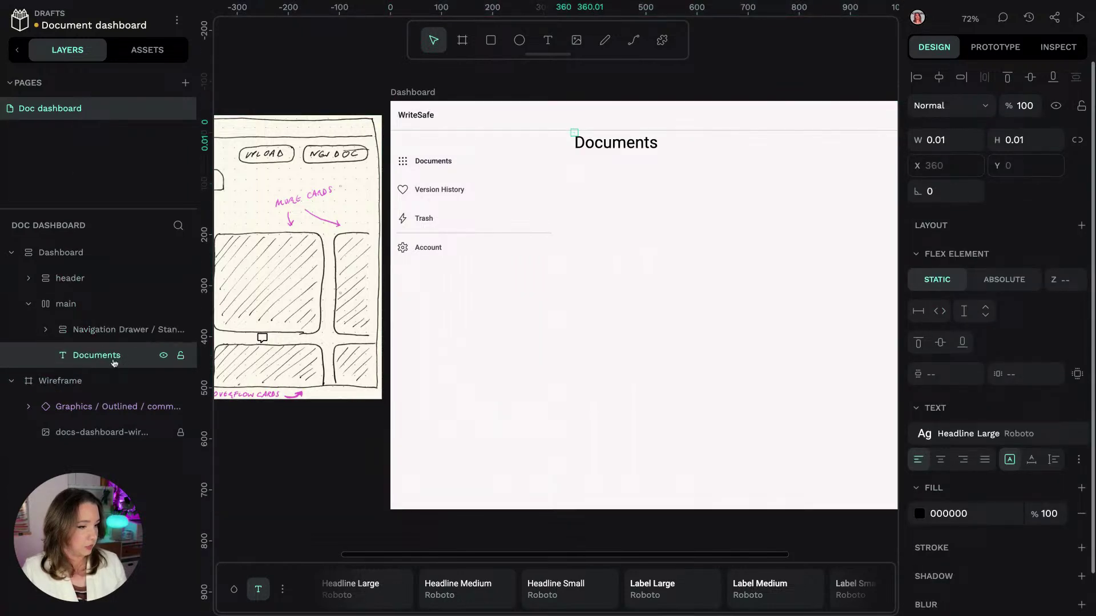
# Step: Group the Documents heading text inside main and name the group "content"
pyautogui.rightClick(120, 355)
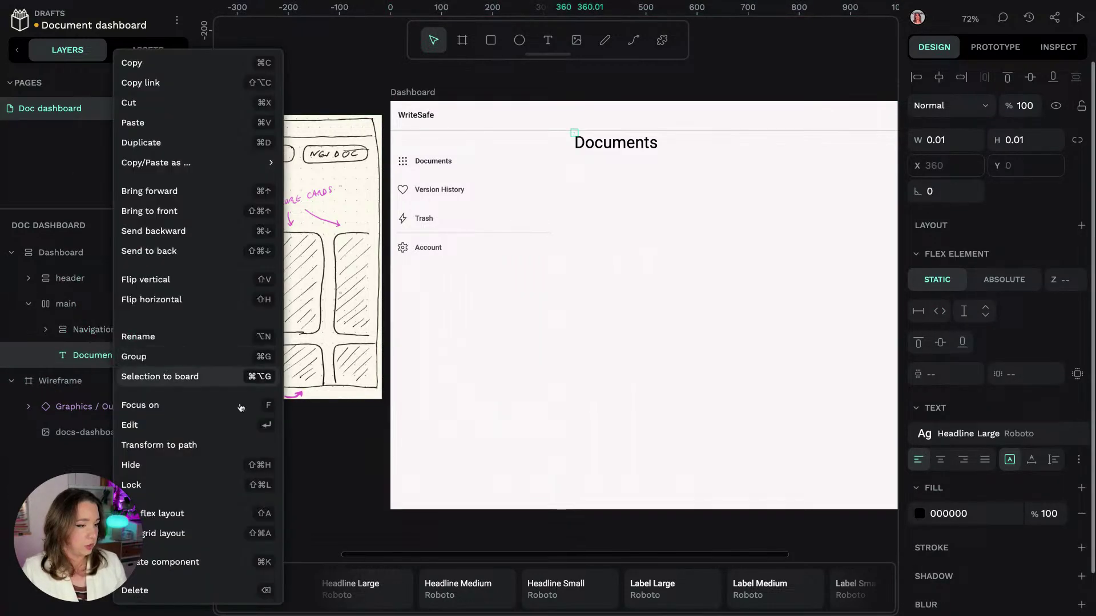
pyautogui.click(153, 357)
pyautogui.doubleClick(81, 355)
pyautogui.write('content')
pyautogui.press('Return')
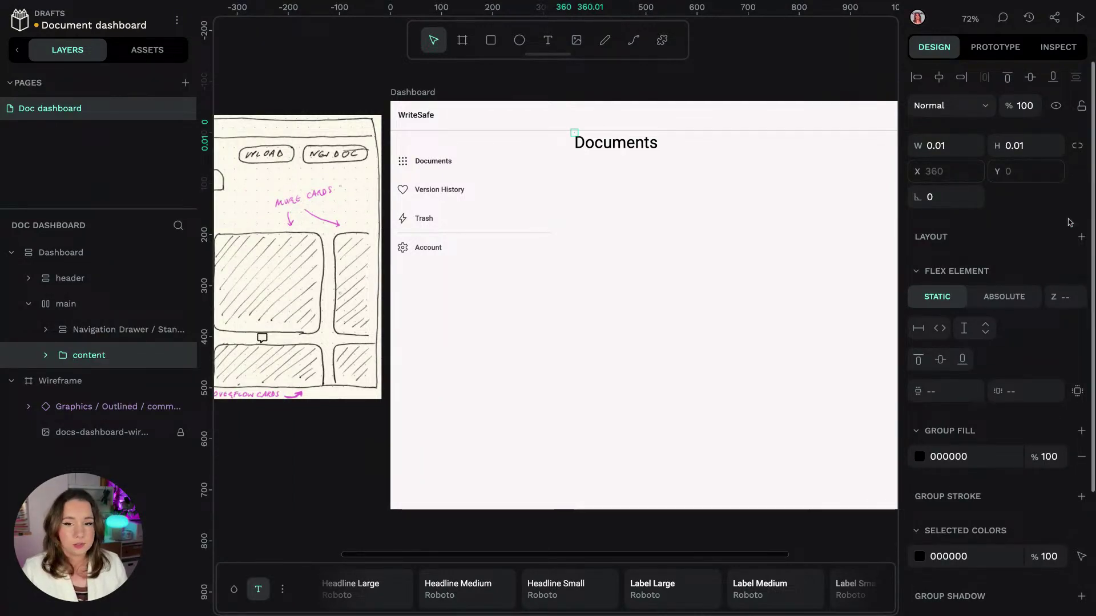
# Step: Add a column-direction flex layout to content and make it fill the full width and height beside the Navigation Drawer
pyautogui.click(1080, 237)
pyautogui.click(1070, 263)
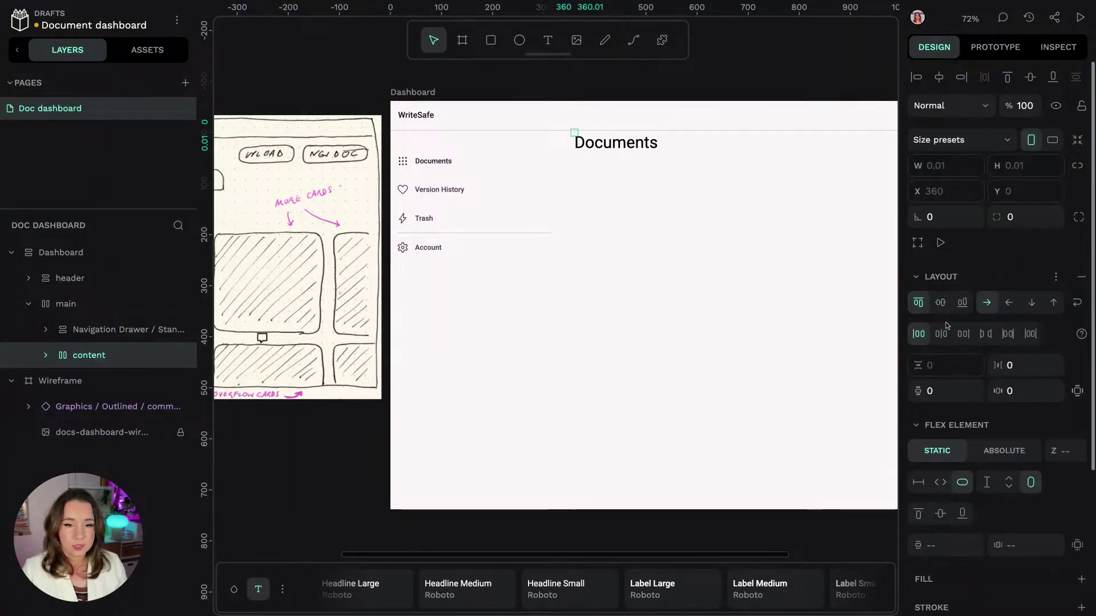
pyautogui.click(1031, 302)
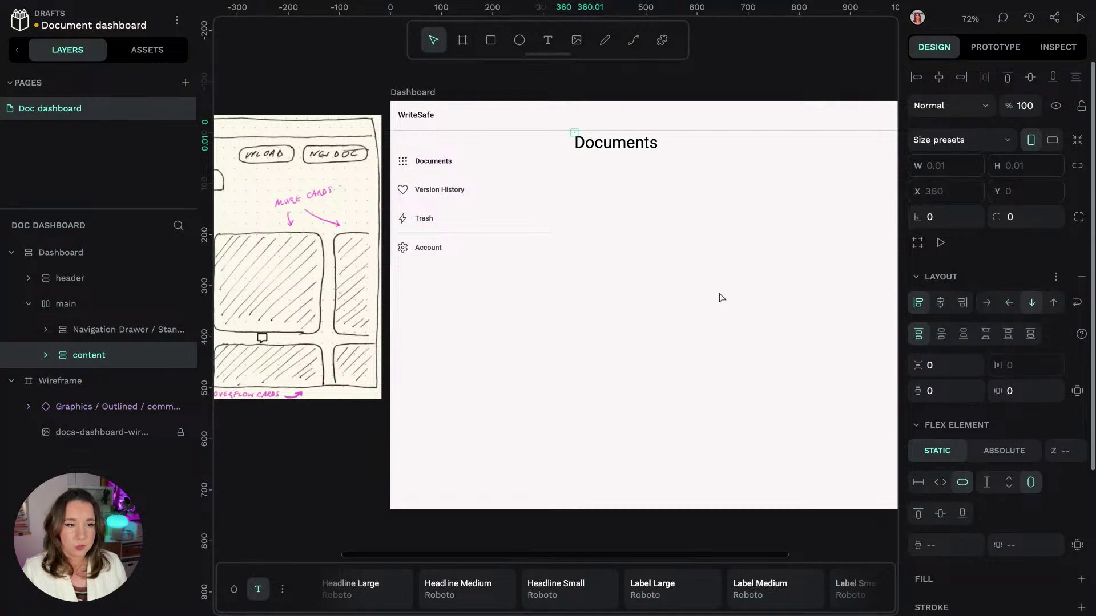
pyautogui.click(940, 483)
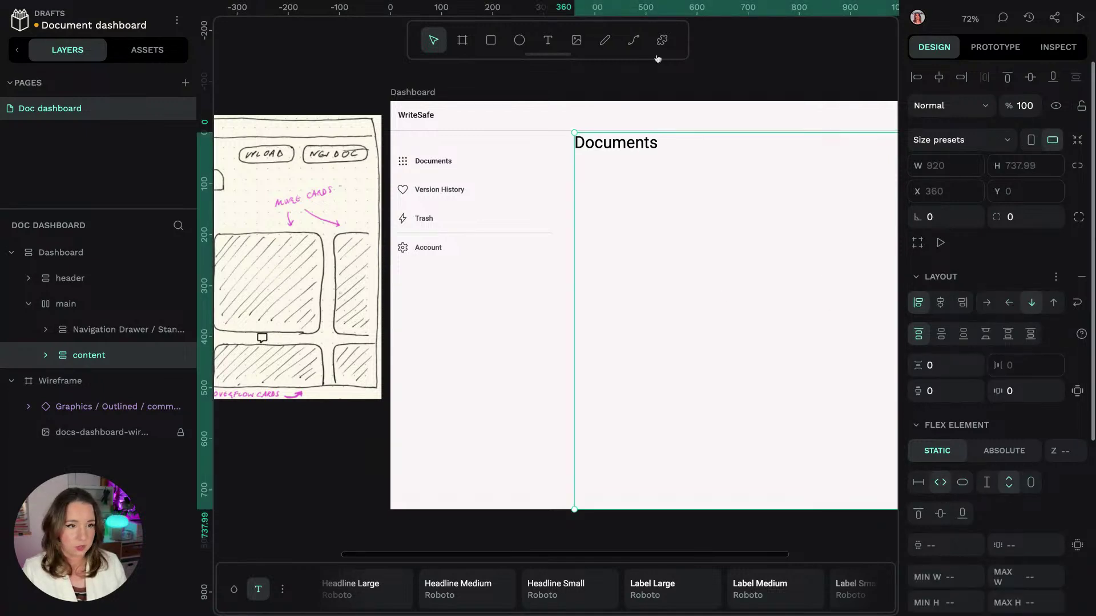
# Step: Check the dashboard's content area against the wireframe's page heading, buttons and search field
pyautogui.click(810, 69)
pyautogui.hscroll(5, 826, 68)
pyautogui.scroll(2, 826, 68)
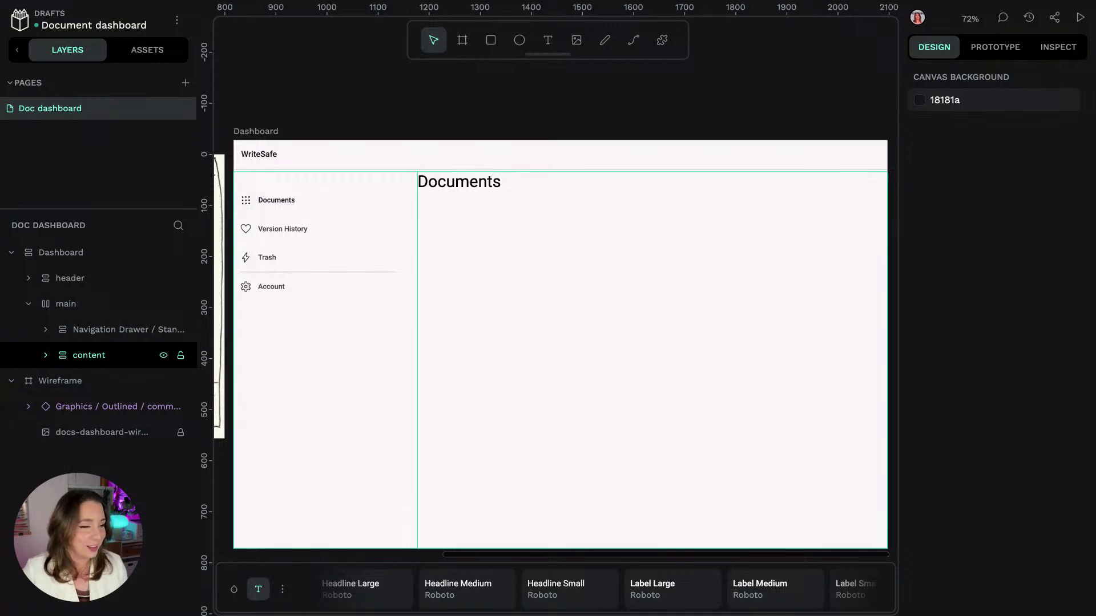
pyautogui.click(97, 357)
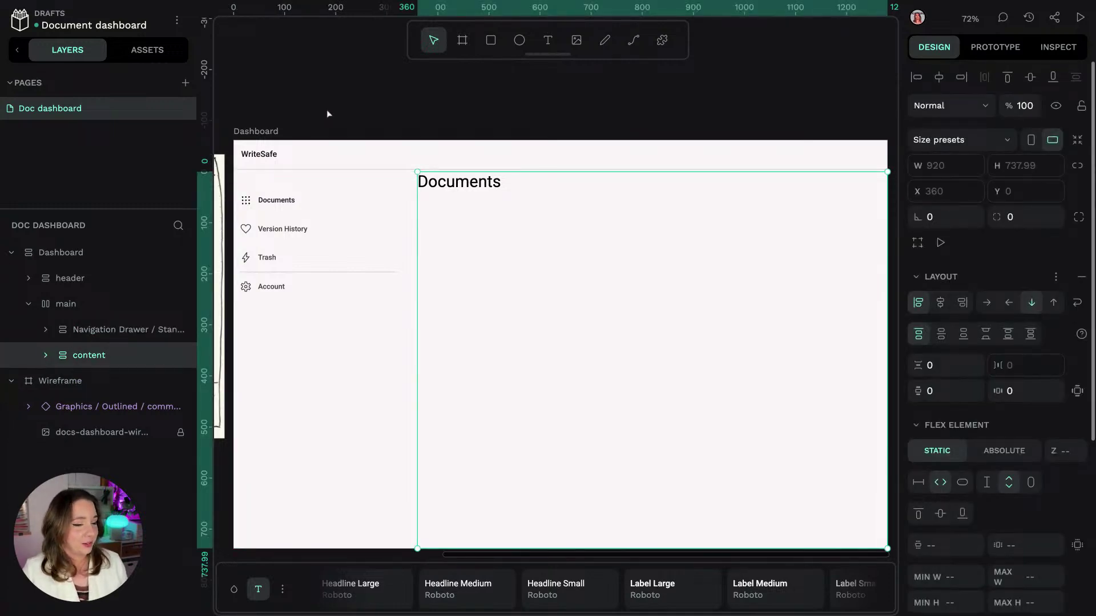
pyautogui.click(287, 95)
pyautogui.hscroll(-10, 287, 95)
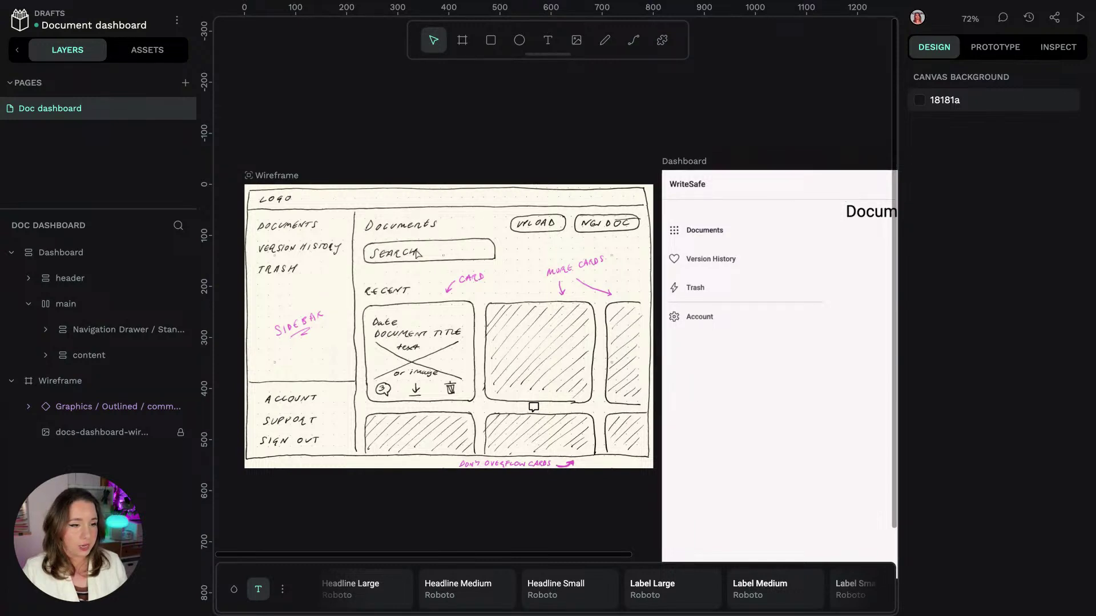
pyautogui.hscroll(5, 738, 121)
pyautogui.hscroll(8, 738, 121)
# Step: Group the Documents heading text inside content and name the group "top"
pyautogui.click(100, 357)
pyautogui.click(41, 357)
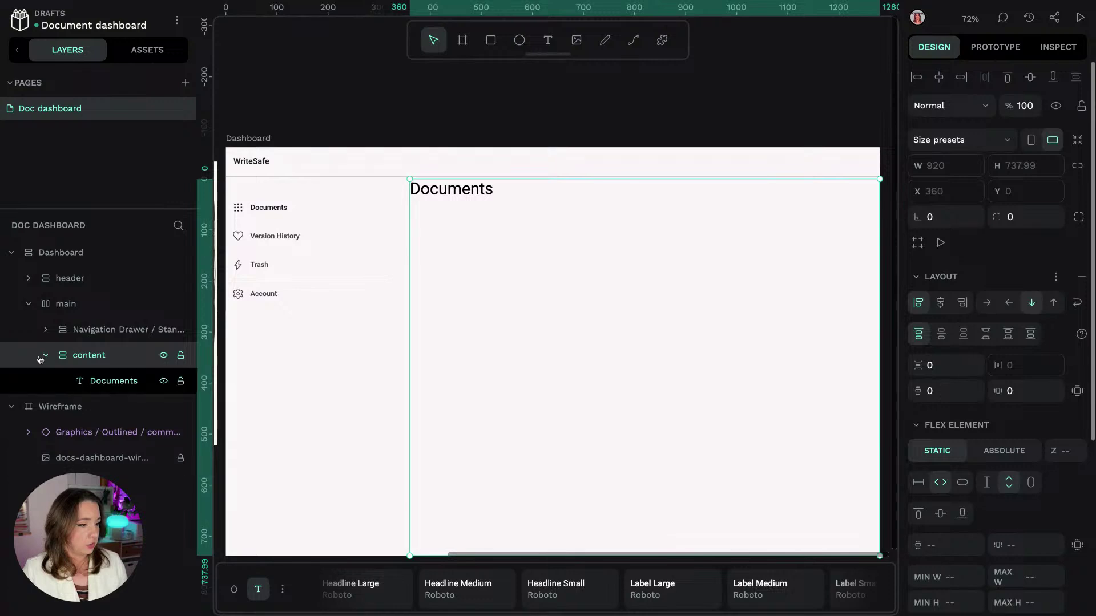
pyautogui.click(114, 380)
pyautogui.rightClick(117, 381)
pyautogui.click(134, 358)
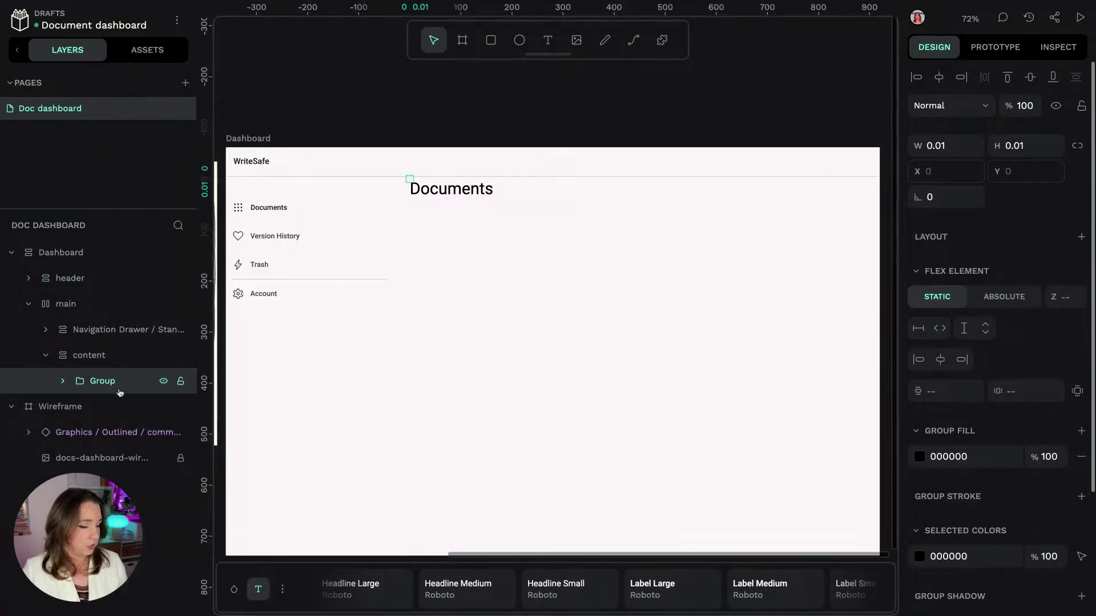
pyautogui.doubleClick(103, 381)
pyautogui.write('top')
pyautogui.press('Return')
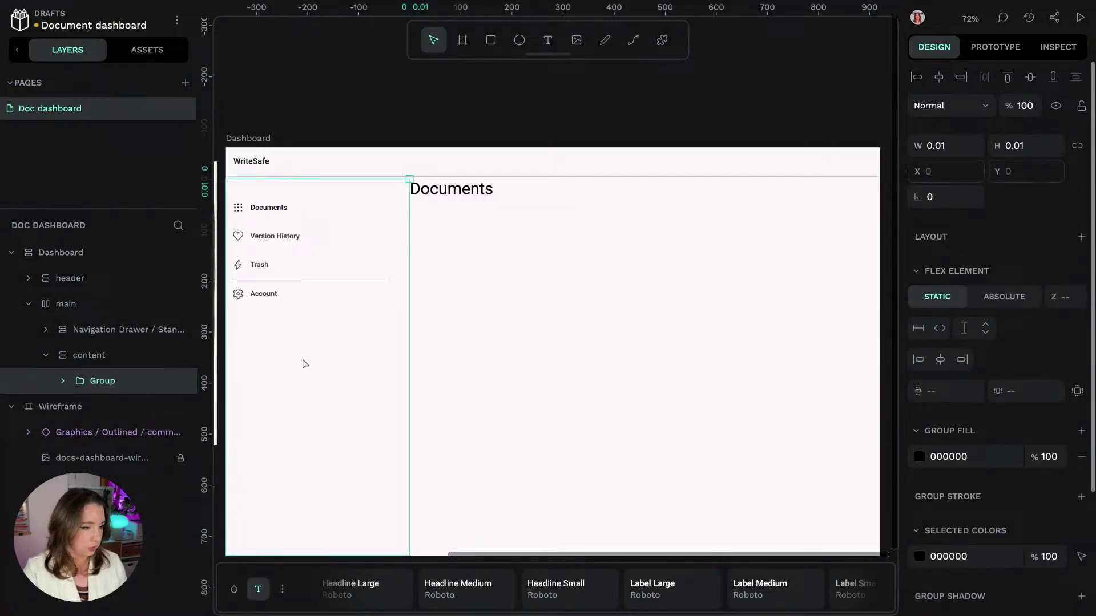
# Step: Add a row-direction flex layout to the top group and expand it to show its Documents text layer
pyautogui.click(1081, 236)
pyautogui.click(1060, 262)
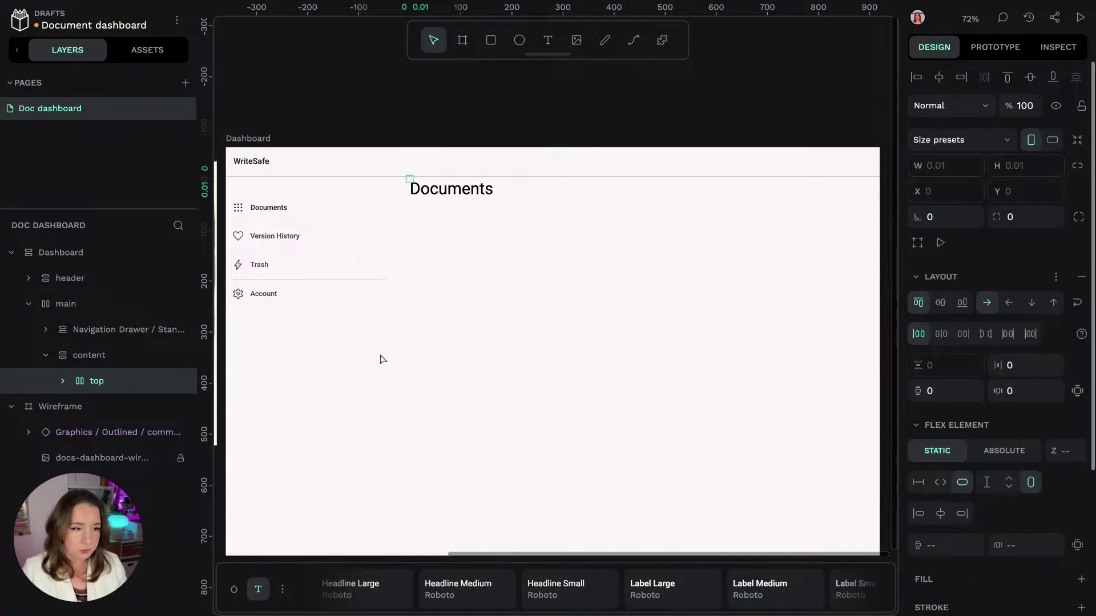
pyautogui.click(63, 381)
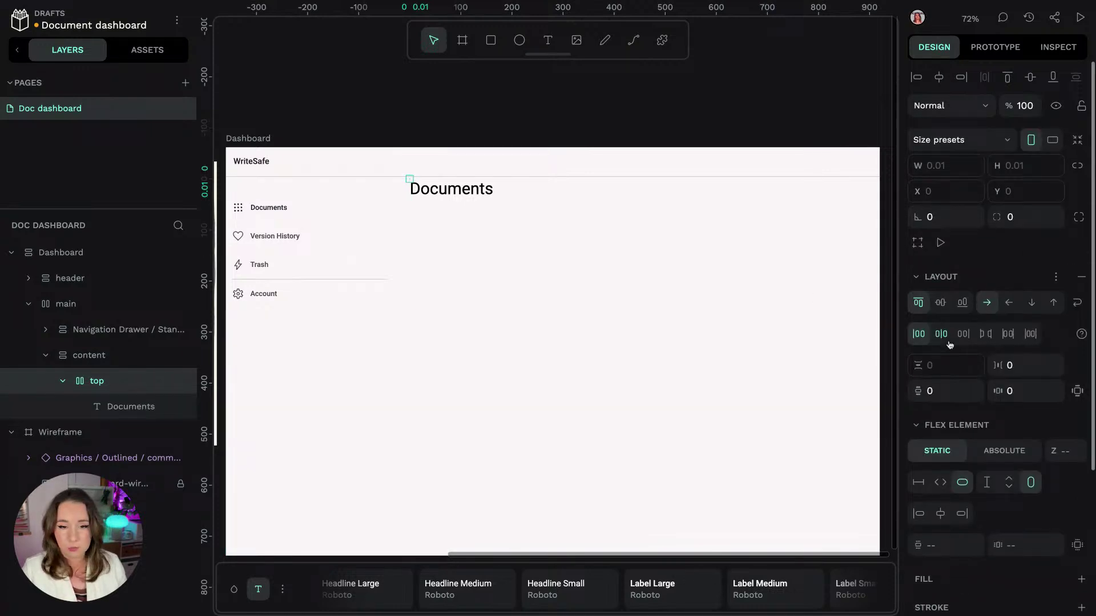
# Step: Search the assets for "button" and expand the Button category of the Material Design 3 components
pyautogui.click(129, 405)
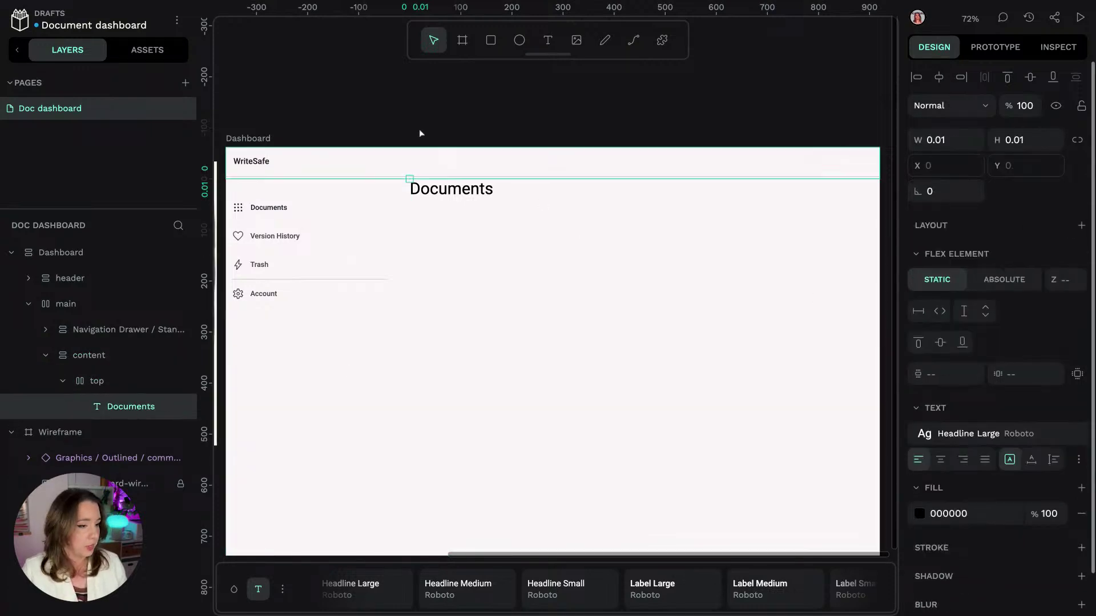
pyautogui.click(146, 49)
pyautogui.click(85, 106)
pyautogui.write('button')
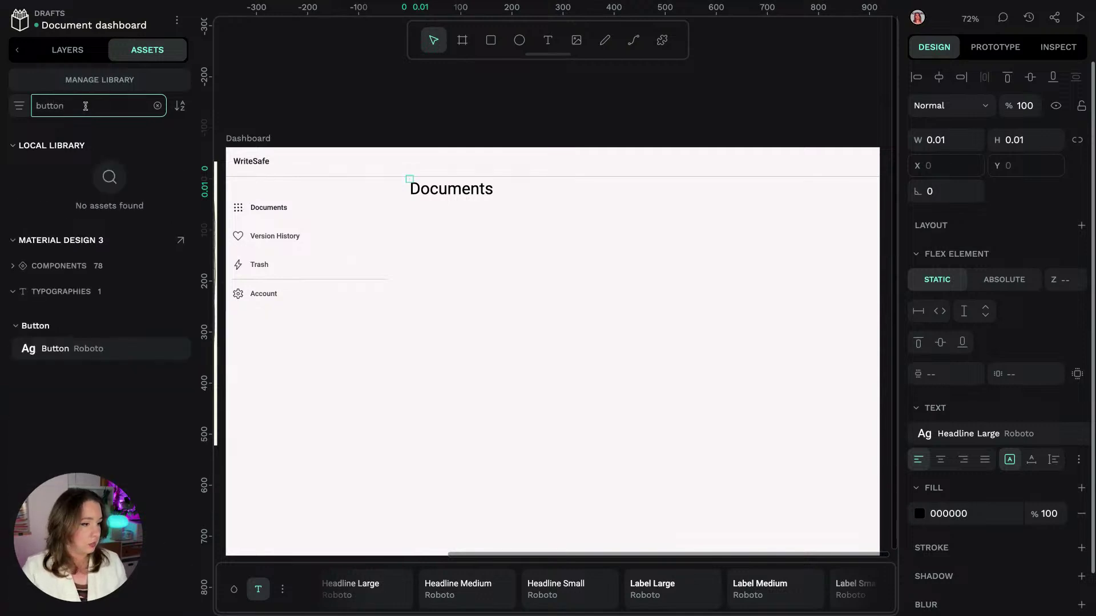
pyautogui.click(82, 265)
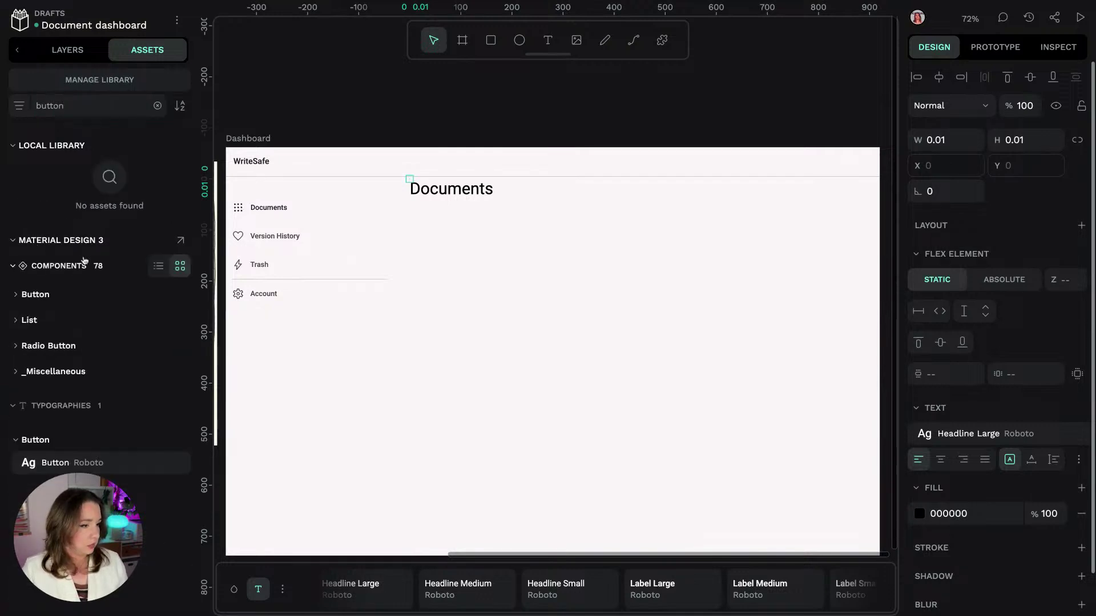
pyautogui.click(35, 294)
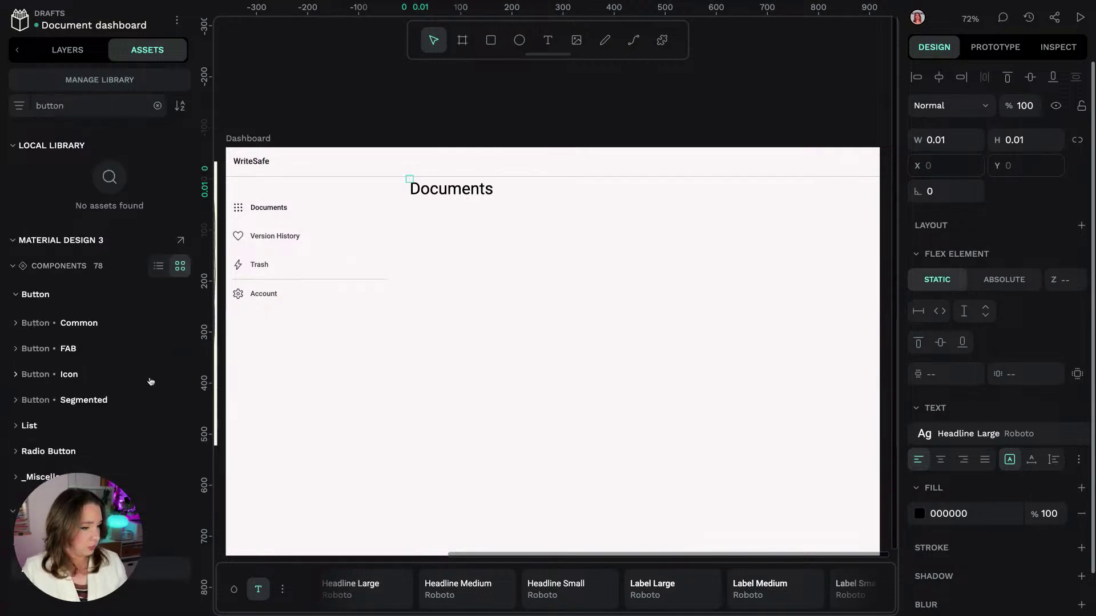
# Step: Examine the segmented and icon button variants in the Material Design 3 library
pyautogui.click(34, 400)
pyautogui.scroll(-2, 35, 399)
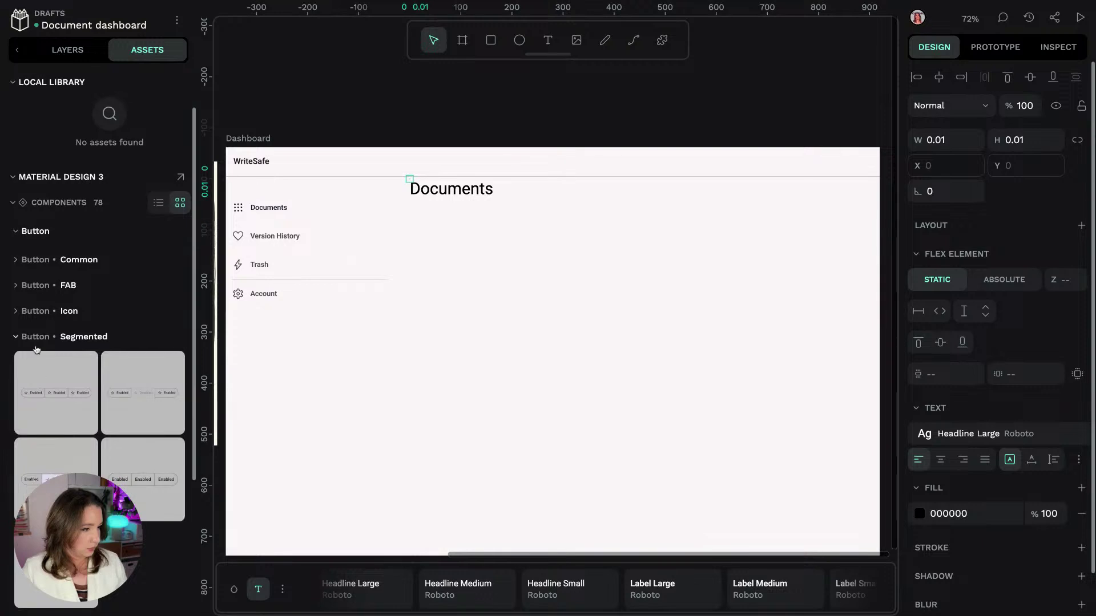
pyautogui.click(36, 338)
pyautogui.click(38, 375)
pyautogui.scroll(-2, 149, 409)
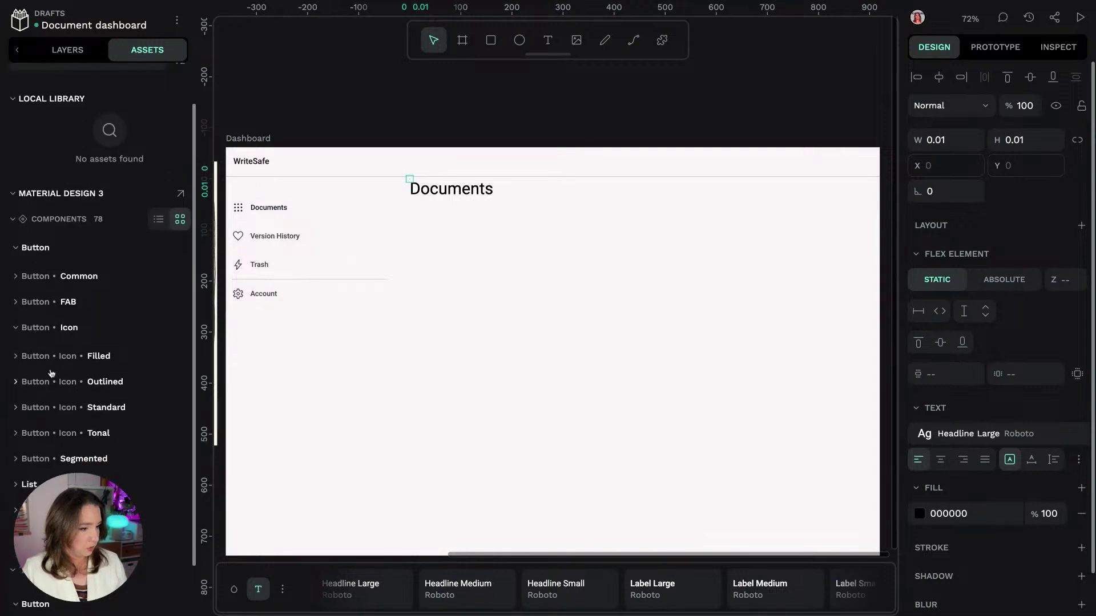
pyautogui.click(30, 359)
pyautogui.click(24, 358)
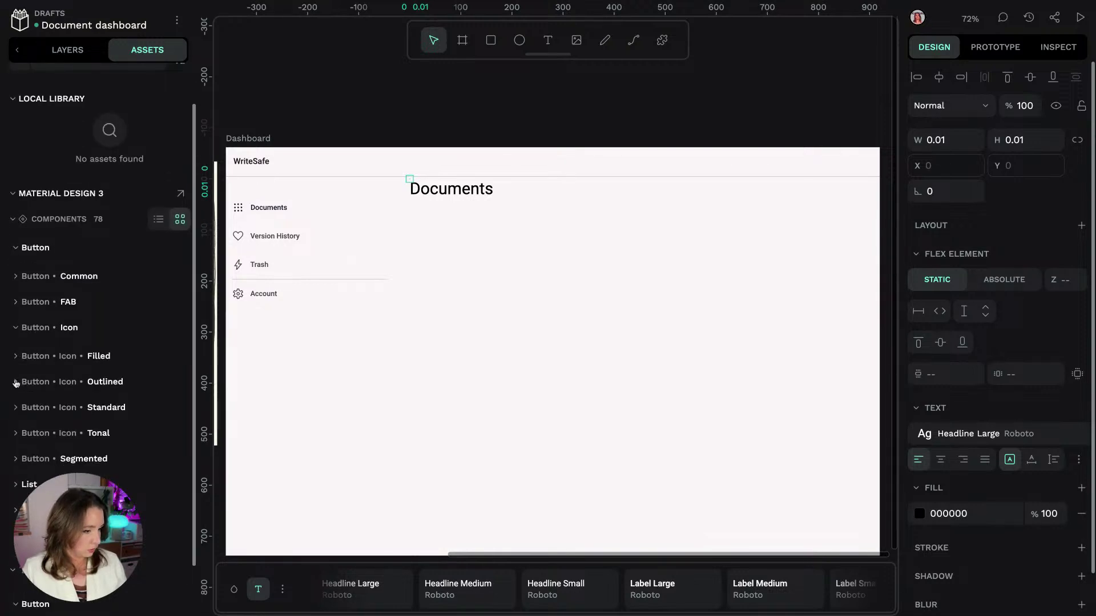
pyautogui.click(17, 410)
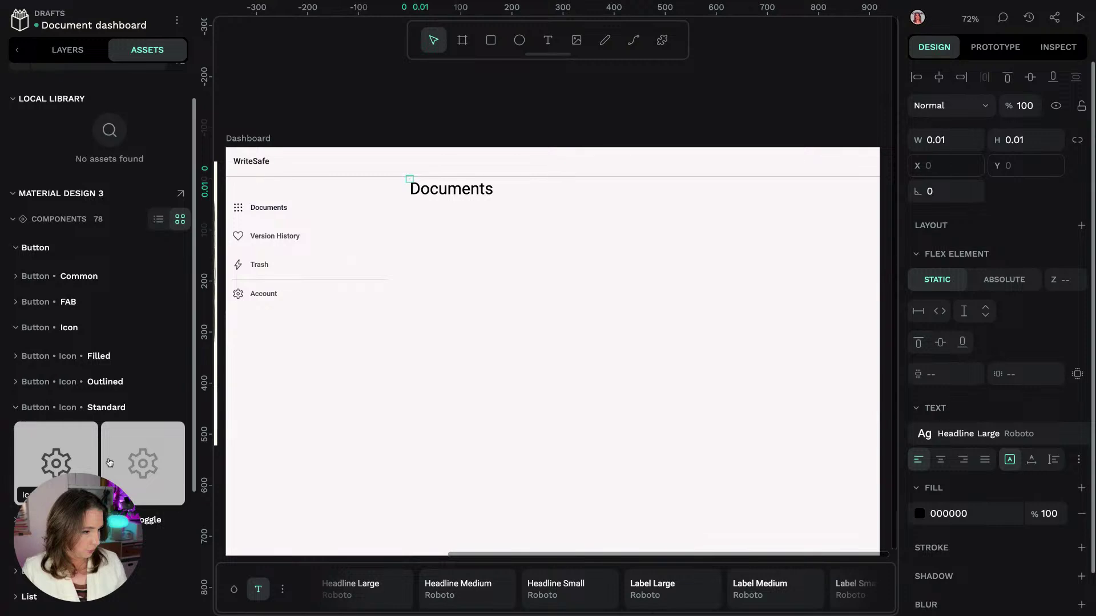
pyautogui.click(16, 409)
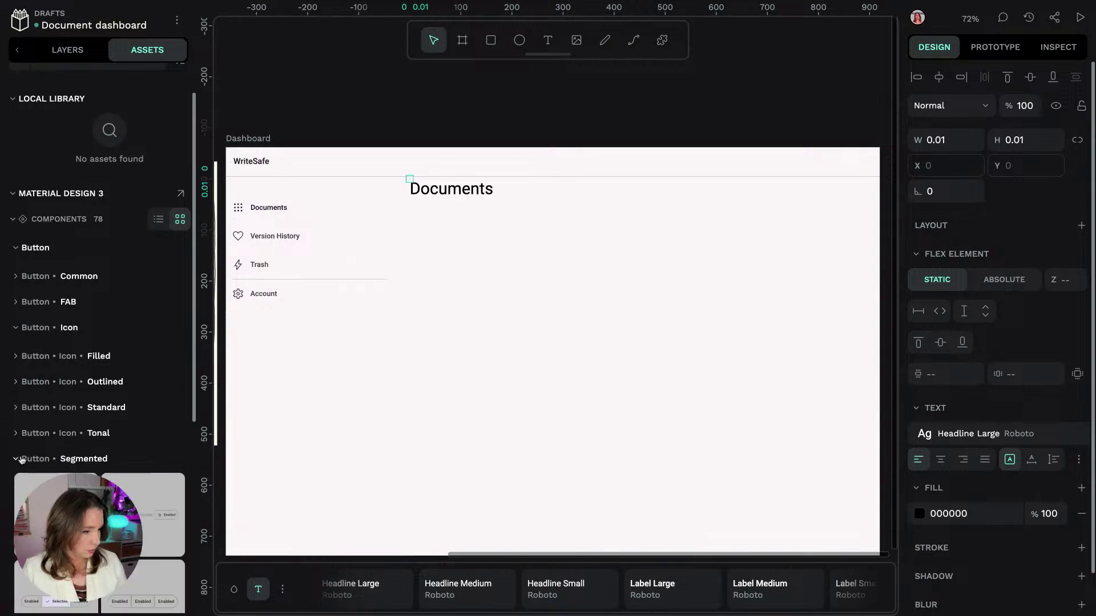
pyautogui.click(27, 385)
pyautogui.click(29, 387)
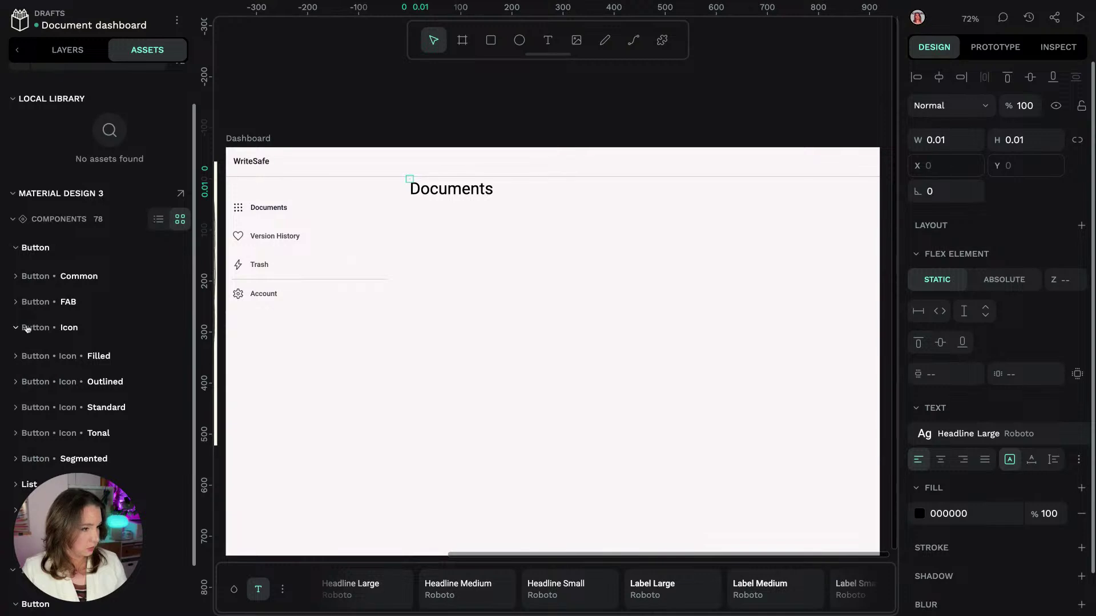
# Step: Examine the common elevated and filled buttons and compare them with the wireframe's Upload and New Doc buttons
pyautogui.click(26, 280)
pyautogui.click(50, 307)
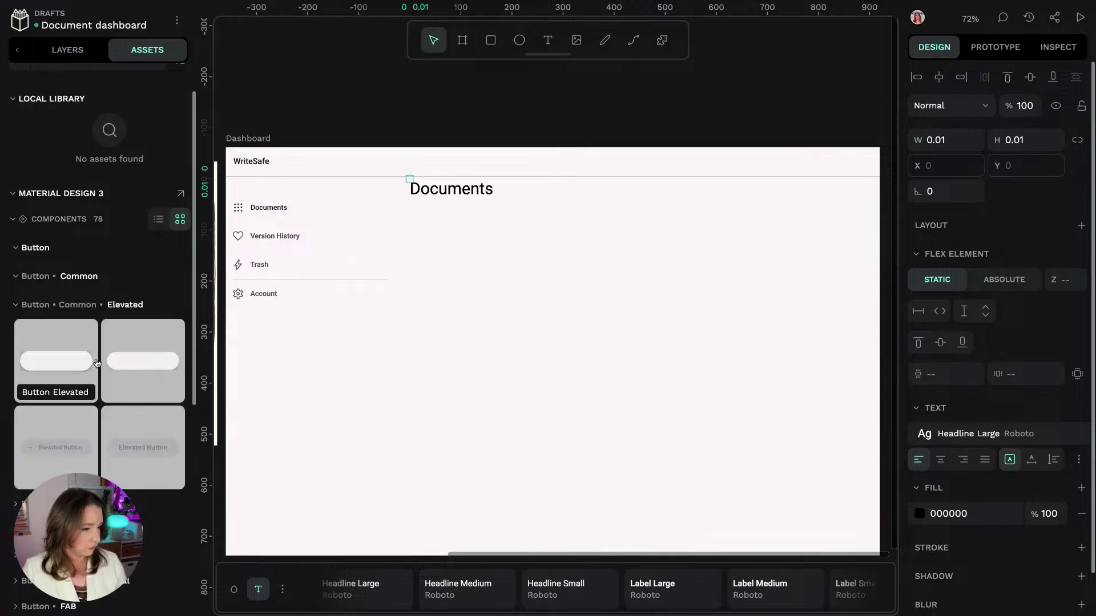
pyautogui.click(22, 309)
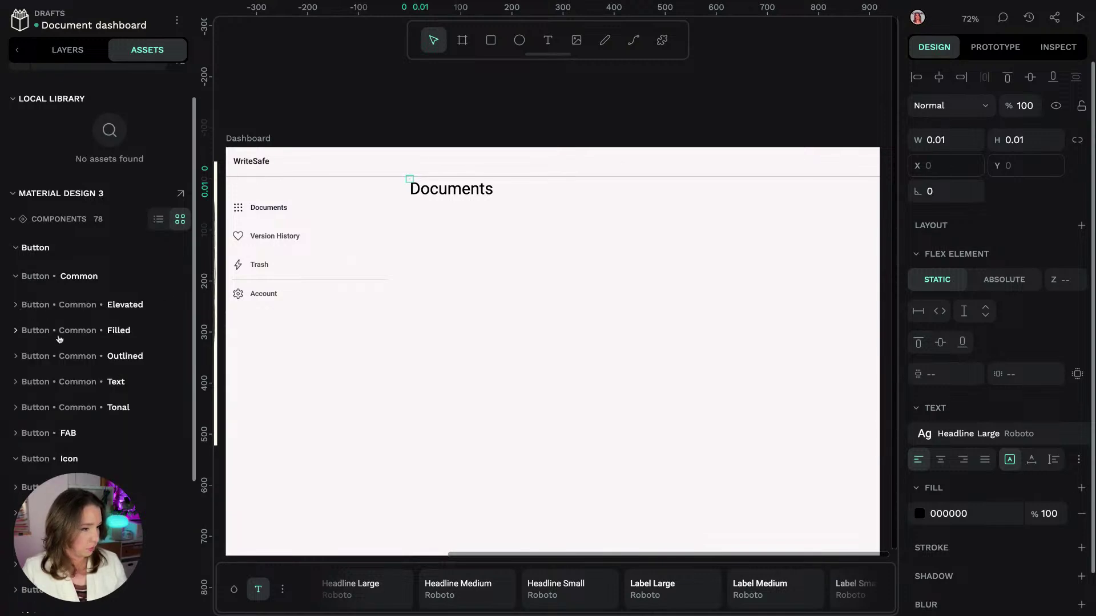
pyautogui.click(57, 334)
pyautogui.click(335, 93)
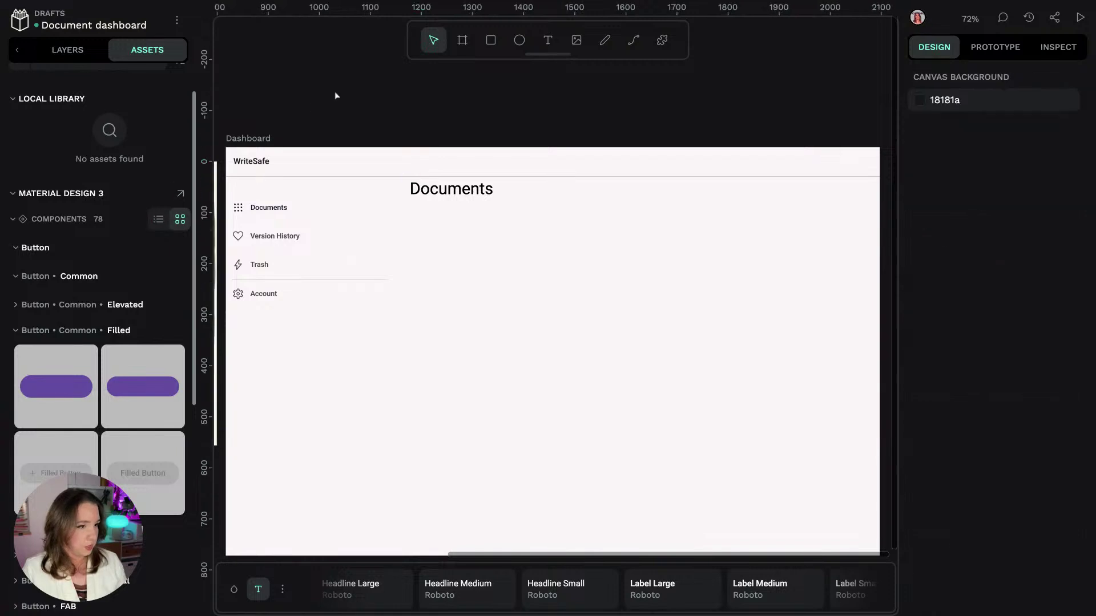
pyautogui.hscroll(-8, 274, 97)
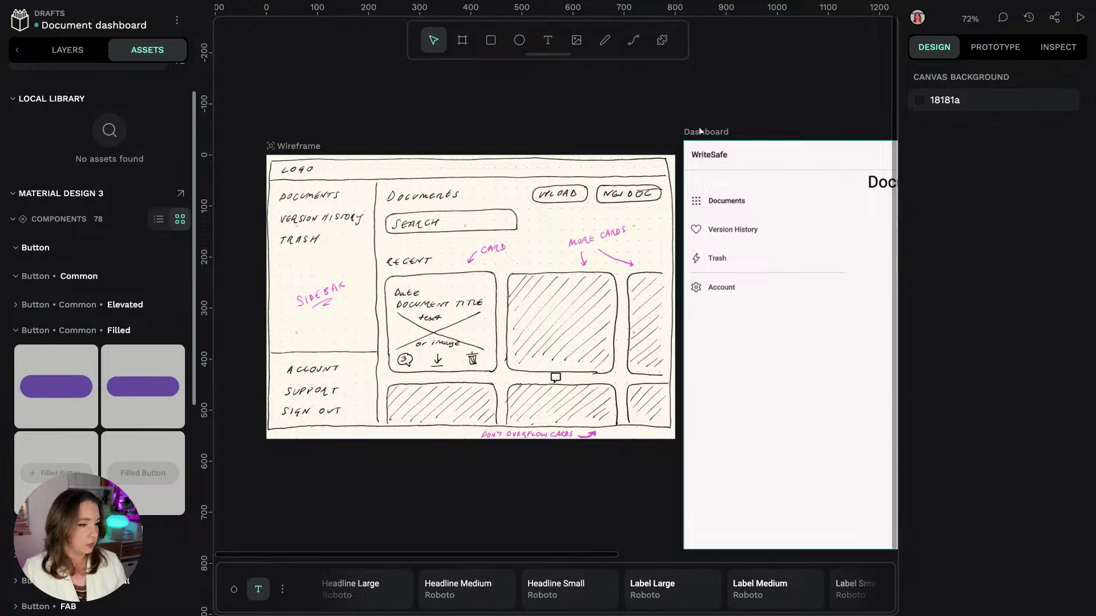
pyautogui.hscroll(5, 810, 77)
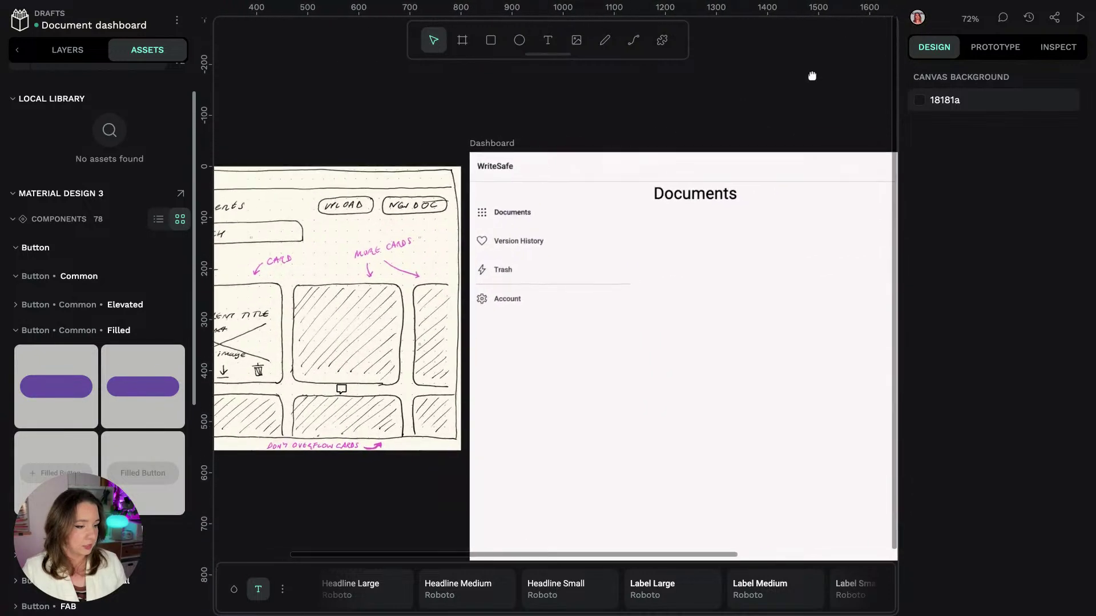
# Step: Place an outlined button with icon in the content area and delete the plain filled button added before it
pyautogui.click(53, 389)
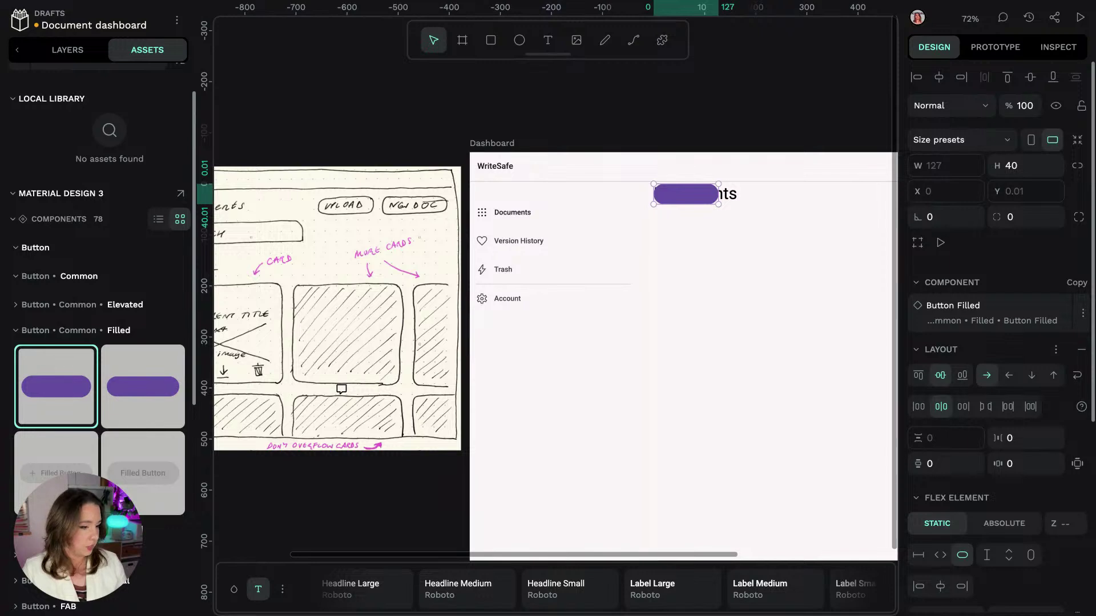
pyautogui.scroll(-4, 100, 342)
pyautogui.click(141, 399)
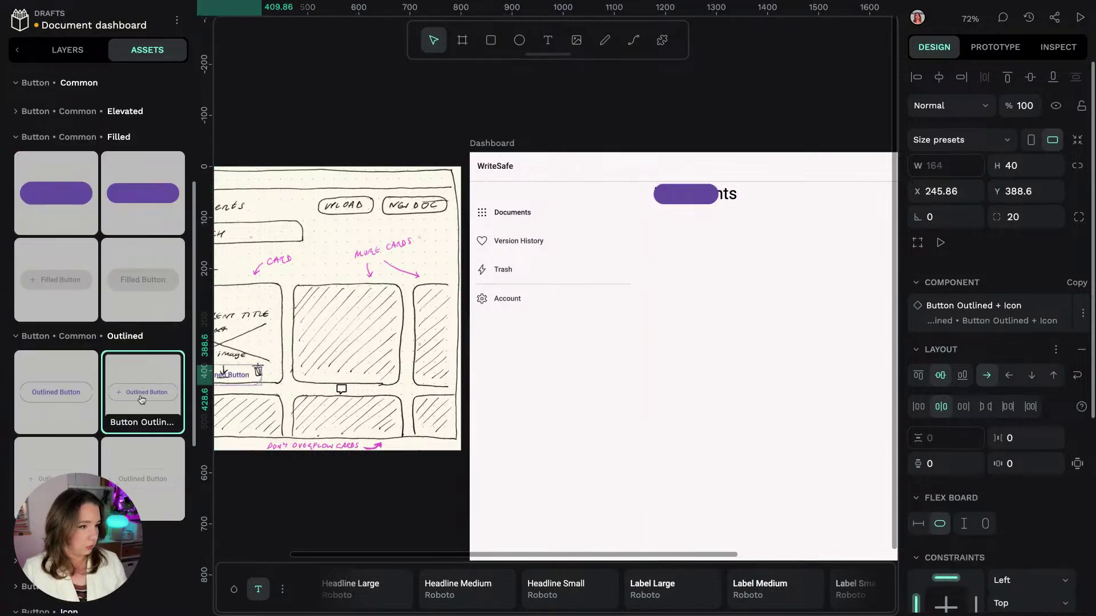
pyautogui.click(693, 201)
pyautogui.press('Delete')
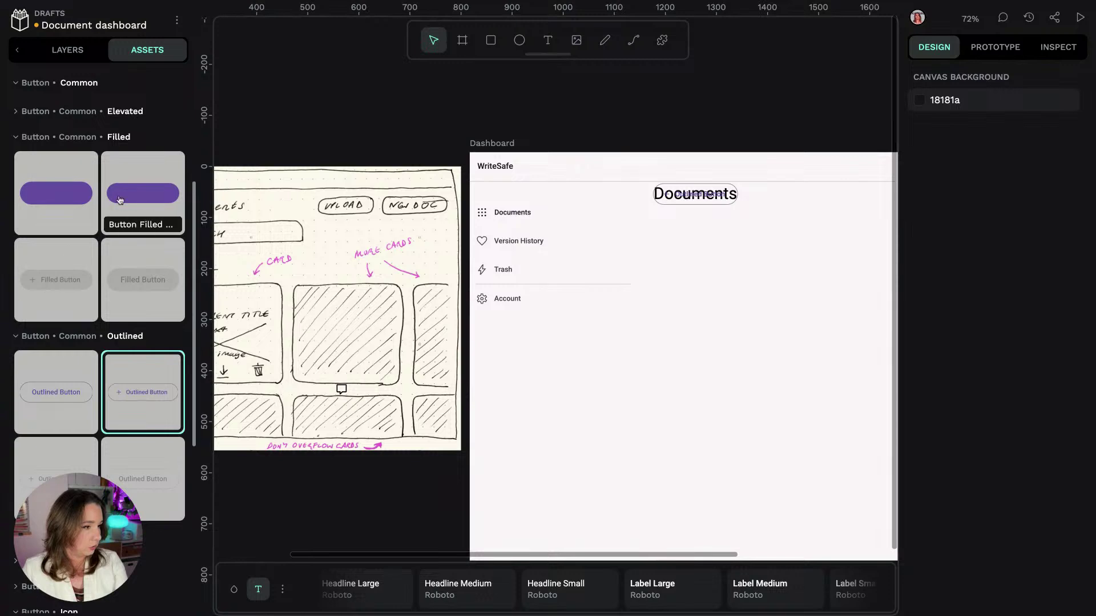
# Step: Add a Button Filled + Icon component to the content area below the outlined button
pyautogui.click(143, 193)
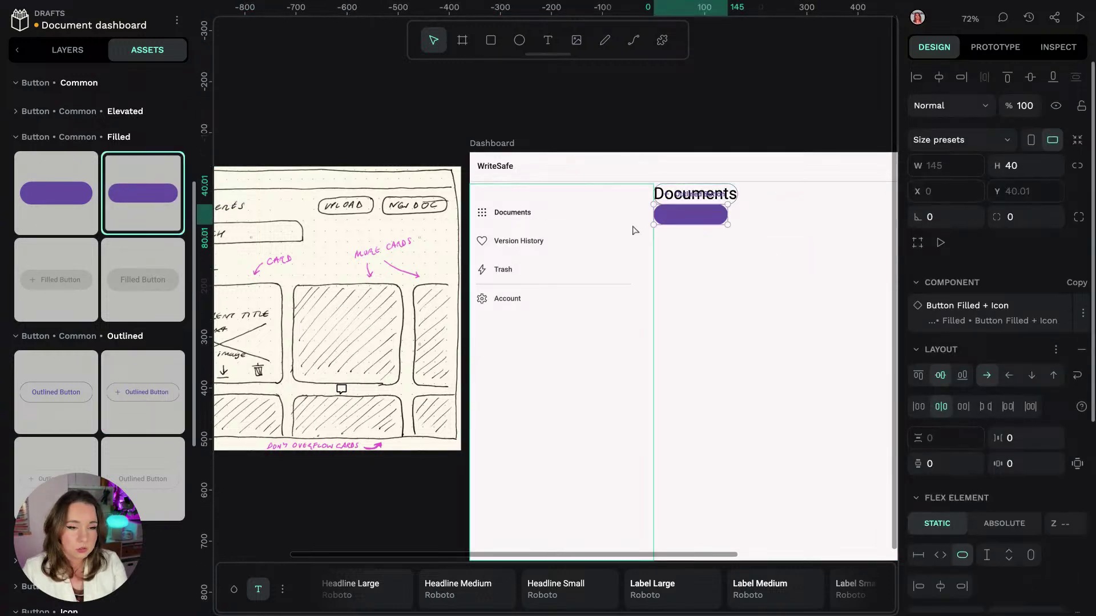
pyautogui.click(835, 108)
pyautogui.hscroll(10, 551, 135)
pyautogui.scroll(1, 516, 214)
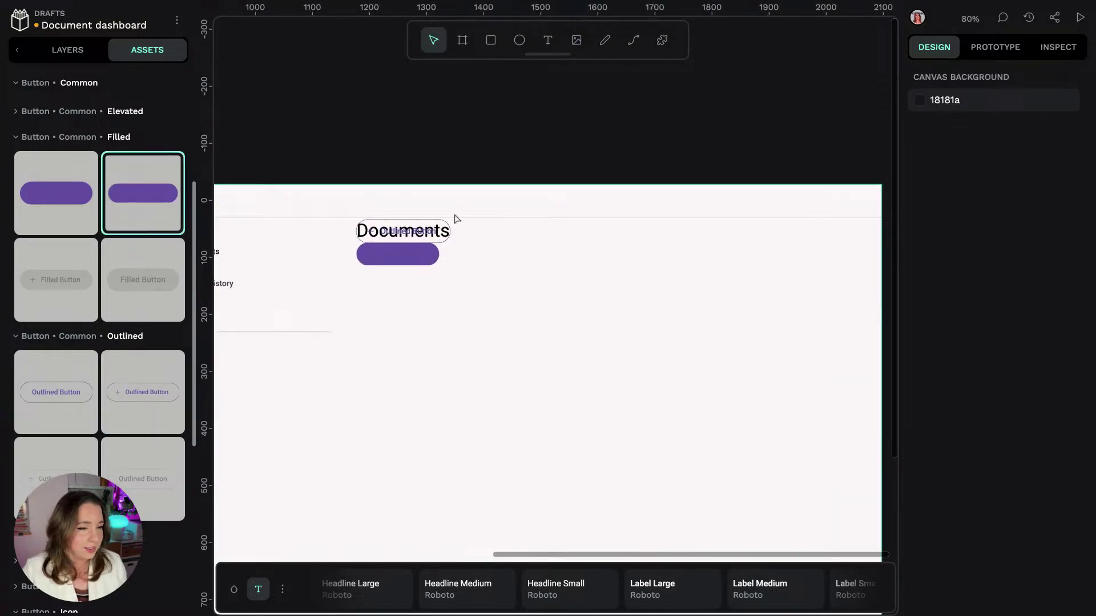
# Step: Wrap both button layers inside content in a flex layout board with row direction
pyautogui.click(67, 50)
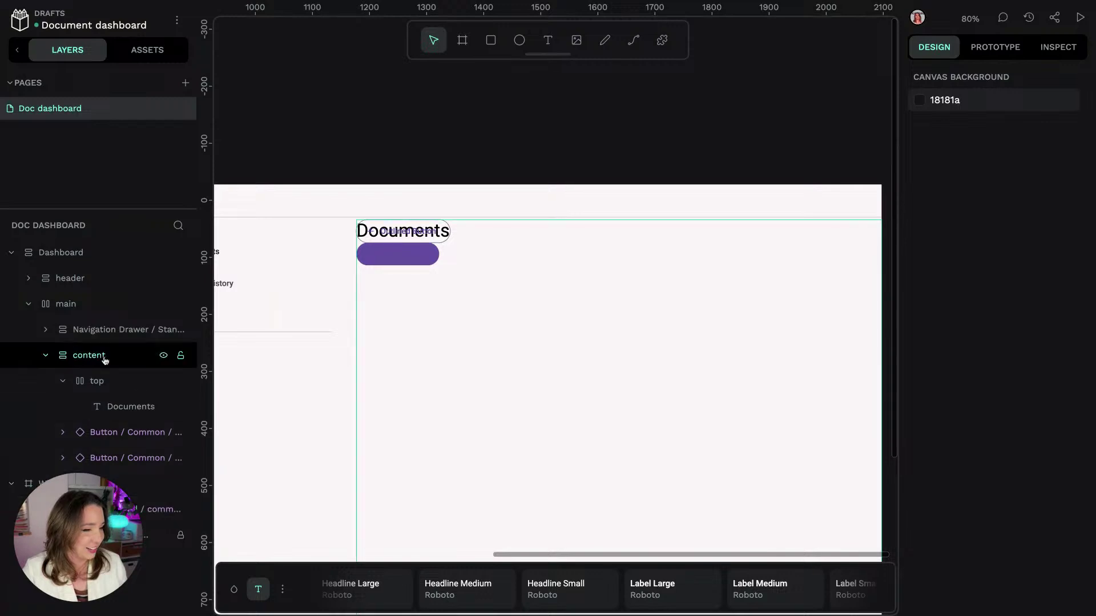
pyautogui.click(114, 436)
pyautogui.keyDown('shift'); pyautogui.click(114, 460); pyautogui.keyUp('shift')
pyautogui.rightClick(116, 460)
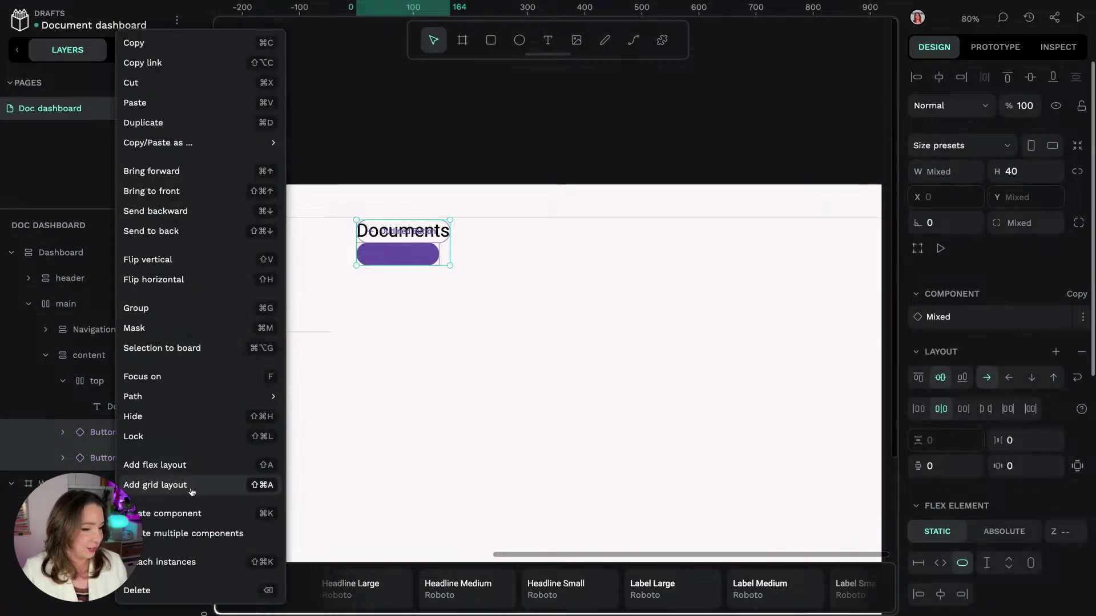
pyautogui.click(169, 466)
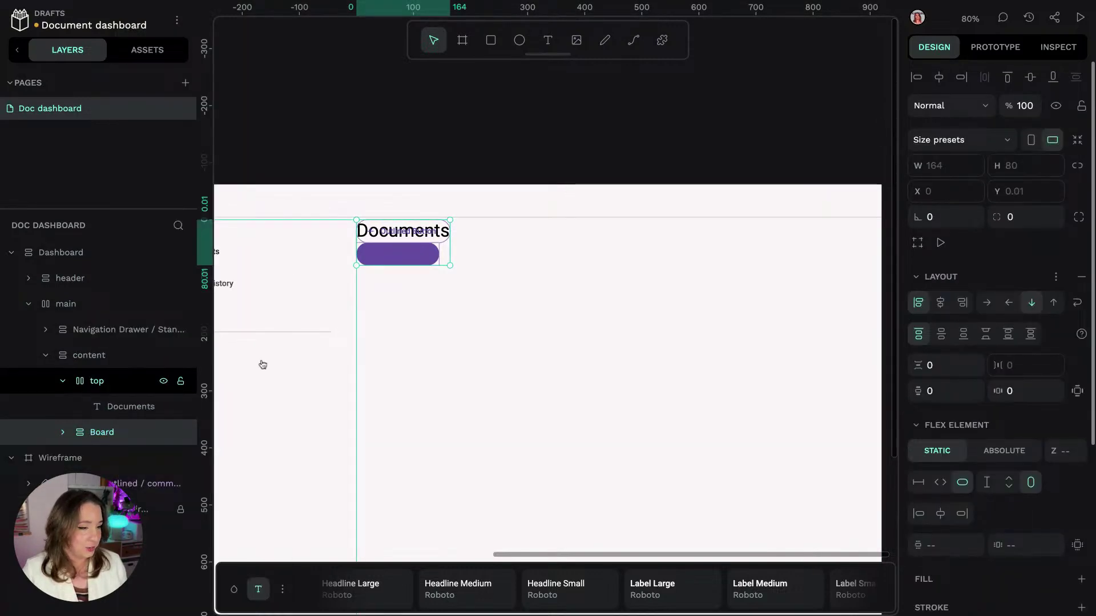
pyautogui.click(987, 303)
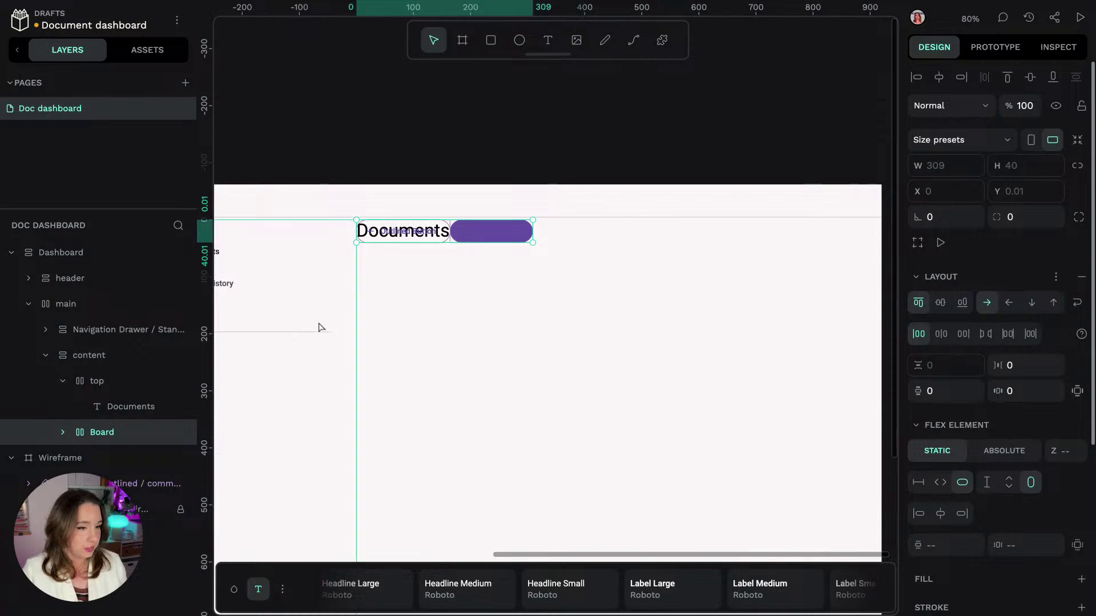
# Step: Rename the board holding the two button components as "buttons"
pyautogui.click(64, 435)
pyautogui.doubleClick(111, 430)
pyautogui.write('button')
pyautogui.press('Return')
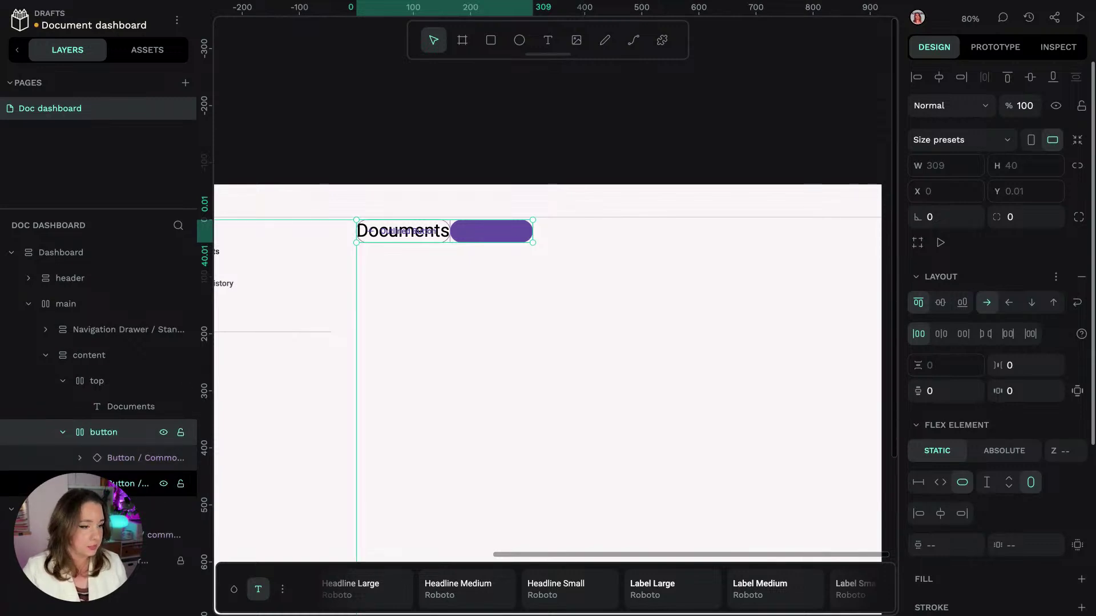
pyautogui.doubleClick(104, 432)
pyautogui.press('Right')
pyautogui.write('s')
pyautogui.press('Return')
# Step: Move the buttons board into the top group, below the Documents text layer
pyautogui.click(133, 435)
pyautogui.click(66, 383)
pyautogui.click(66, 384)
pyautogui.click(139, 406)
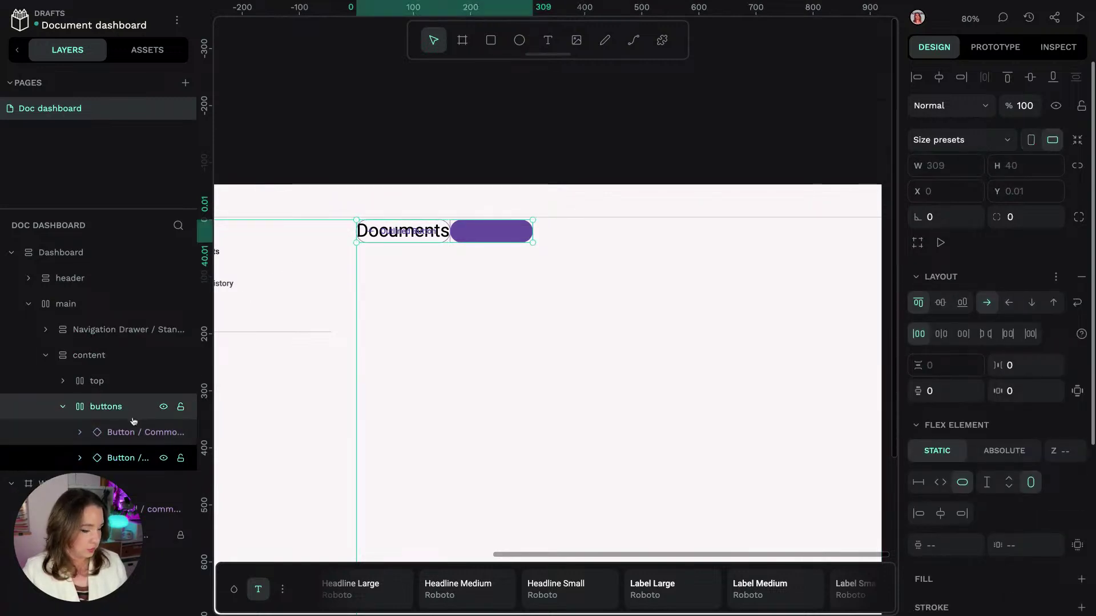
pyautogui.click(63, 407)
pyautogui.click(83, 384)
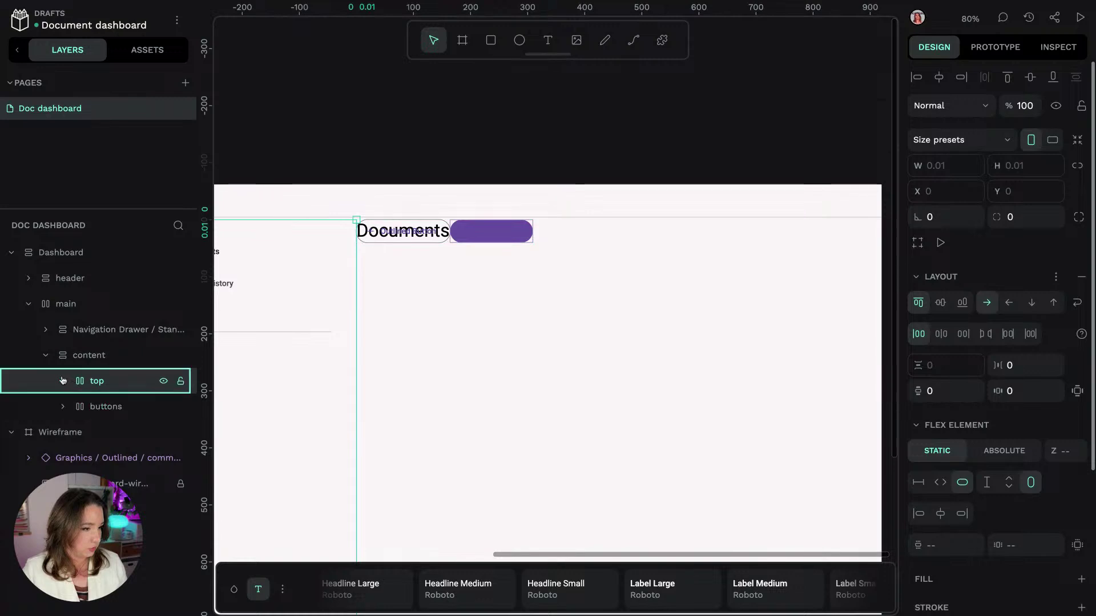
pyautogui.click(63, 381)
pyautogui.moveTo(103, 430); pyautogui.dragTo(120, 397)
pyautogui.click(124, 431)
# Step: Inspect the layout settings inside top, expand buttons and widen the layer list to read its full layer names
pyautogui.click(96, 381)
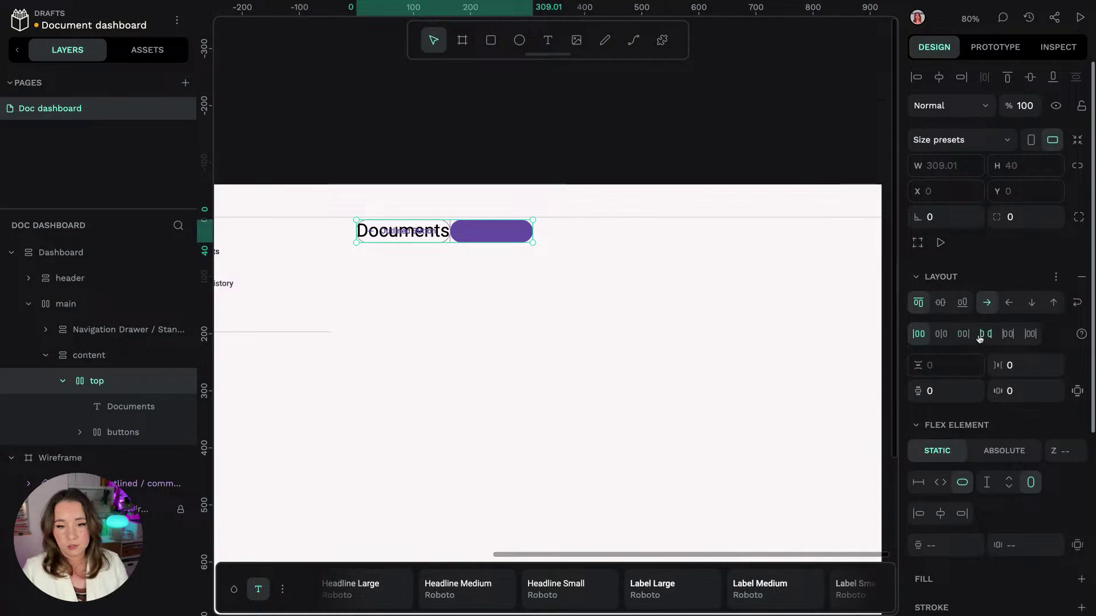
pyautogui.click(129, 406)
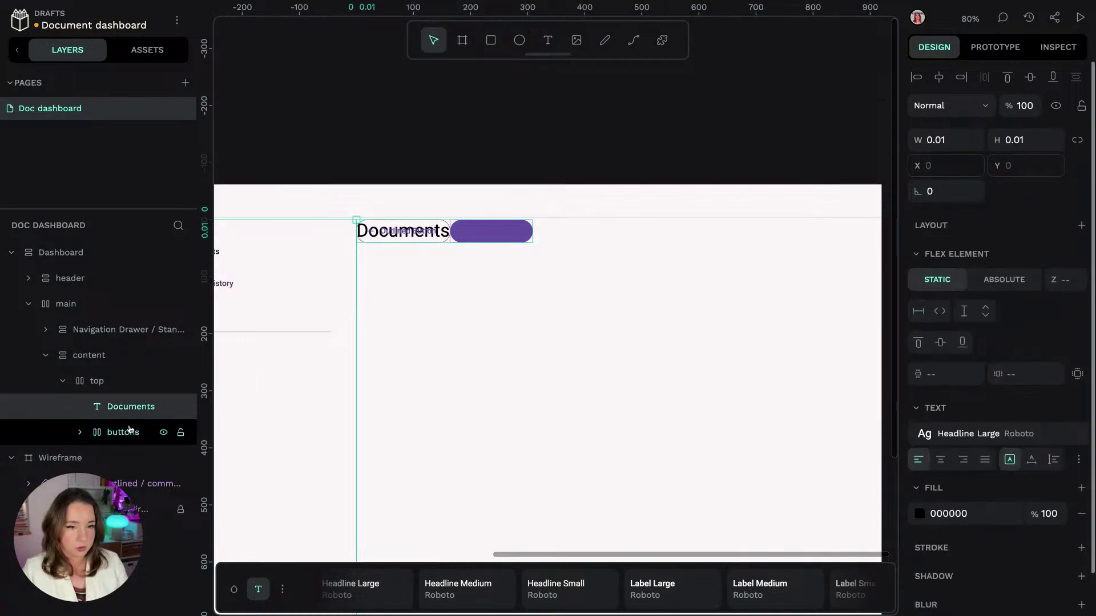
pyautogui.click(129, 431)
pyautogui.scroll(-1, 1035, 406)
pyautogui.scroll(-1, 1035, 406)
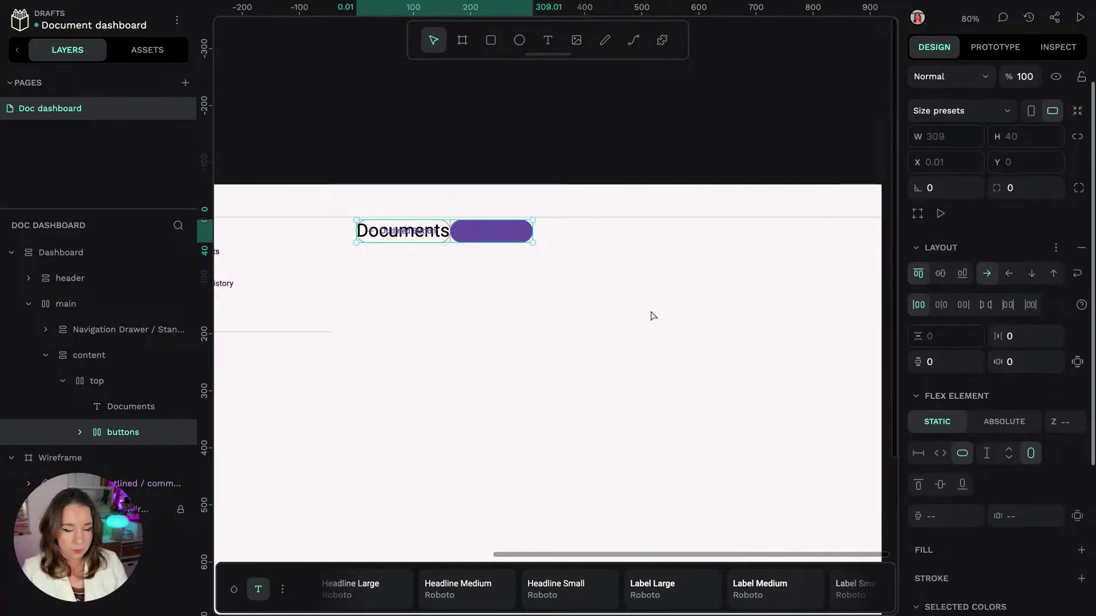
pyautogui.click(80, 432)
pyautogui.moveTo(198, 459); pyautogui.dragTo(333, 460)
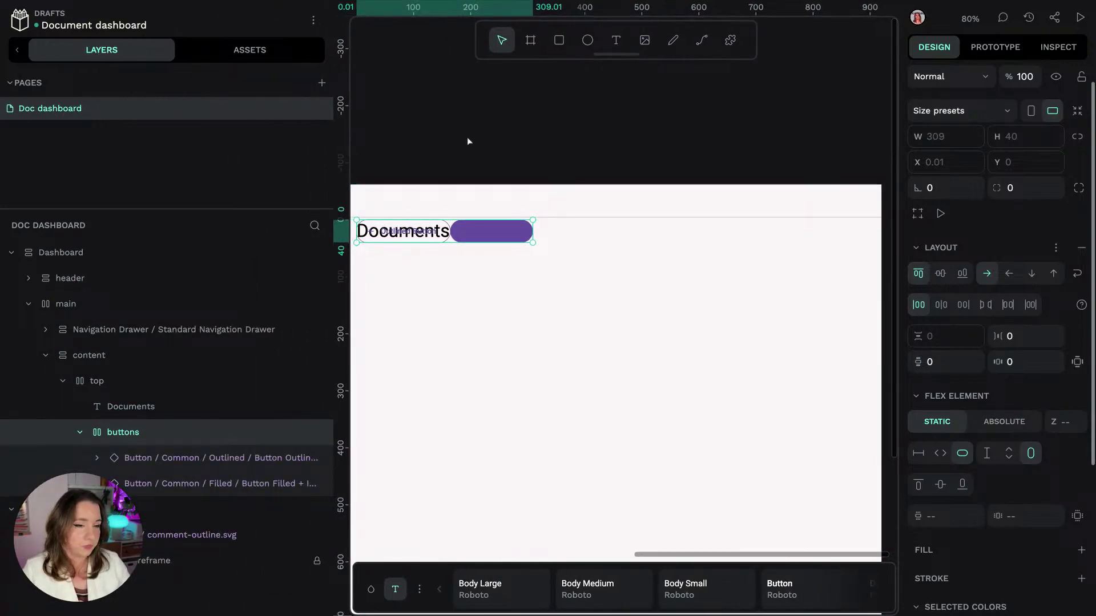
# Step: Hide the Documents text layer in top that overlaps the buttons
pyautogui.click(448, 121)
pyautogui.hscroll(-3, 433, 124)
pyautogui.click(299, 408)
pyautogui.scroll(5, 732, 148)
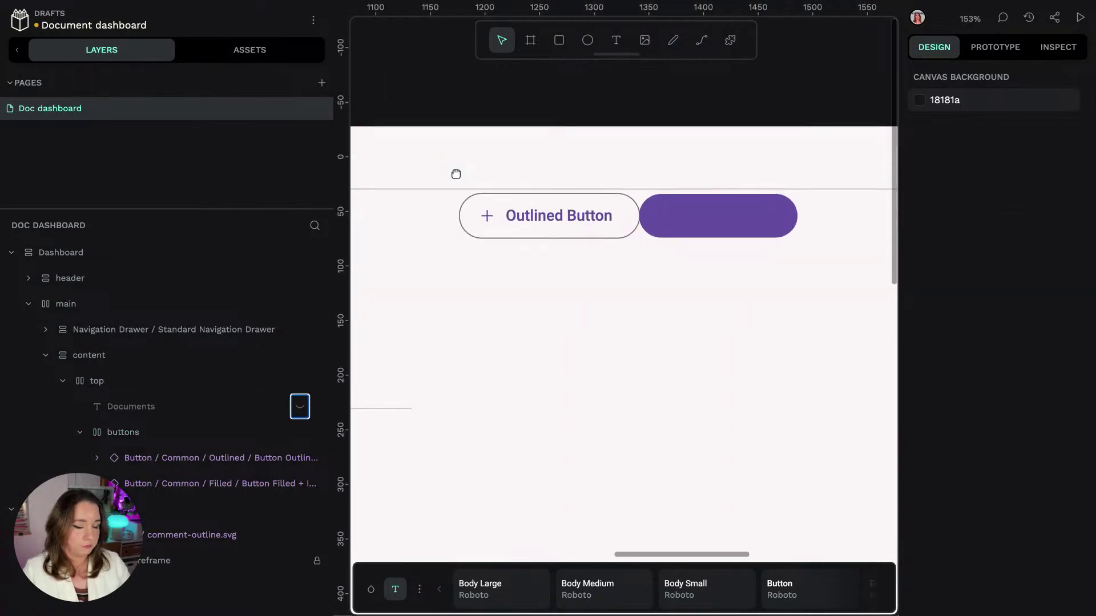
pyautogui.moveTo(455, 174); pyautogui.dragTo(464, 200)
pyautogui.hotkey('ctrl', 'z')
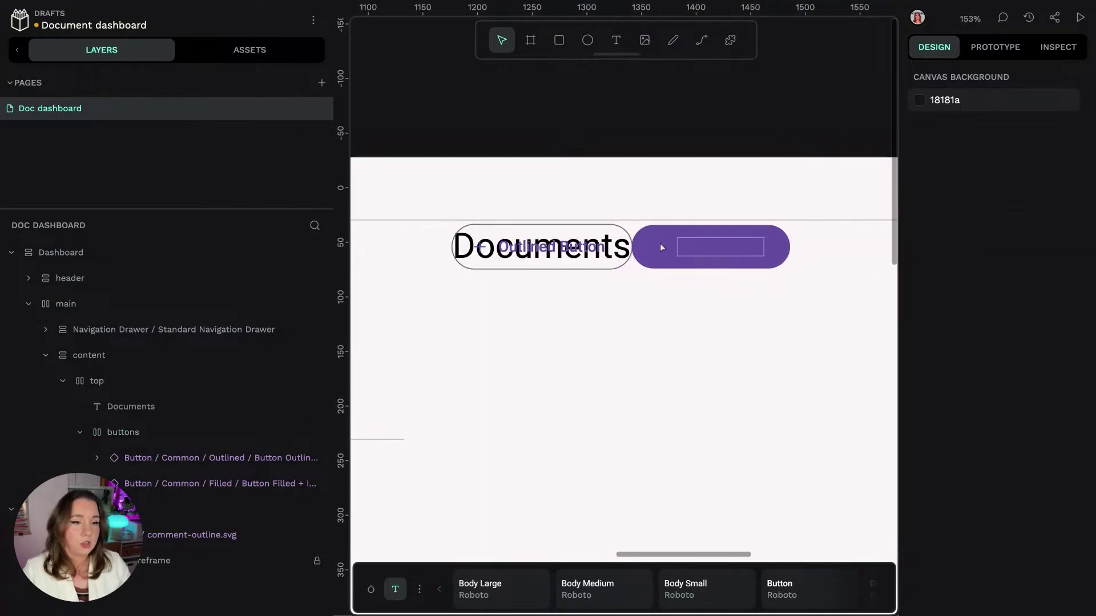
pyautogui.click(144, 416)
pyautogui.click(300, 406)
# Step: Change the outlined button's label to "Add document"
pyautogui.click(561, 253)
pyautogui.doubleClick(561, 252)
pyautogui.doubleClick(567, 255)
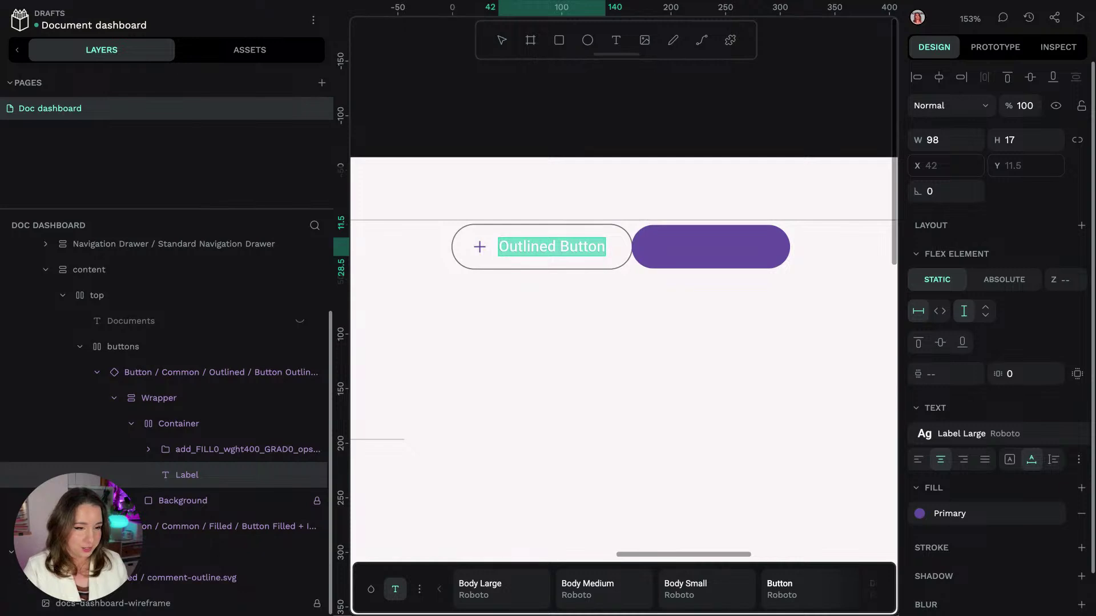
pyautogui.write('Add document')
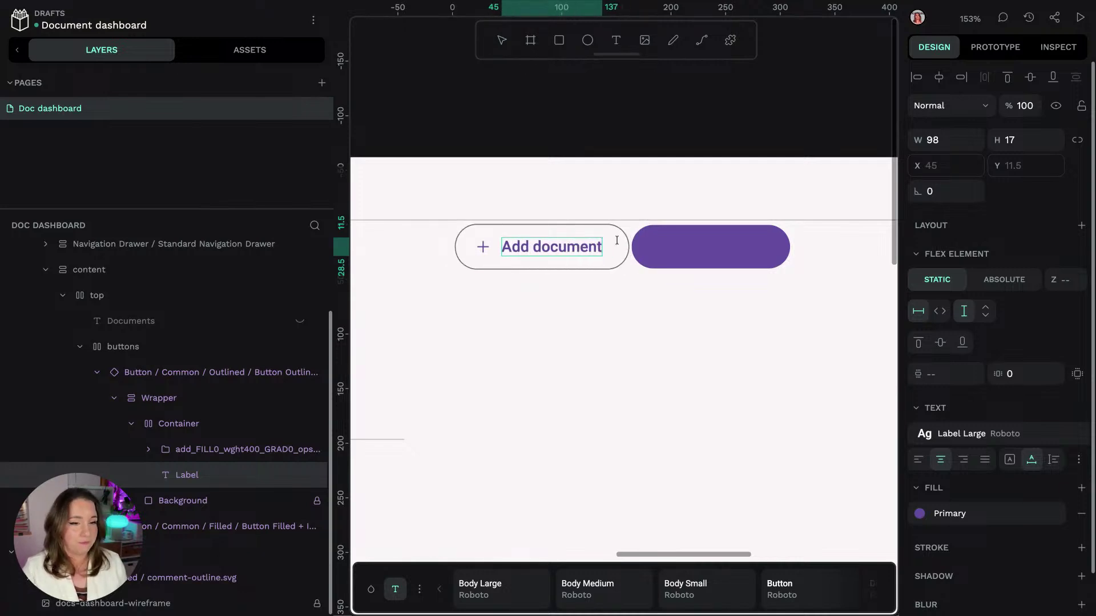
# Step: Examine the filled button's label and Background layer, including the background's corner radius, fill and copy options
pyautogui.click(704, 251)
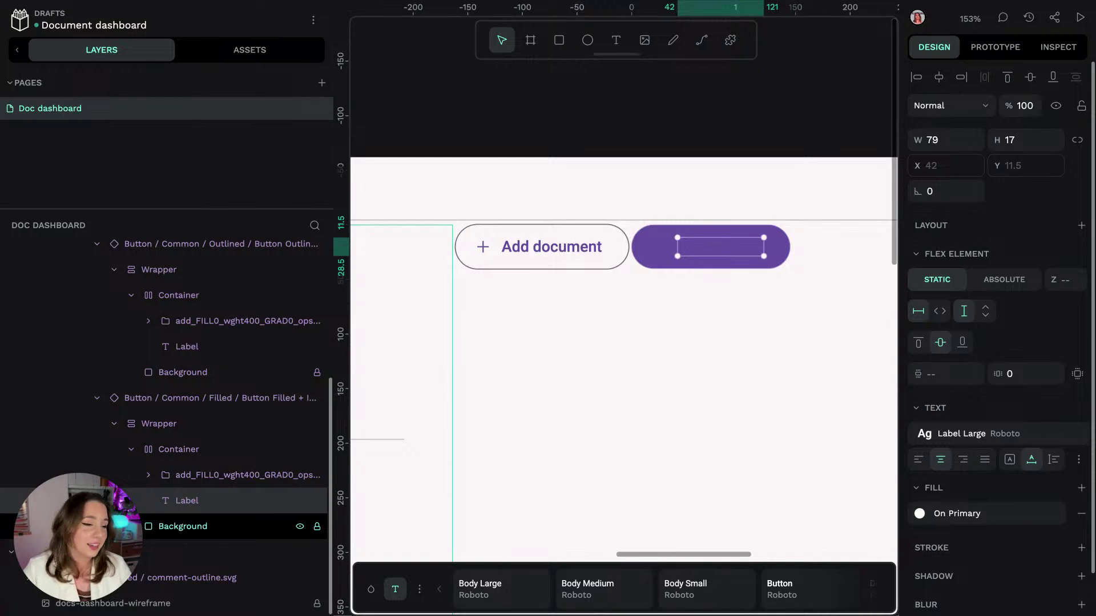
pyautogui.click(194, 526)
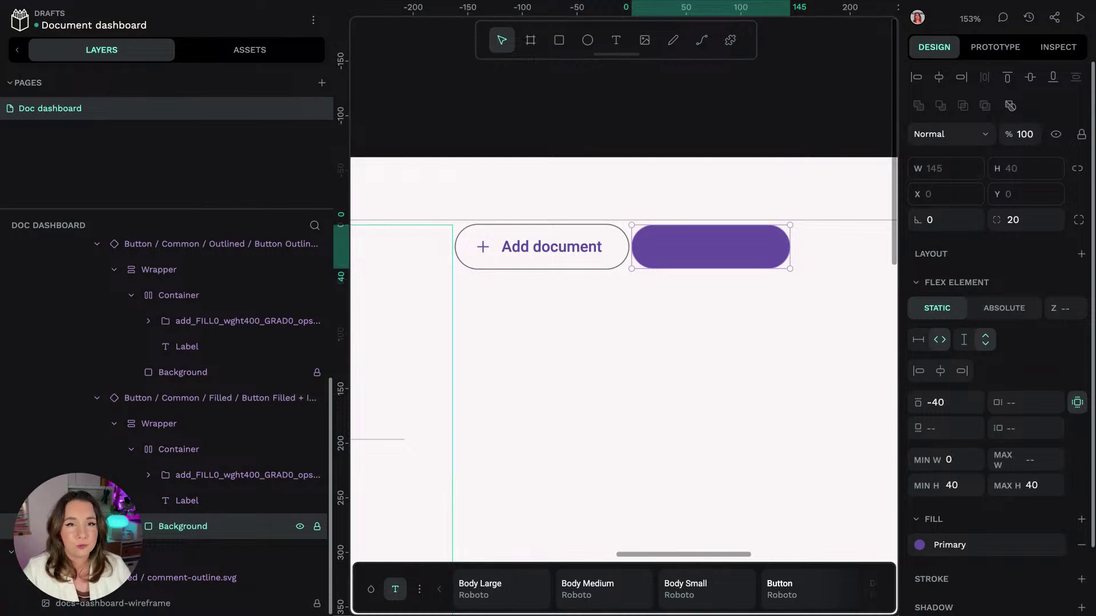
pyautogui.scroll(-1, 936, 516)
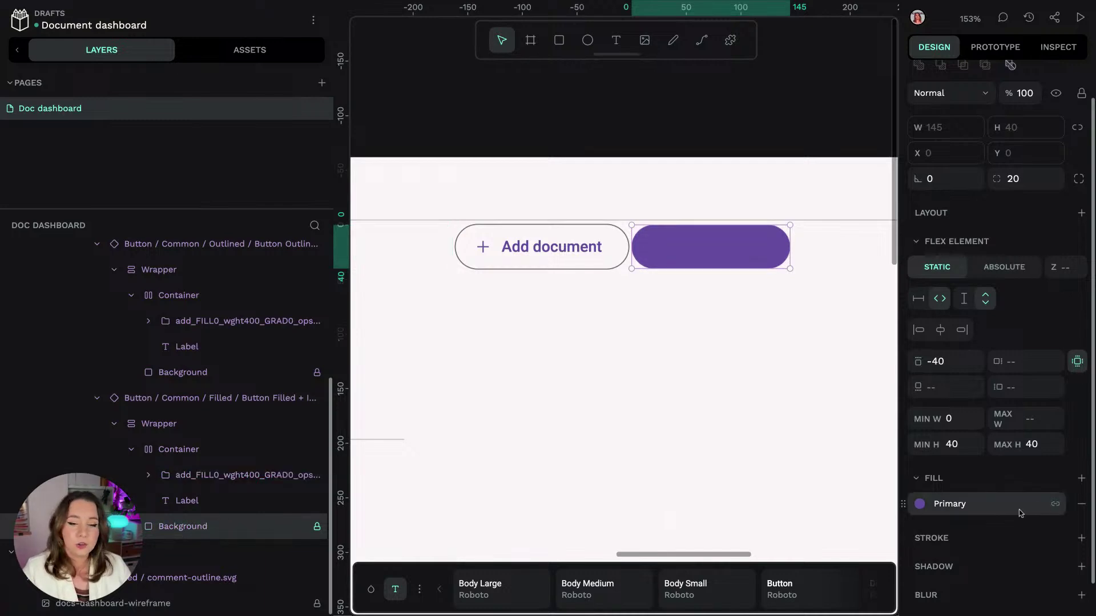
pyautogui.scroll(-1, 950, 467)
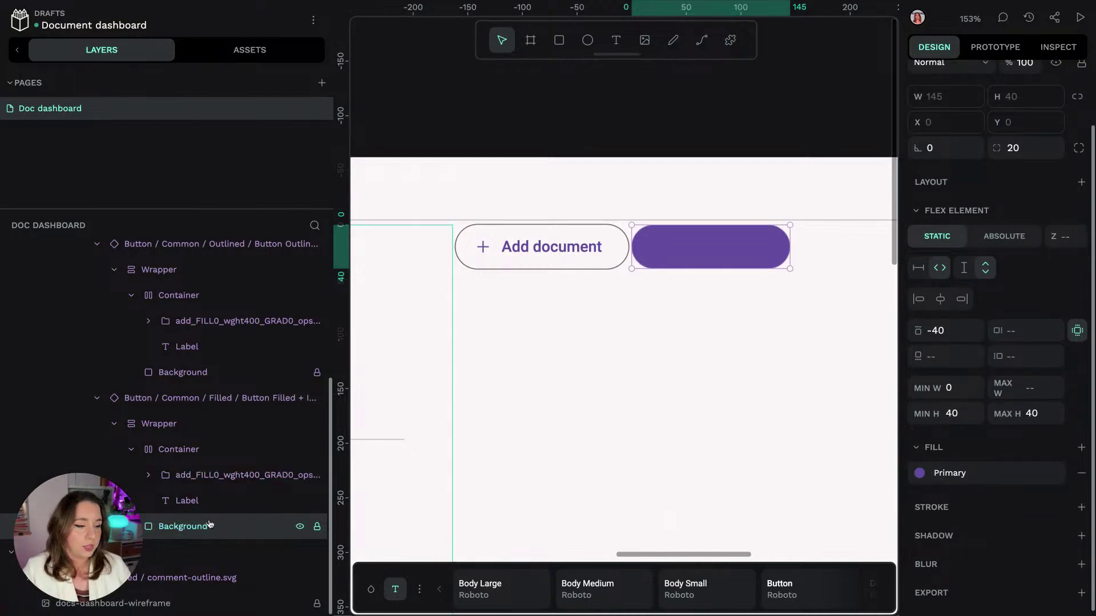
pyautogui.scroll(1, 1016, 171)
pyautogui.click(1018, 165)
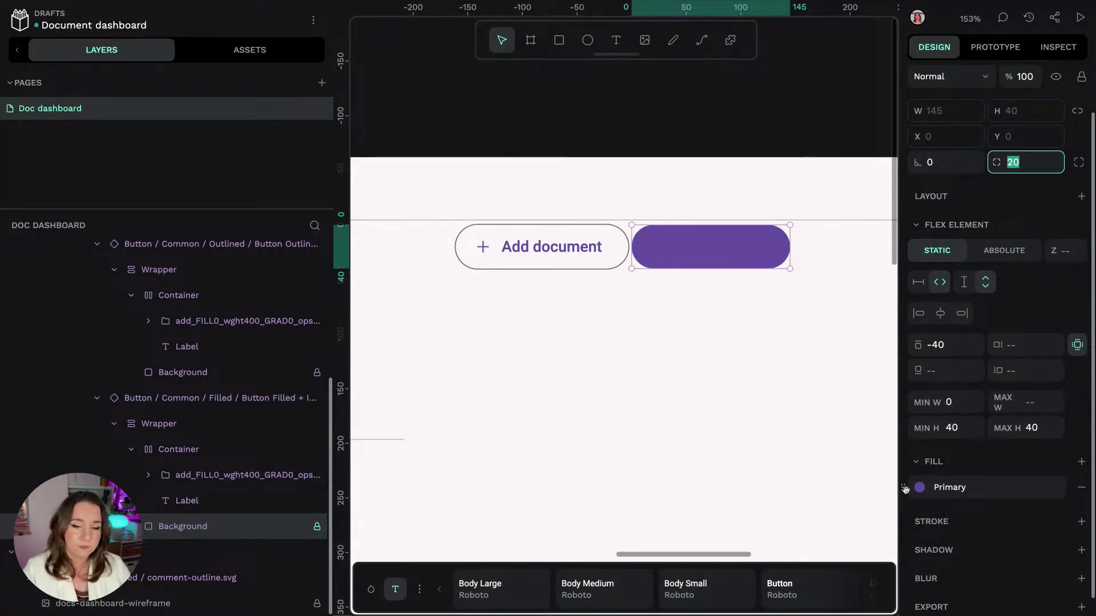
pyautogui.rightClick(232, 531)
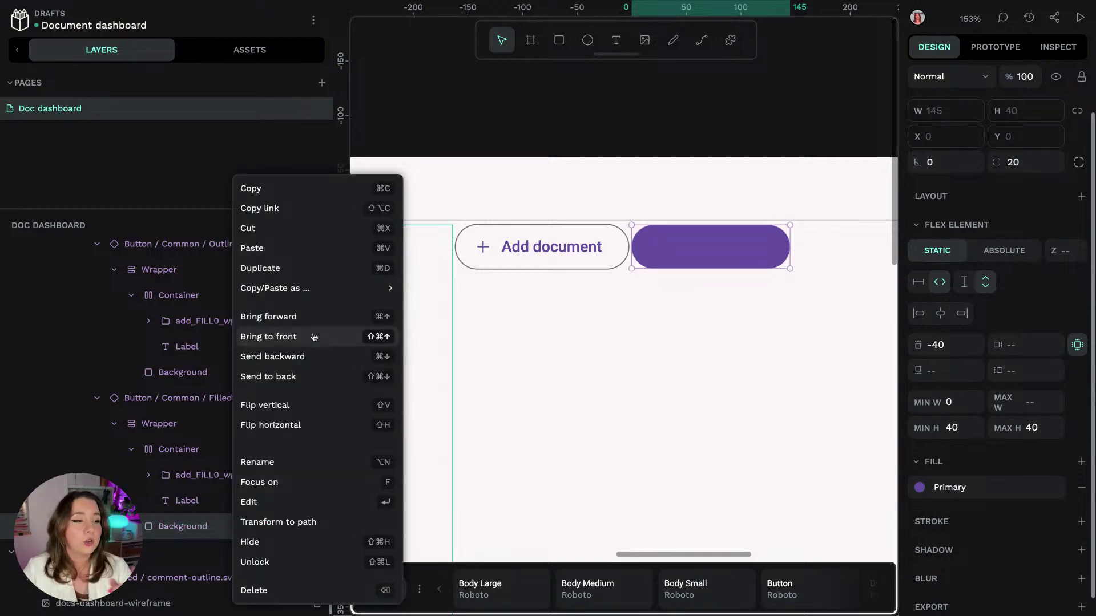
pyautogui.moveTo(342, 289)
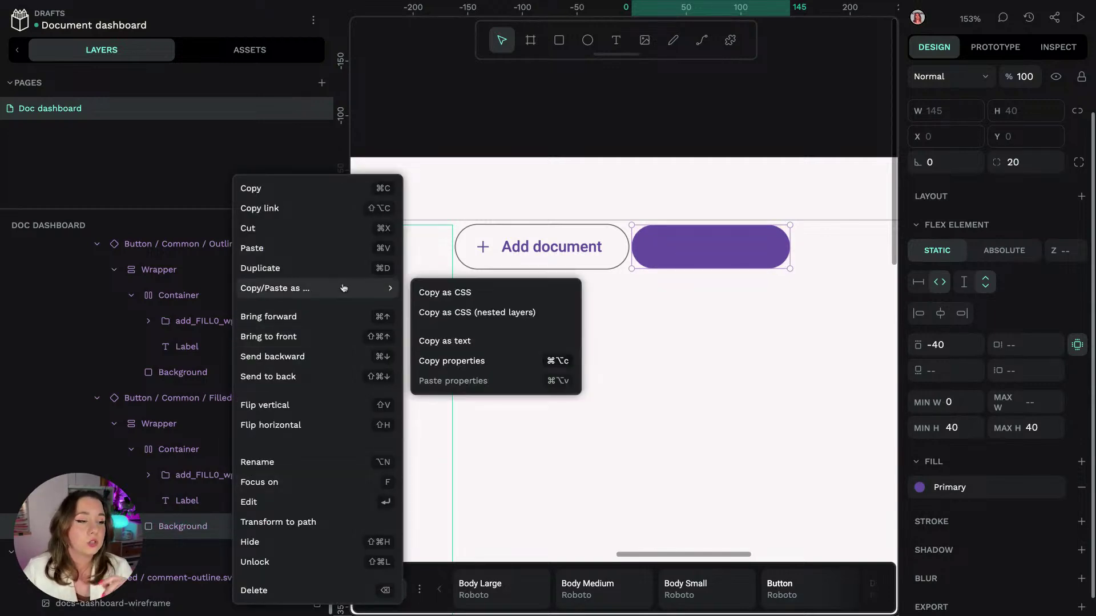
pyautogui.click(486, 374)
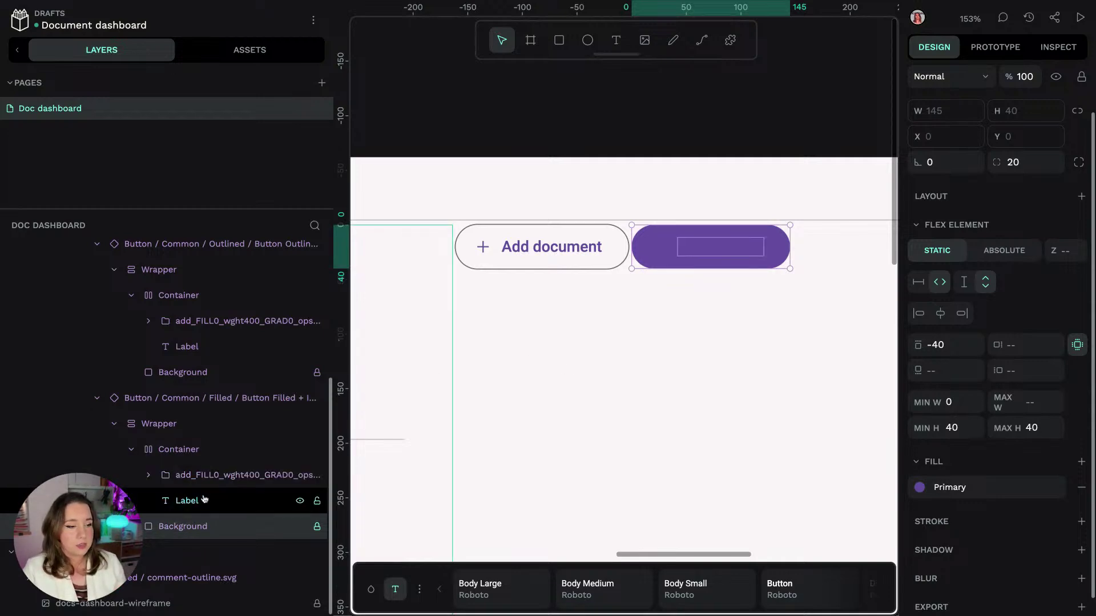
# Step: Set the corner radius of the Container inside the filled button to 20
pyautogui.click(194, 450)
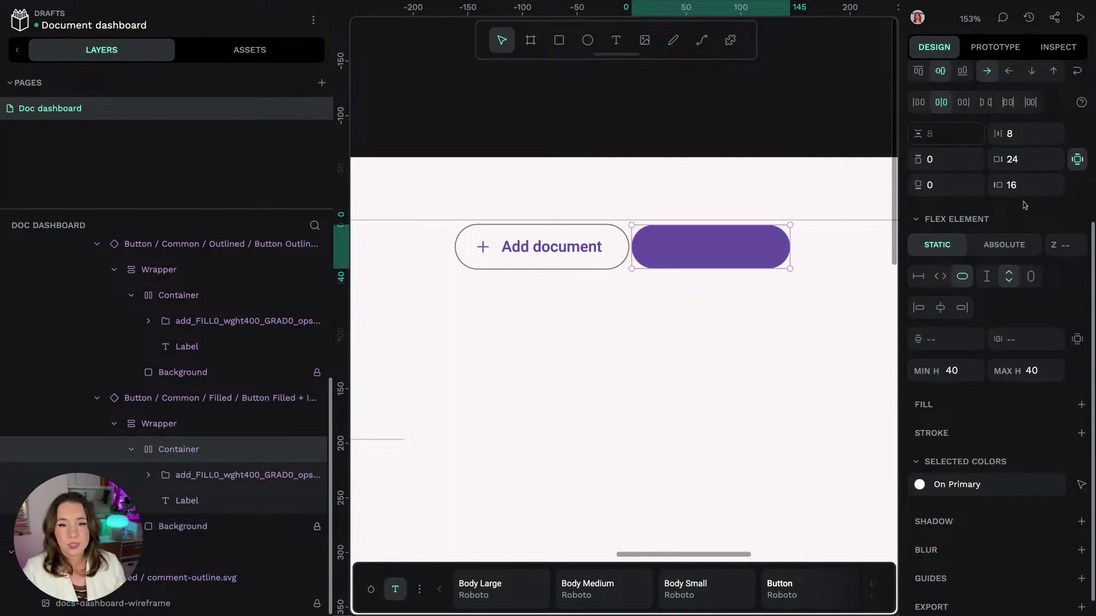
pyautogui.scroll(3, 1024, 205)
pyautogui.click(1026, 110)
pyautogui.write('20')
pyautogui.press('Return')
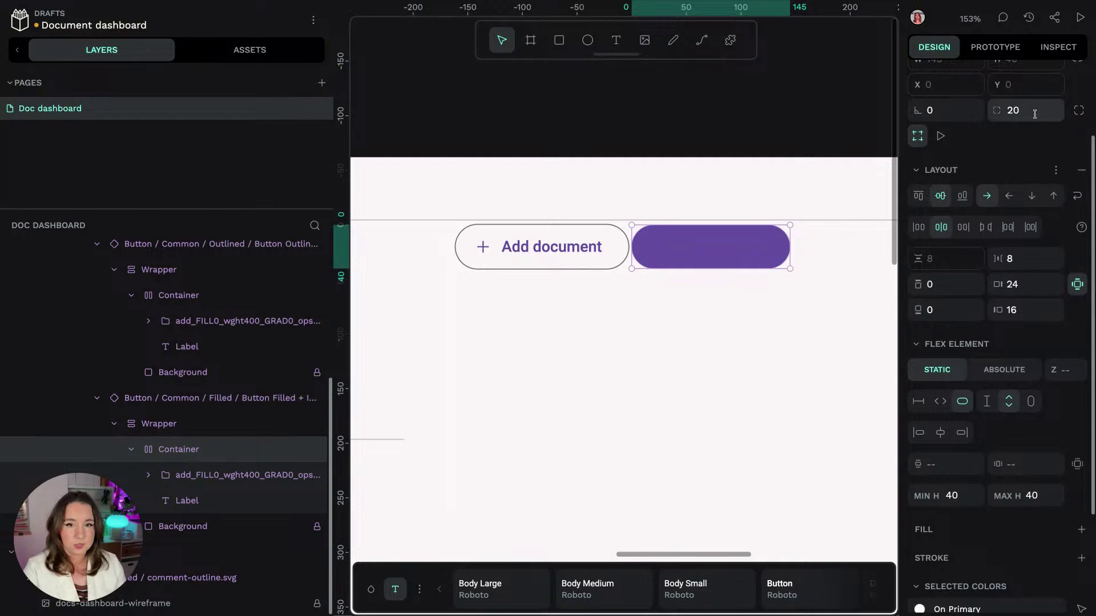
# Step: Add a fill in the Primary library color to the filled button's Container and hide its Background layer
pyautogui.scroll(-3, 1026, 284)
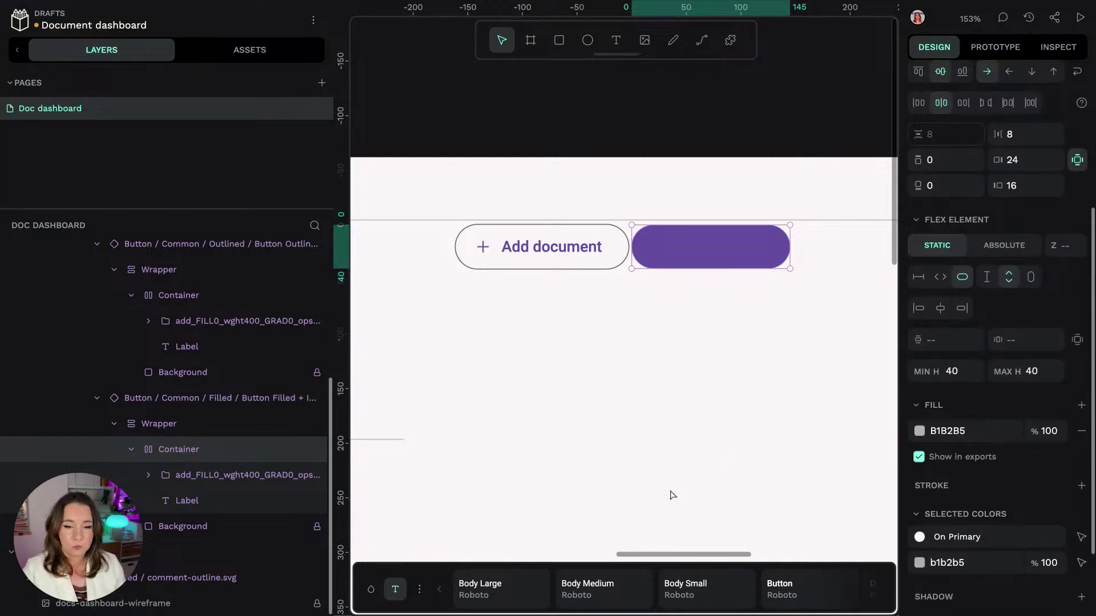
pyautogui.click(371, 589)
pyautogui.scroll(-5, 610, 592)
pyautogui.scroll(-4, 703, 586)
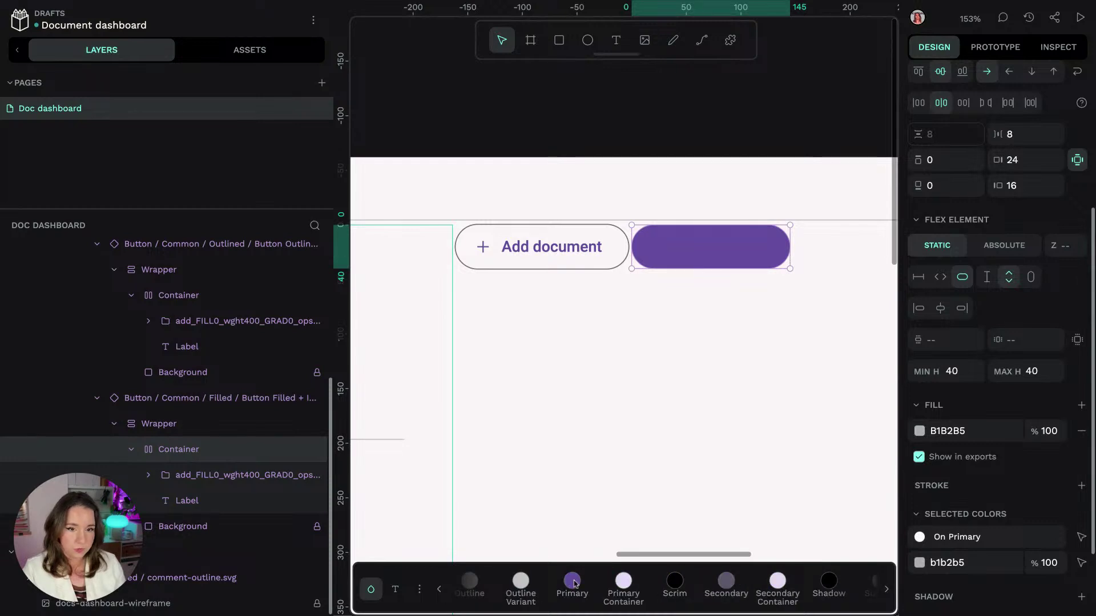
pyautogui.click(223, 526)
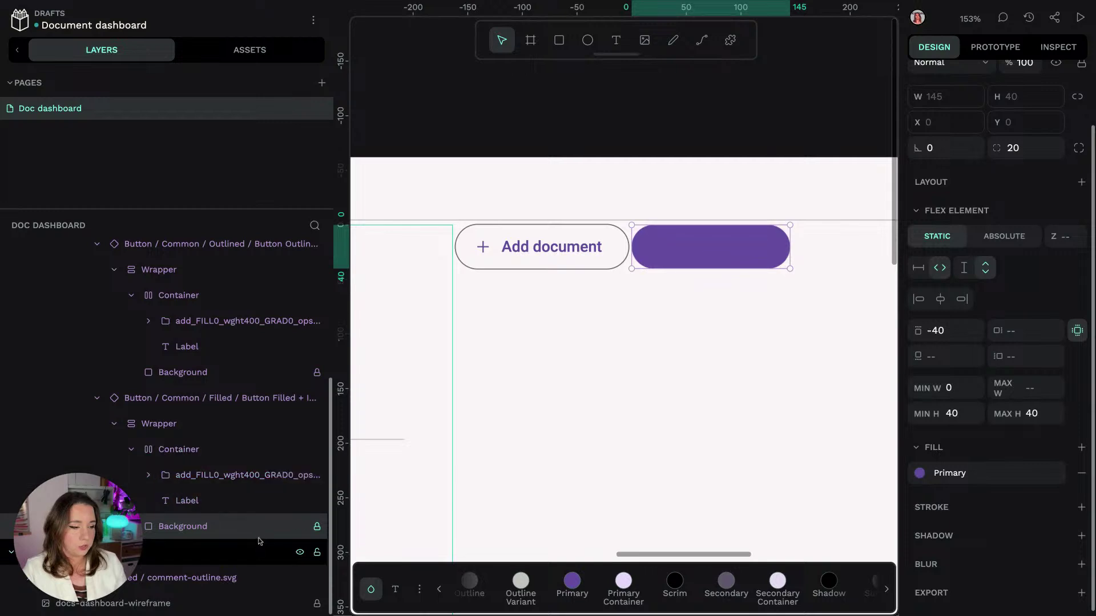
pyautogui.click(801, 286)
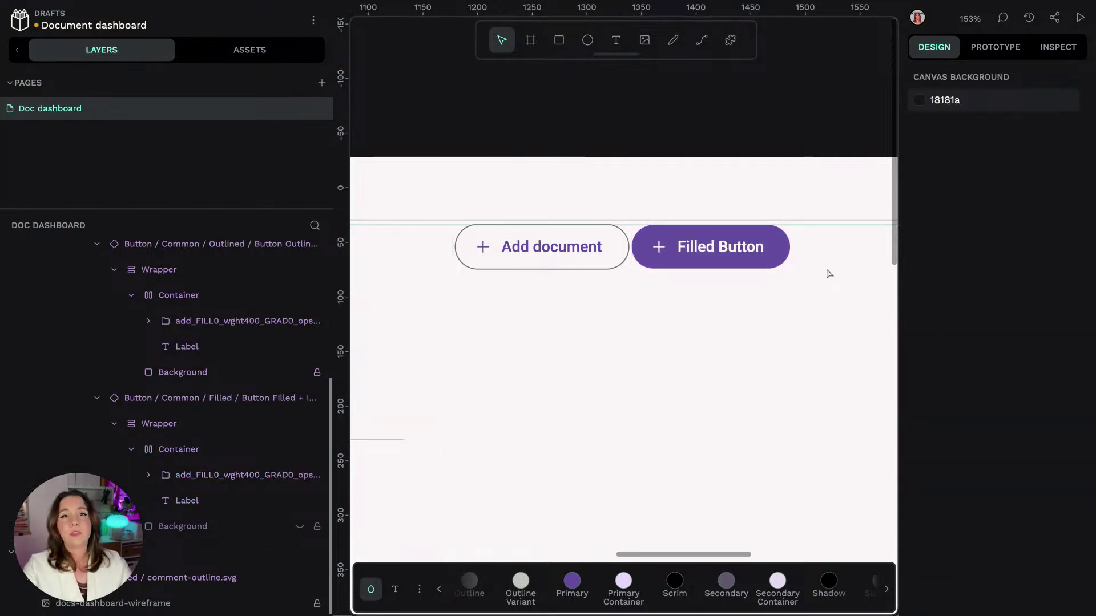
# Step: Check the button names in the wireframe and change the filled button's label to "New document"
pyautogui.click(711, 249)
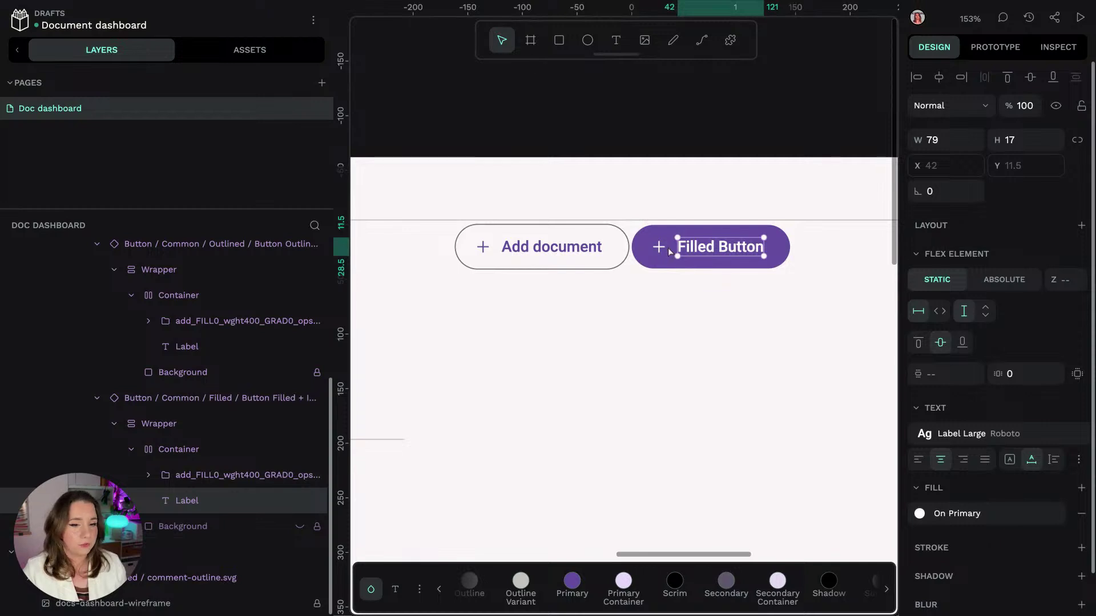
pyautogui.doubleClick(700, 251)
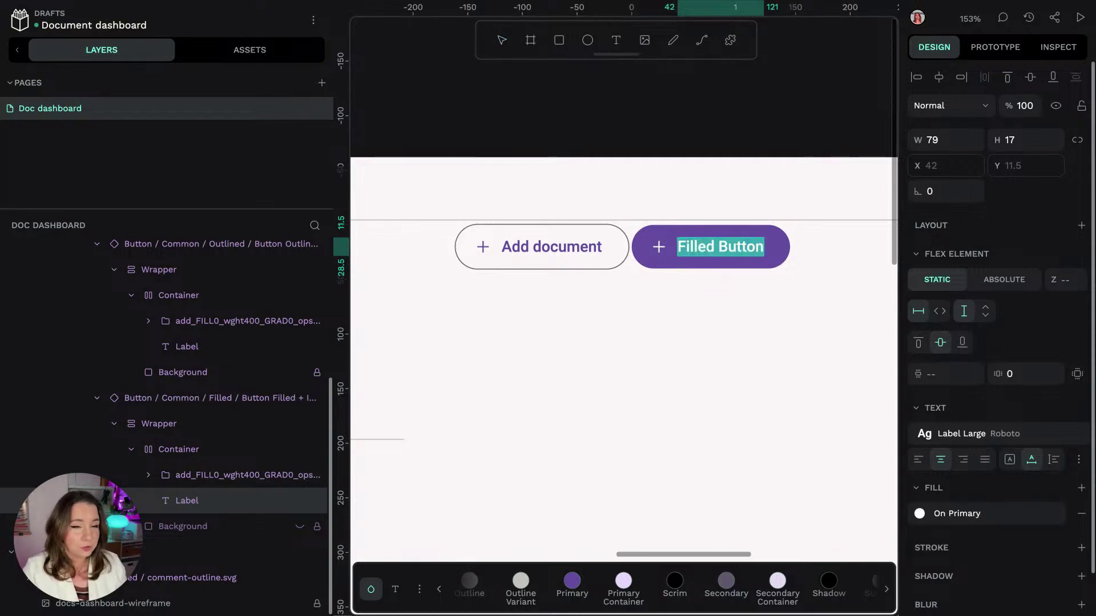
pyautogui.press('Escape')
pyautogui.hscroll(-5, 513, 126)
pyautogui.scroll(-5, 490, 119)
pyautogui.hscroll(-5, 421, 168)
pyautogui.hscroll(7, 421, 166)
pyautogui.hscroll(-5, 420, 164)
pyautogui.hscroll(5, 421, 164)
pyautogui.hscroll(-4, 421, 164)
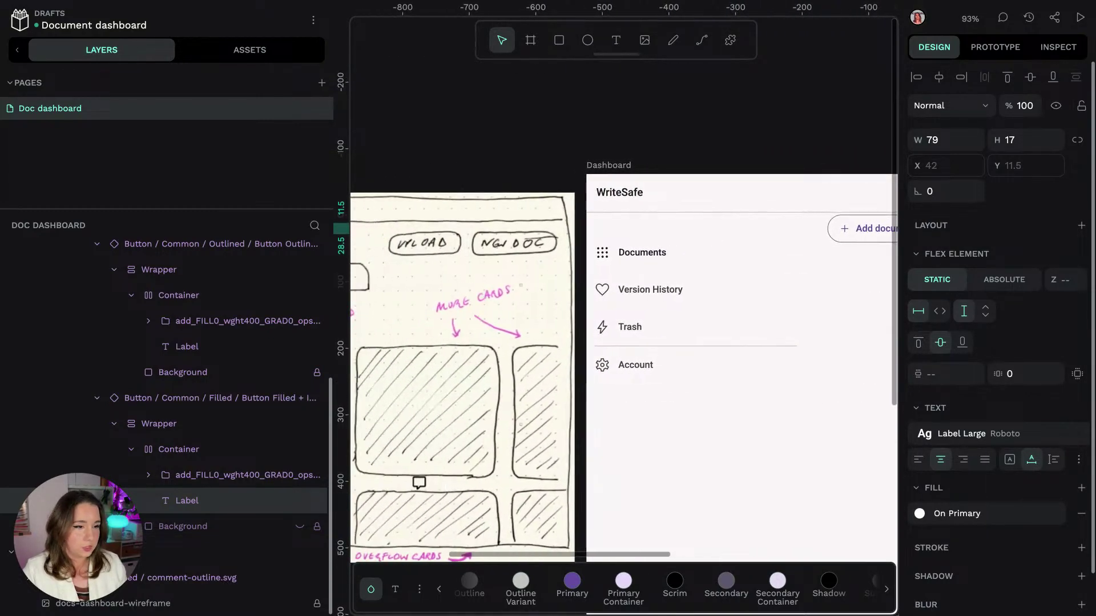
pyautogui.hscroll(7, 420, 164)
pyautogui.doubleClick(782, 240)
pyautogui.write('New document')
pyautogui.press('Escape')
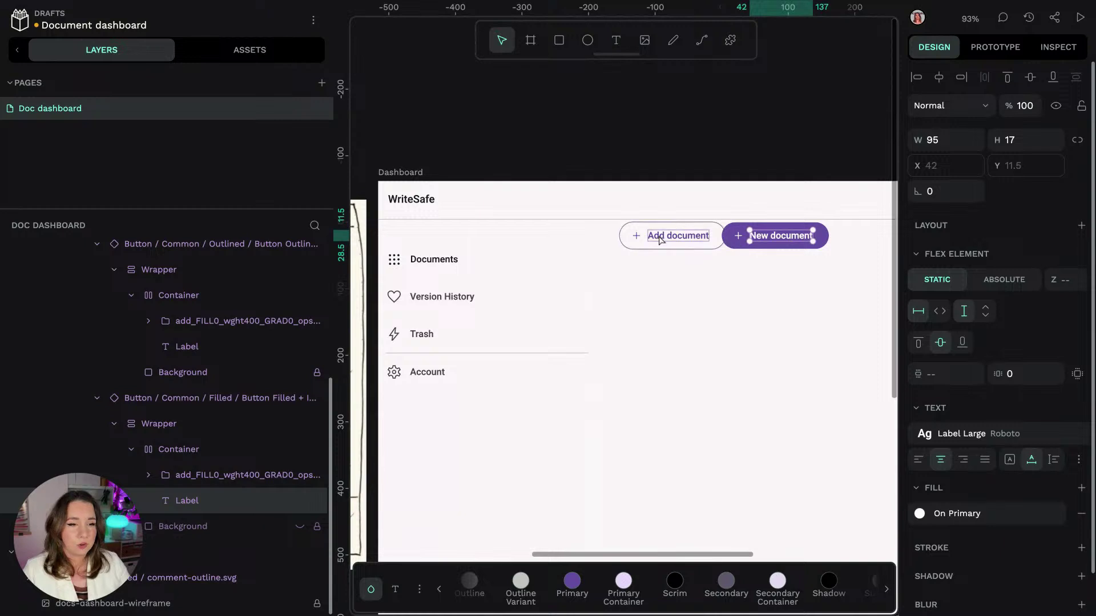
# Step: Change the outlined button's label to "Upload document"
pyautogui.click(693, 238)
pyautogui.doubleClick(695, 240)
pyautogui.write('Uplo')
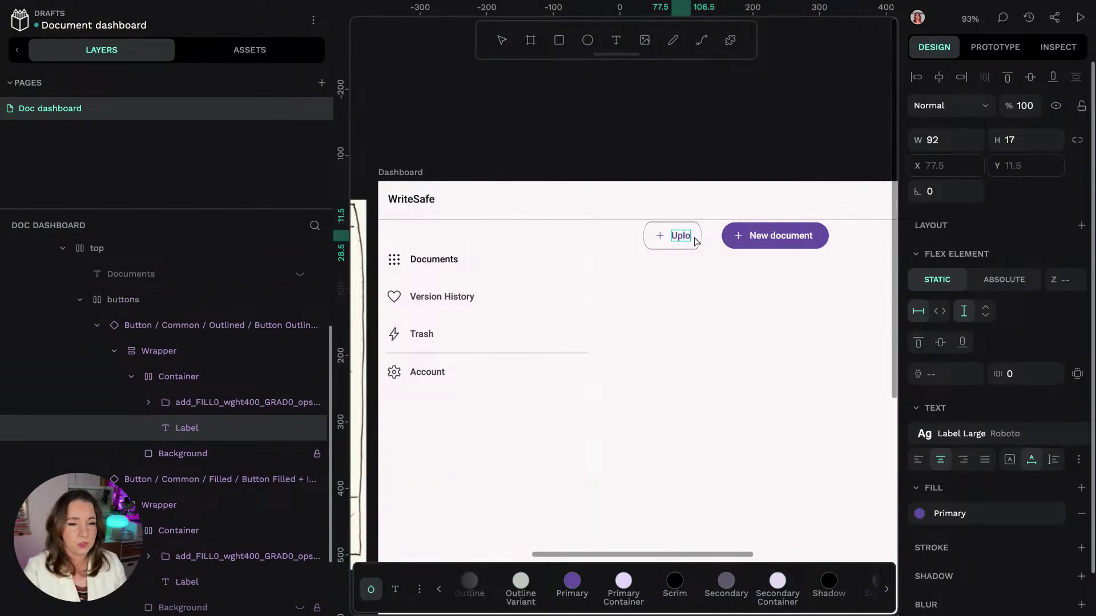
pyautogui.write('ad document')
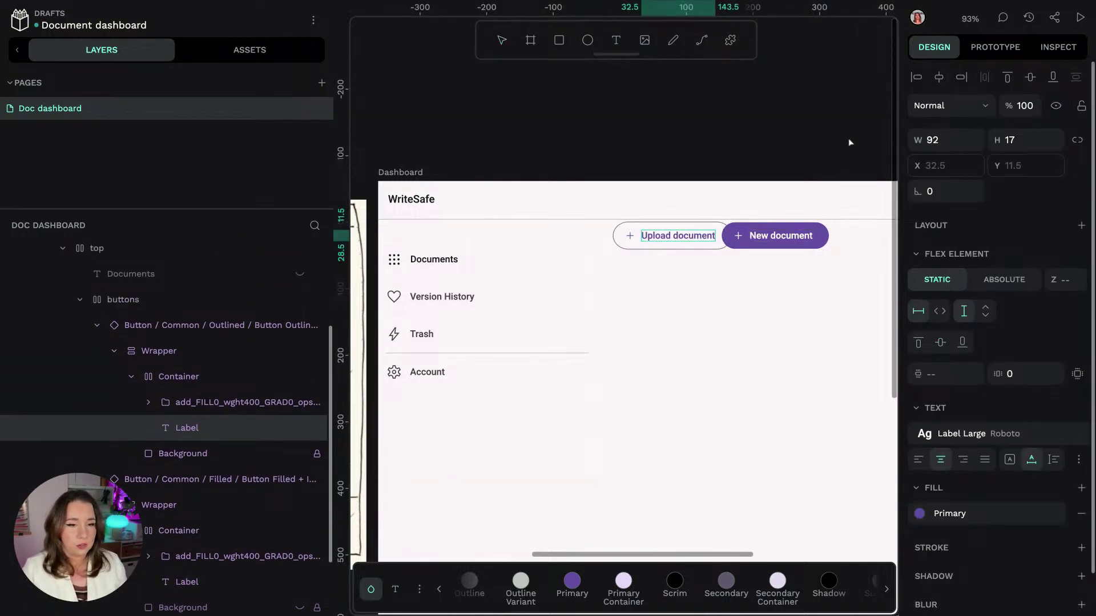
pyautogui.press('Escape')
pyautogui.press('Escape')
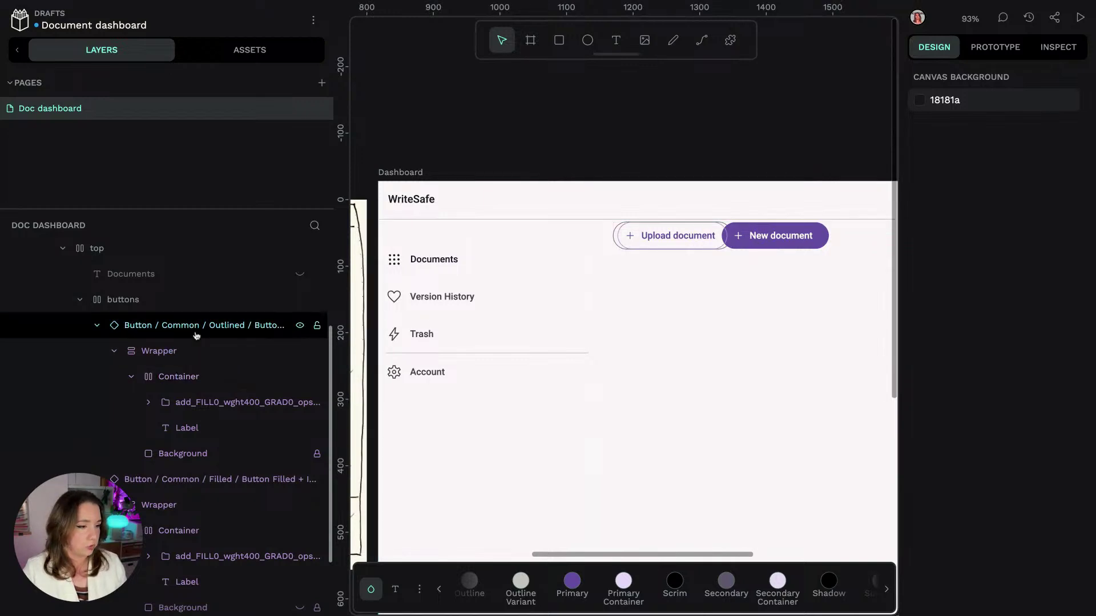
# Step: Collapse the outlined button's layers and set the filled button's width and height to fit its content
pyautogui.click(128, 330)
pyautogui.click(96, 327)
pyautogui.click(123, 346)
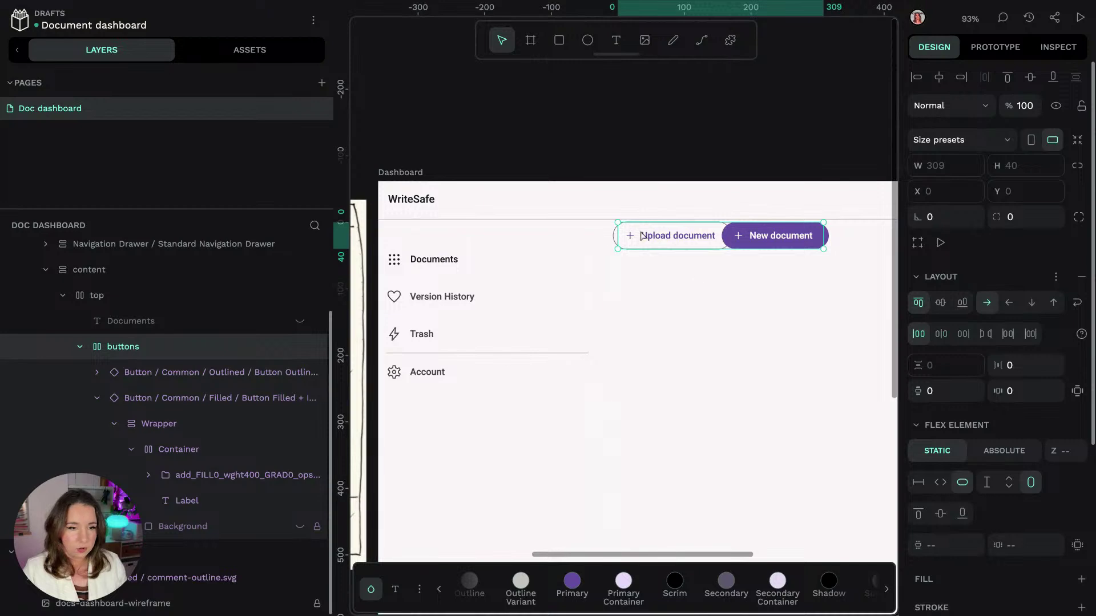
pyautogui.click(220, 397)
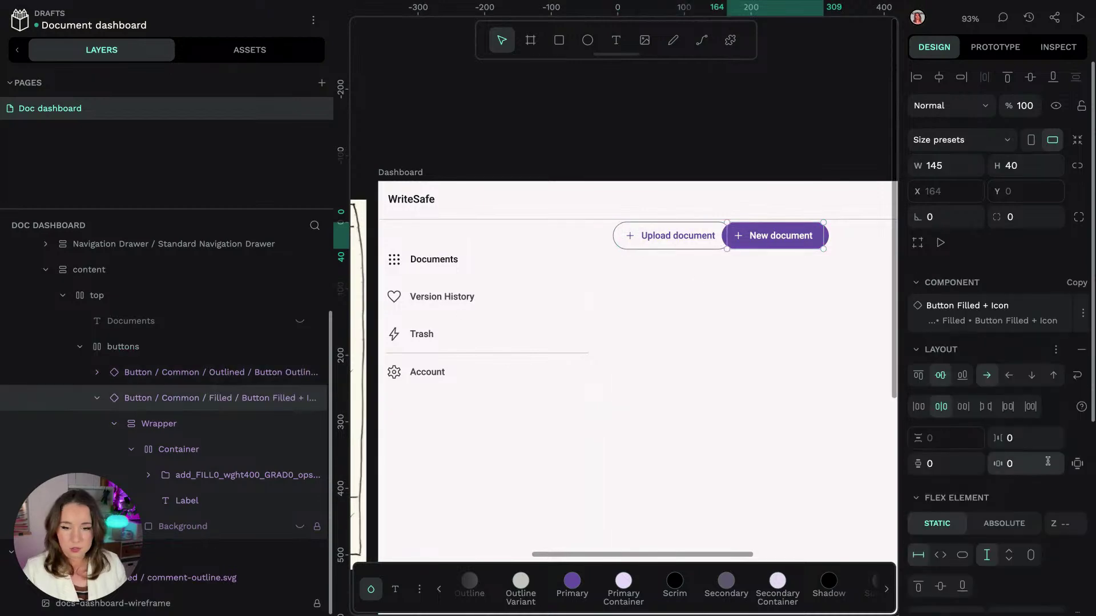
pyautogui.scroll(-2, 1045, 458)
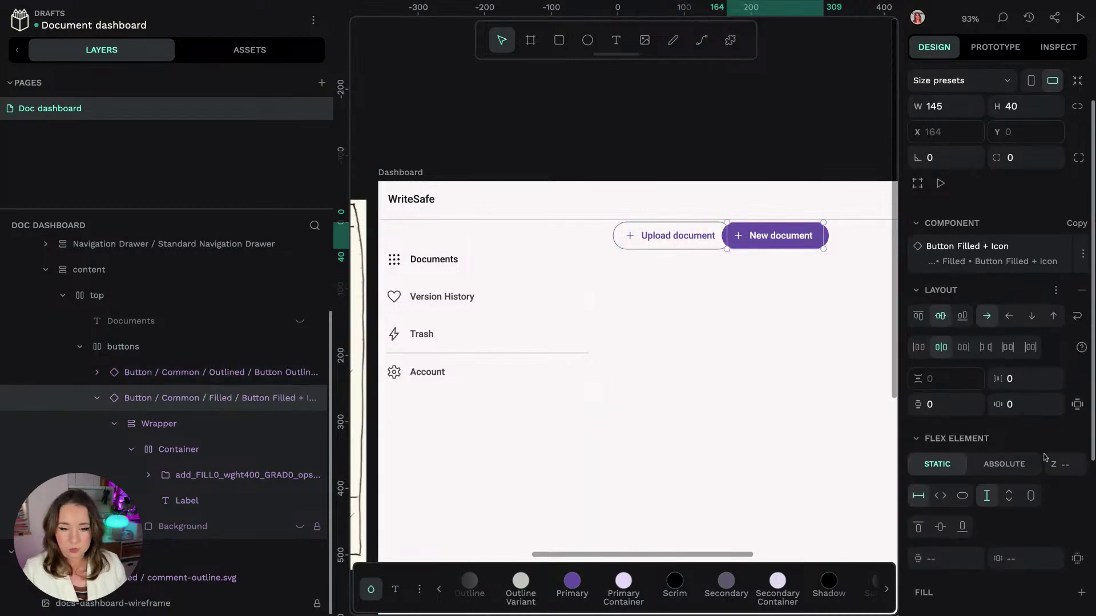
pyautogui.click(1032, 495)
pyautogui.click(962, 496)
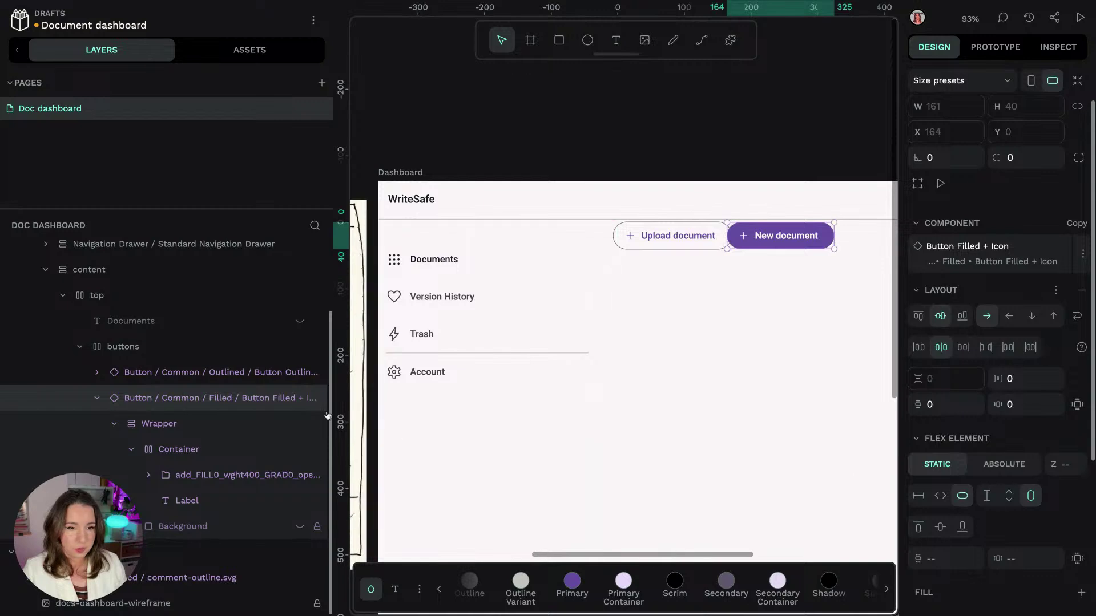
# Step: Set the outlined button's width and height to fit its content
pyautogui.click(268, 372)
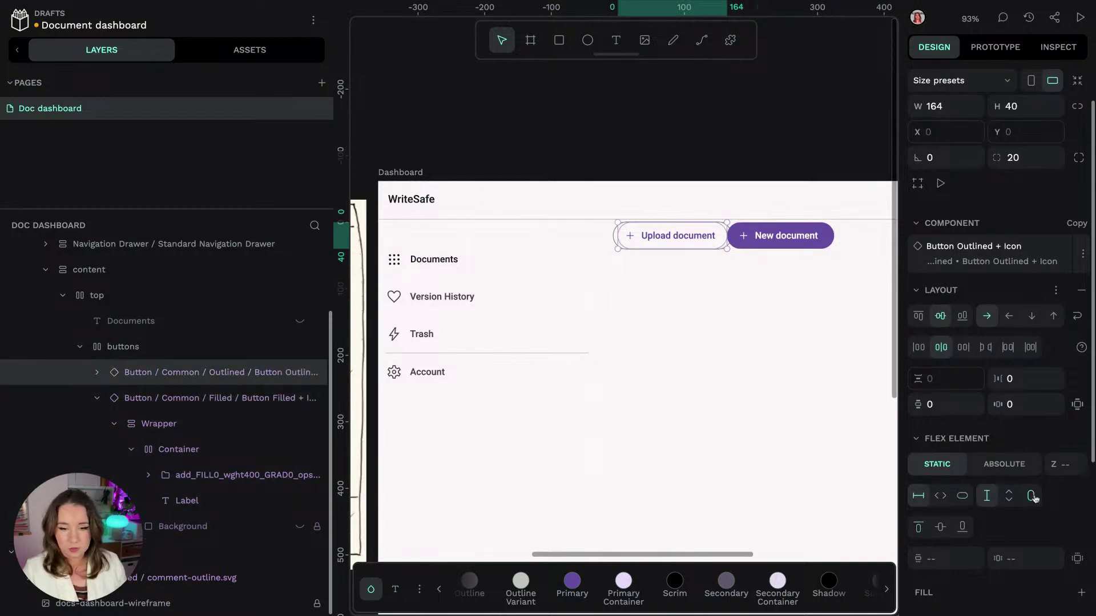
pyautogui.click(1032, 496)
pyautogui.click(962, 496)
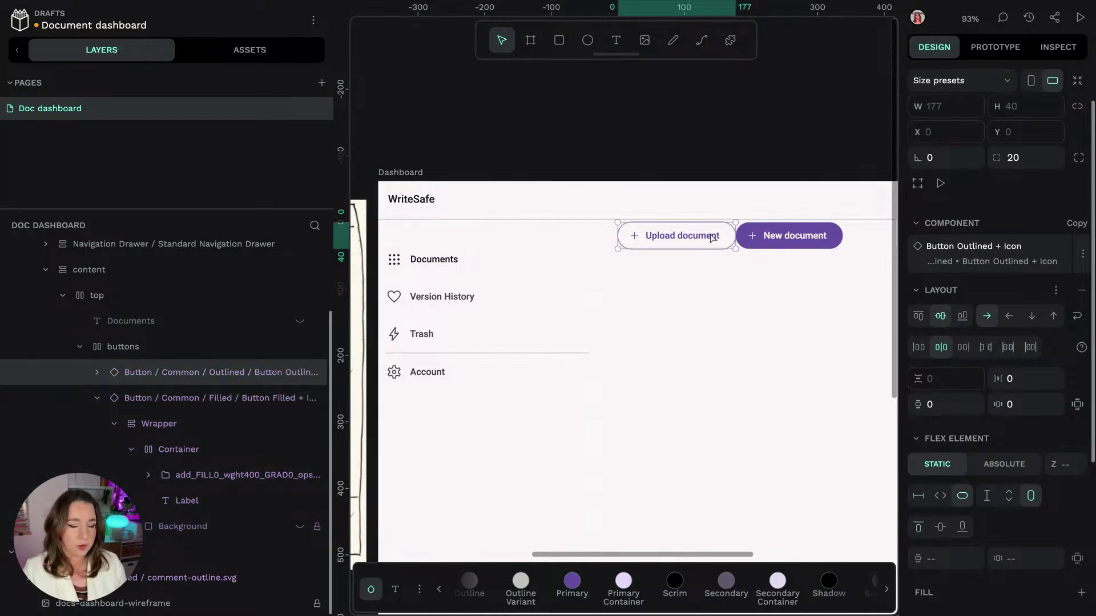
# Step: Set the column gap of the buttons board to 20
pyautogui.click(117, 350)
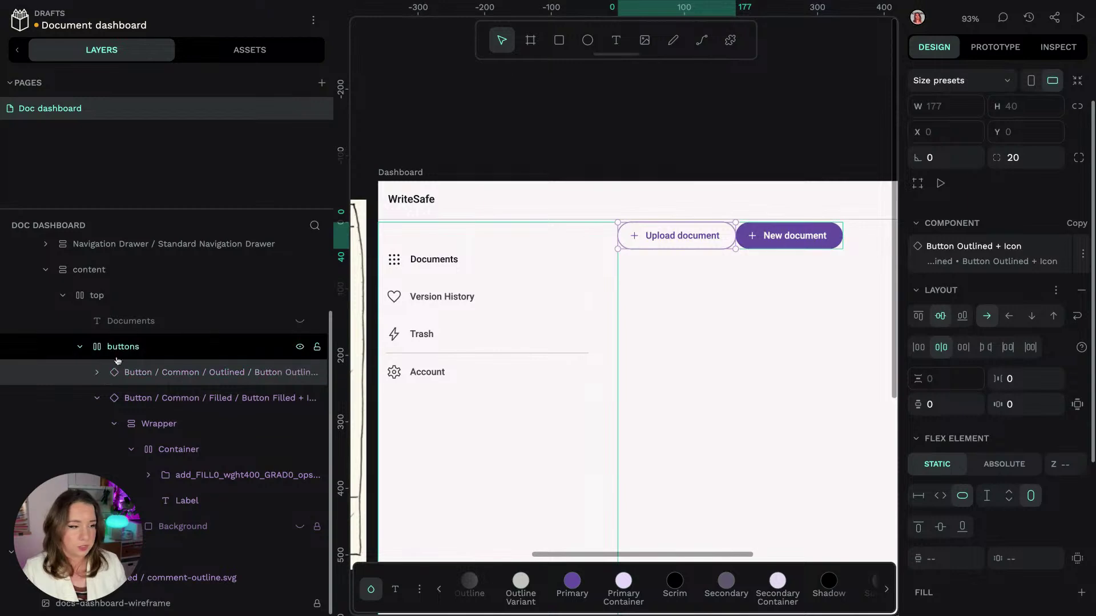
pyautogui.click(1022, 311)
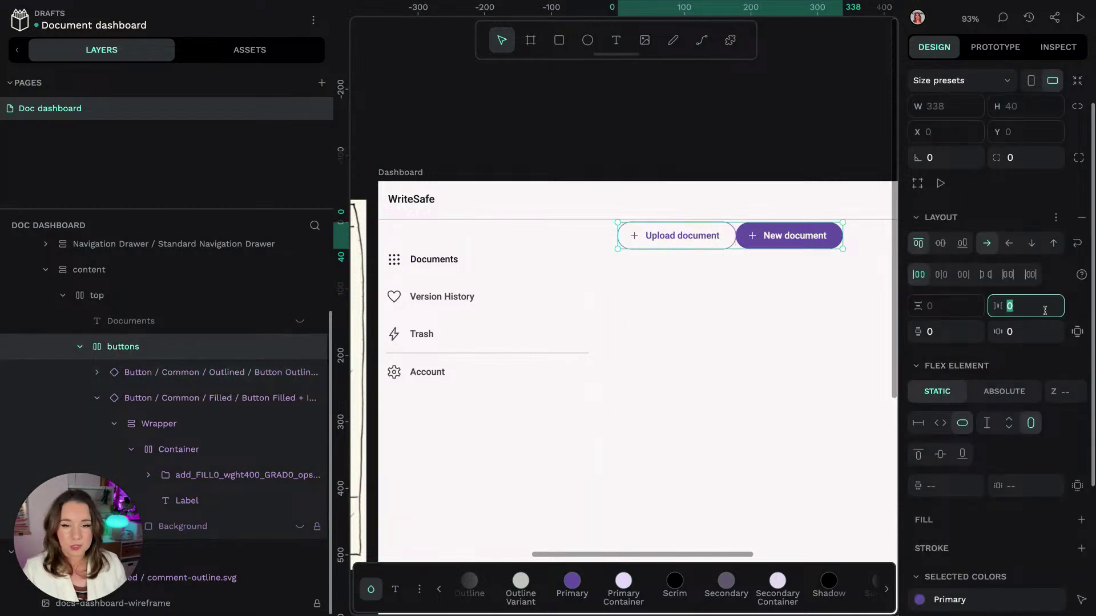
pyautogui.write('20')
pyautogui.press('Return')
pyautogui.click(766, 124)
pyautogui.hscroll(3, 767, 123)
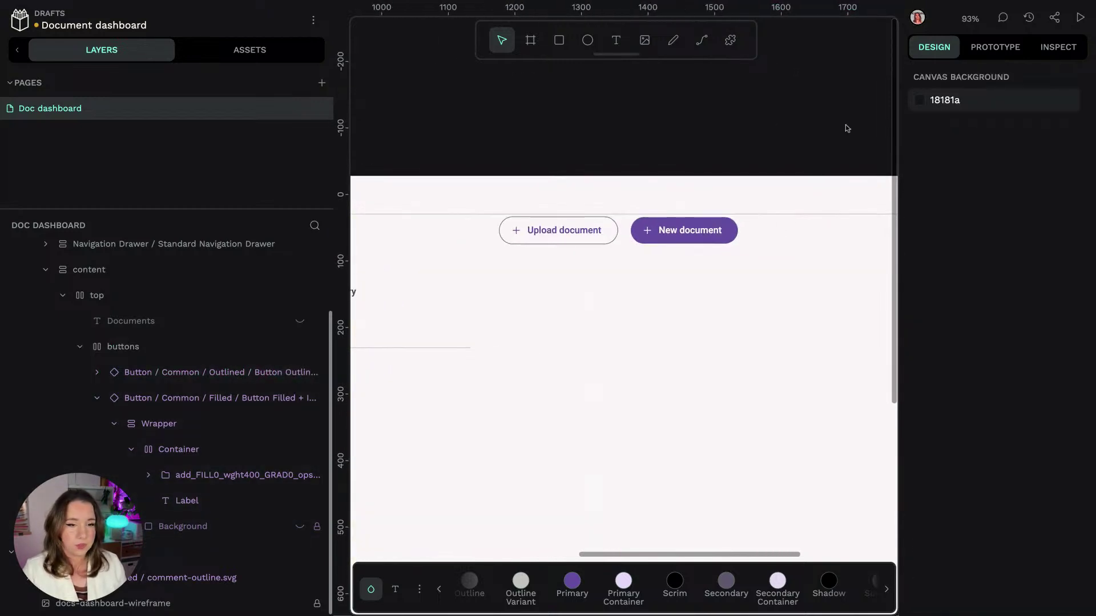
# Step: Compare the header with the wireframe and show the hidden Documents text layer in top again
pyautogui.hscroll(-5, 847, 128)
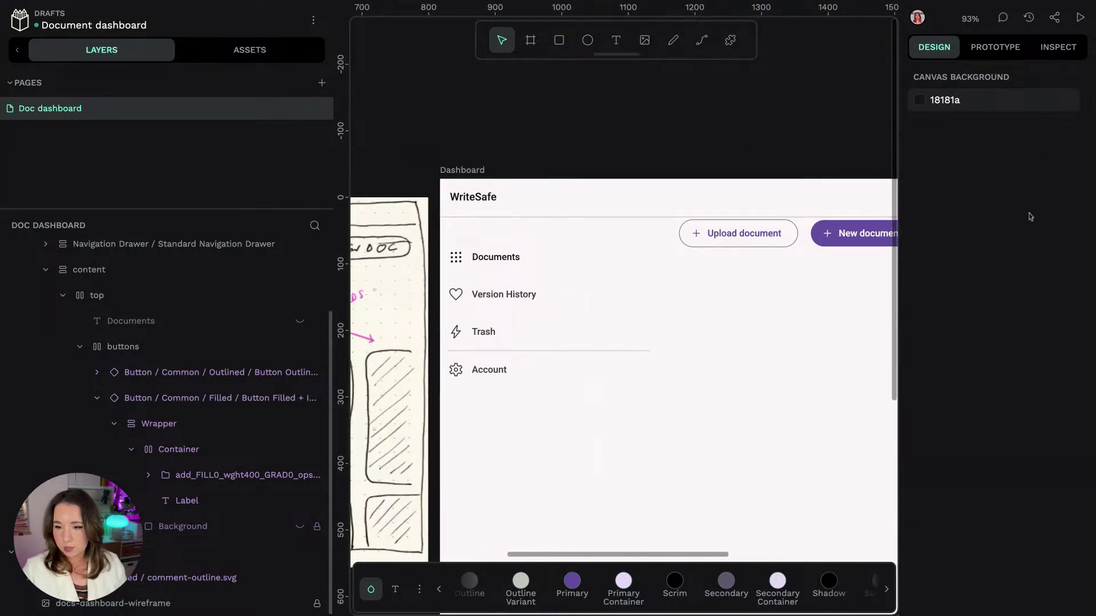
pyautogui.hscroll(-10, 561, 130)
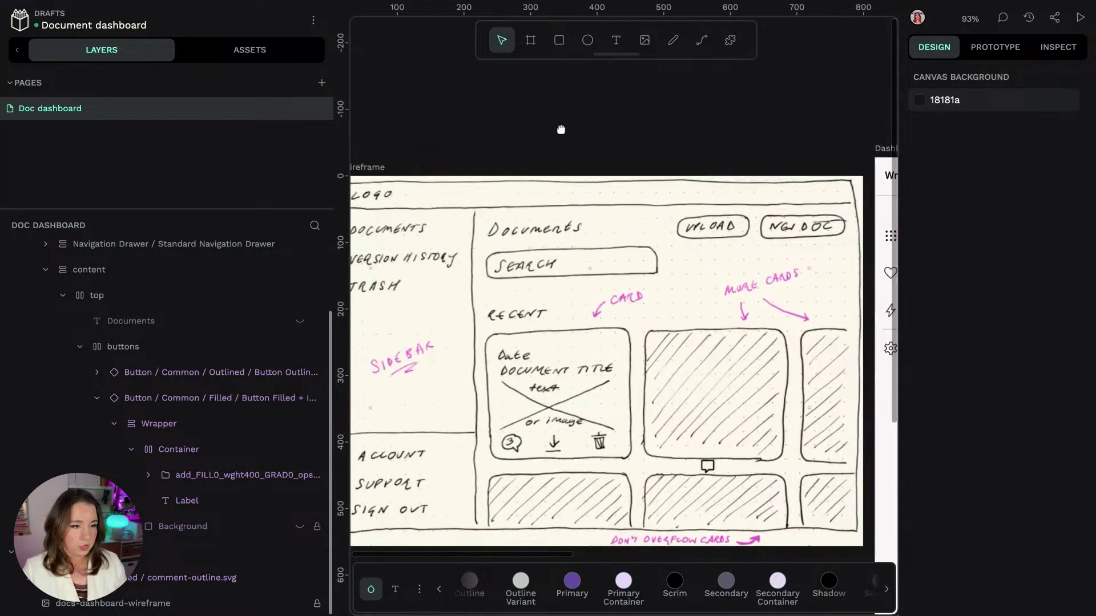
pyautogui.hscroll(10, 561, 129)
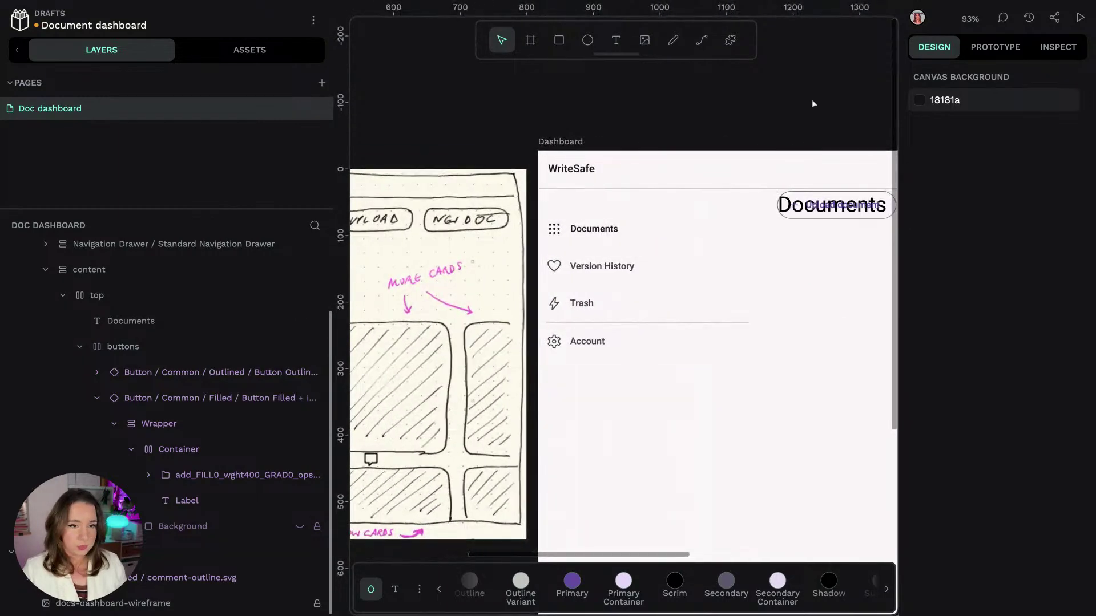
pyautogui.click(137, 321)
# Step: Set the top board's width to fill its parent so the Documents title and the buttons spread apart
pyautogui.click(131, 347)
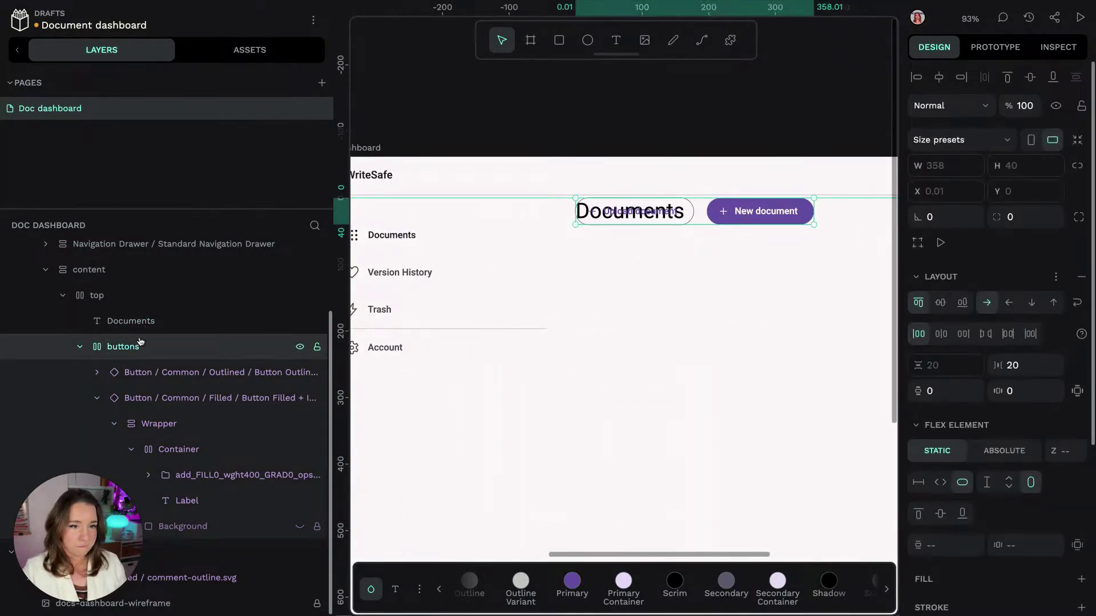
pyautogui.click(121, 307)
pyautogui.click(940, 483)
pyautogui.click(690, 131)
pyautogui.hscroll(5, 691, 131)
pyautogui.keyDown('ctrl'); pyautogui.scroll(-2, 693, 245); pyautogui.keyUp('ctrl')
pyautogui.hscroll(3, 715, 103)
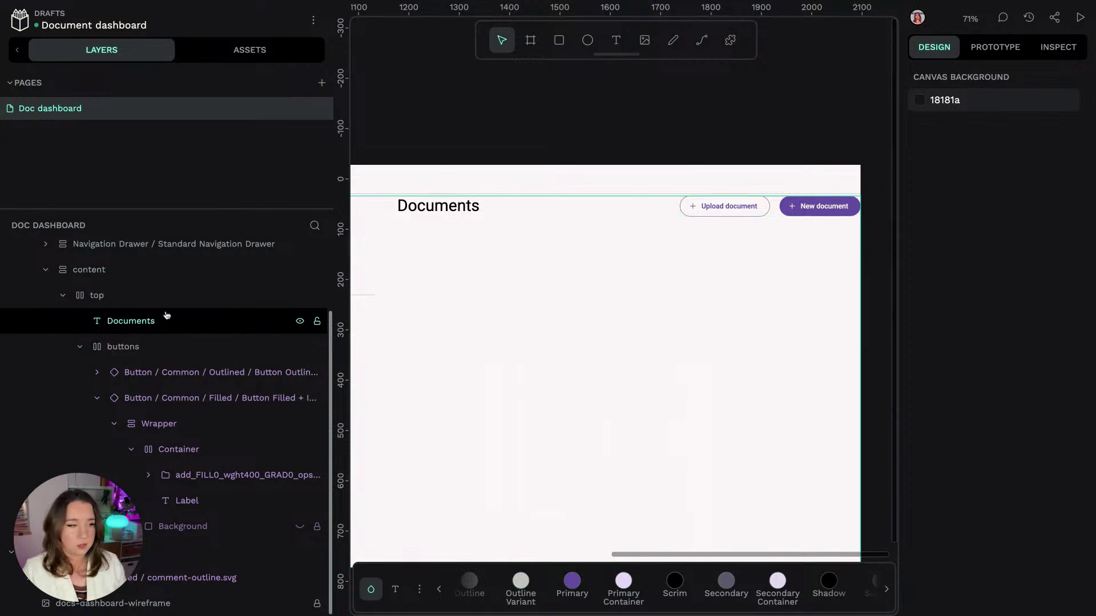
# Step: Set the vertical padding of the top board to 24
pyautogui.click(152, 300)
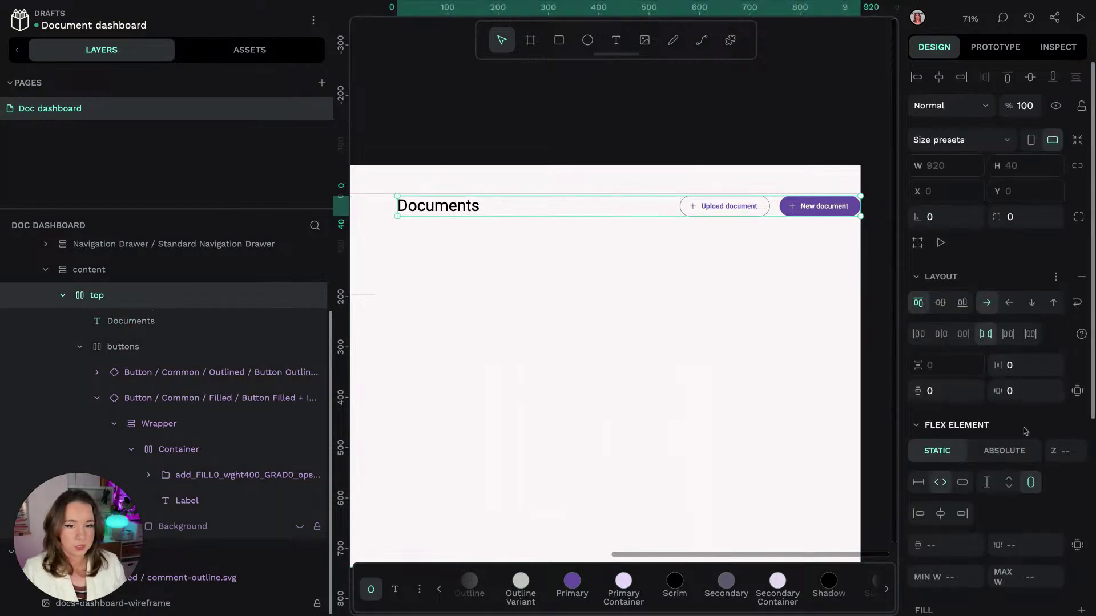
pyautogui.click(955, 387)
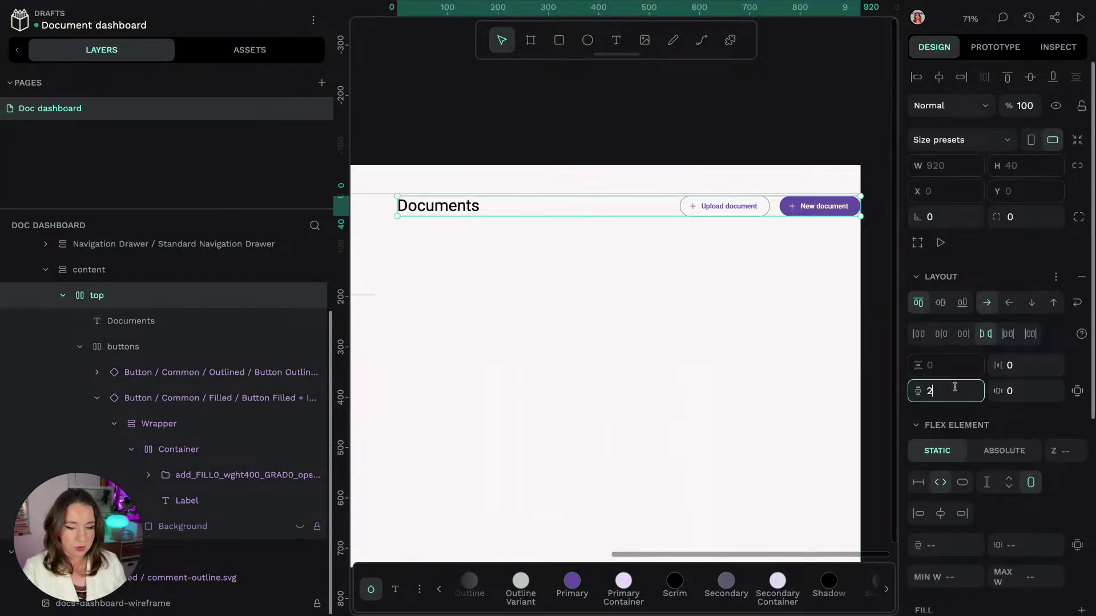
pyautogui.write('24')
pyautogui.press('Return')
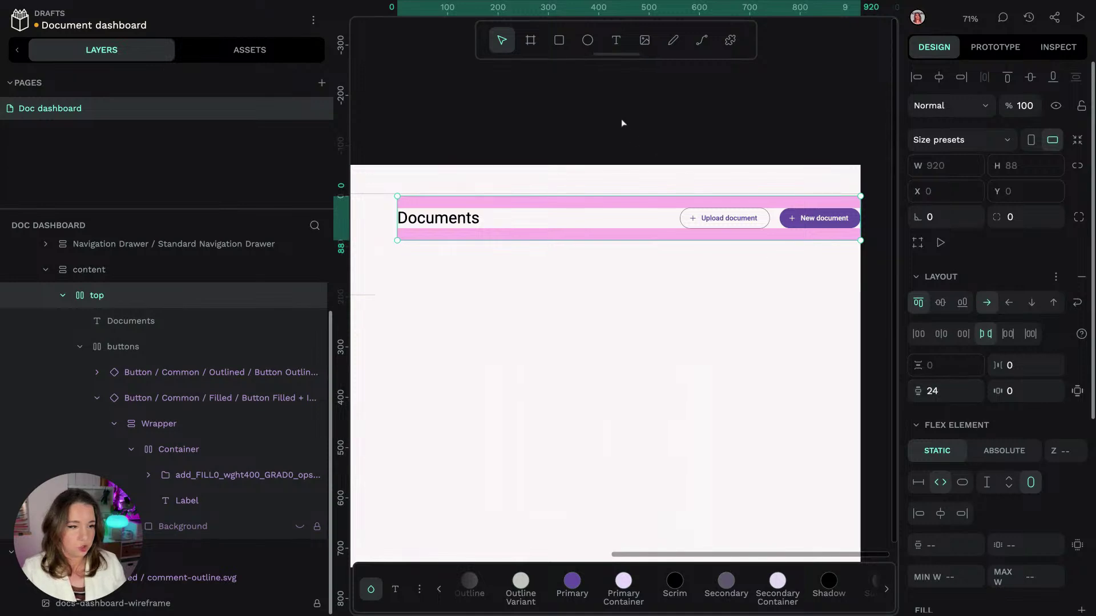
pyautogui.click(624, 126)
pyautogui.hscroll(-5, 541, 124)
pyautogui.hscroll(5, 540, 124)
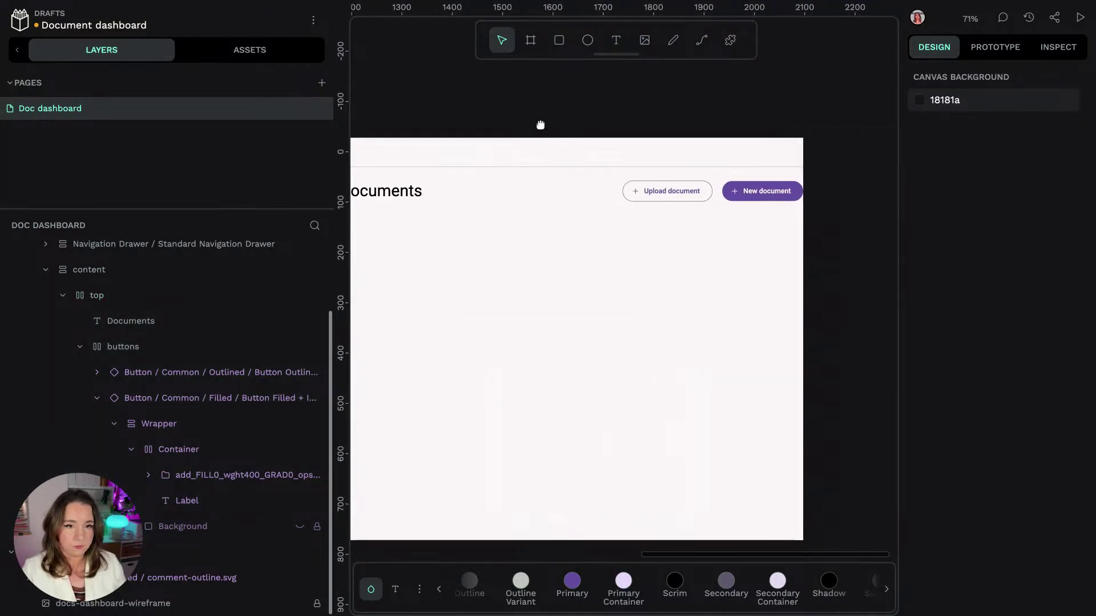
# Step: Set the horizontal padding of the content board to 24
pyautogui.hscroll(-5, 541, 124)
pyautogui.scroll(1, 541, 124)
pyautogui.hscroll(3, 643, 206)
pyautogui.click(654, 219)
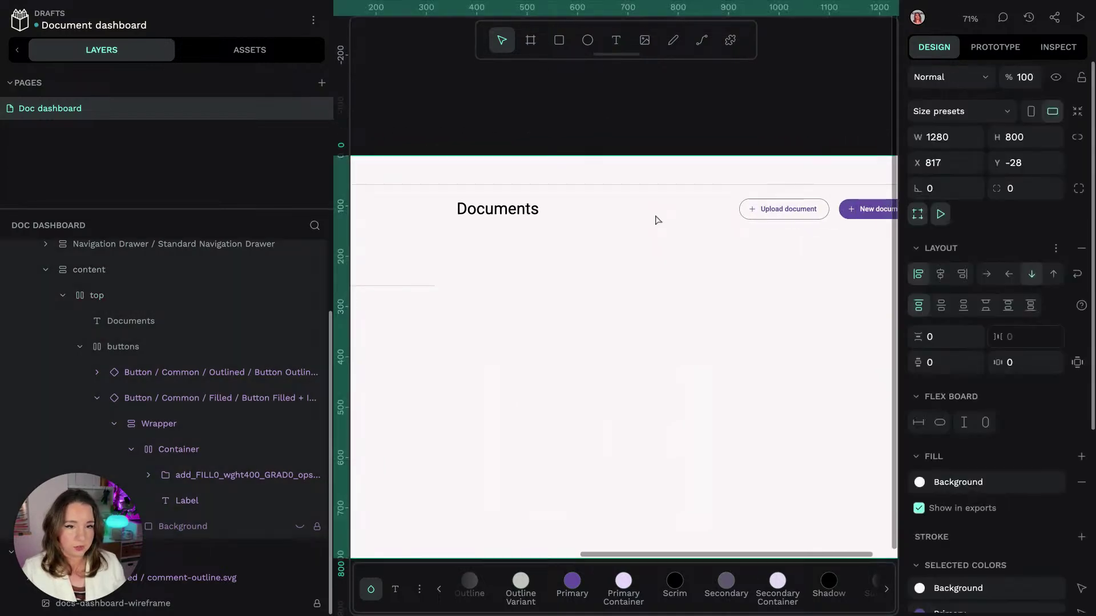
pyautogui.click(155, 432)
pyautogui.click(154, 357)
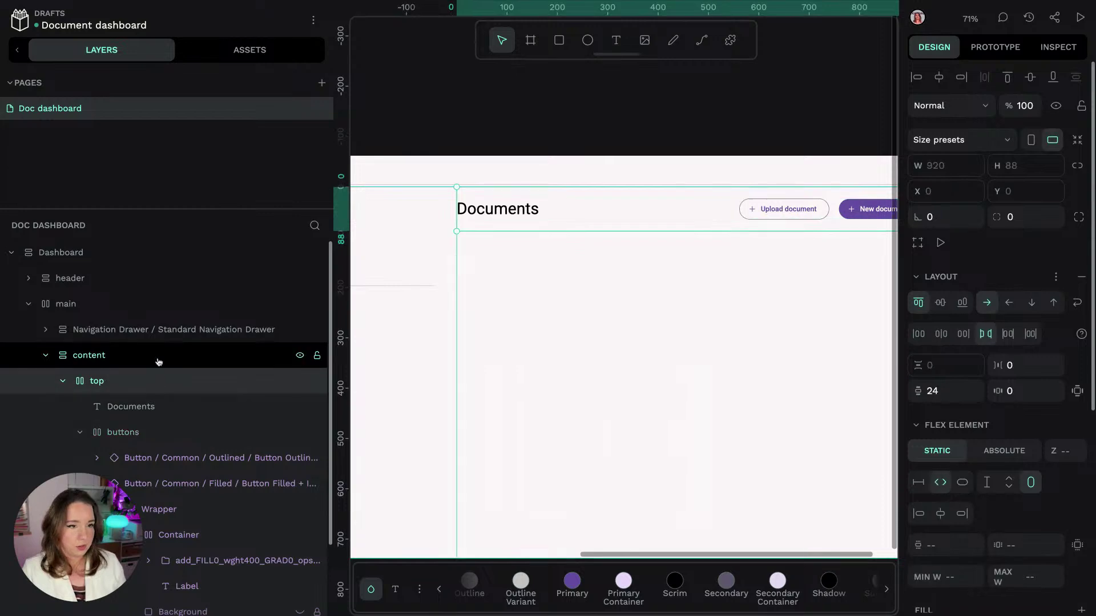
pyautogui.scroll(-1, 576, 261)
pyautogui.scroll(-3, 576, 261)
pyautogui.scroll(2, 577, 261)
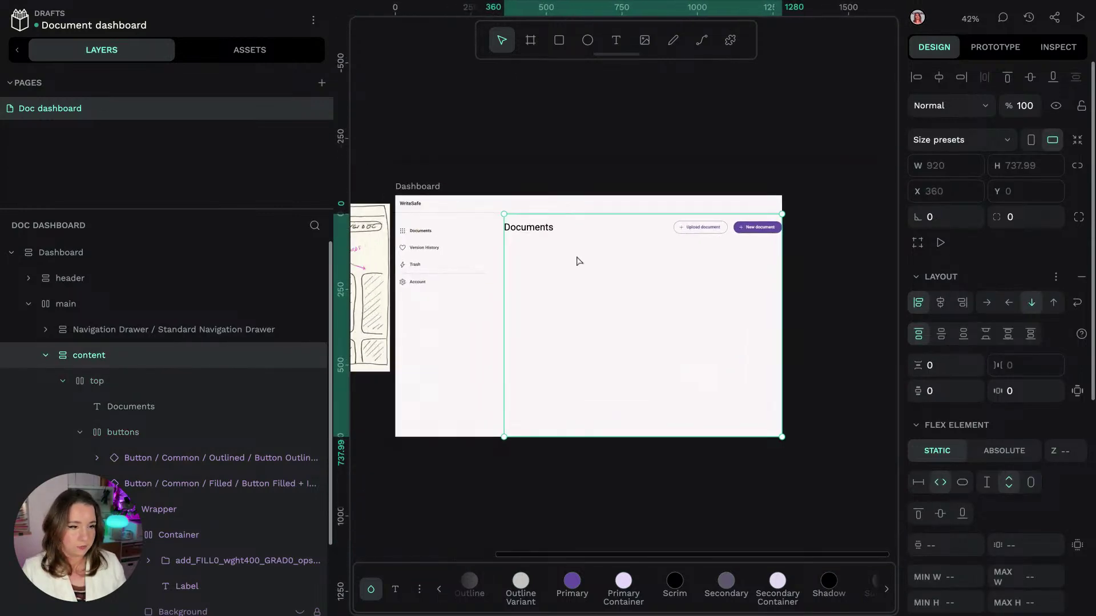
pyautogui.hscroll(-2, 504, 138)
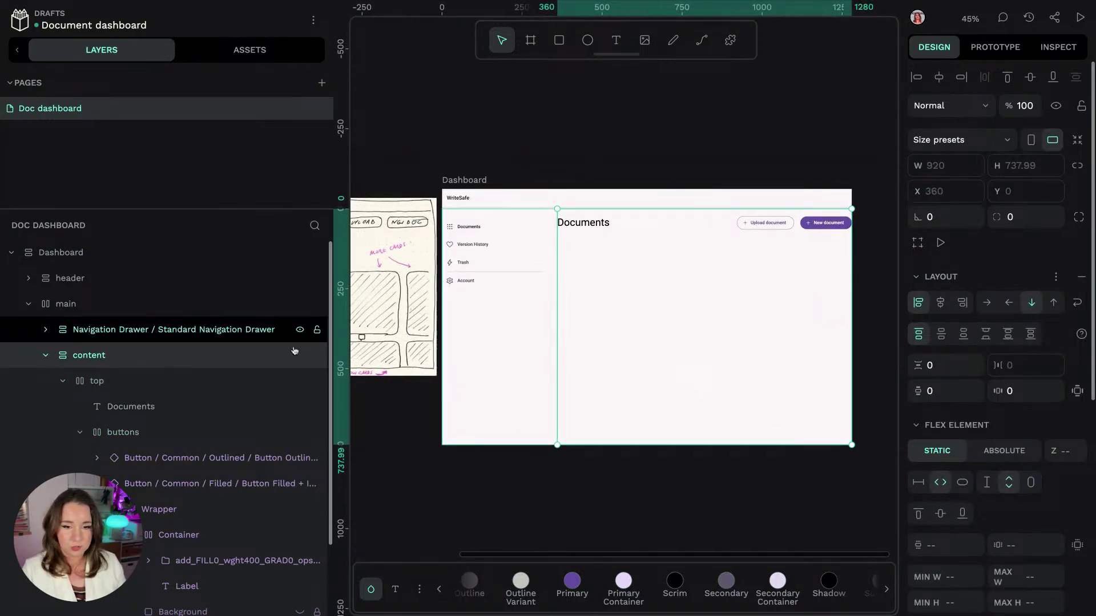
pyautogui.click(154, 304)
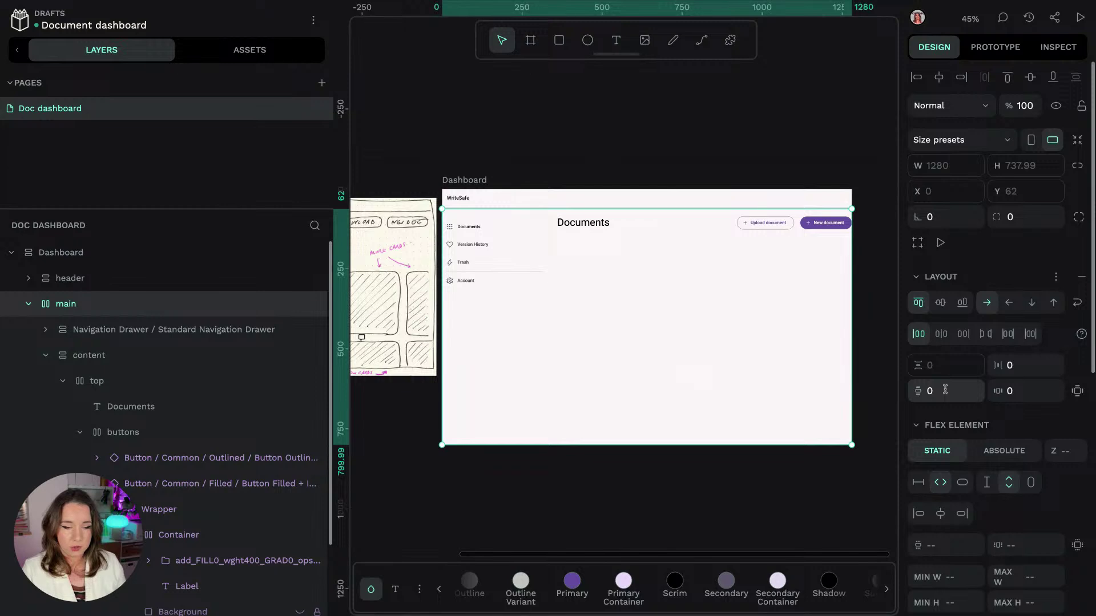
pyautogui.click(185, 354)
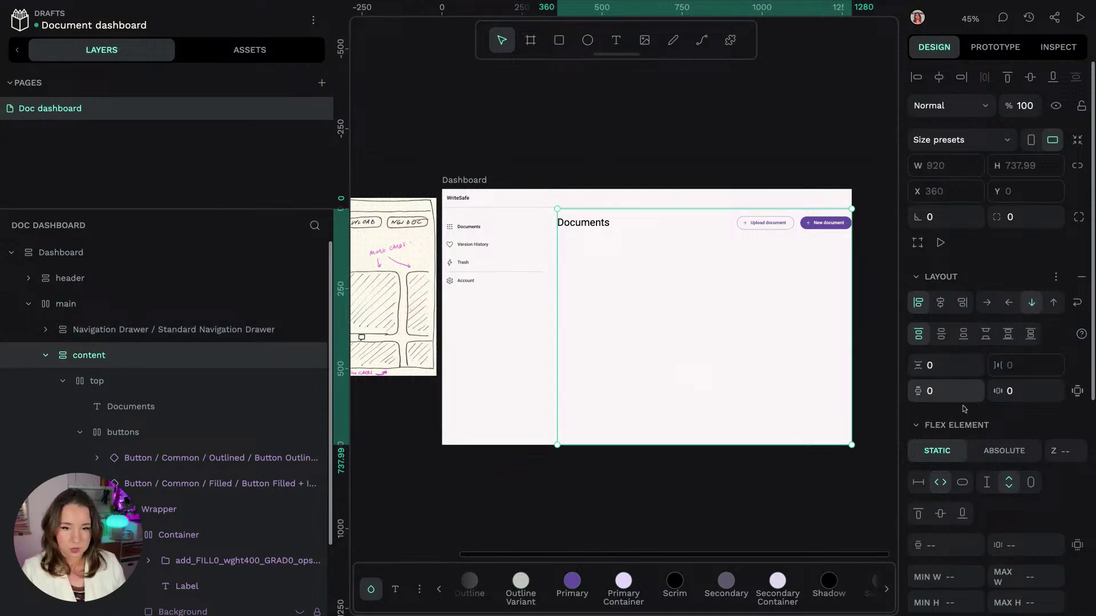
pyautogui.click(1043, 393)
pyautogui.write('24')
pyautogui.press('Return')
pyautogui.click(800, 135)
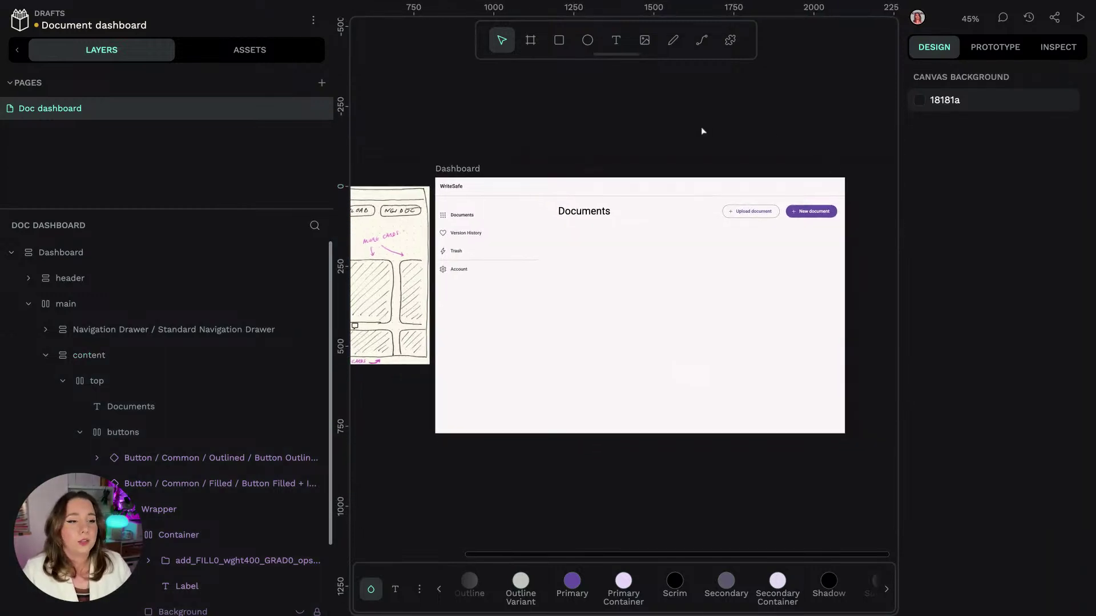
# Step: Find the search components in the Material Design 3 library and place Search Bar + Action in the content board below the Documents header
pyautogui.hscroll(-3, 702, 128)
pyautogui.hscroll(4, 702, 129)
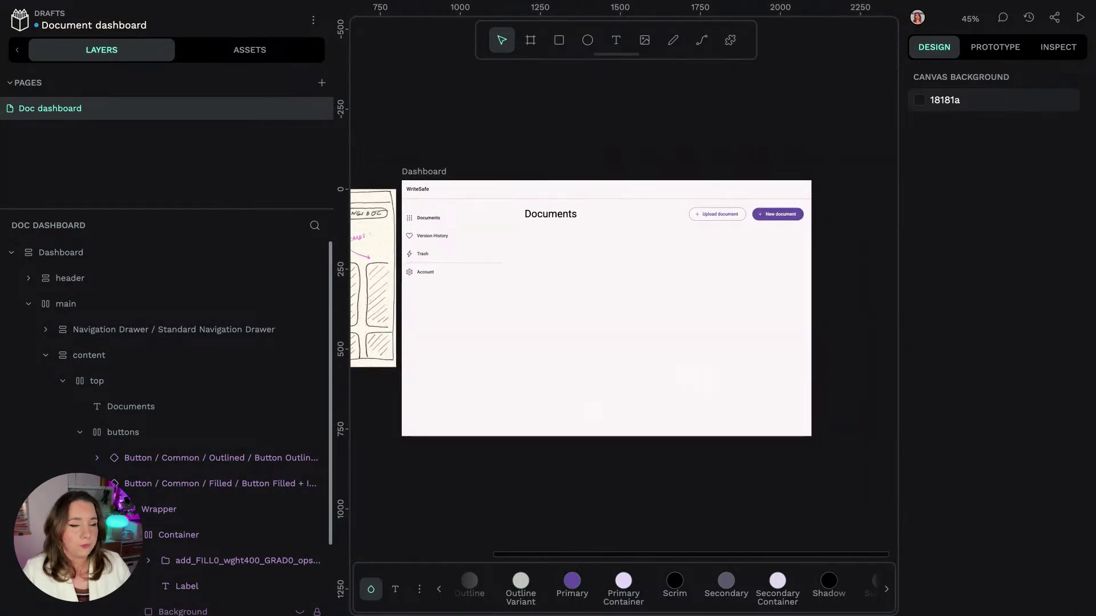
pyautogui.click(249, 50)
pyautogui.click(117, 106)
pyautogui.write('searc')
pyautogui.scroll(-5, 172, 313)
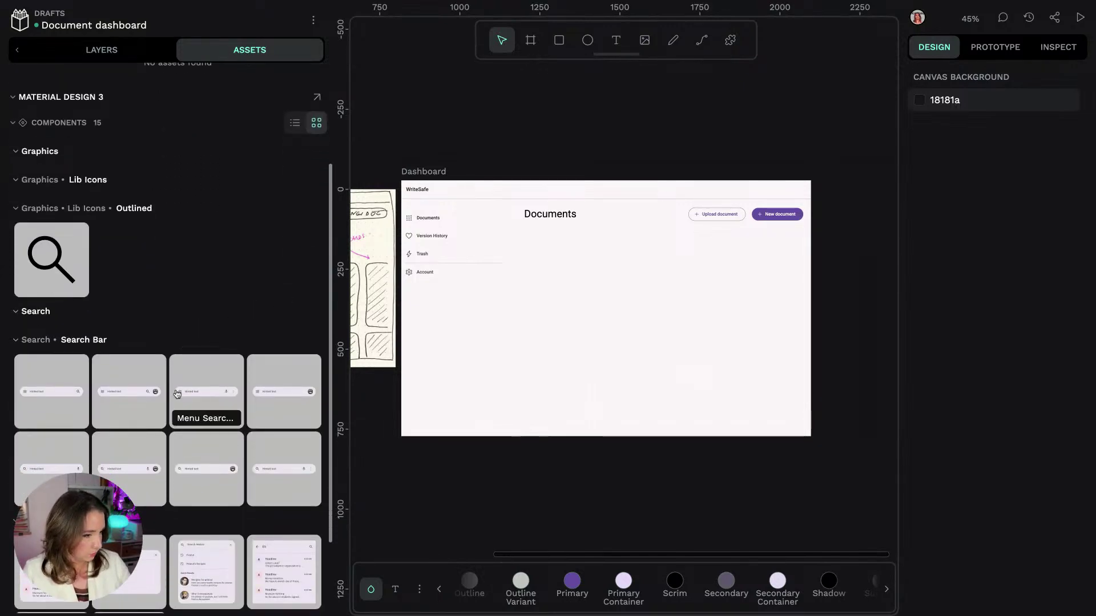
pyautogui.scroll(-1, 171, 393)
pyautogui.scroll(-1, 66, 353)
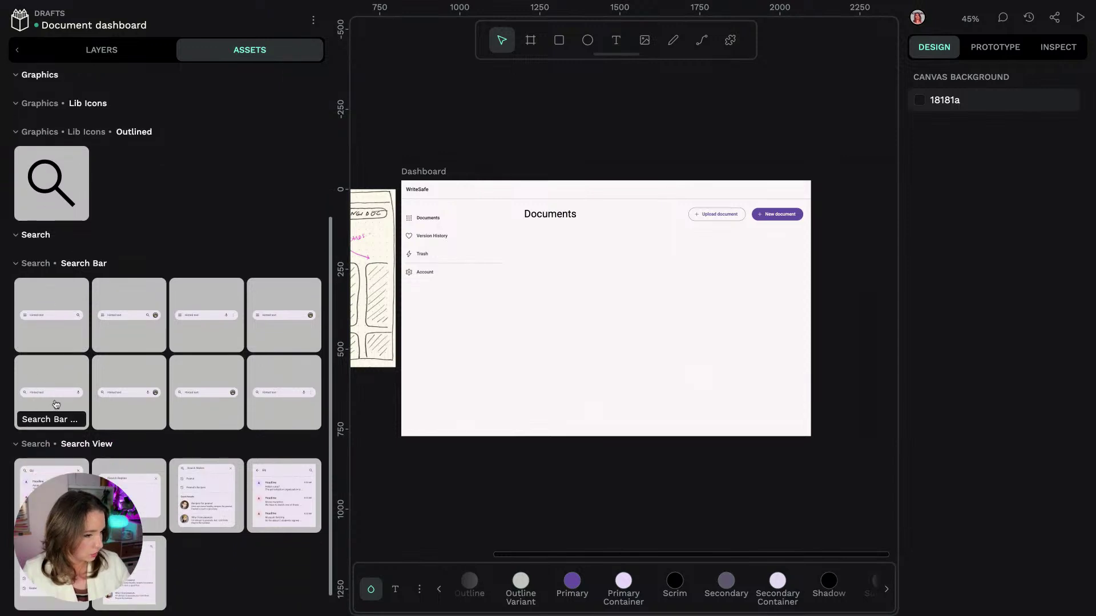
pyautogui.moveTo(41, 402); pyautogui.dragTo(722, 200)
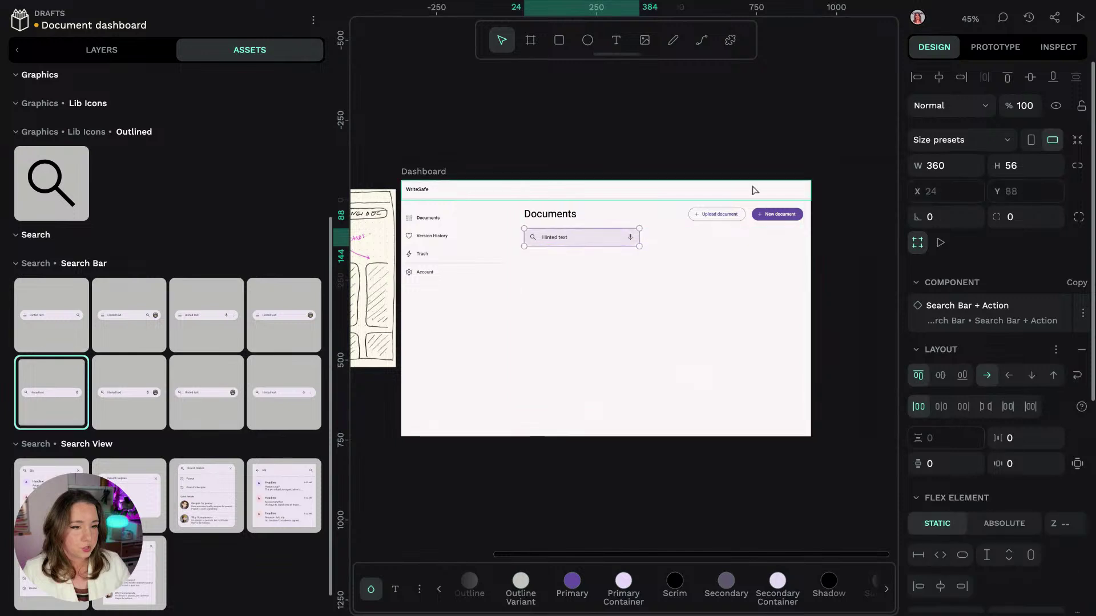
# Step: Collapse the buttons layer and change the search bar's hint text to "Search documents"
pyautogui.click(102, 50)
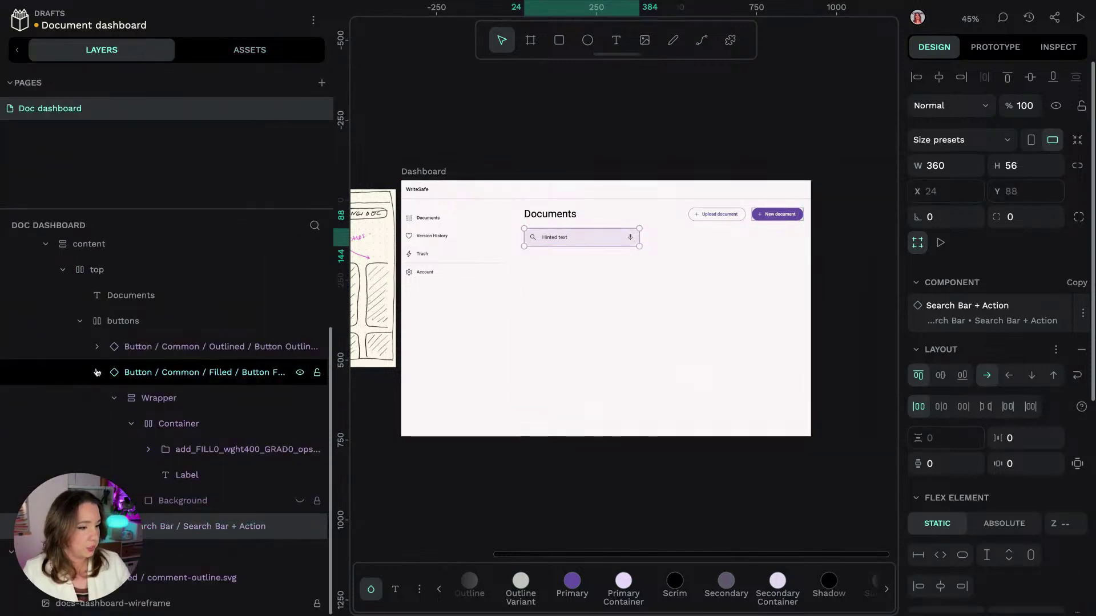
pyautogui.click(80, 321)
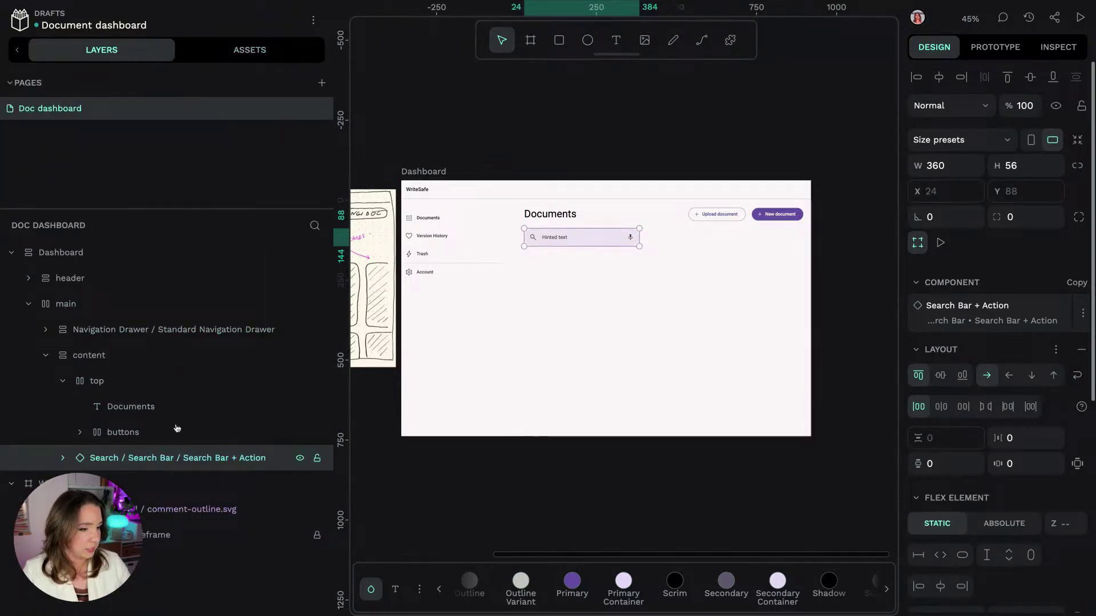
pyautogui.doubleClick(562, 244)
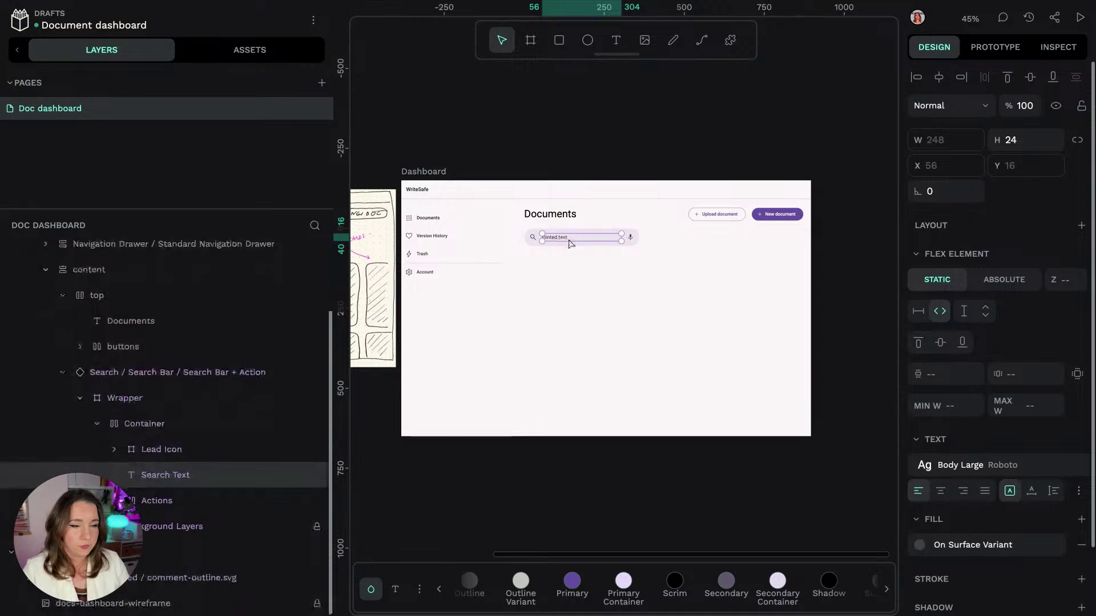
pyautogui.doubleClick(570, 244)
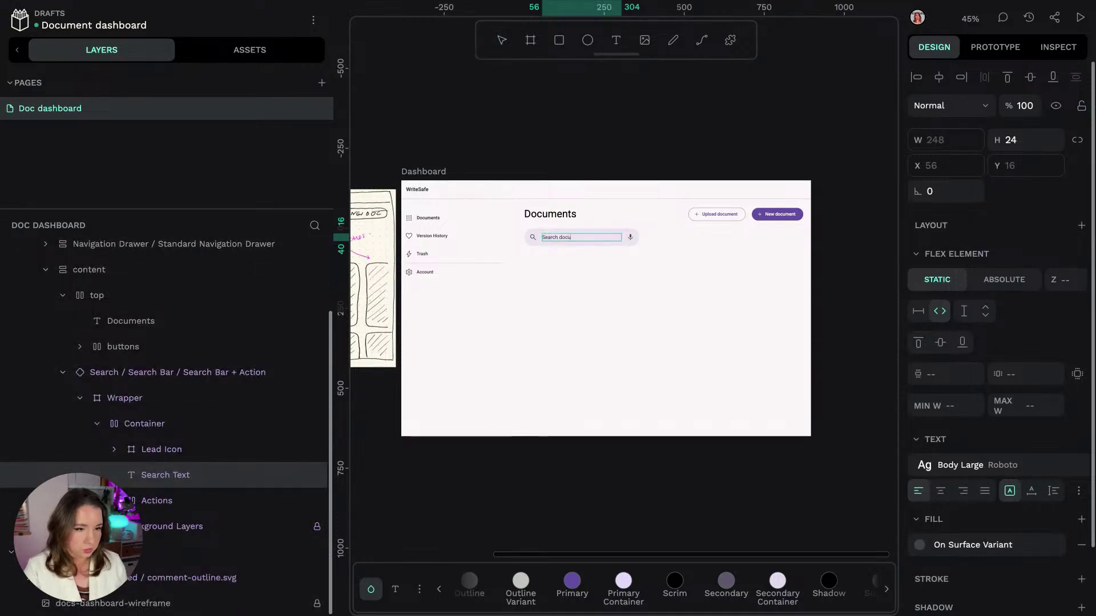
pyautogui.press('Escape')
pyautogui.press('Escape')
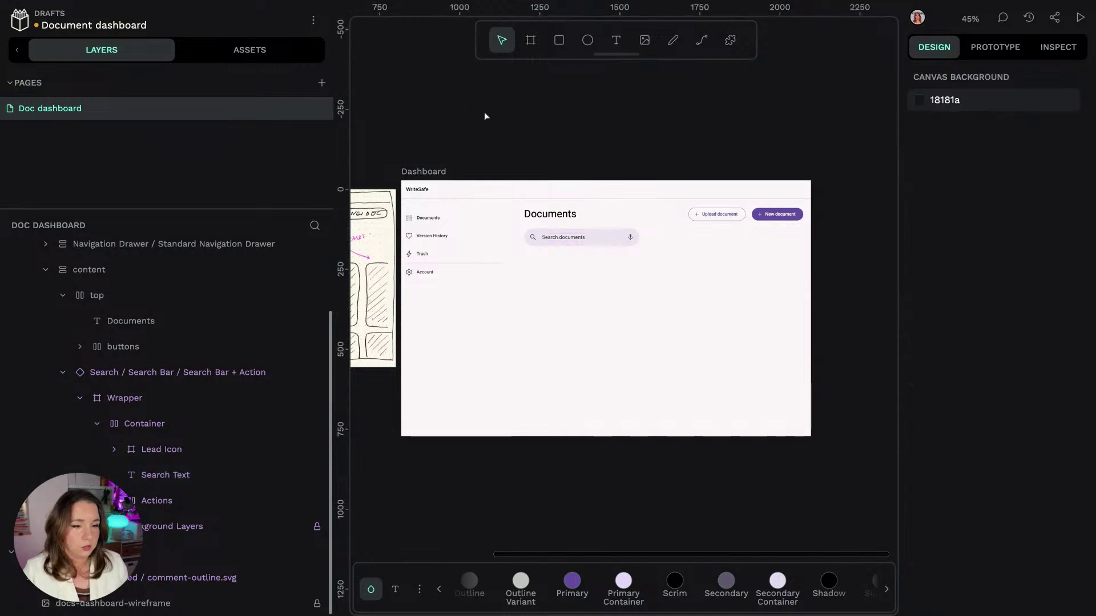
# Step: Add a "Recent documents" text layer to the content board
pyautogui.hscroll(-8, 532, 91)
pyautogui.hscroll(8, 533, 91)
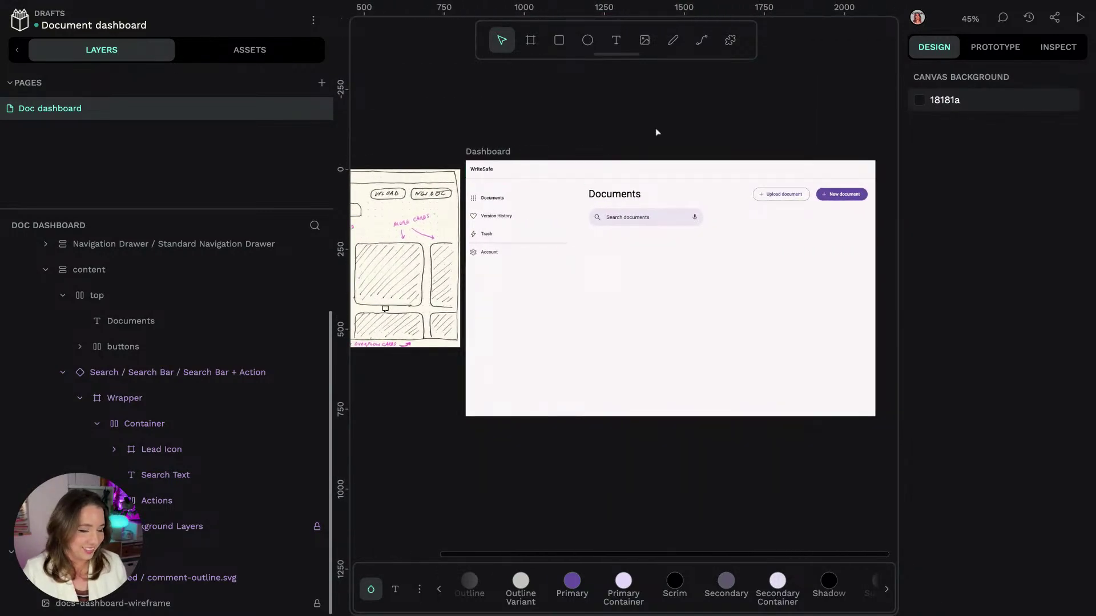
pyautogui.press('t')
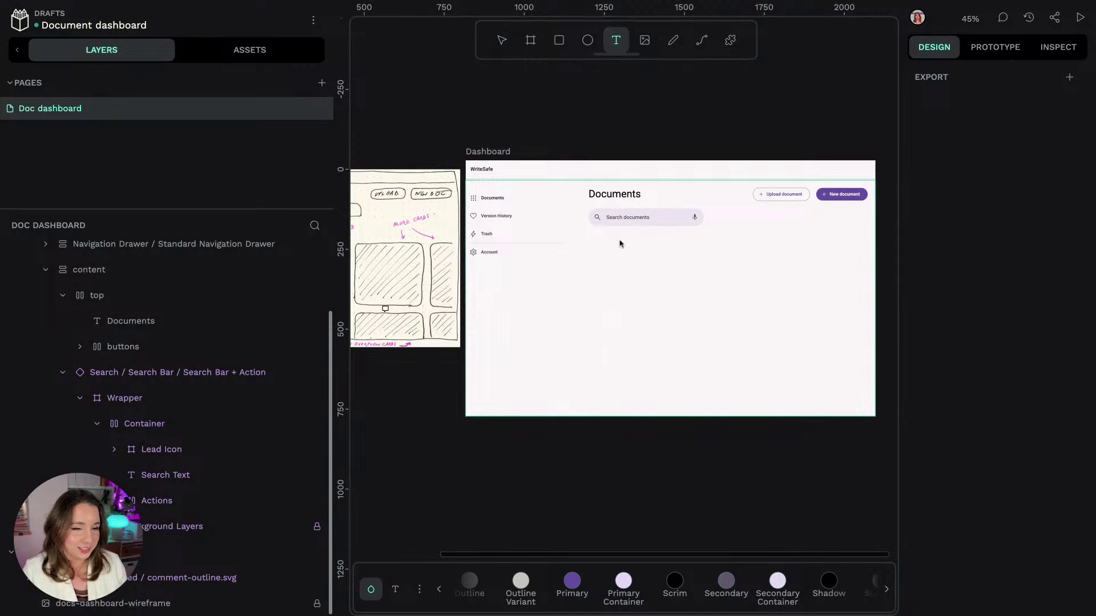
pyautogui.click(619, 240)
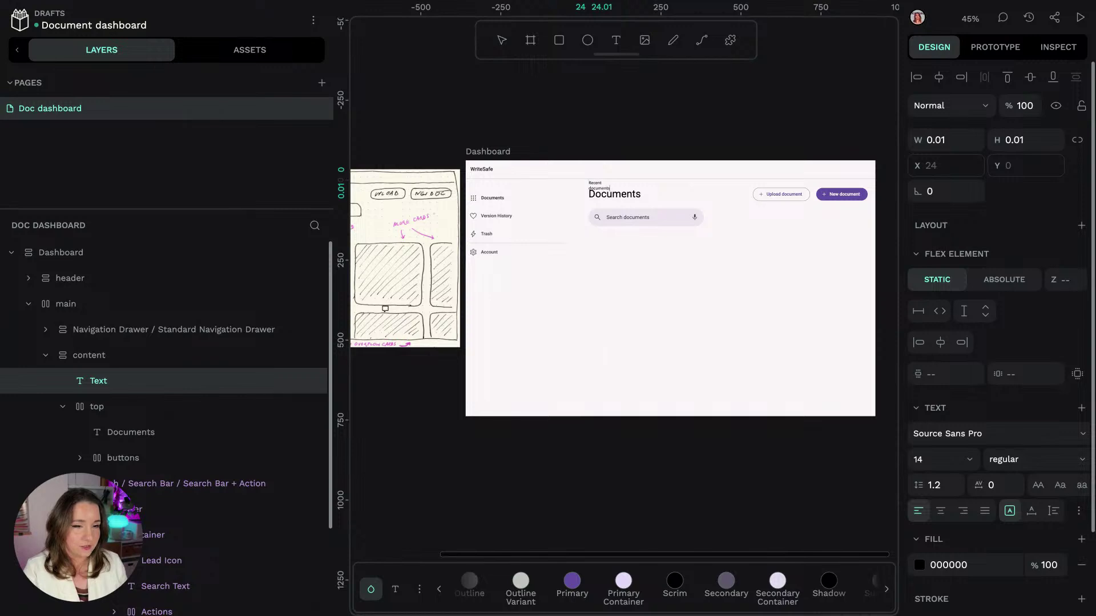
# Step: Apply the Headline Small typography to the Recent documents text
pyautogui.click(395, 589)
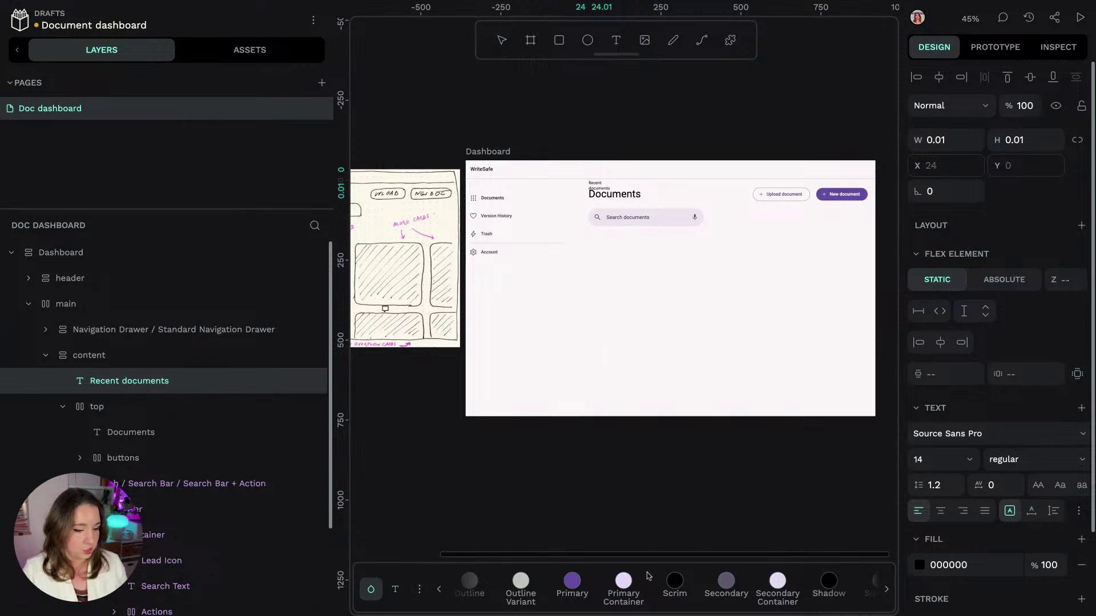
pyautogui.hscroll(7, 712, 588)
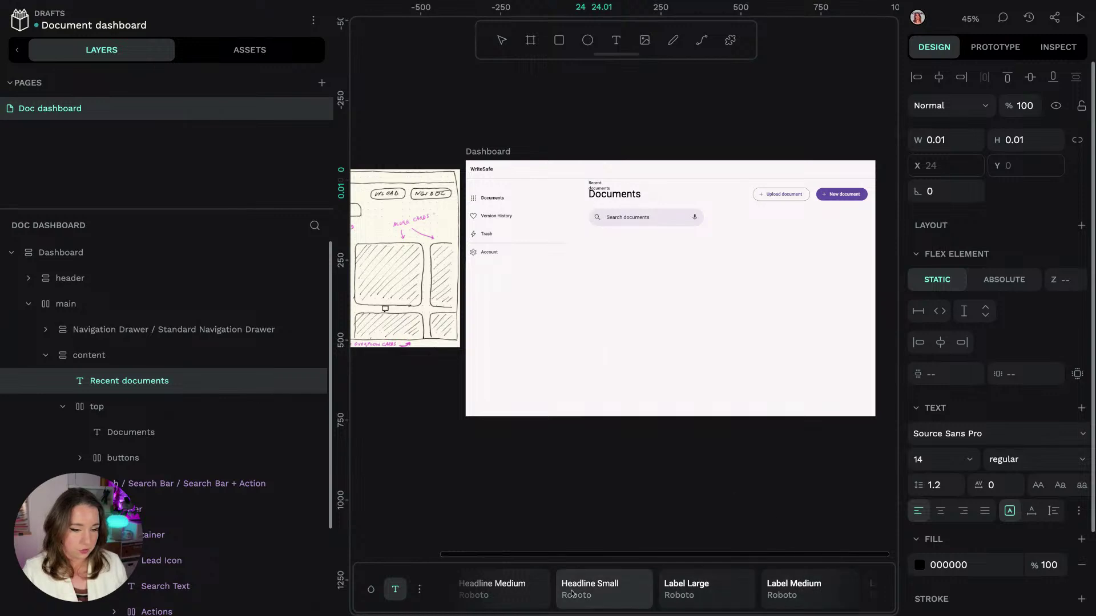
pyautogui.click(573, 593)
pyautogui.click(150, 404)
pyautogui.click(154, 390)
pyautogui.click(610, 601)
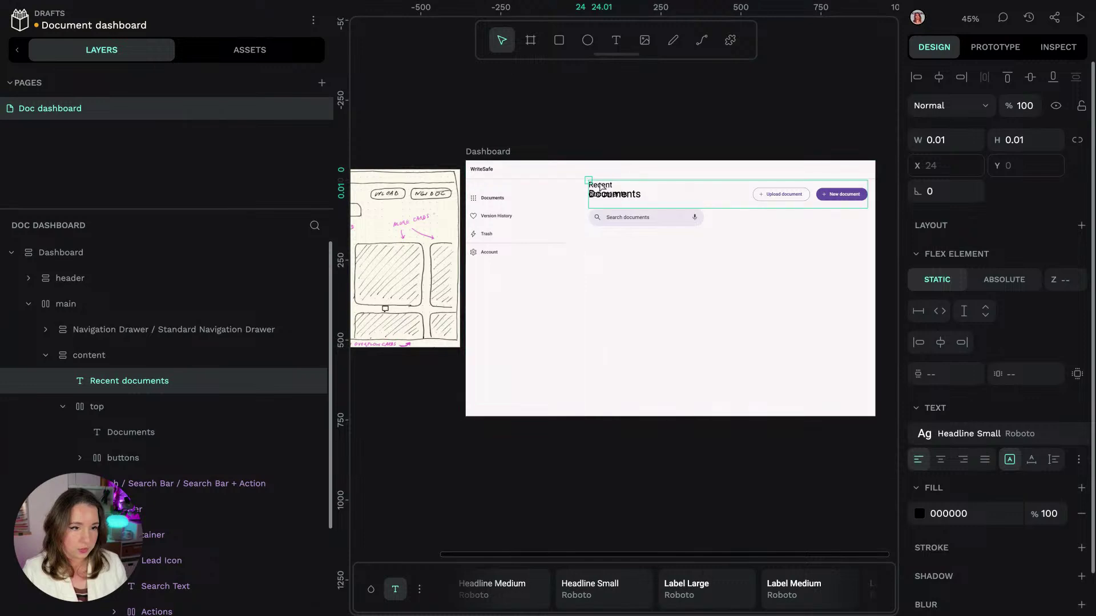
# Step: Set the Recent documents text to auto width and reorder it so it sits below the search bar
pyautogui.click(1034, 458)
pyautogui.moveTo(152, 381); pyautogui.dragTo(189, 414)
pyautogui.hotkey('ctrl', 'Down')
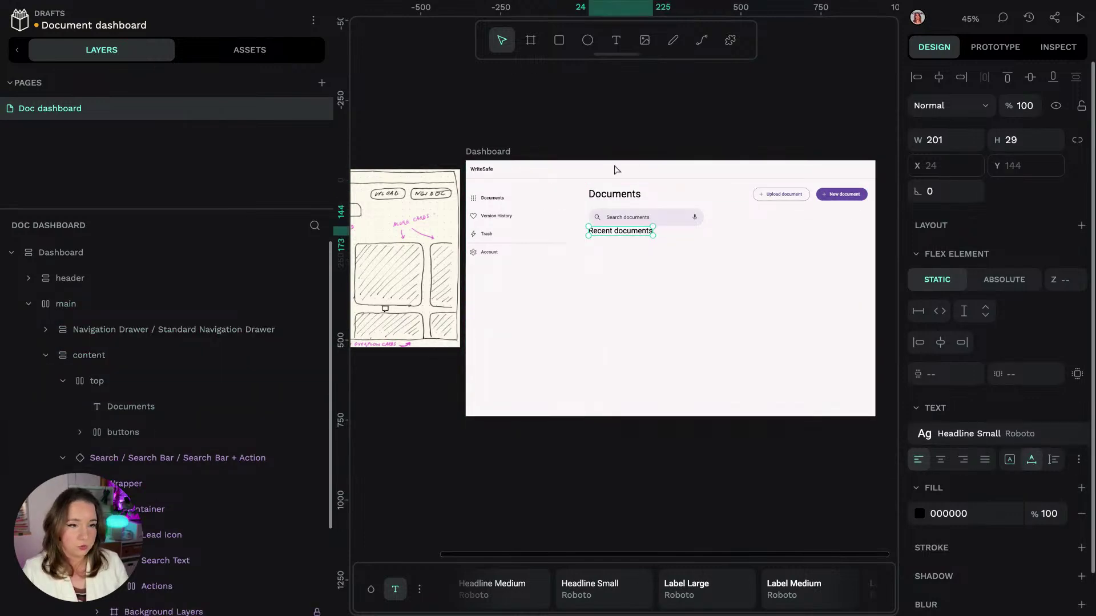
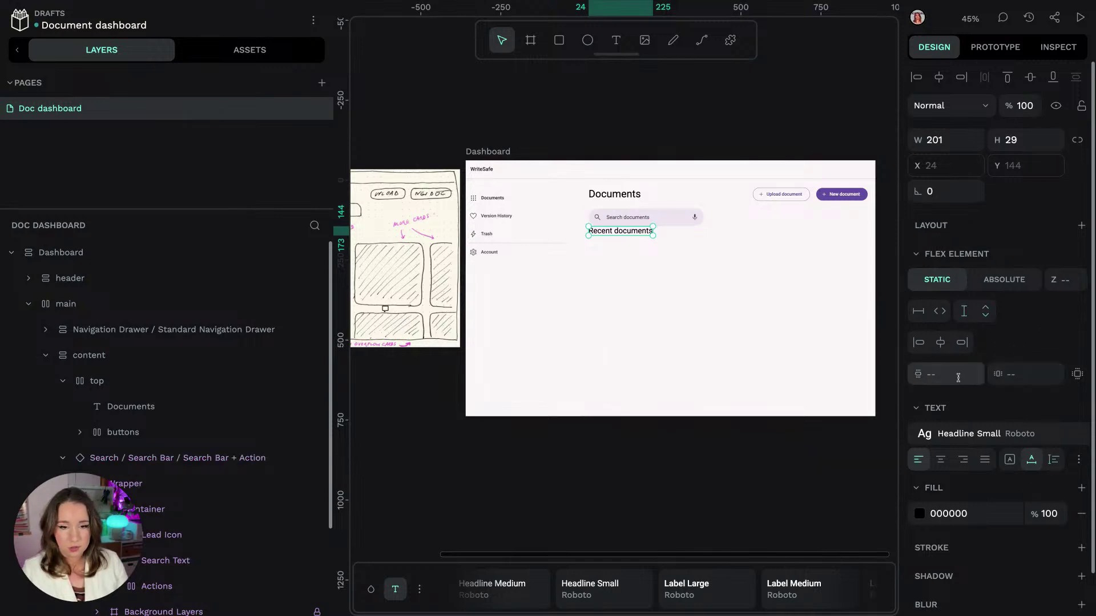
# Step: Show the individual margin sides and give the Recent documents text a top margin of 60
pyautogui.click(1073, 377)
pyautogui.click(957, 375)
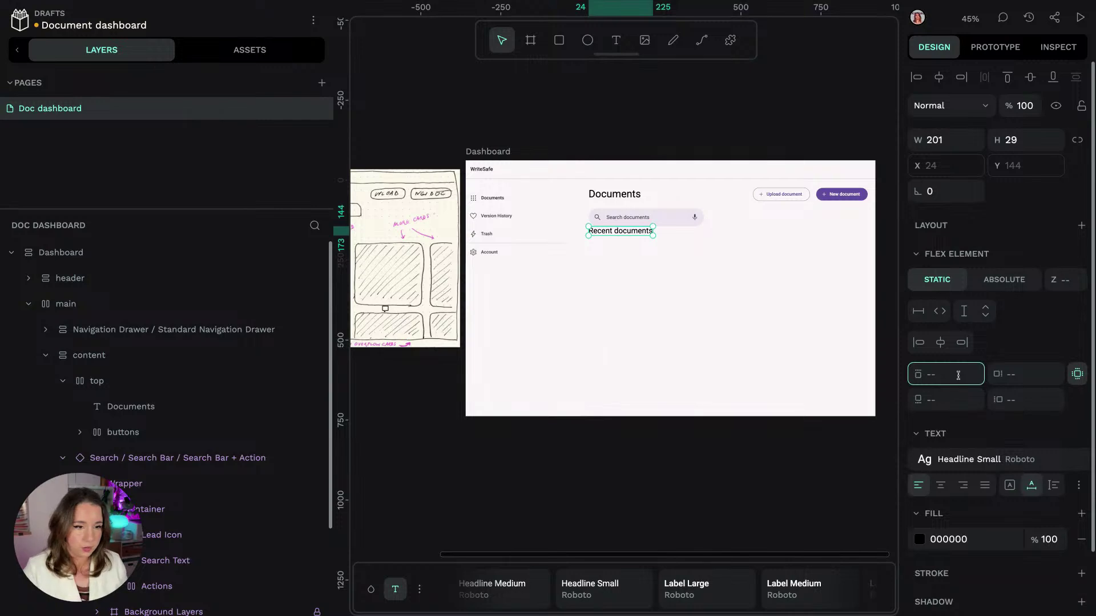
pyautogui.press('Return')
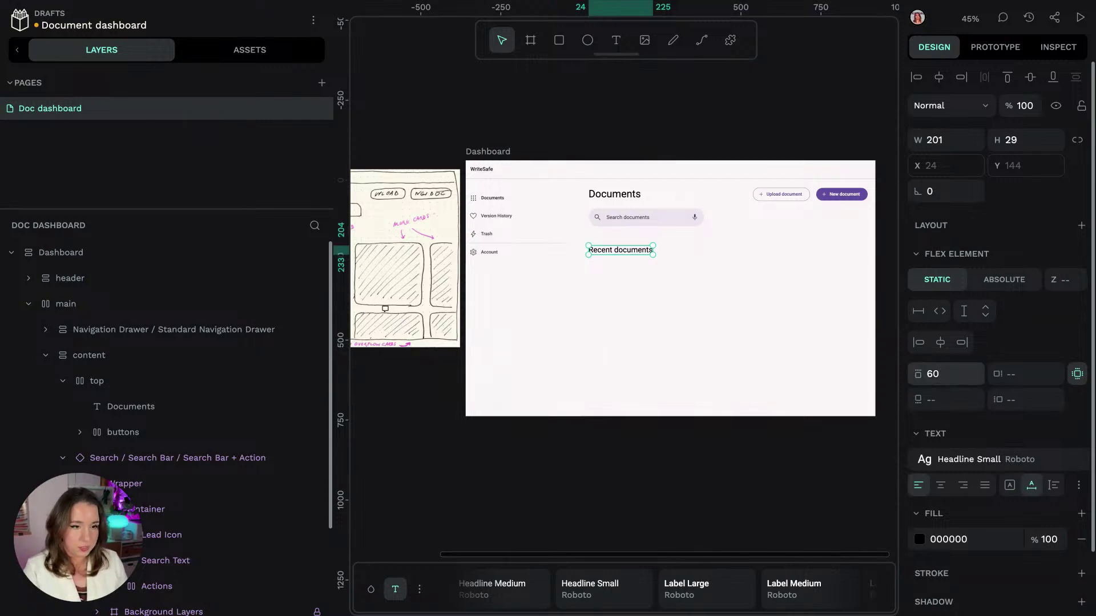
pyautogui.click(680, 139)
# Step: Compare the dashboard's content area with the Recent section and cards in the wireframe
pyautogui.hscroll(-5, 558, 112)
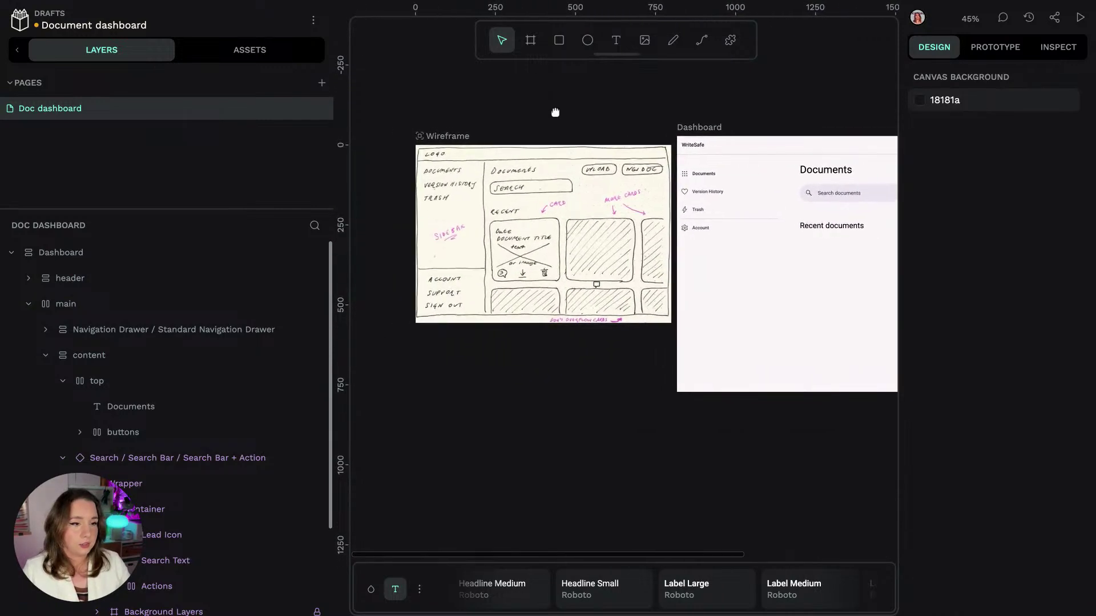
pyautogui.hscroll(3, 555, 113)
pyautogui.hscroll(-5, 555, 112)
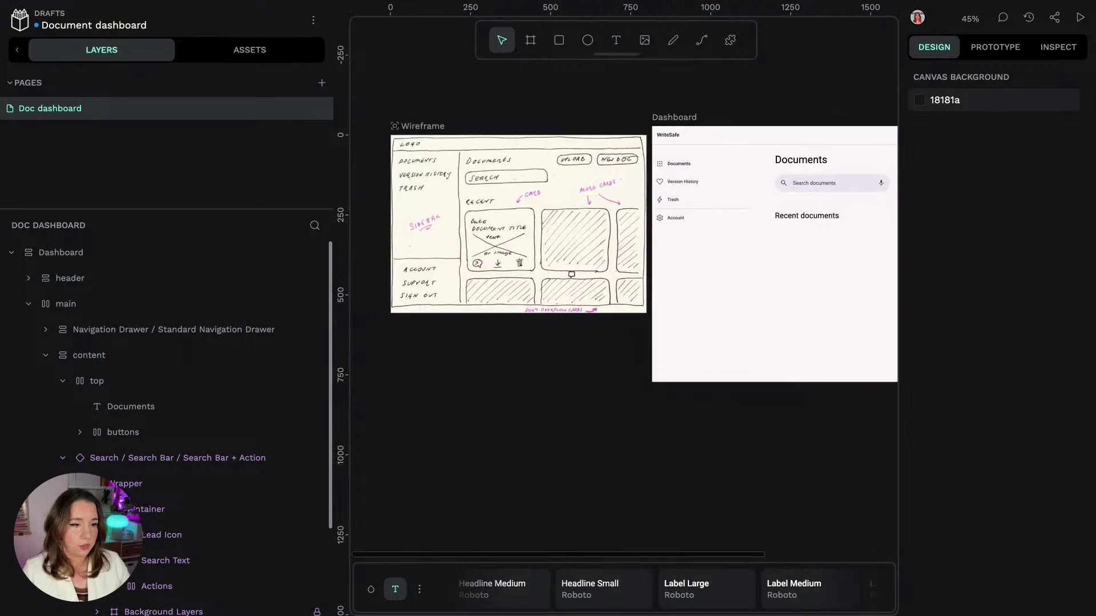
pyautogui.hscroll(-1, 624, 285)
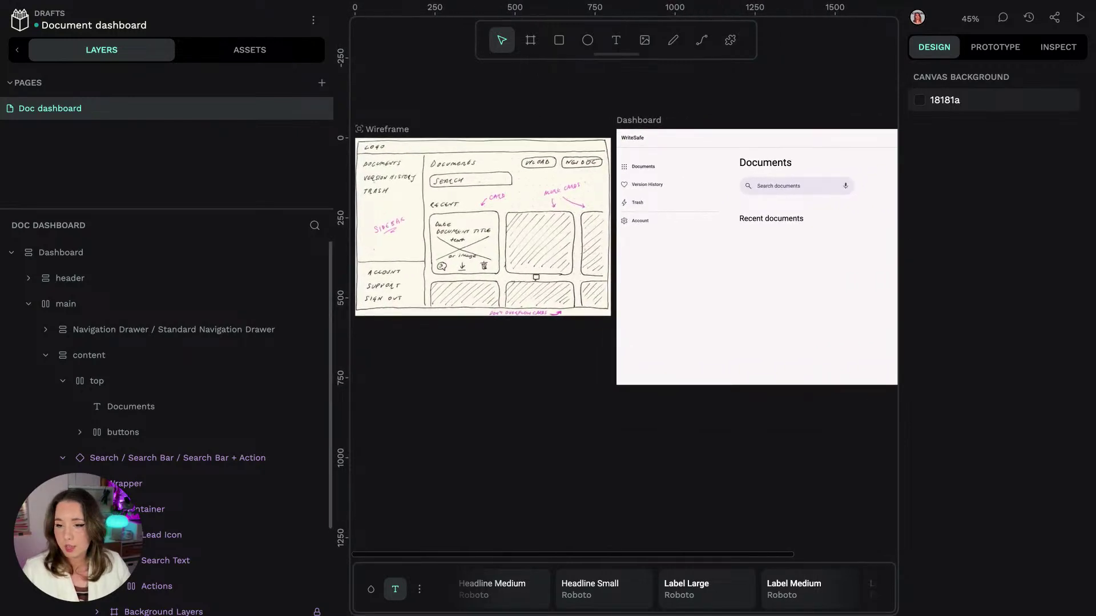
pyautogui.hscroll(6, 770, 73)
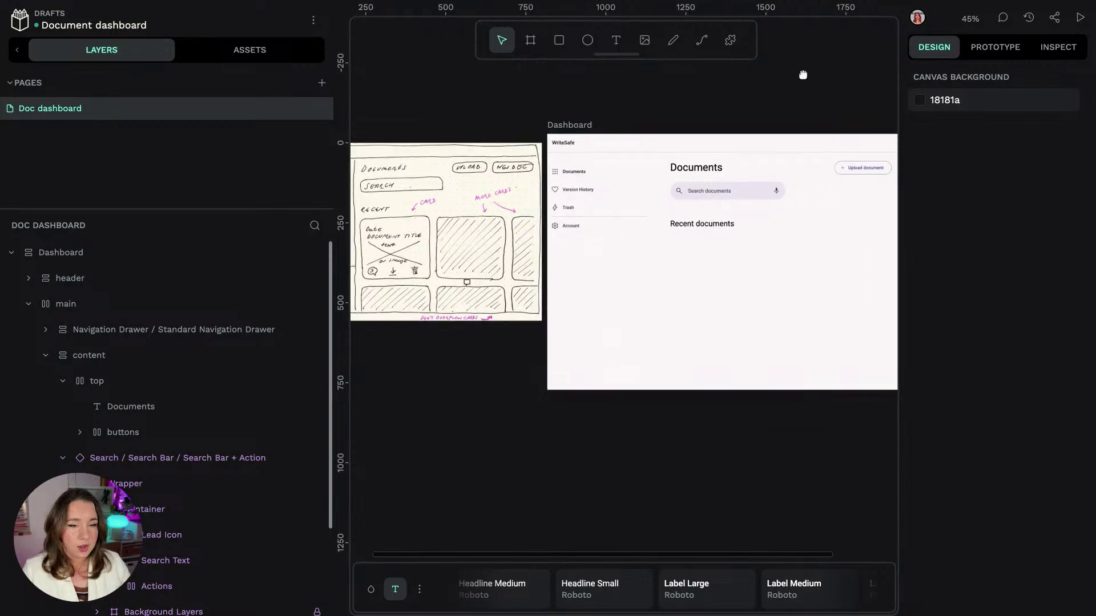
pyautogui.hscroll(-5, 803, 75)
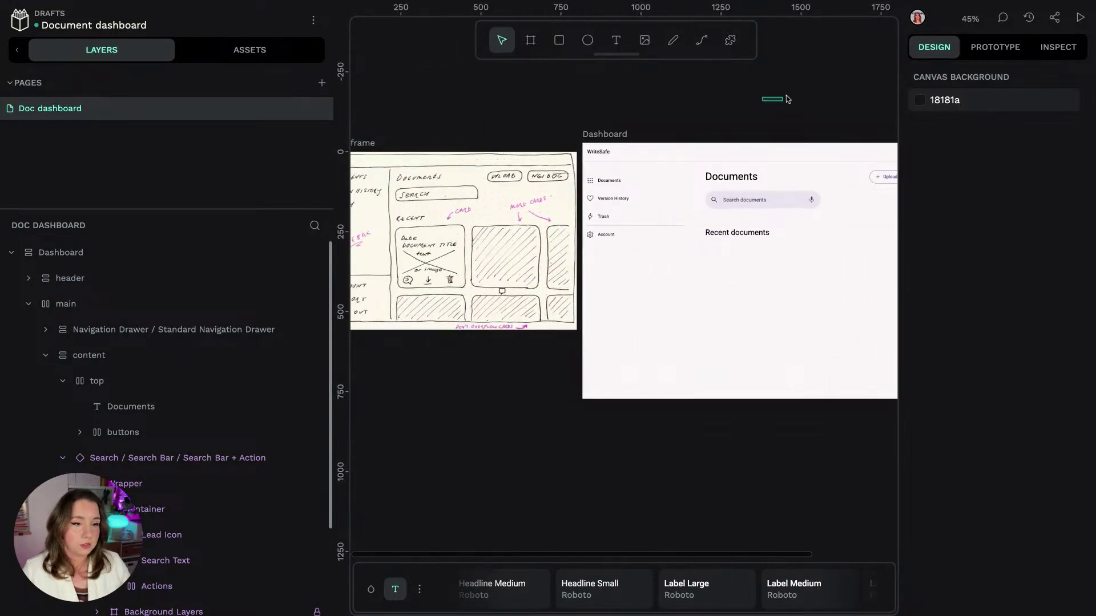
# Step: Compare the navigation drawer with the wireframe's sidebar and inspect the divider and menu items in its bottom group
pyautogui.hscroll(-2, 728, 119)
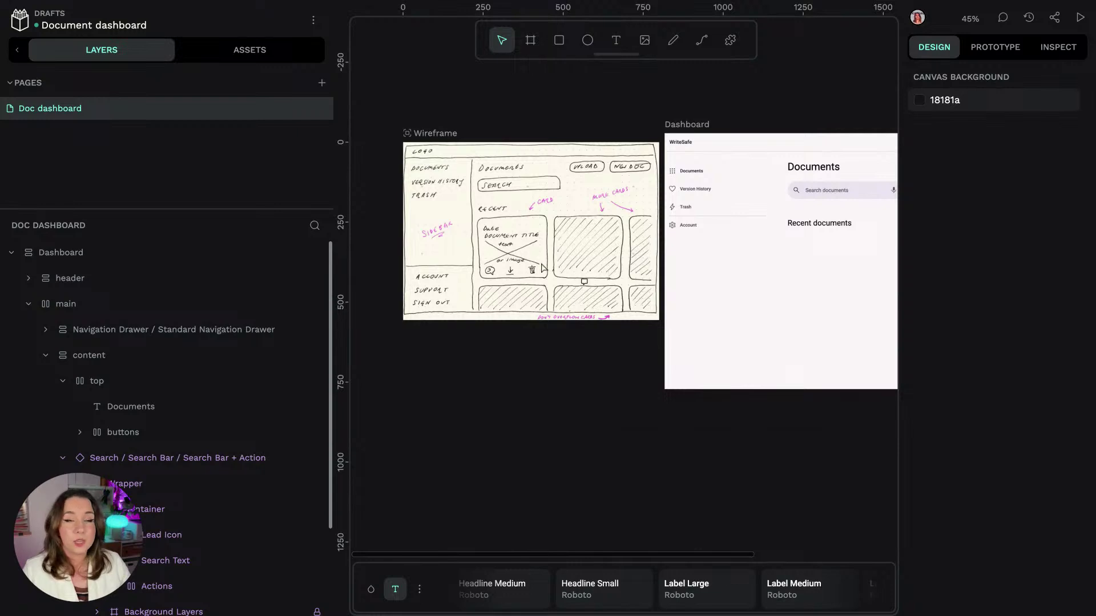
pyautogui.keyDown('ctrl'); pyautogui.scroll(3, 748, 109); pyautogui.keyUp('ctrl')
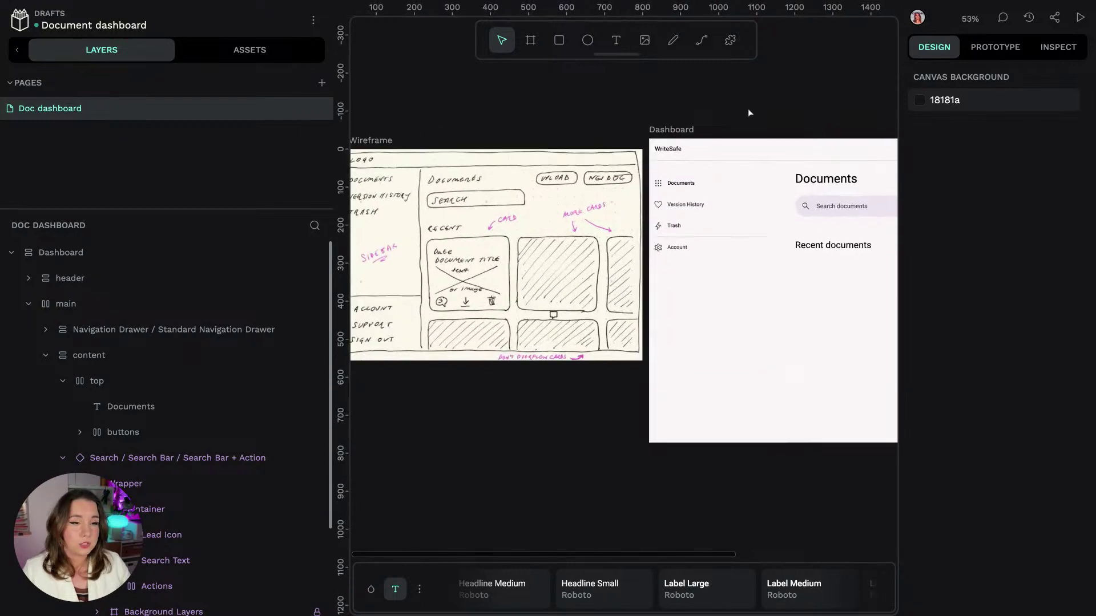
pyautogui.scroll(3, 740, 114)
pyautogui.hscroll(2, 740, 114)
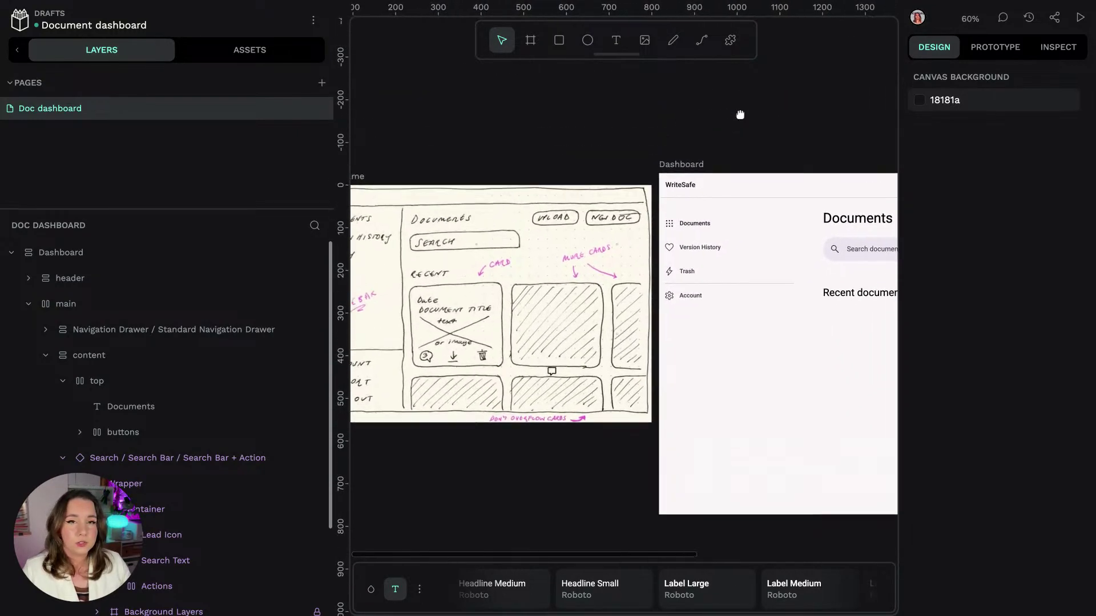
pyautogui.click(710, 307)
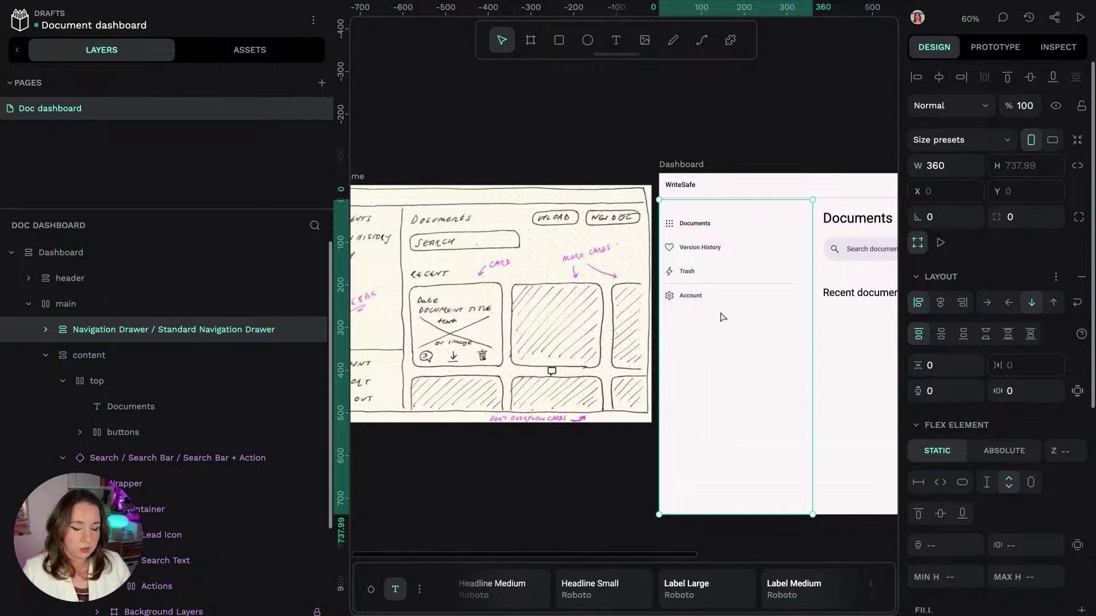
pyautogui.doubleClick(723, 314)
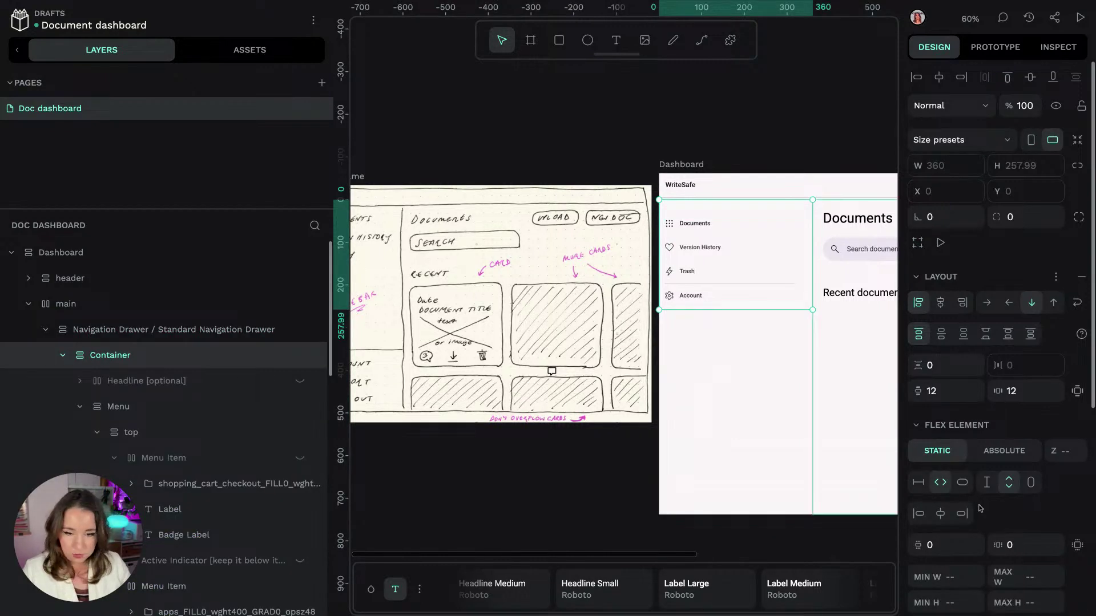
pyautogui.scroll(-1, 207, 468)
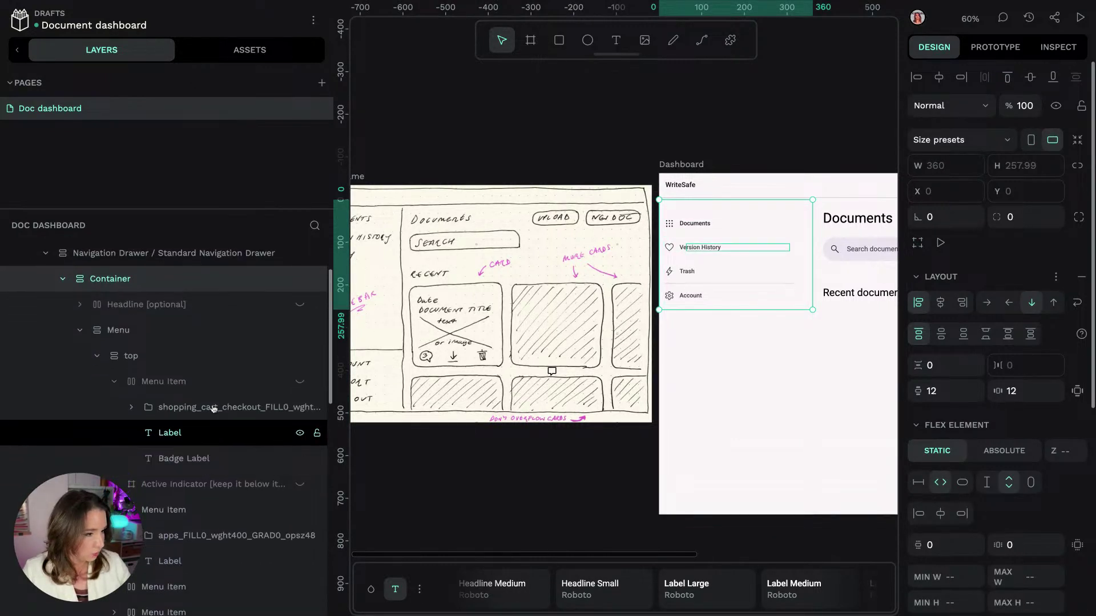
pyautogui.scroll(-5, 137, 374)
pyautogui.click(208, 464)
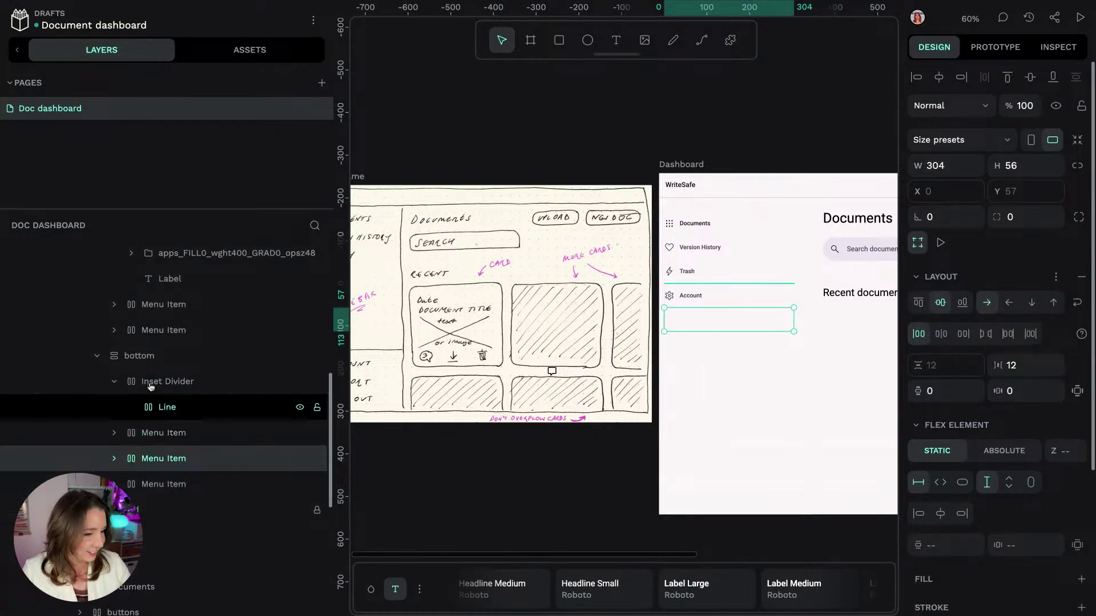
pyautogui.click(157, 355)
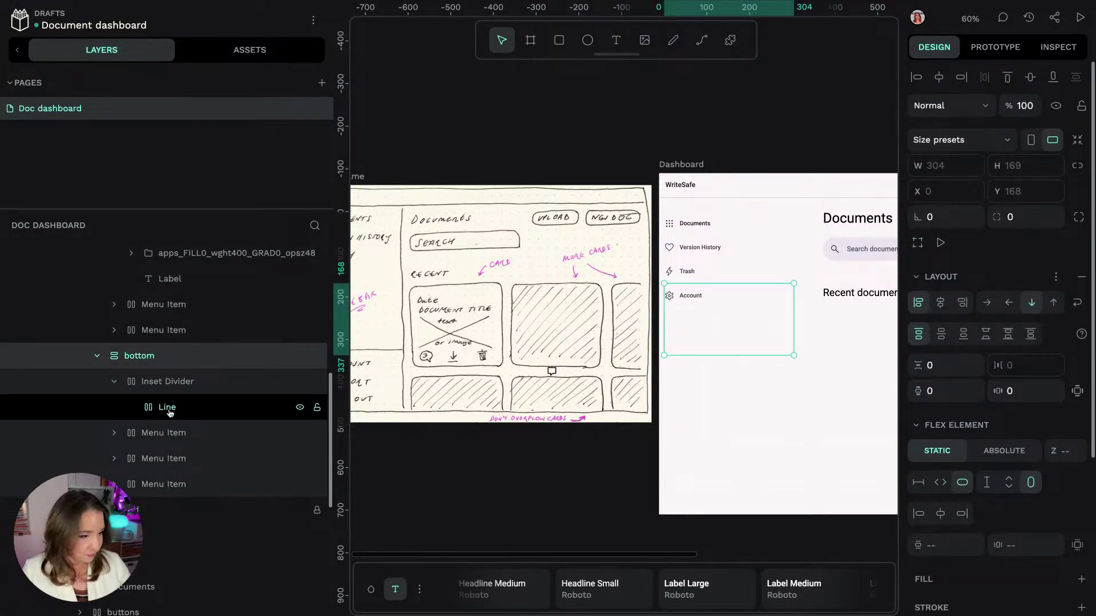
pyautogui.click(184, 380)
pyautogui.click(122, 437)
pyautogui.click(118, 435)
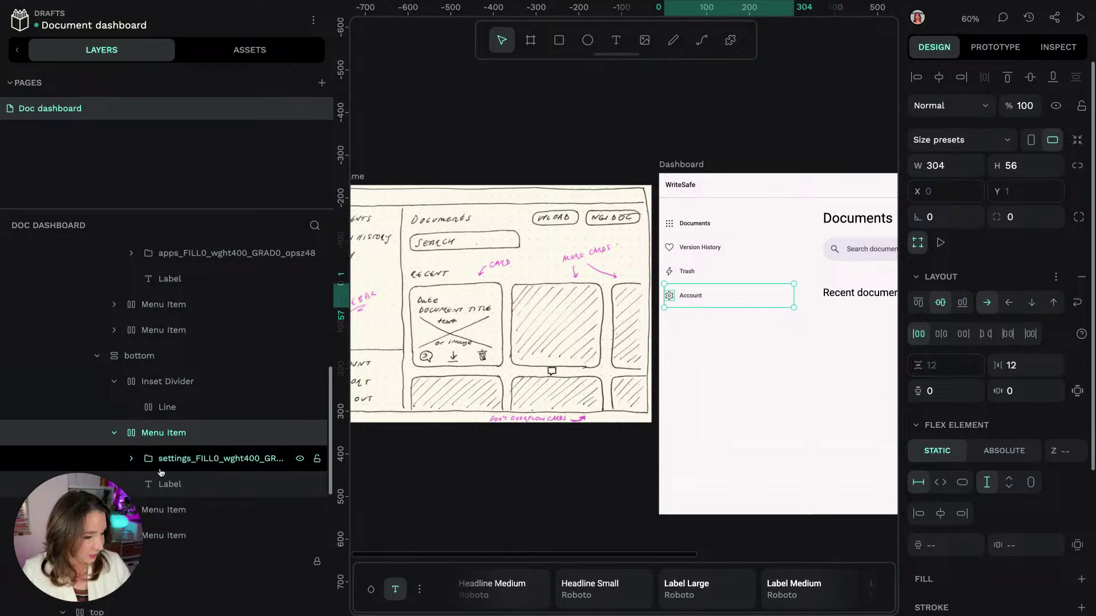
pyautogui.click(161, 484)
# Step: Set the second menu item in the drawer's bottom group to fit-content height and 100% width
pyautogui.click(161, 510)
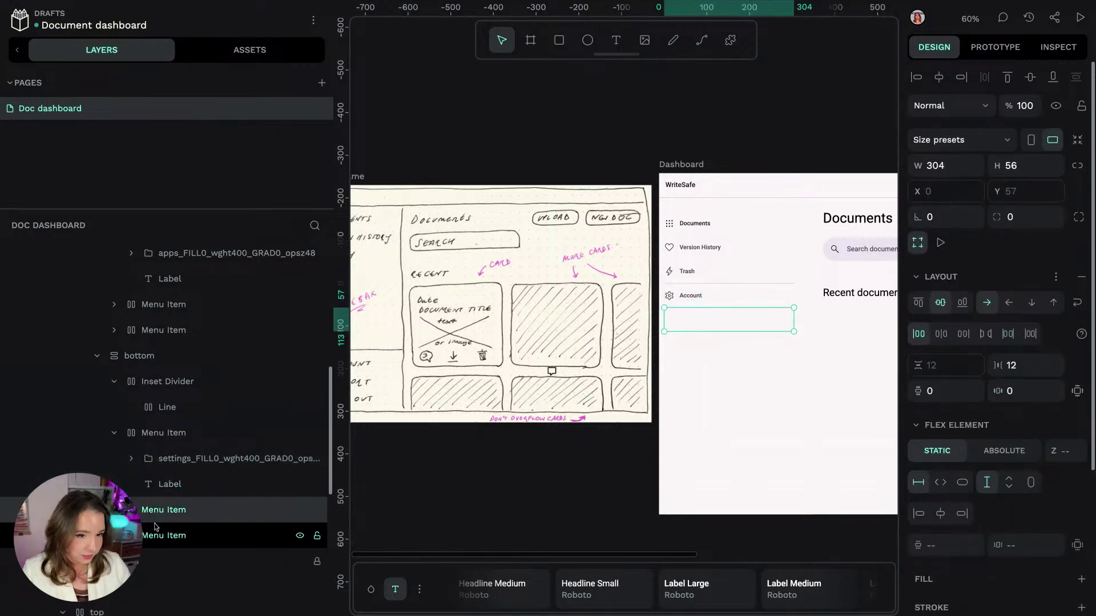
pyautogui.click(1030, 483)
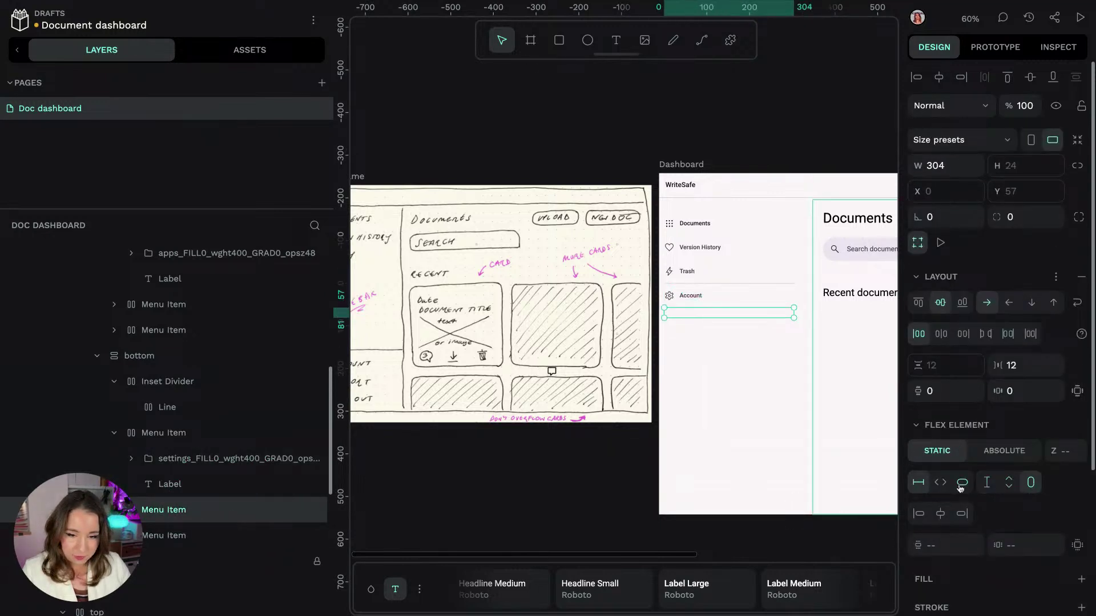
pyautogui.click(962, 483)
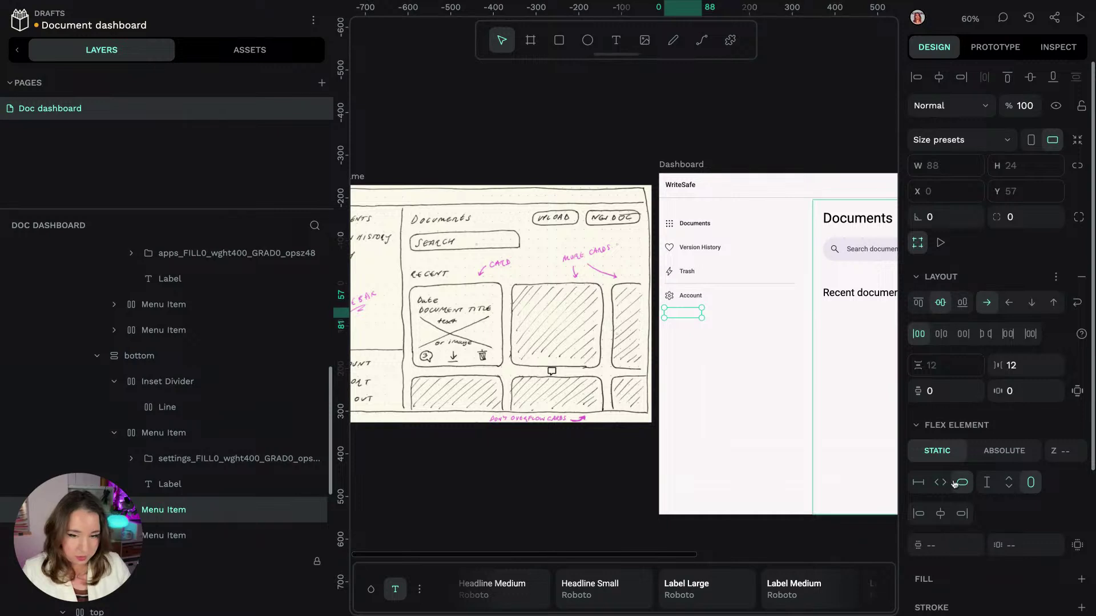
pyautogui.click(940, 482)
# Step: Examine the icon and label layers inside the bottom group's first two menu items
pyautogui.click(114, 510)
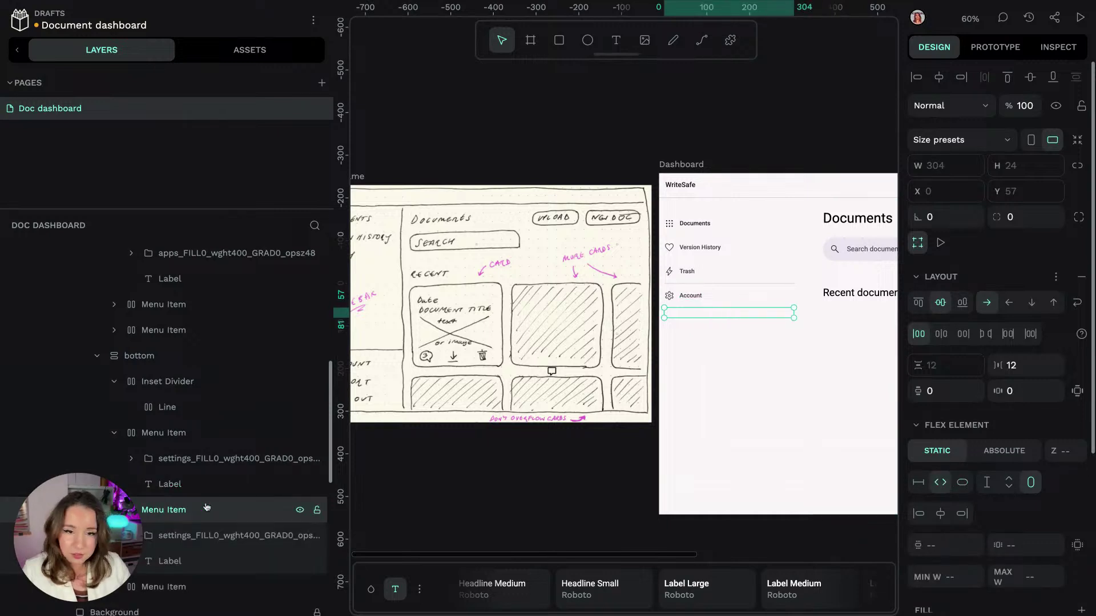
pyautogui.scroll(-1, 199, 514)
pyautogui.click(201, 533)
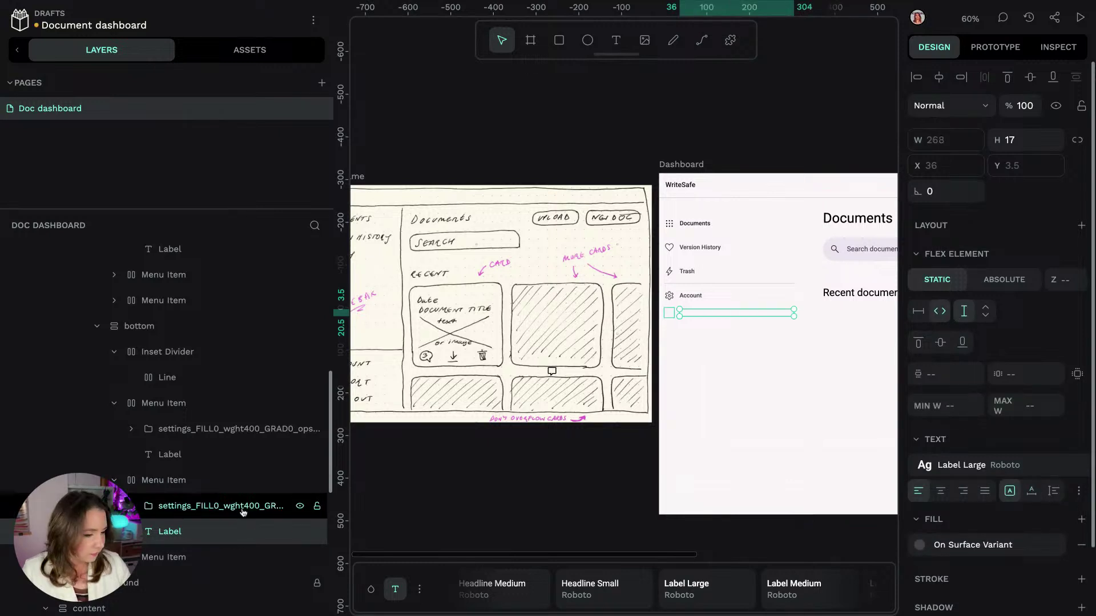
pyautogui.click(194, 506)
pyautogui.click(181, 403)
pyautogui.click(184, 377)
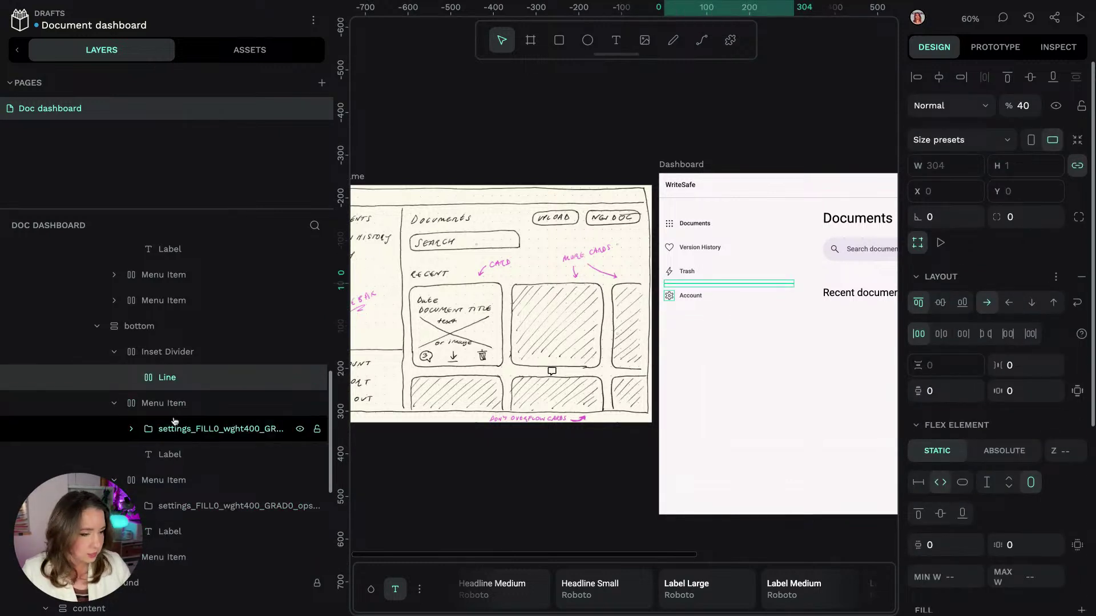
pyautogui.click(180, 406)
pyautogui.click(188, 429)
pyautogui.click(165, 480)
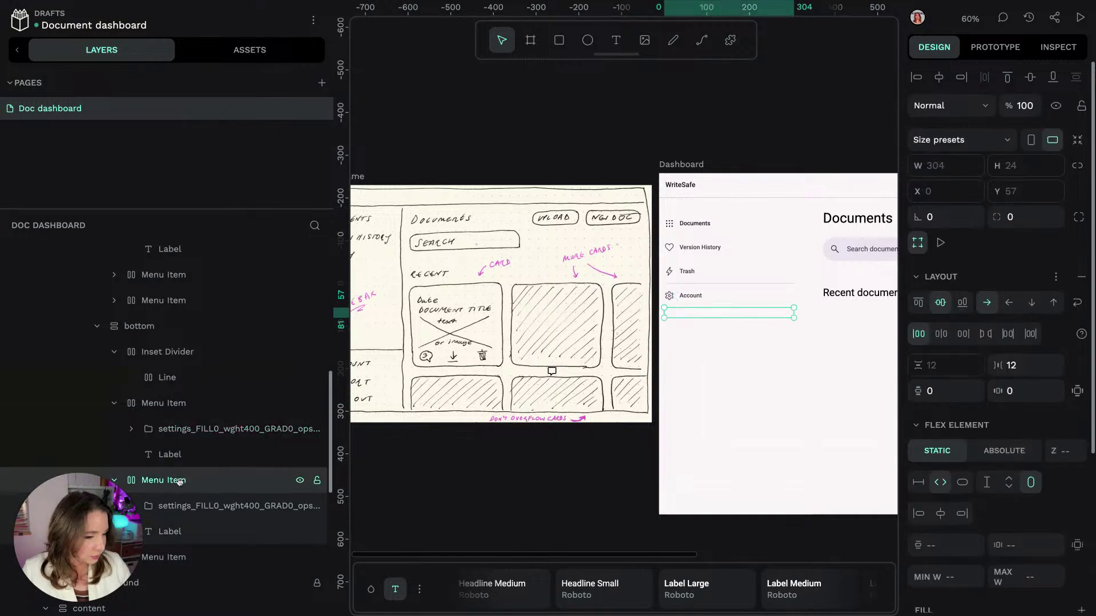
pyautogui.scroll(-1, 991, 464)
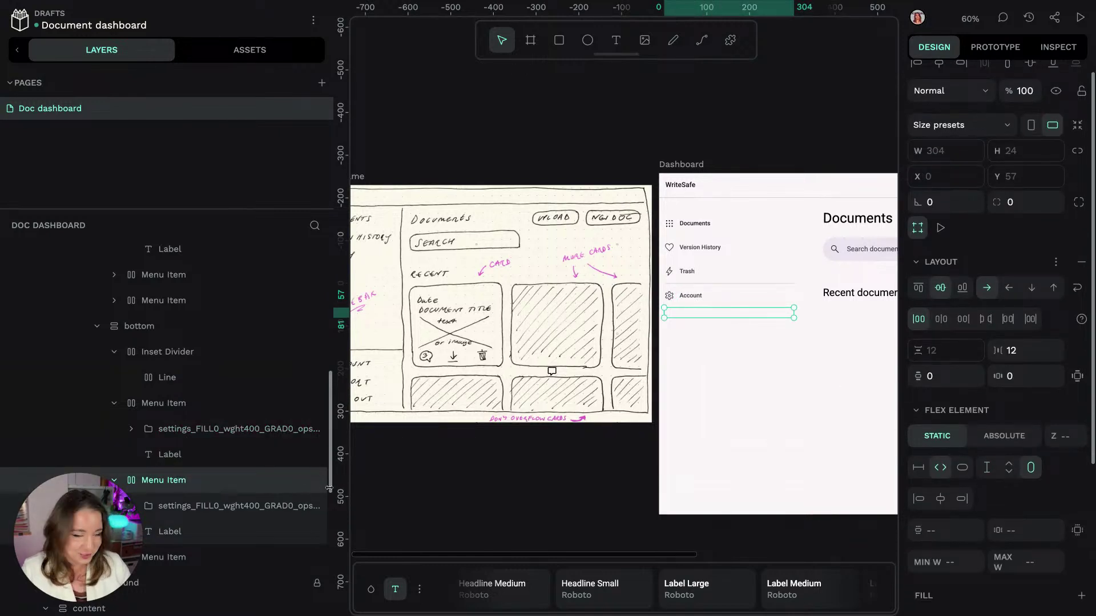
pyautogui.click(781, 125)
# Step: Inspect the heart icon beside Version History and the parent group that holds it
pyautogui.hscroll(4, 779, 123)
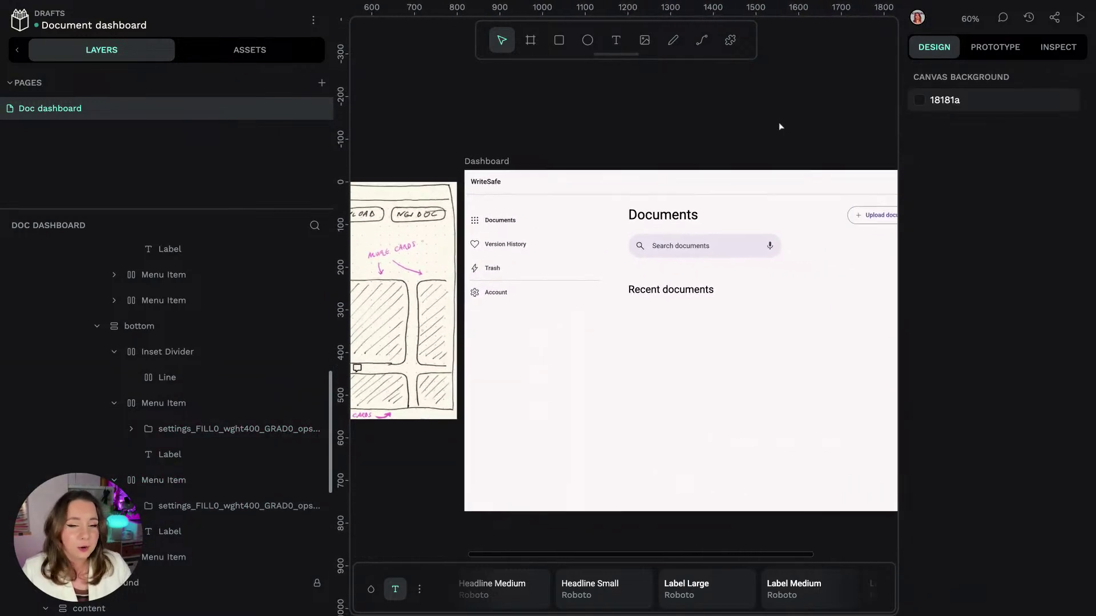
pyautogui.scroll(3, 665, 108)
pyautogui.scroll(-3, 662, 115)
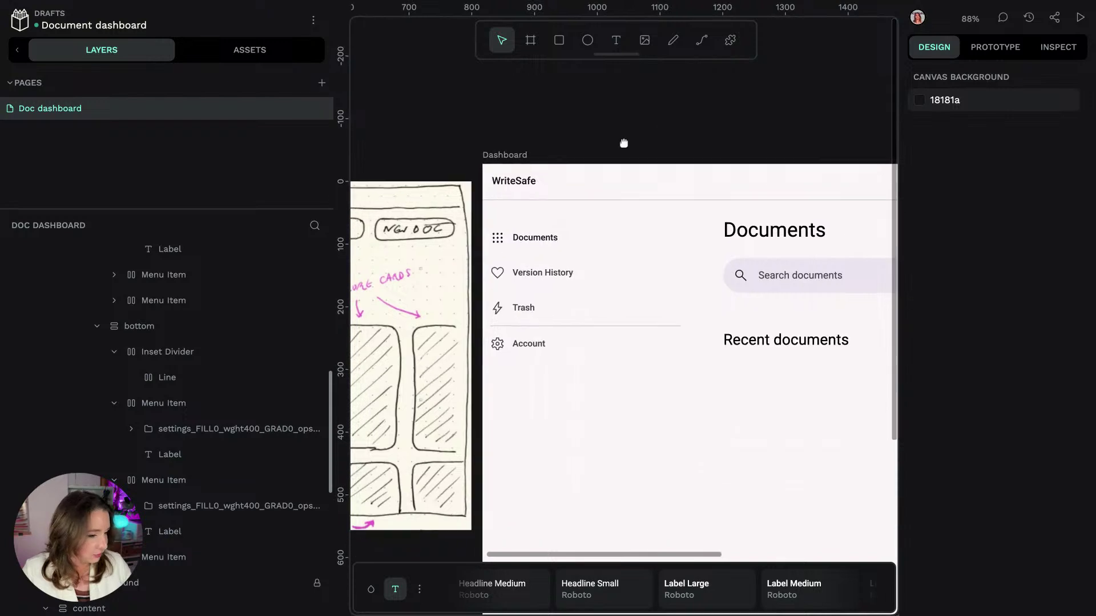
pyautogui.keyDown('ctrl'); pyautogui.click(513, 244); pyautogui.keyUp('ctrl')
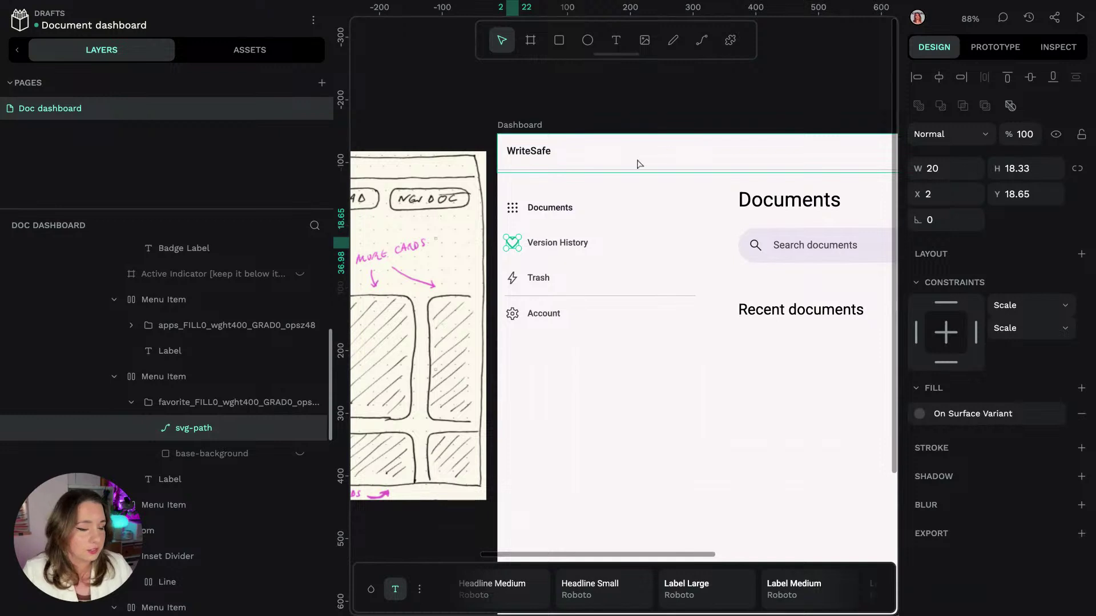
pyautogui.hotkey('shift', 'Return')
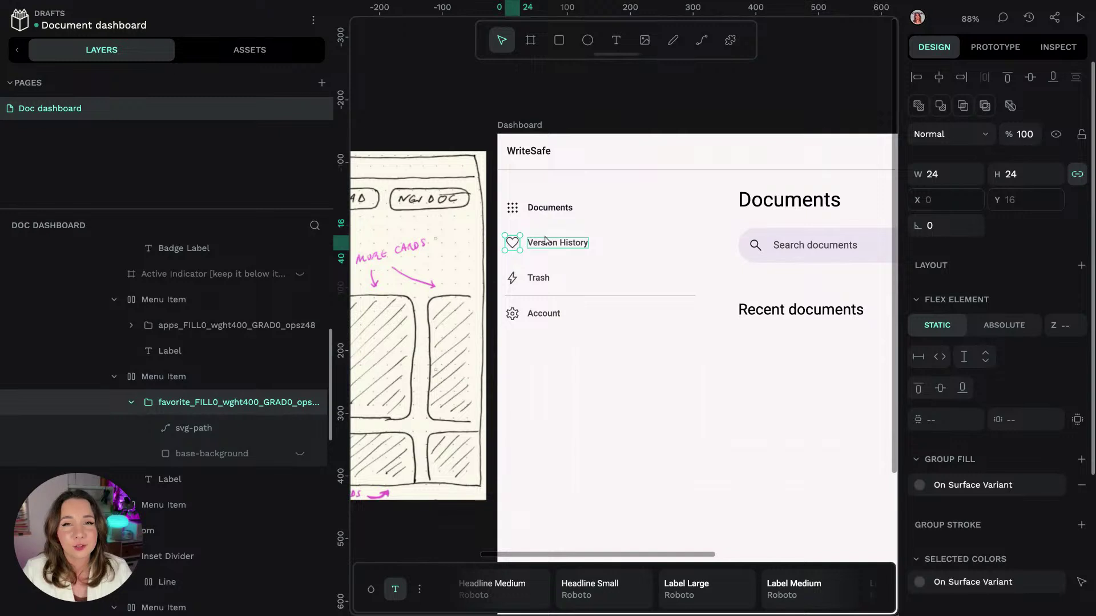
pyautogui.scroll(1, 238, 386)
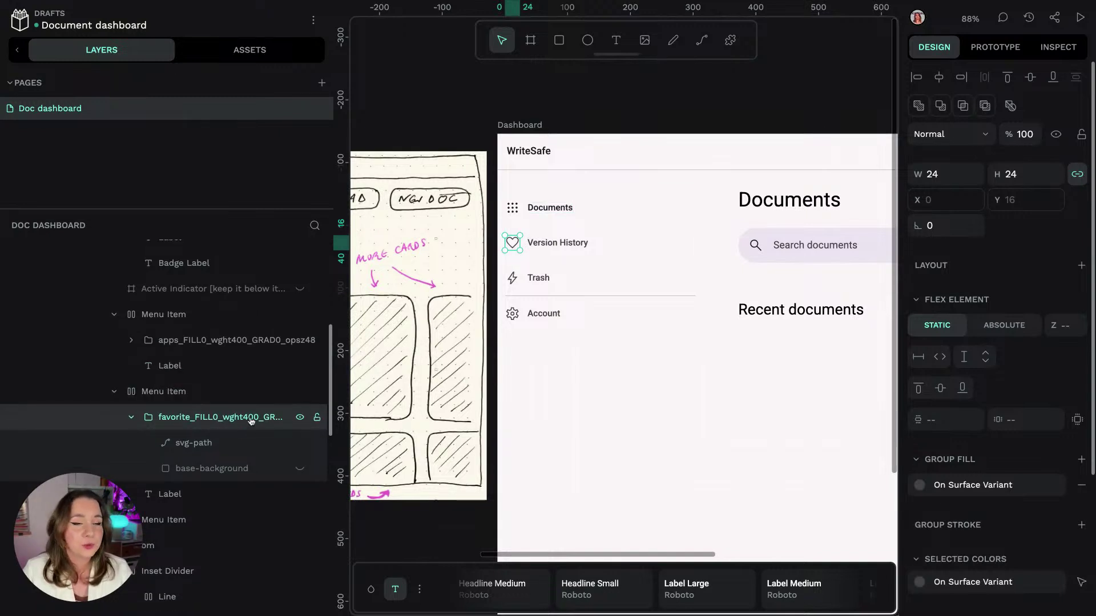
pyautogui.click(661, 114)
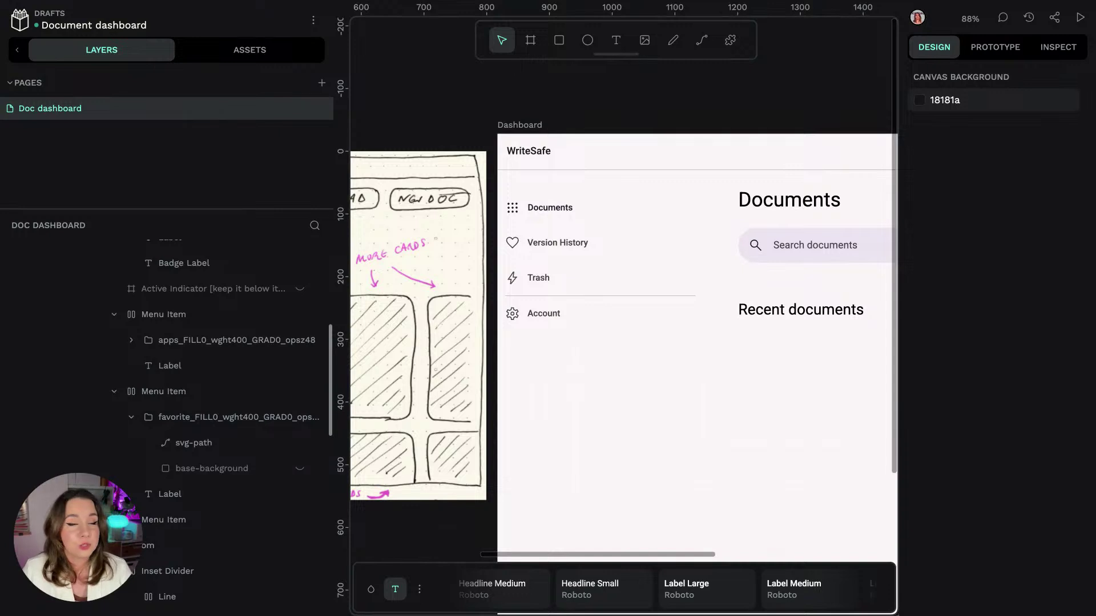
# Step: Browse the outlined icons among the Material Design 3 graphics components for suitable sidebar icons
pyautogui.click(271, 53)
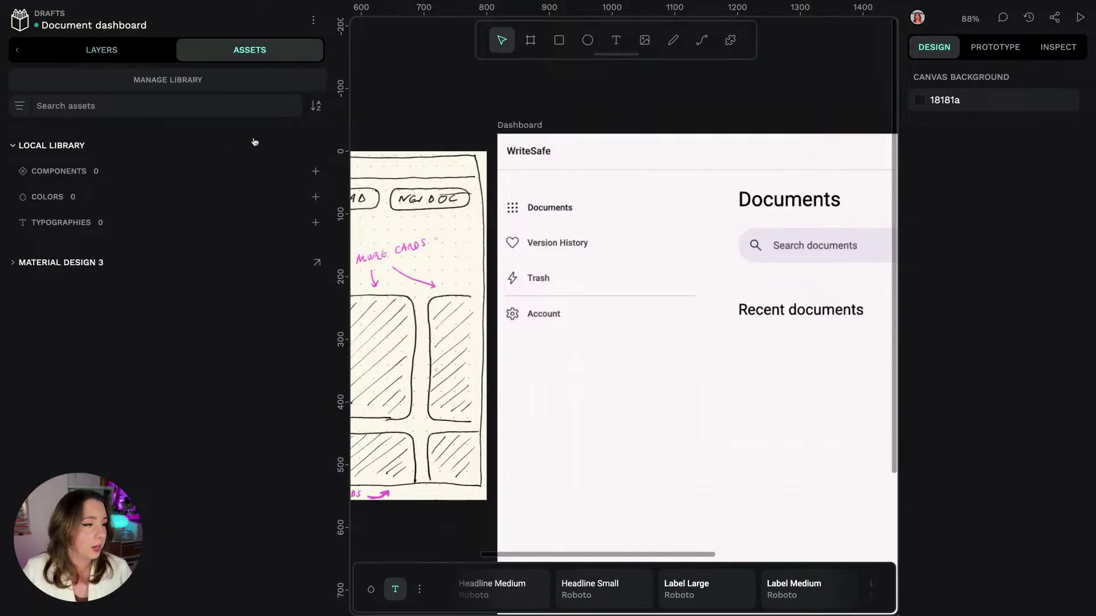
pyautogui.click(49, 266)
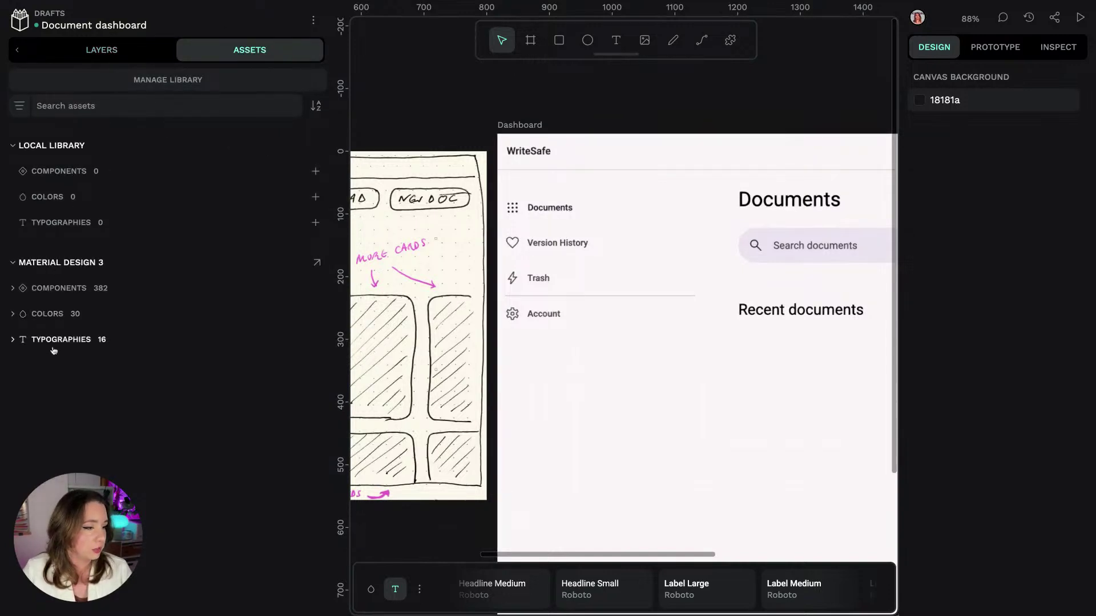
pyautogui.click(90, 287)
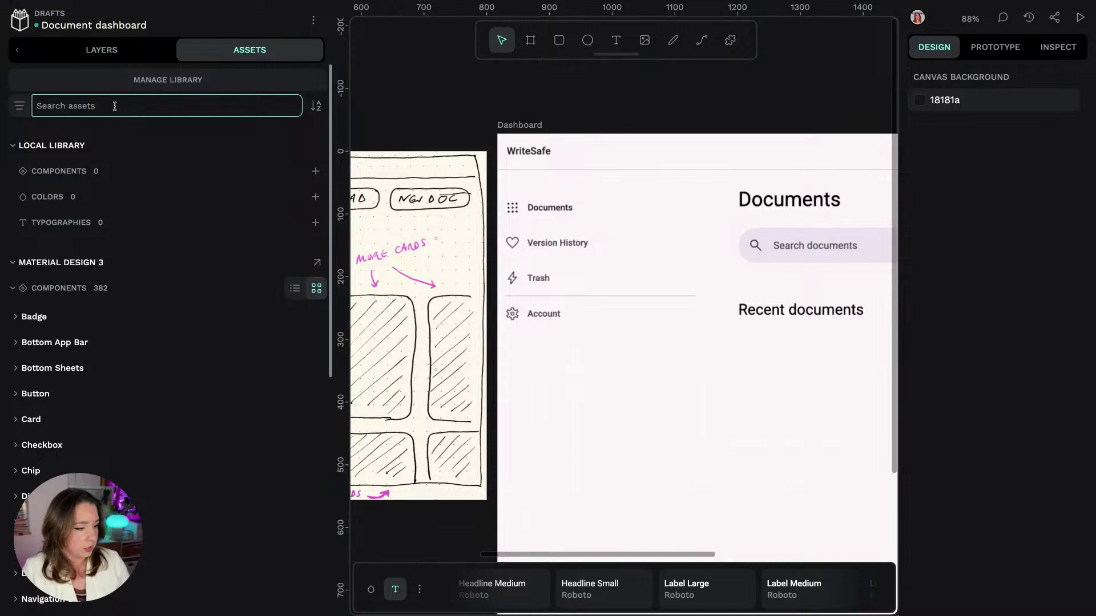
pyautogui.scroll(-3, 208, 435)
pyautogui.scroll(-2, 203, 432)
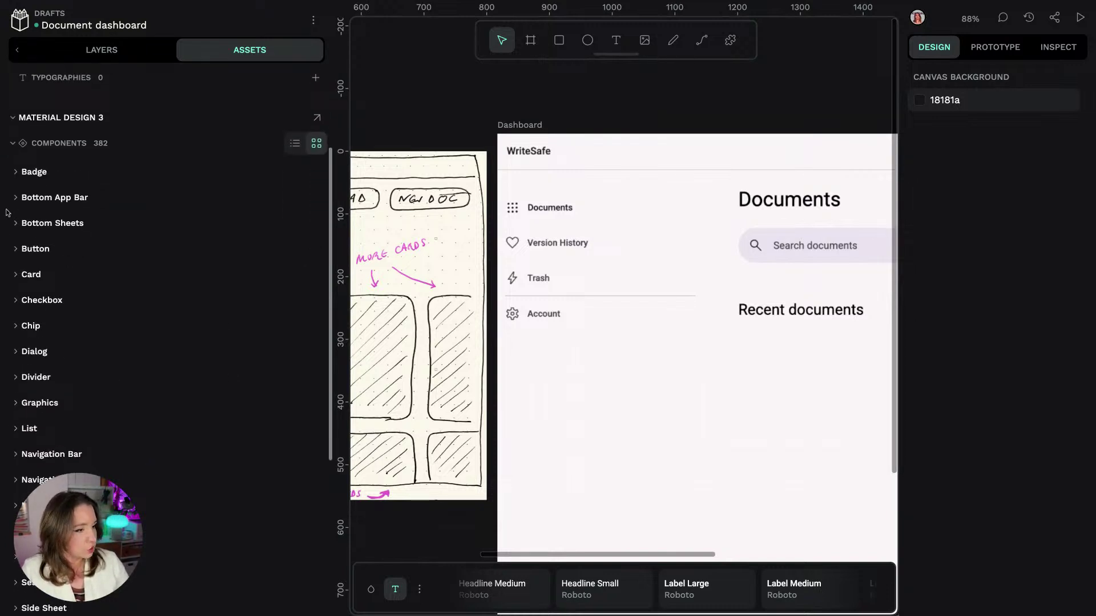
pyautogui.click(26, 405)
pyautogui.scroll(-2, 113, 353)
pyautogui.click(40, 373)
pyautogui.scroll(-2, 109, 343)
pyautogui.click(108, 338)
pyautogui.scroll(-1, 171, 354)
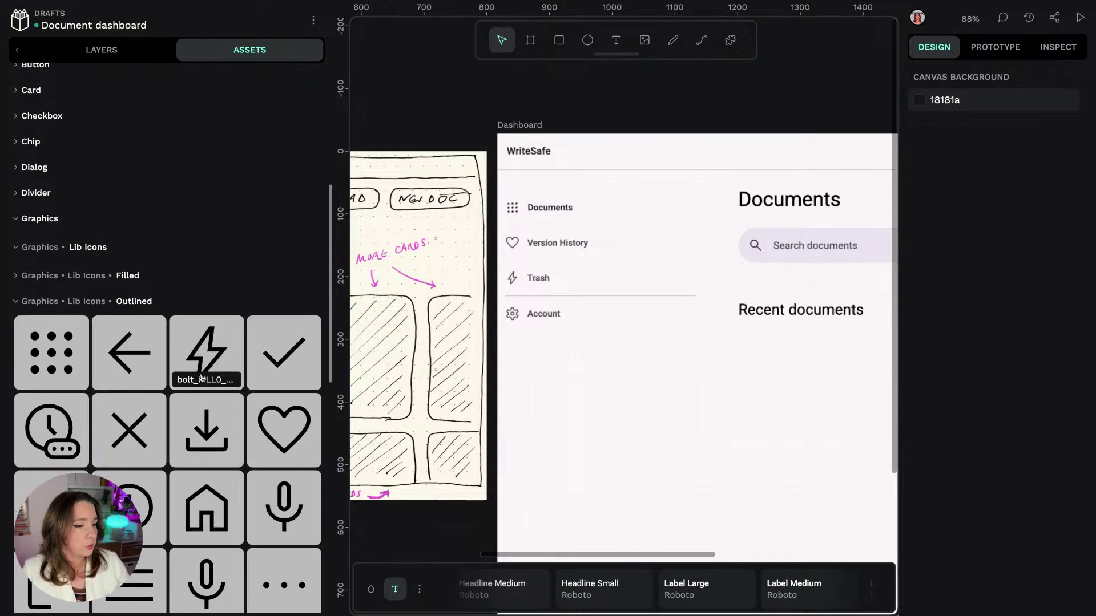
pyautogui.scroll(-8, 201, 378)
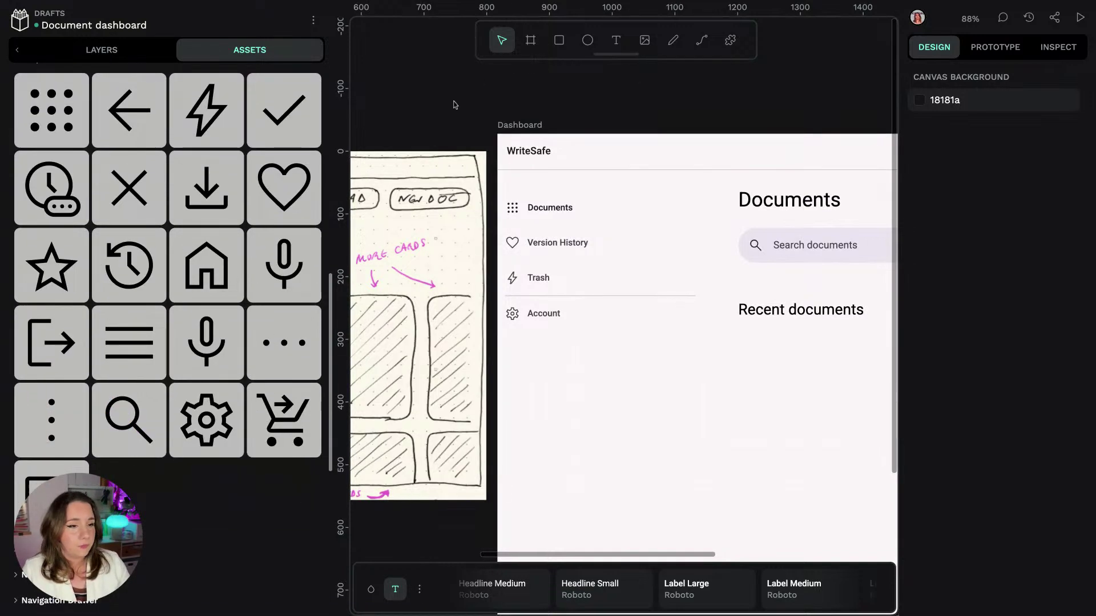
pyautogui.scroll(15, 197, 234)
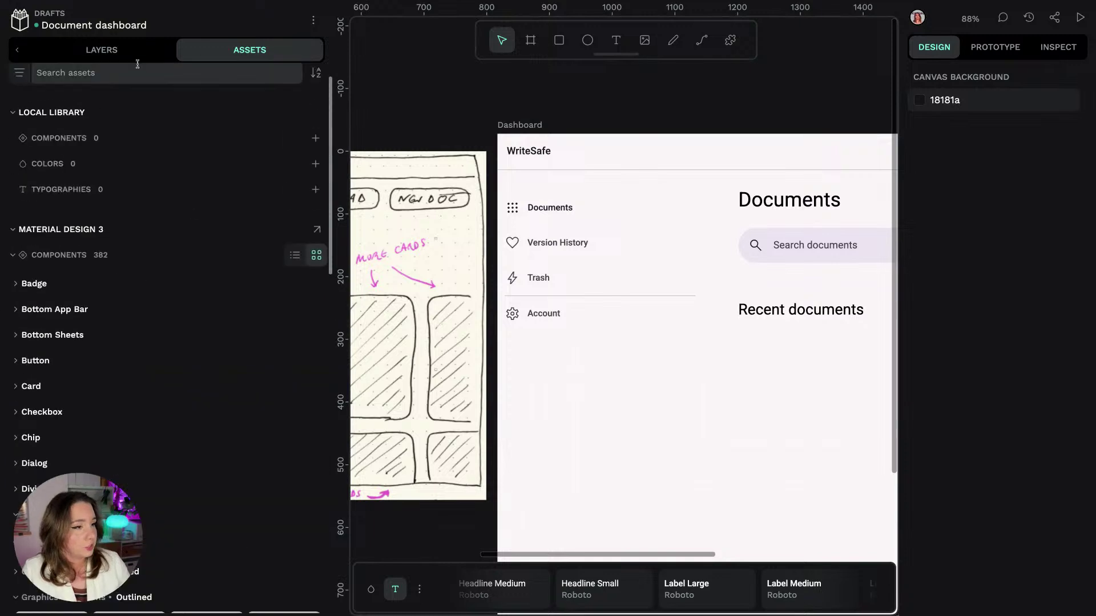
# Step: Collapse the Material Design 3 assets and add the Material Design Light icons shared library to the file
pyautogui.click(101, 50)
pyautogui.click(265, 51)
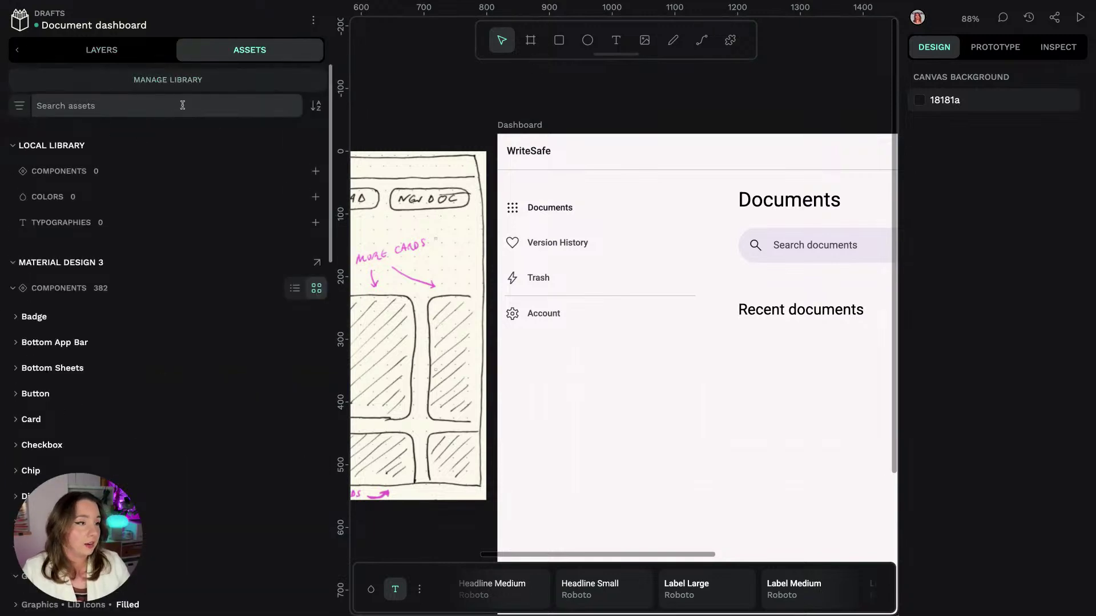
pyautogui.click(14, 263)
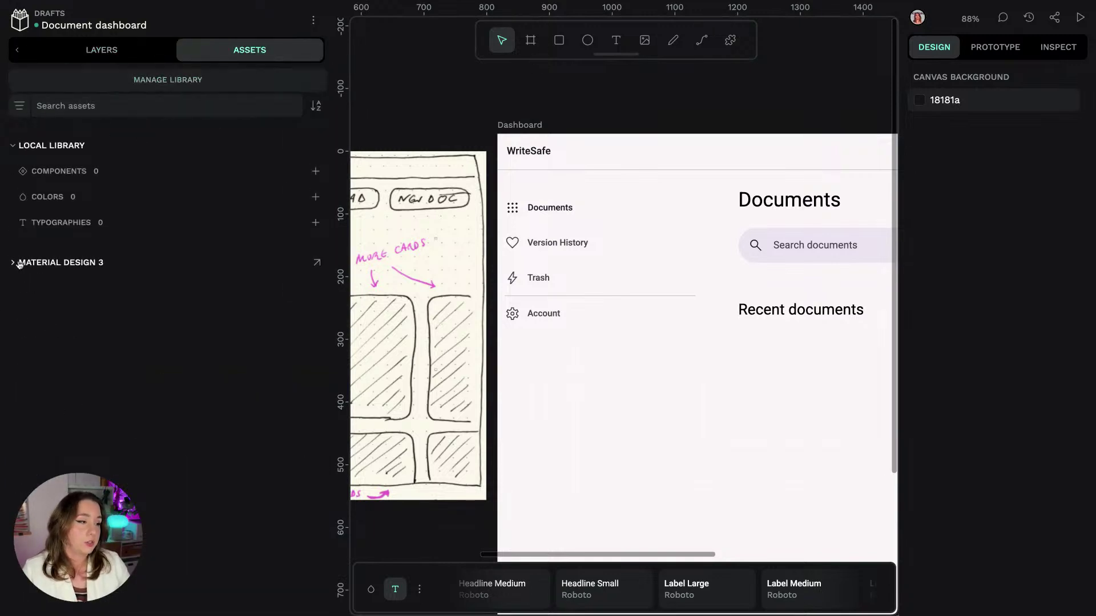
pyautogui.click(185, 85)
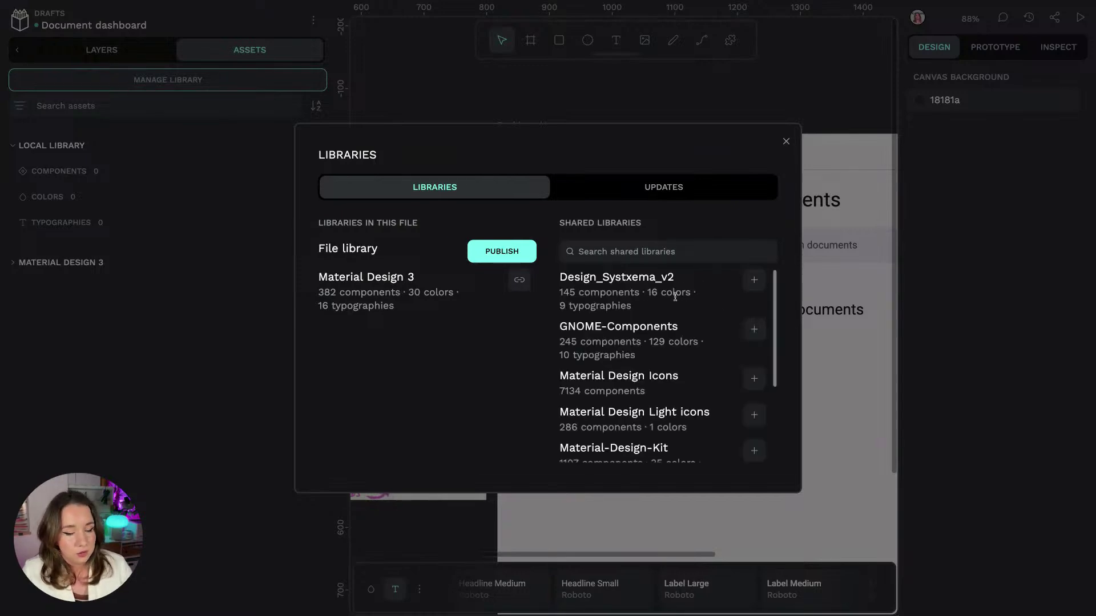
pyautogui.scroll(-1, 661, 371)
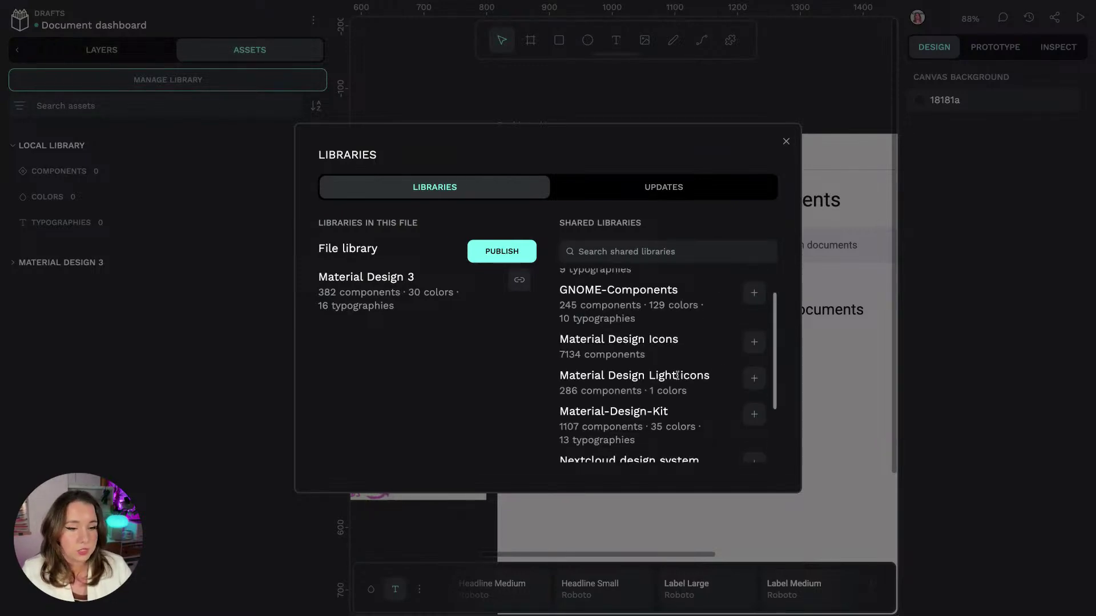
pyautogui.scroll(-1, 684, 387)
pyautogui.click(754, 363)
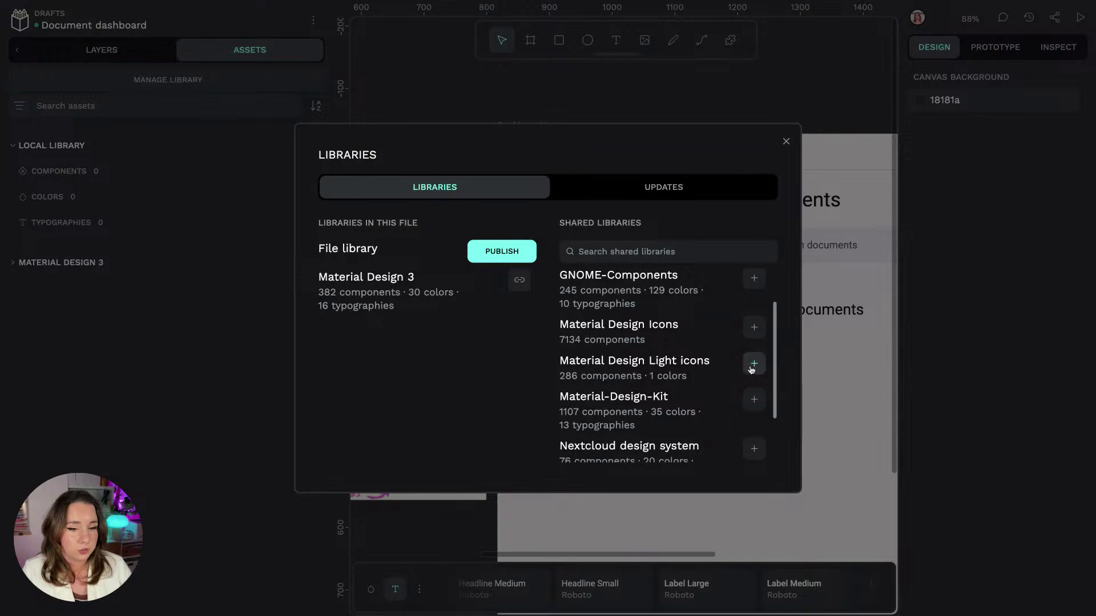
# Step: Browse the Light icons components in the Material Design Light icons library
pyautogui.click(786, 141)
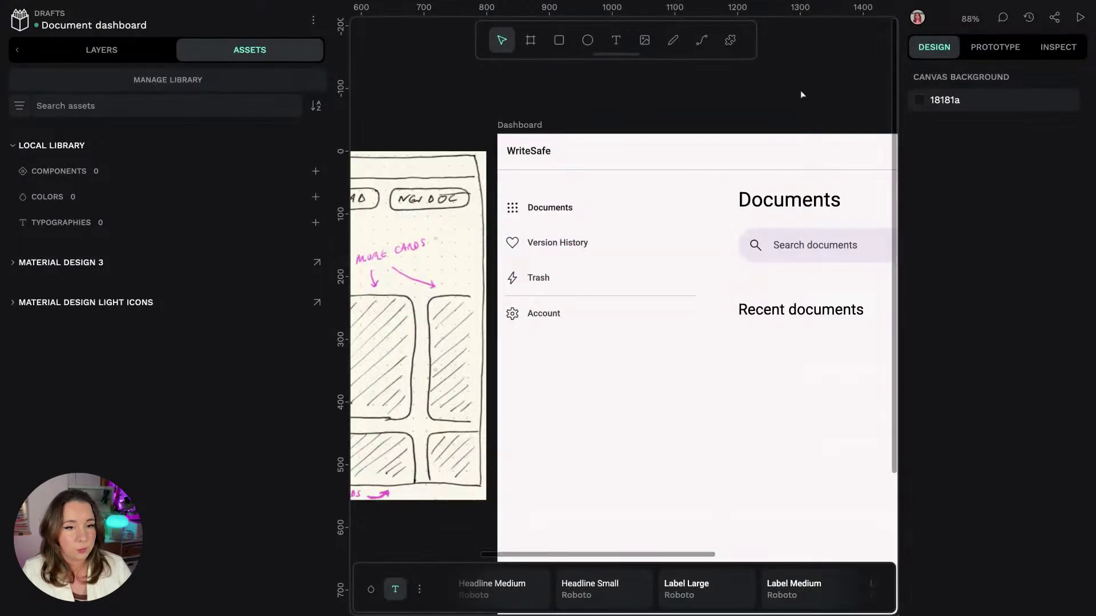
pyautogui.click(90, 307)
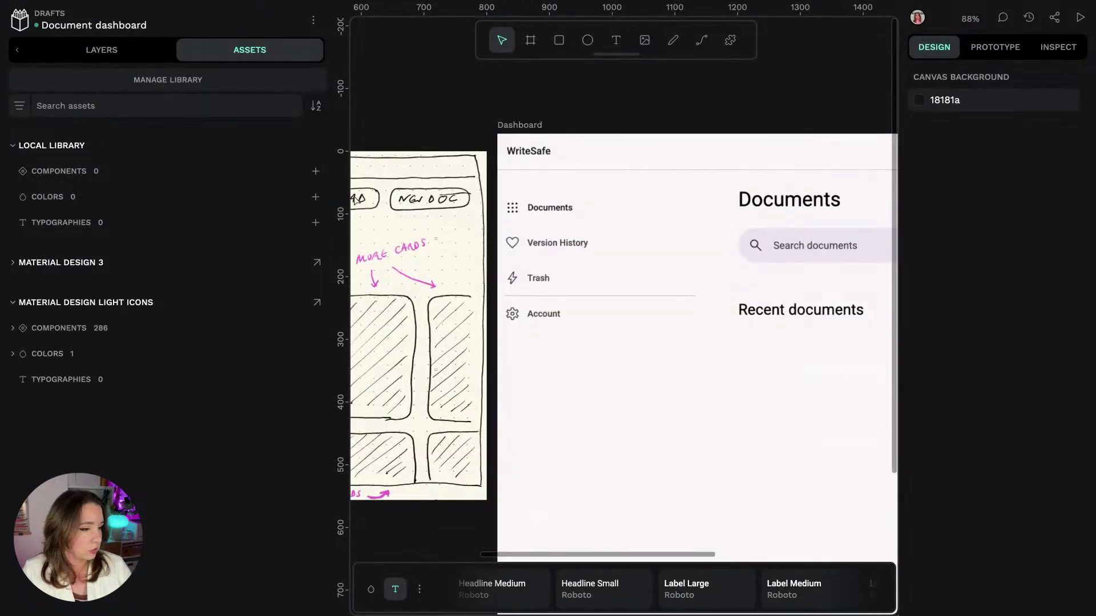
pyautogui.click(81, 334)
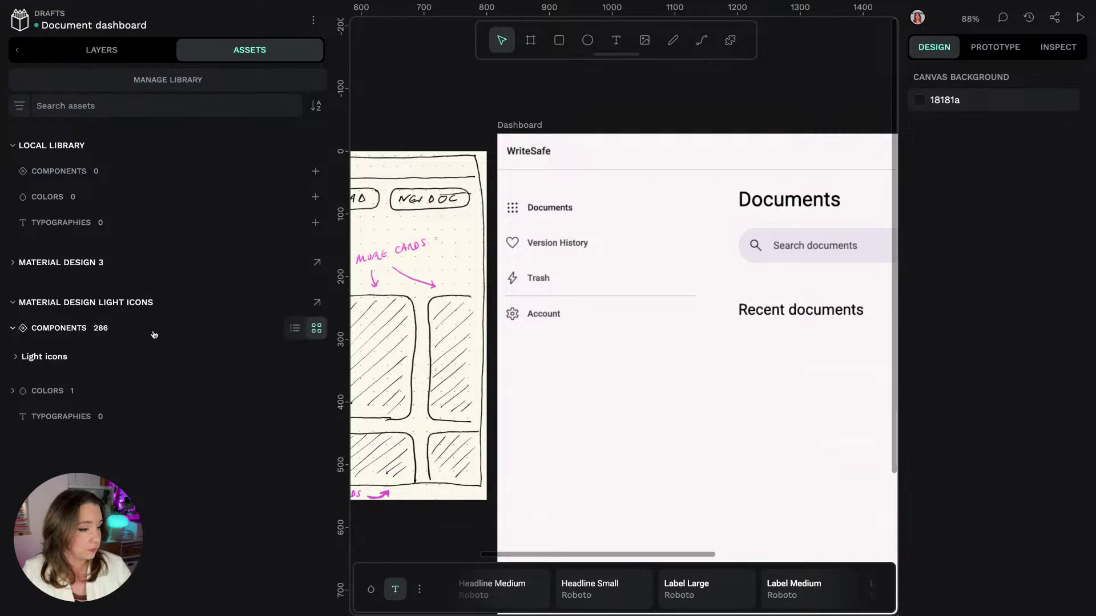
pyautogui.click(43, 359)
pyautogui.scroll(-1, 42, 334)
pyautogui.scroll(-2, 239, 301)
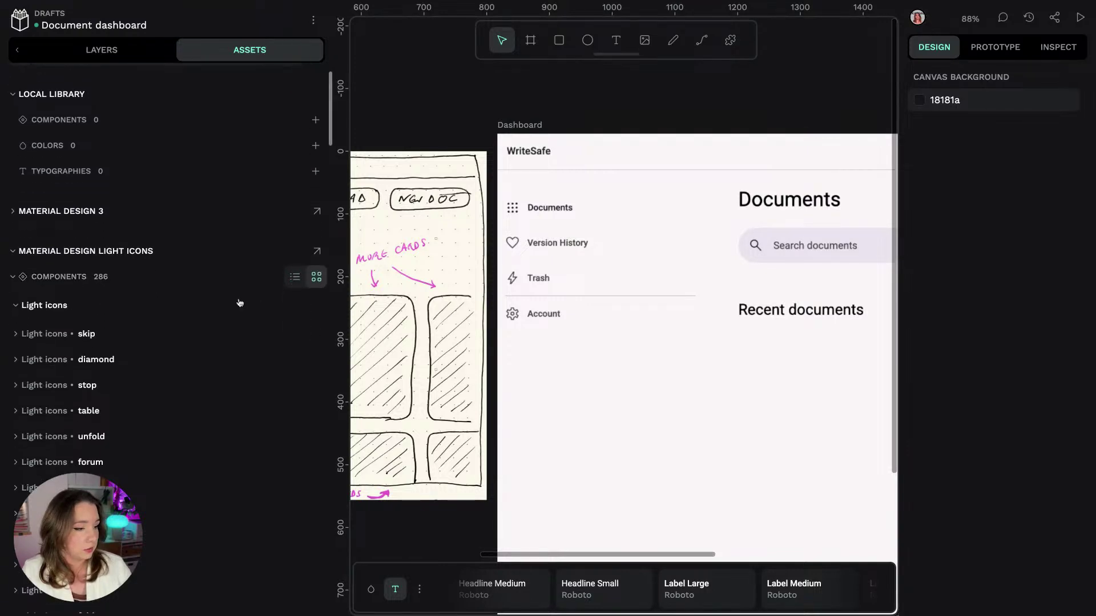
pyautogui.scroll(-1, 130, 308)
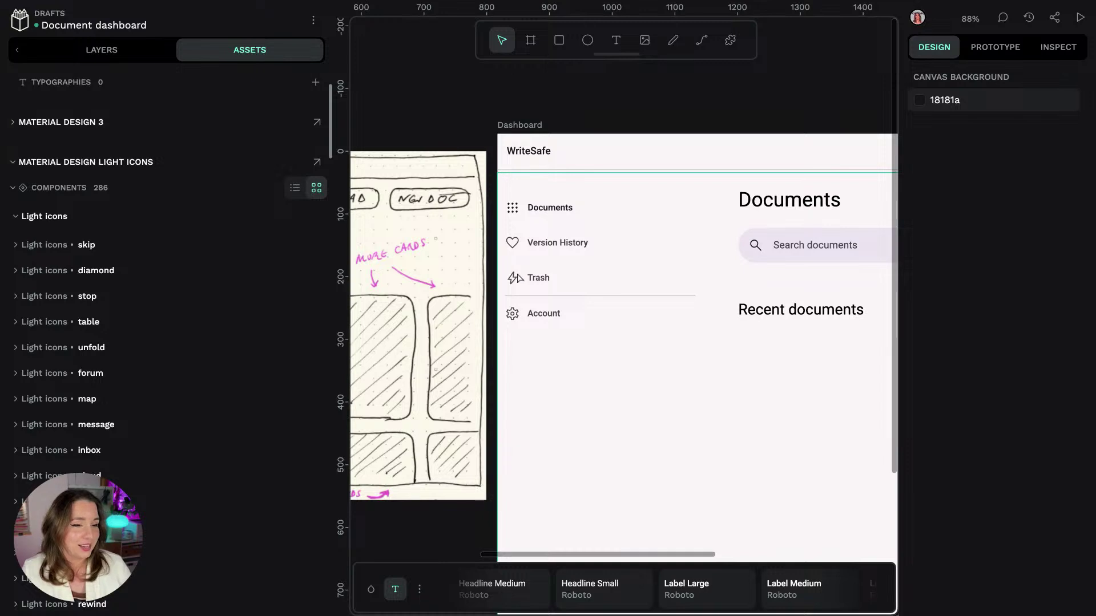
# Step: Select the parent group of the heart icon beside Version History and check the libraries connected to the file
pyautogui.click(517, 244)
pyautogui.click(102, 50)
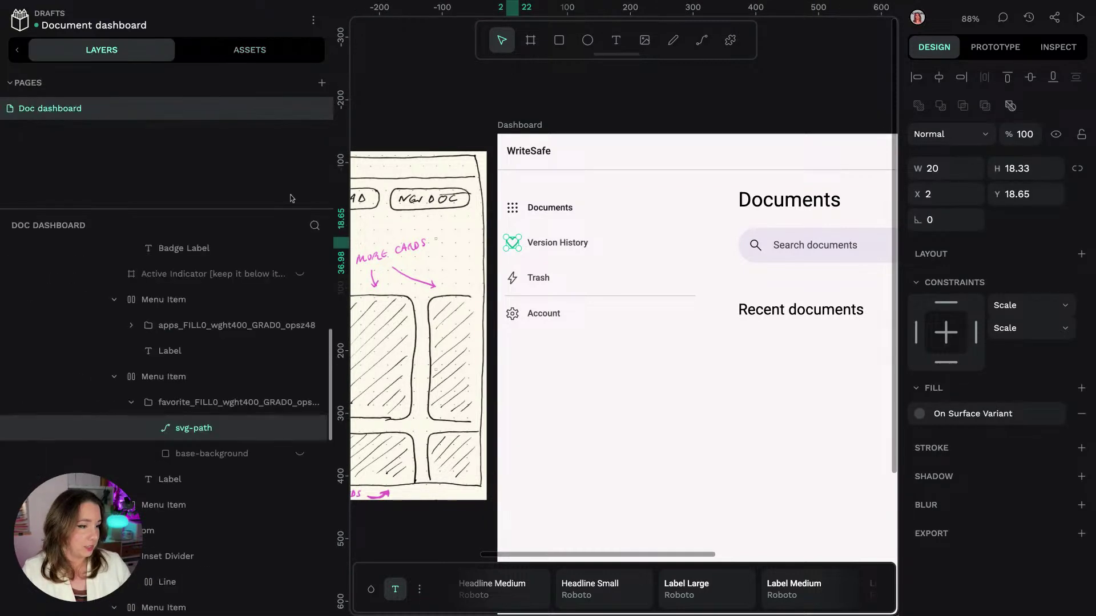
pyautogui.click(241, 410)
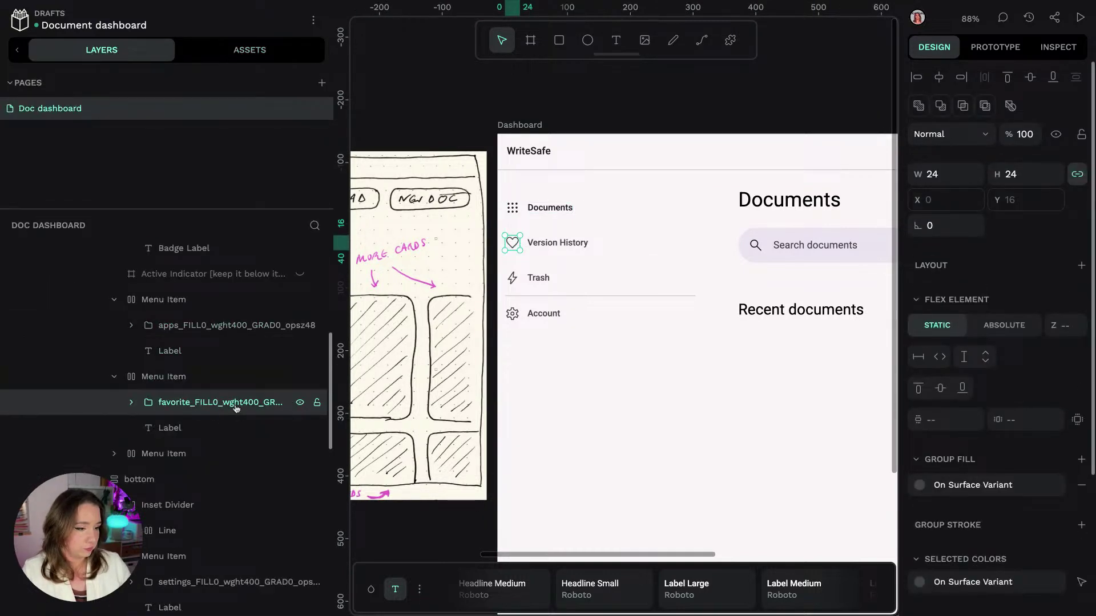
pyautogui.click(240, 53)
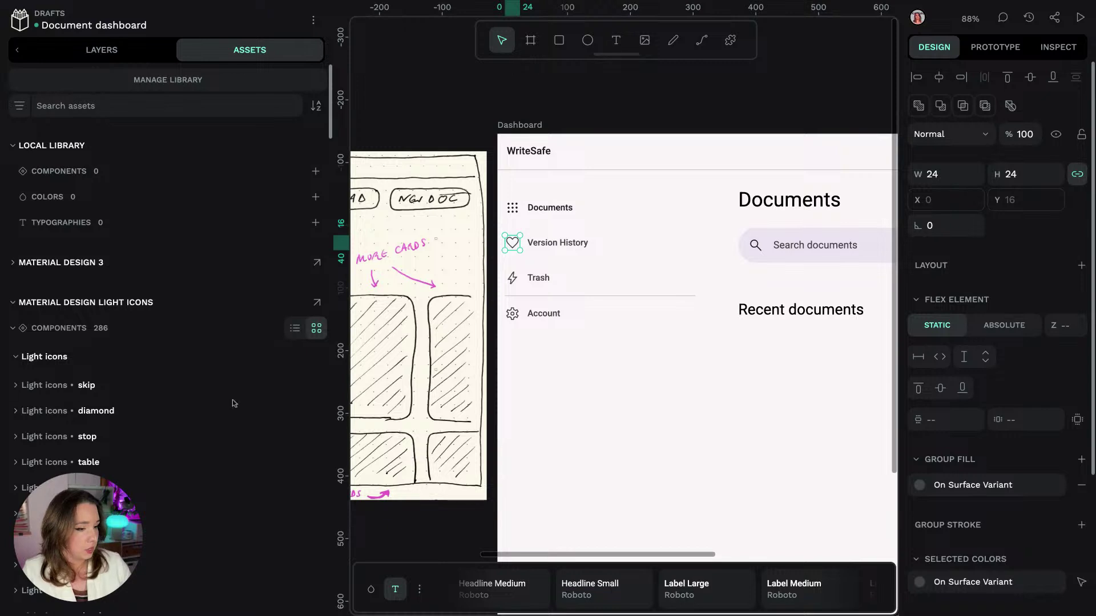
pyautogui.click(122, 84)
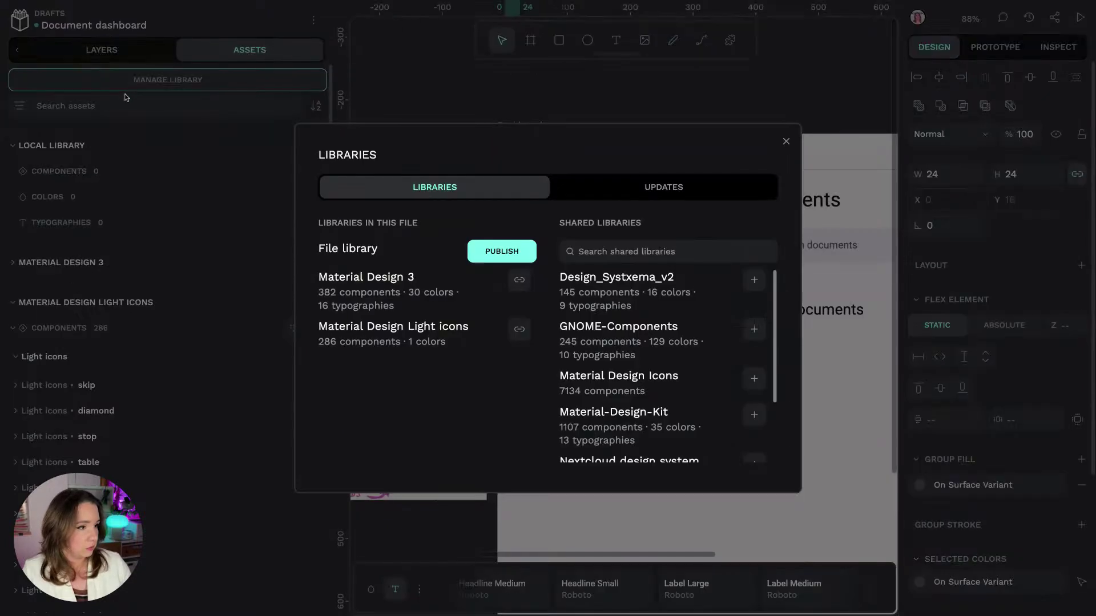
pyautogui.click(786, 141)
# Step: Search the assets for "hist" and place the outlined history icon in the Trash menu item at 24 × 24
pyautogui.click(256, 103)
pyautogui.write('hi')
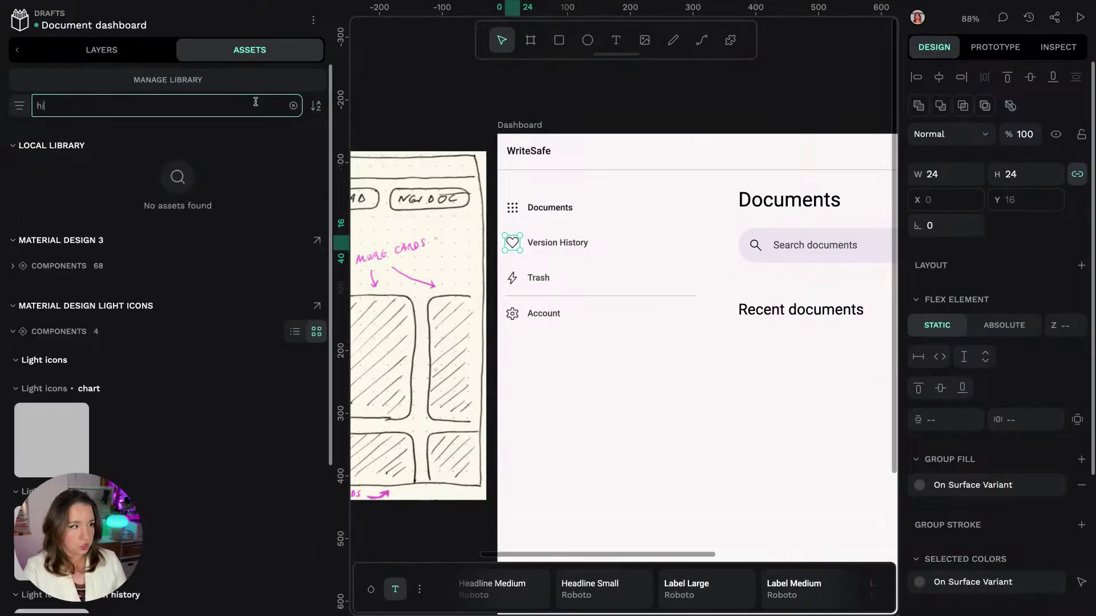
pyautogui.write('st')
pyautogui.moveTo(51, 403); pyautogui.dragTo(638, 303)
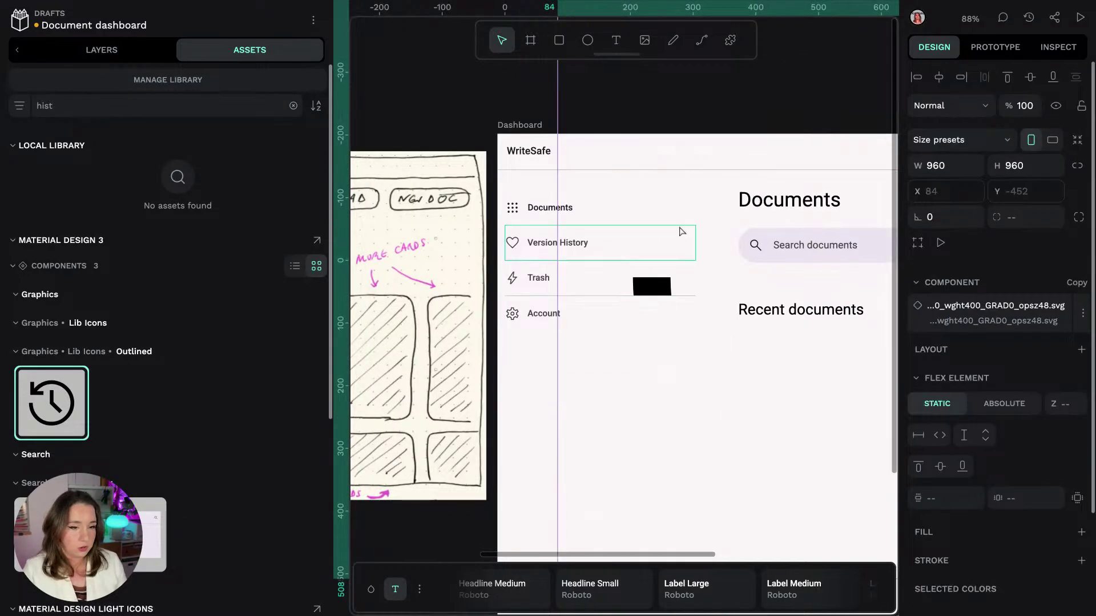
pyautogui.click(101, 50)
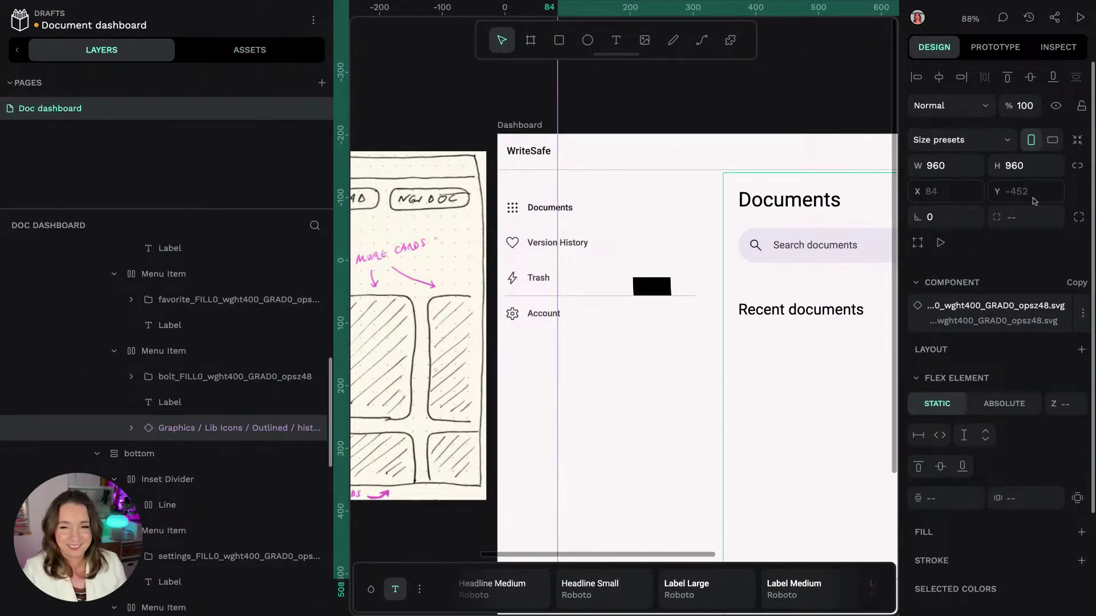
pyautogui.click(939, 171)
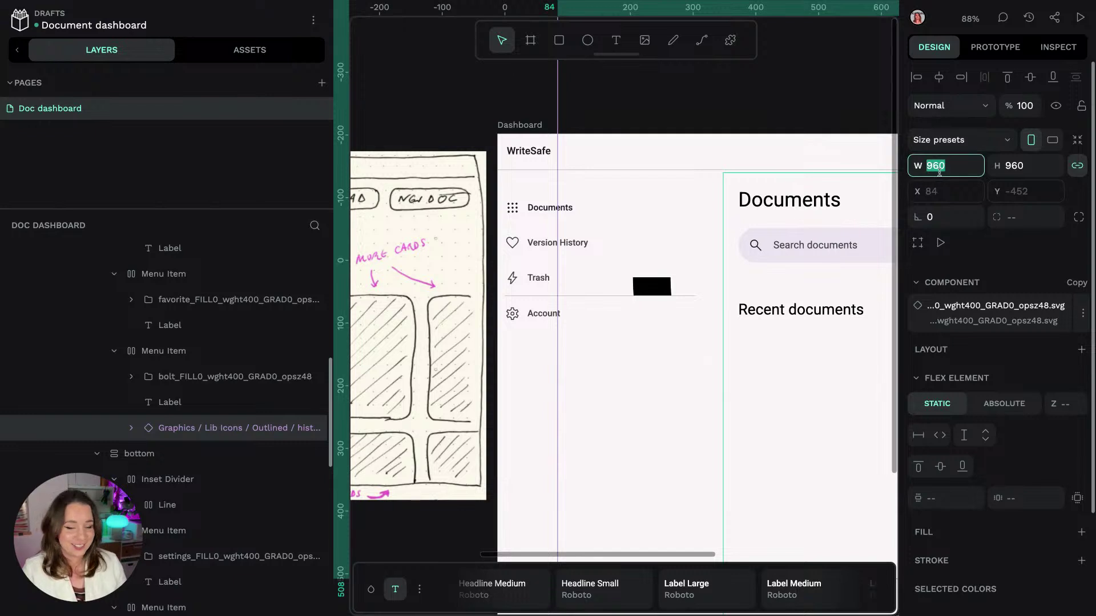
pyautogui.write('24')
pyautogui.press('Return')
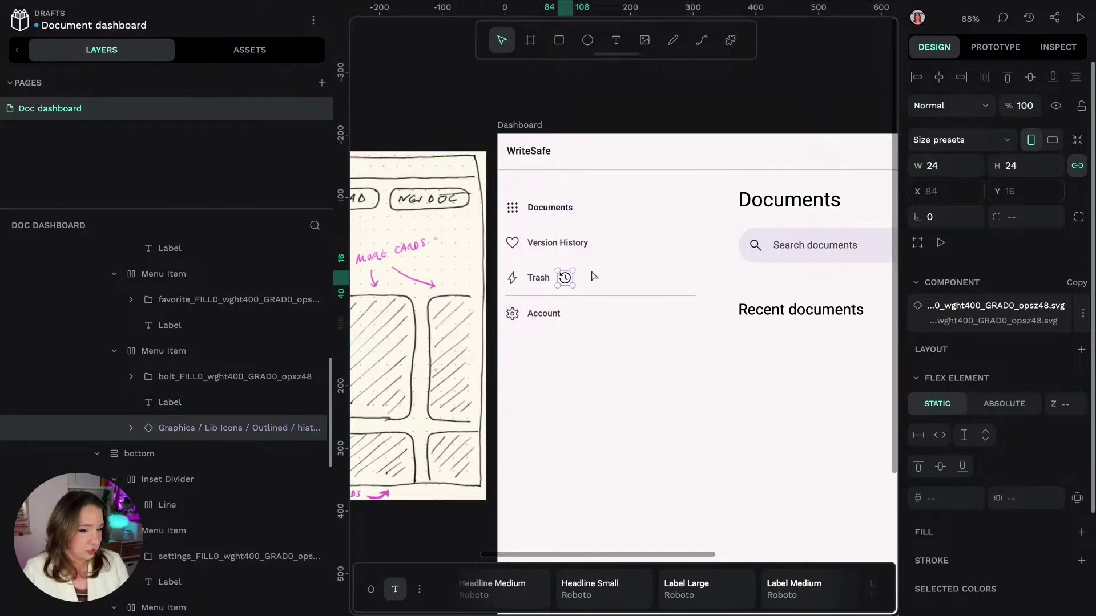
# Step: Move the history icon in front of the Trash label and delete the bolt icon
pyautogui.moveTo(565, 278); pyautogui.dragTo(534, 279)
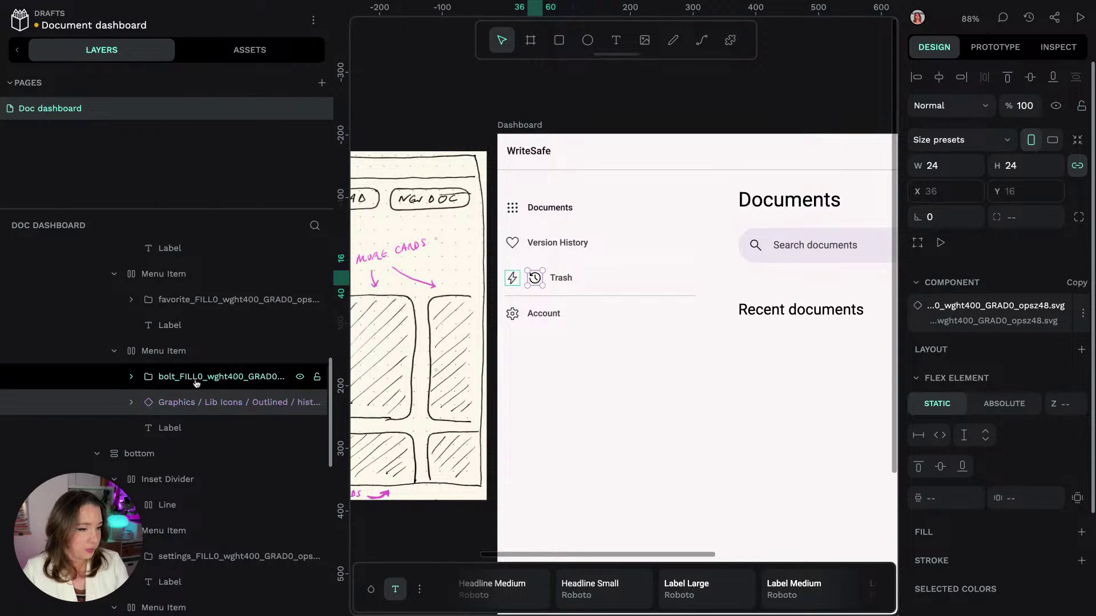
pyautogui.click(274, 377)
pyautogui.press('Delete')
# Step: Take the history icon out of the Trash menu item and place it below the Recent documents heading at 24 × 24
pyautogui.doubleClick(521, 282)
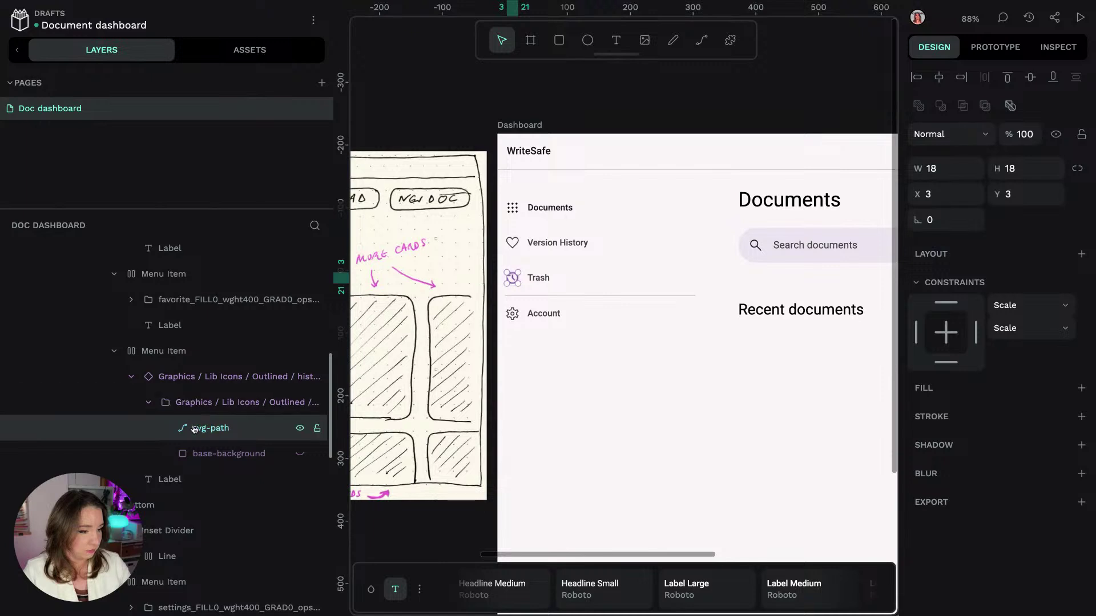
pyautogui.click(228, 406)
pyautogui.click(207, 386)
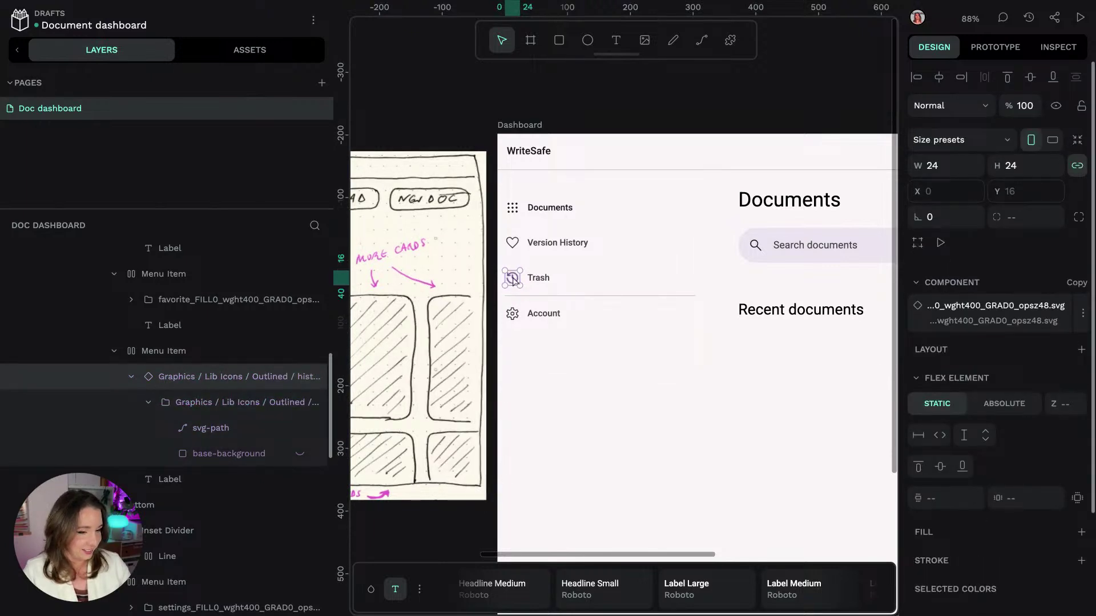
pyautogui.moveTo(510, 281); pyautogui.dragTo(565, 279)
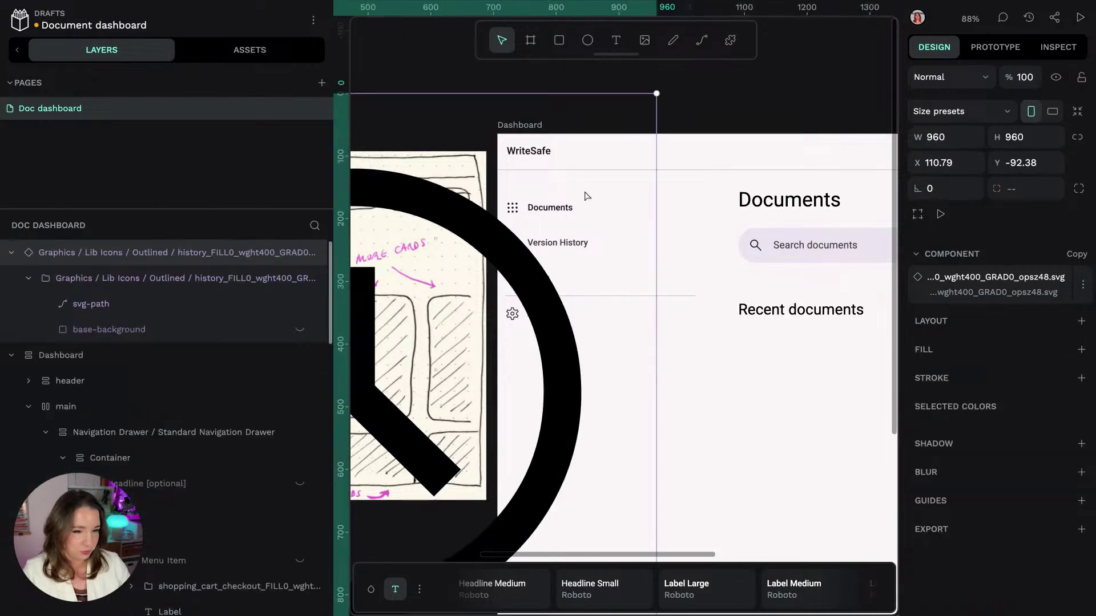
pyautogui.moveTo(529, 283); pyautogui.dragTo(879, 491)
pyautogui.click(1043, 166)
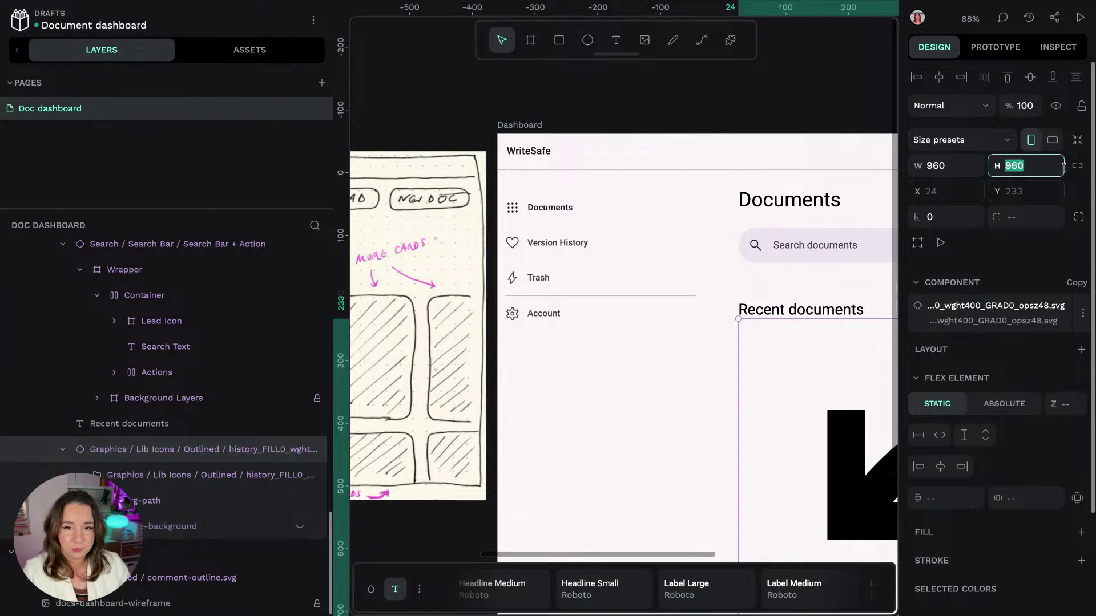
pyautogui.write('1')
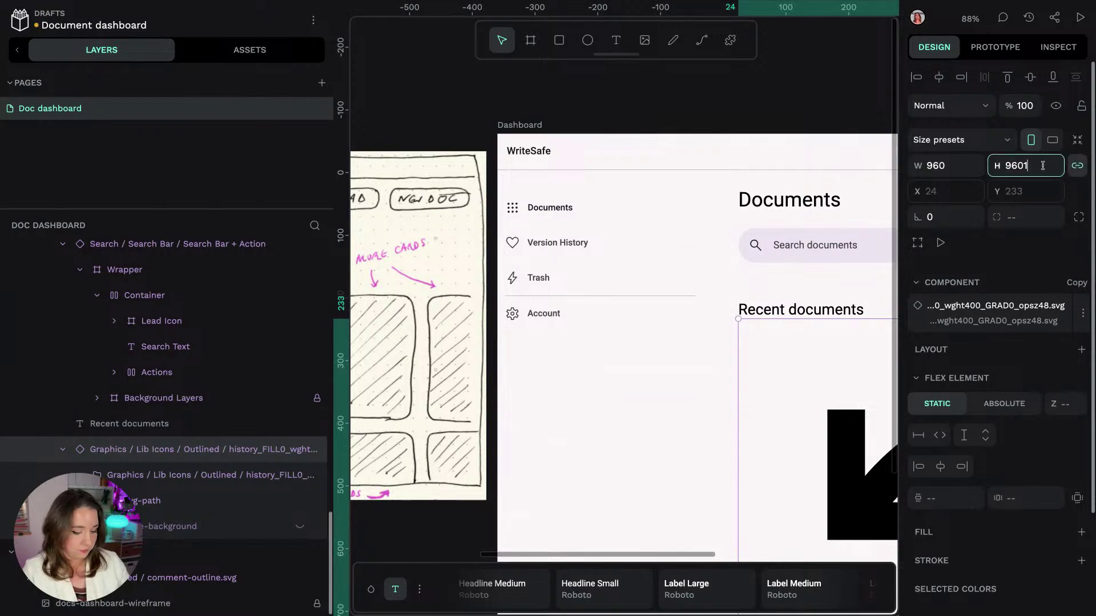
pyautogui.write('24')
pyautogui.press('Return')
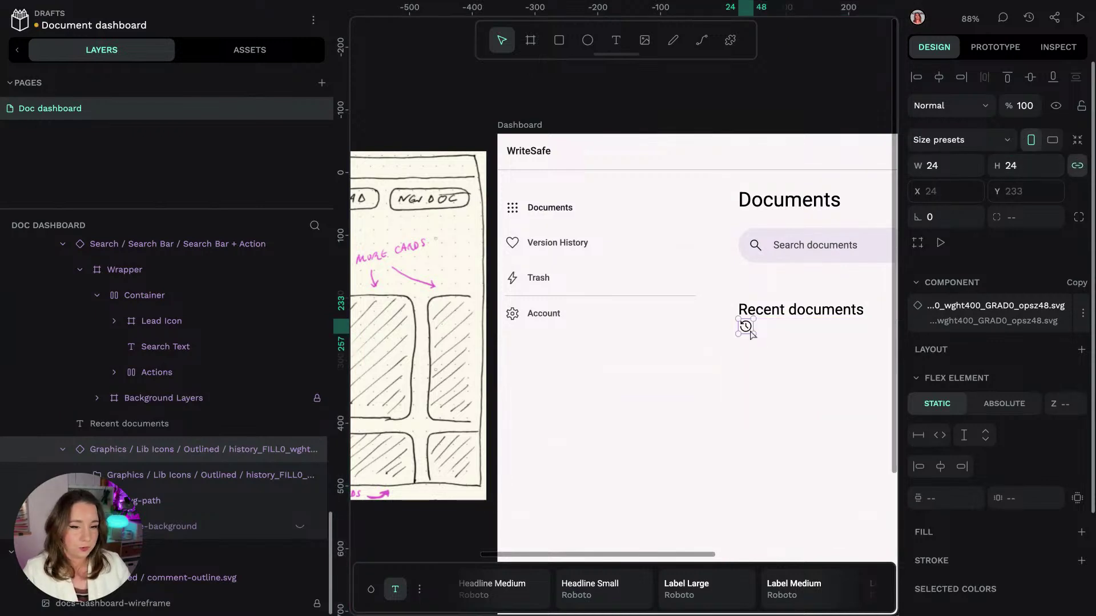
# Step: Move the history icon in front of the Version History label and remove that menu item's heart icon
pyautogui.hotkey('ctrl', 'z')
pyautogui.hotkey('ctrl', 'z')
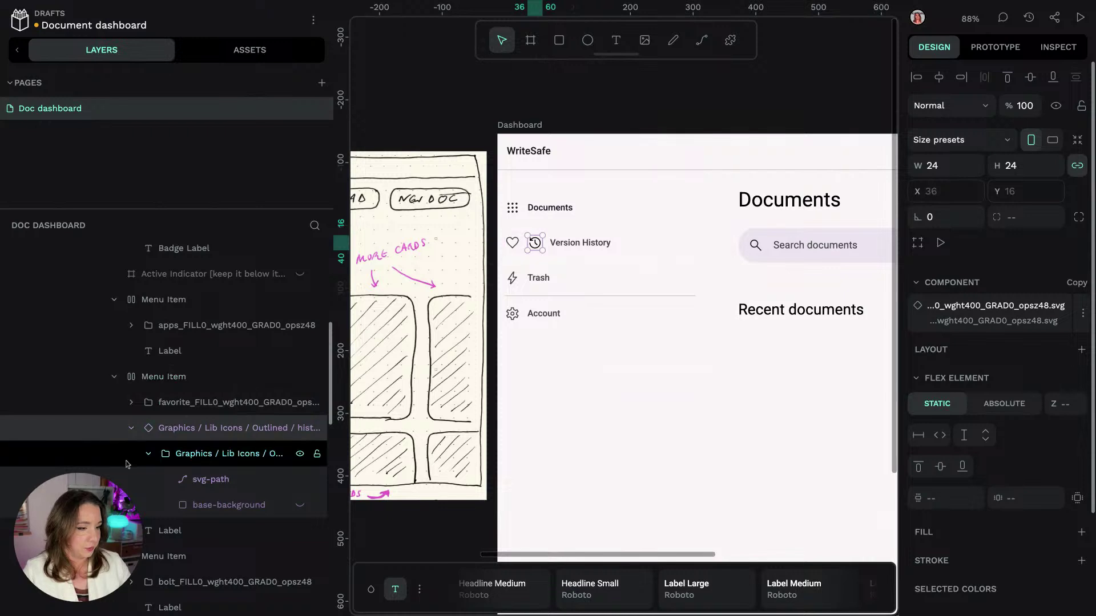
pyautogui.click(126, 428)
pyautogui.hotkey('ctrl', 'z')
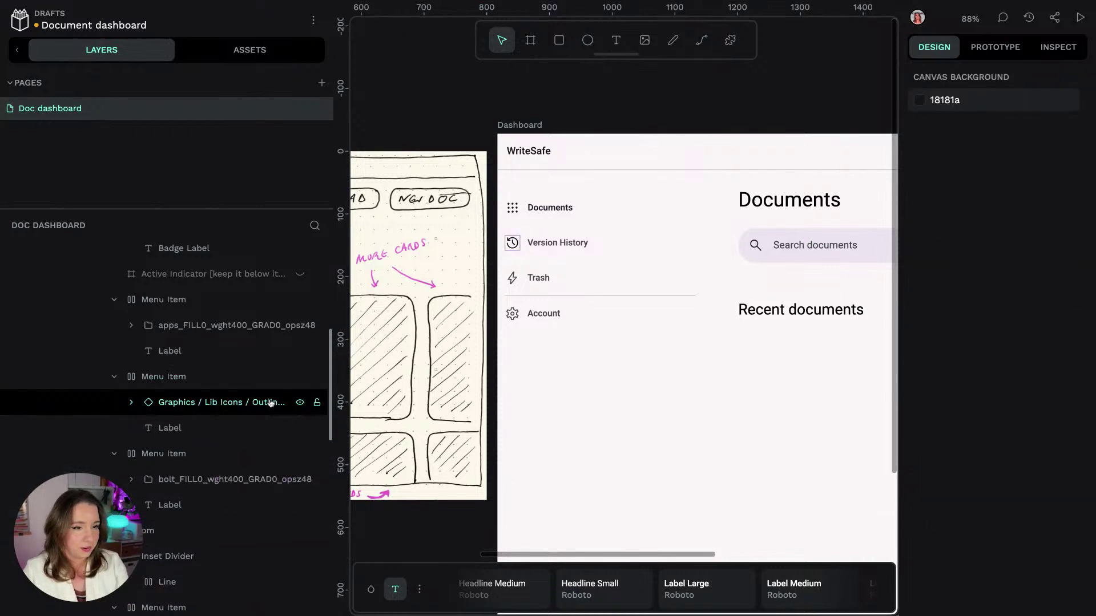
pyautogui.click(232, 396)
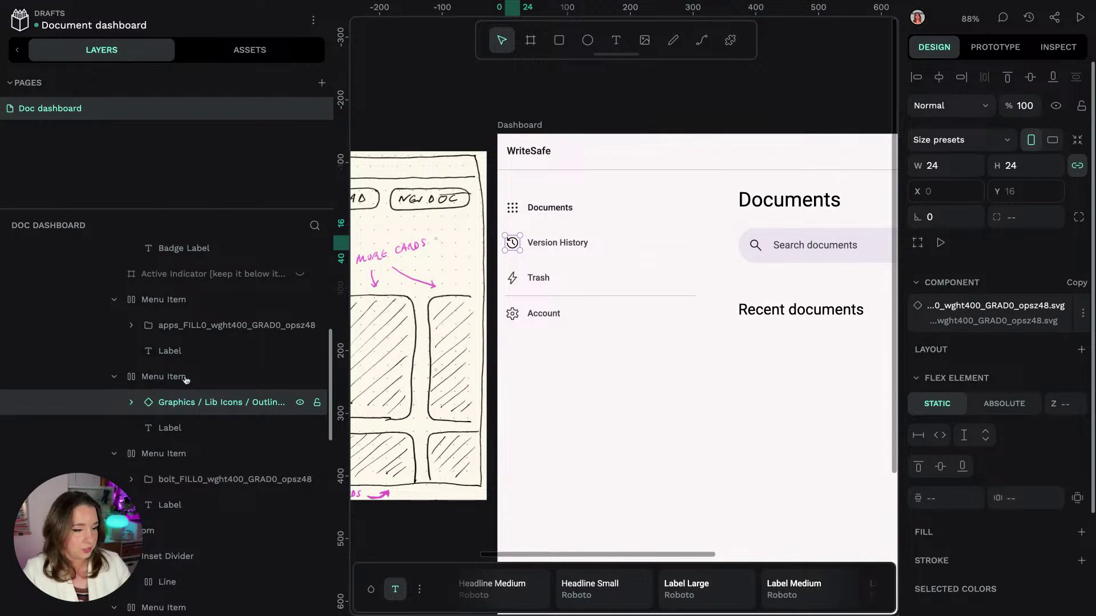
# Step: Apply the On Surface color from the Material Design 3 palette to the Version History icon
pyautogui.click(249, 50)
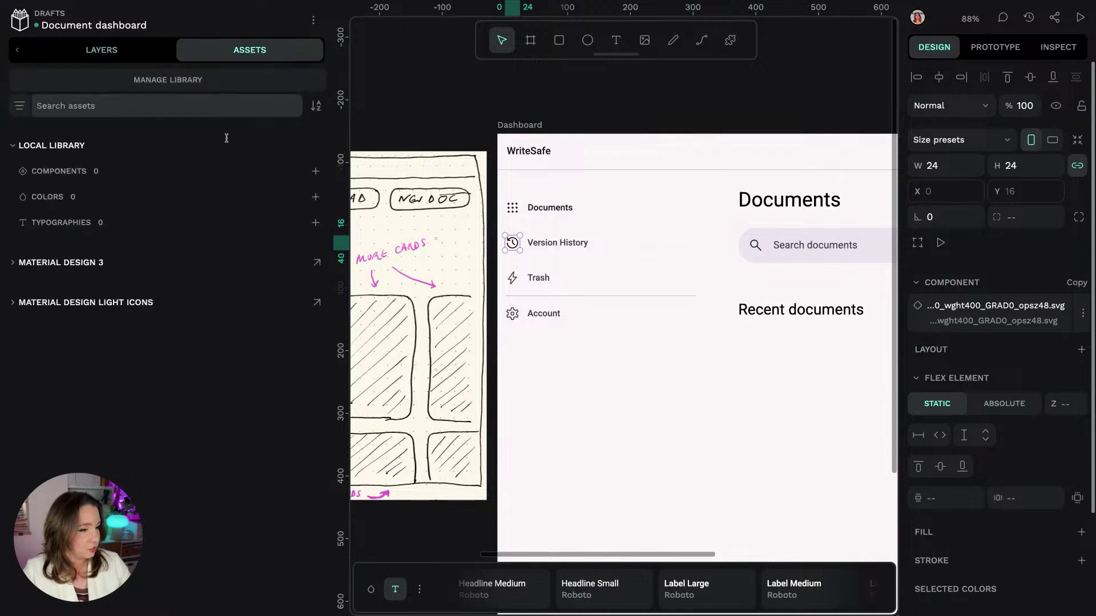
pyautogui.click(99, 263)
pyautogui.click(98, 267)
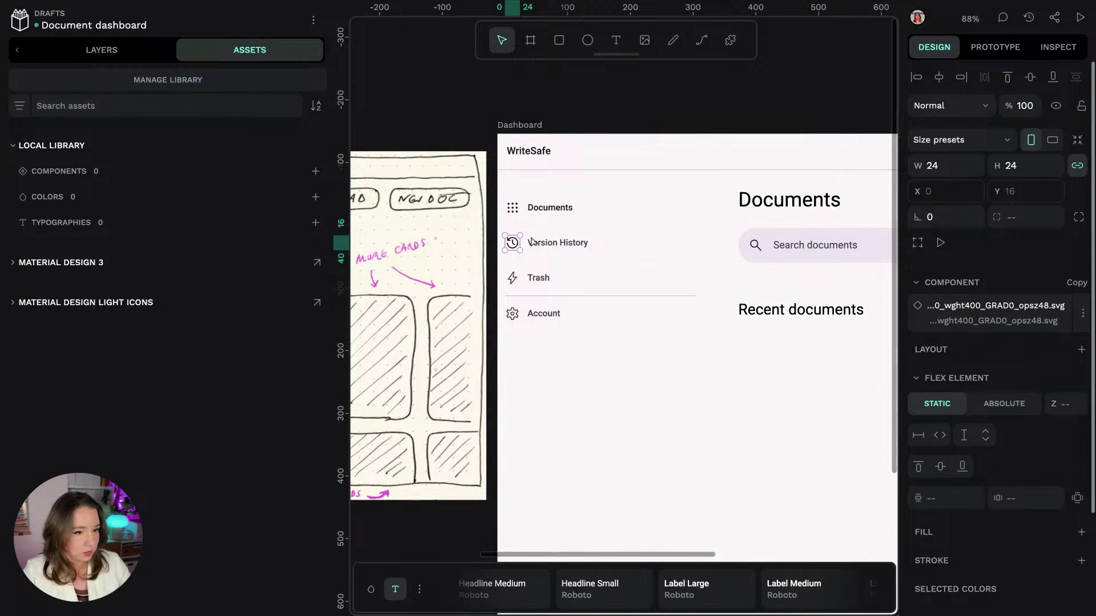
pyautogui.hotkey('alt', 'p')
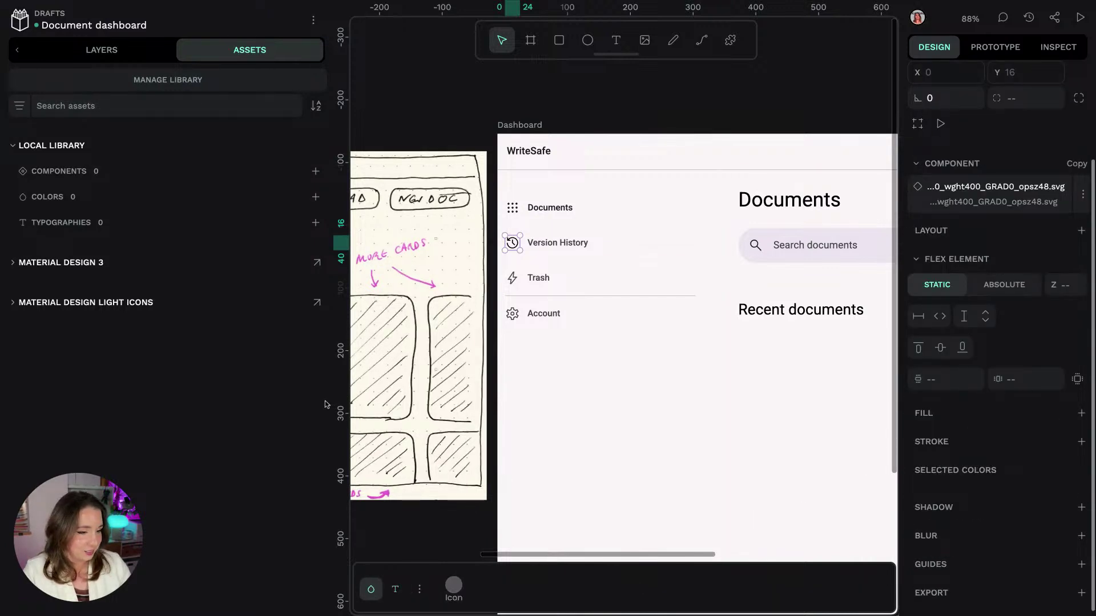
pyautogui.click(419, 589)
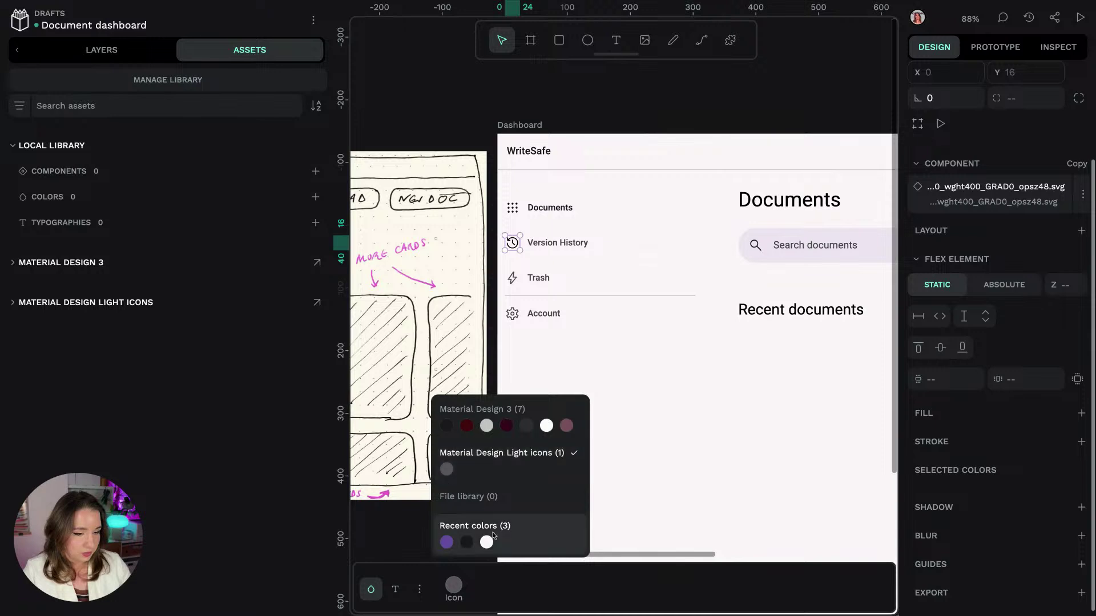
pyautogui.click(507, 425)
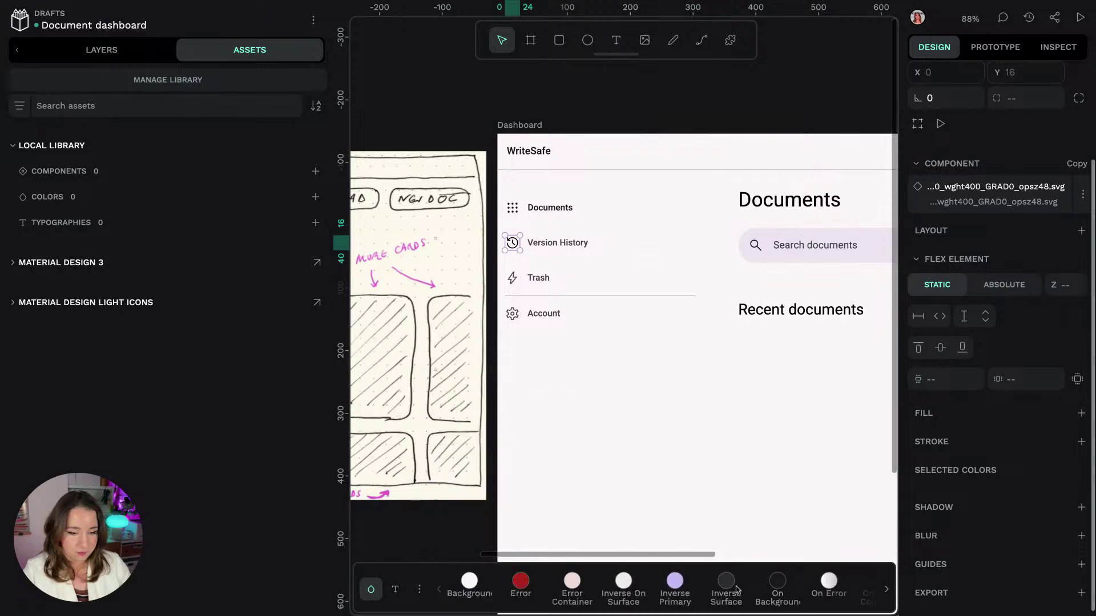
pyautogui.scroll(-4, 736, 590)
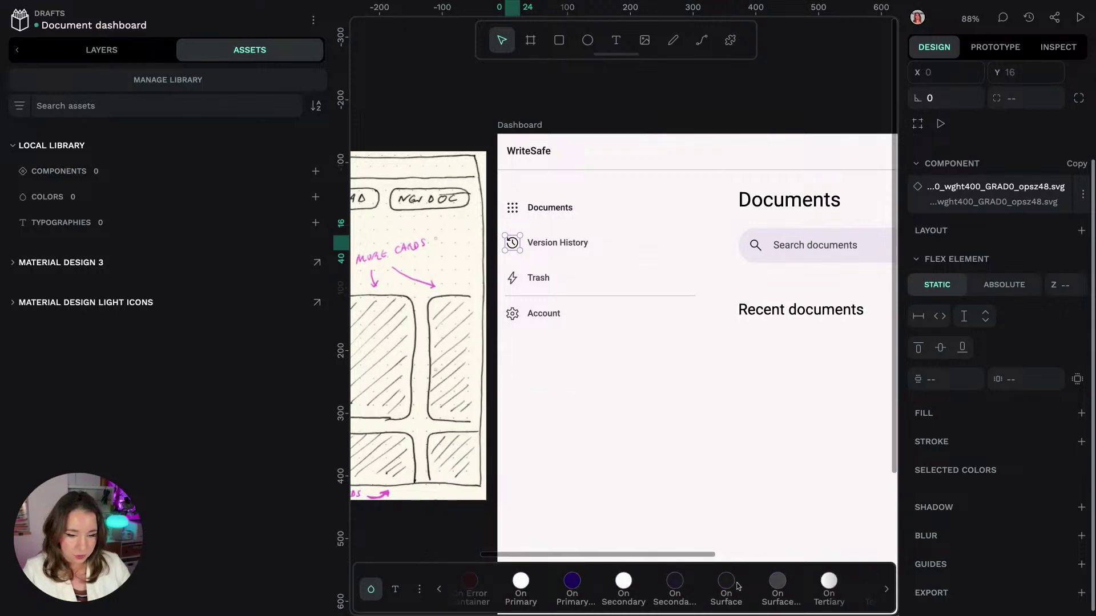
pyautogui.click(726, 582)
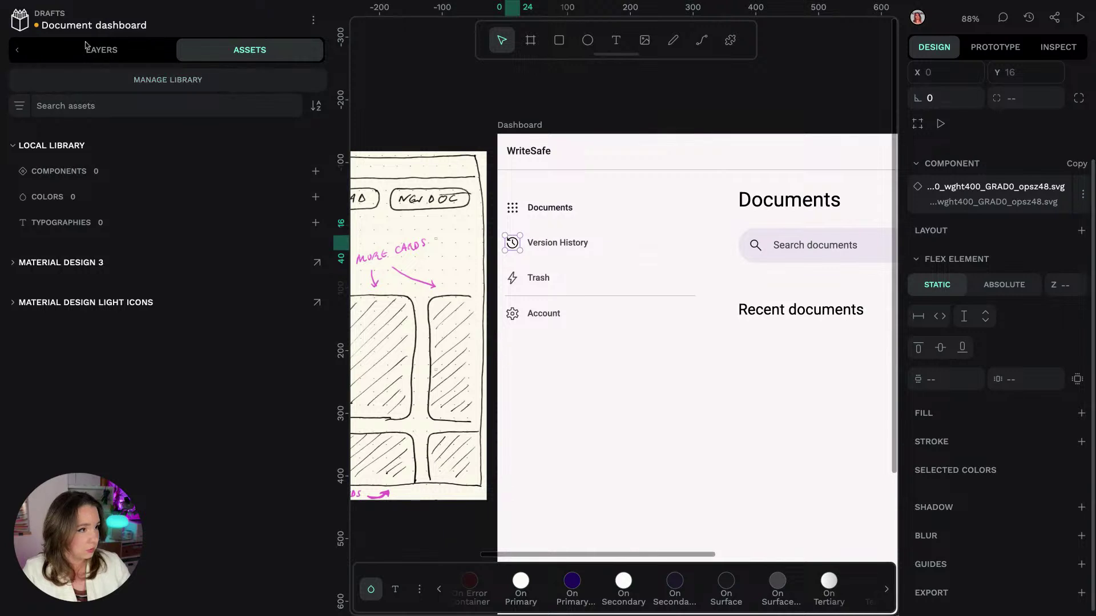
# Step: Apply the Secondary color from the Material Design 3 palette to the fill of the Version History icon's svg-path
pyautogui.click(151, 50)
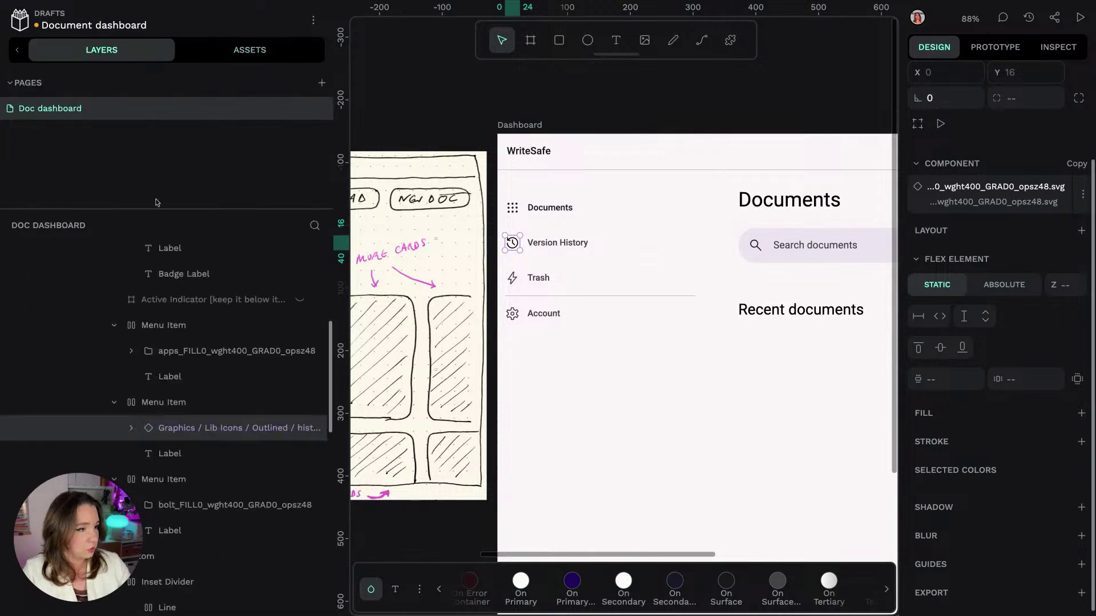
pyautogui.click(132, 428)
pyautogui.click(183, 479)
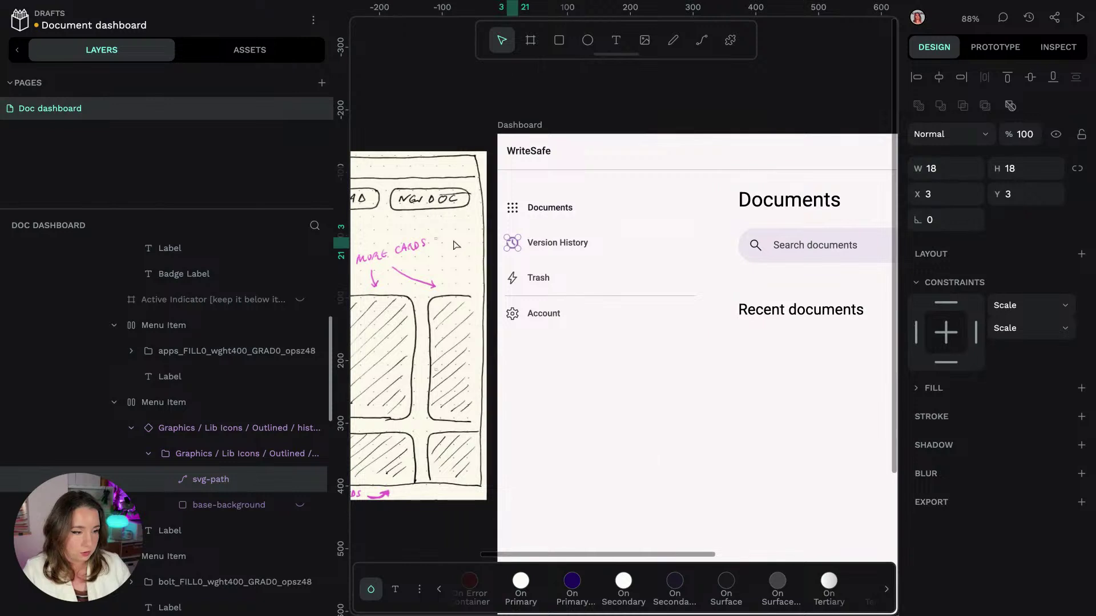
pyautogui.click(467, 68)
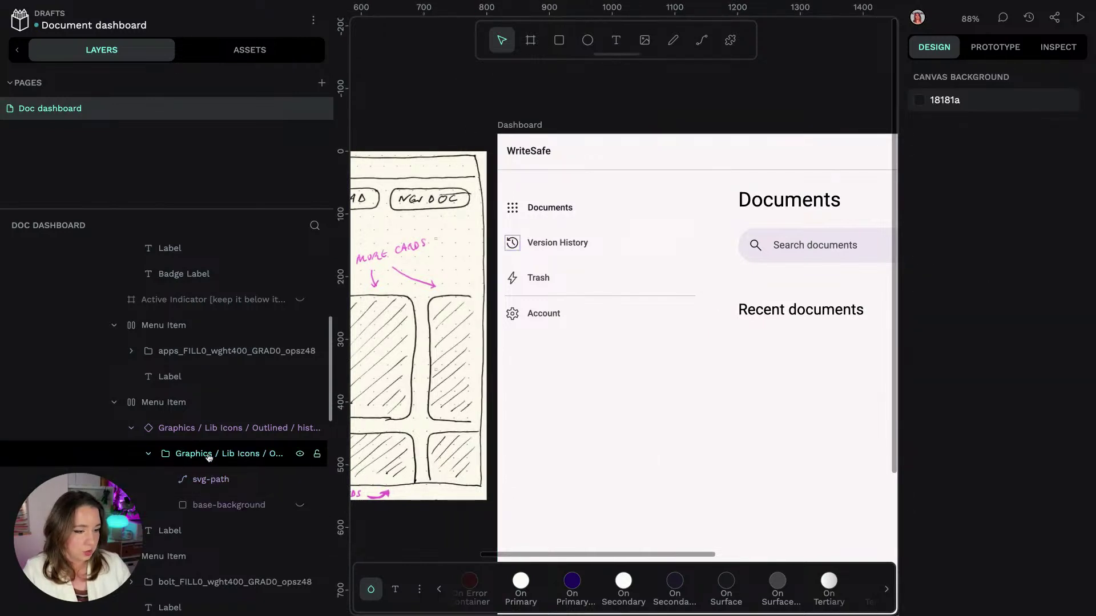
pyautogui.click(203, 480)
pyautogui.scroll(-1, 718, 598)
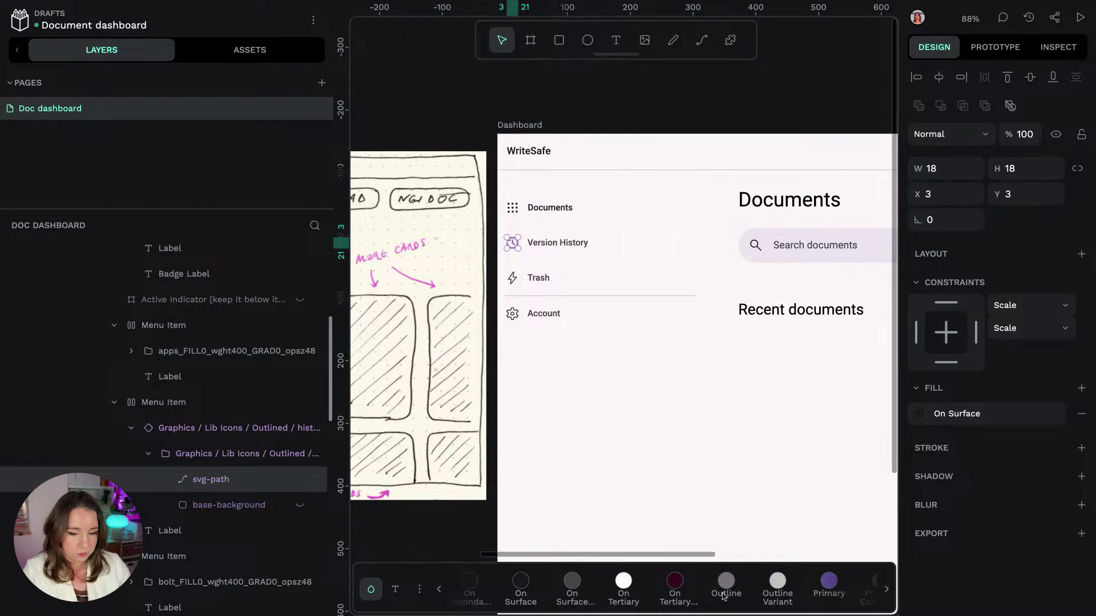
pyautogui.scroll(-4, 722, 597)
pyautogui.scroll(2, 722, 596)
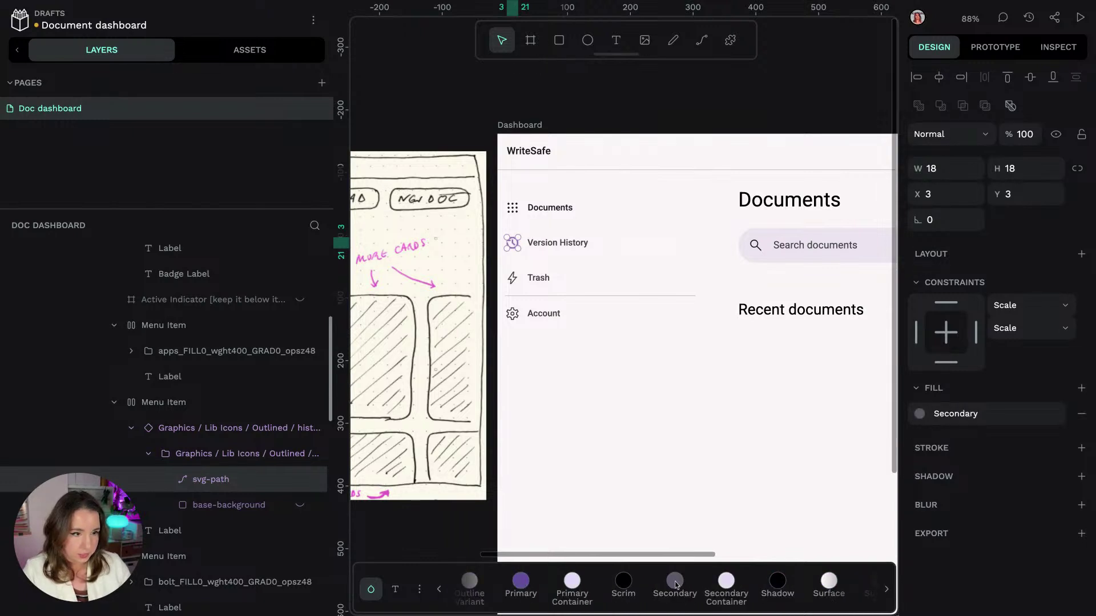
pyautogui.click(447, 110)
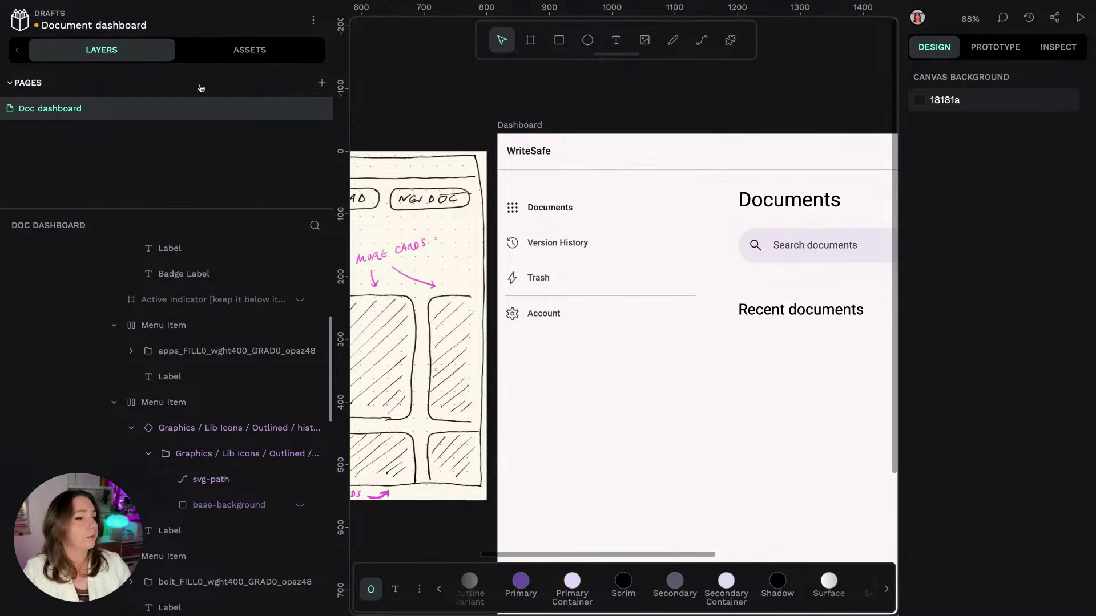
# Step: Browse the Material Design Light Icons components for a replacement for the Documents menu icon
pyautogui.click(234, 50)
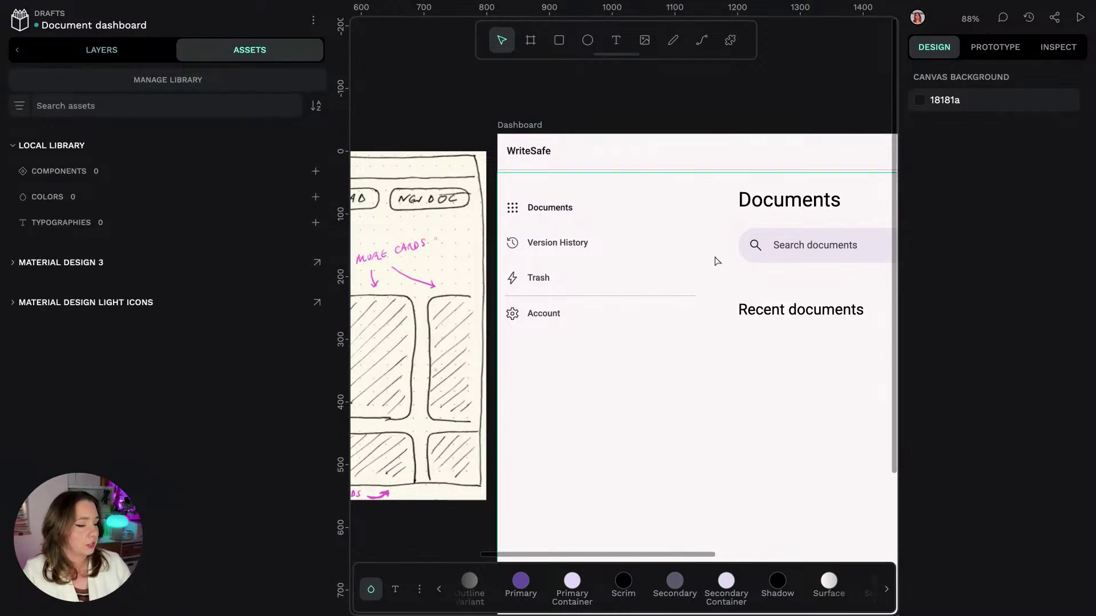
pyautogui.click(512, 208)
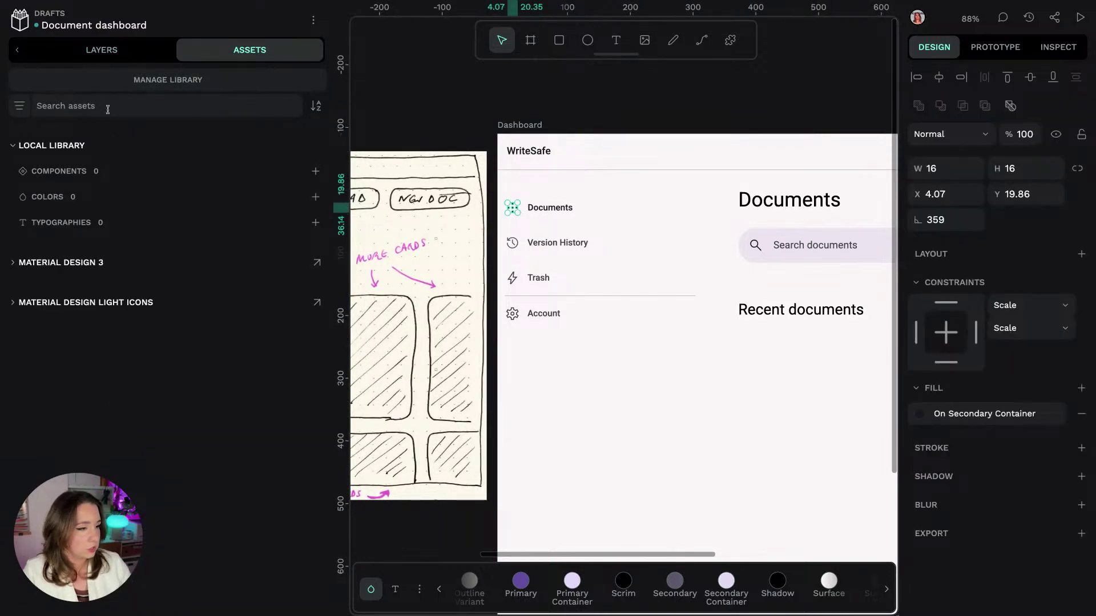
pyautogui.click(77, 303)
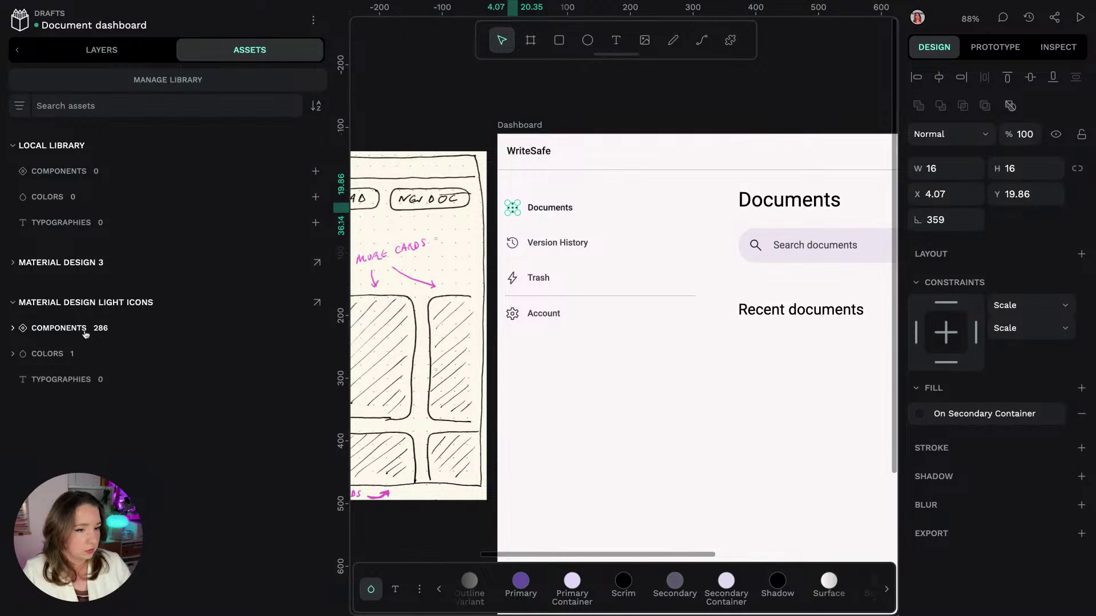
pyautogui.click(81, 330)
pyautogui.click(44, 356)
pyautogui.scroll(-4, 114, 285)
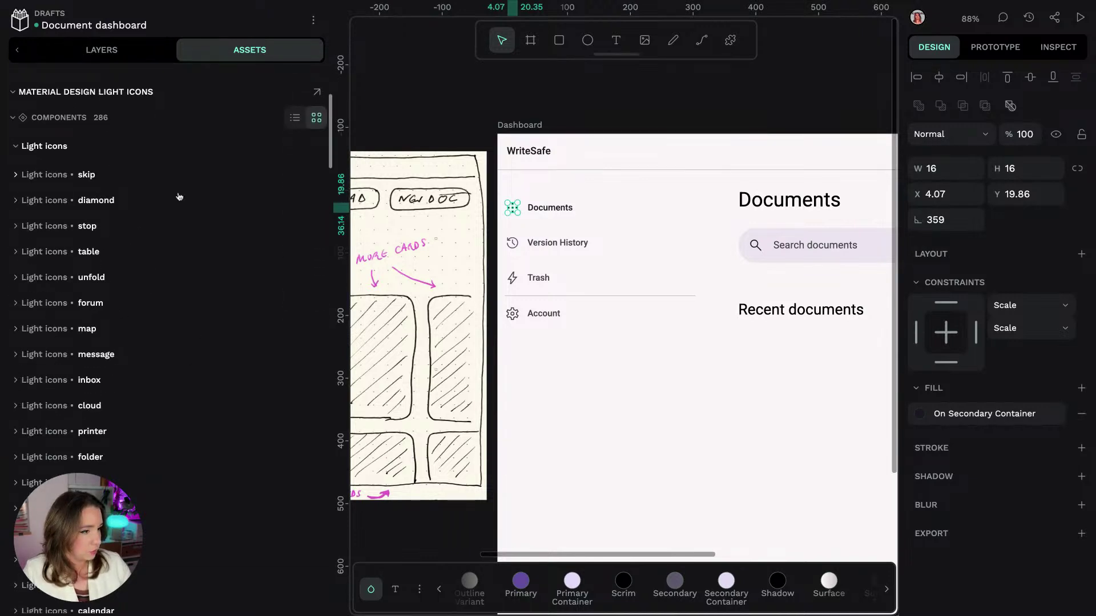
pyautogui.scroll(-2, 157, 269)
pyautogui.scroll(5, 188, 348)
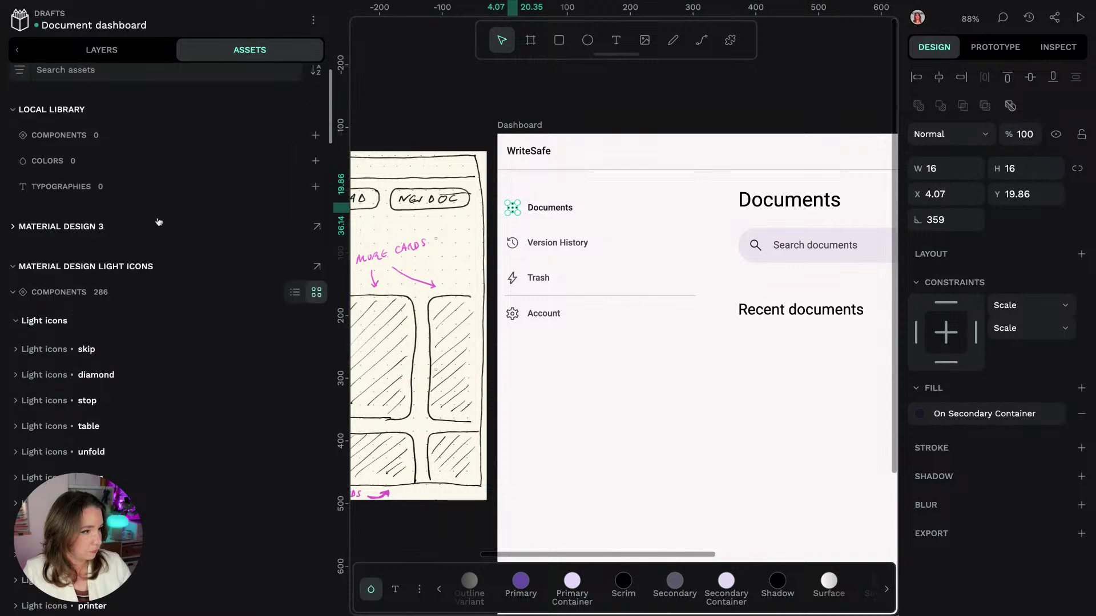
# Step: Search the library assets for an archive icon, settling on the search term "folder"
pyautogui.click(114, 107)
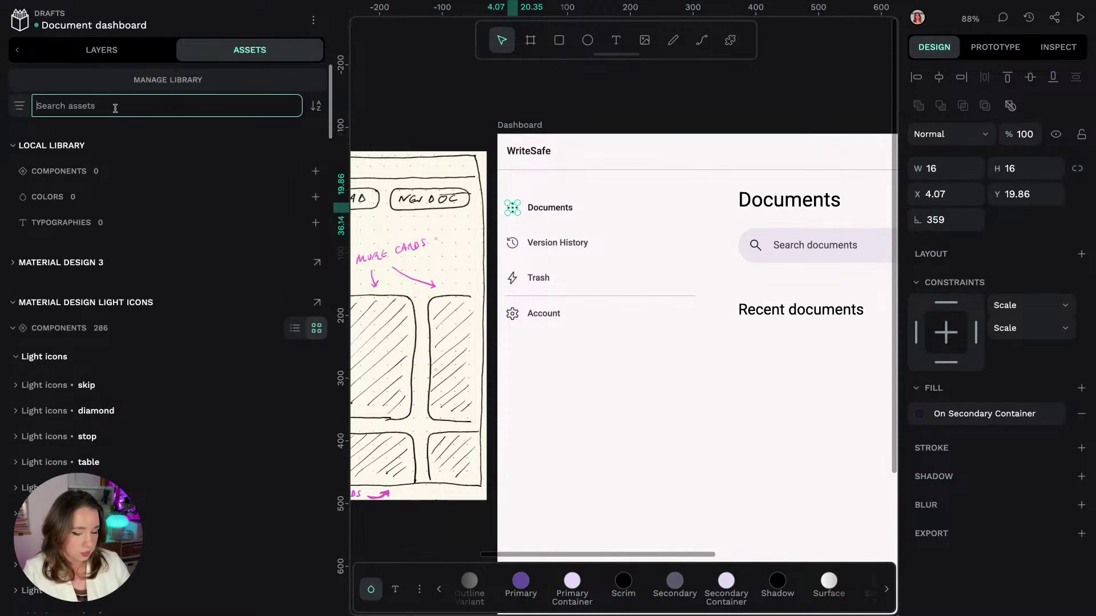
pyautogui.write('sea')
pyautogui.hotkey('ctrl', 'a')
pyautogui.write('archi')
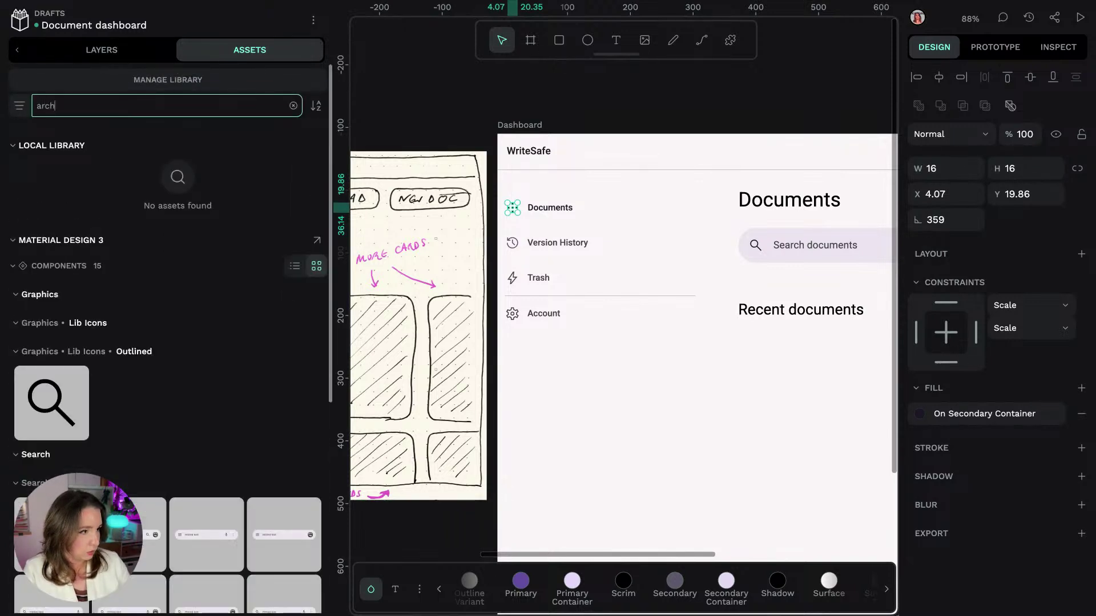
pyautogui.press('BackSpace')
pyautogui.press('BackSpace')
pyautogui.press('BackSpace')
pyautogui.write('folder')
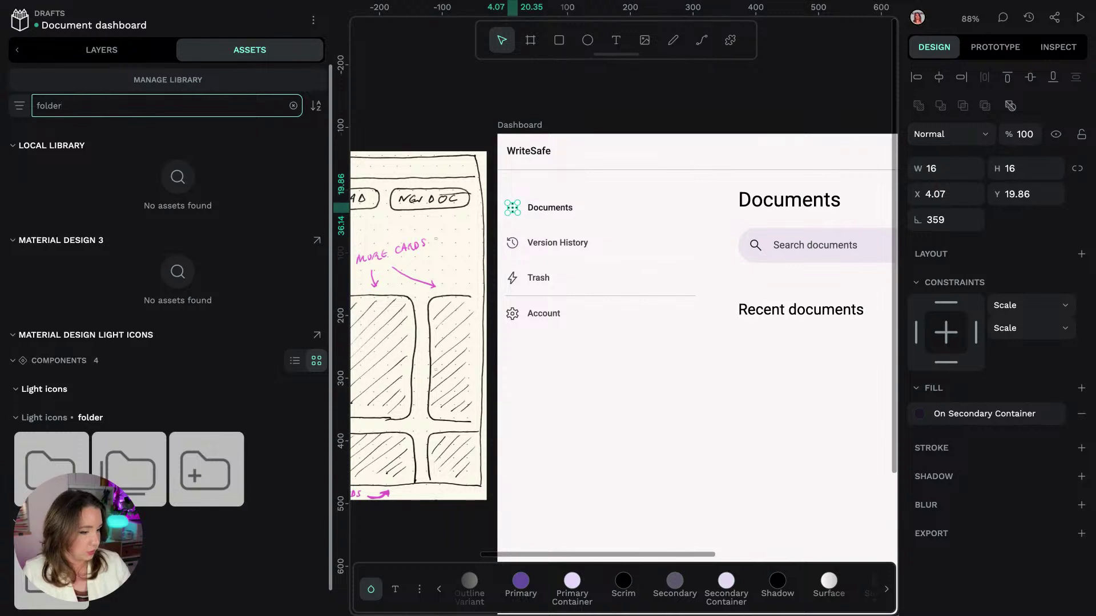
# Step: Place the folders outline icon in front of the sidebar's Documents label and delete that menu item's apps icon
pyautogui.moveTo(52, 565); pyautogui.dragTo(512, 207)
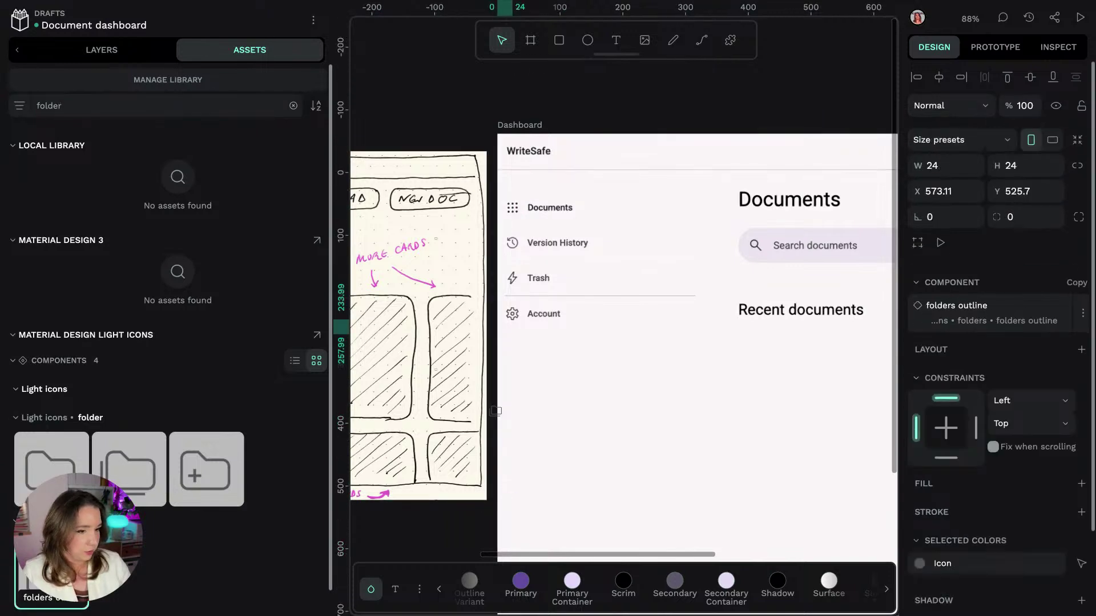
pyautogui.click(100, 50)
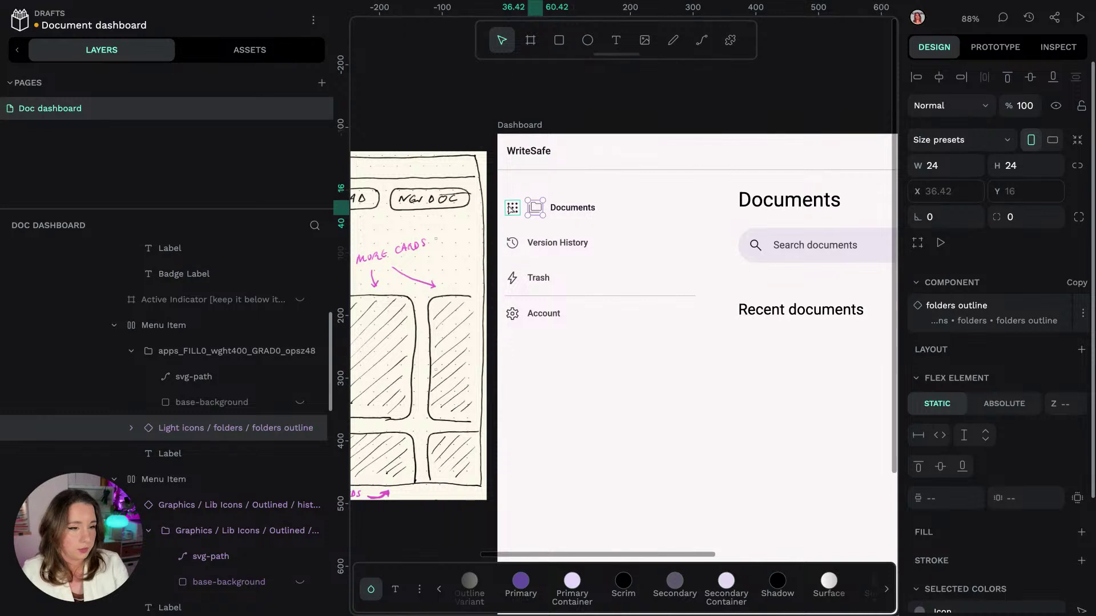
pyautogui.click(512, 207)
pyautogui.press('Delete')
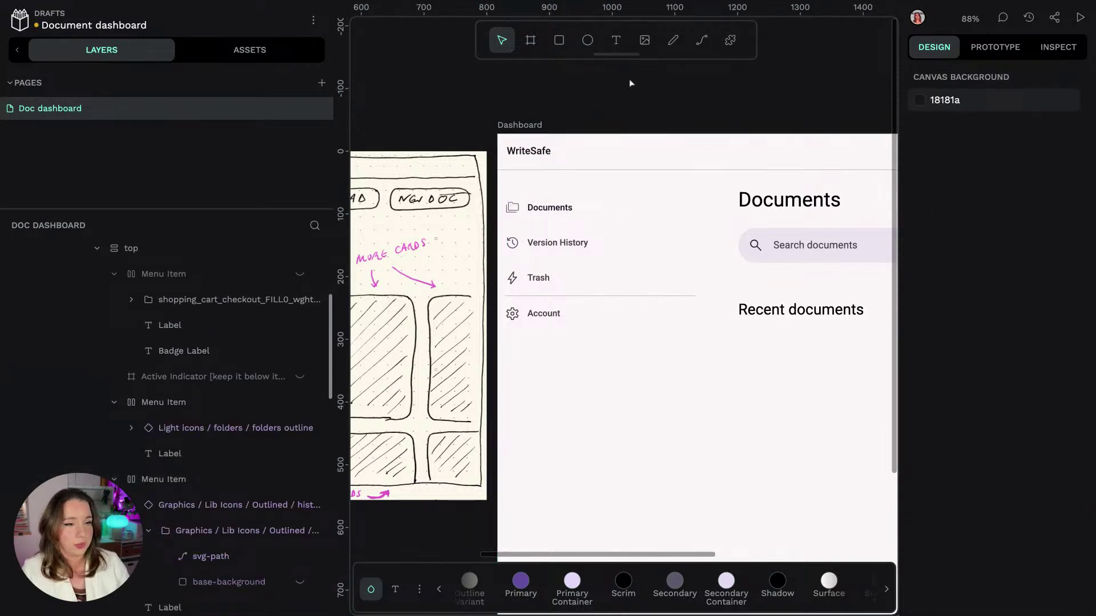
pyautogui.hscroll(3, 719, 91)
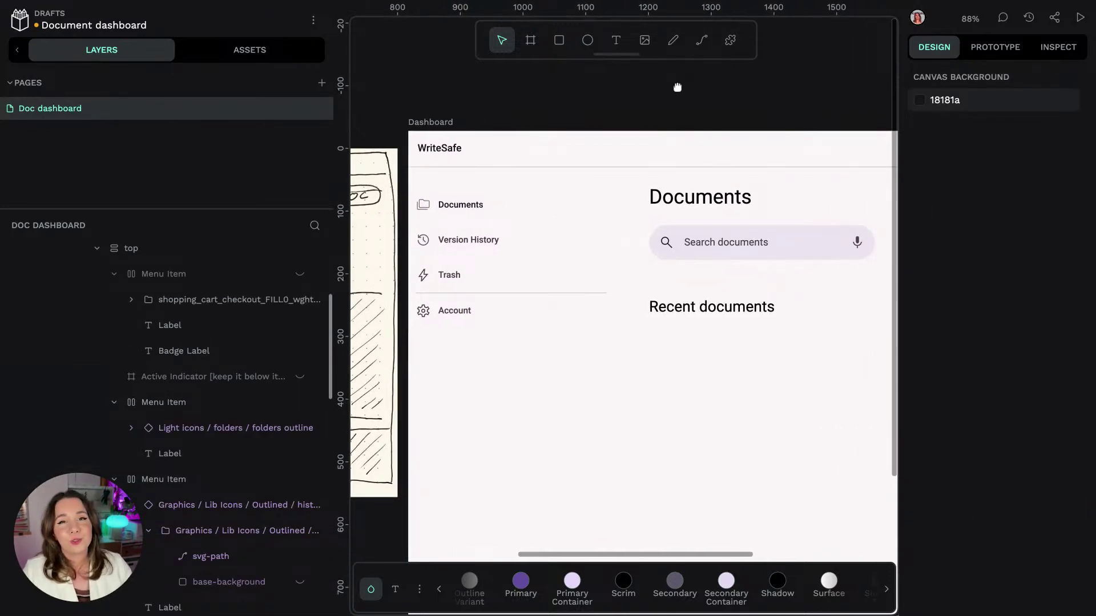
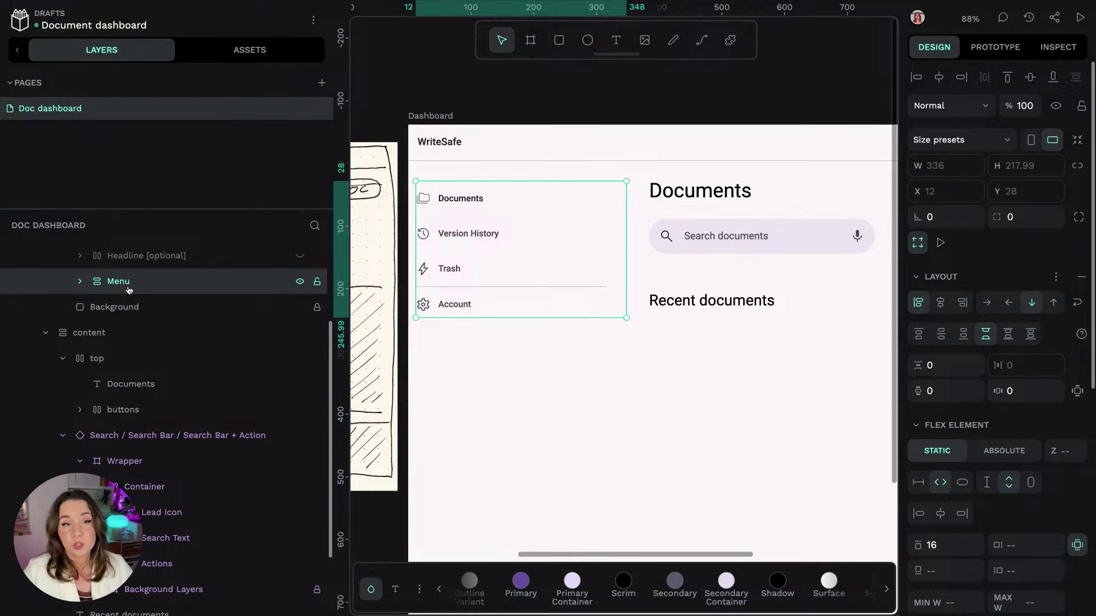
# Step: Try to turn the sidebar's Menu layer into a component
pyautogui.rightClick(129, 290)
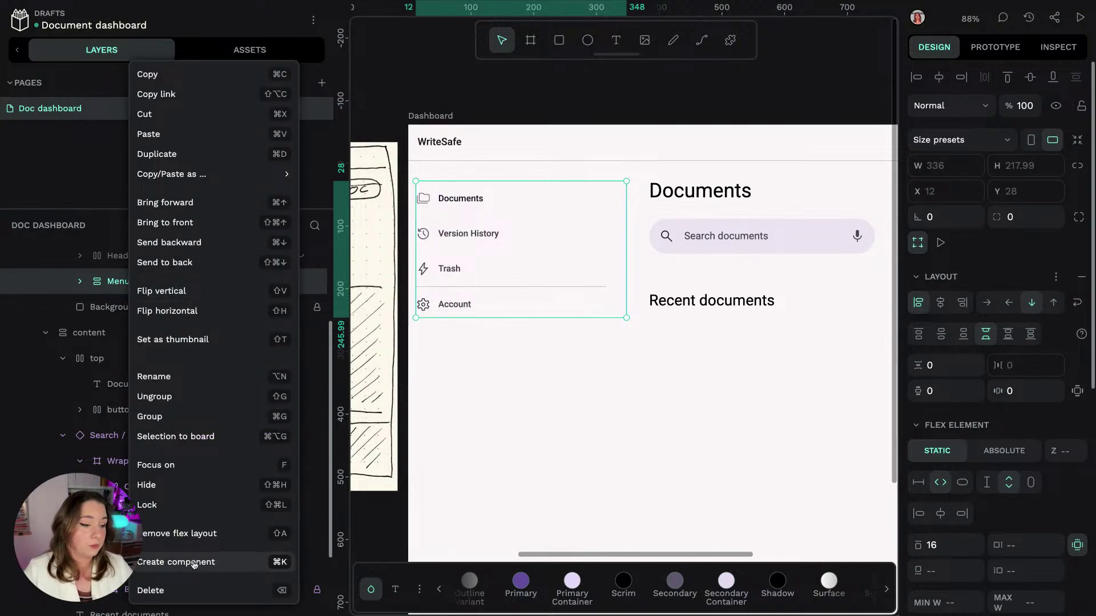
pyautogui.click(192, 563)
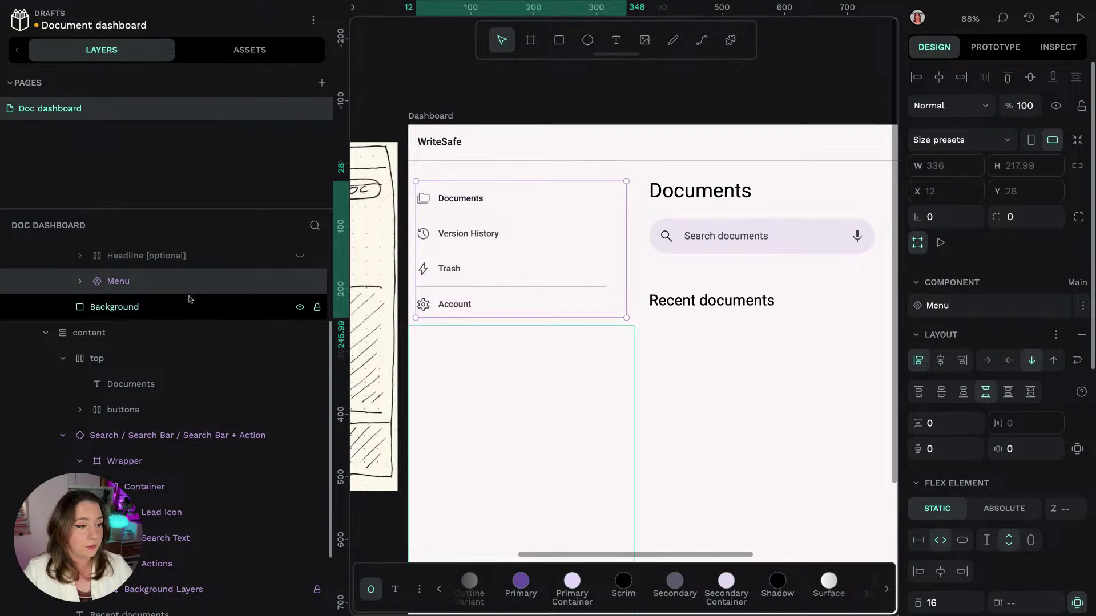
pyautogui.click(80, 281)
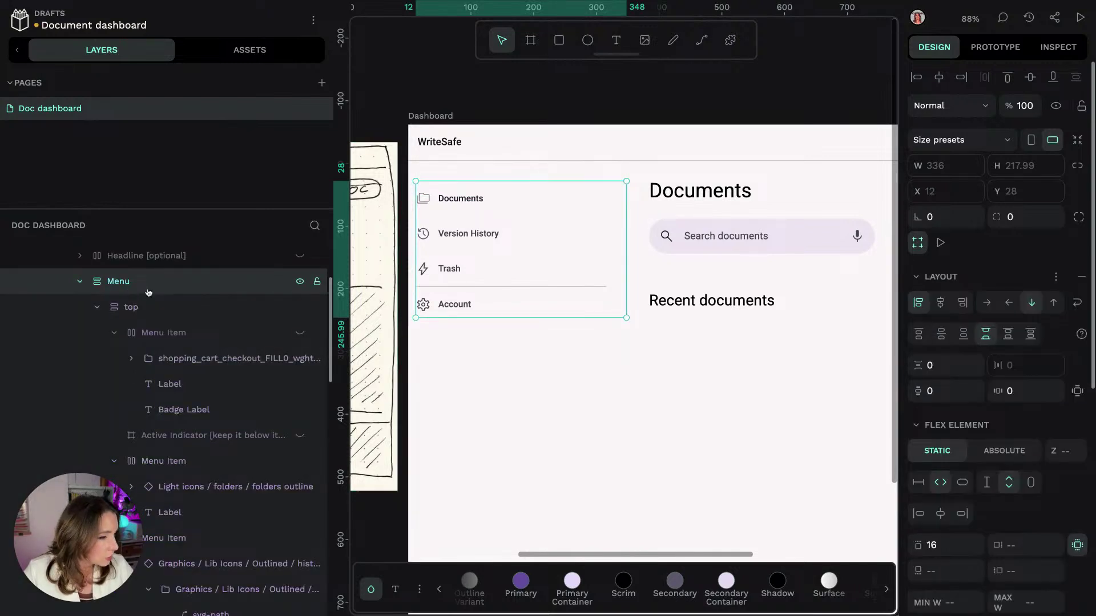
pyautogui.hotkey('ctrl', 'z')
# Step: Create a component from the Navigation Drawer / Standard Navigation Drawer layer inside main
pyautogui.click(140, 330)
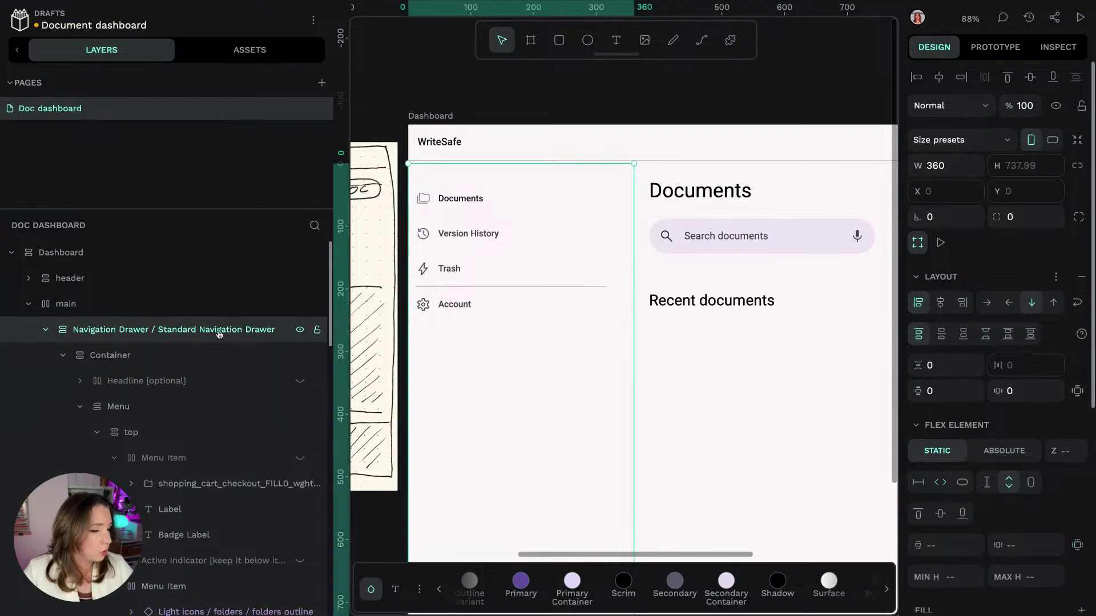
pyautogui.click(45, 330)
pyautogui.rightClick(141, 330)
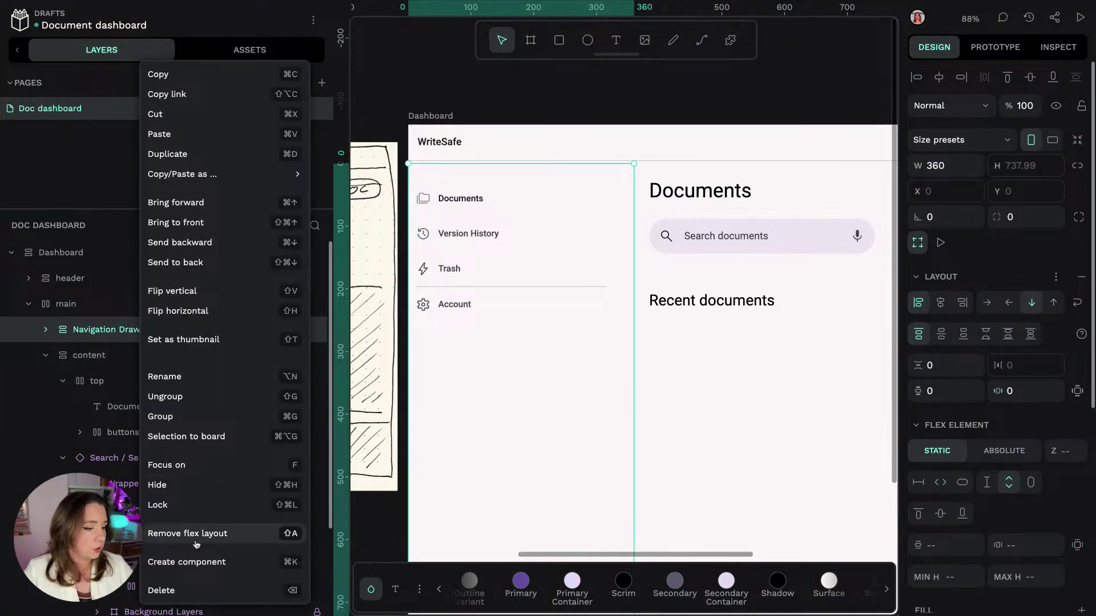
pyautogui.rightClick(216, 330)
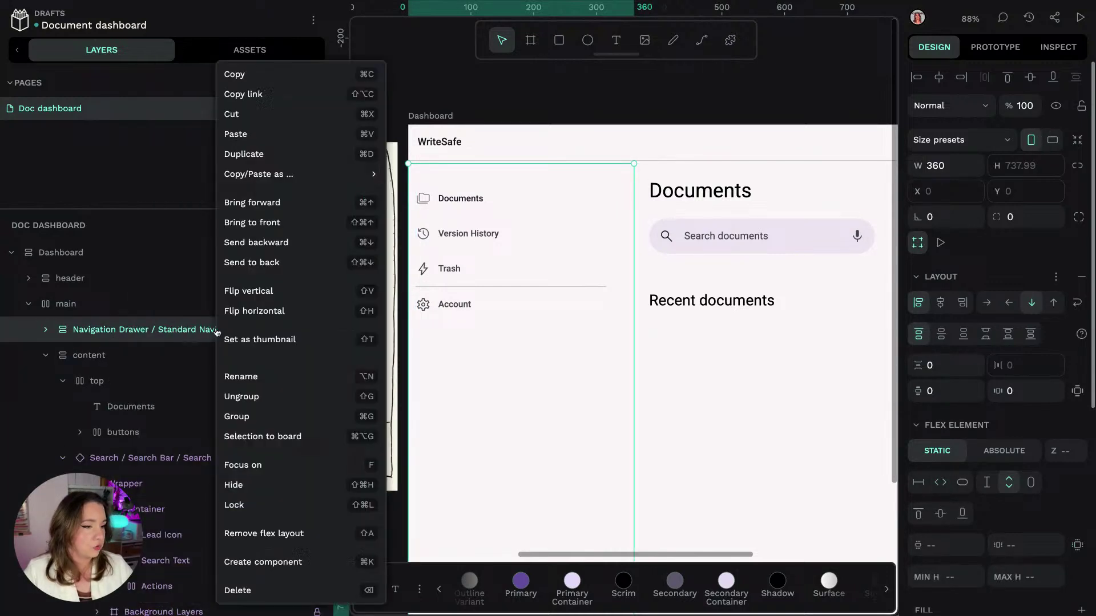
pyautogui.click(287, 563)
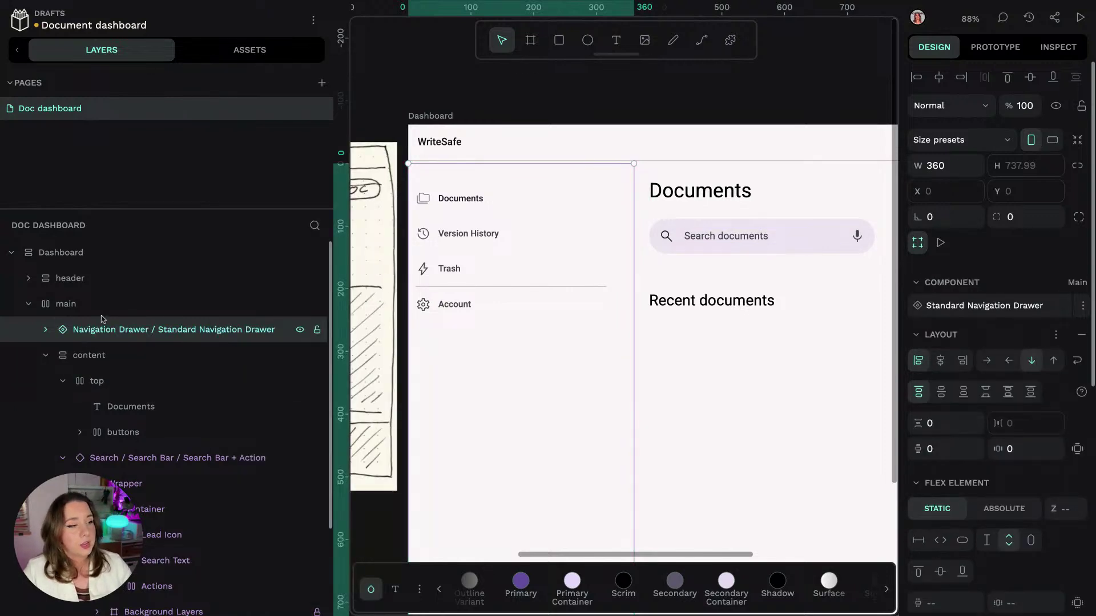
# Step: Look up the Standard Navigation Drawer component in the local library under the Navigation Drawer group
pyautogui.click(257, 50)
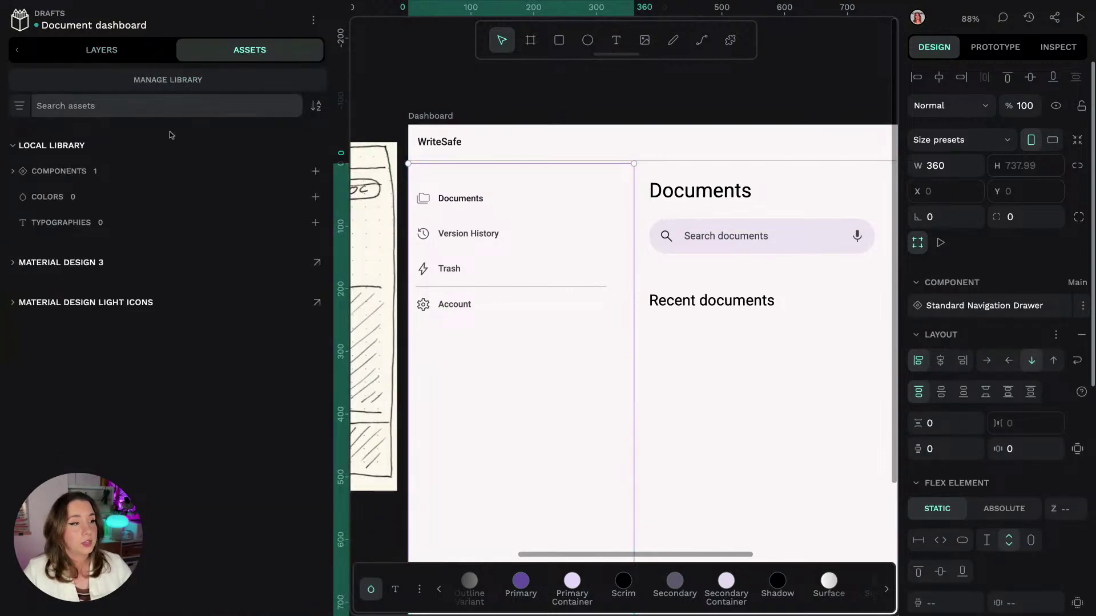
pyautogui.click(80, 175)
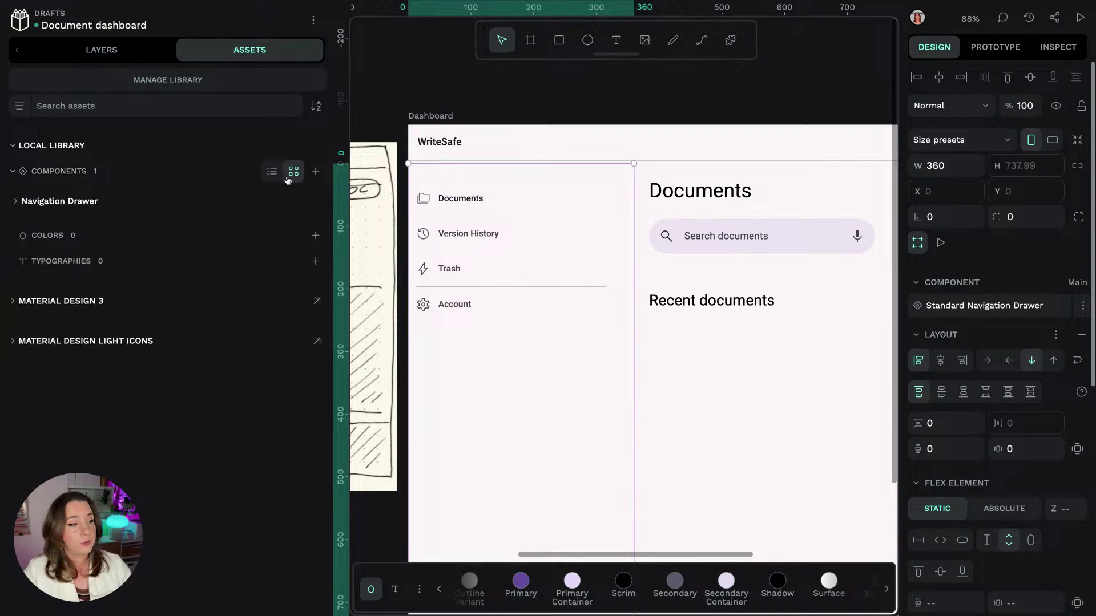
pyautogui.click(93, 204)
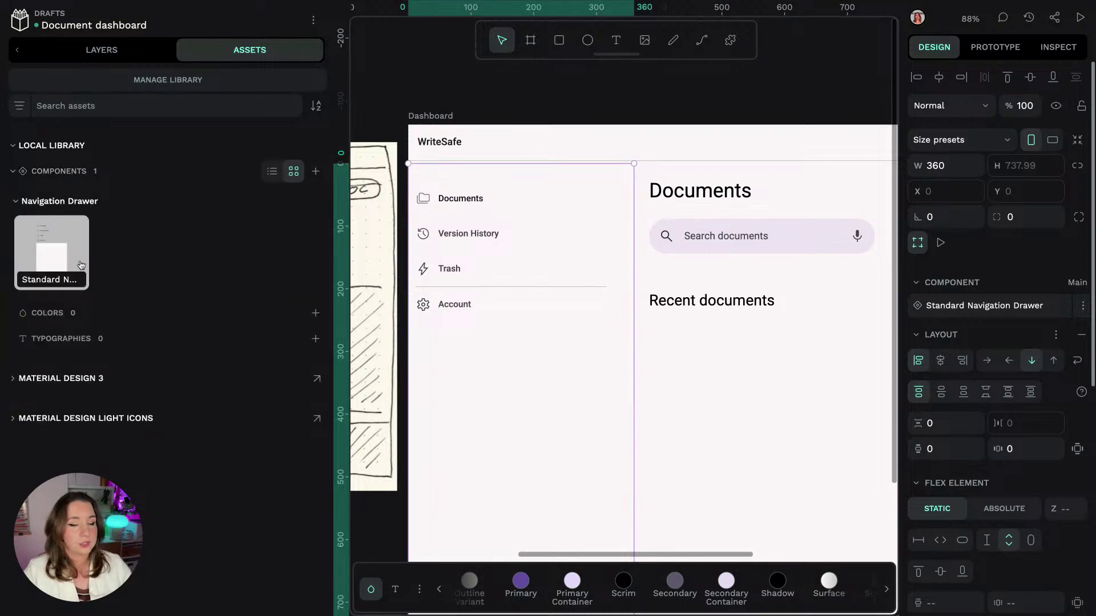
# Step: Highlight the group part and the component part of the navigation drawer's layer name and compare them with the local library listing
pyautogui.click(87, 50)
pyautogui.doubleClick(124, 330)
pyautogui.click(154, 329)
pyautogui.hotkey('shift', 'Left')
pyautogui.hotkey('shift', 'Left')
pyautogui.hotkey('shift', 'Left')
pyautogui.hotkey('shift', 'Left')
pyautogui.hotkey('shift', 'Left')
pyautogui.hotkey('shift', 'Left')
pyautogui.hotkey('shift', 'Left')
pyautogui.hotkey('shift', 'Left')
pyautogui.hotkey('shift', 'Left')
pyautogui.hotkey('shift', 'Left')
pyautogui.hotkey('shift', 'Left')
pyautogui.hotkey('shift', 'Left')
pyautogui.hotkey('shift', 'Left')
pyautogui.hotkey('shift', 'Left')
pyautogui.hotkey('shift', 'Left')
pyautogui.hotkey('shift', 'Left')
pyautogui.hotkey('shift', 'Left')
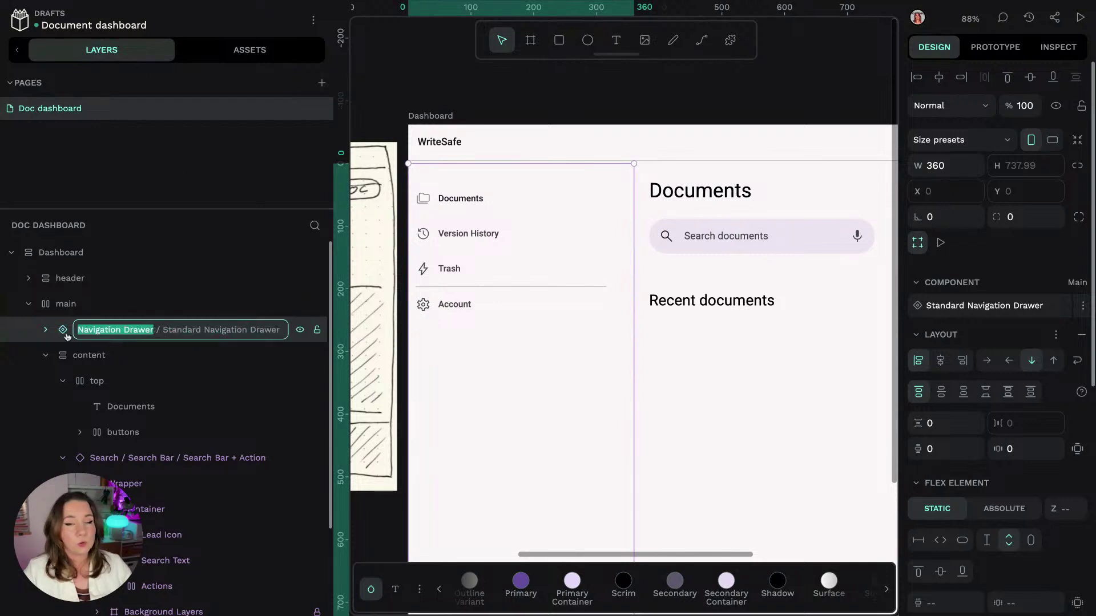
pyautogui.click(164, 330)
pyautogui.hotkey('ctrl', 'shift', 'Right')
pyautogui.hotkey('ctrl', 'shift', 'Right')
pyautogui.hotkey('ctrl', 'shift', 'Right')
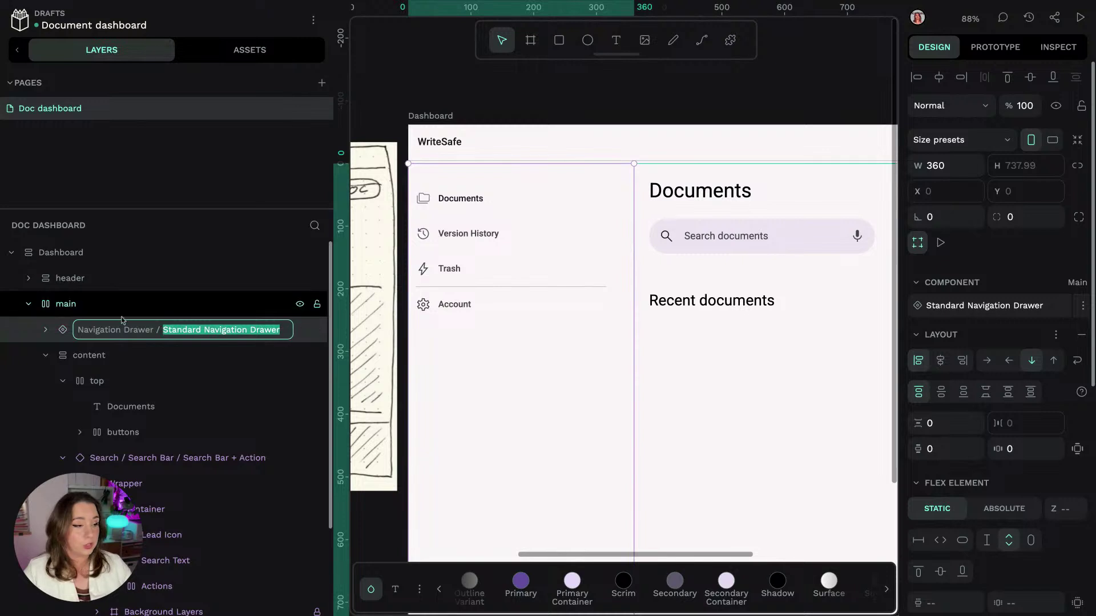
pyautogui.click(255, 51)
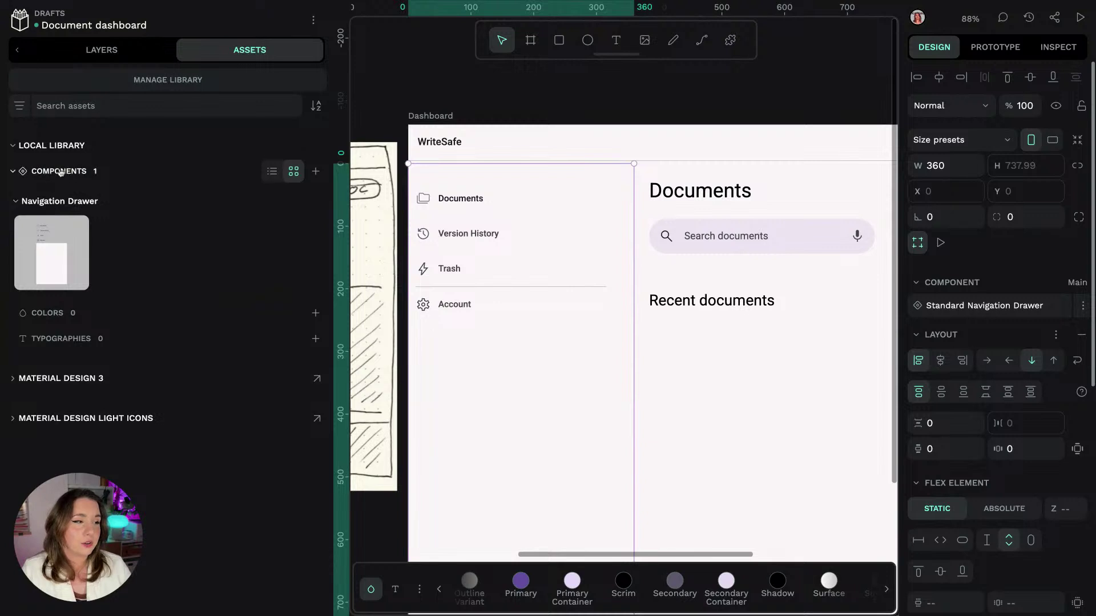
# Step: Set the Documents heading's text box in the main area to auto width
pyautogui.click(785, 108)
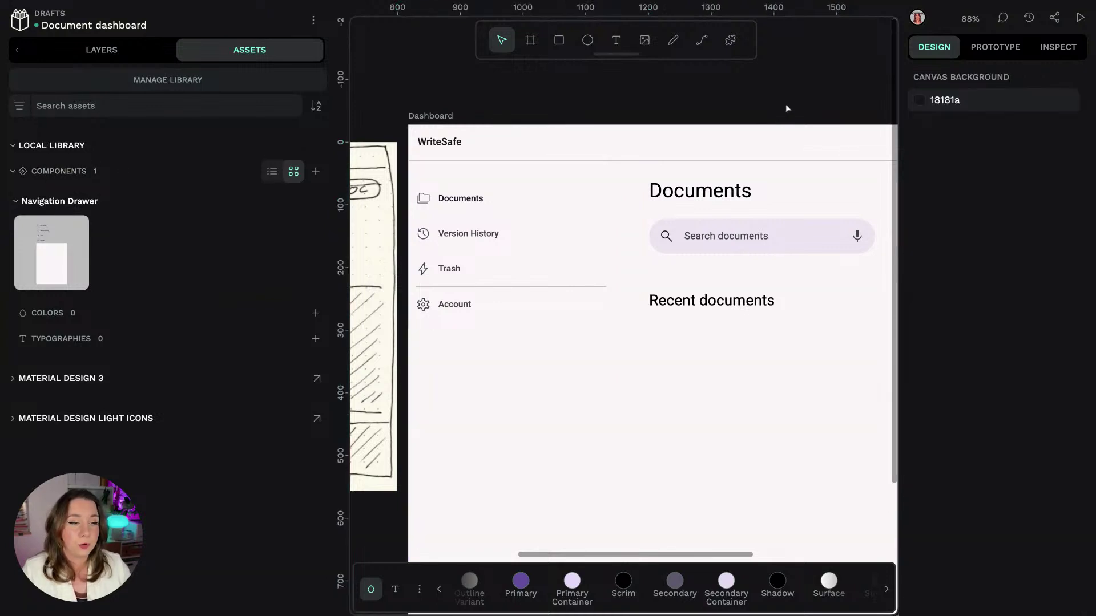
pyautogui.hscroll(4, 799, 91)
pyautogui.hscroll(-3, 800, 88)
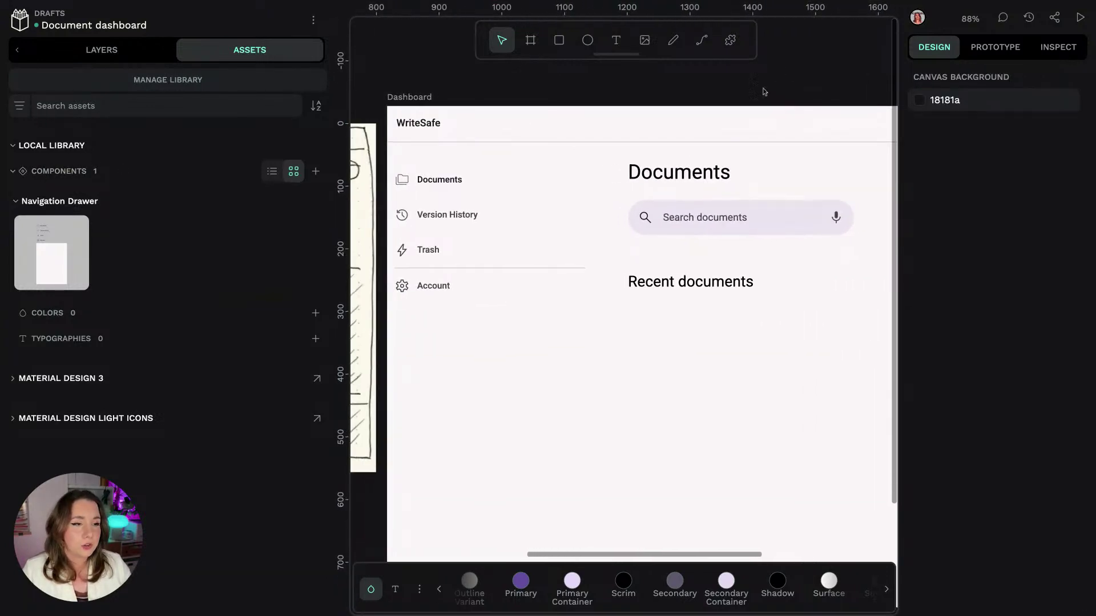
pyautogui.click(681, 180)
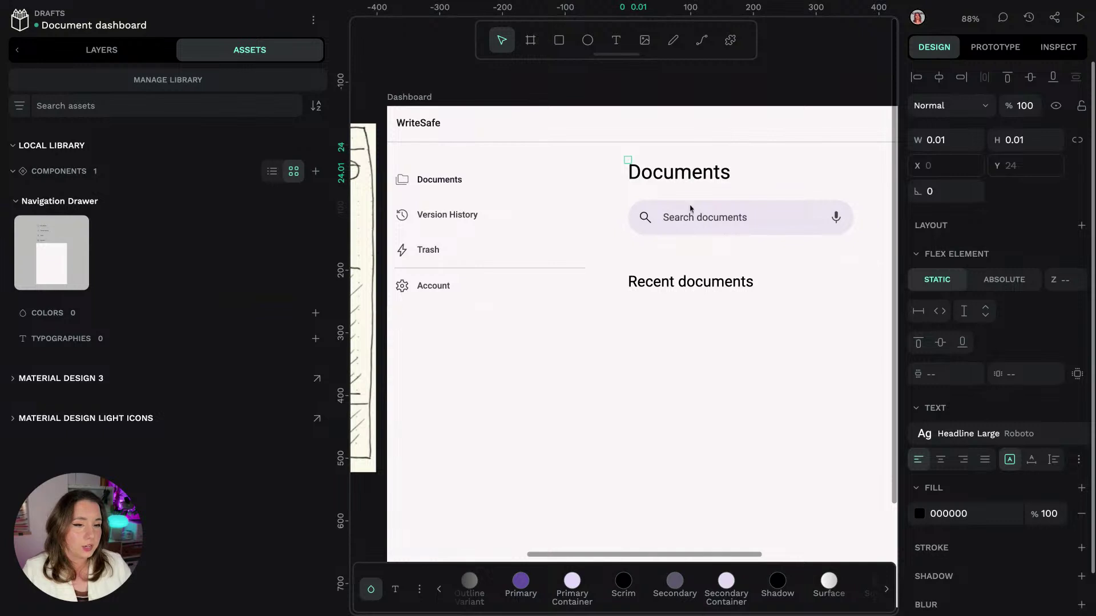
pyautogui.click(1031, 459)
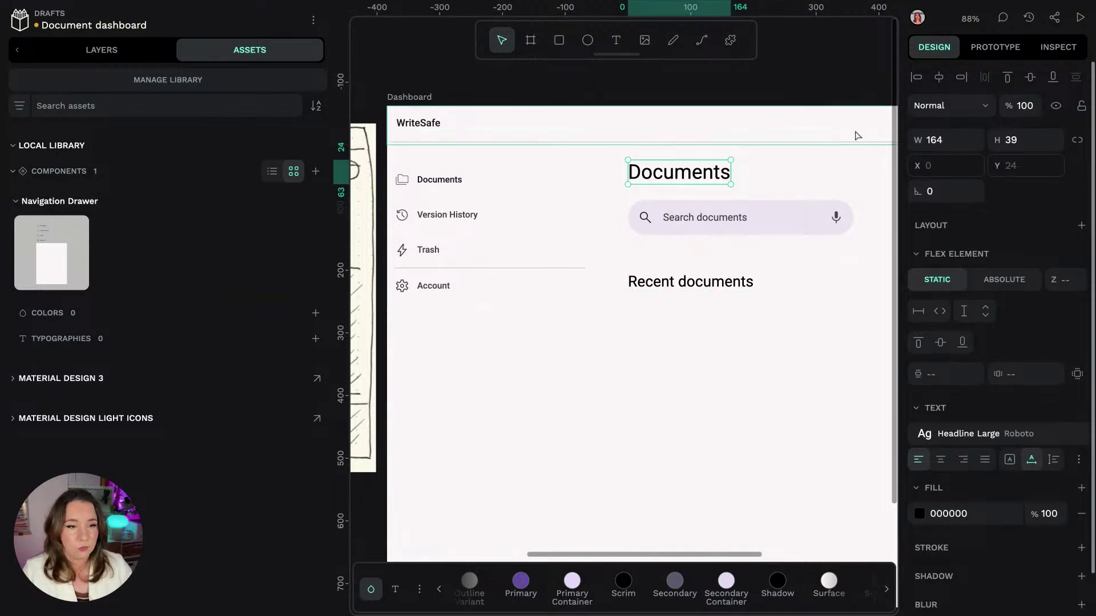
# Step: Detach the Documents heading from its Headline Large typography and set its font to Manrope with weight 600
pyautogui.scroll(-2, 781, 100)
pyautogui.hscroll(4, 802, 88)
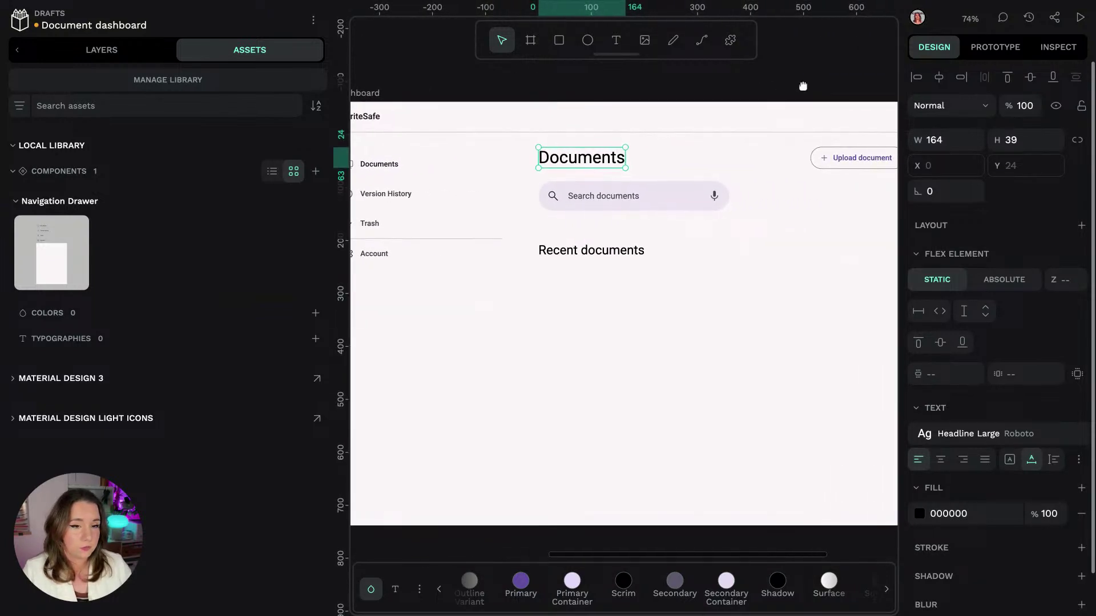
pyautogui.hscroll(-2, 500, 89)
pyautogui.scroll(1, 500, 89)
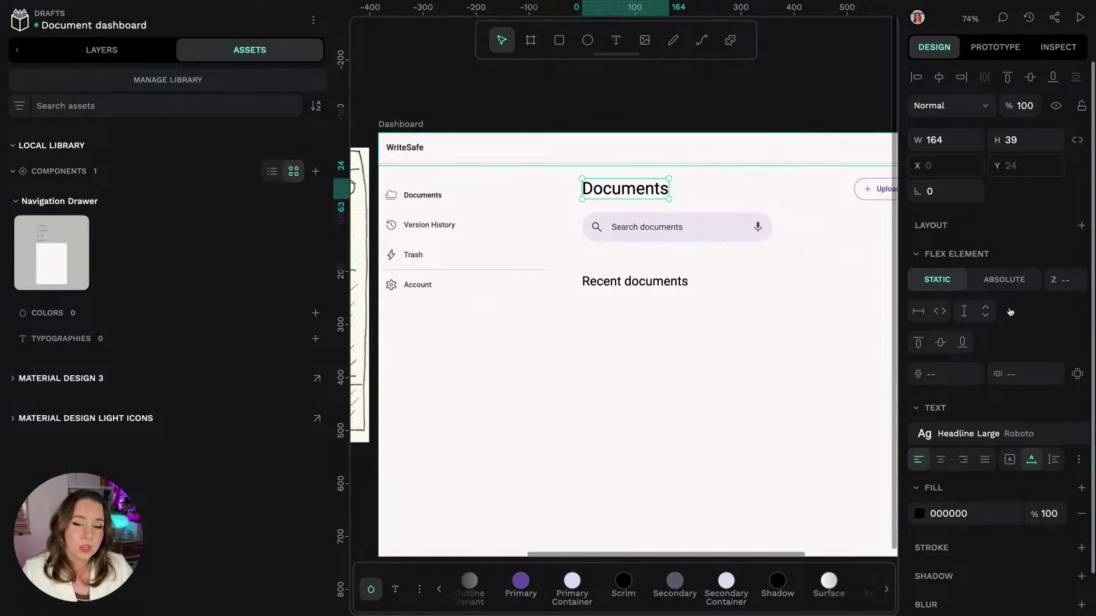
pyautogui.moveTo(1065, 435)
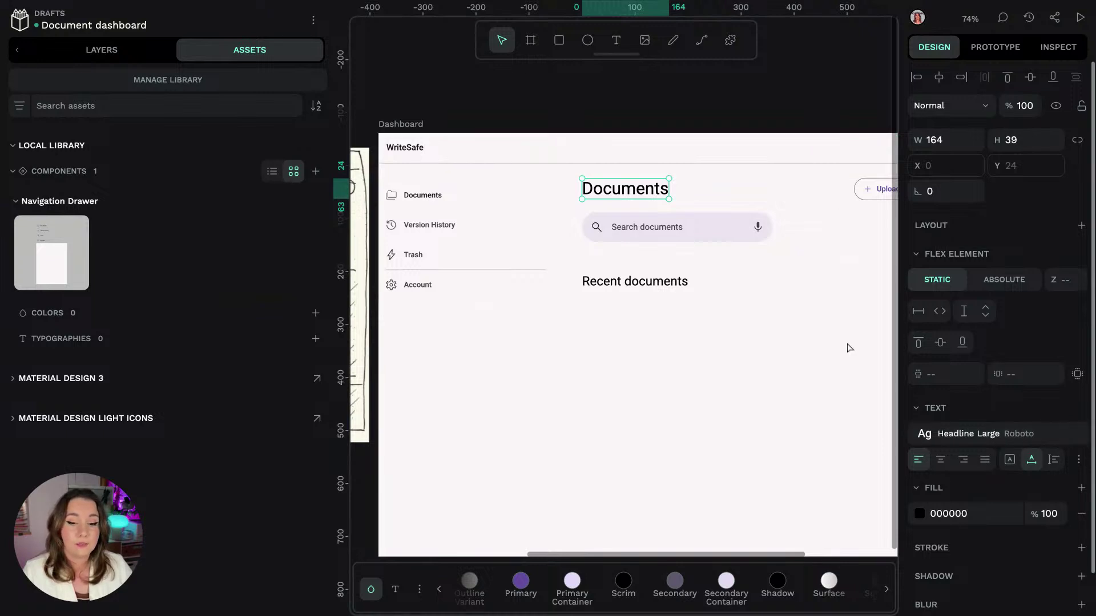
pyautogui.click(1071, 441)
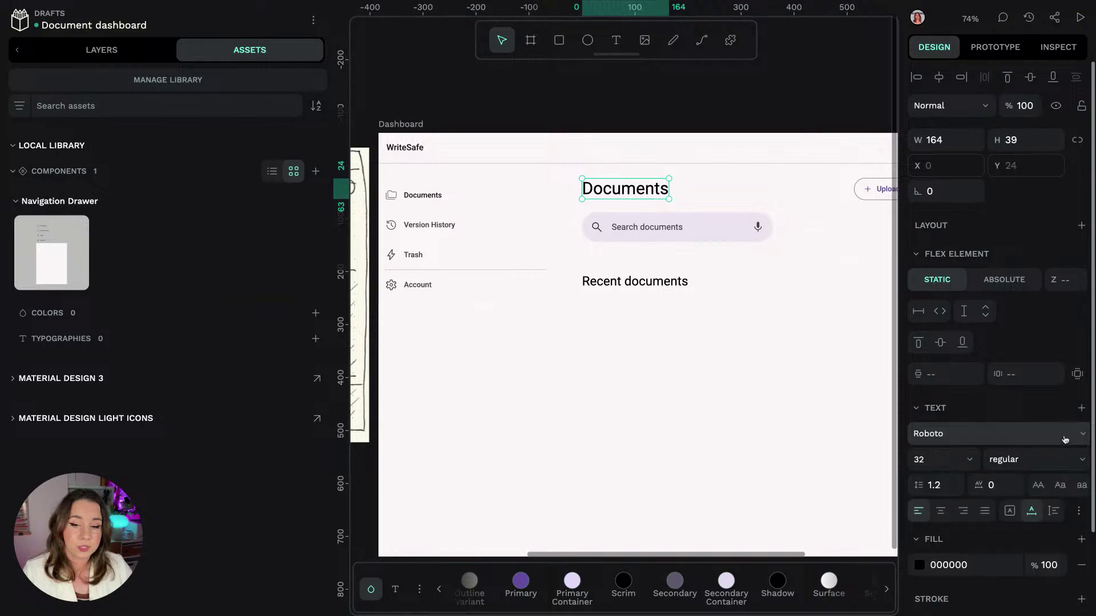
pyautogui.click(1042, 437)
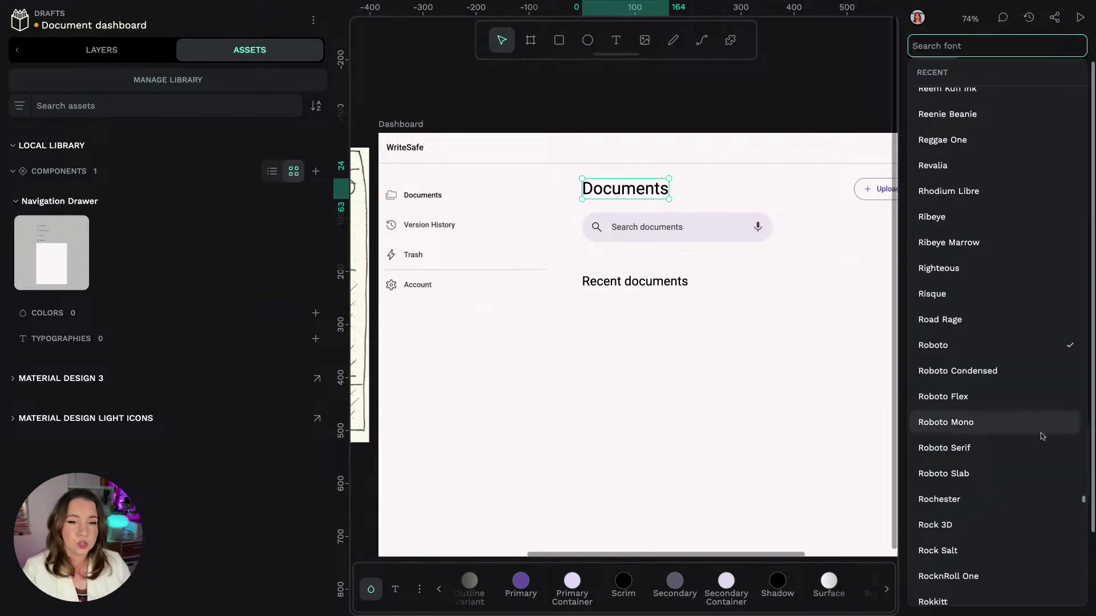
pyautogui.write('manr')
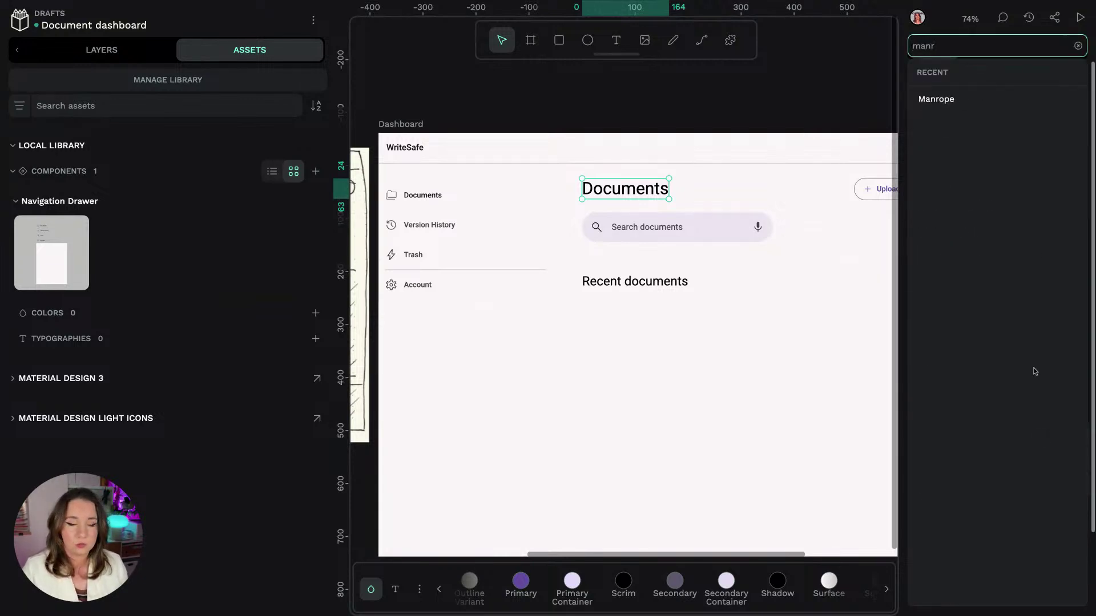
pyautogui.click(952, 99)
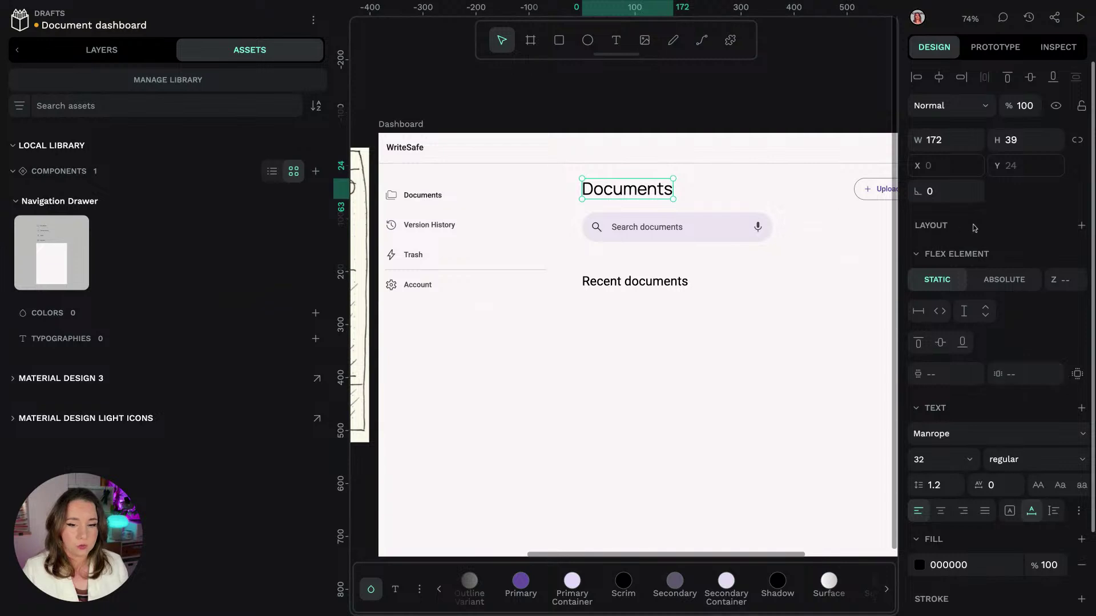
pyautogui.click(1045, 459)
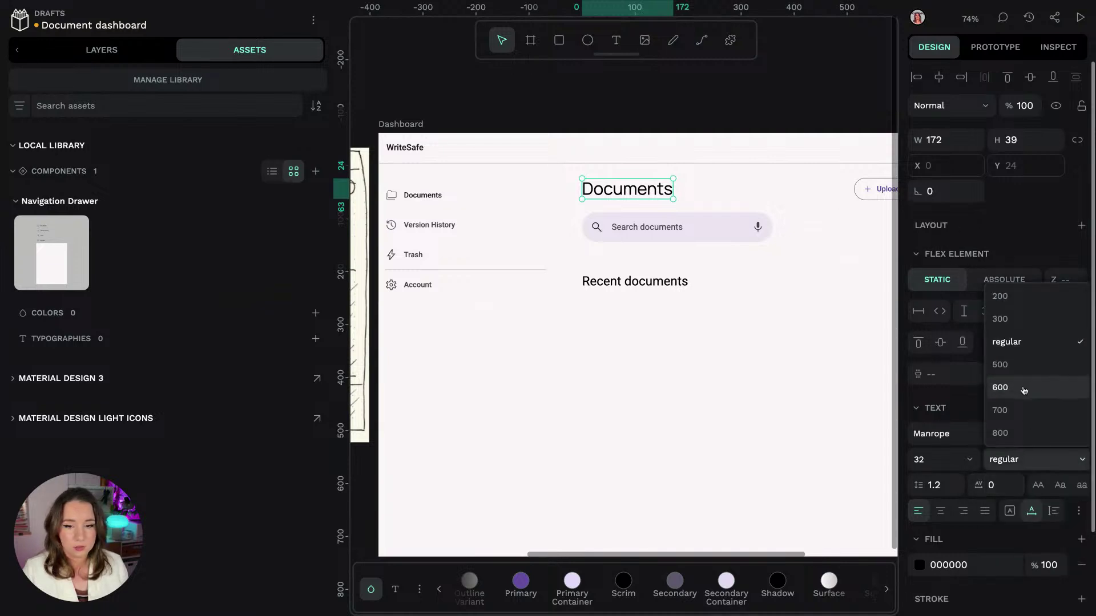
pyautogui.click(1024, 390)
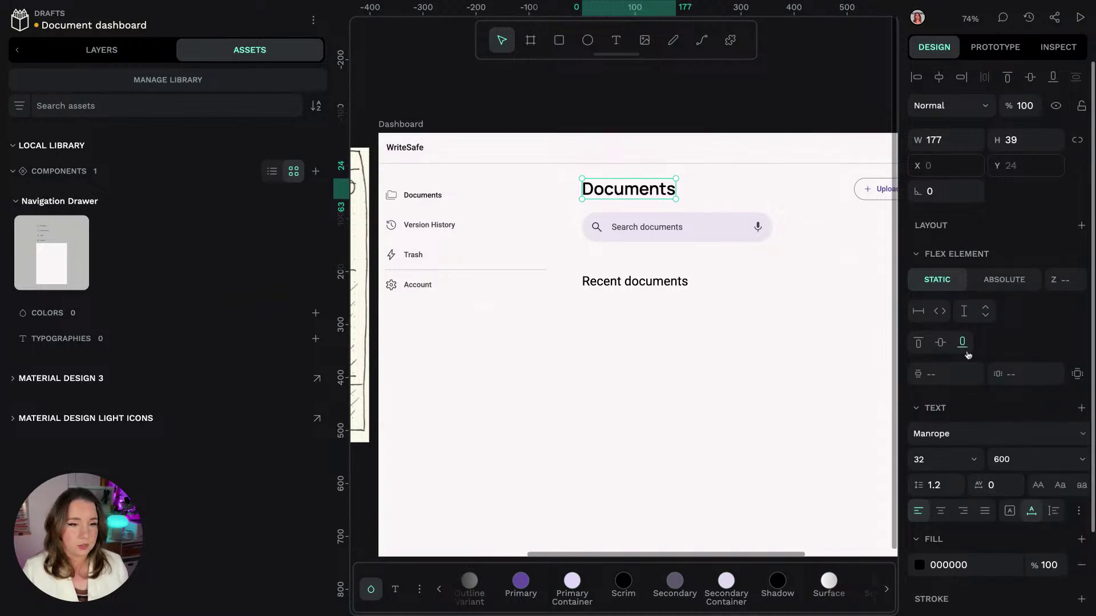
# Step: Save the Documents heading's text style as a typography asset named Headline Large and show it in the local library
pyautogui.scroll(-1, 1077, 408)
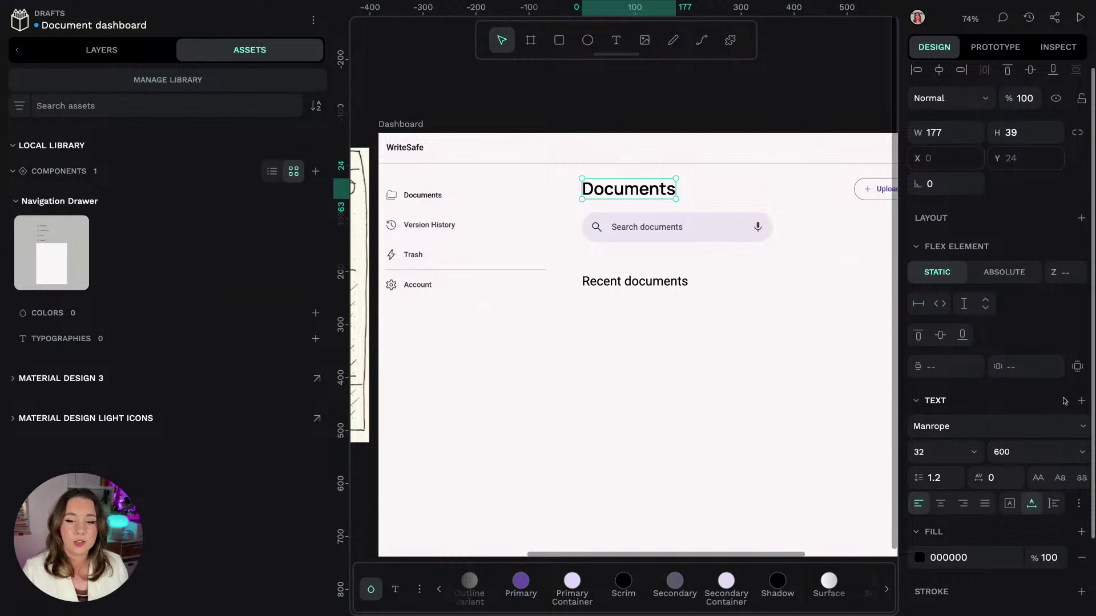
pyautogui.click(1080, 401)
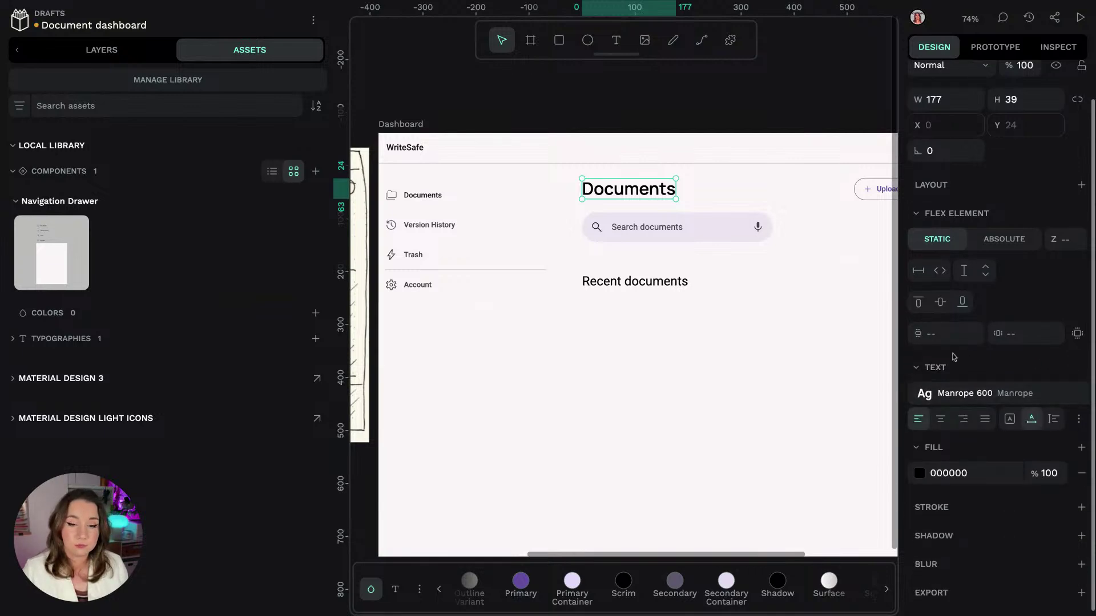
pyautogui.click(1083, 393)
pyautogui.doubleClick(961, 394)
pyautogui.click(960, 393)
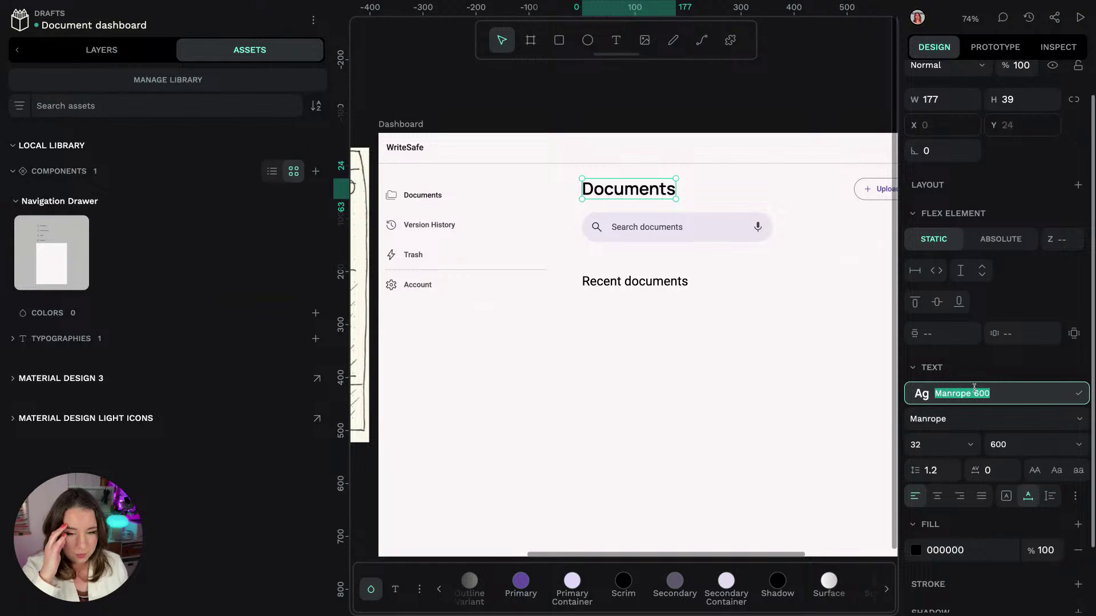
pyautogui.write('He')
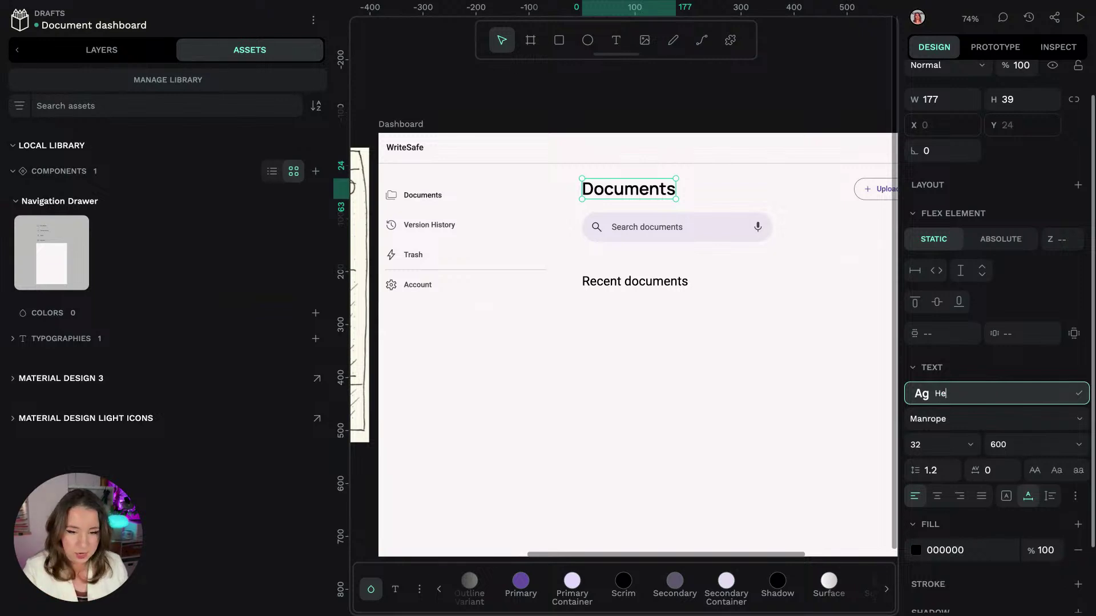
pyautogui.write('adline Lrrge')
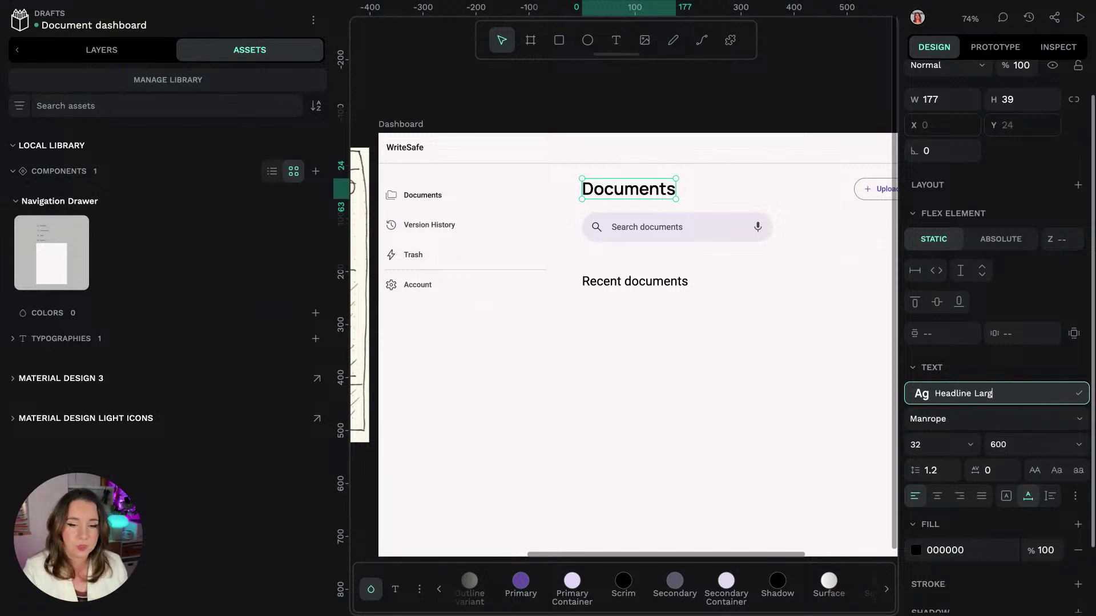
pyautogui.press('Return')
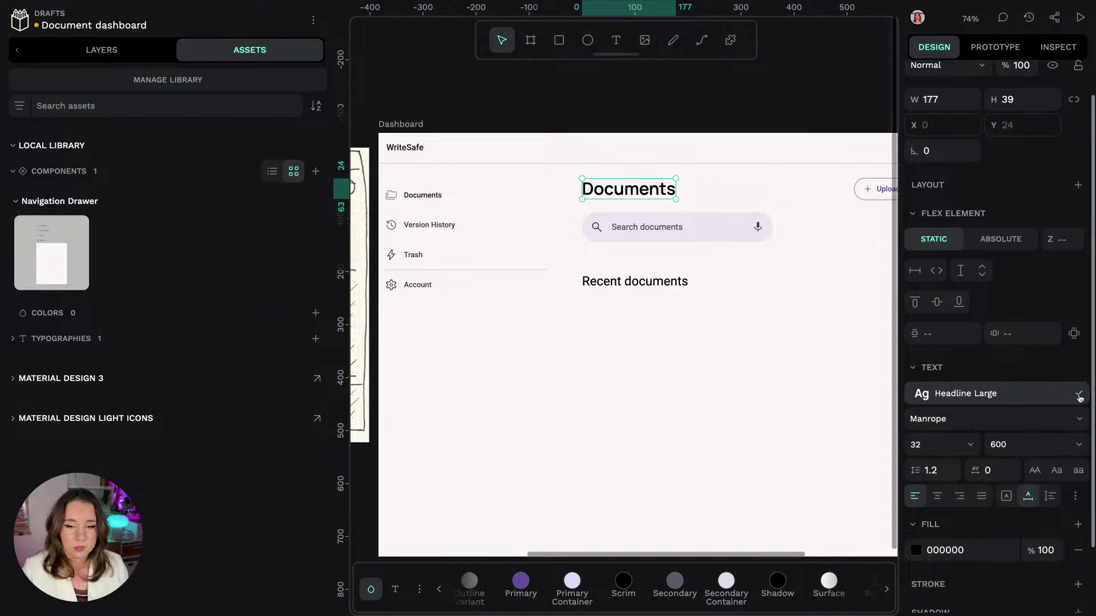
pyautogui.click(1079, 397)
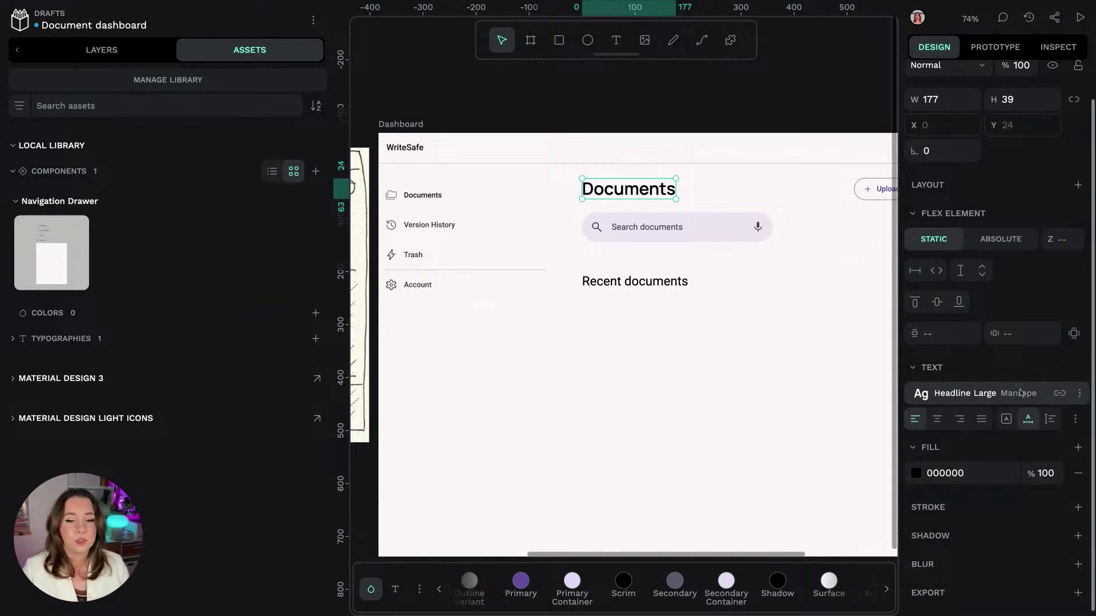
pyautogui.click(80, 341)
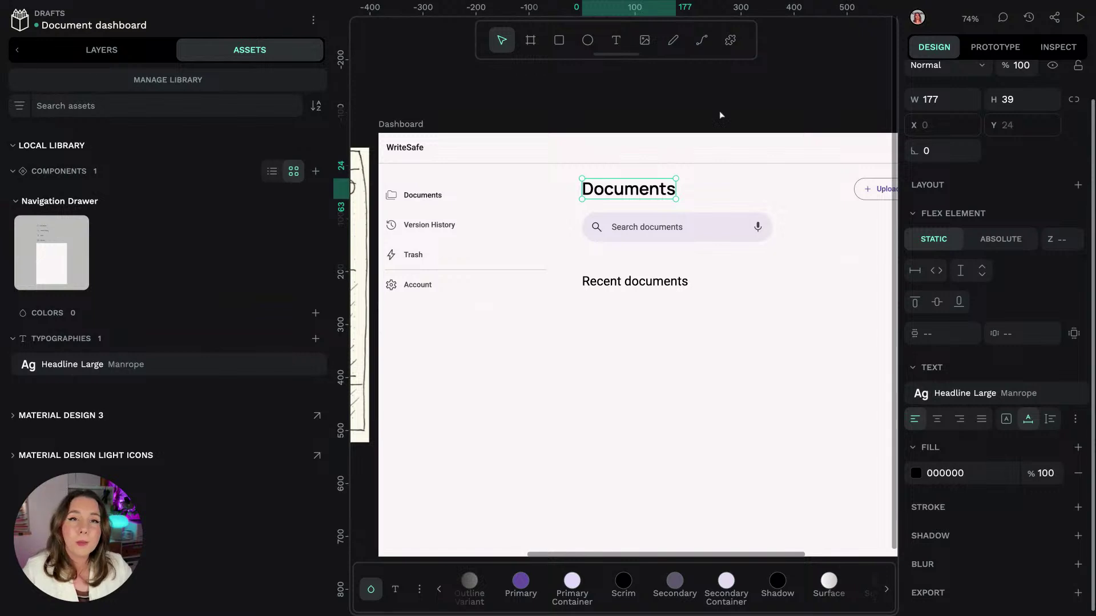
pyautogui.click(690, 118)
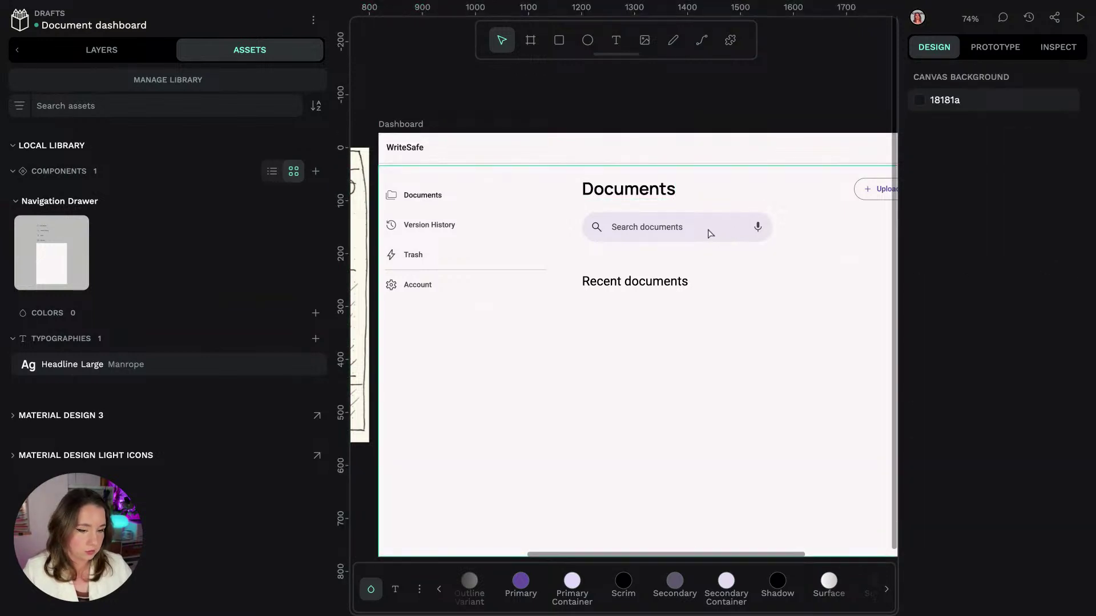
# Step: Detach the search bar's Surface Tint color from its library and change it to blue 0070f0
pyautogui.click(709, 234)
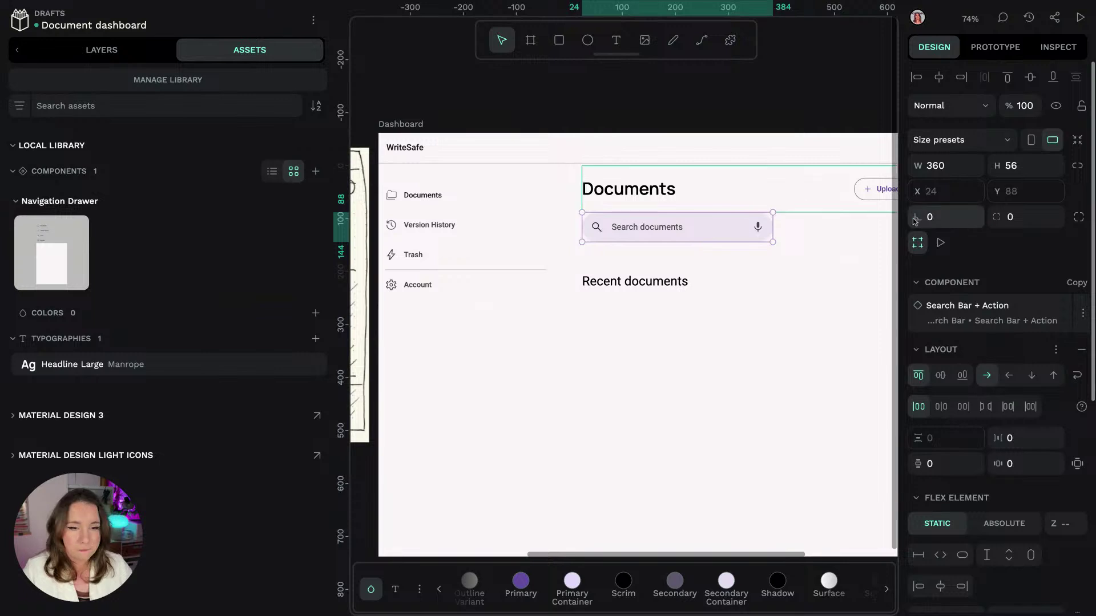
pyautogui.scroll(-6, 913, 331)
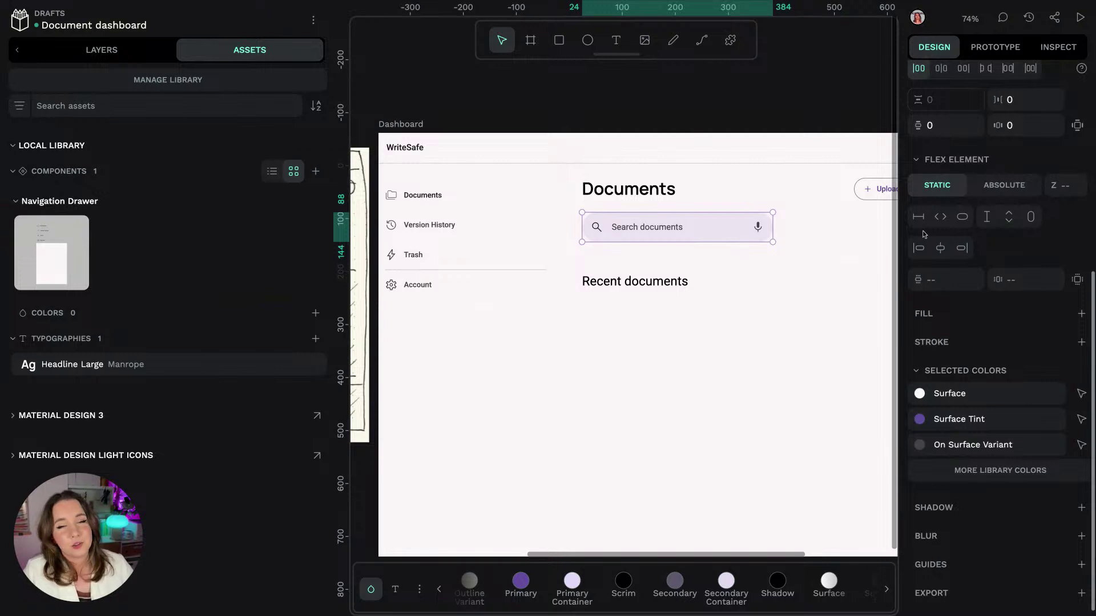
pyautogui.click(1054, 421)
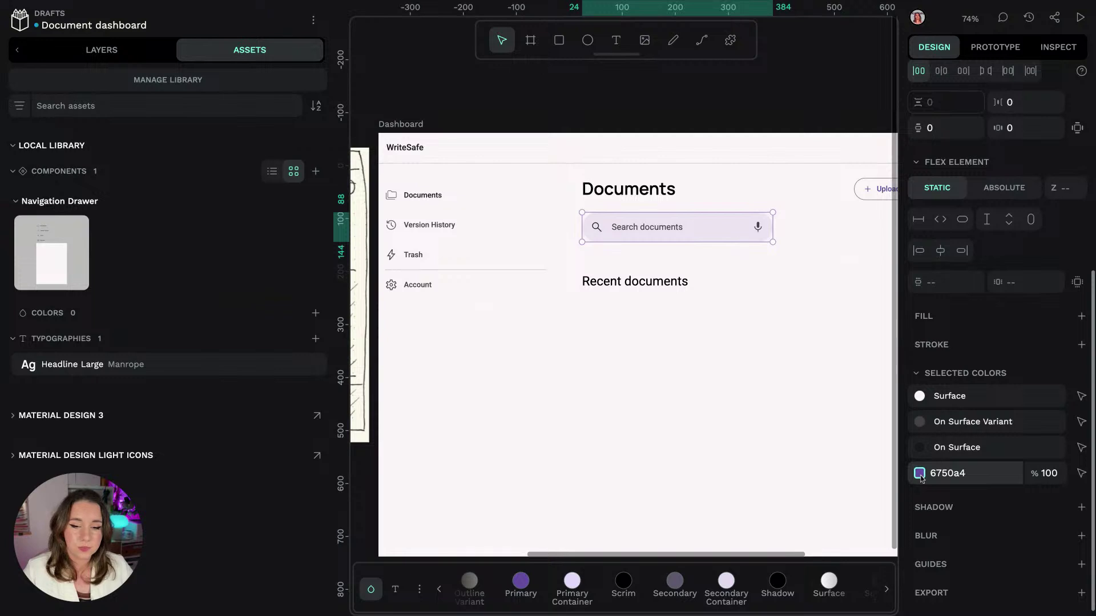
pyautogui.click(920, 474)
pyautogui.moveTo(837, 463); pyautogui.dragTo(827, 465)
pyautogui.moveTo(789, 378); pyautogui.dragTo(871, 325)
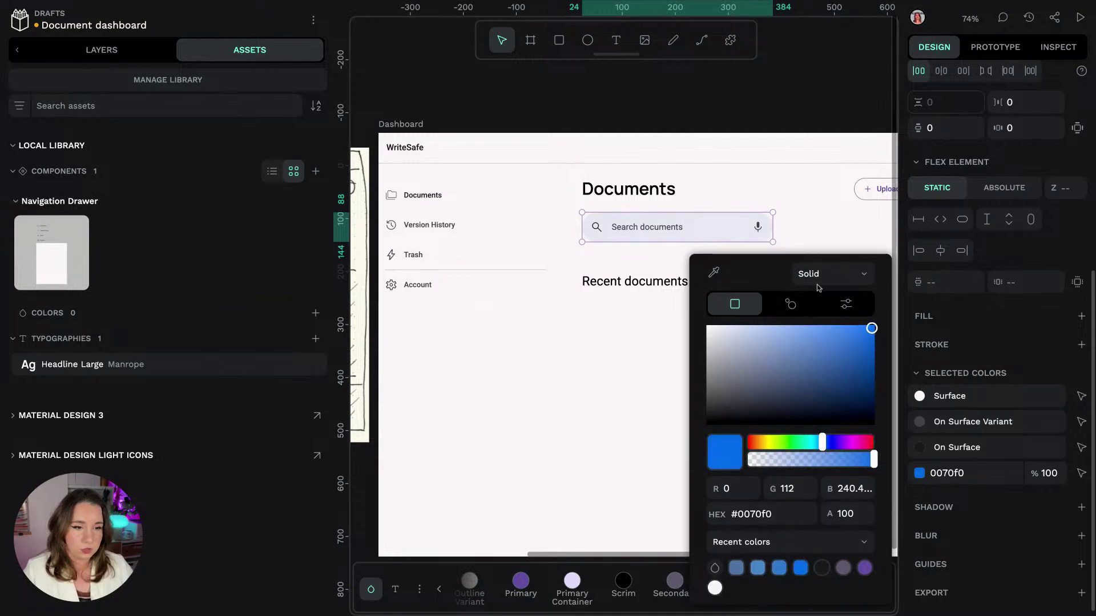
pyautogui.click(1044, 369)
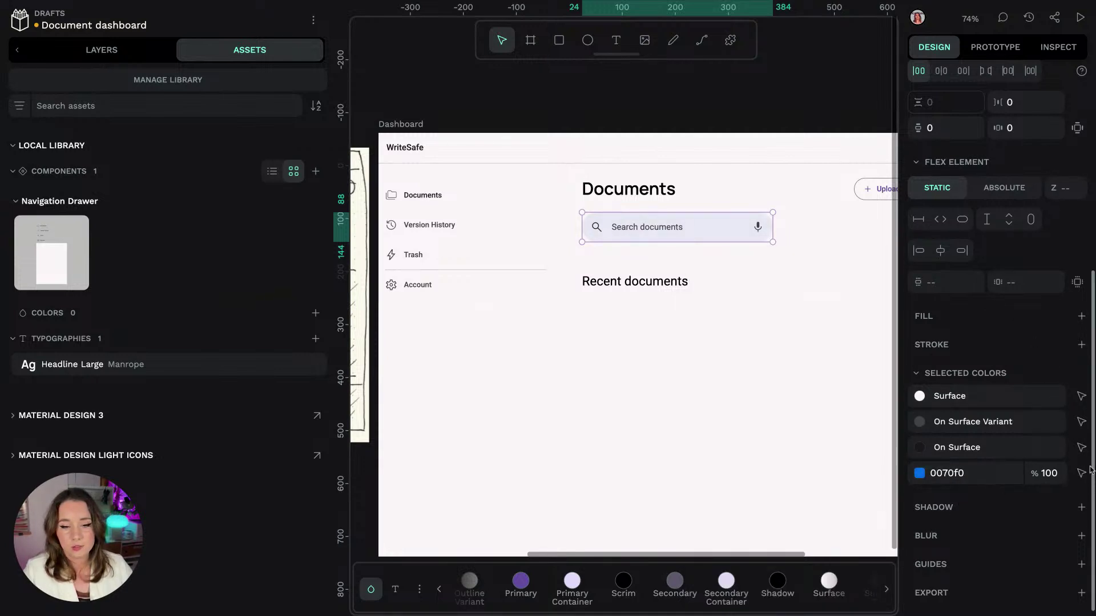
# Step: Add the search bar's blue 0070f0 to the file library as a color asset
pyautogui.click(919, 473)
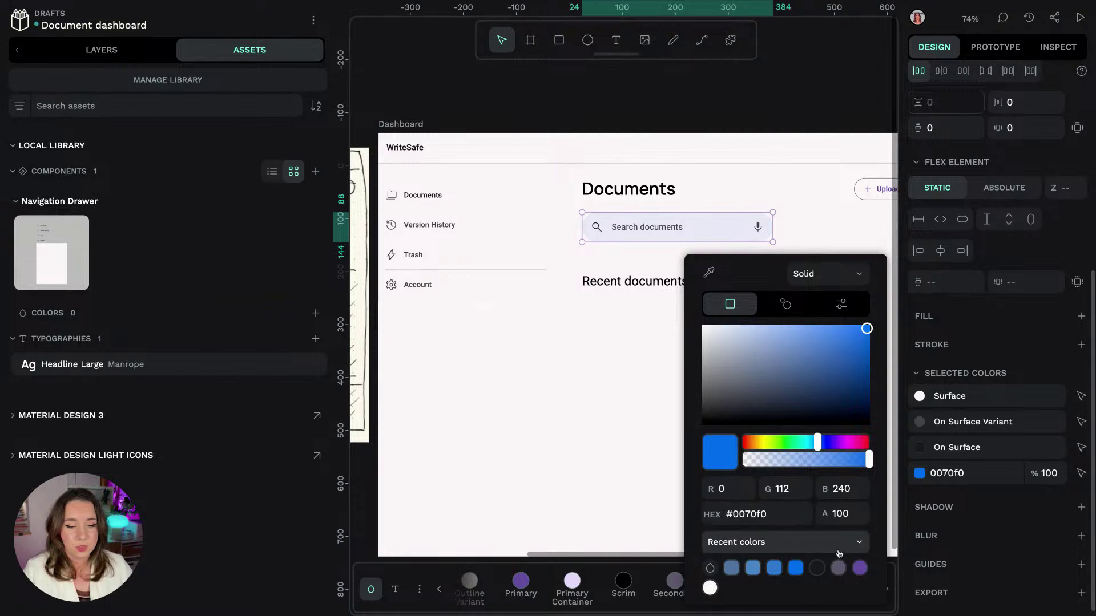
pyautogui.click(800, 545)
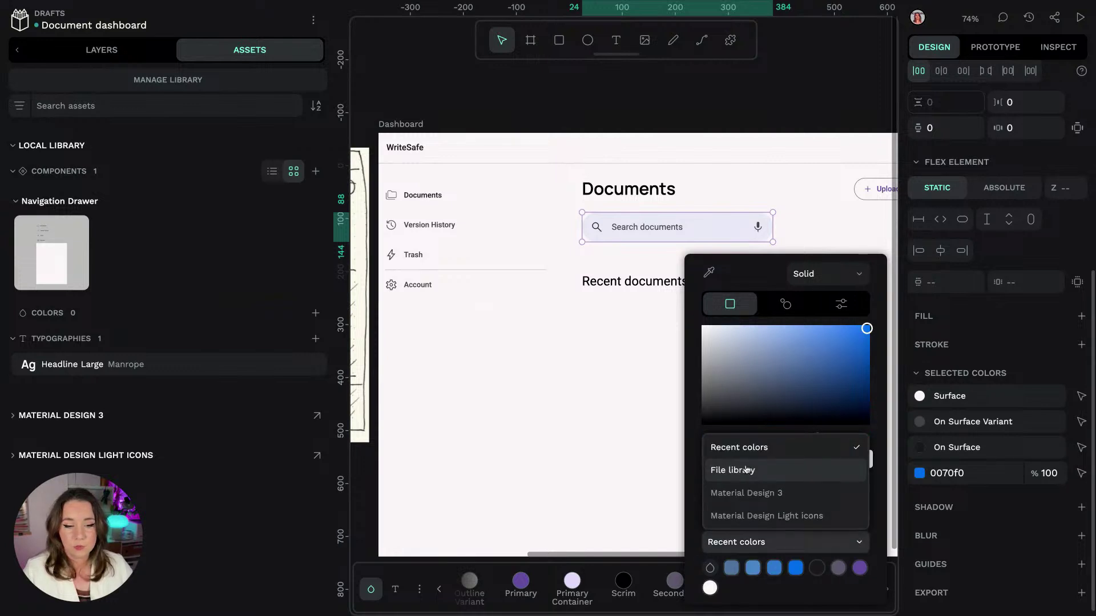
pyautogui.click(757, 469)
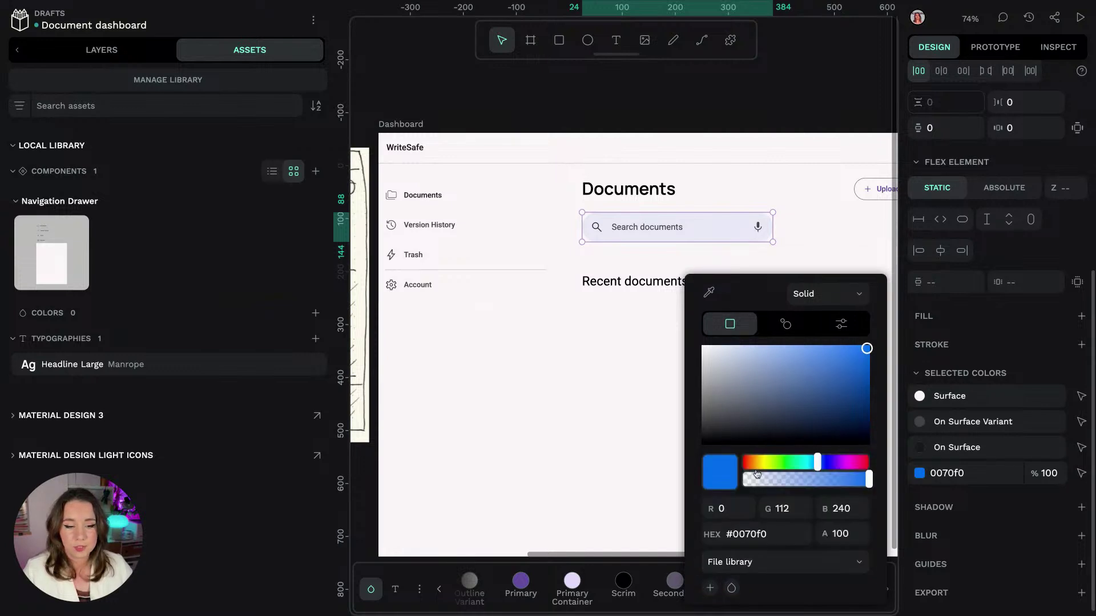
pyautogui.click(711, 589)
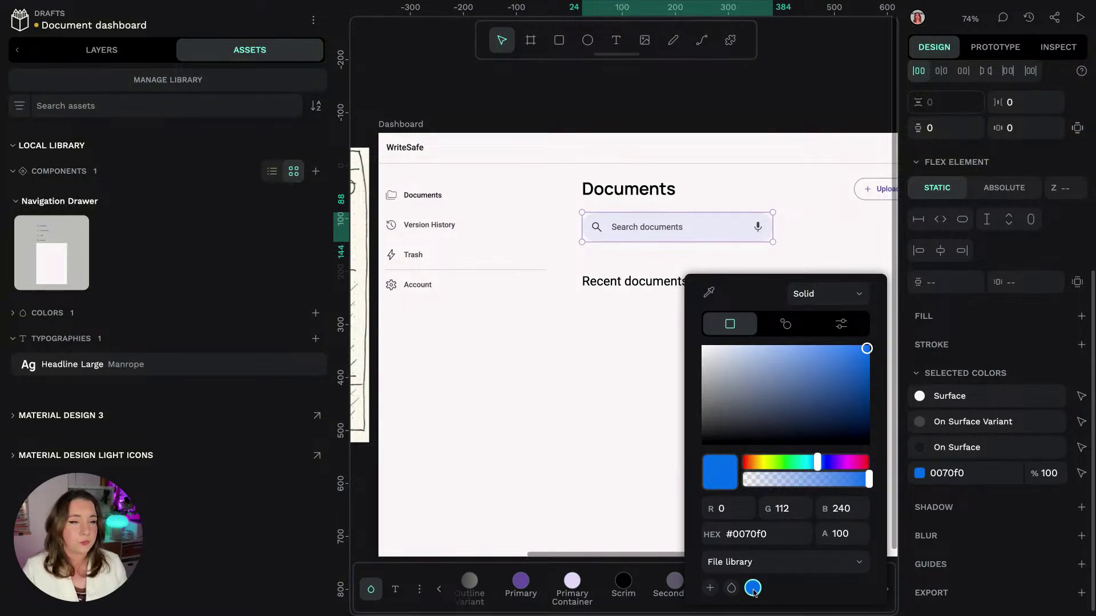
# Step: Name the new blue color asset in the local library Surface Tint and deselect the search bar
pyautogui.click(48, 314)
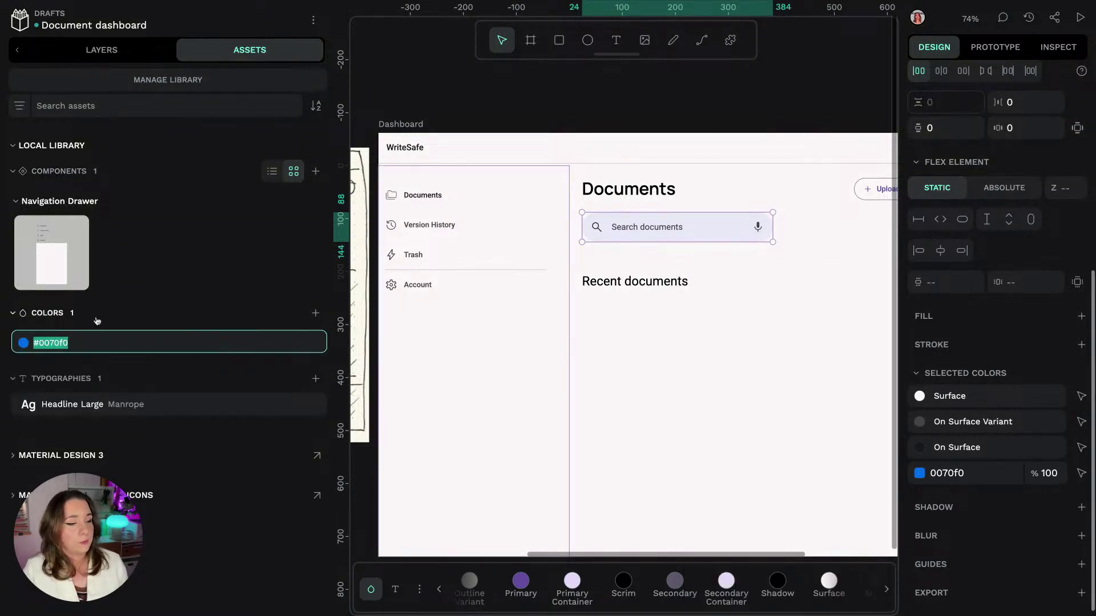
pyautogui.write('Sura')
pyautogui.press('BackSpace')
pyautogui.write('face Tint')
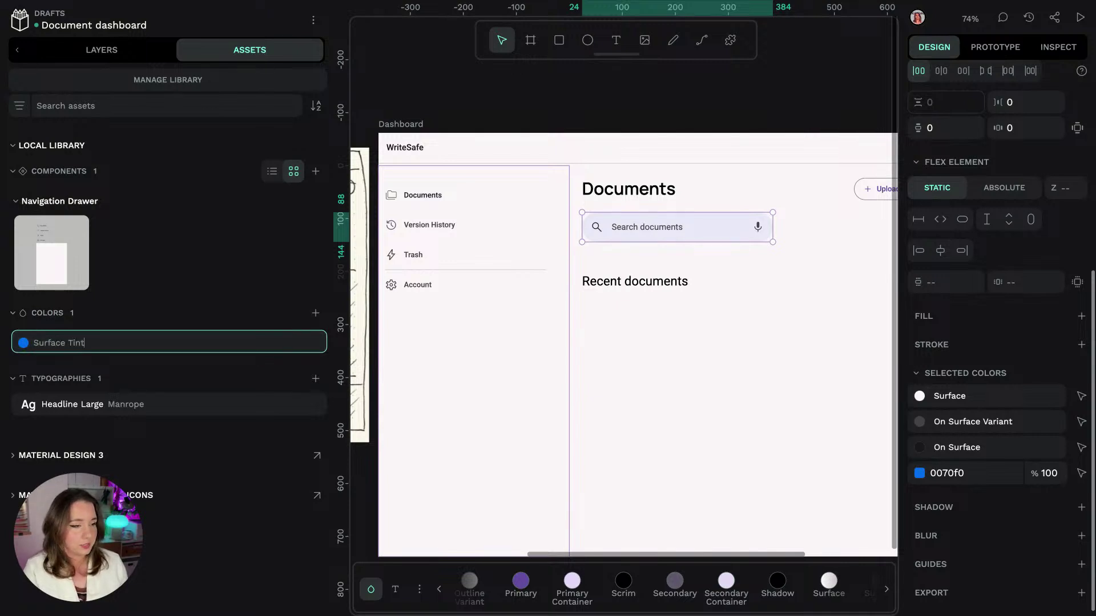
pyautogui.press('Return')
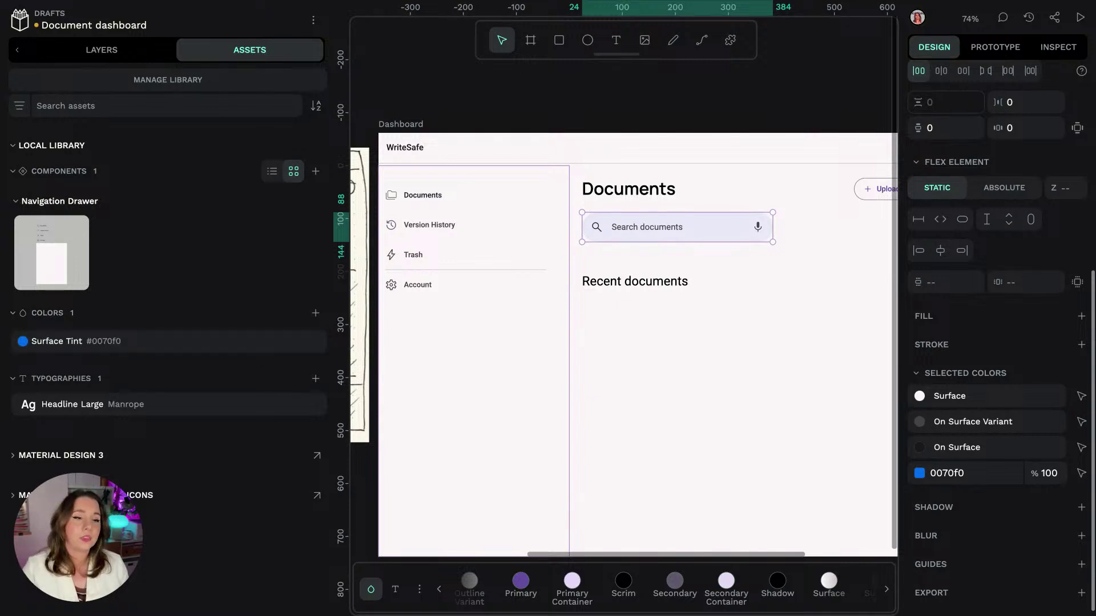
pyautogui.click(498, 84)
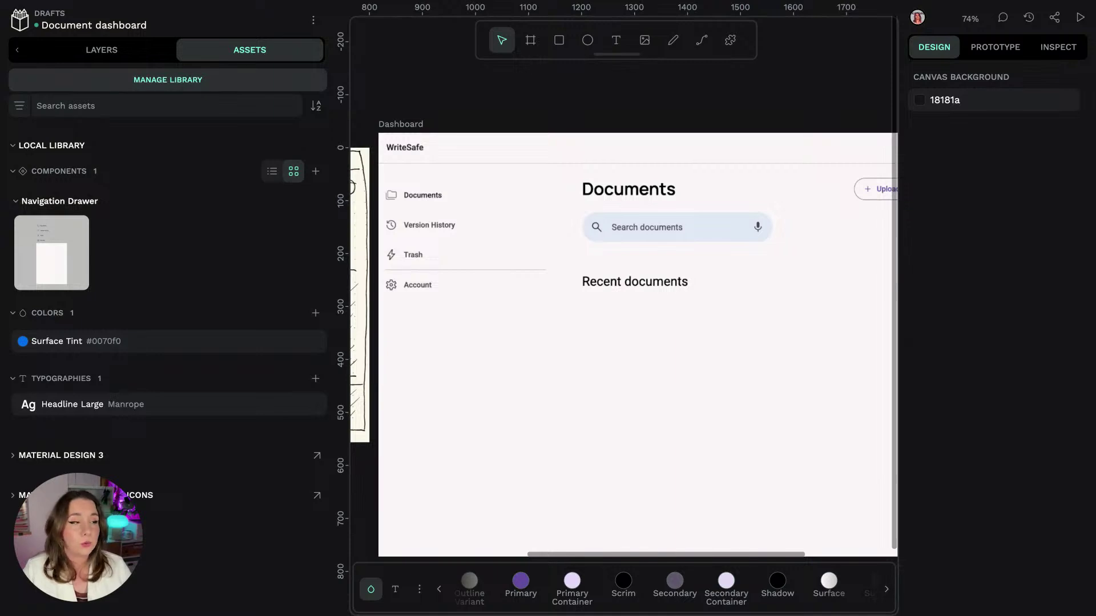
# Step: Publish the Document dashboard file's library as a shared library and close the library manager
pyautogui.click(170, 87)
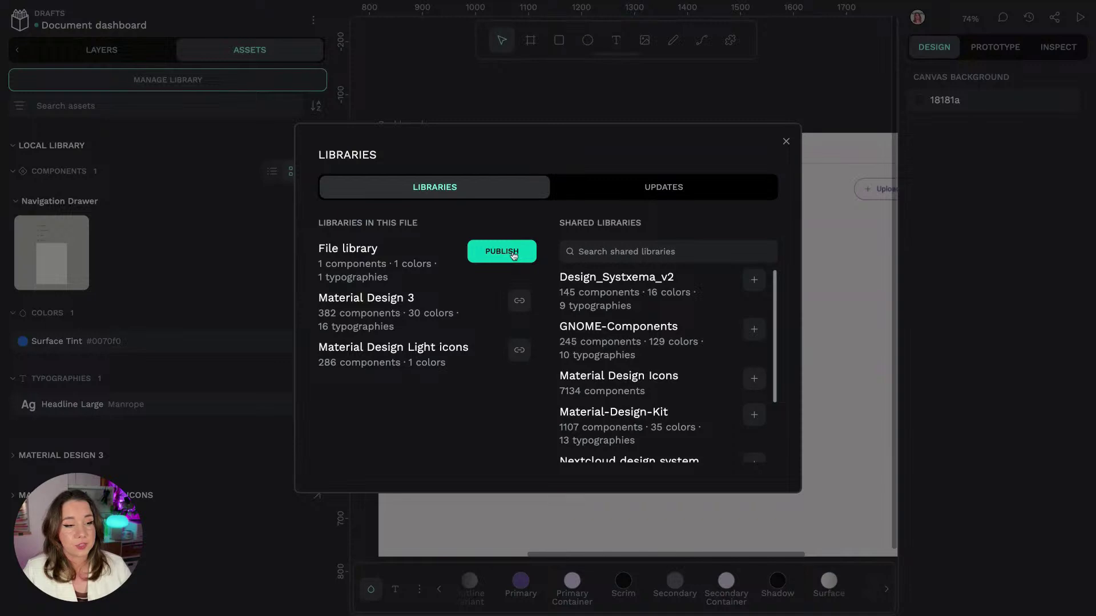
pyautogui.click(786, 141)
# Step: Return to the projects overview, check the Document dashboard file's library badge, and open the Document card file
pyautogui.click(20, 20)
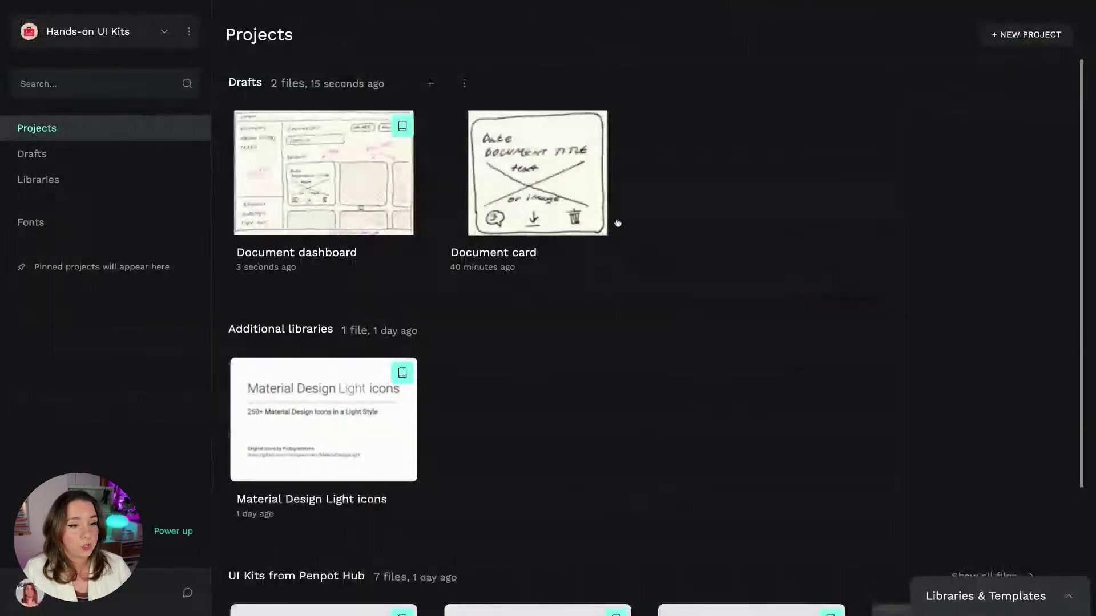
pyautogui.scroll(-2, 881, 330)
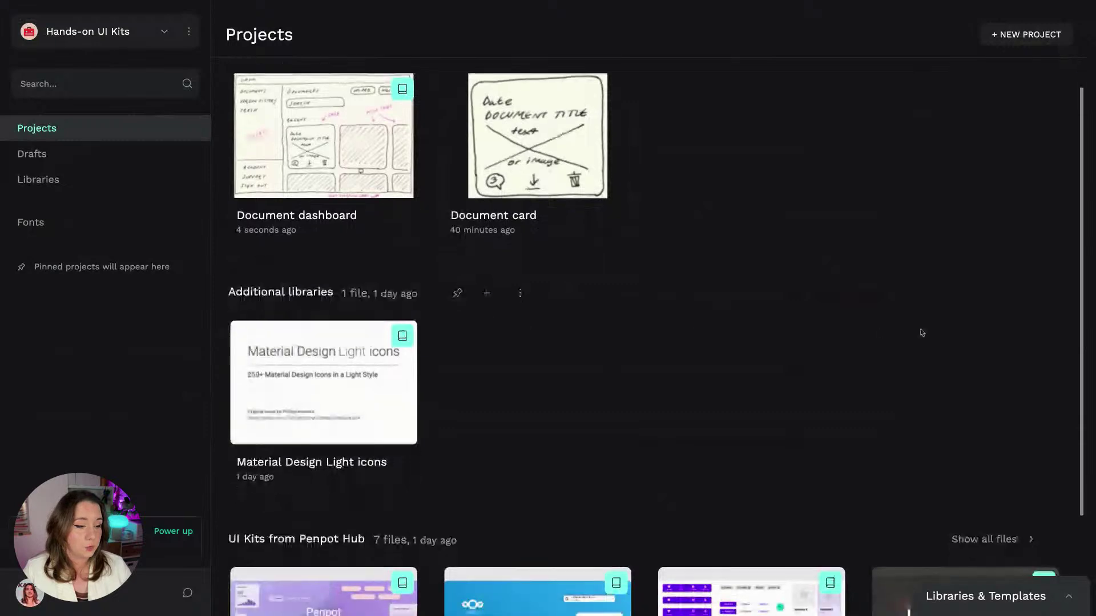
pyautogui.scroll(-3, 920, 331)
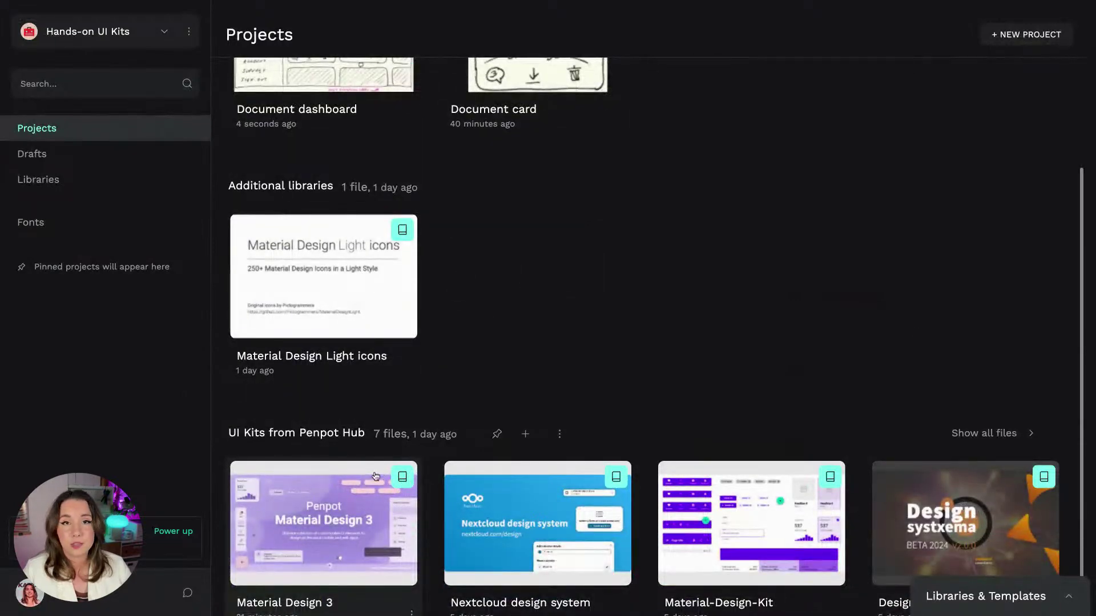
pyautogui.scroll(1, 649, 365)
pyautogui.scroll(2, 648, 366)
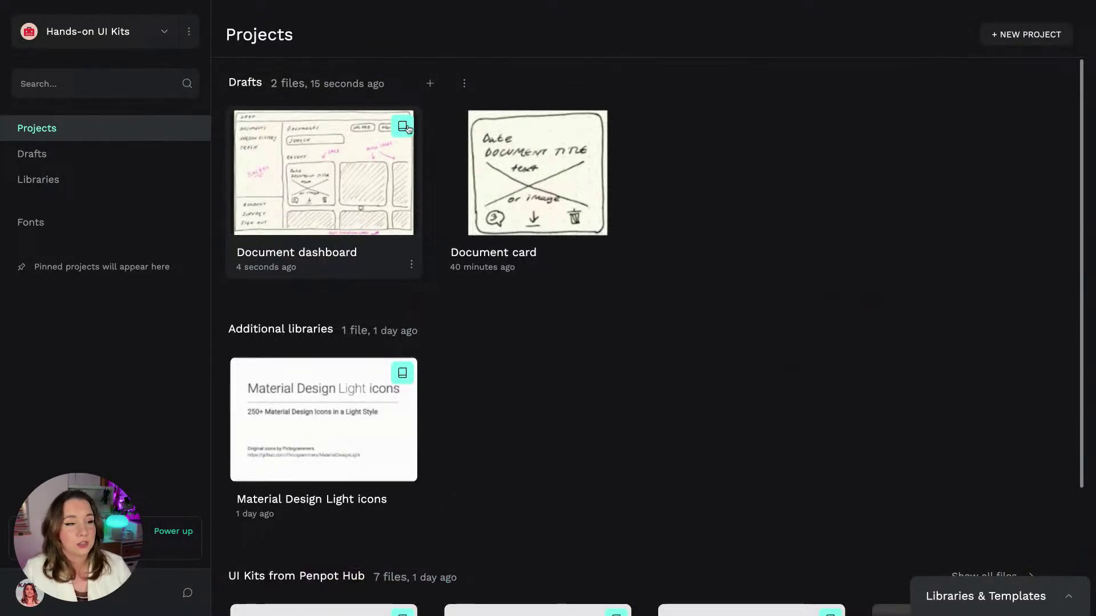
pyautogui.doubleClick(569, 178)
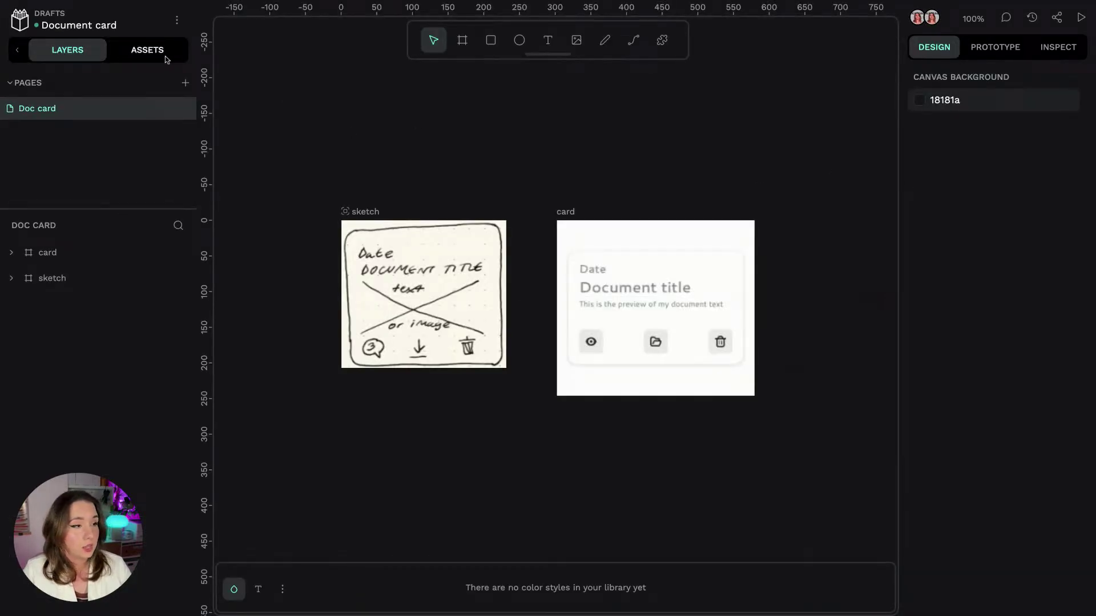
# Step: Connect the shared Document dashboard library to the Document card file and expand its assets
pyautogui.click(165, 57)
pyautogui.click(89, 80)
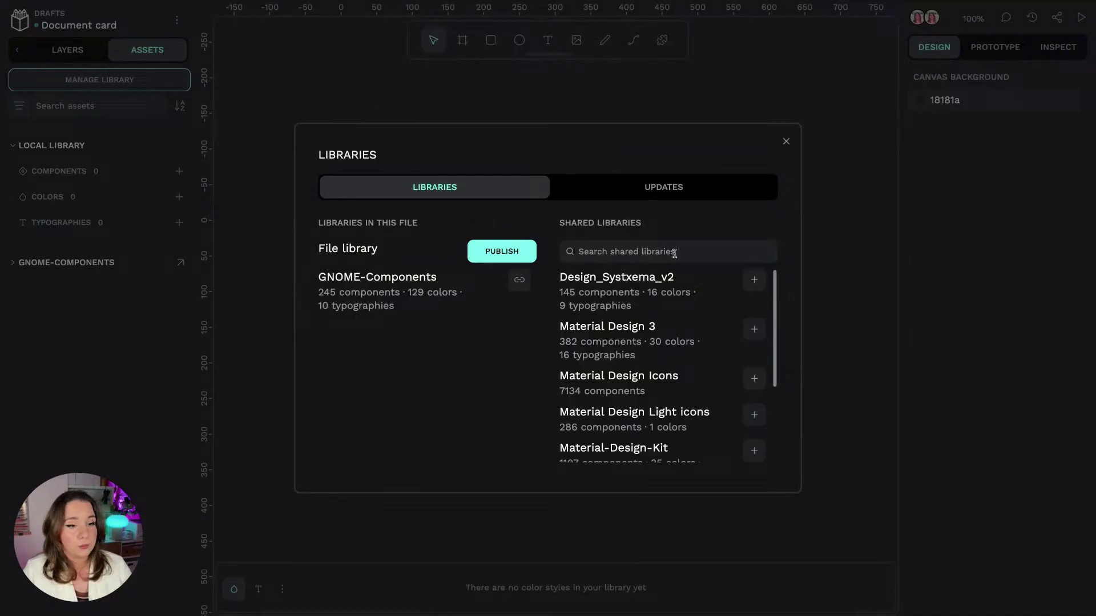
pyautogui.scroll(-3, 777, 307)
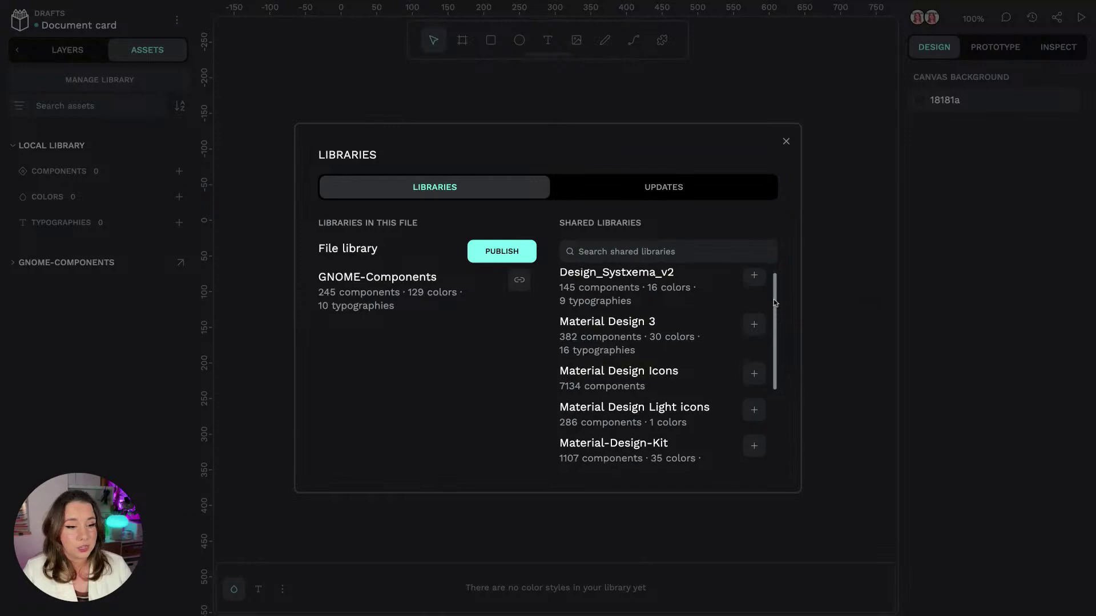
pyautogui.scroll(4, 775, 302)
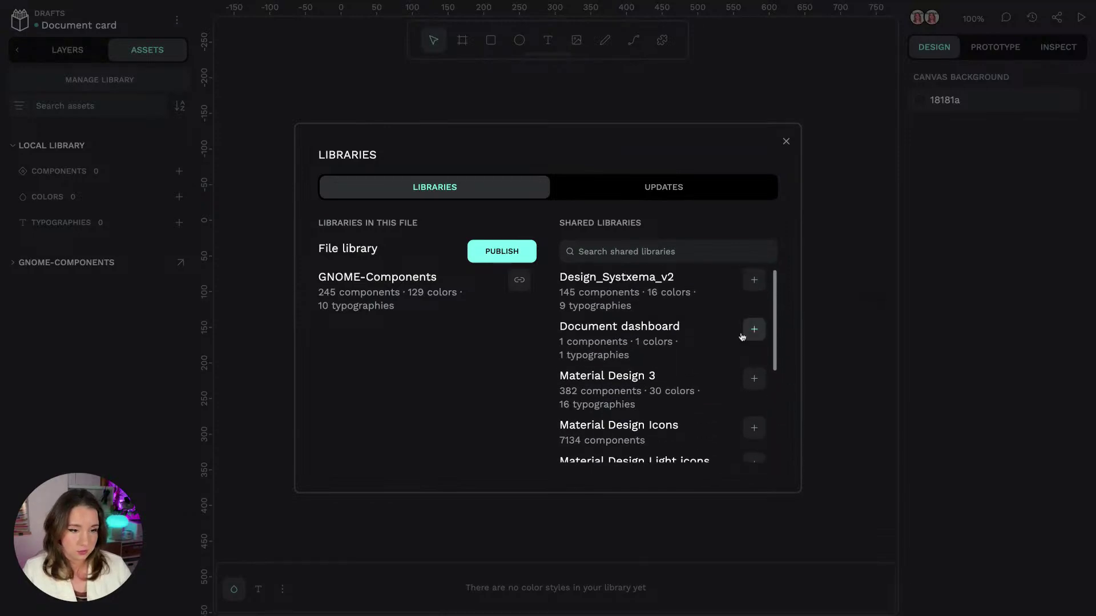
pyautogui.moveTo(671, 323); pyautogui.dragTo(692, 328)
pyautogui.click(754, 330)
pyautogui.click(783, 142)
pyautogui.click(91, 262)
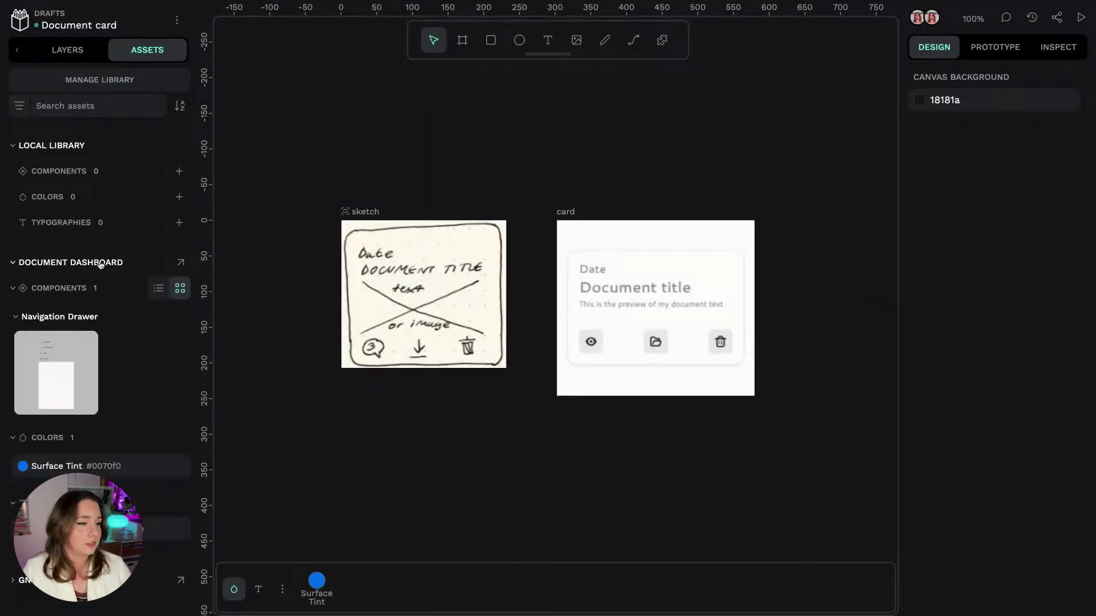
# Step: Try placing the Standard Navigation Drawer component from the Document dashboard library on the canvas, and delete the copy
pyautogui.click(64, 357)
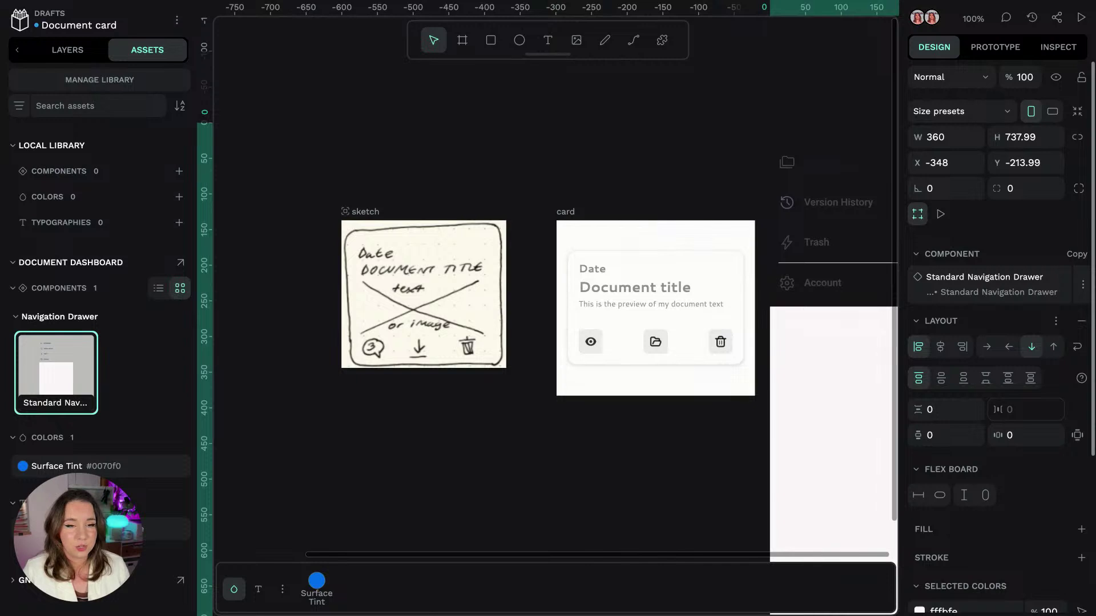
pyautogui.moveTo(873, 395); pyautogui.dragTo(820, 88)
pyautogui.moveTo(641, 83); pyautogui.dragTo(418, 431)
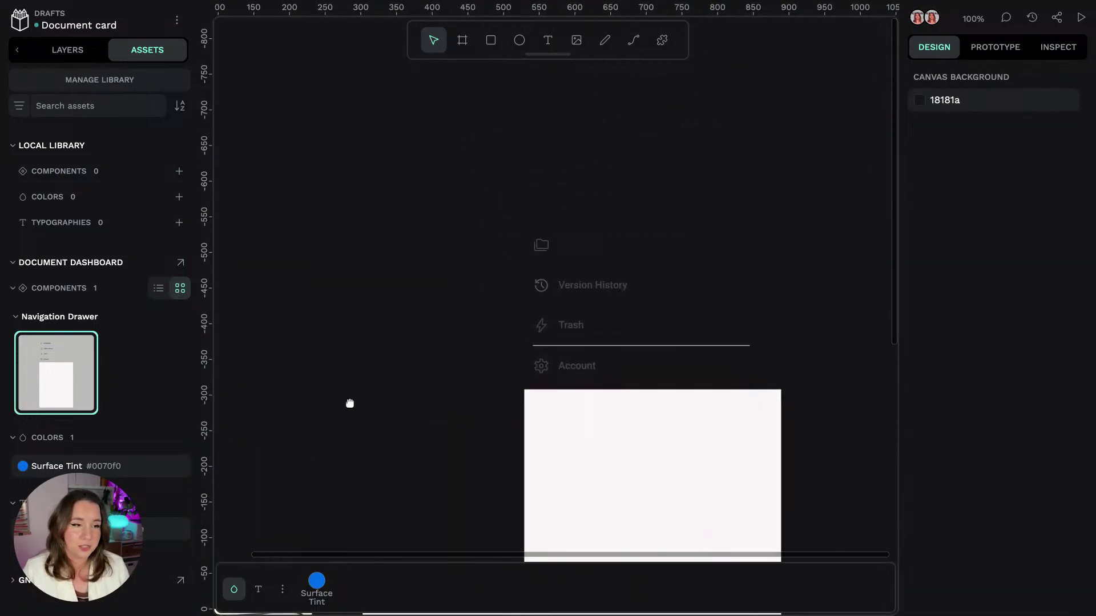
pyautogui.click(748, 466)
pyautogui.press('Delete')
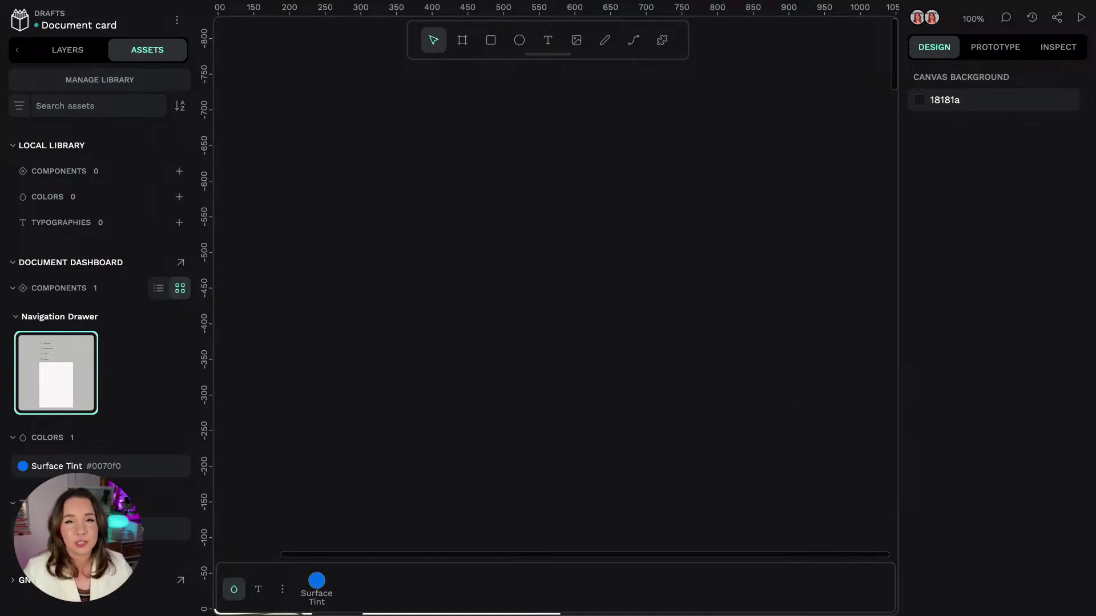
# Step: Collapse the Navigation Drawer group in the Document dashboard library to show its color and typography assets
pyautogui.moveTo(579, 415); pyautogui.dragTo(655, 111)
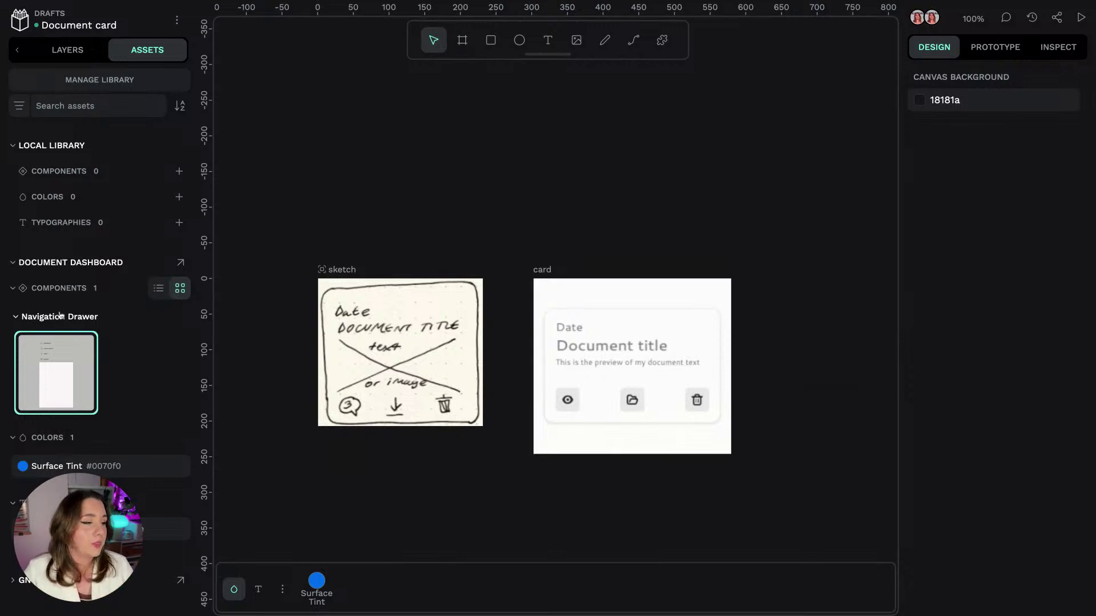
pyautogui.click(39, 317)
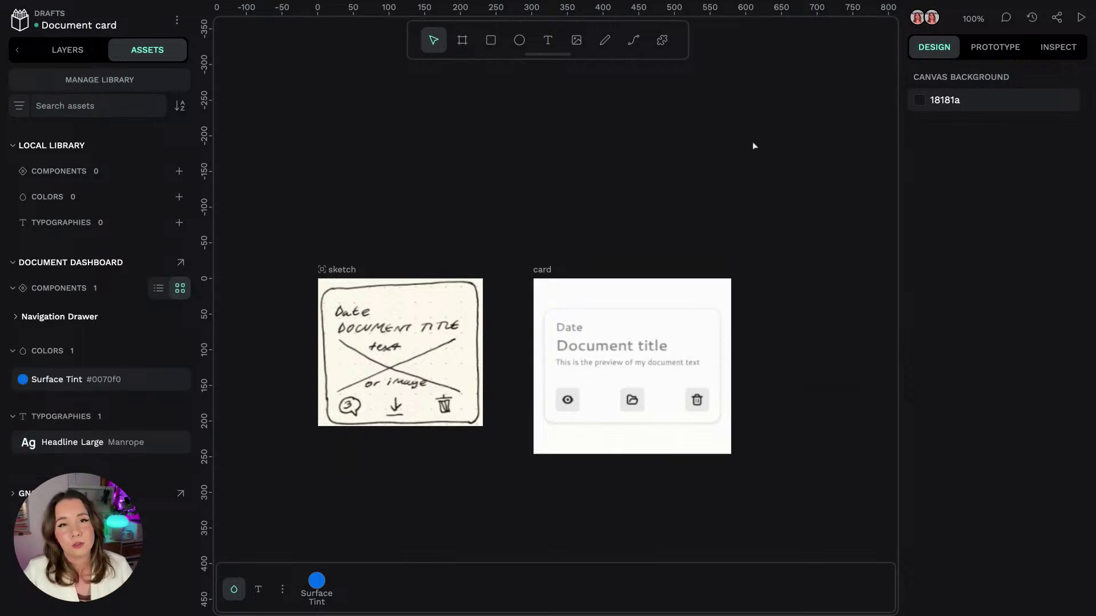